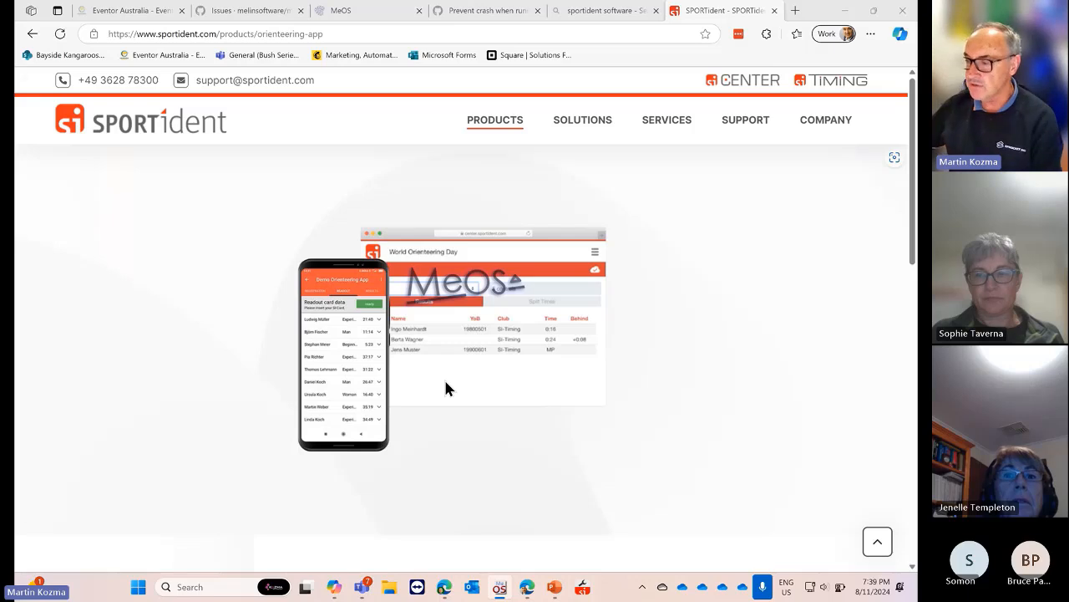
Maximize the MeOS welcome window, then switch back to the SPORTident Orienteering App page in Edge
left_click(498, 585)
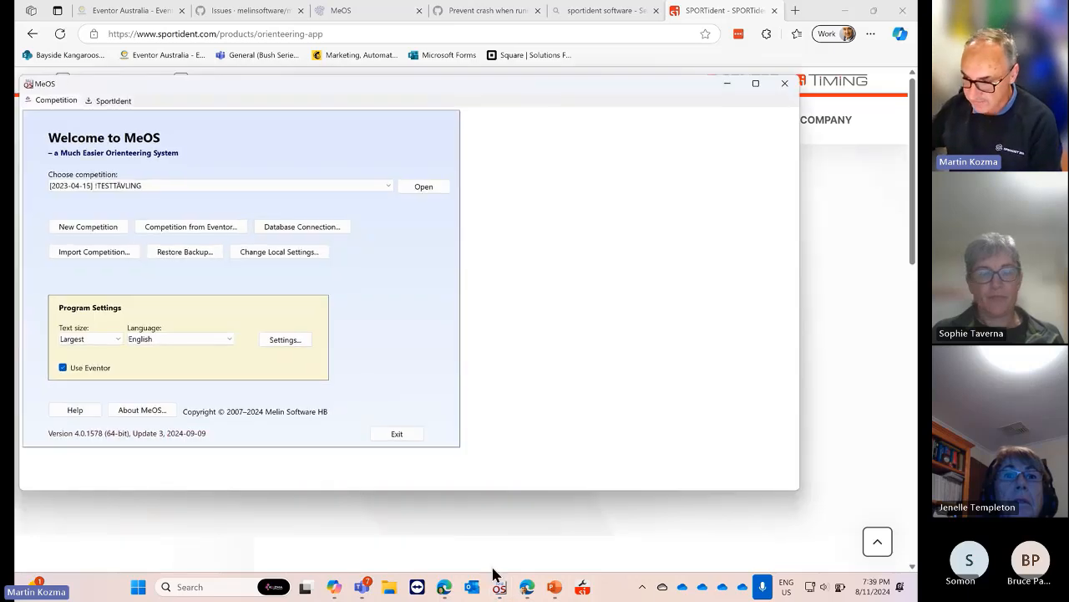
left_click(755, 84)
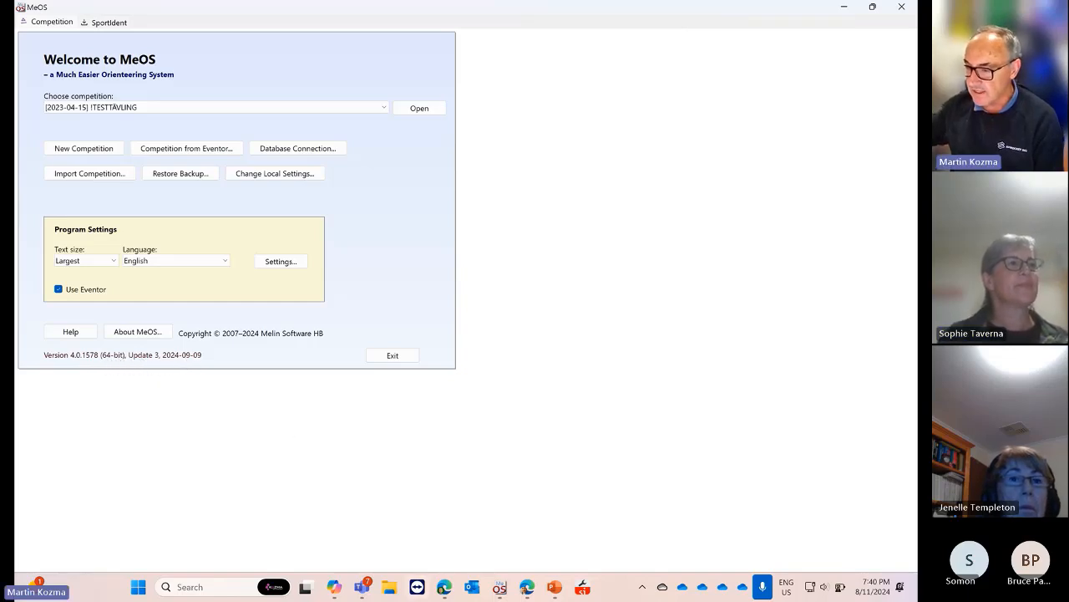
left_click(526, 587)
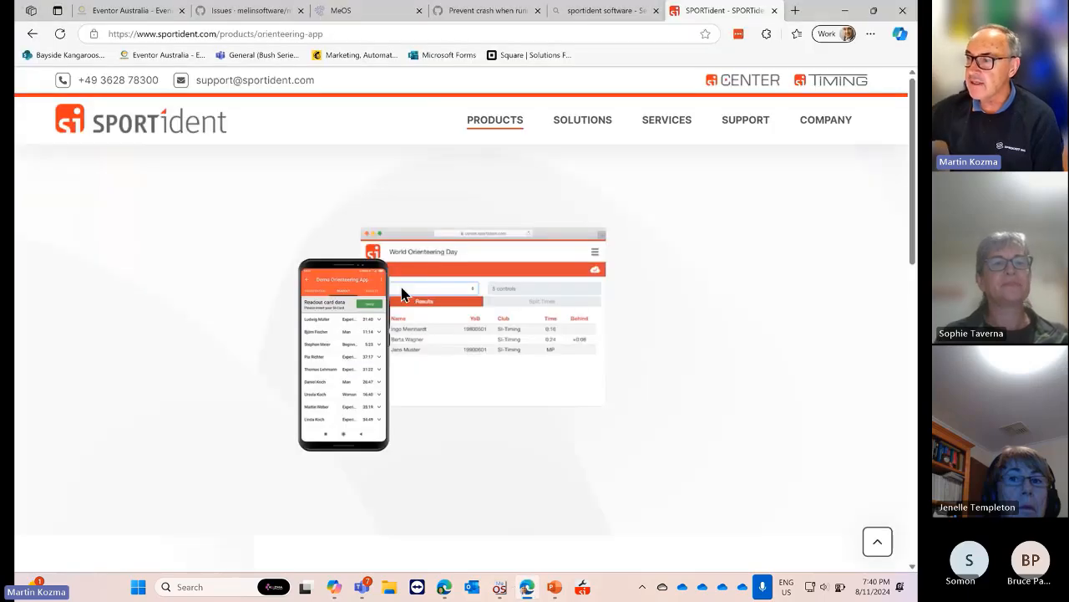
Look over the MeOS GitHub issues list, then show the MeOS website tab in a maximized browser
left_click(216, 12)
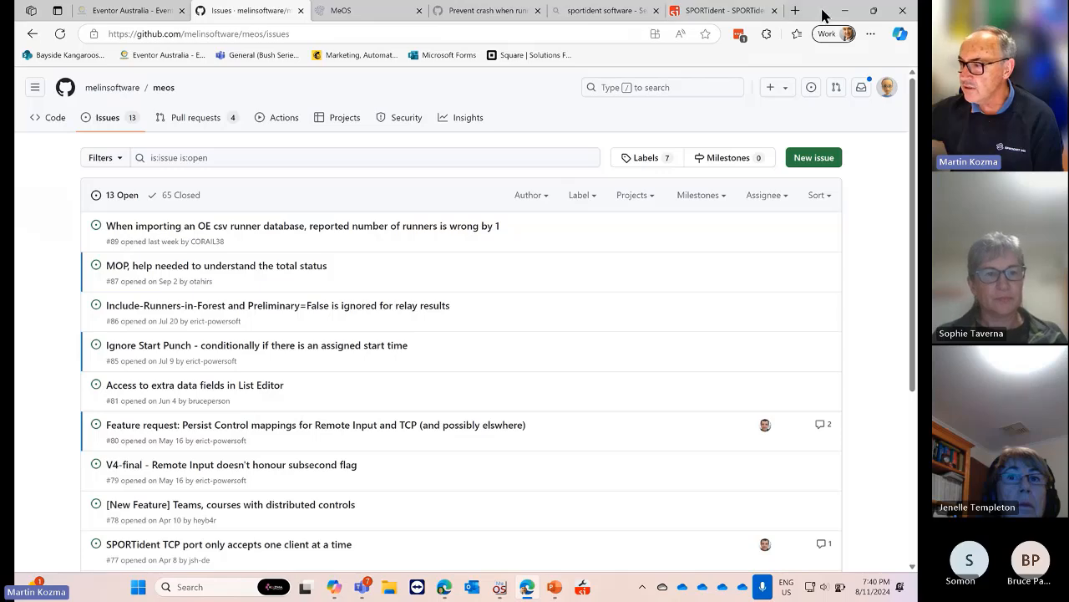
left_click_drag(824, 11, 704, 106)
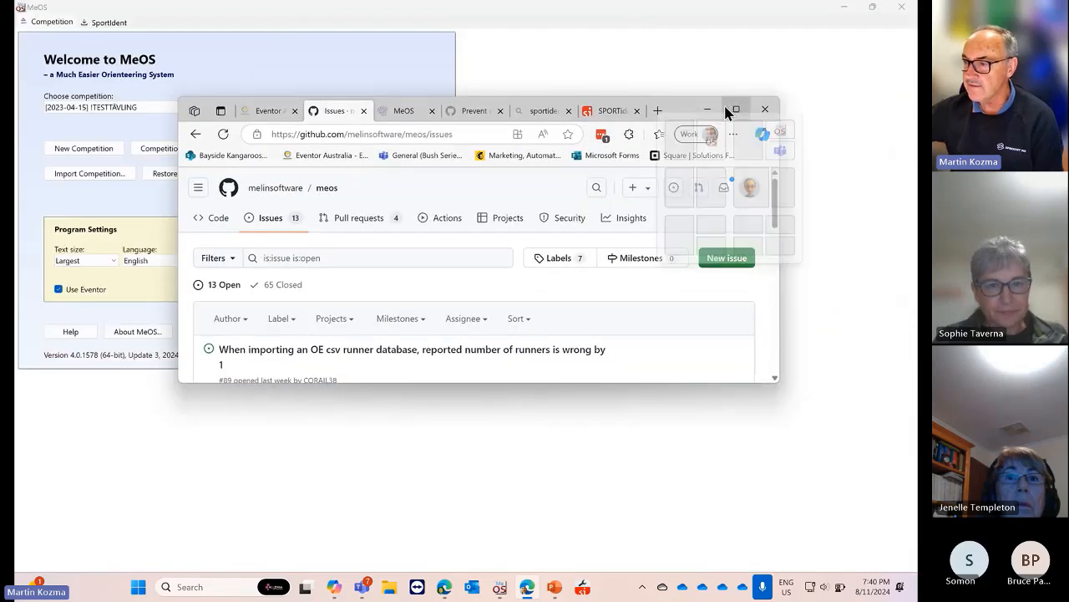
left_click(404, 111)
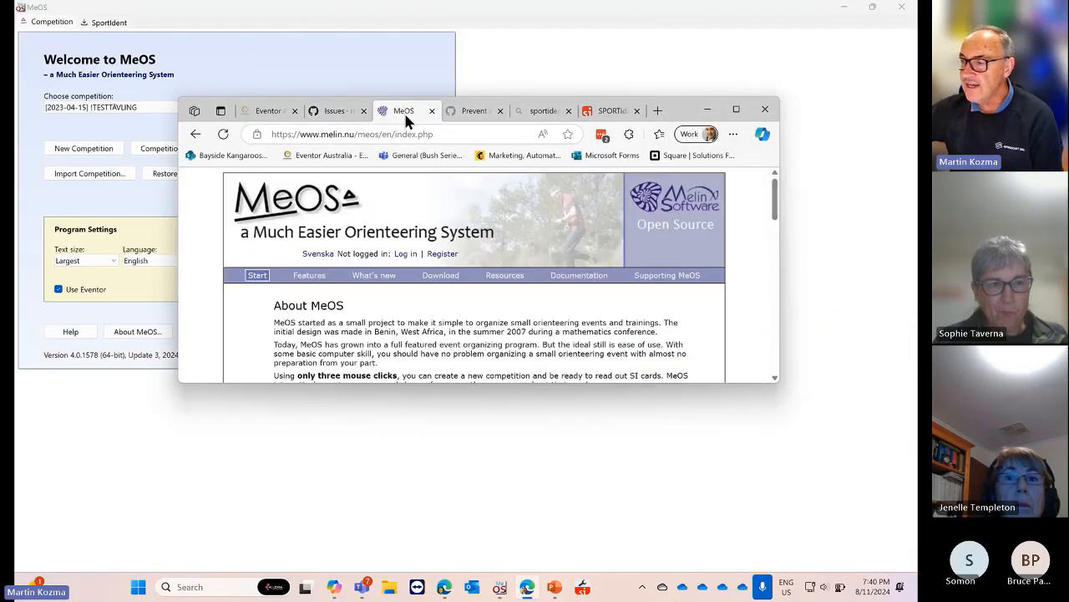
left_click(735, 109)
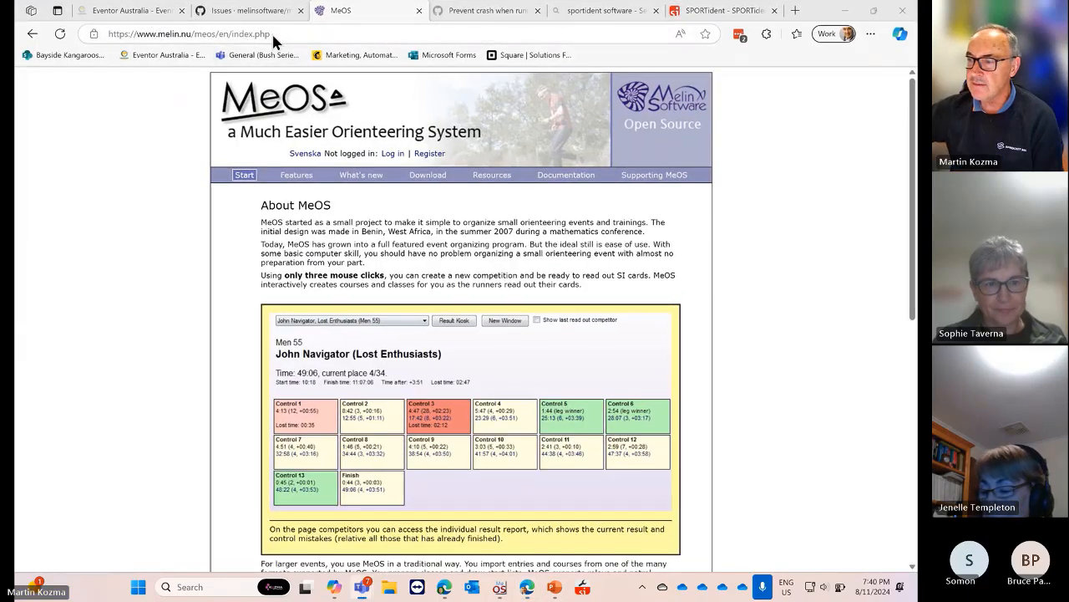
Select the melin.nu page address and scroll the MeOS site briefly
left_click(159, 35)
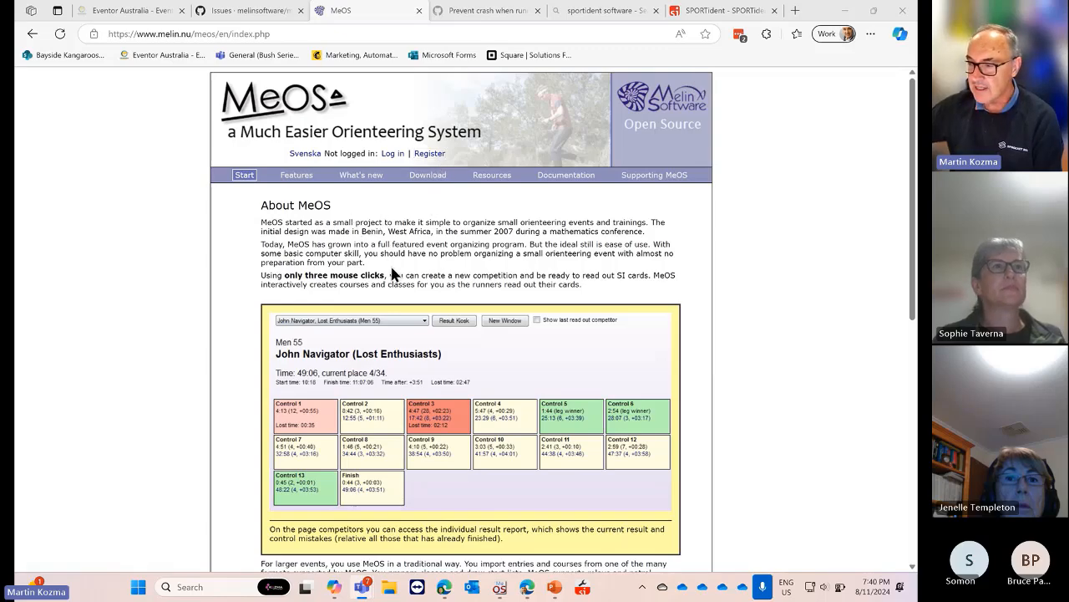
scroll(393, 274, "down", 3)
scroll(410, 243, "up", 3)
Go to the Download page and scroll through the MeOSV40u3 32- and 64-bit installer listings
left_click(428, 179)
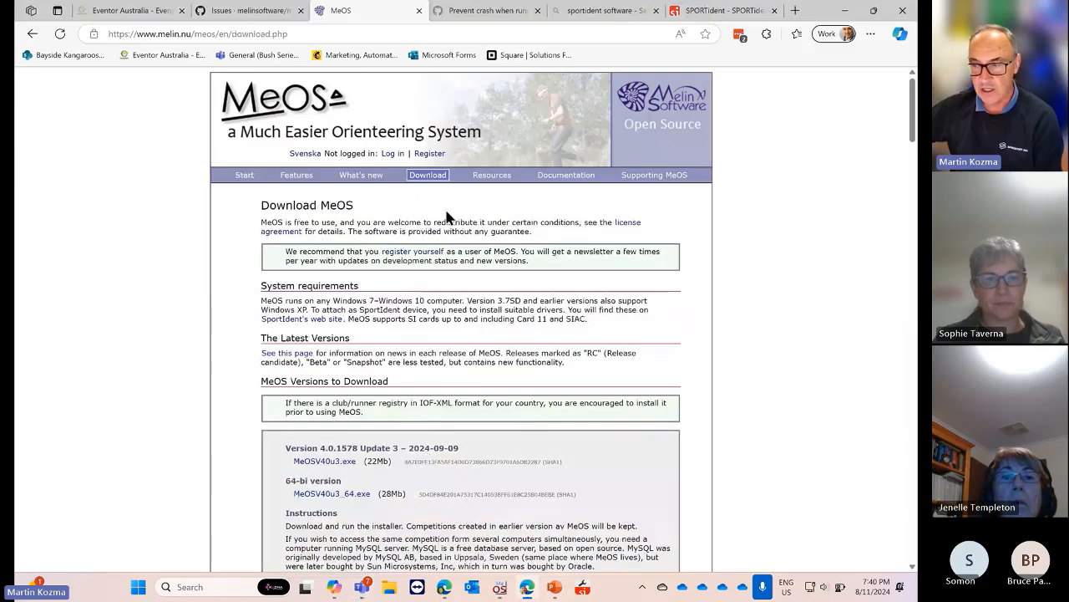
scroll(355, 251, "down", 2)
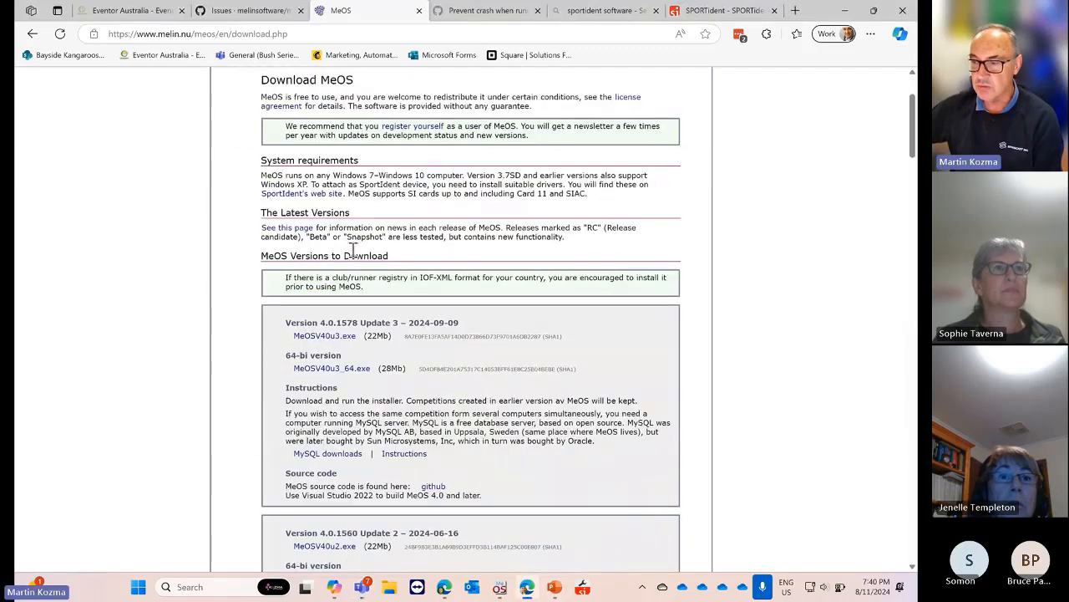
scroll(355, 250, "up", 2)
scroll(355, 250, "down", 1)
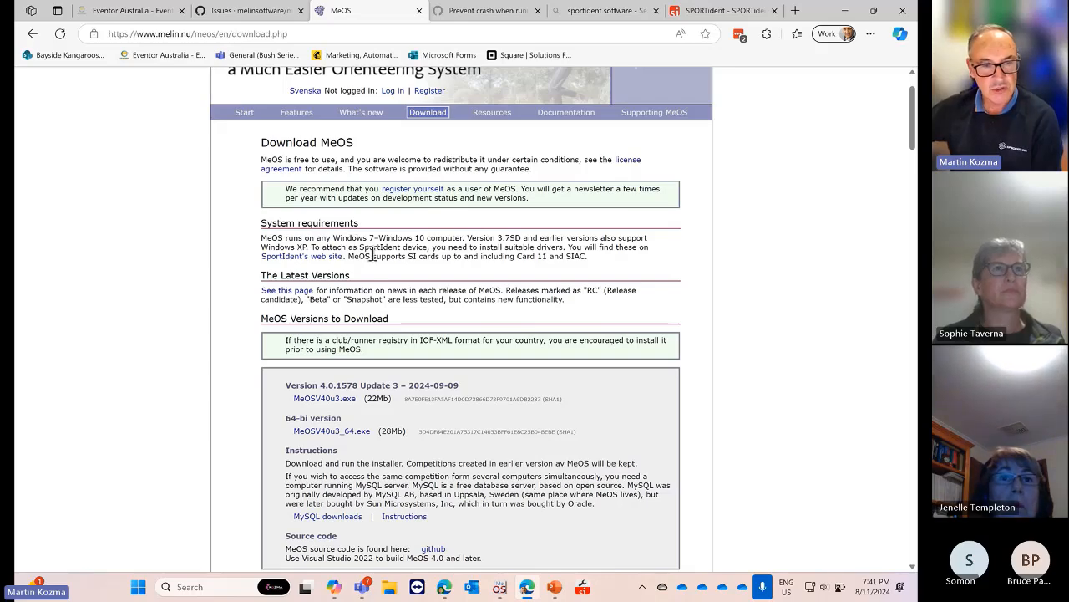
scroll(373, 253, "up", 1)
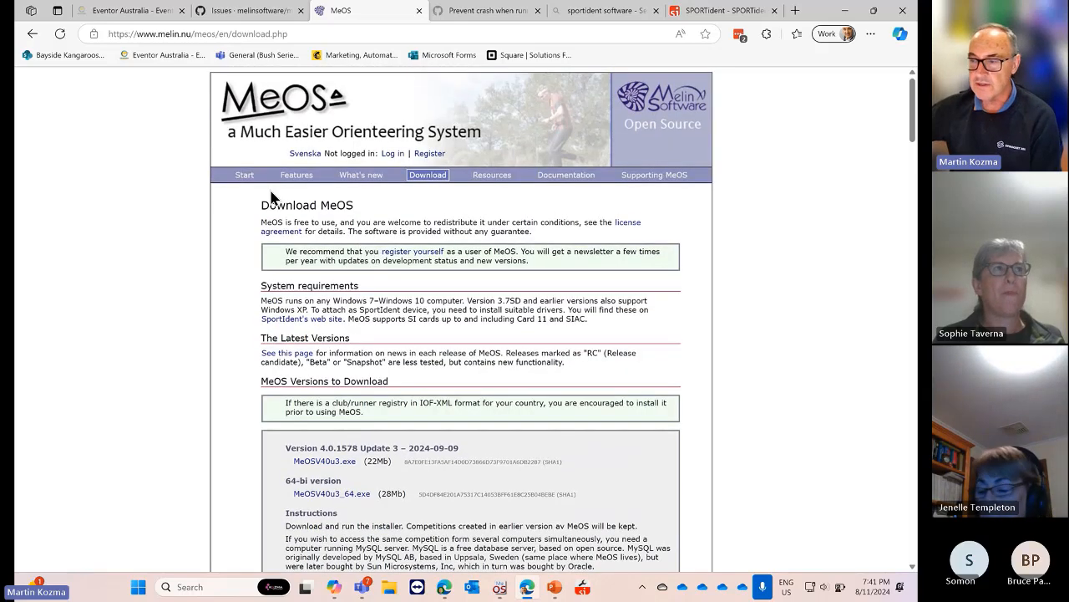
scroll(320, 407, "down", 1)
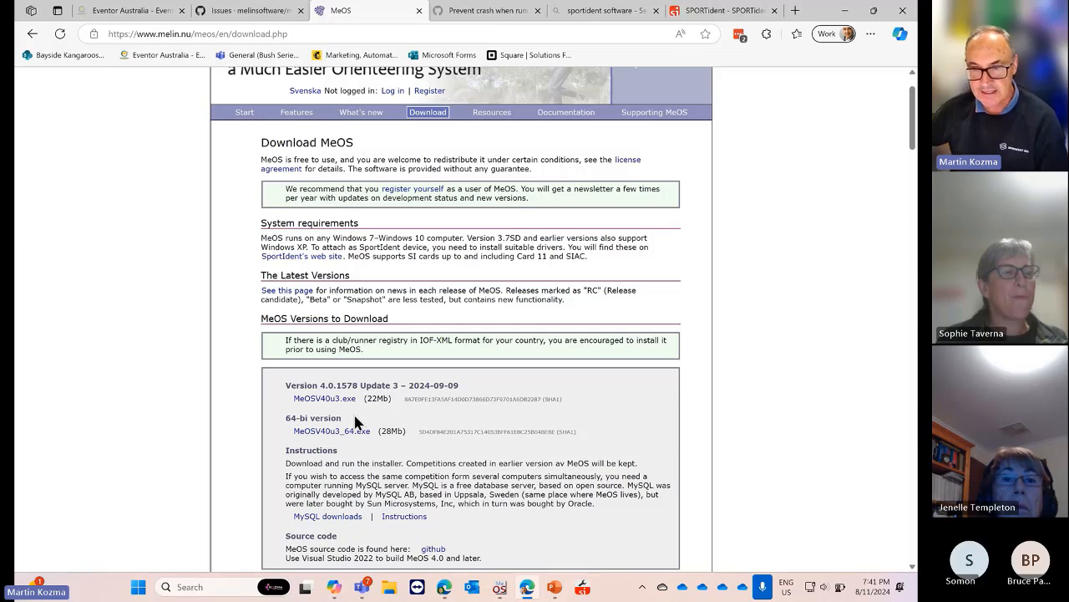
Bring MeOS forward and pick [2023-03-22] !TESTTÄVLING from the Choose competition list
left_click(500, 590)
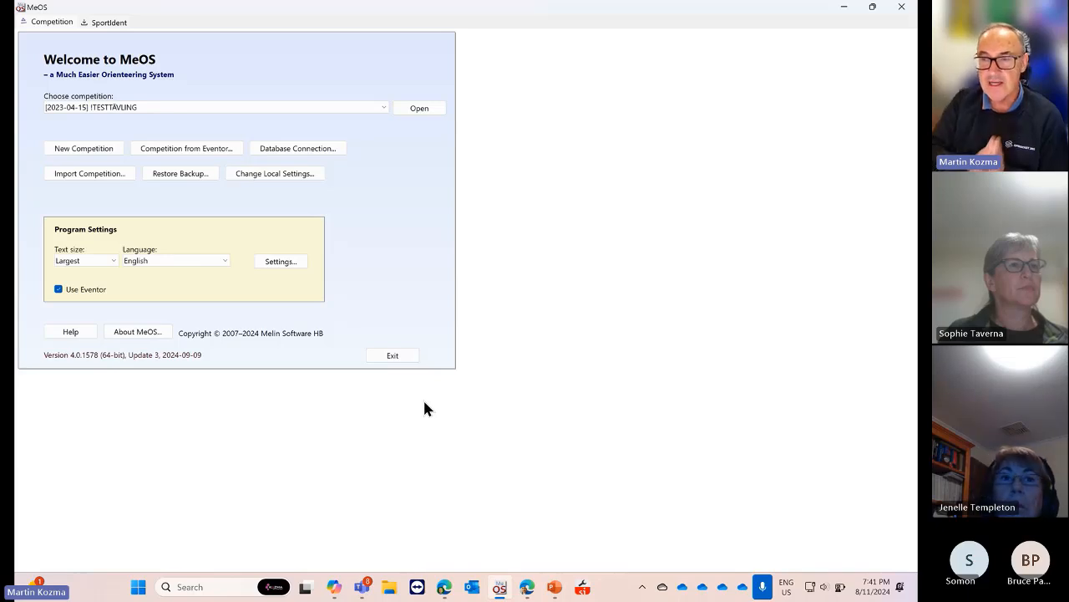
left_click(384, 106)
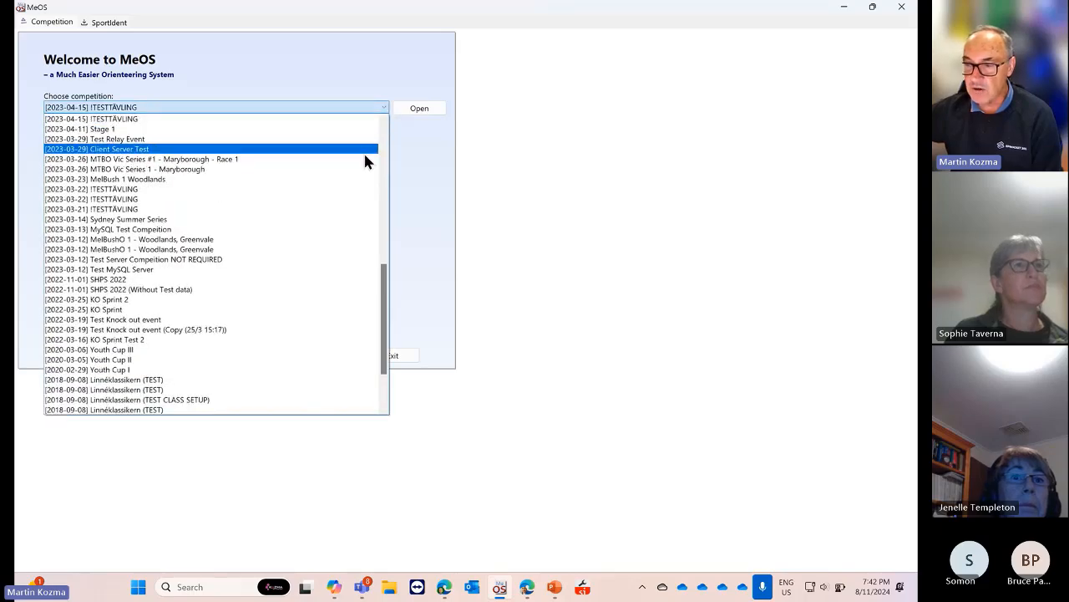
scroll(365, 159, "down", 5)
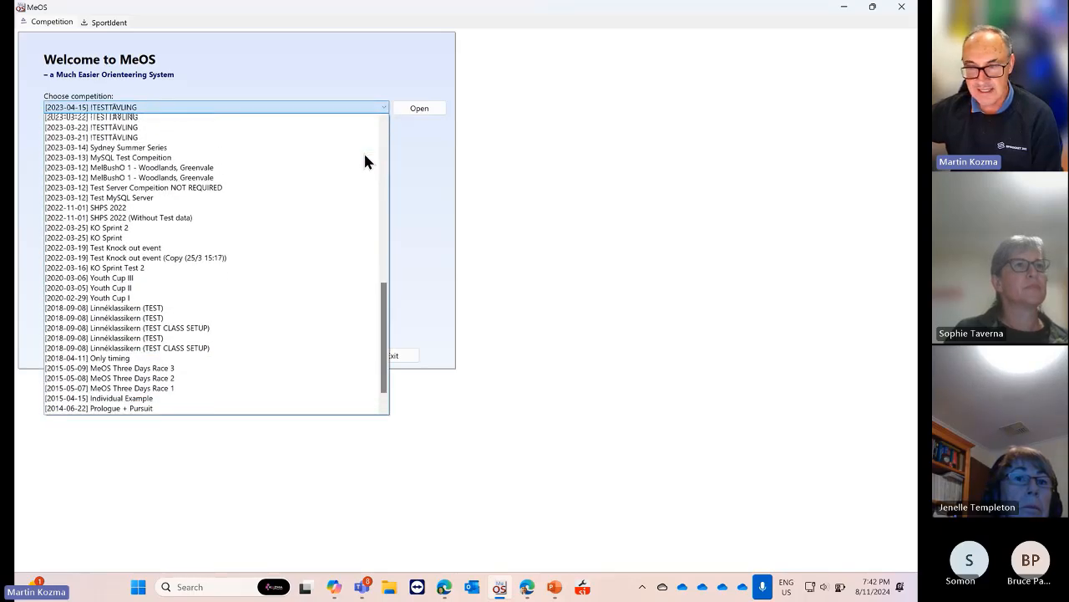
scroll(365, 160, "up", 3)
scroll(365, 161, "down", 3)
scroll(356, 193, "up", 2)
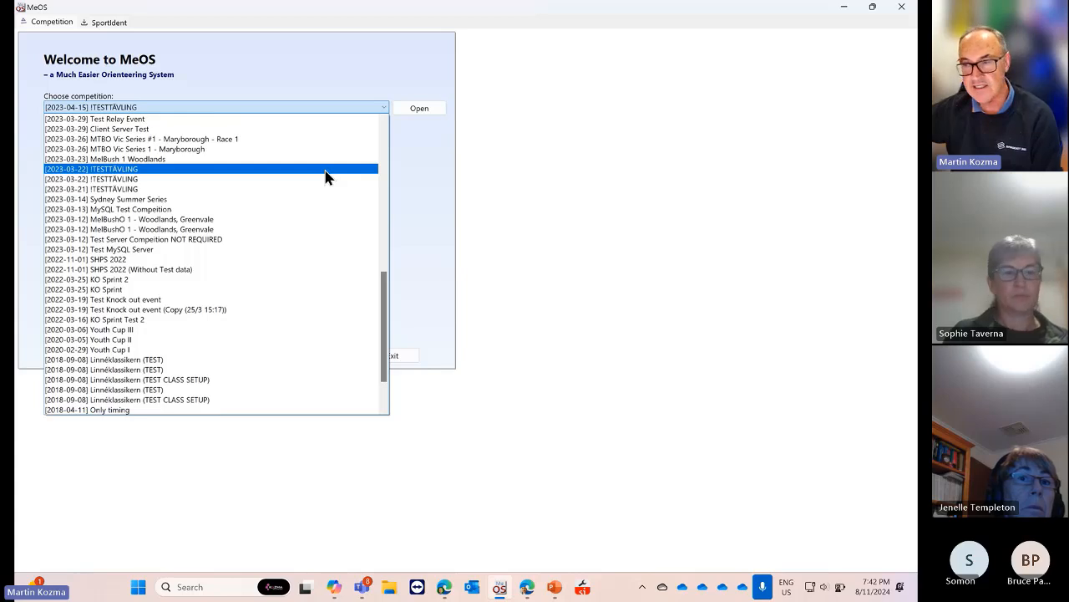
left_click(326, 175)
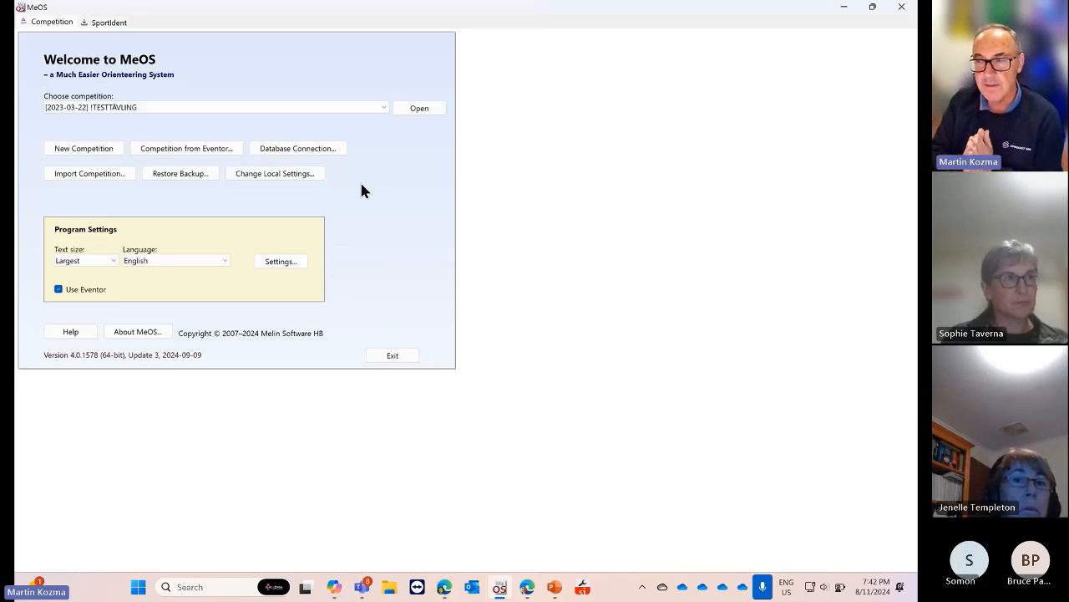
Reopen and close the competition list, keeping !TESTTÄVLING selected
left_click(379, 108)
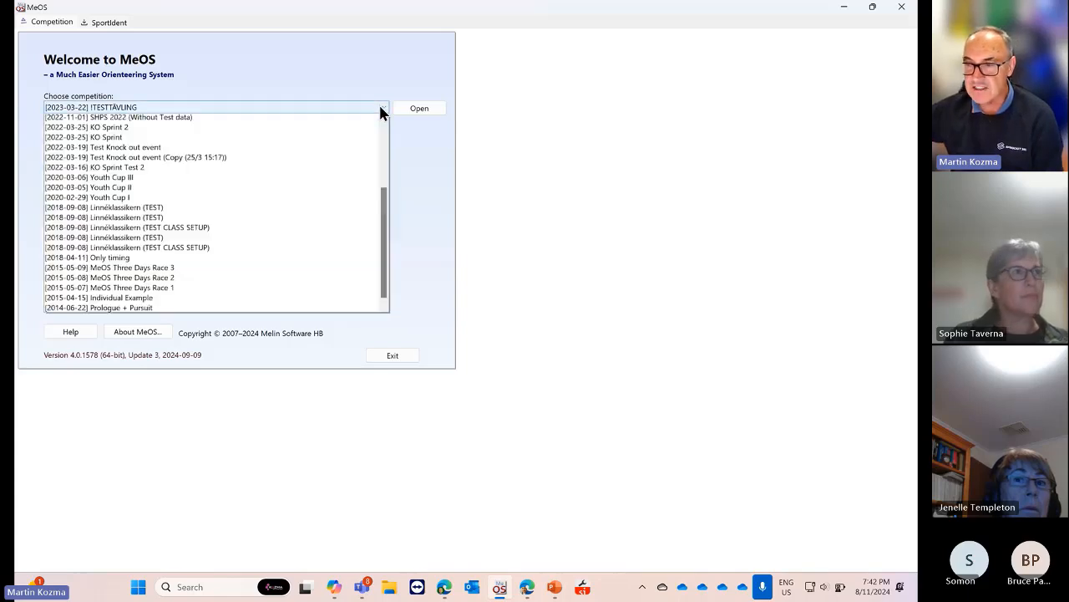
left_click(379, 109)
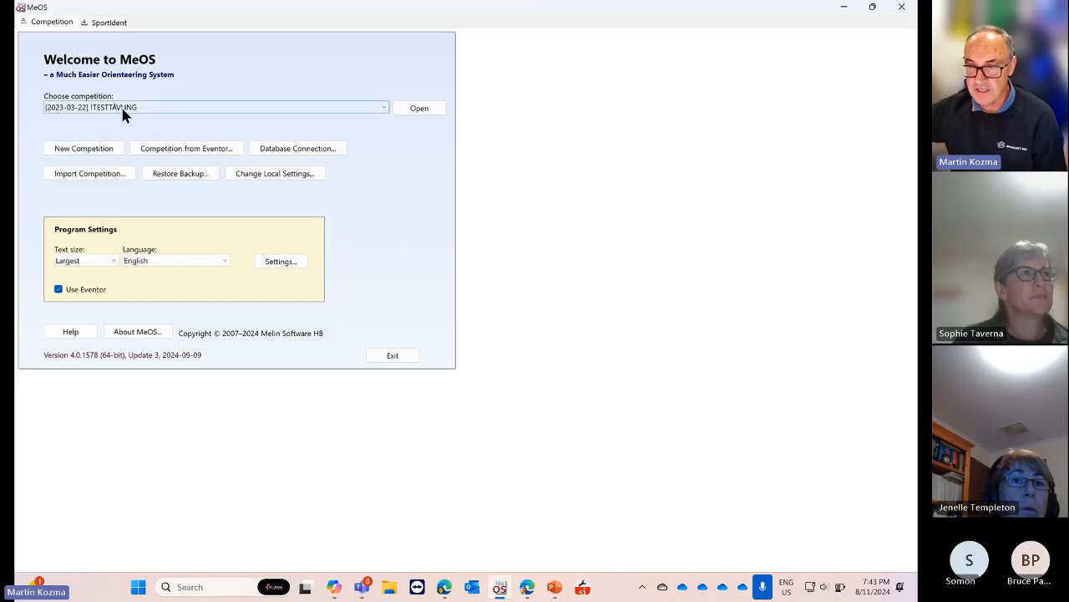
left_click(187, 107)
left_click(187, 107)
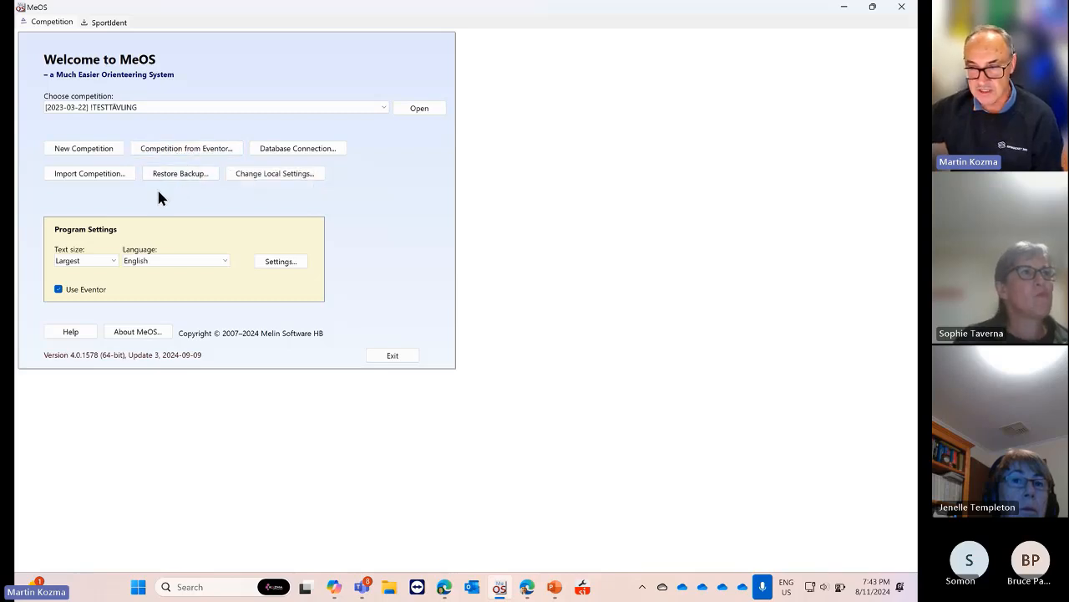
Change the welcome window's text size to Normal, then back to Largest
left_click(114, 260)
left_click(113, 260)
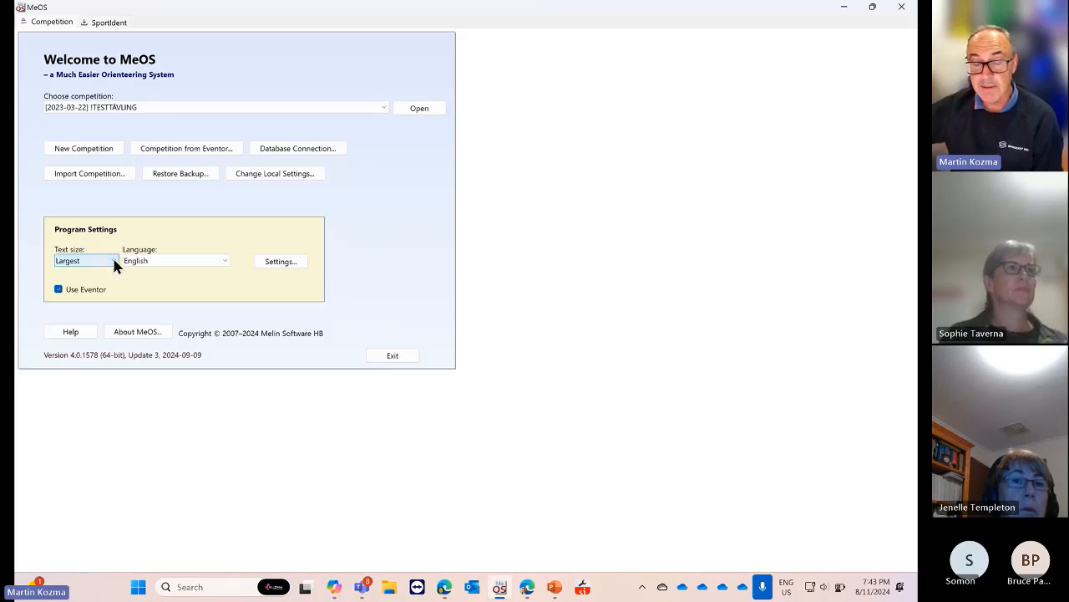
left_click(114, 261)
left_click(114, 261)
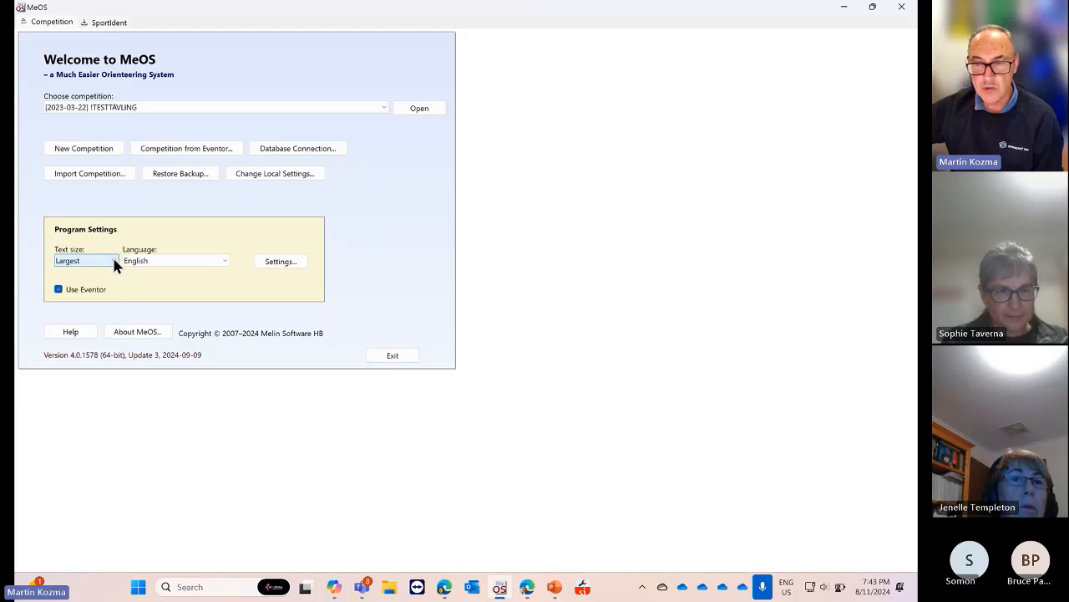
left_click(113, 261)
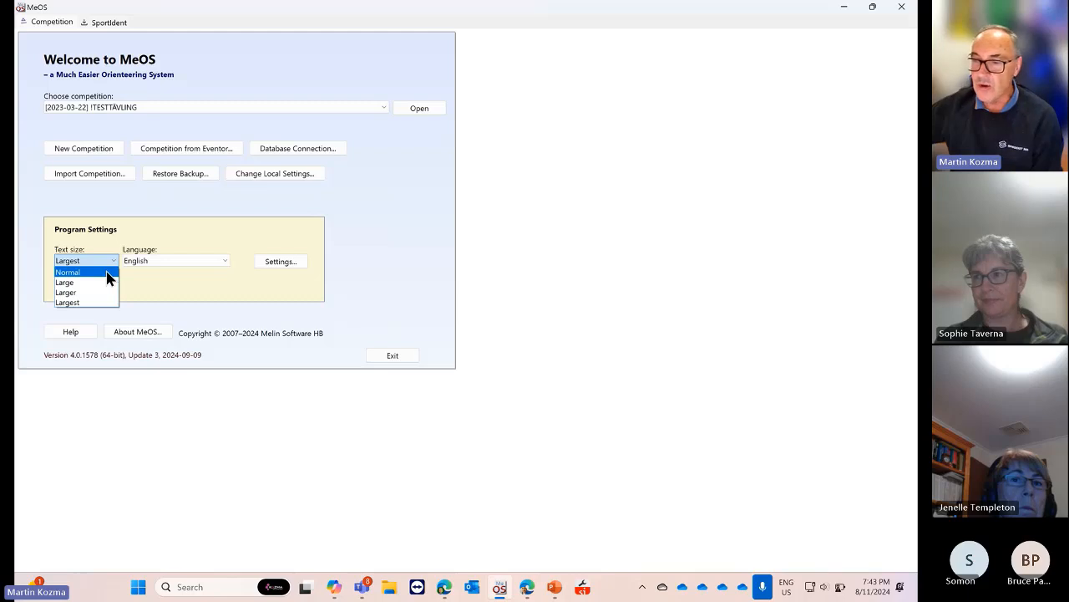
left_click(123, 244)
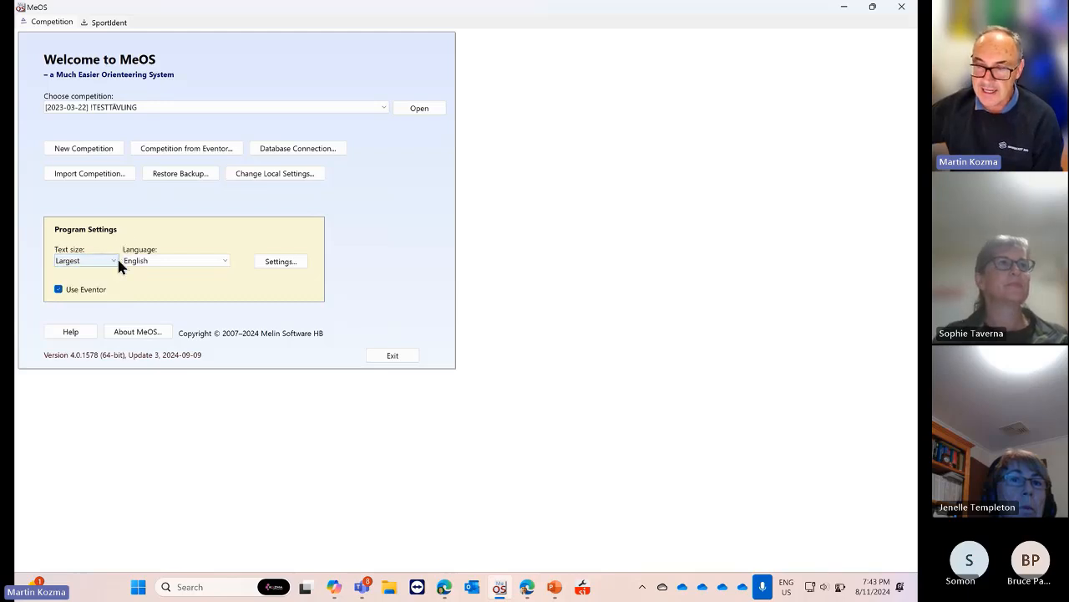
left_click(114, 261)
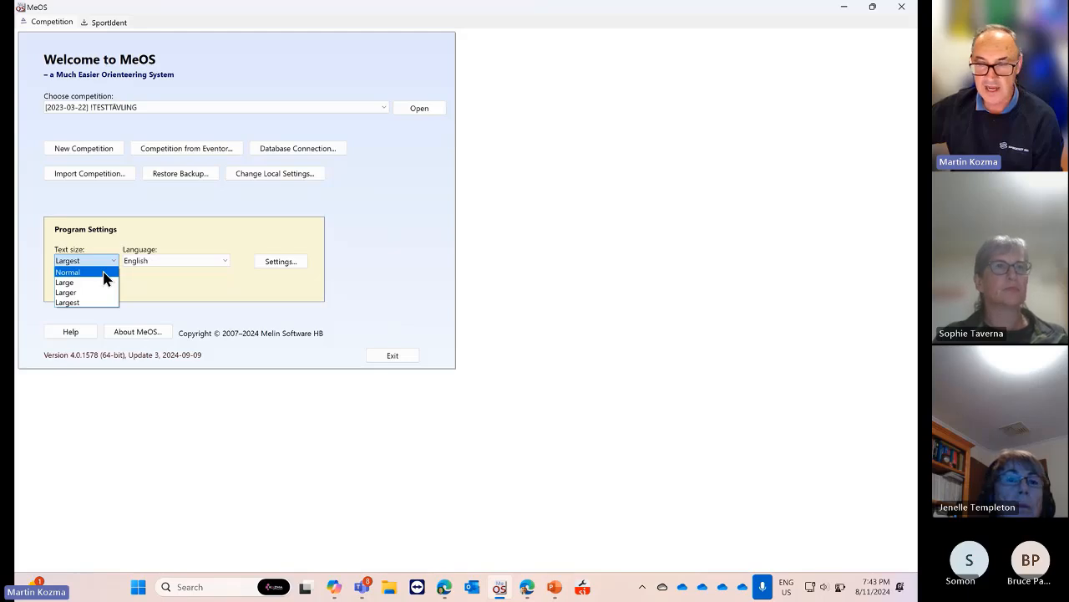
left_click(104, 277)
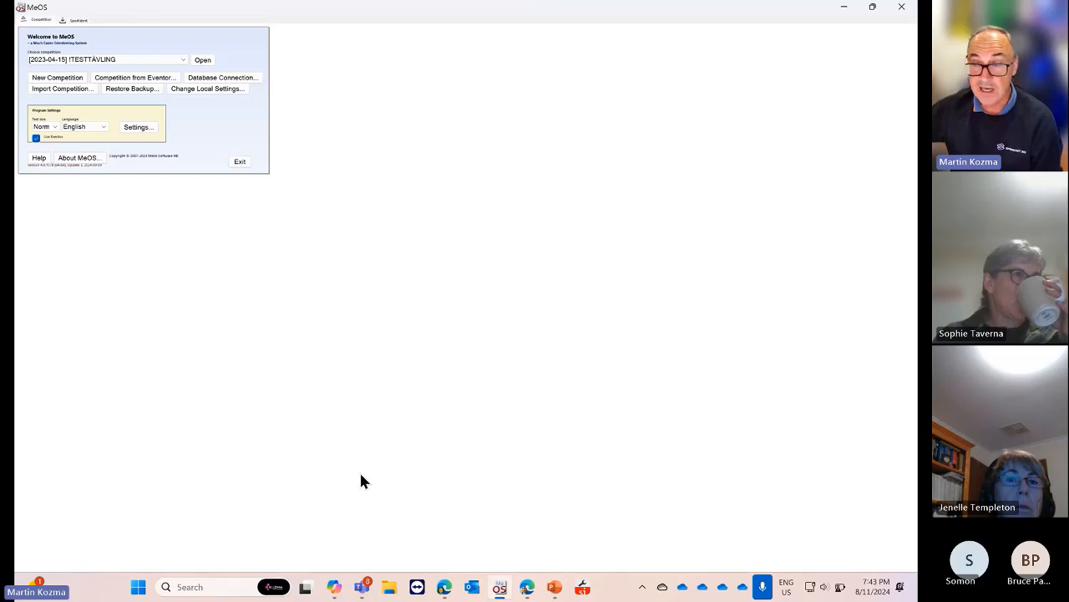
left_click(55, 127)
left_click(46, 159)
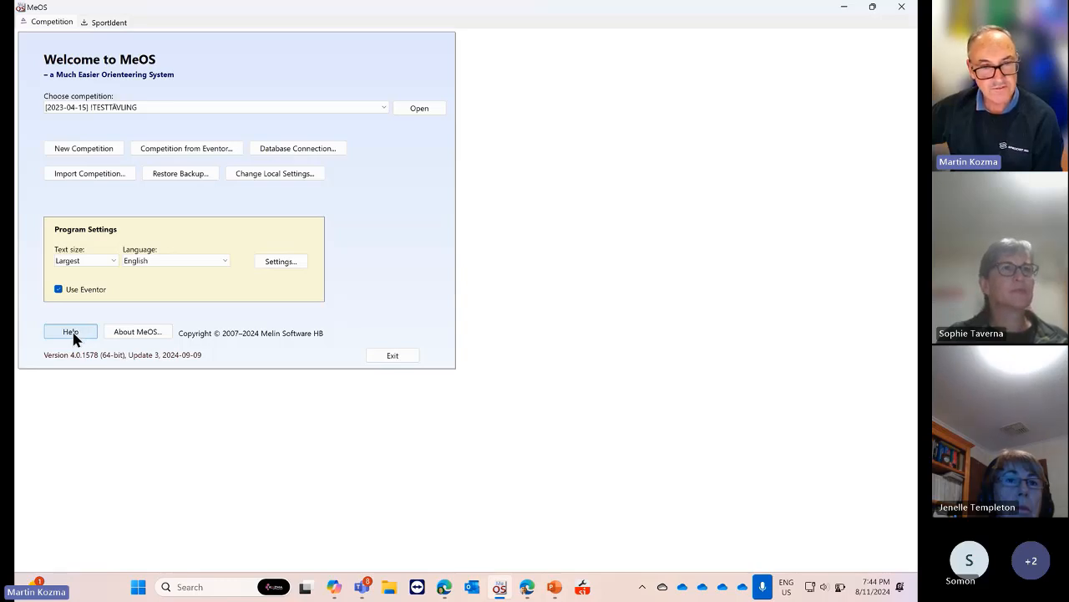
Open the English MeOS help documentation (meos_doc_eng.html) and select part of its file address
left_click(71, 332)
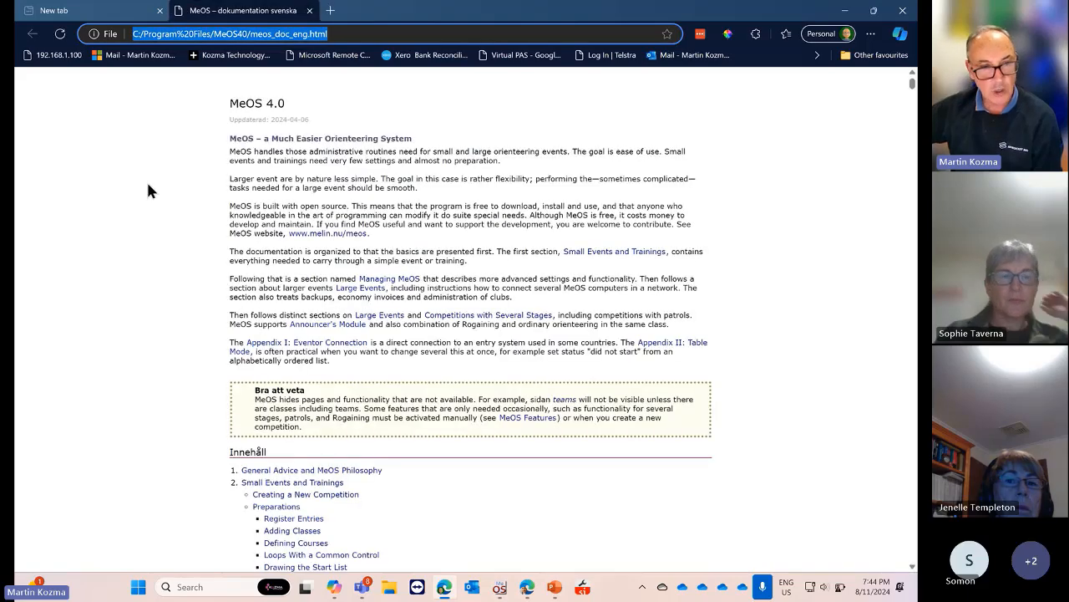
left_click(147, 35)
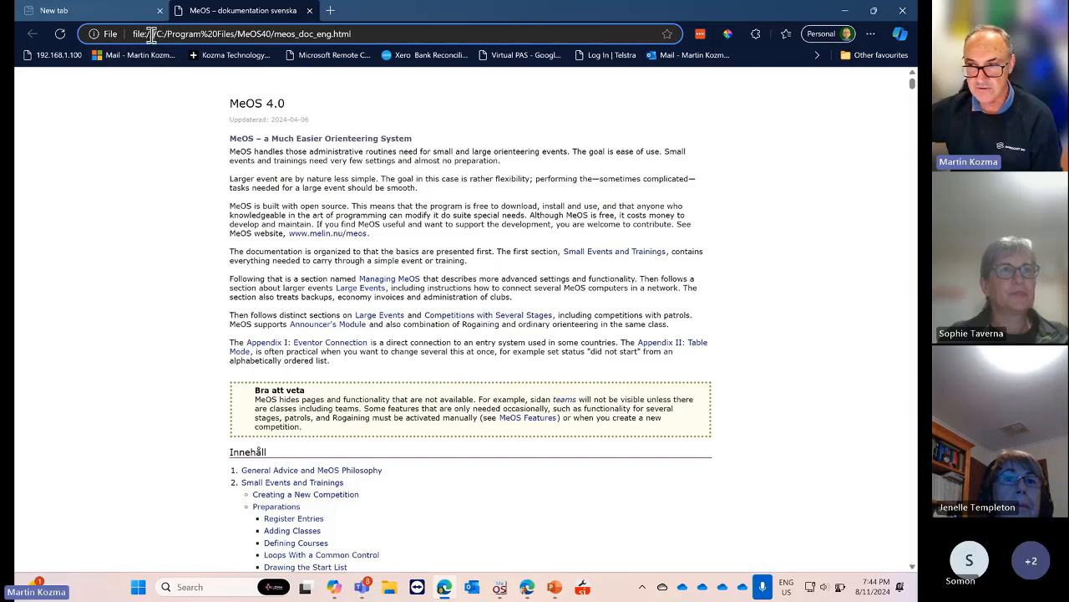
left_click_drag(155, 35, 133, 35)
Scroll through the manual's table of contents, back to the top, and return to MeOS
scroll(304, 210, "down", 6)
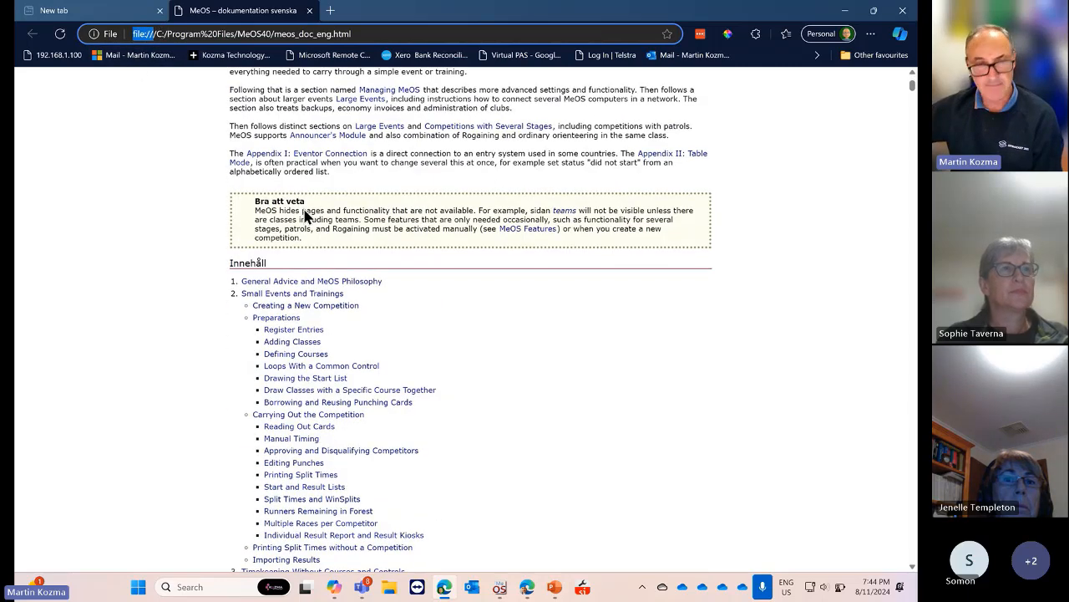
scroll(327, 217, "down", 2)
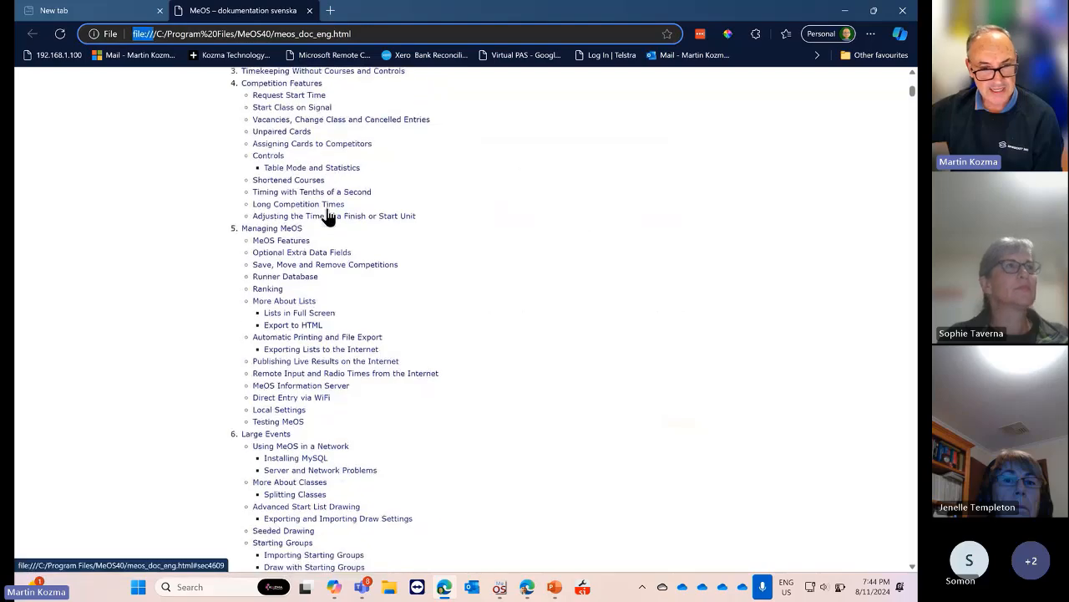
scroll(327, 217, "down", 5)
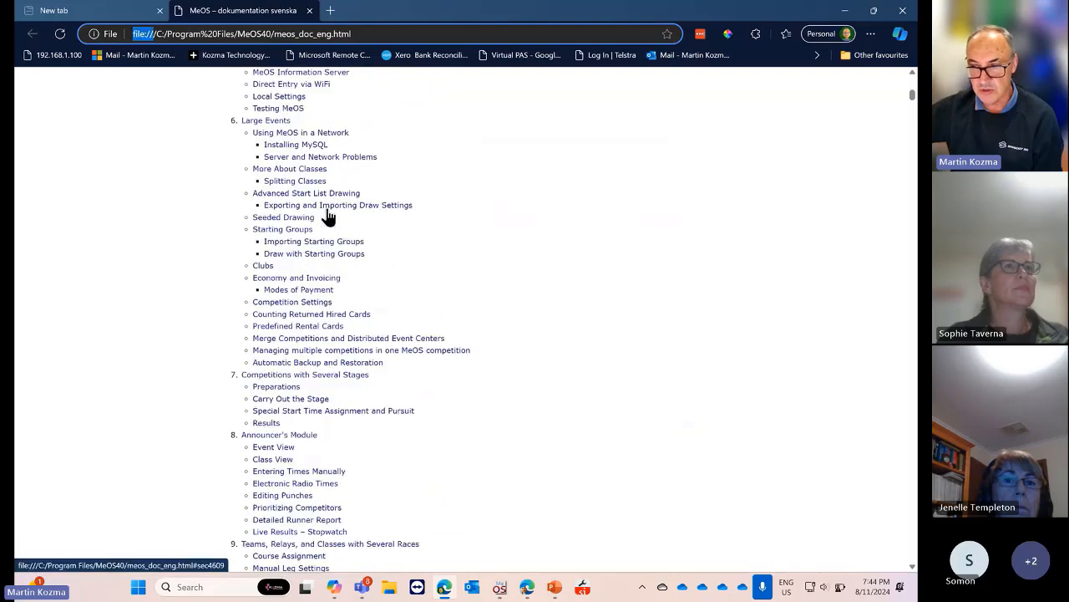
scroll(328, 217, "down", 7)
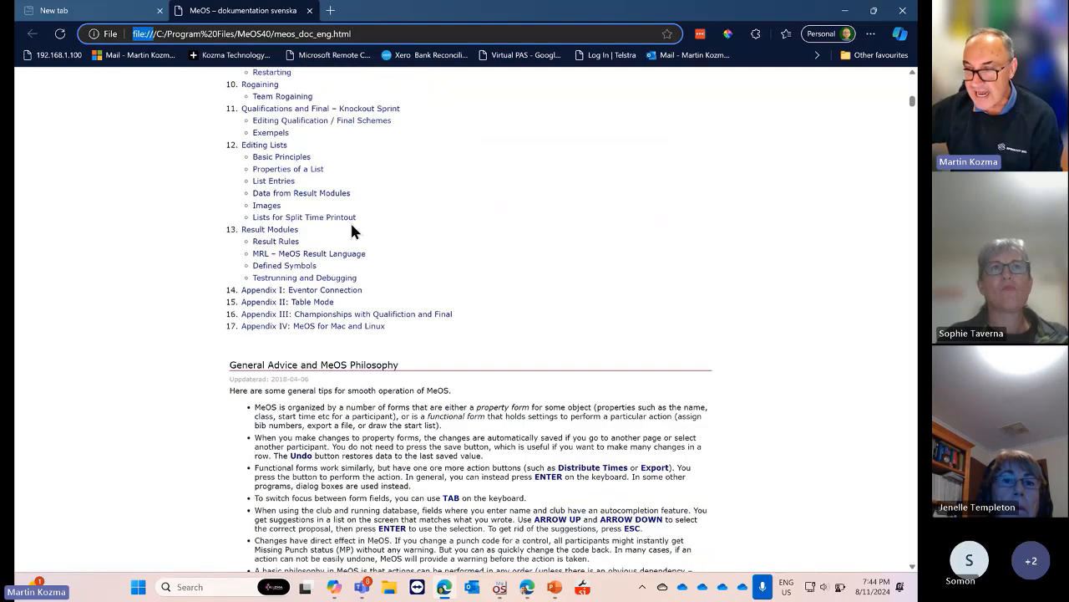
scroll(352, 231, "up", 10)
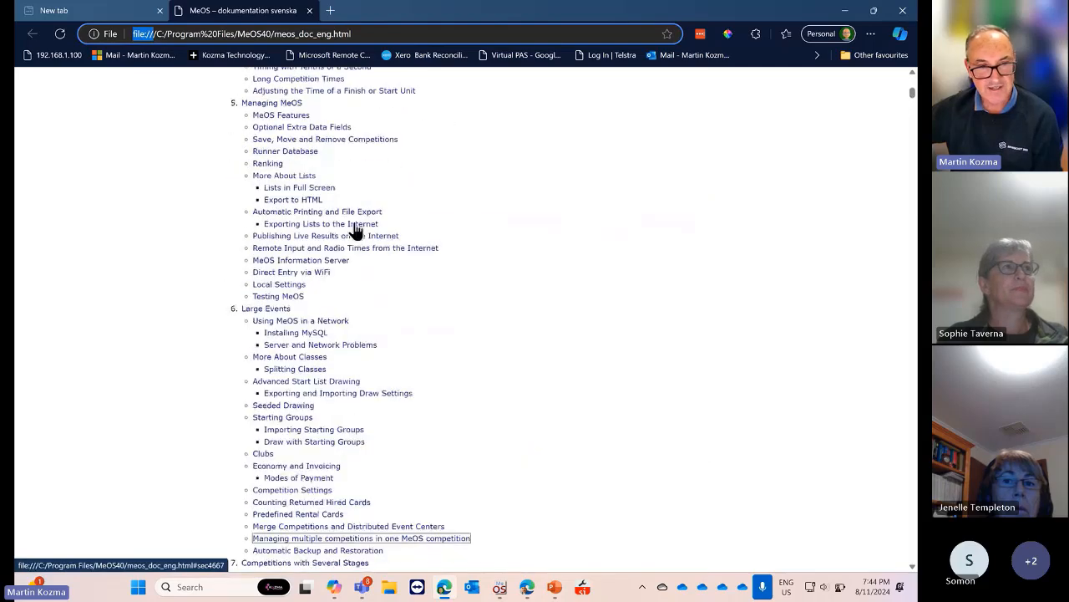
scroll(353, 228, "up", 5)
scroll(354, 227, "up", 5)
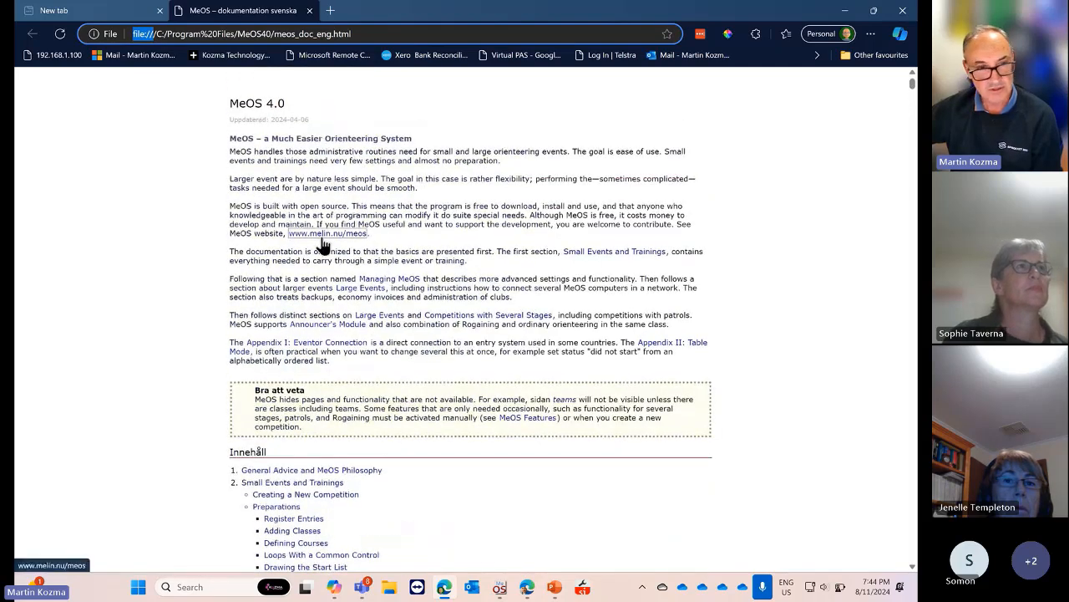
scroll(322, 242, "down", 3)
scroll(322, 242, "up", 4)
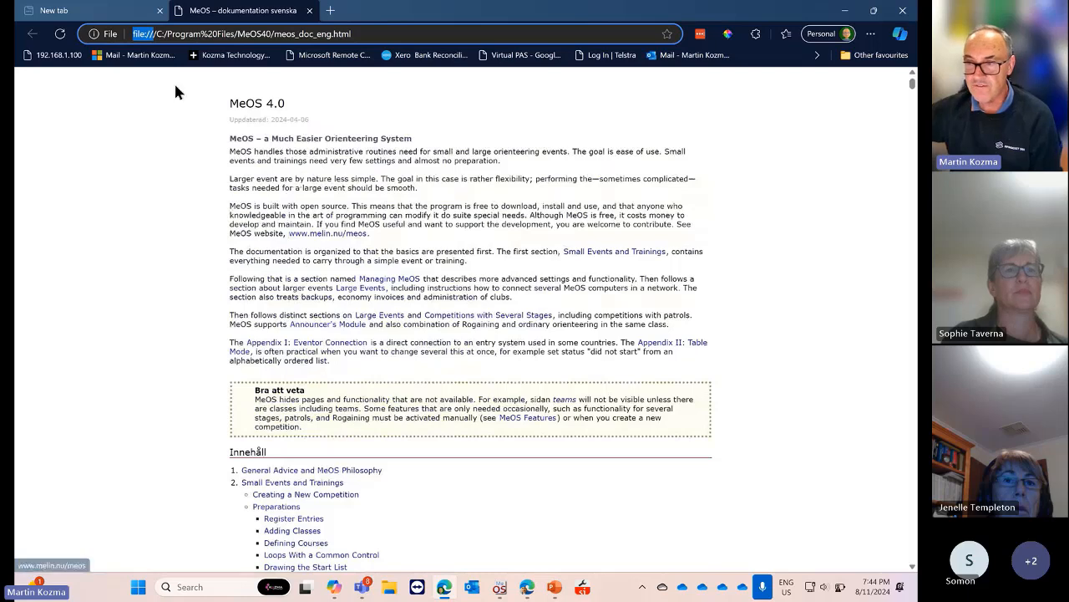
left_click(498, 595)
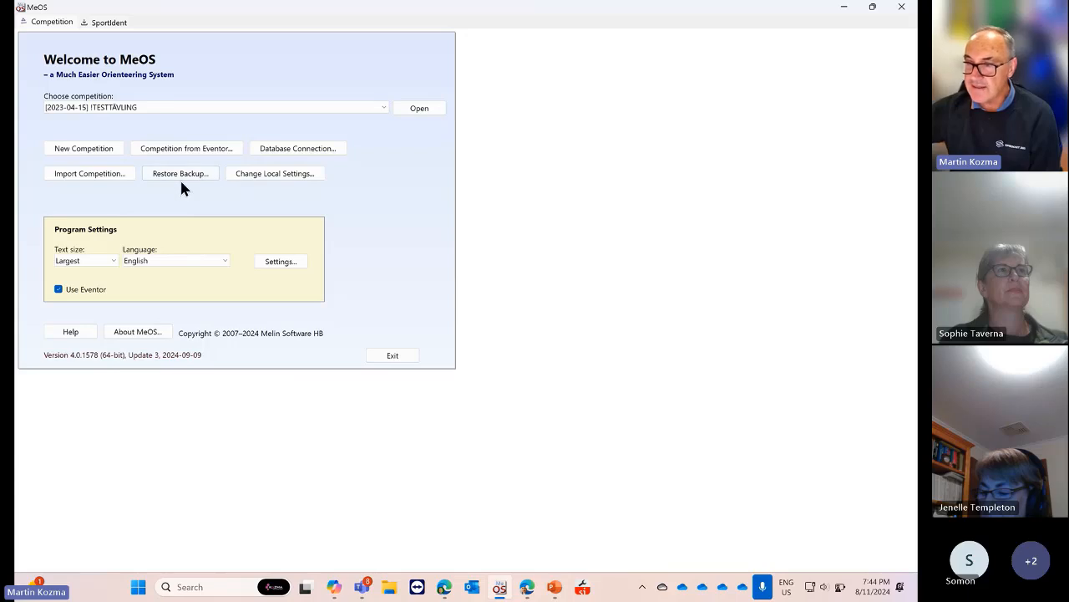
Open Change Local Settings and scroll through the properties, including EventorBase and entry fee 15
left_click(264, 173)
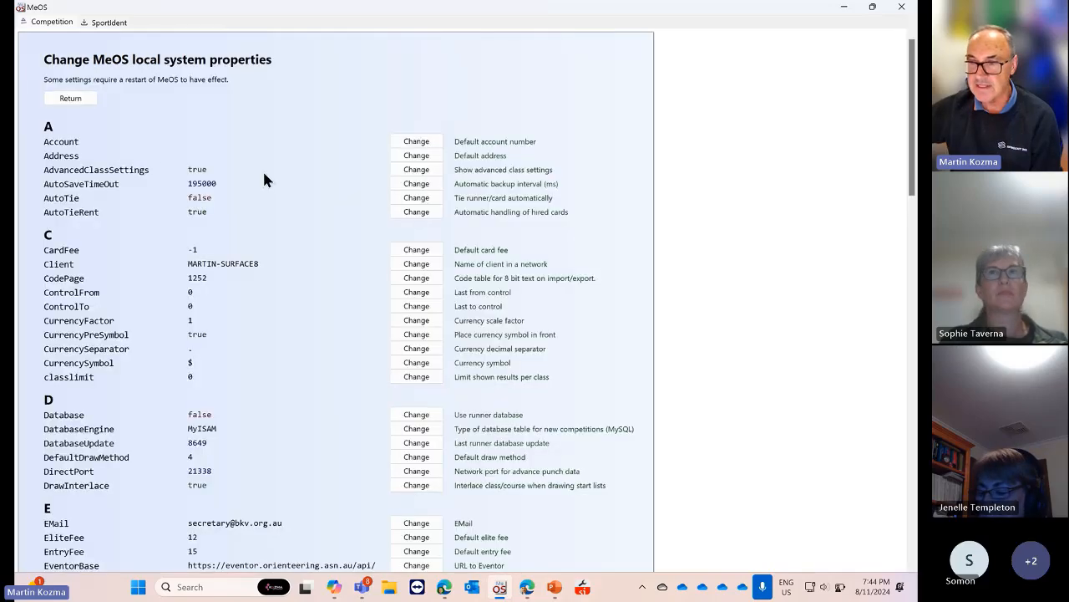
scroll(264, 179, "down", 15)
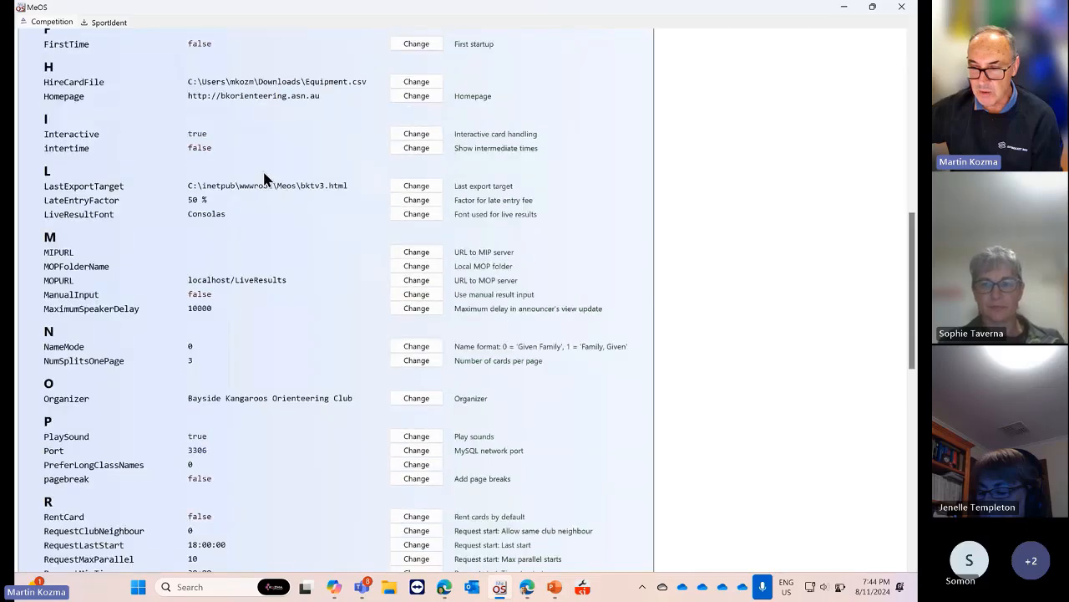
scroll(264, 179, "up", 15)
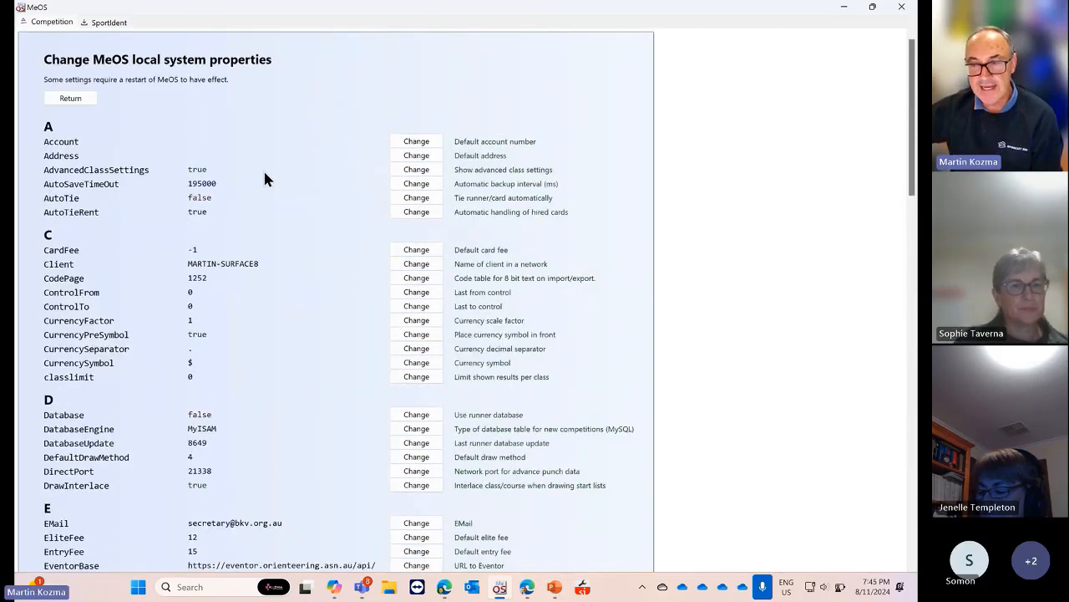
scroll(265, 174, "down", 1)
scroll(265, 173, "down", 2)
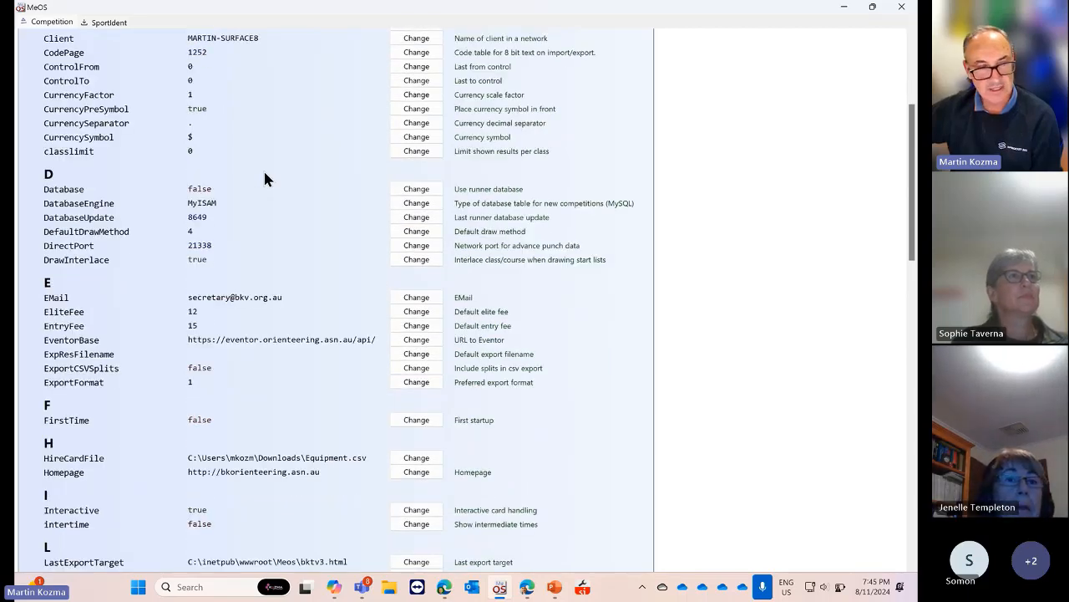
scroll(263, 177, "down", 1)
scroll(263, 177, "up", 2)
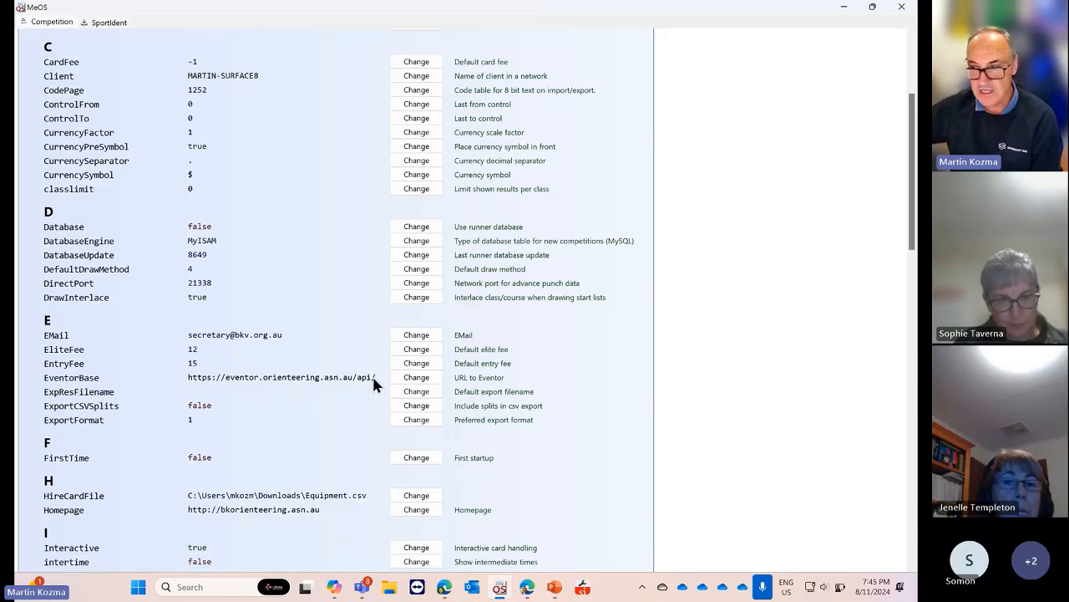
left_click(416, 377)
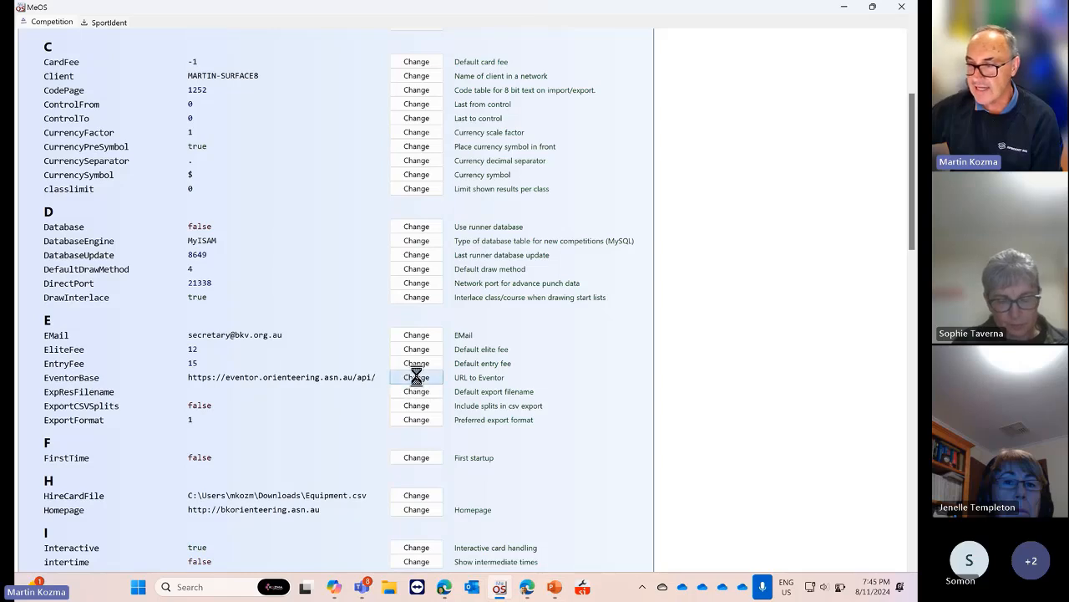
left_click_drag(208, 480, 55, 476)
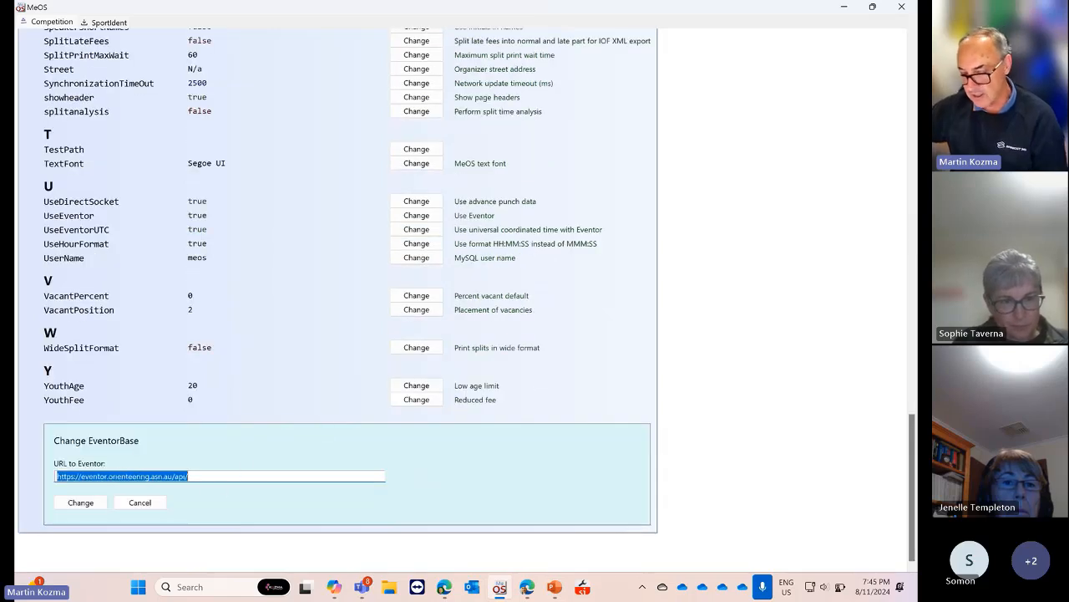
key("alt+Tab")
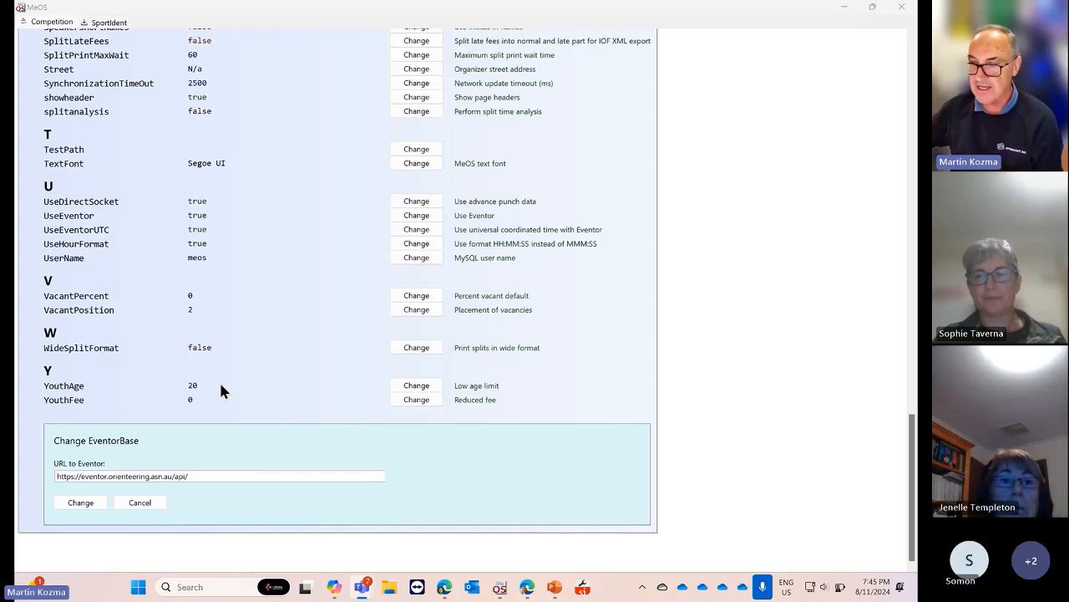
left_click(144, 502)
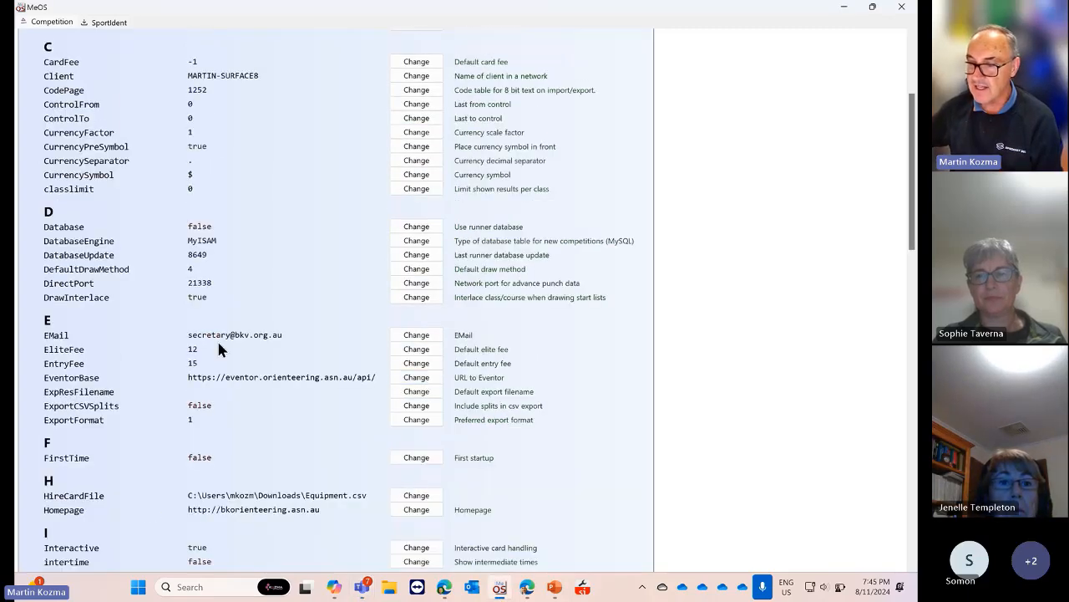
scroll(217, 339, "down", 3)
scroll(219, 345, "down", 15)
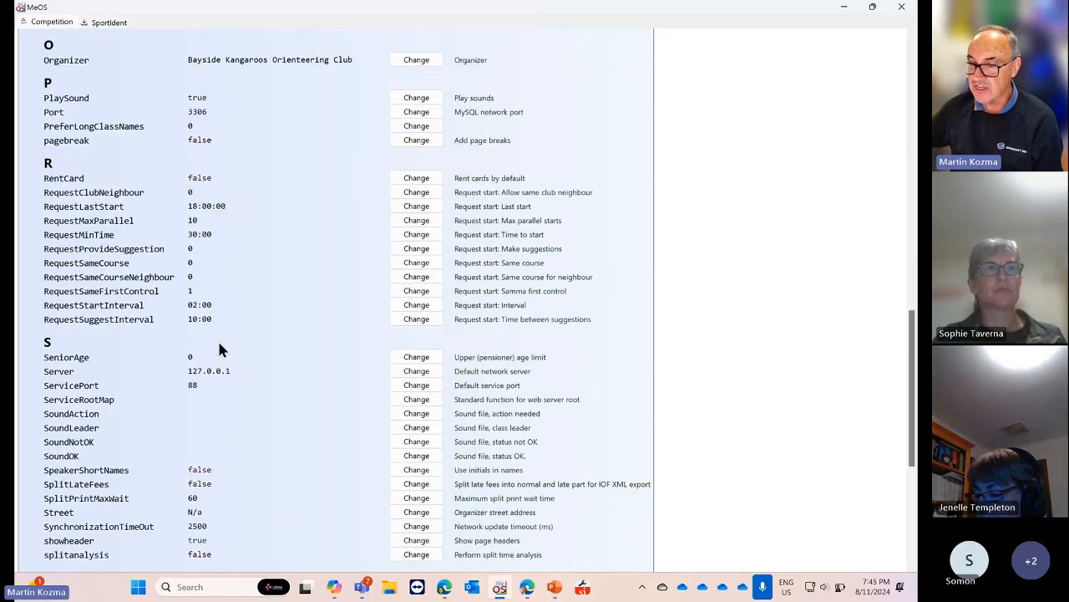
scroll(219, 346, "down", 3)
scroll(167, 372, "up", 3)
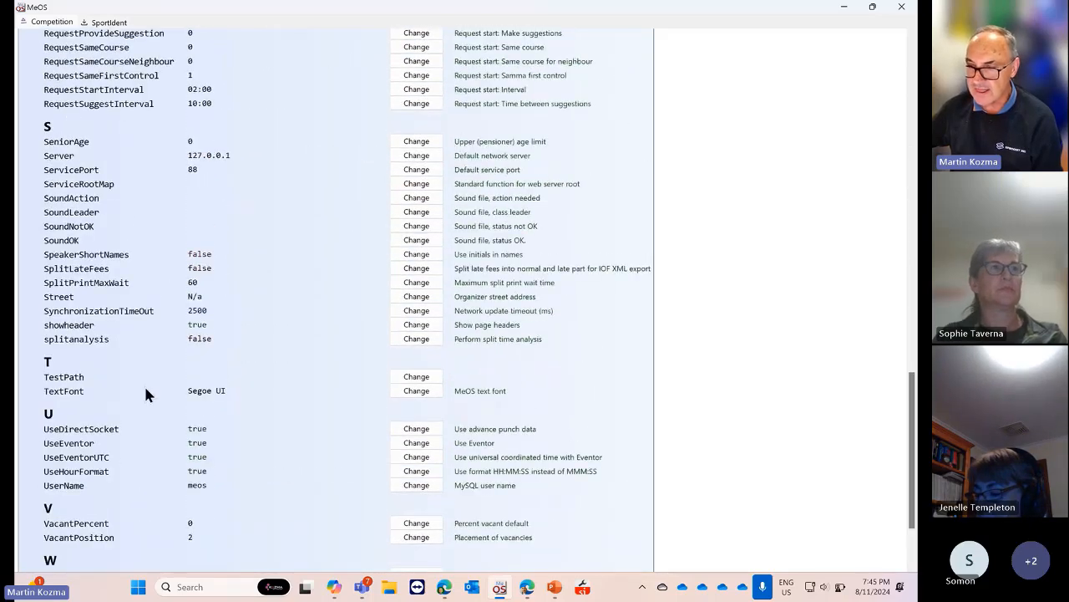
scroll(163, 296, "up", 15)
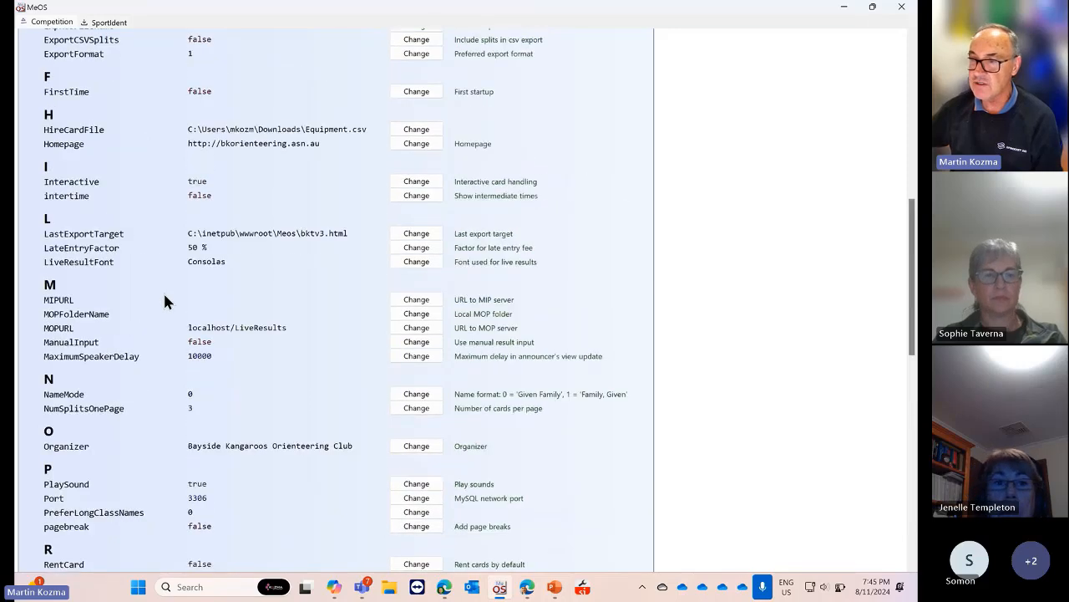
scroll(165, 301, "up", 2)
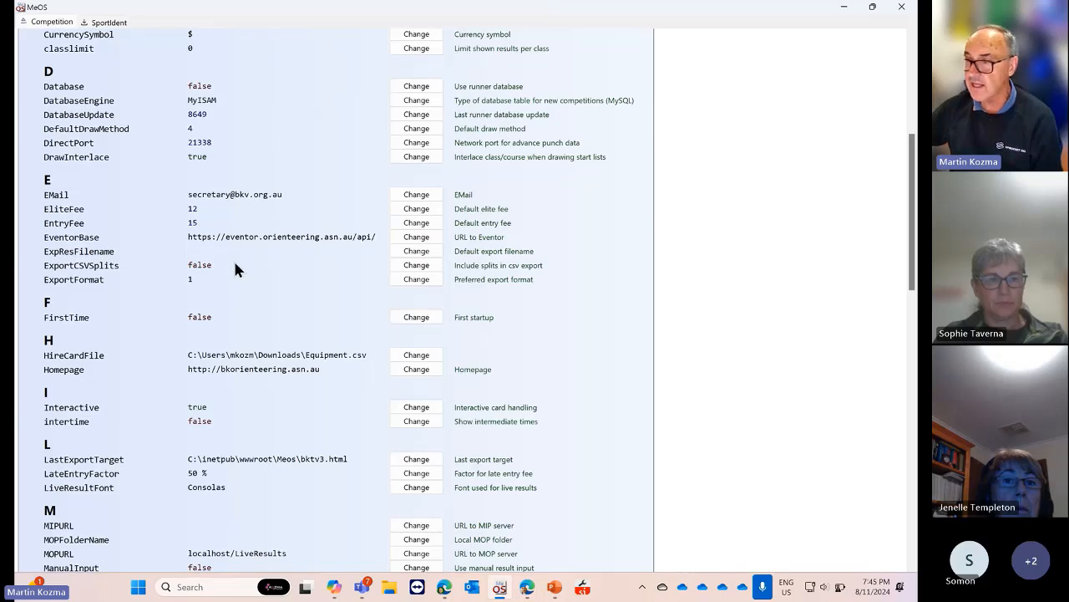
scroll(234, 267, "up", 8)
Return to the start page and open the 2023-04-15 !TESTTÄVLING competition
left_click(84, 99)
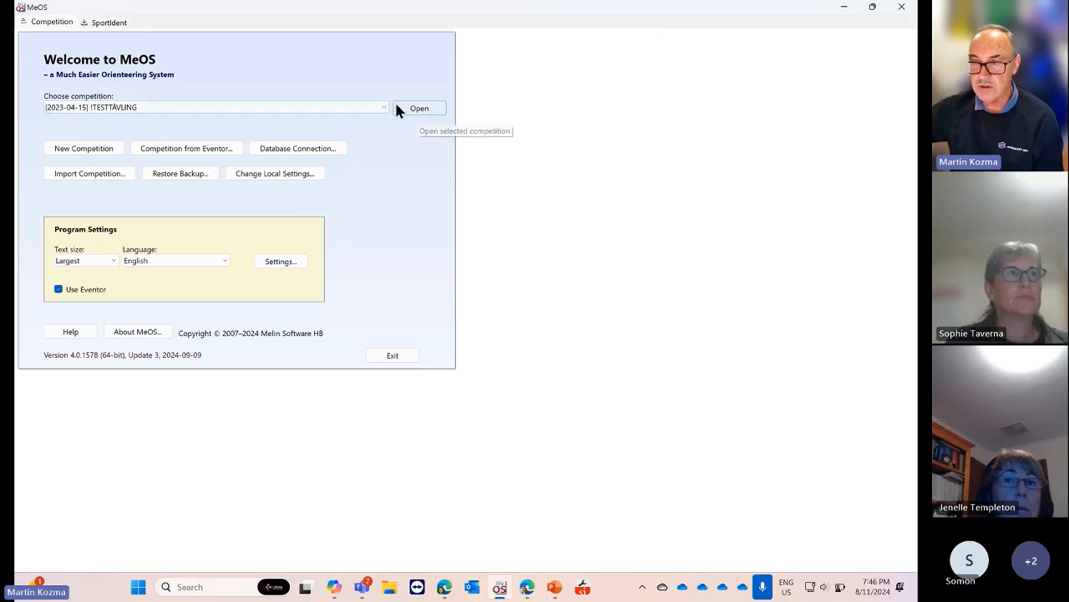
left_click(420, 108)
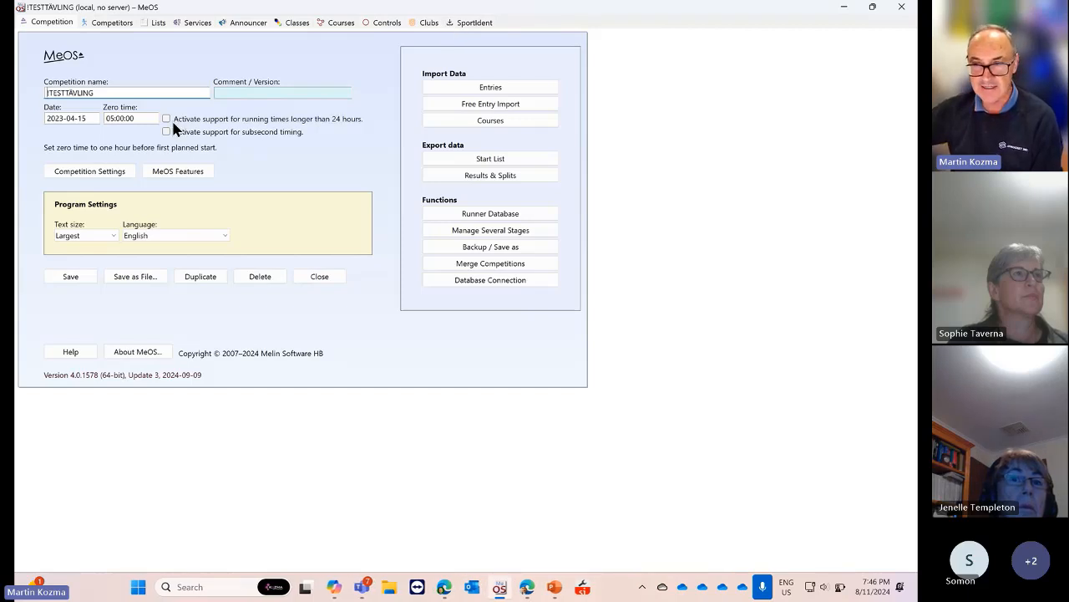
left_click(54, 26)
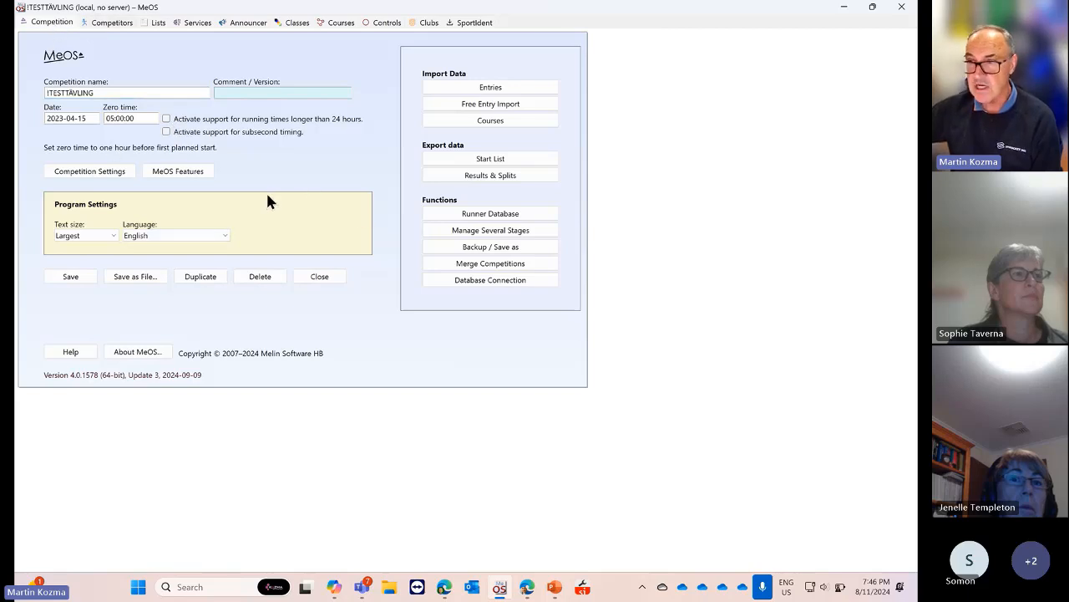
left_click(111, 22)
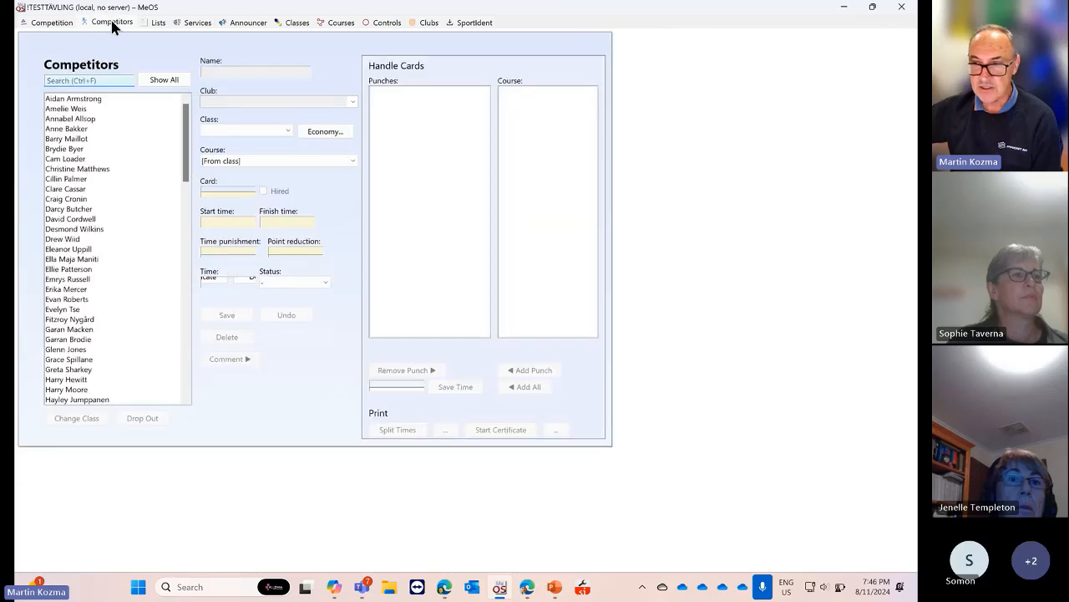
left_click(61, 30)
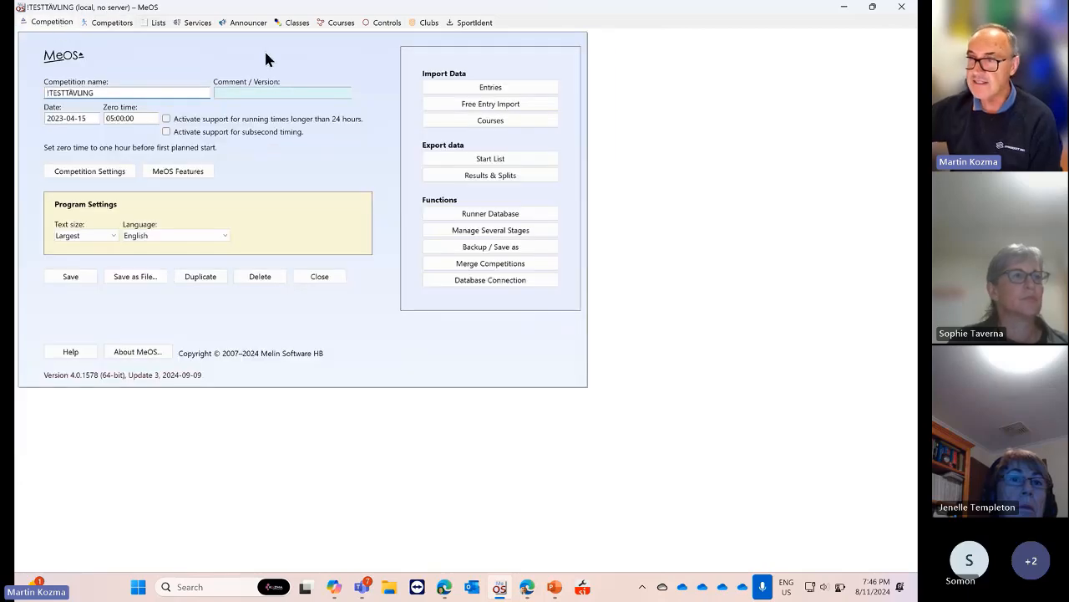
left_click(159, 24)
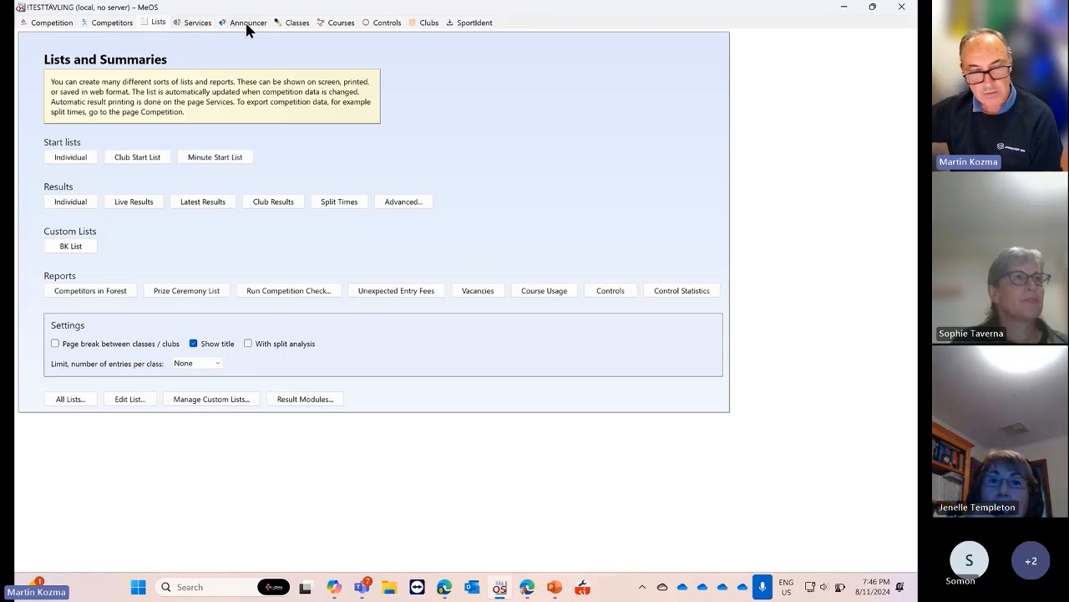
left_click(296, 24)
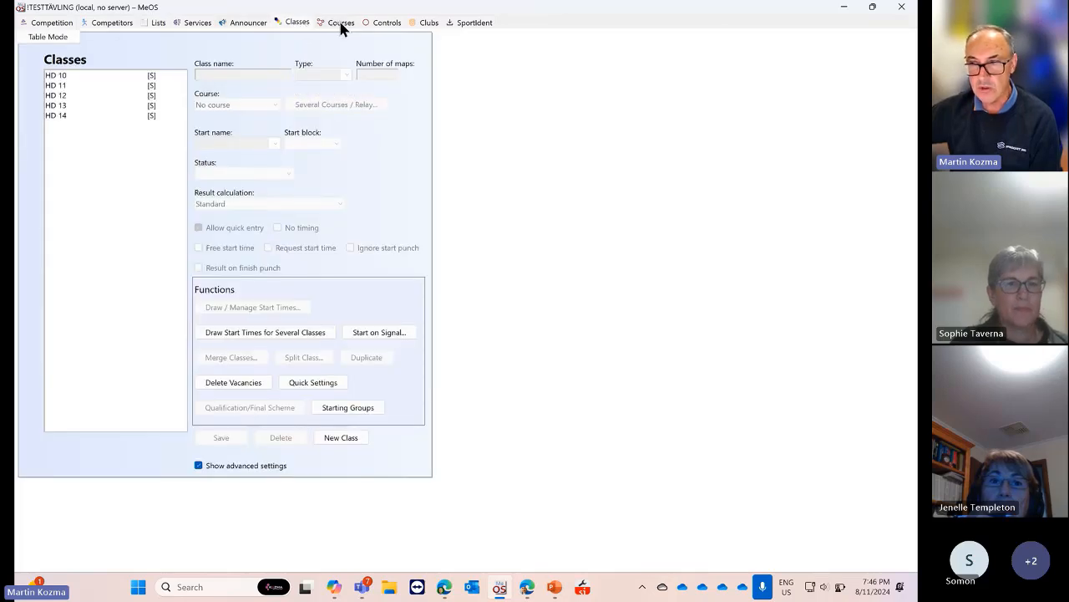
left_click(338, 22)
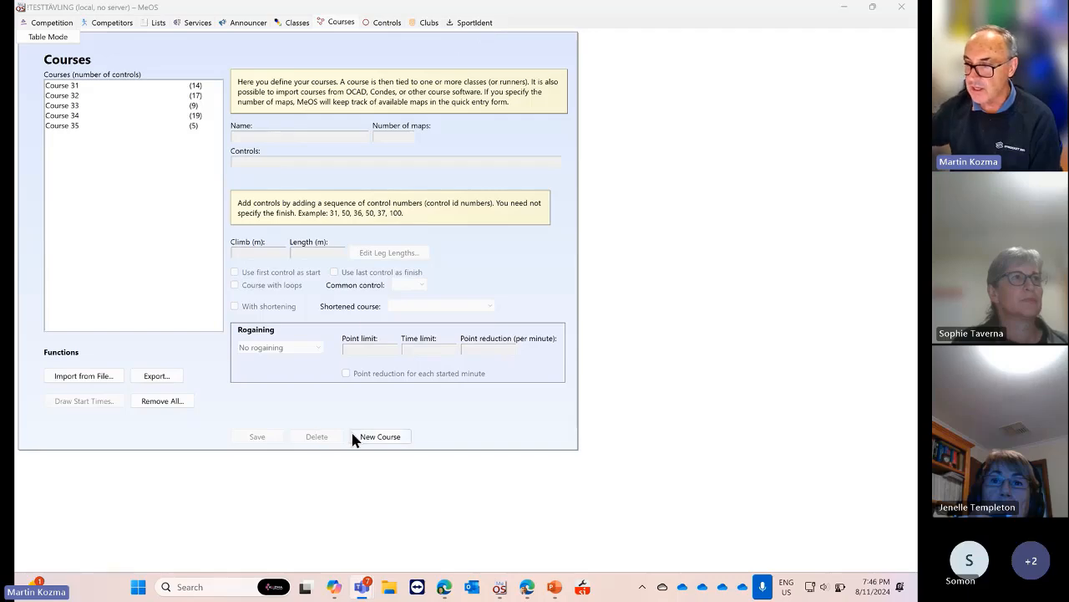
double_click(683, 15)
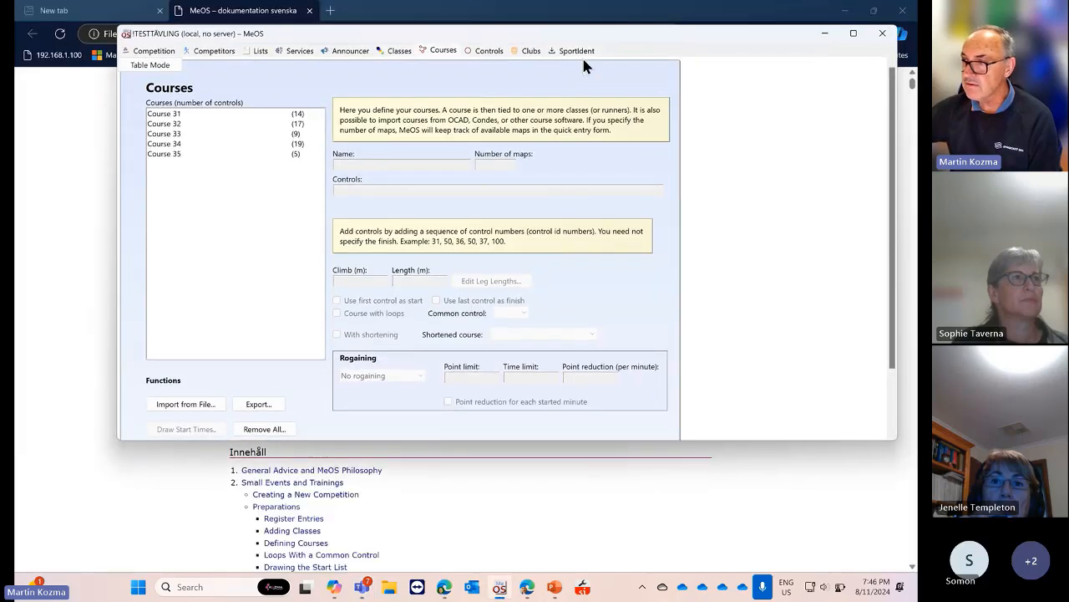
left_click(529, 50)
left_click(567, 49)
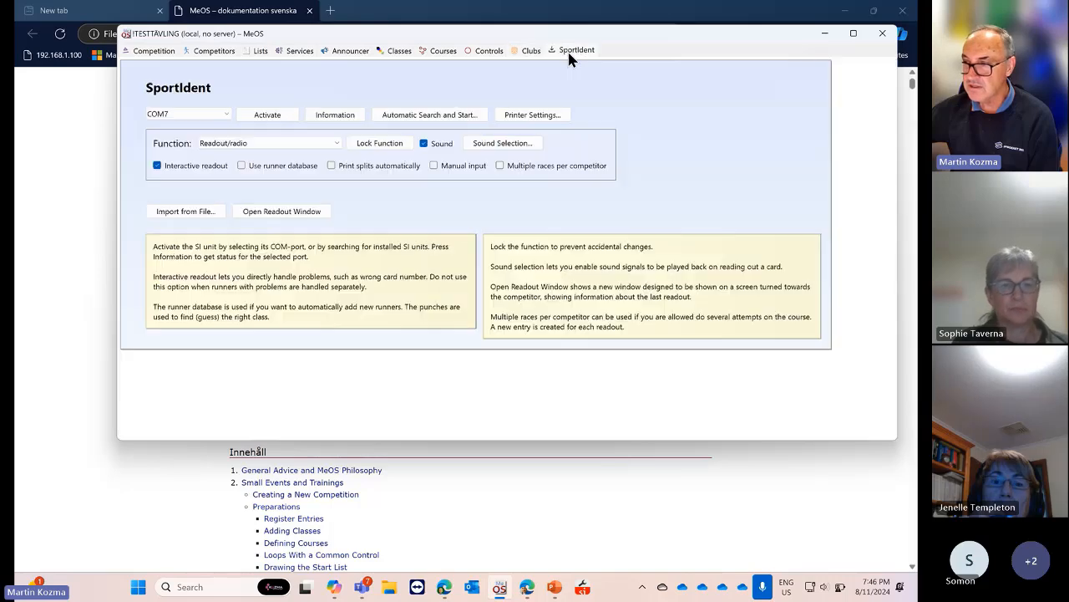
left_click(851, 33)
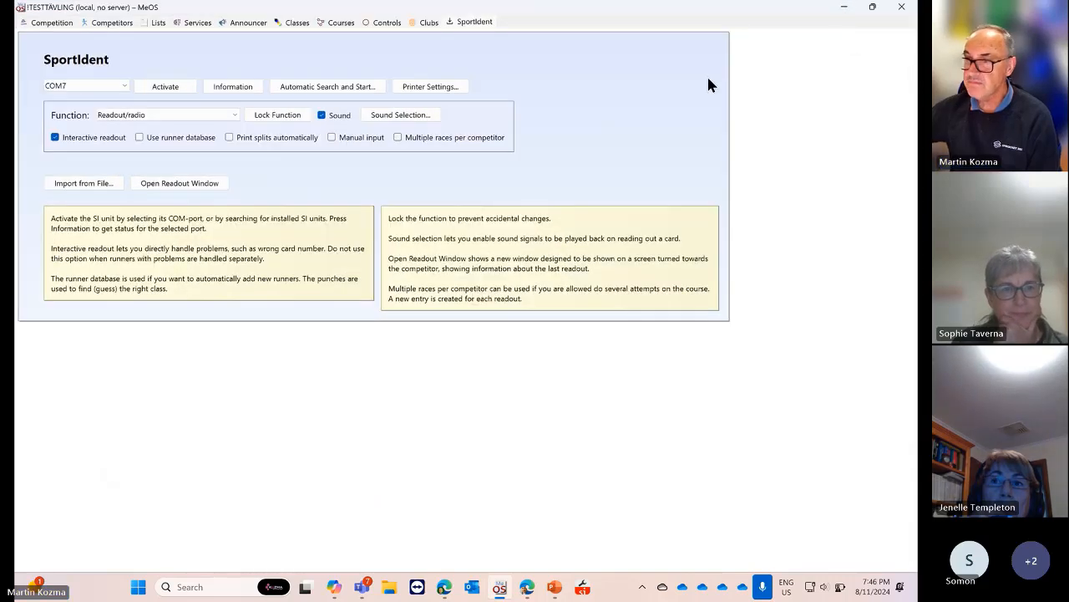
left_click(56, 25)
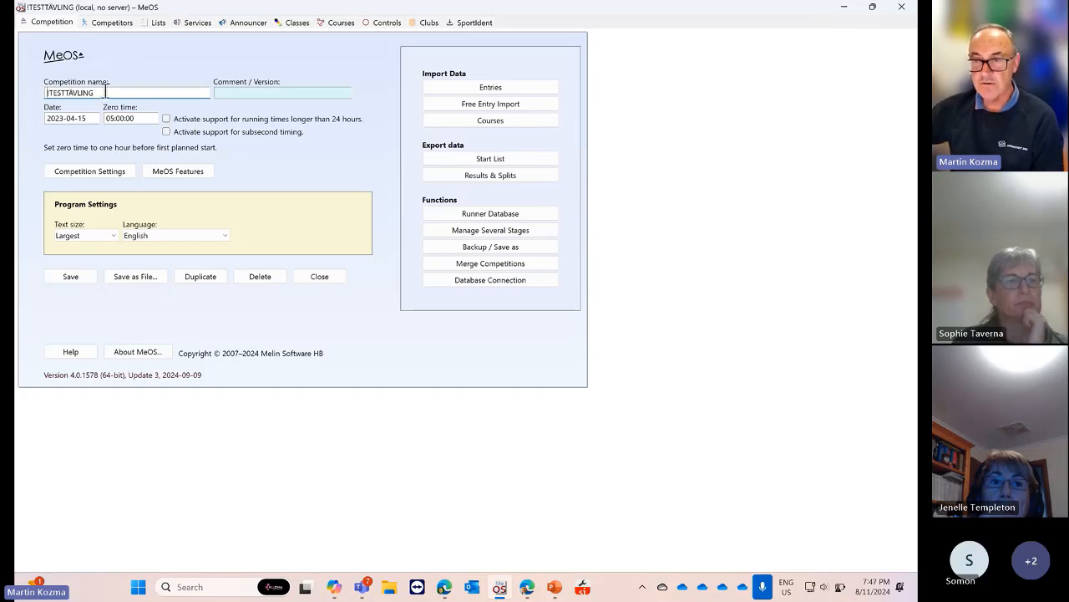
left_click_drag(106, 93, 49, 117)
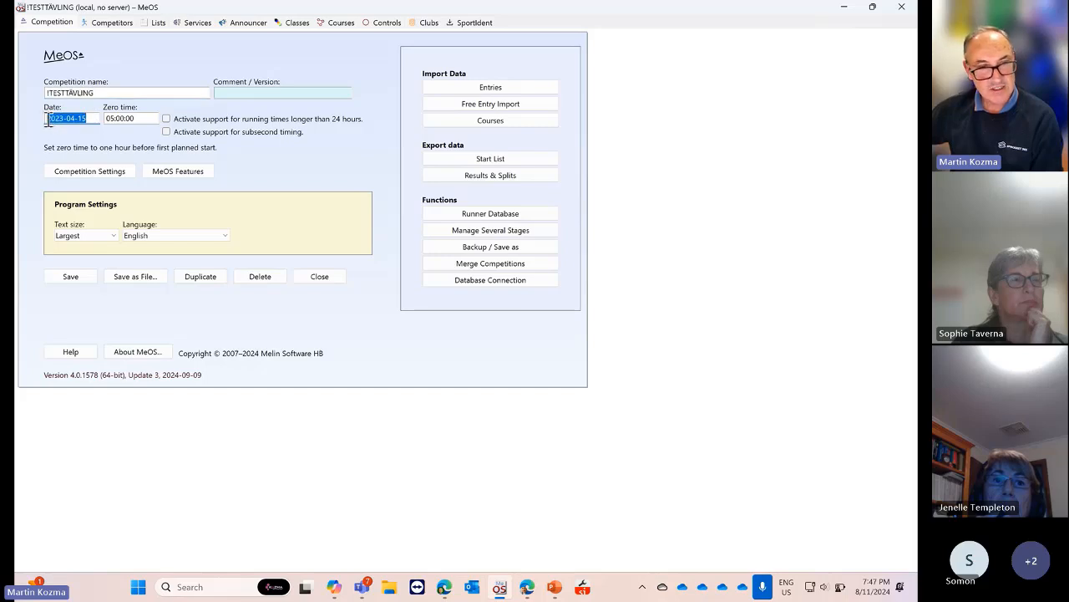
left_click_drag(148, 118, 101, 120)
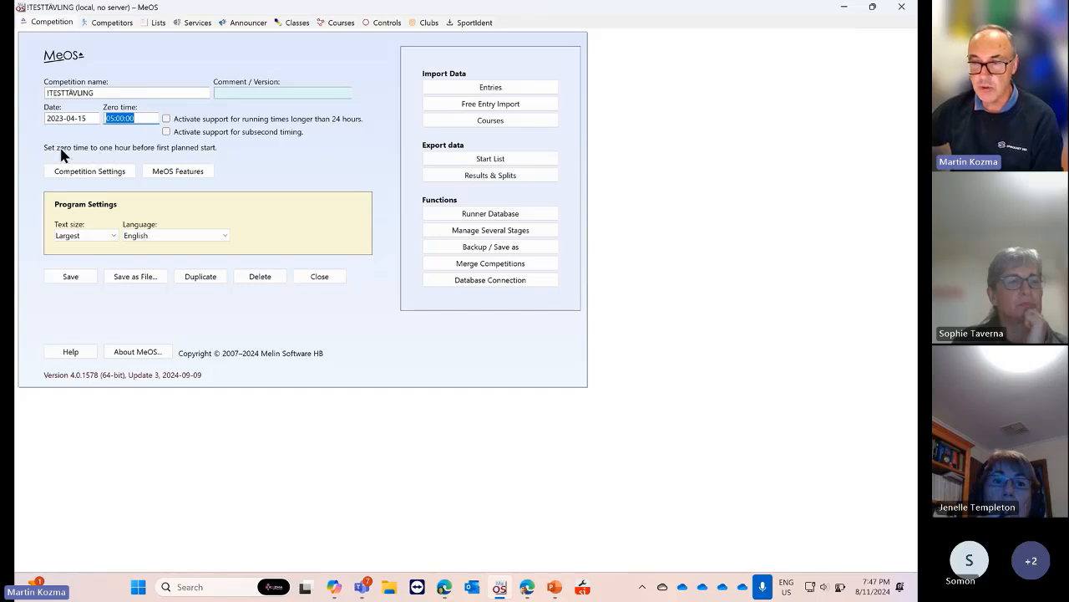
left_click(111, 120)
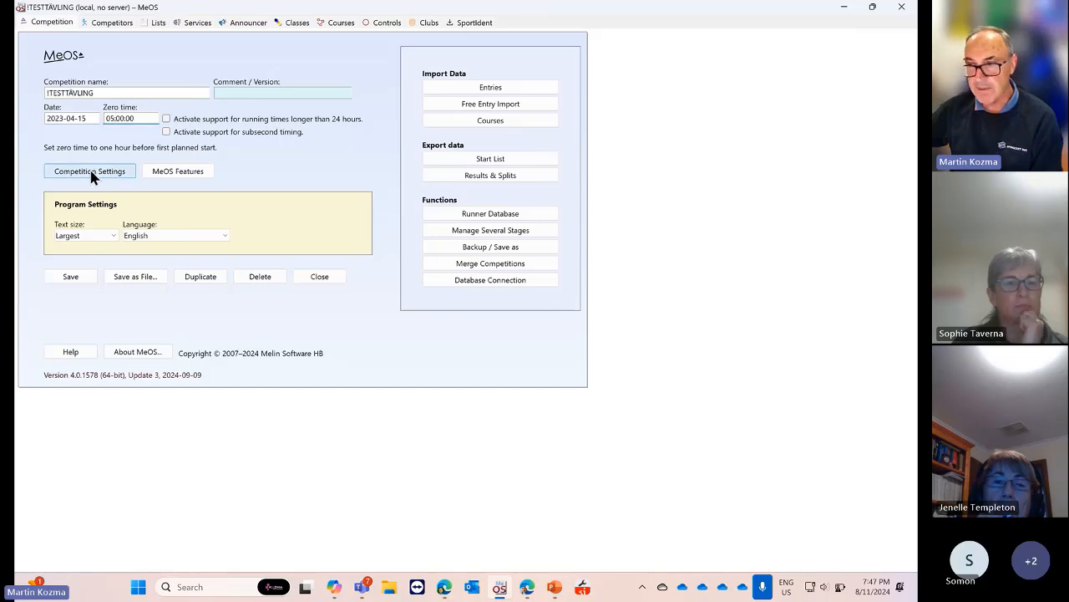
left_click(90, 171)
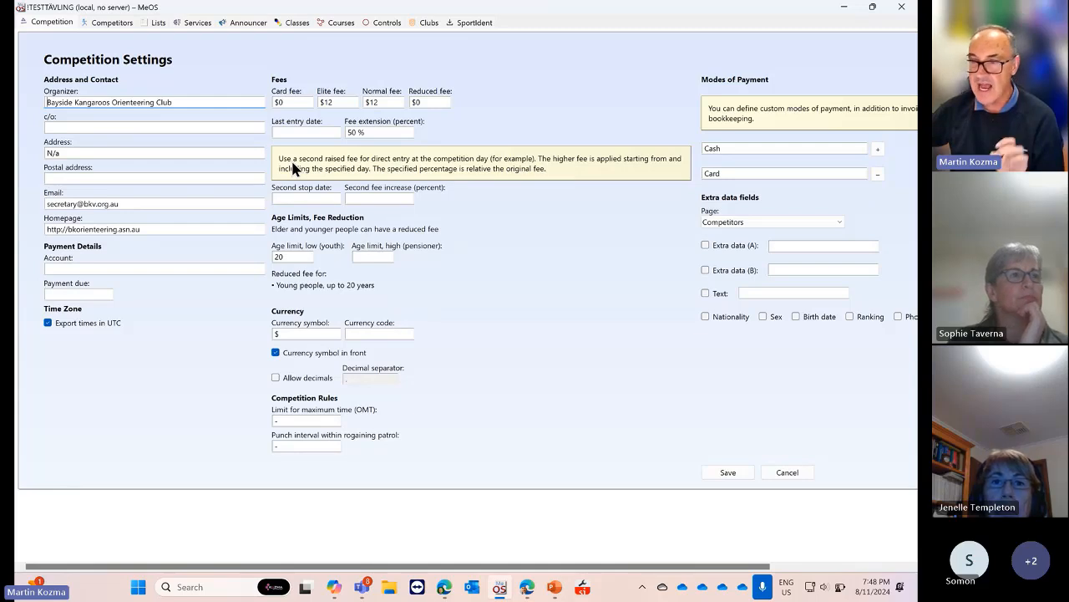
left_click(787, 473)
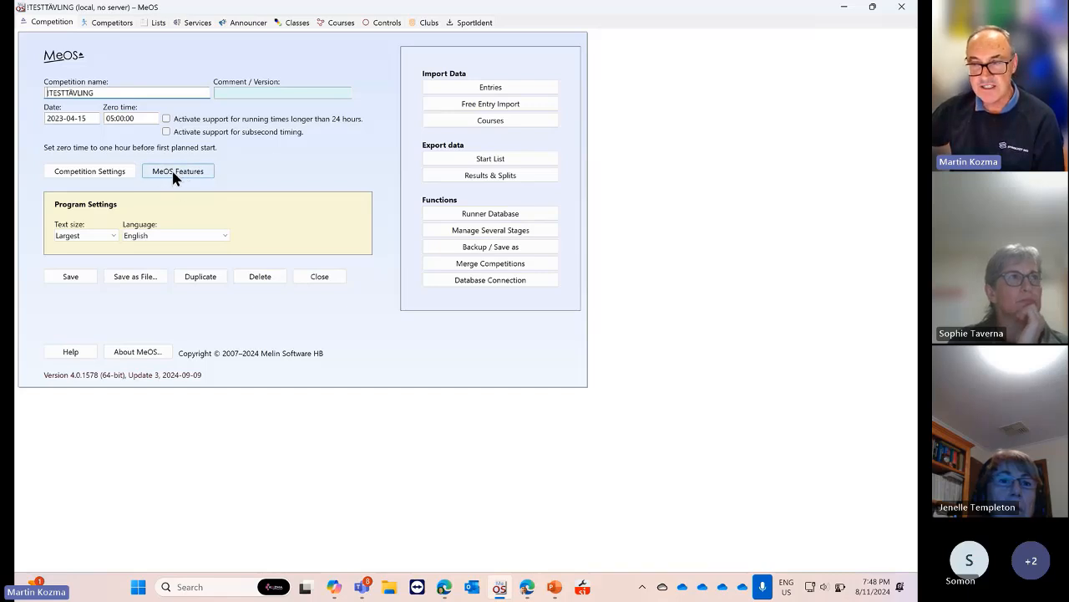
Disable networked clients, announcer, several stages, economy, vacancies and manual time penalties in MeOS Features
left_click(173, 173)
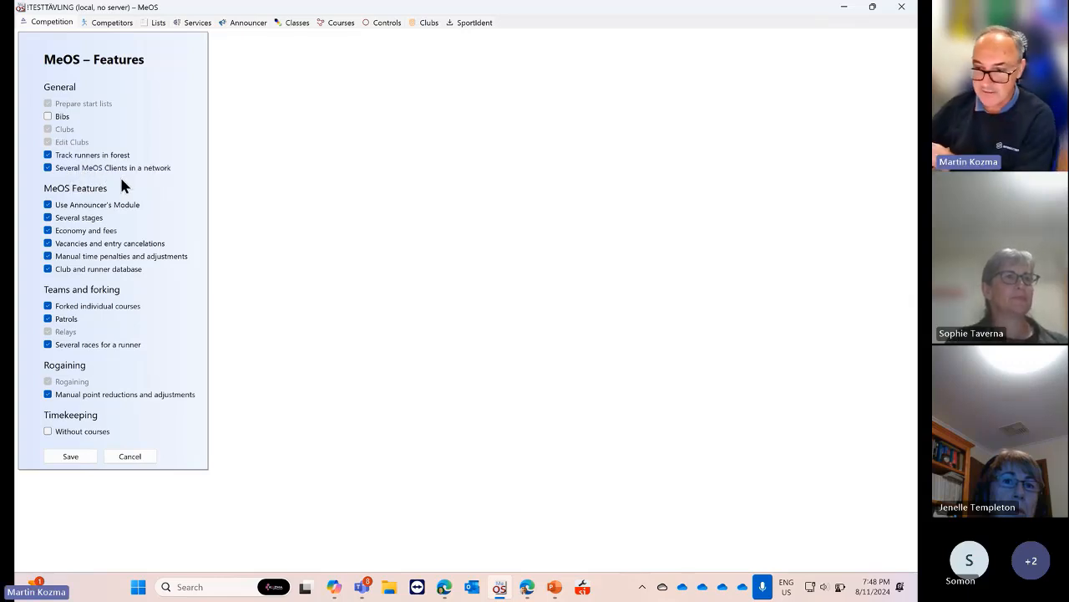
left_click(49, 169)
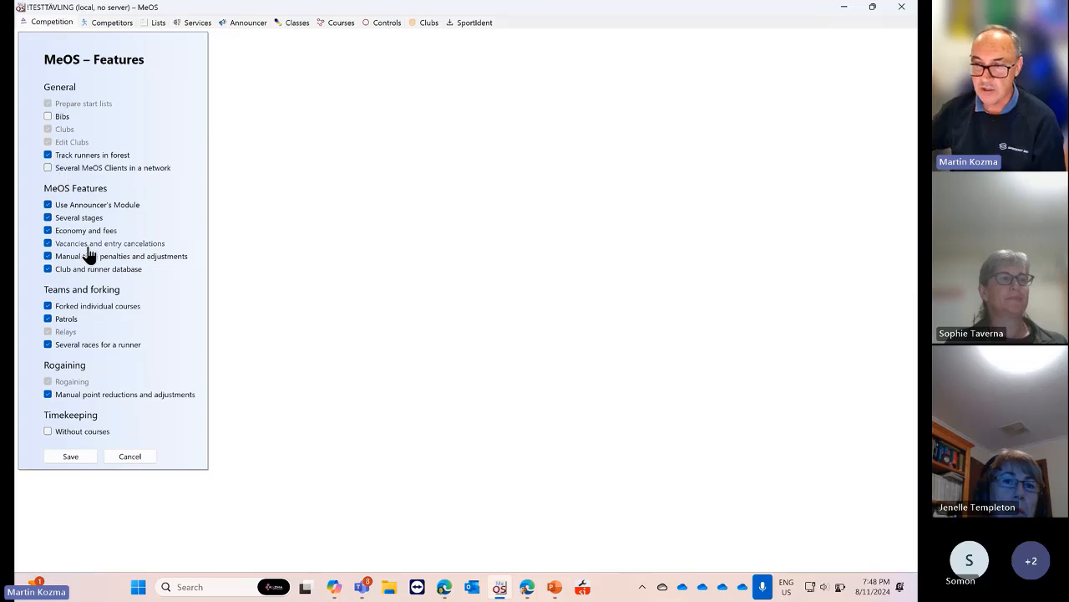
left_click(48, 206)
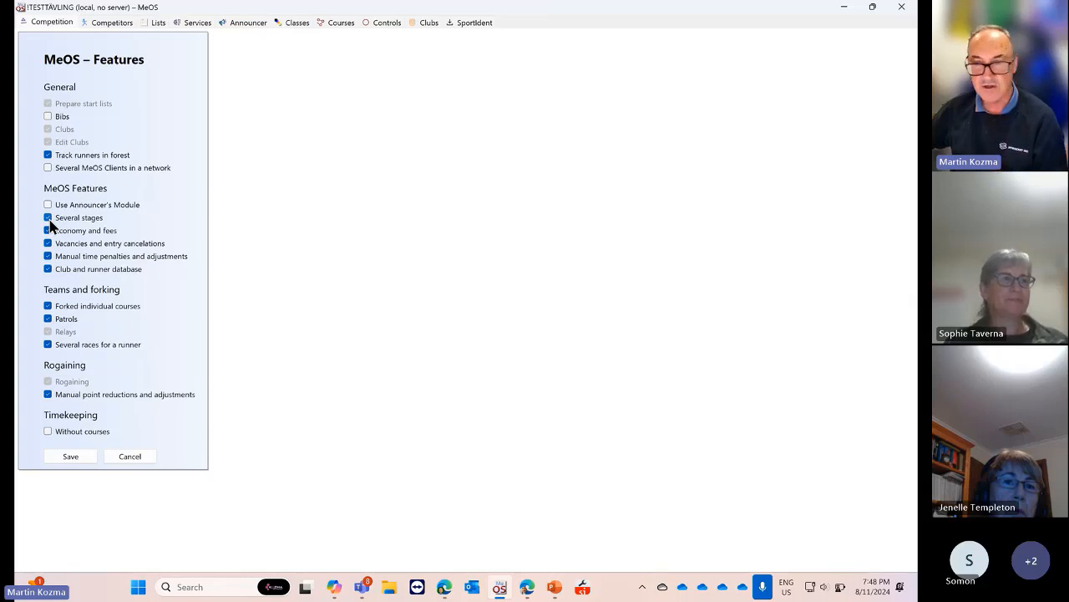
left_click(49, 219)
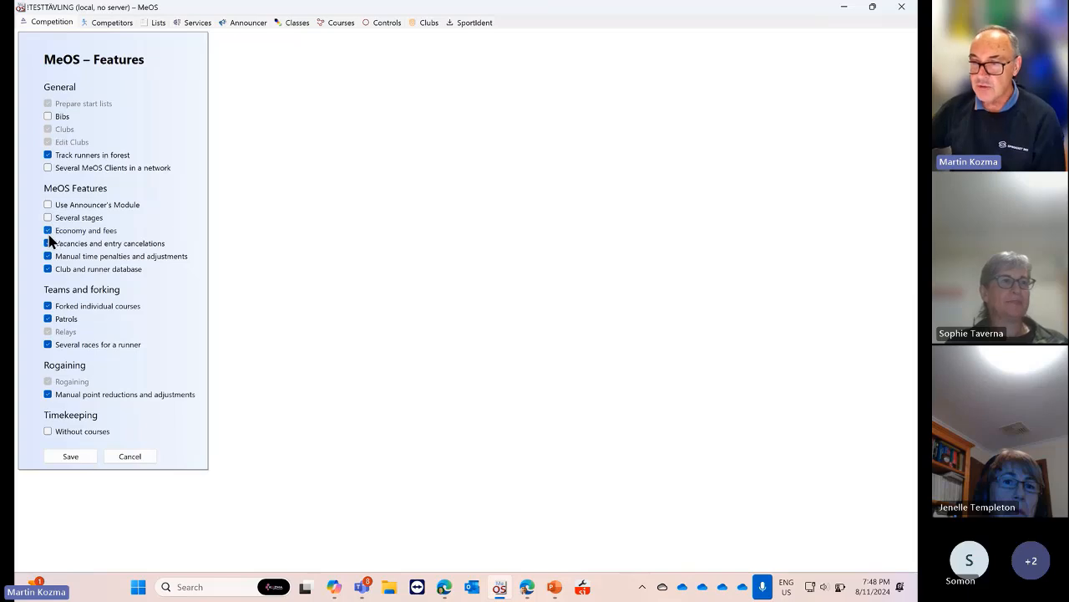
left_click(48, 234)
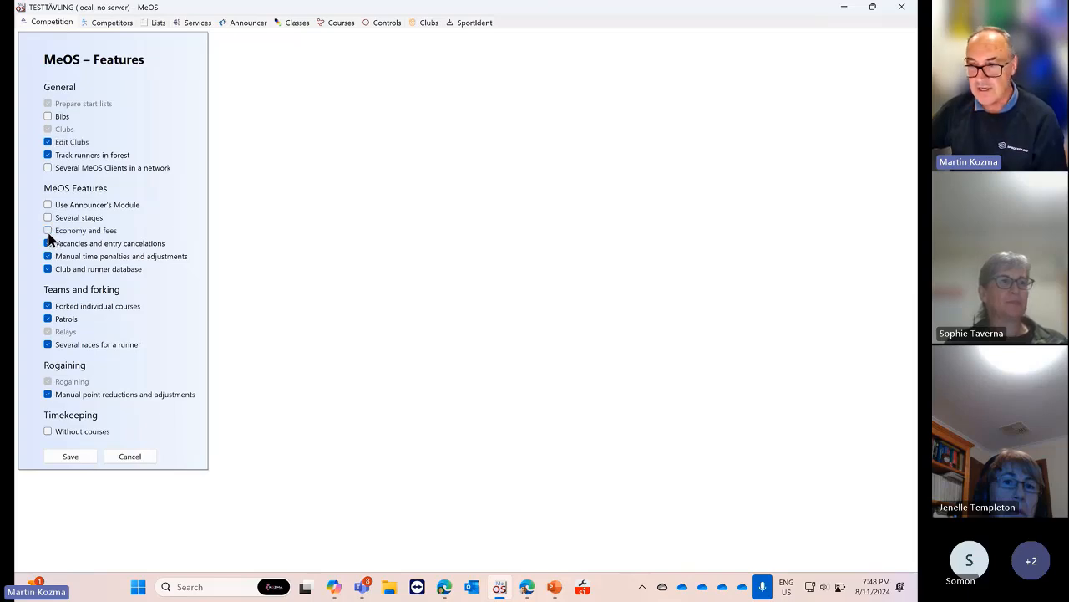
left_click(47, 244)
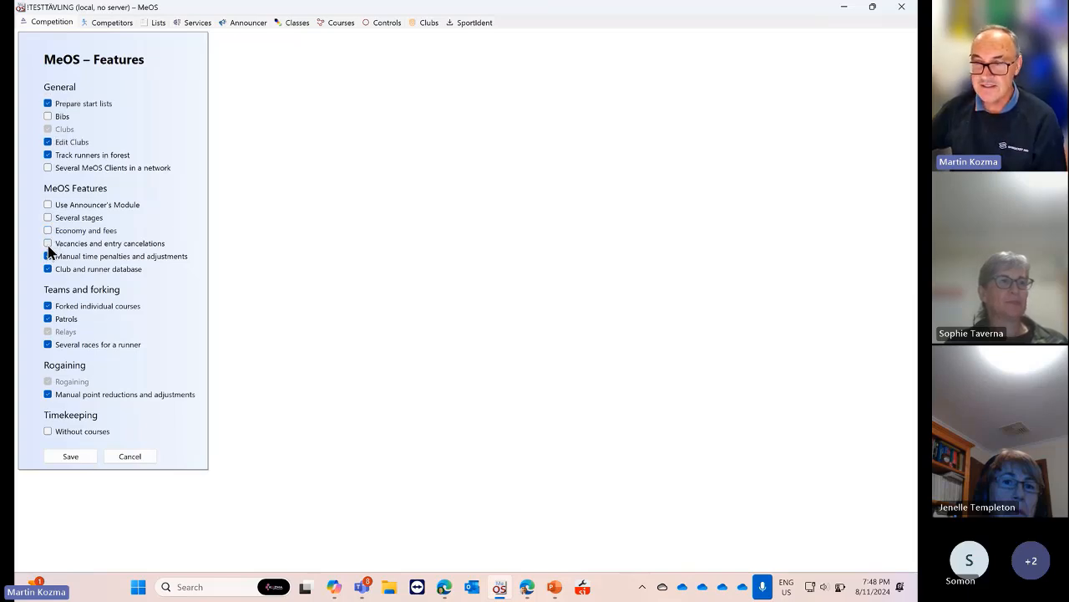
left_click(49, 258)
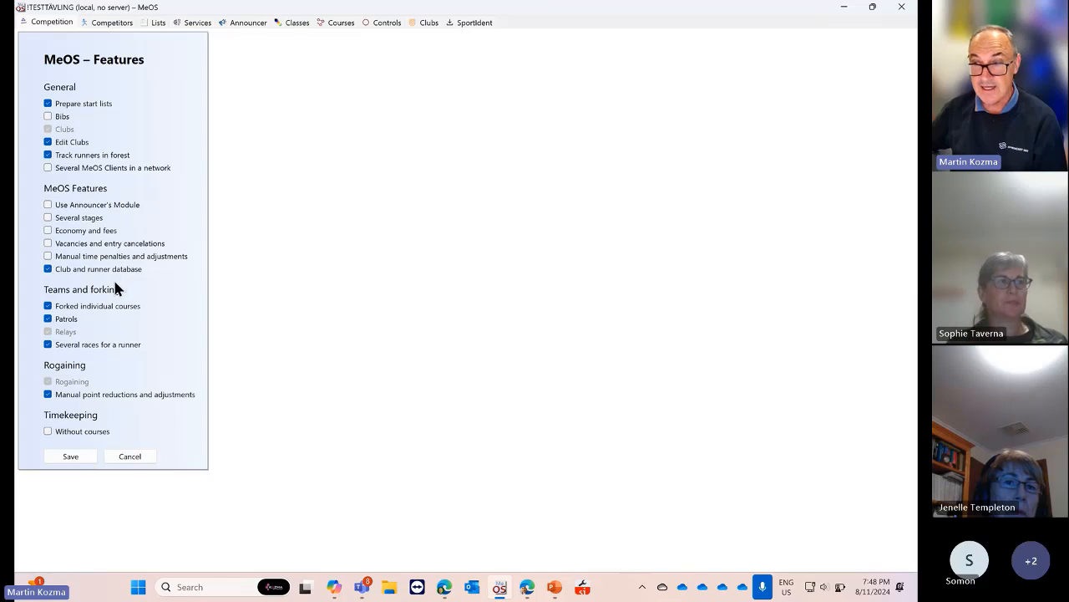
Also disable forked courses, patrols, several races, point reductions, rogaining, start lists and relays
left_click(47, 306)
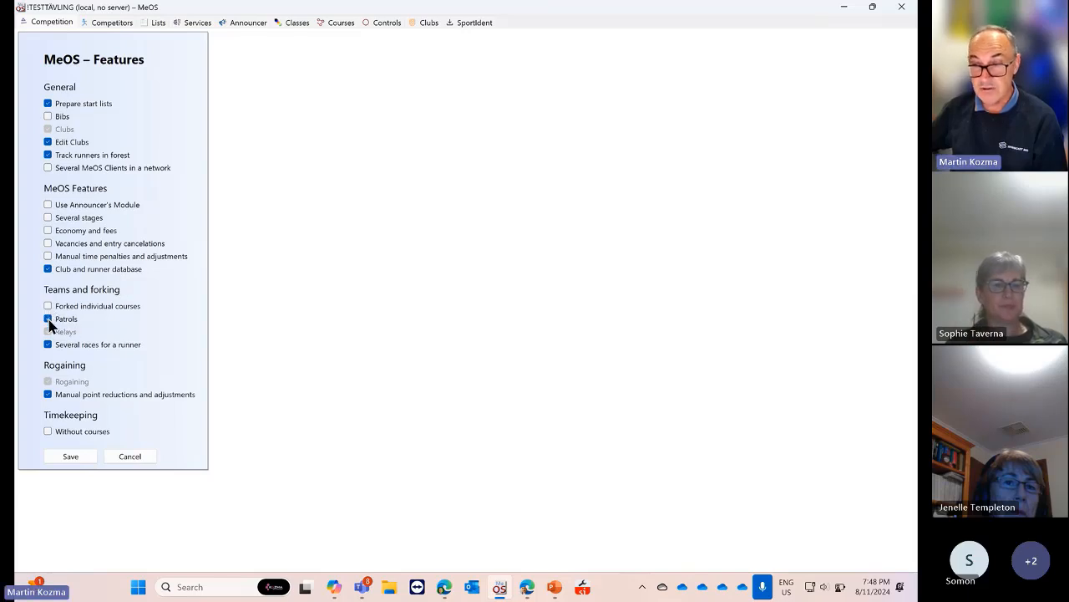
left_click(48, 319)
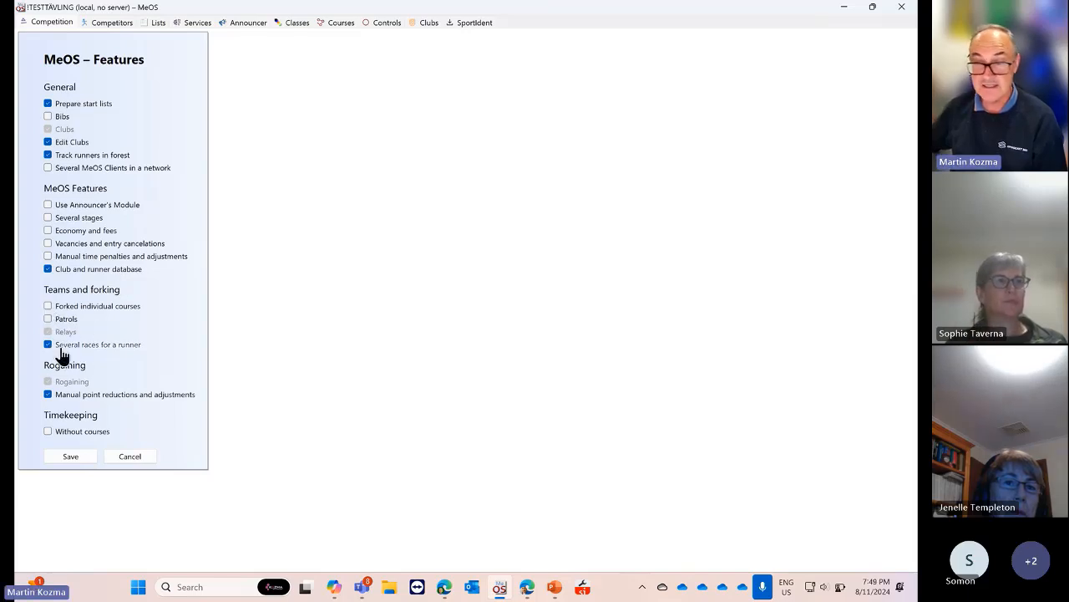
left_click(48, 345)
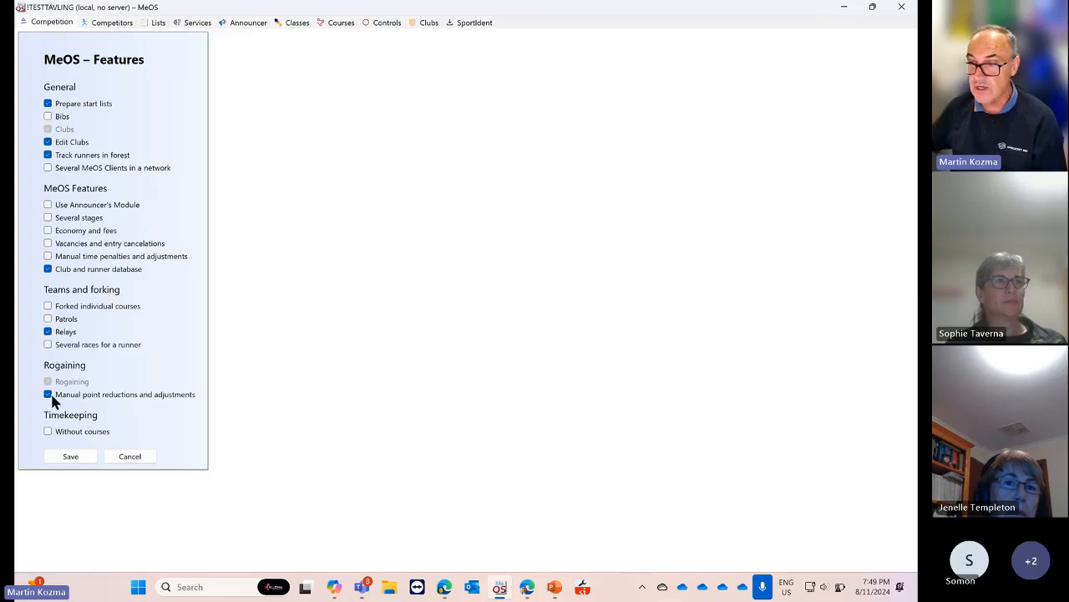
left_click(48, 394)
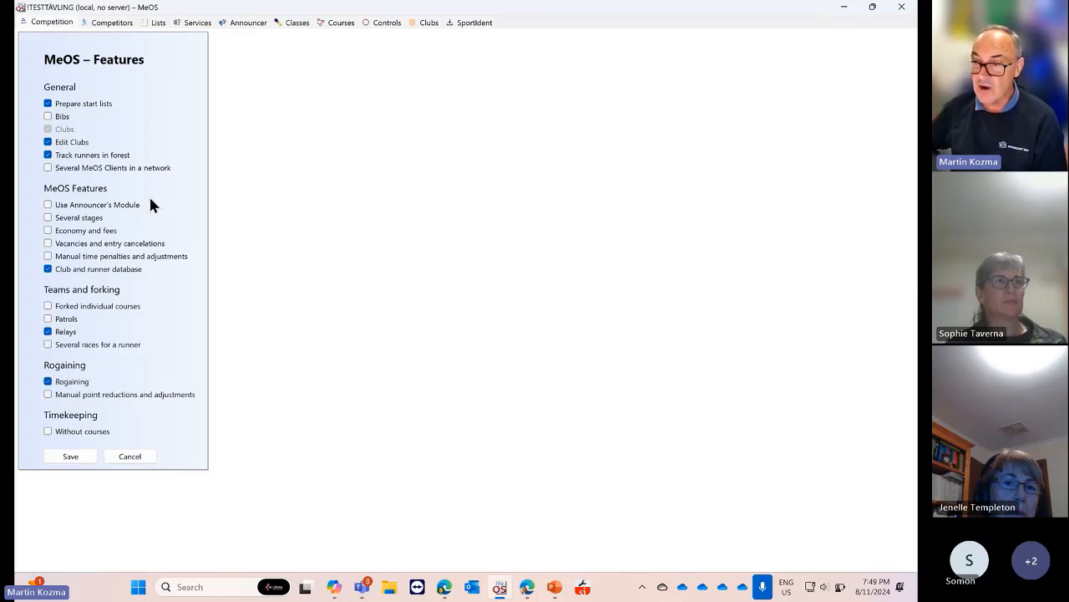
left_click(49, 382)
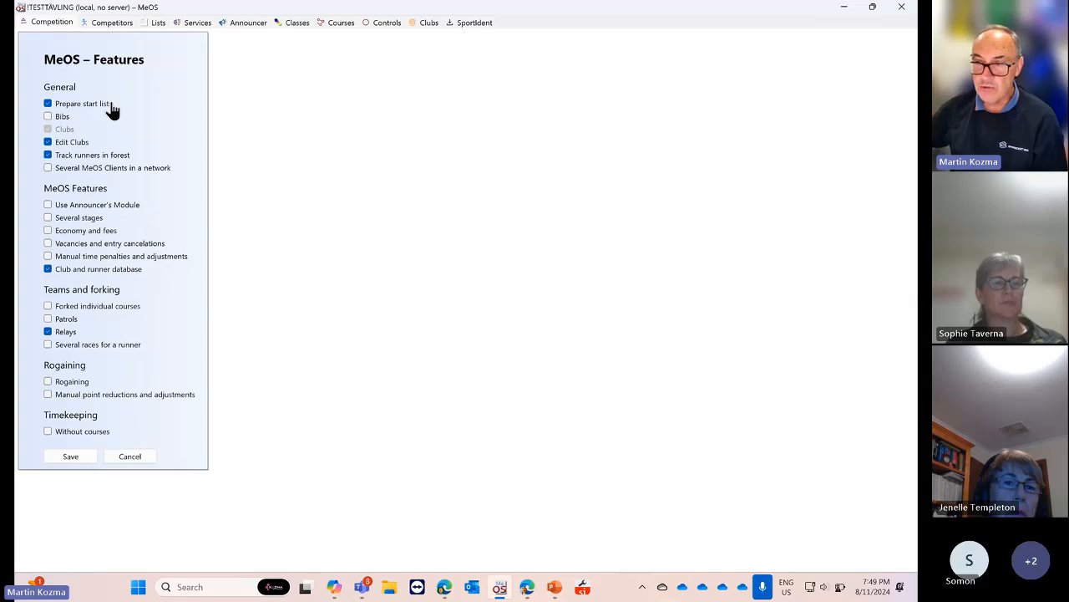
left_click(47, 104)
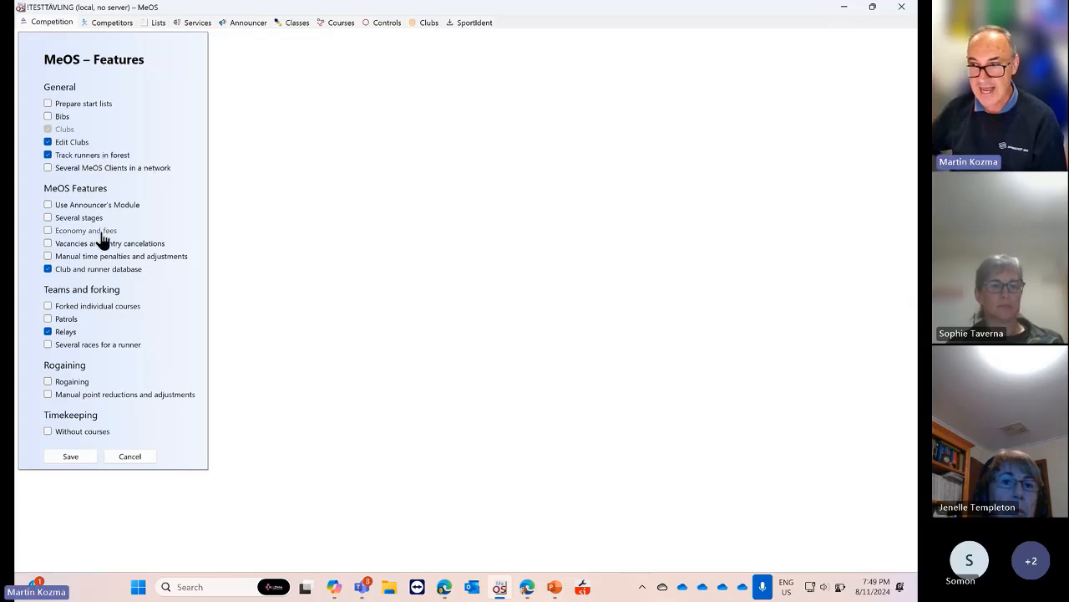
left_click(46, 332)
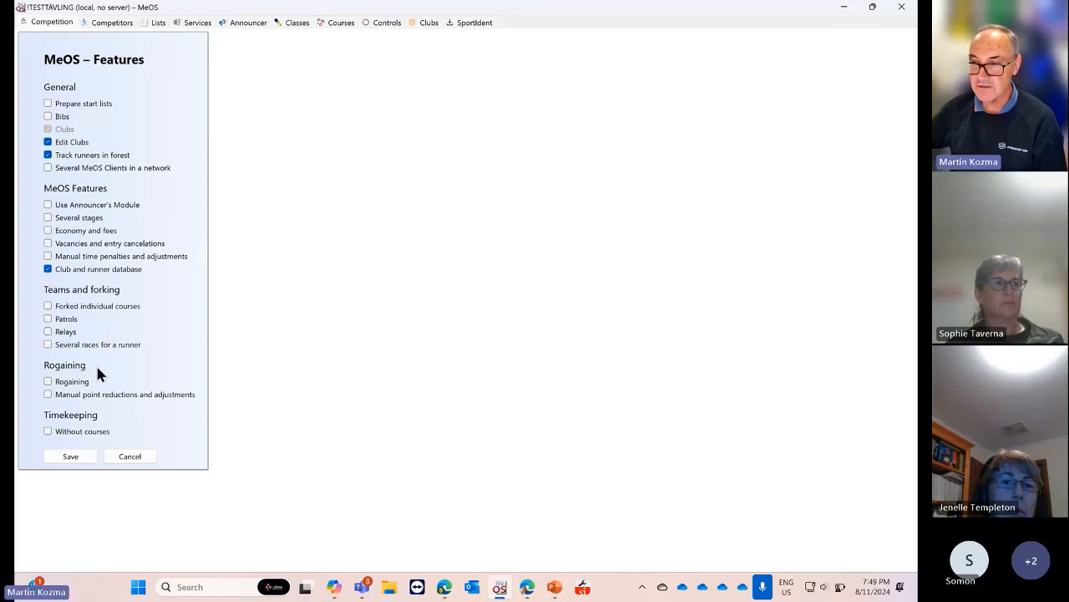
Save the reduced MeOS feature set and return to the Competition page
left_click(71, 458)
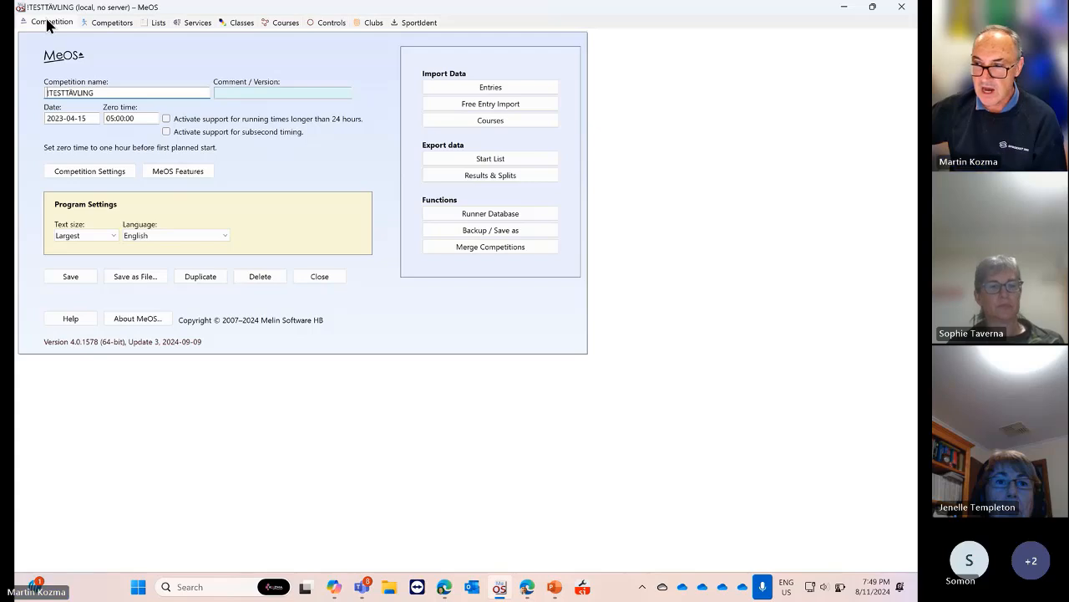
Look over the competition's controls, including control 49, then bring up the Courses 31–35 list
left_click(328, 25)
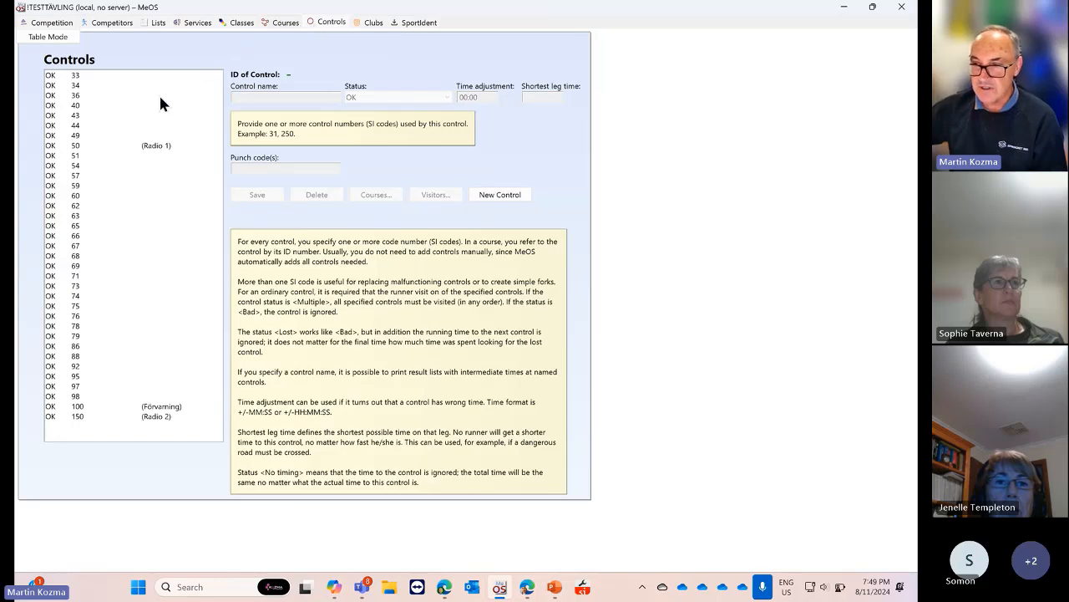
left_click(72, 137)
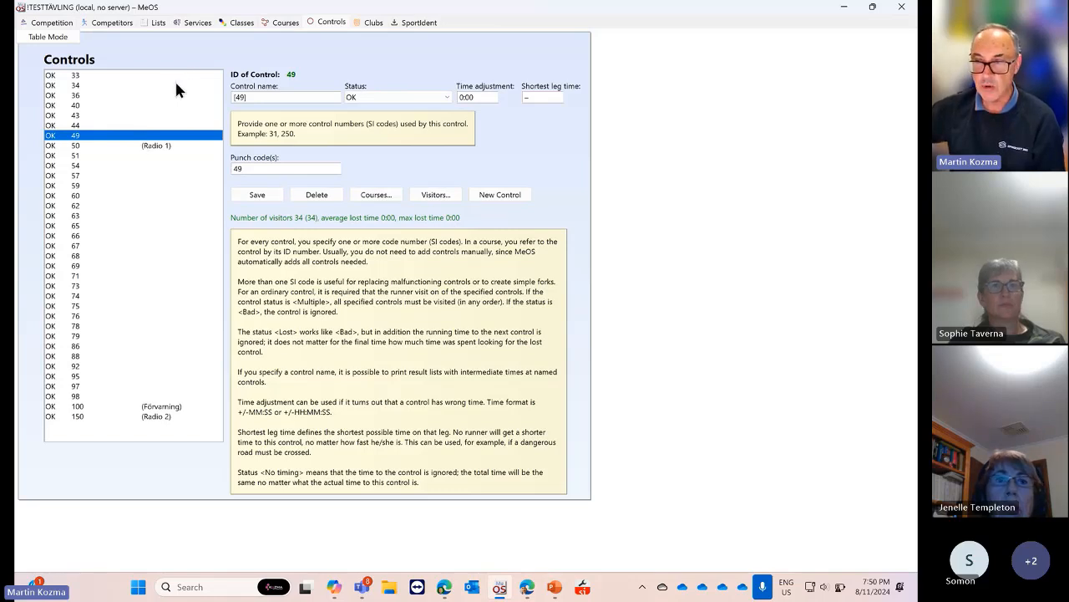
left_click(278, 30)
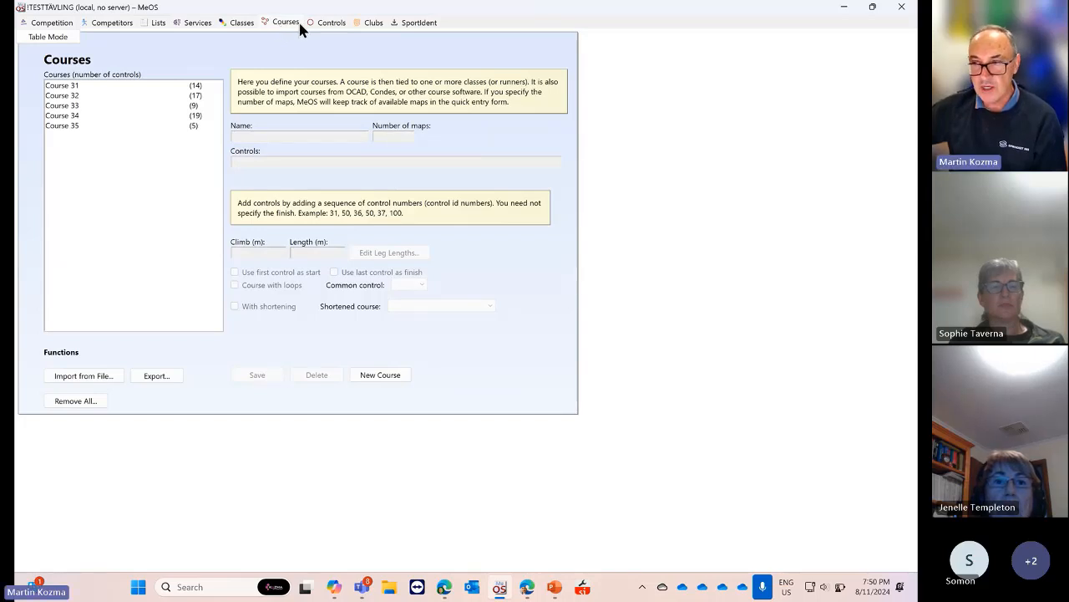
Inspect Course 31's name, control sequence and 13600 m length
left_click(81, 86)
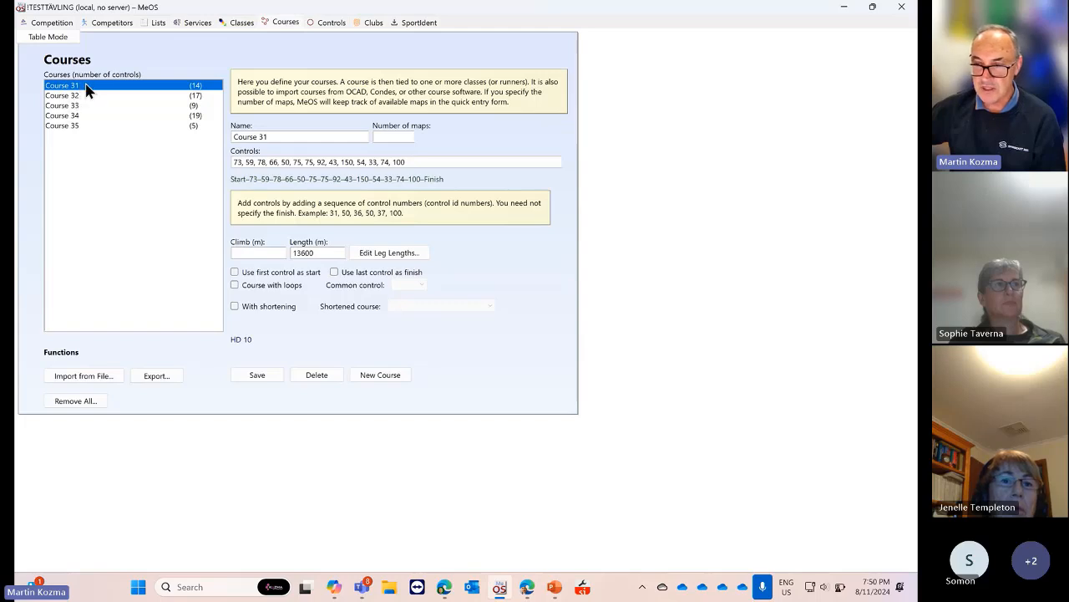
left_click_drag(277, 135, 214, 135)
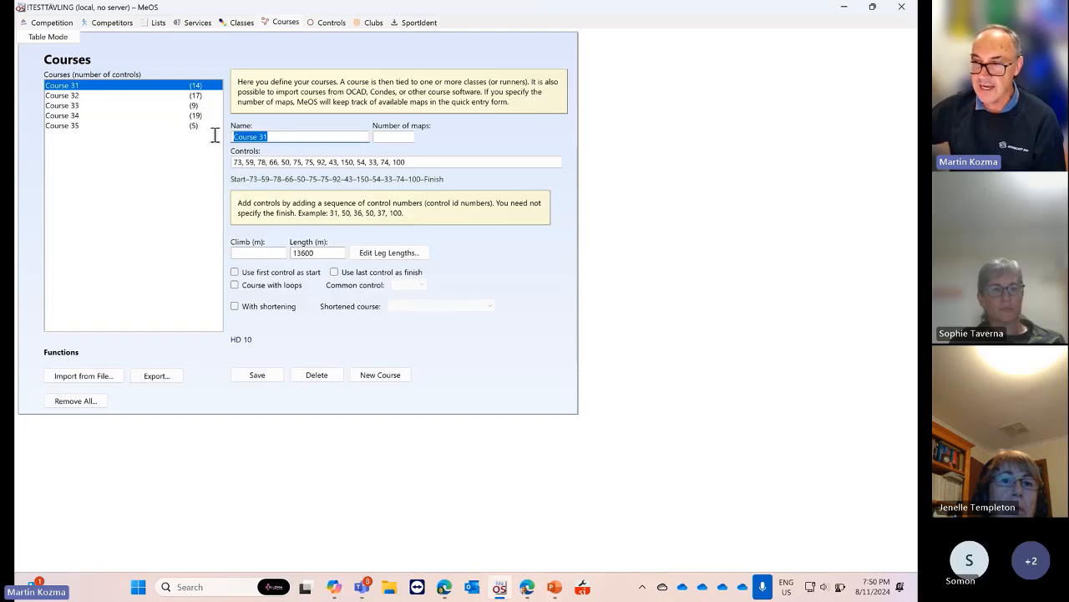
left_click_drag(423, 162, 226, 178)
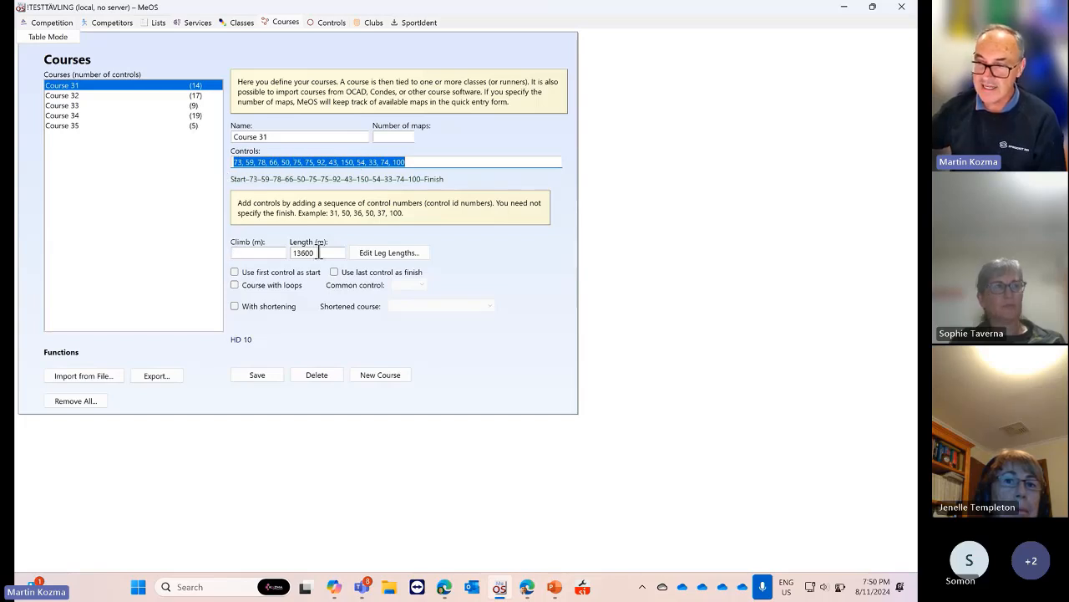
left_click_drag(316, 252, 293, 254)
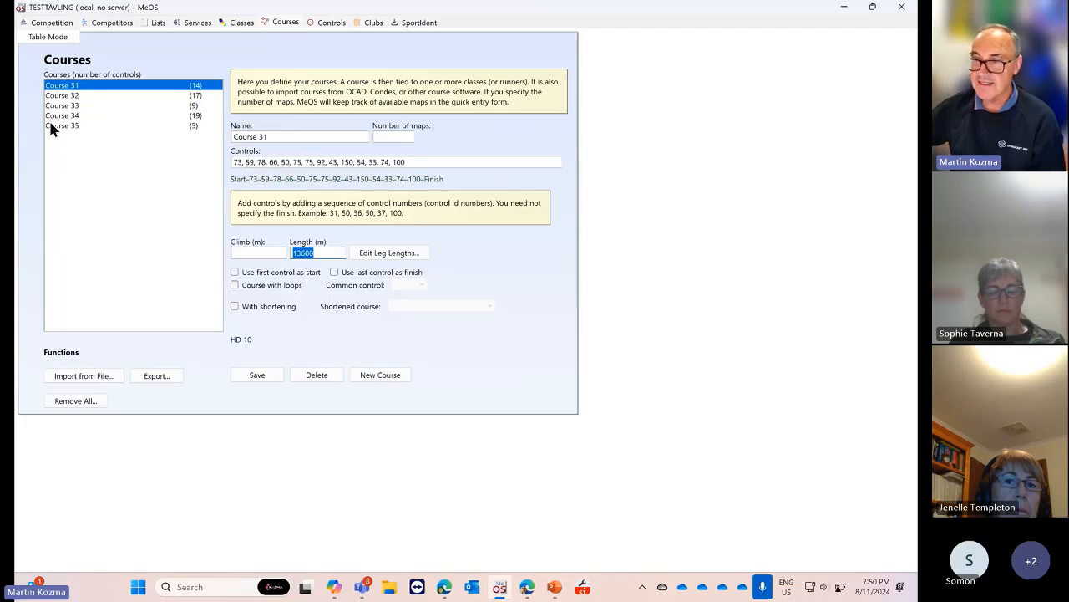
Step through Courses 32 to 35, ending on Course 35 with its 13450 m length
left_click(71, 97)
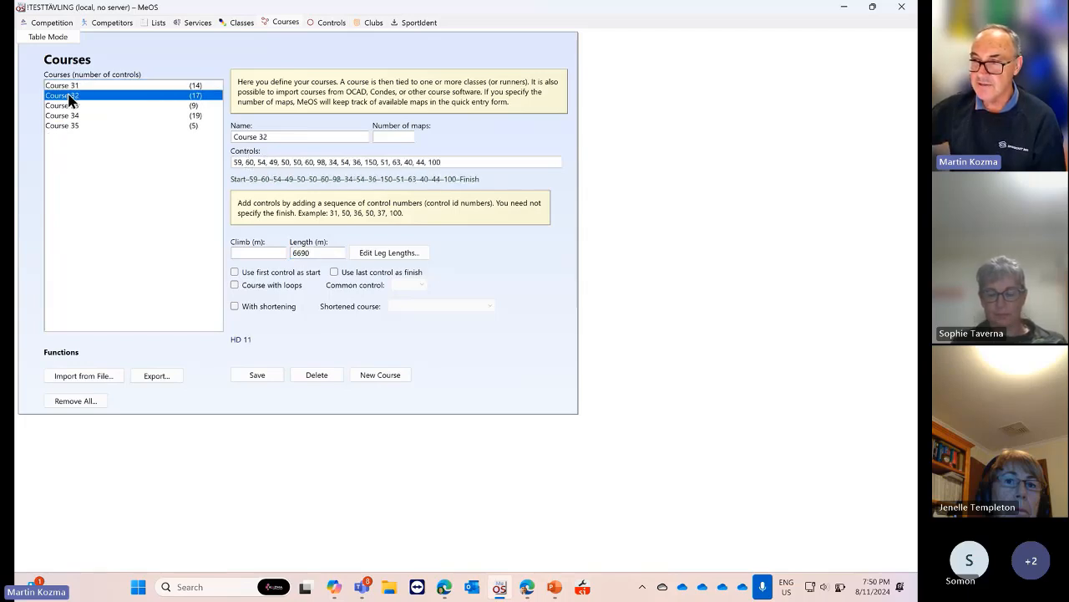
left_click(66, 106)
left_click(67, 116)
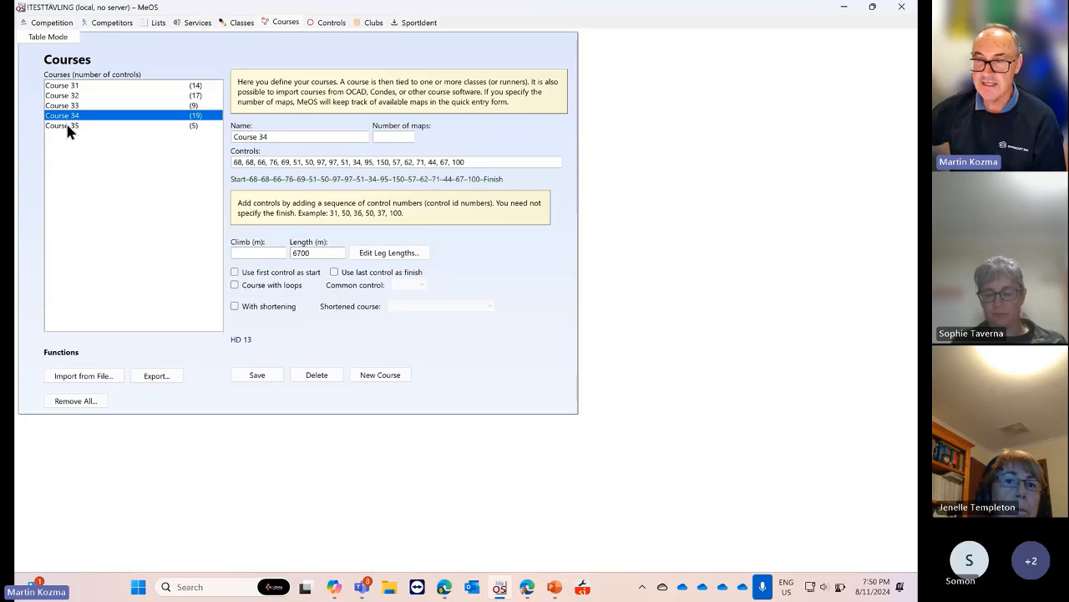
left_click(111, 125)
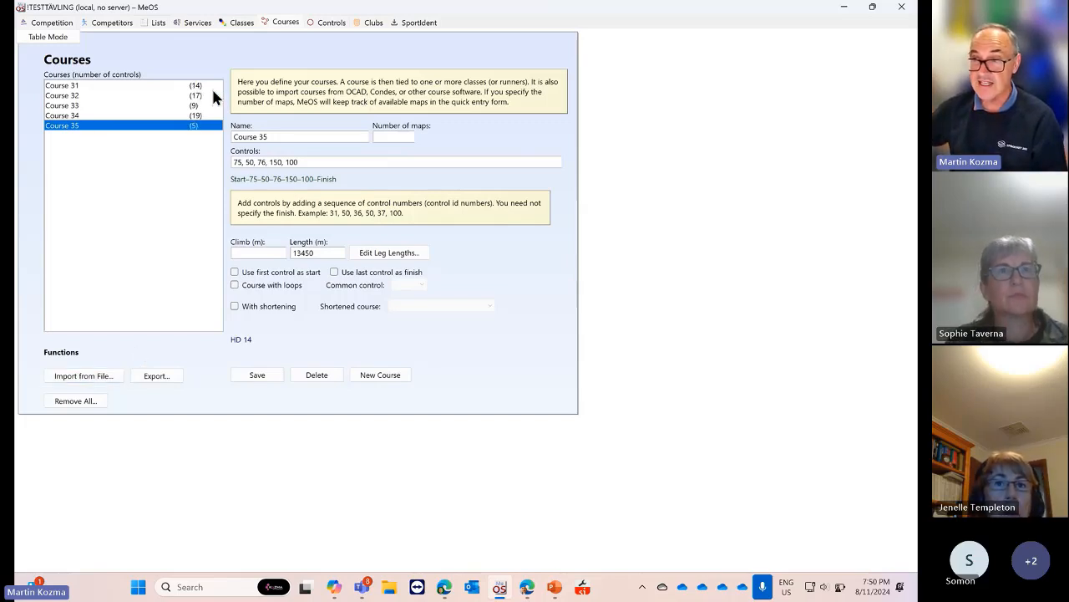
Go to the classes and step through HD 10, HD 11, HD 12, HD 13 and HD 14
left_click(244, 21)
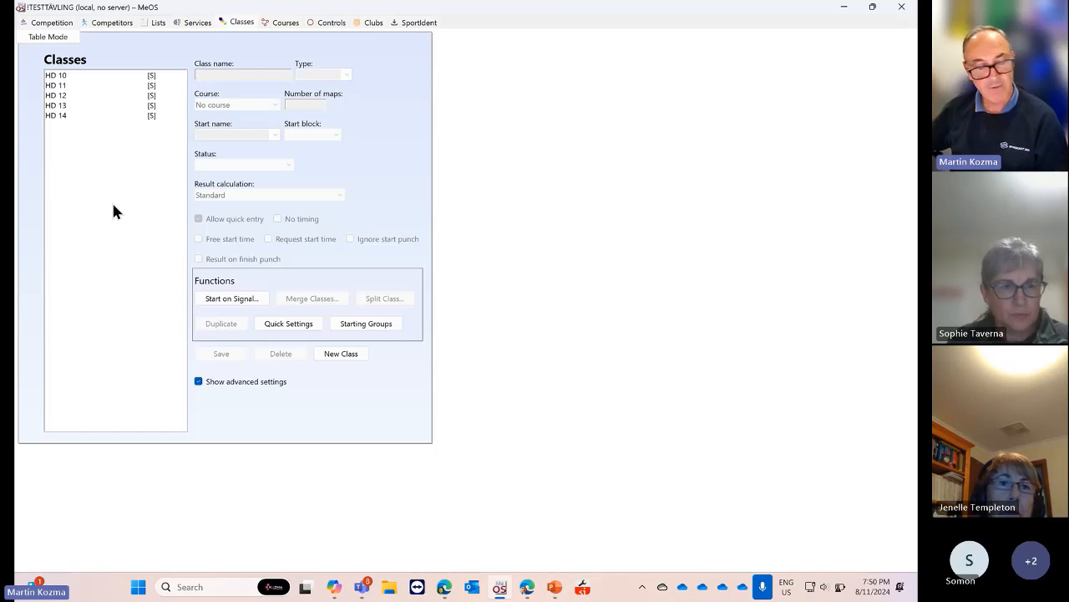
left_click(65, 76)
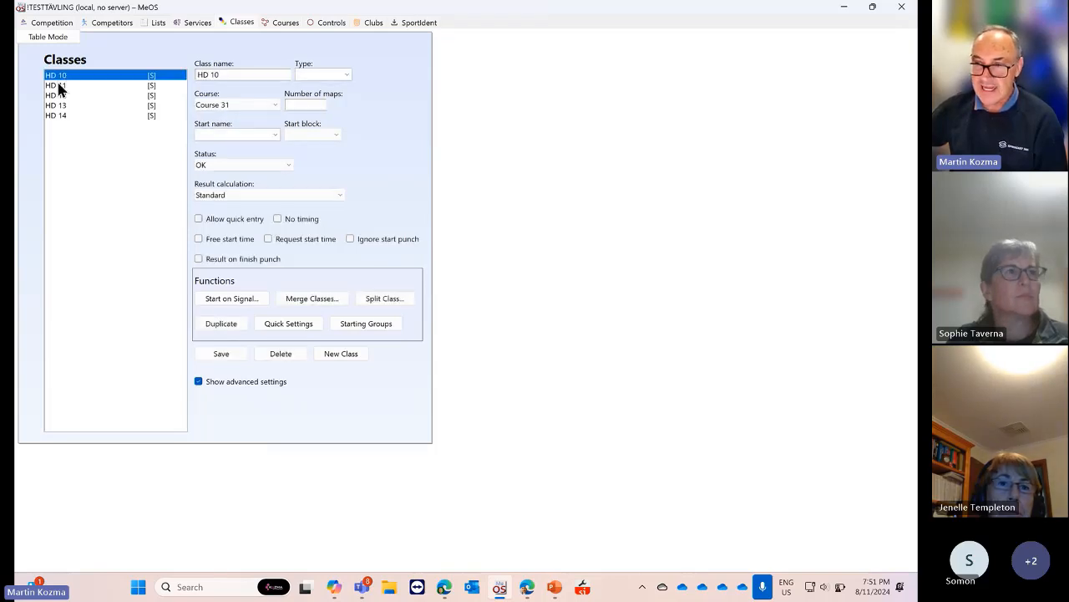
left_click(60, 85)
left_click(63, 96)
left_click(64, 105)
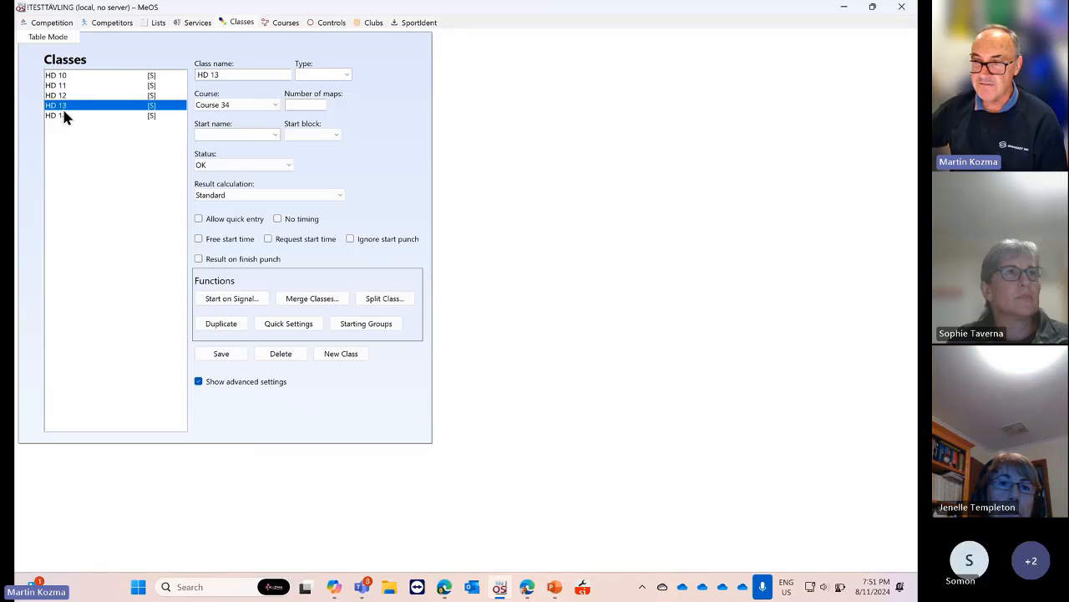
left_click(64, 115)
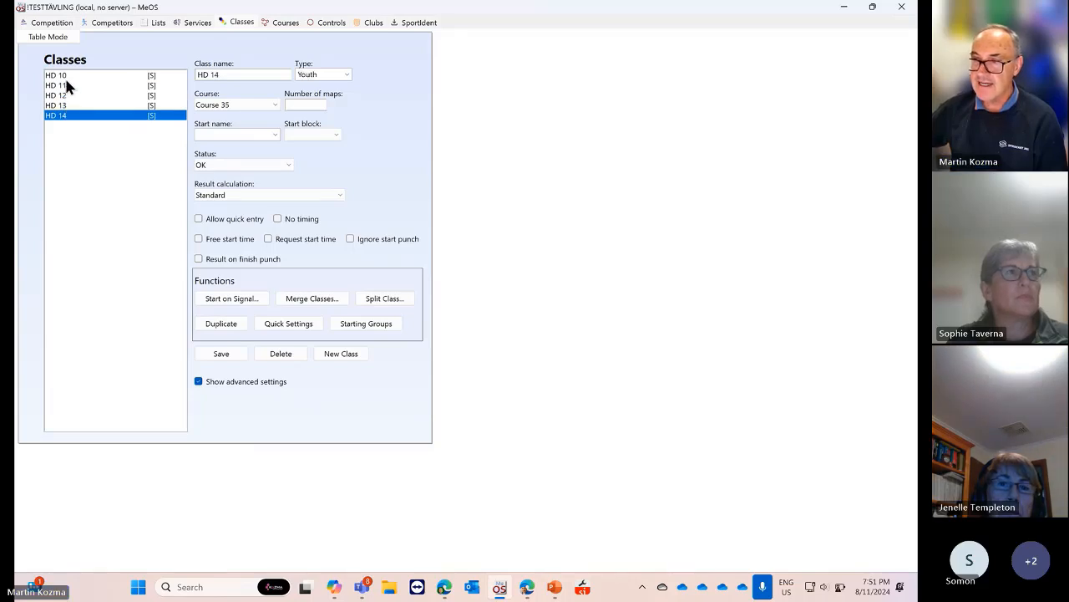
Inspect HD 14's name, Youth class type and Course 35 assignment without changing them
left_click_drag(239, 77, 189, 79)
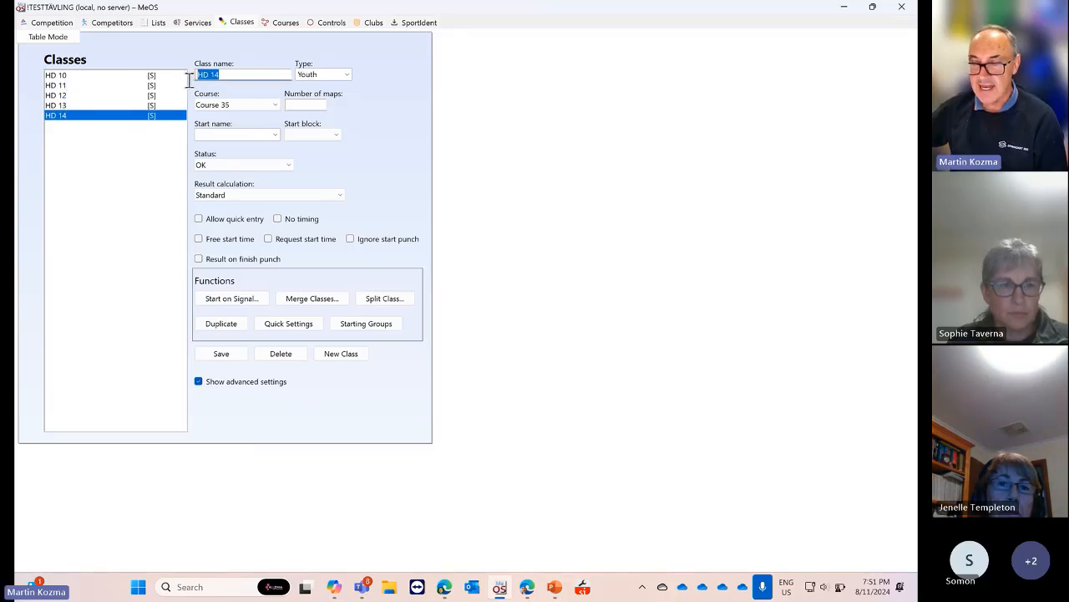
left_click(335, 74)
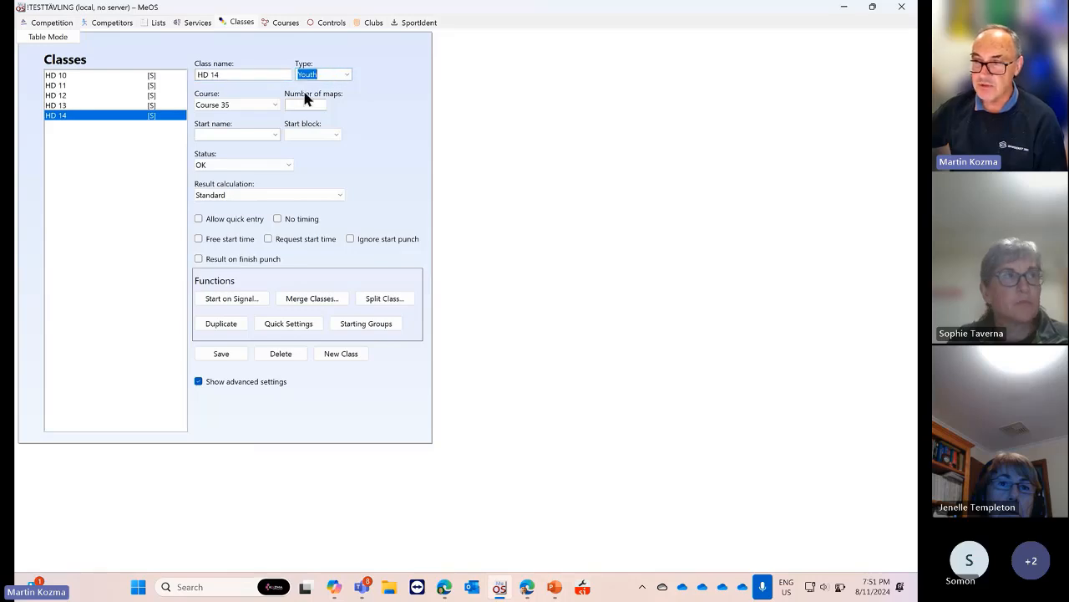
left_click(273, 105)
left_click(273, 104)
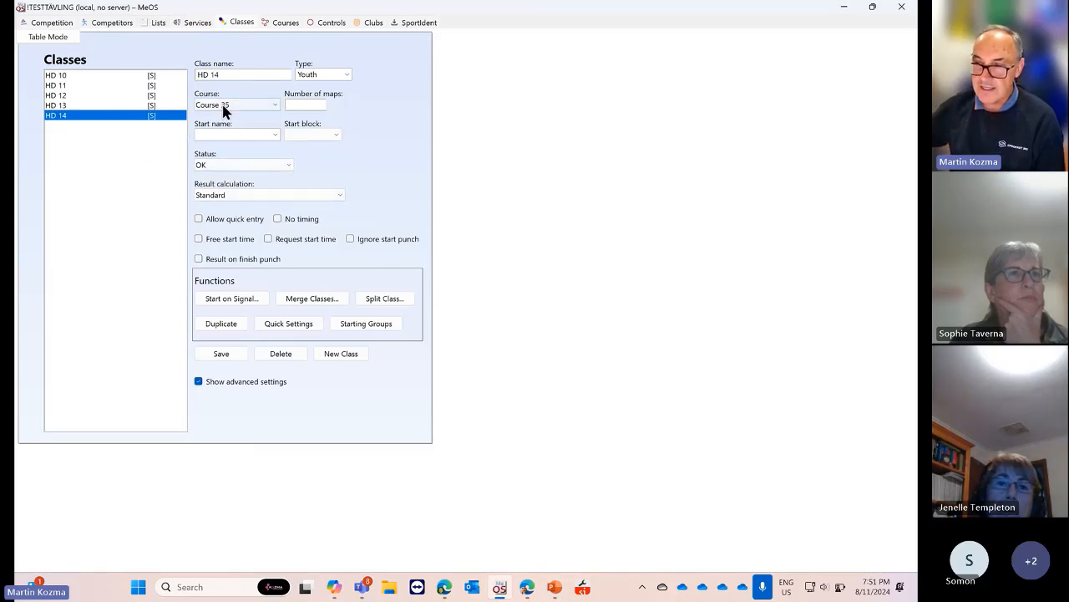
Review HD 14's status and result calculation options, keeping status OK and Standard calculation
left_click(232, 134)
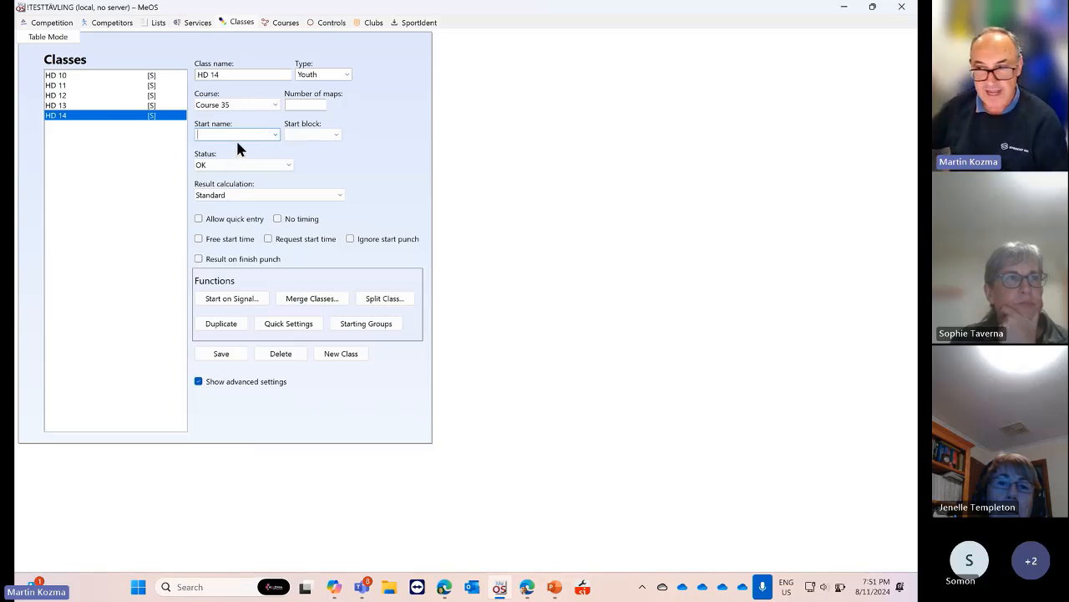
left_click(284, 168)
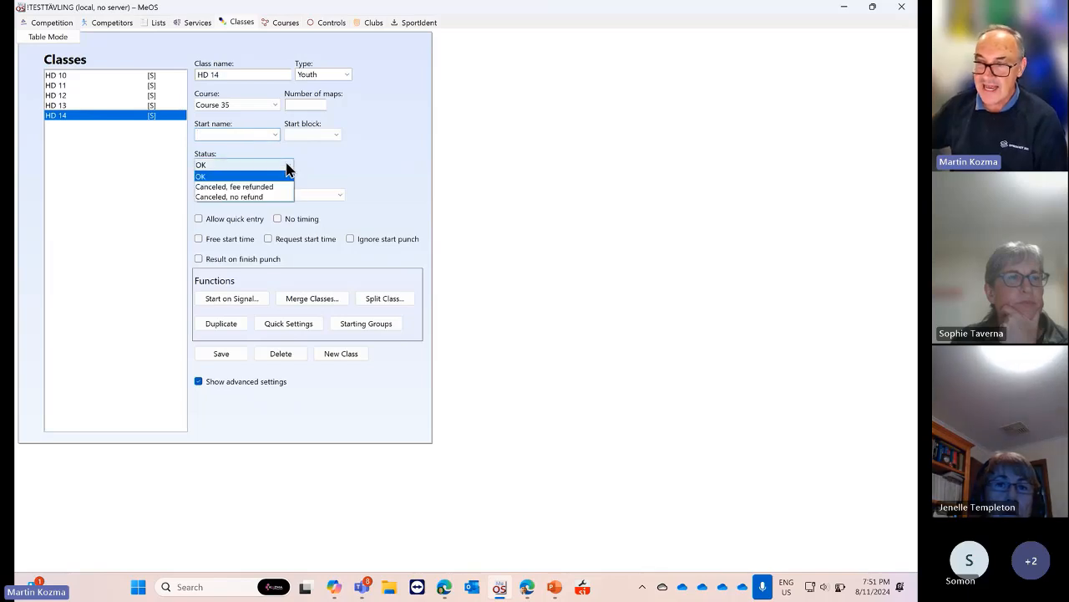
left_click(285, 168)
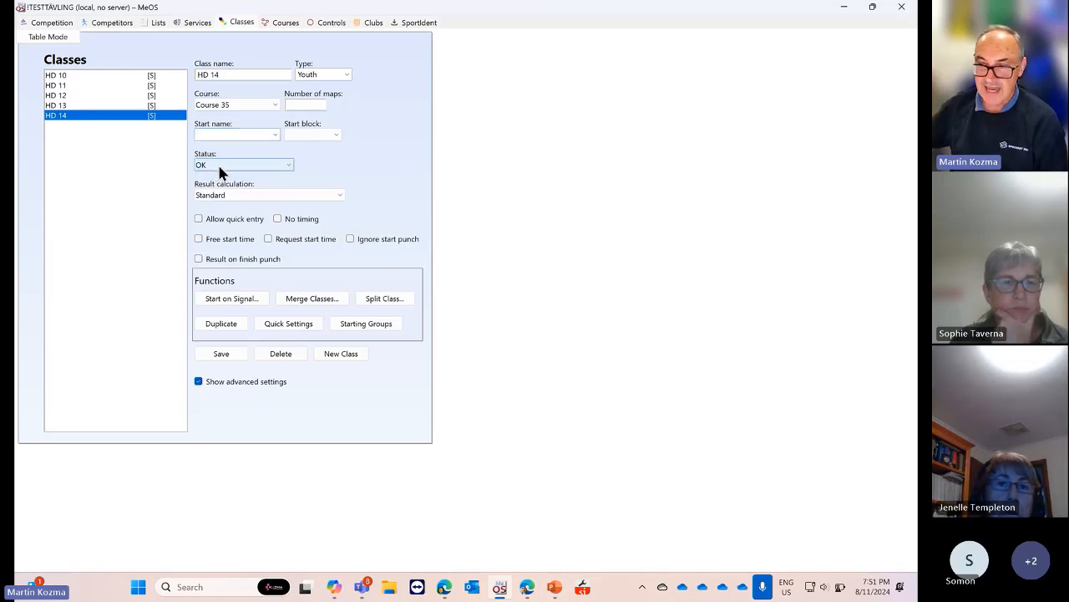
left_click(264, 197)
left_click(264, 197)
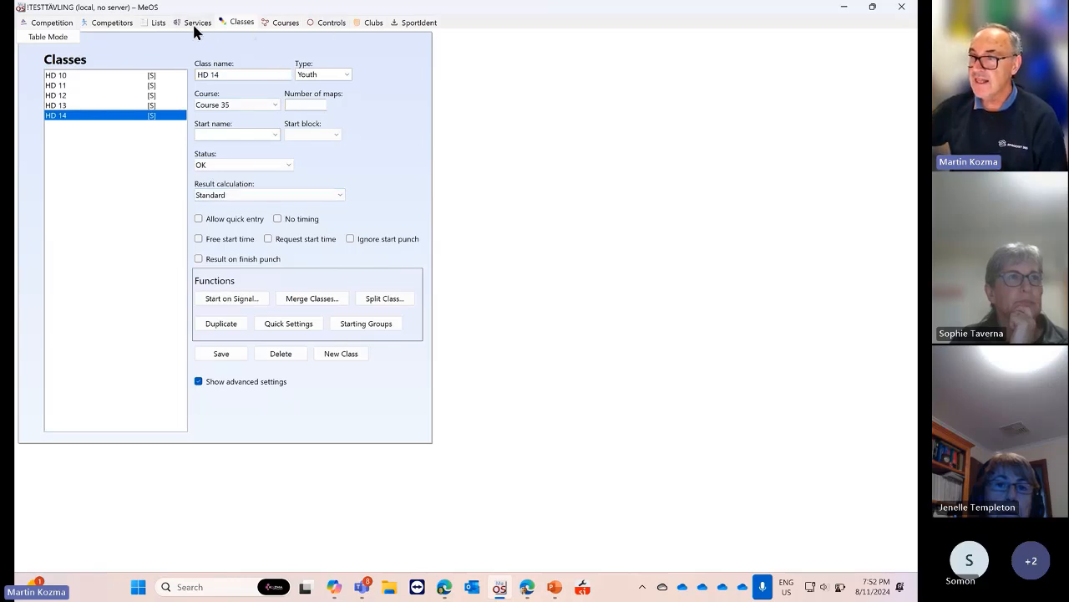
Go to the competitors and view several competitors' details and punches
left_click(124, 25)
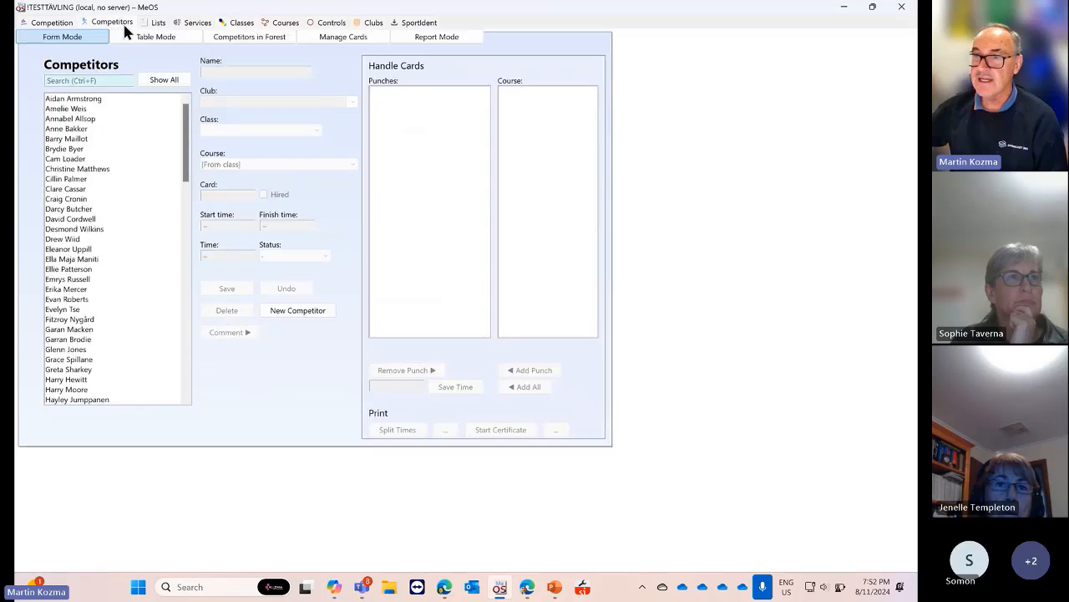
left_click(84, 100)
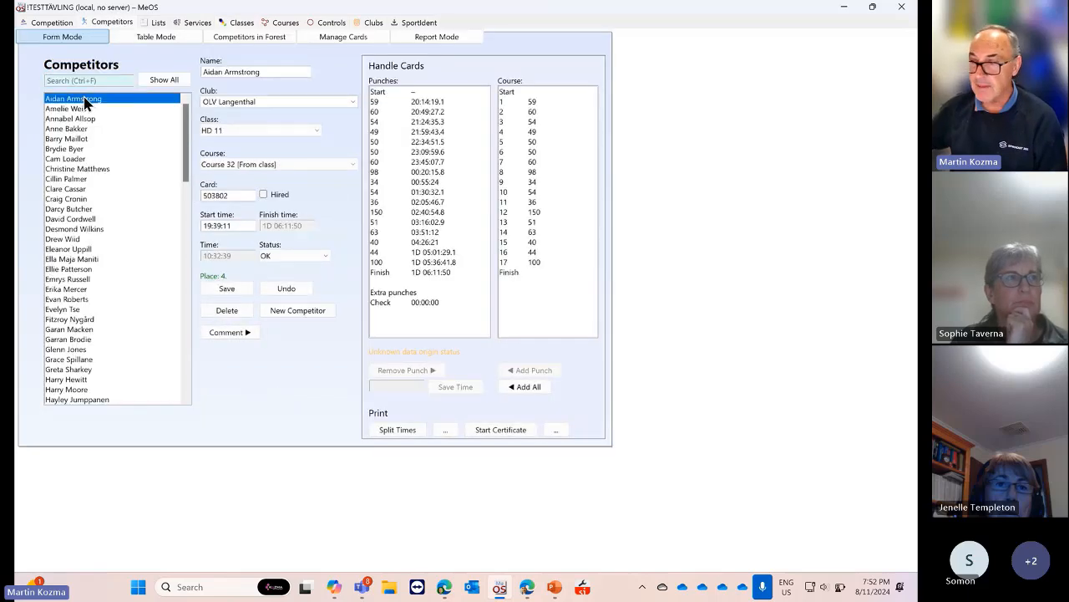
left_click(91, 139)
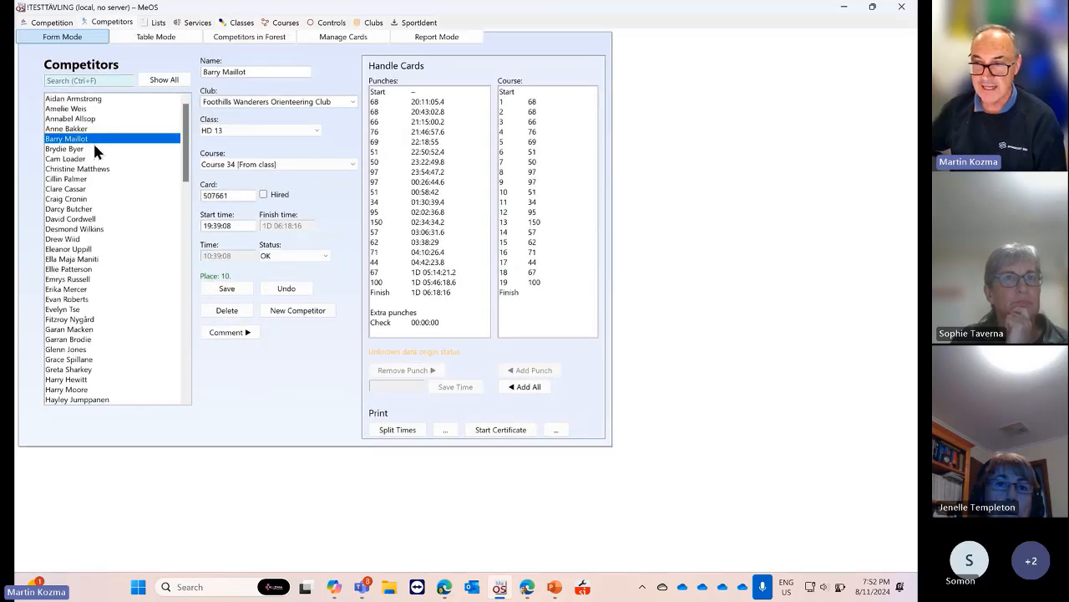
left_click(78, 169)
left_click(93, 100)
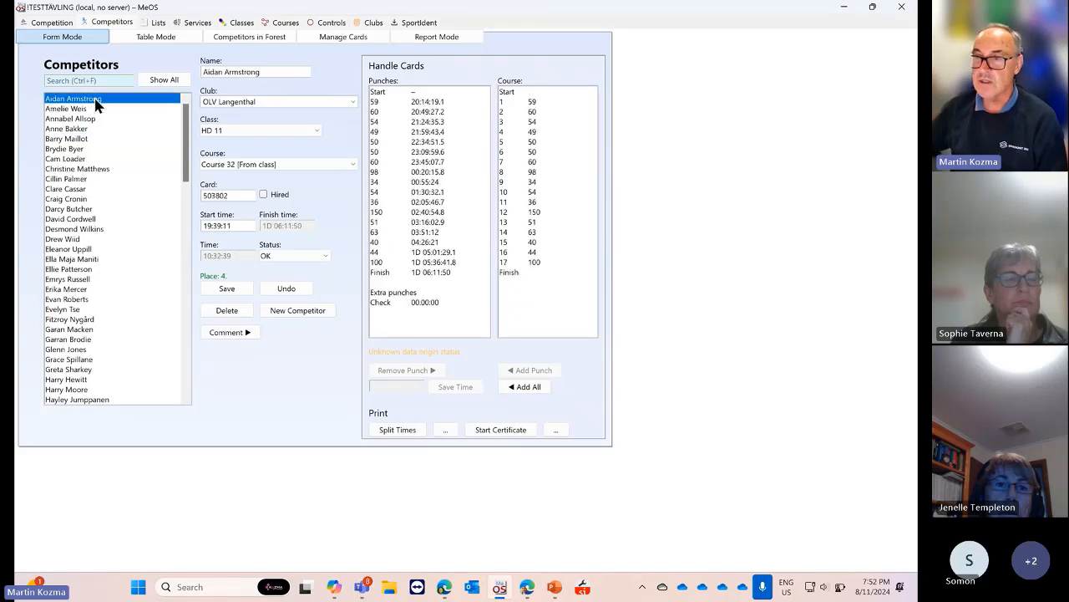
Search competitors by card number 50380, then clear the search to show everyone
left_click(84, 80)
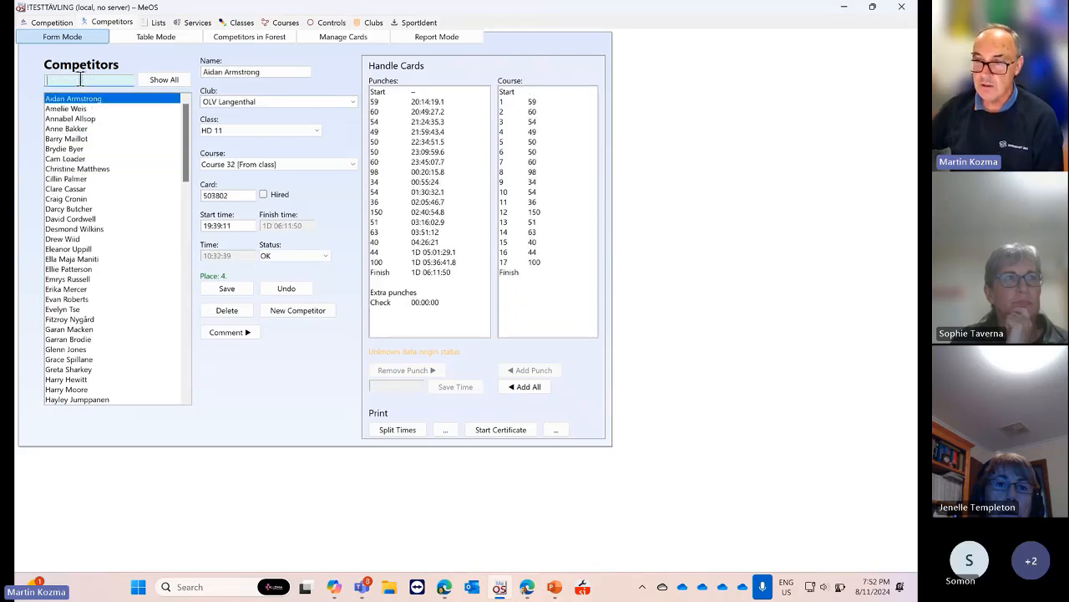
scroll(113, 161, "down", 3)
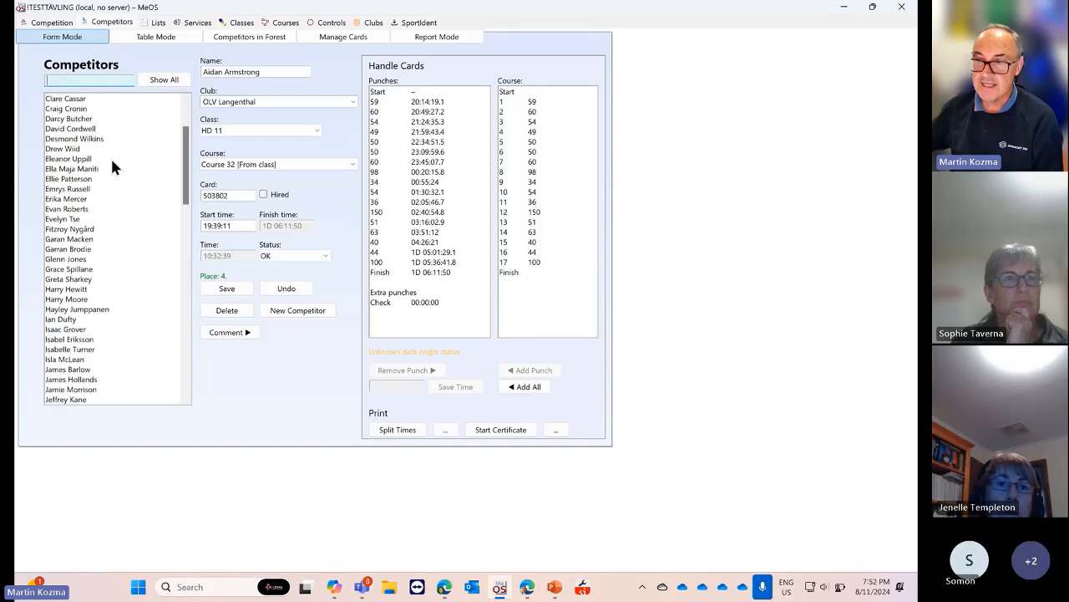
type("vl")
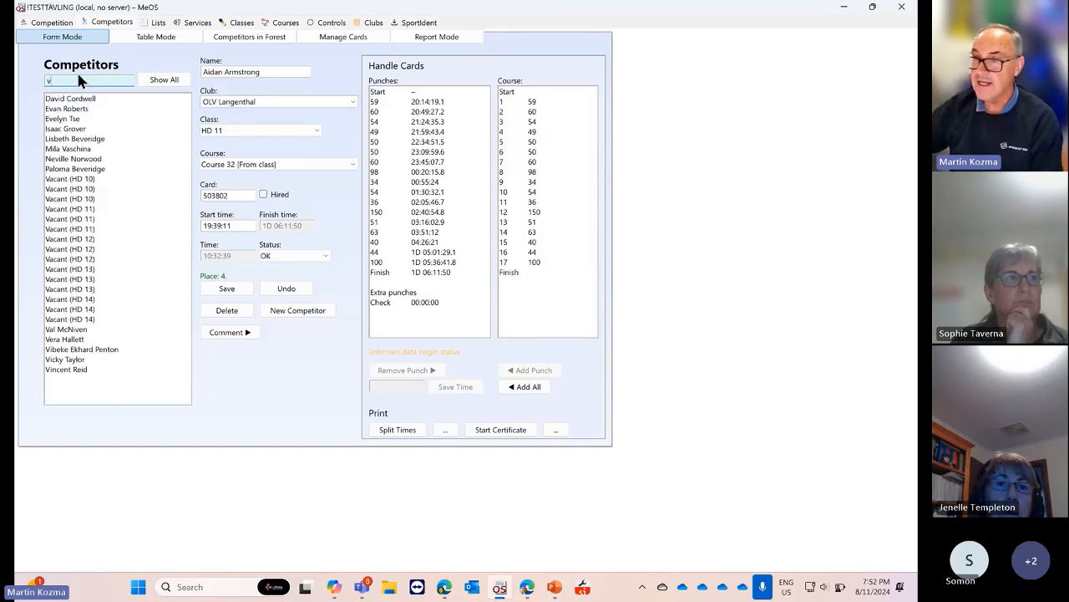
key("BackSpace")
key("BackSpace")
type("cl")
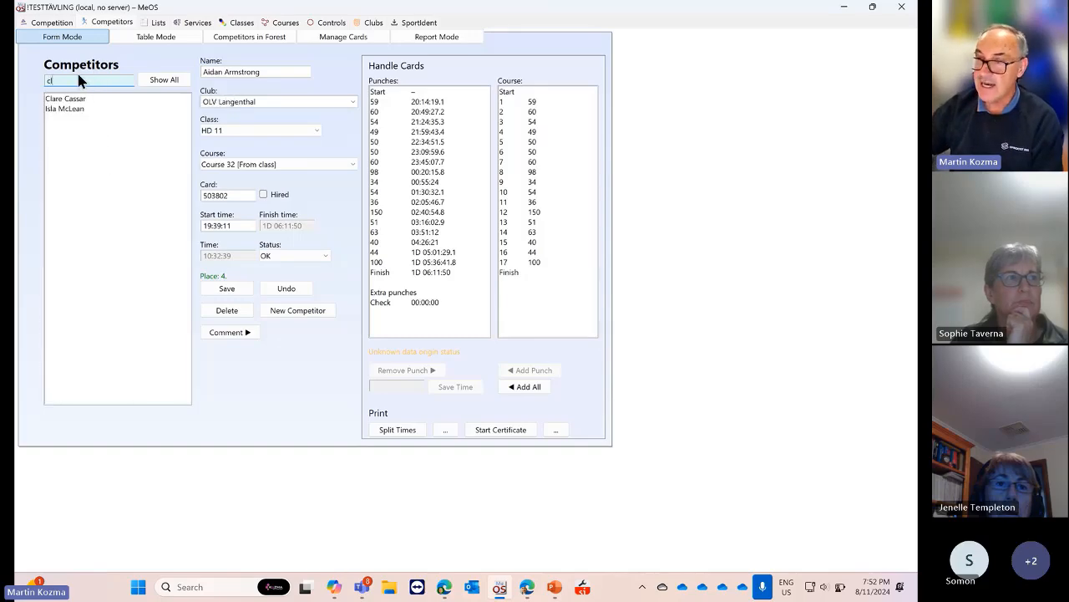
key("BackSpace")
key("BackSpace")
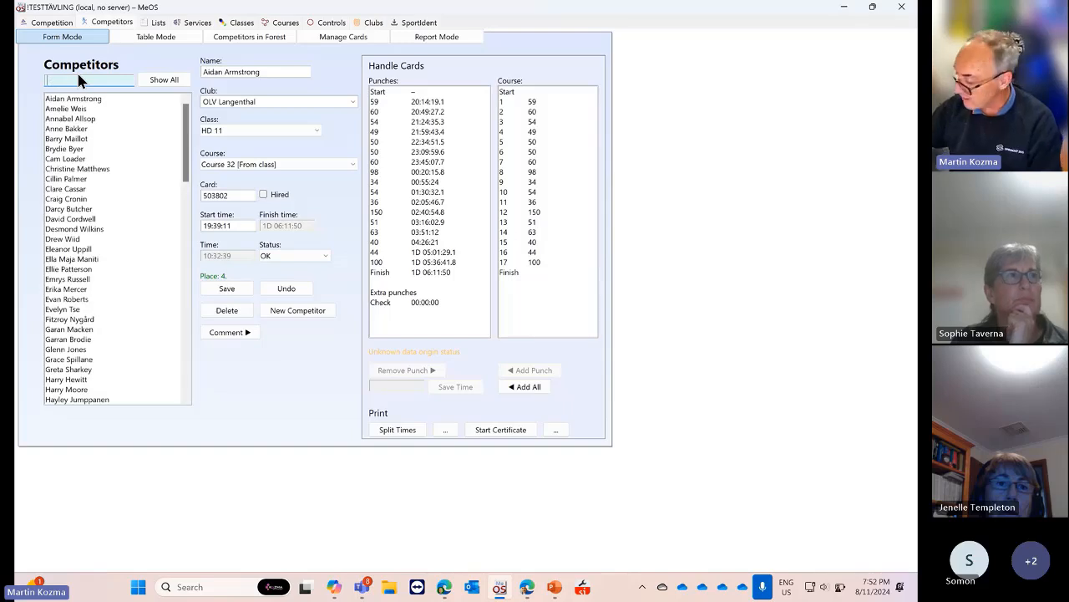
type("50")
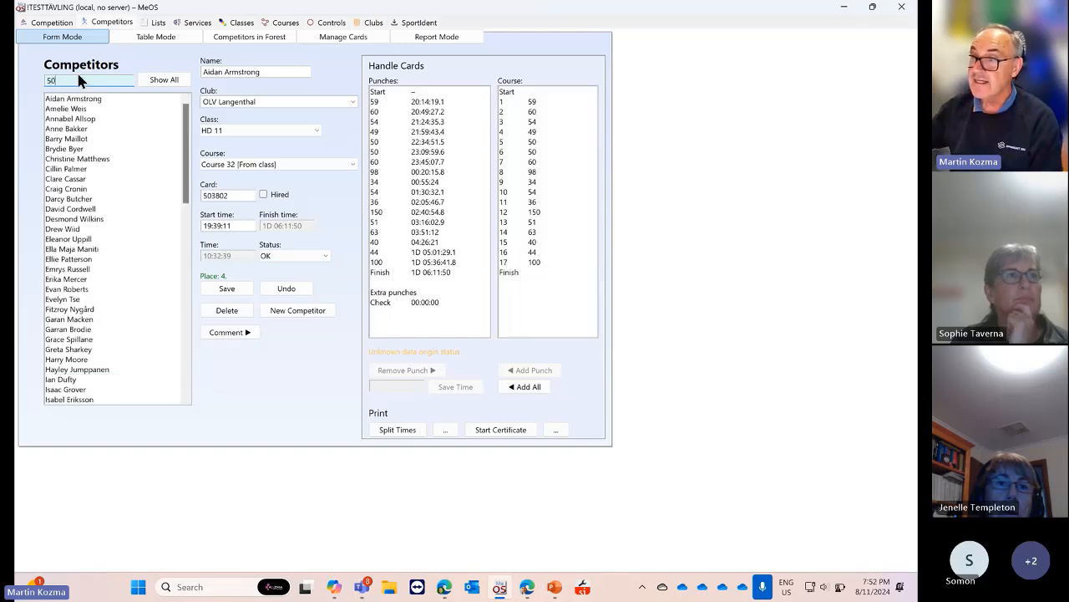
type("380")
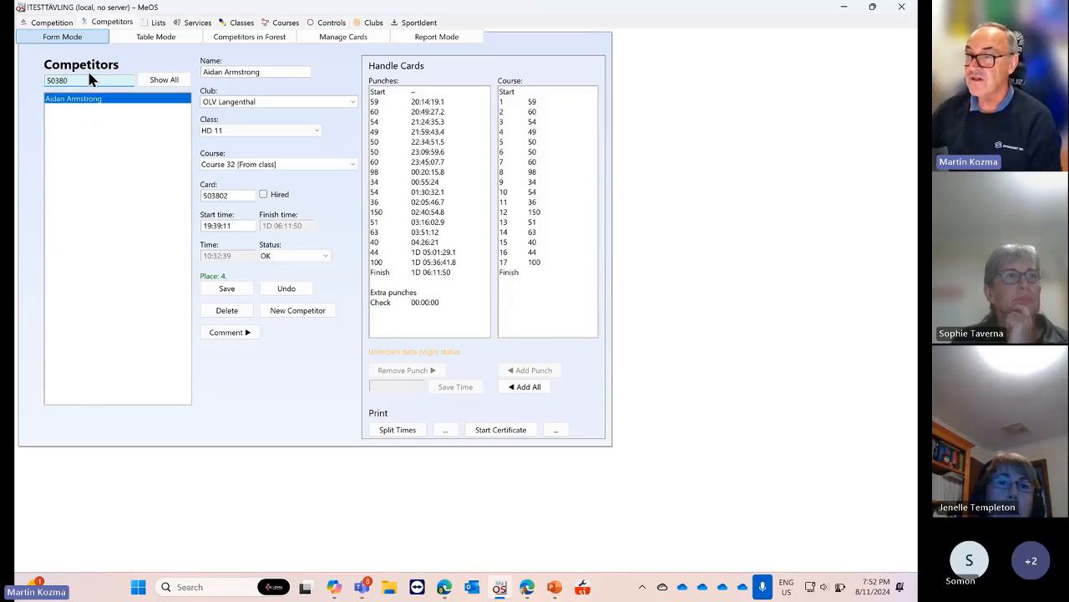
double_click(91, 80)
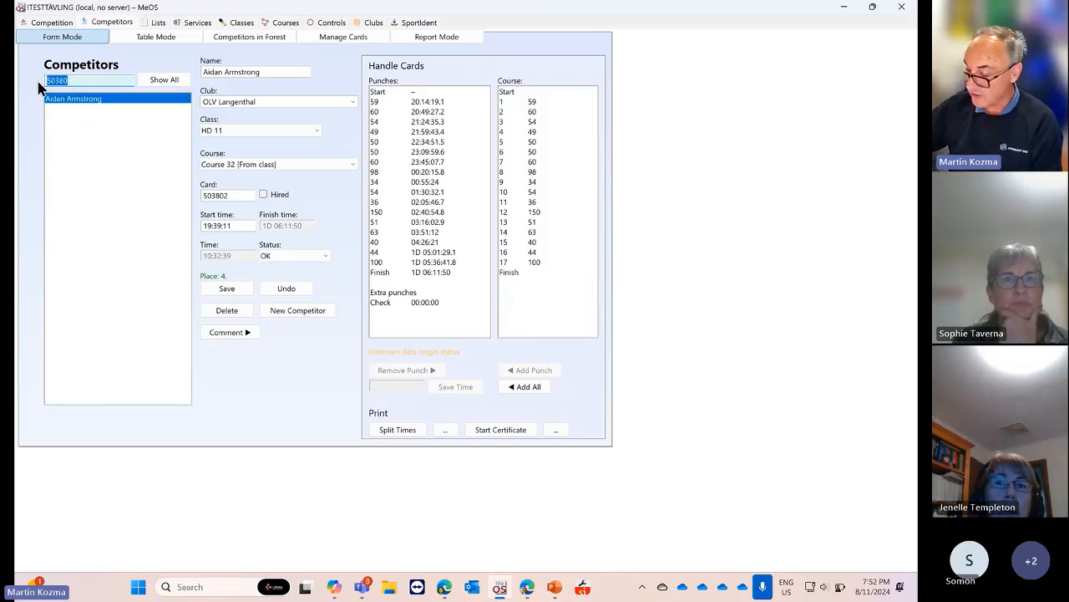
key("BackSpace")
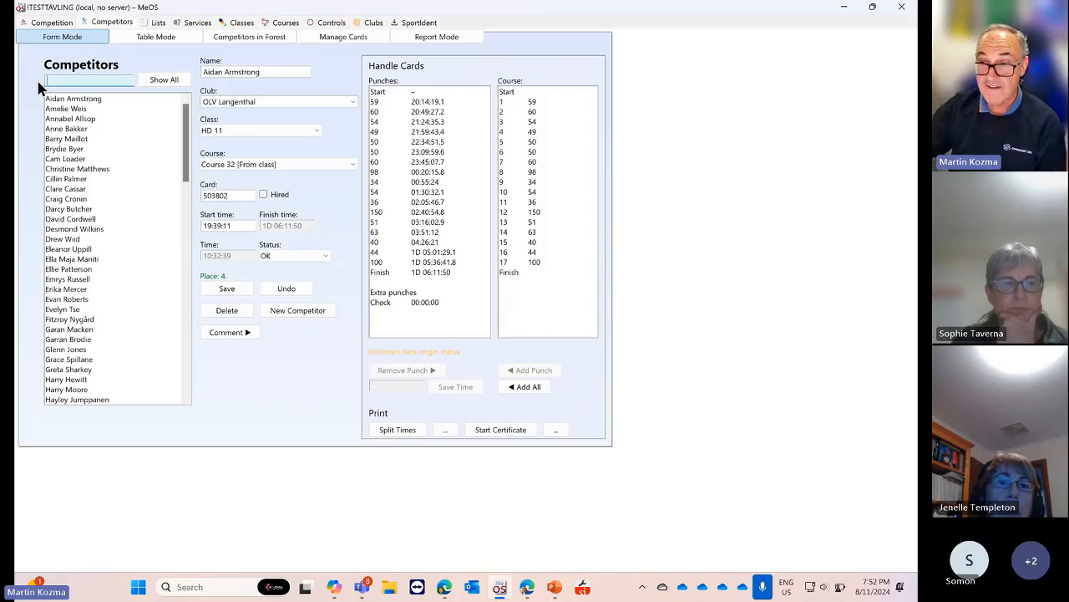
left_click(58, 148)
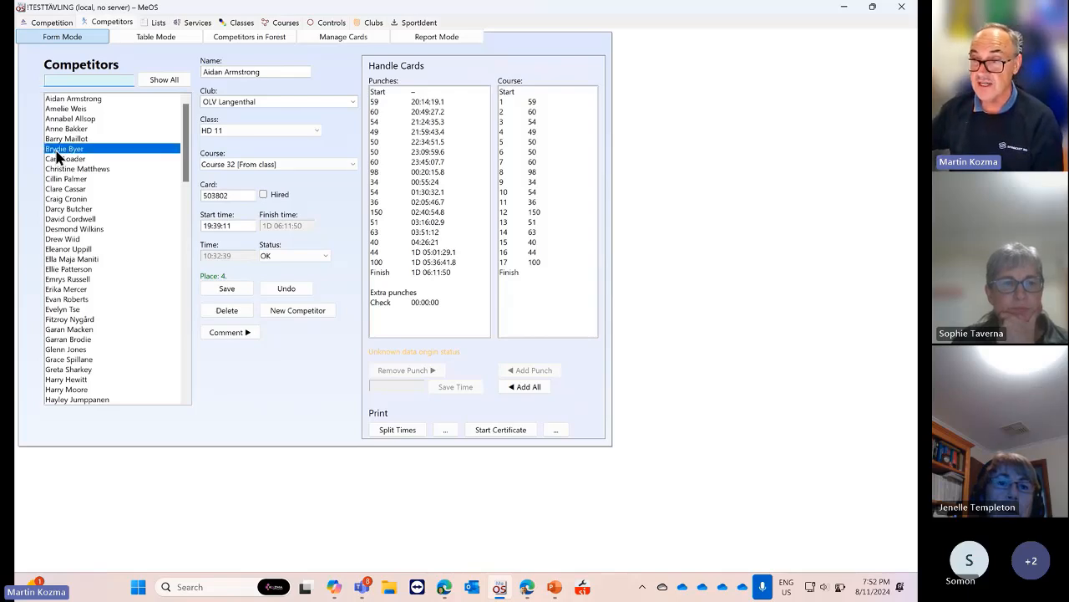
left_click(83, 99)
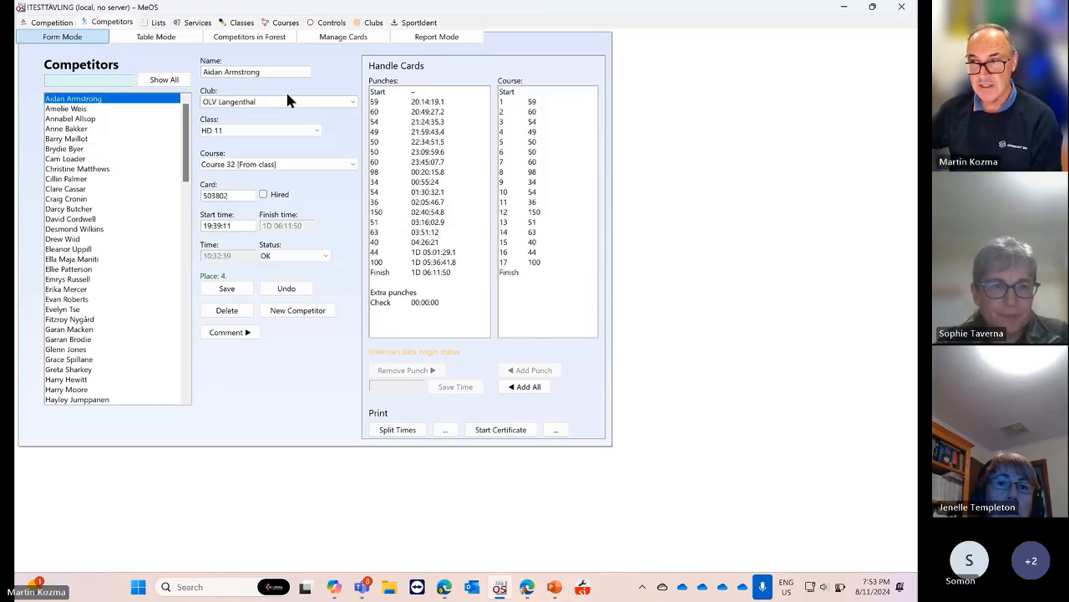
left_click(351, 99)
left_click(352, 103)
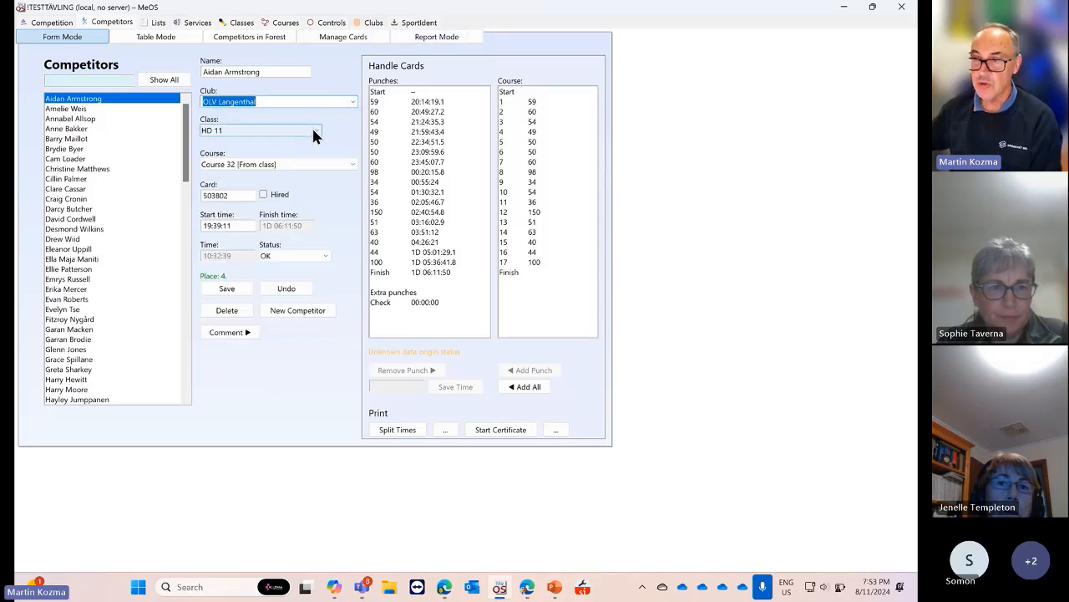
left_click(314, 131)
left_click(316, 136)
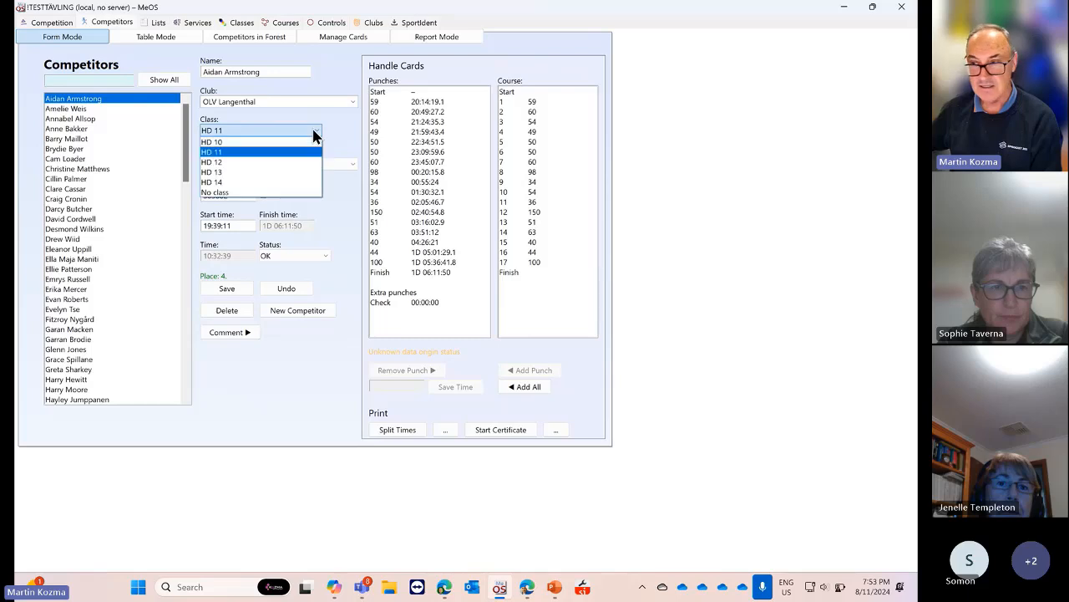
left_click(313, 130)
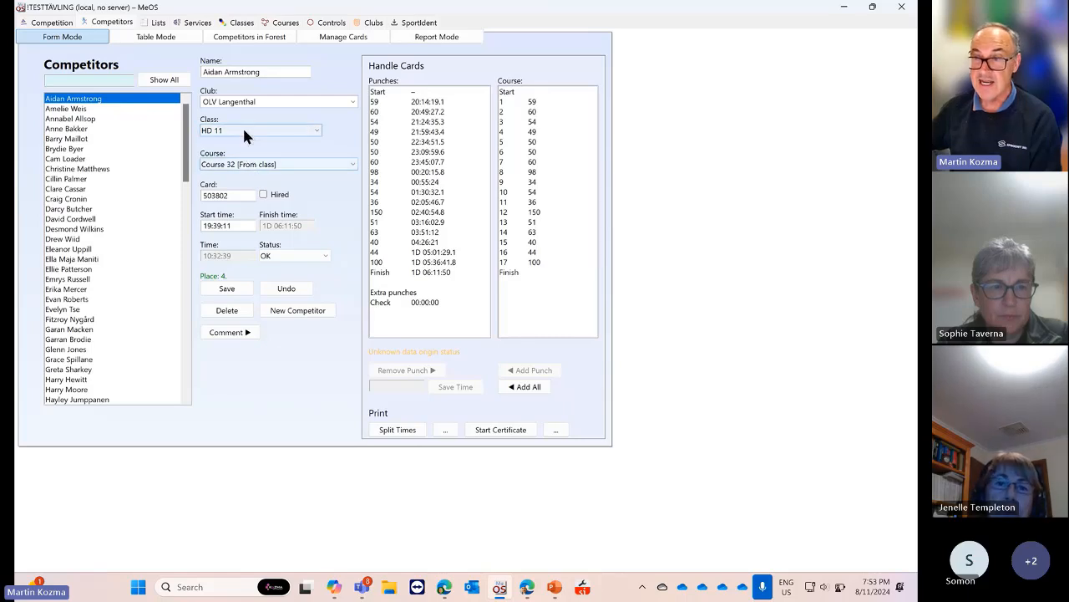
left_click(313, 132)
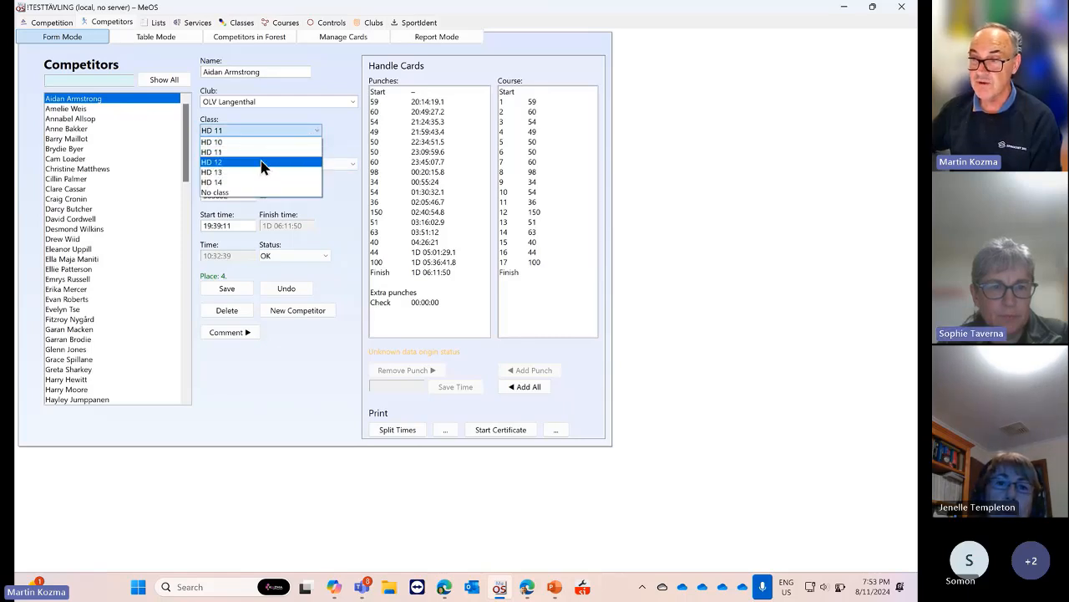
left_click(260, 141)
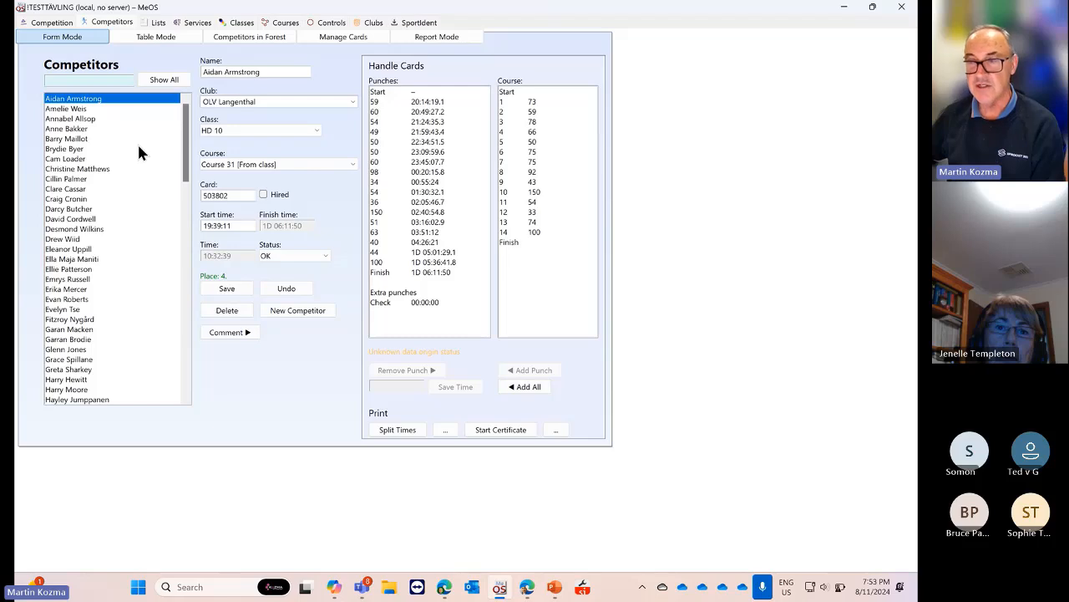
double_click(244, 196)
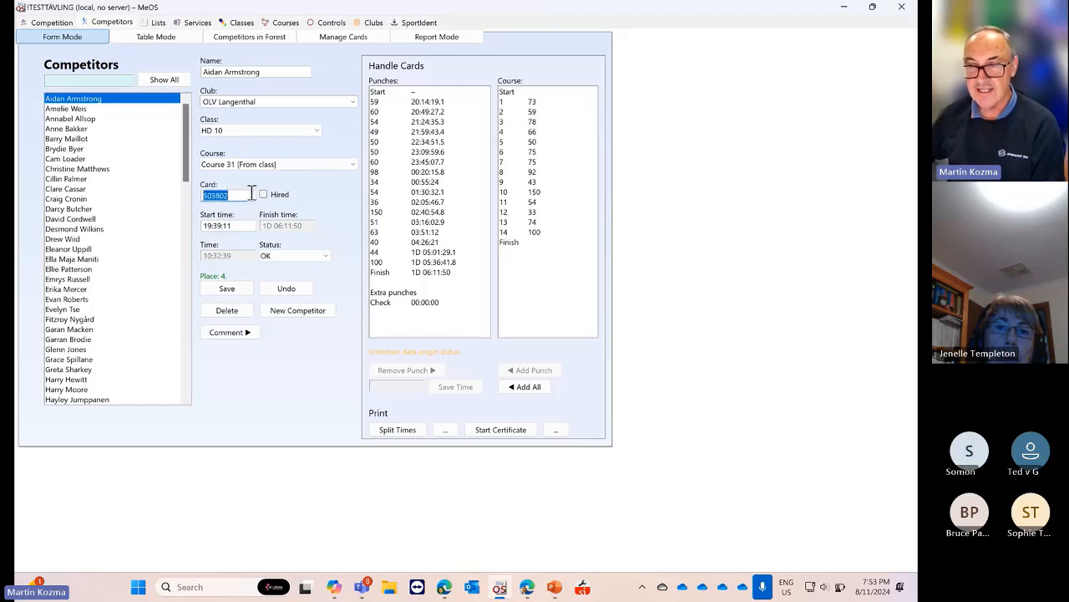
left_click_drag(241, 195, 201, 203)
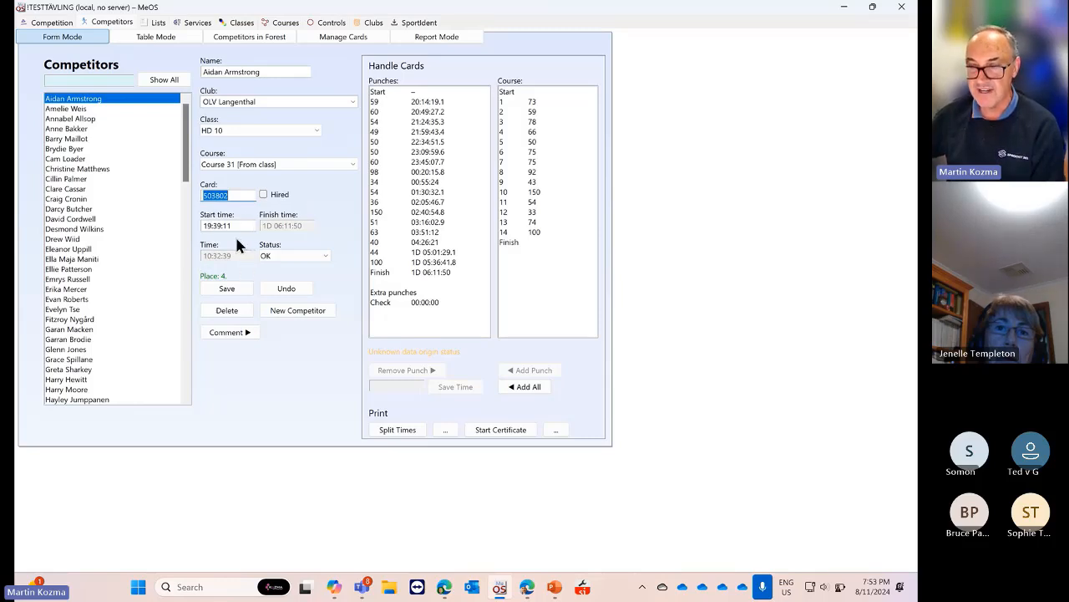
left_click_drag(231, 228, 199, 228)
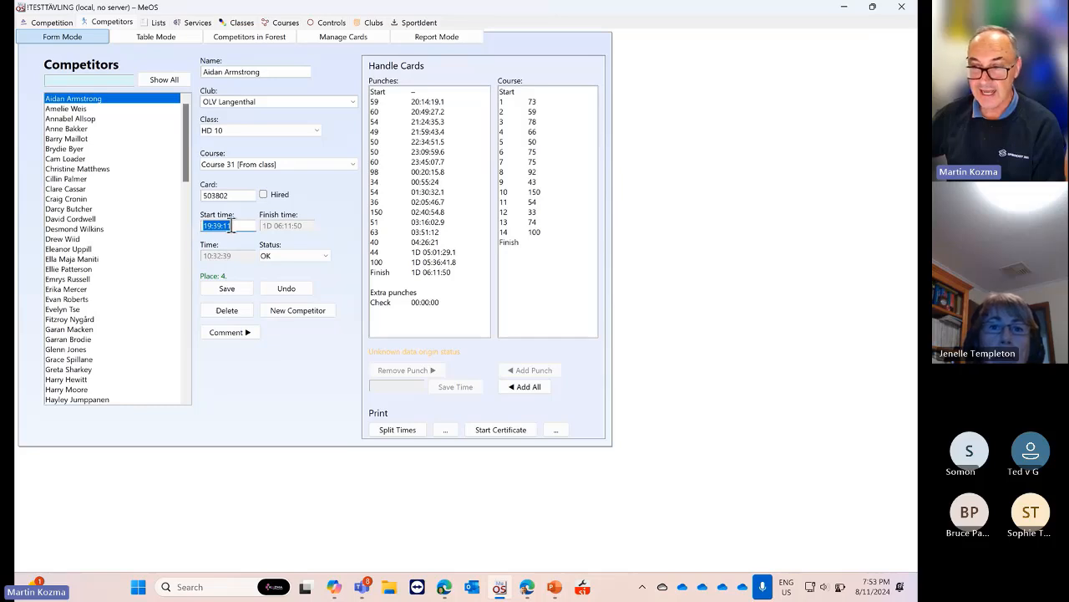
left_click(233, 226)
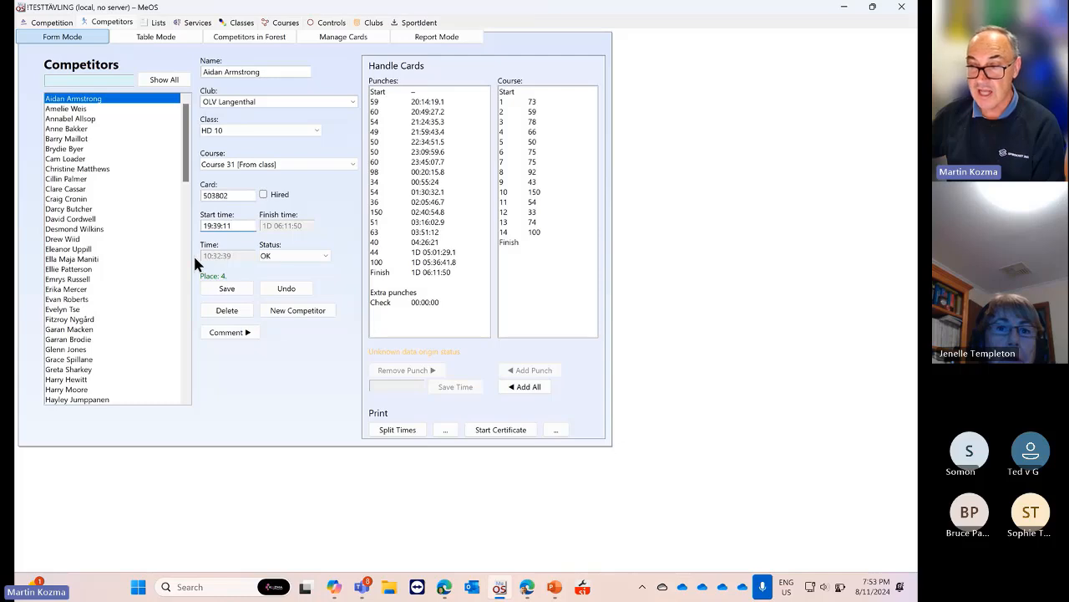
left_click(289, 255)
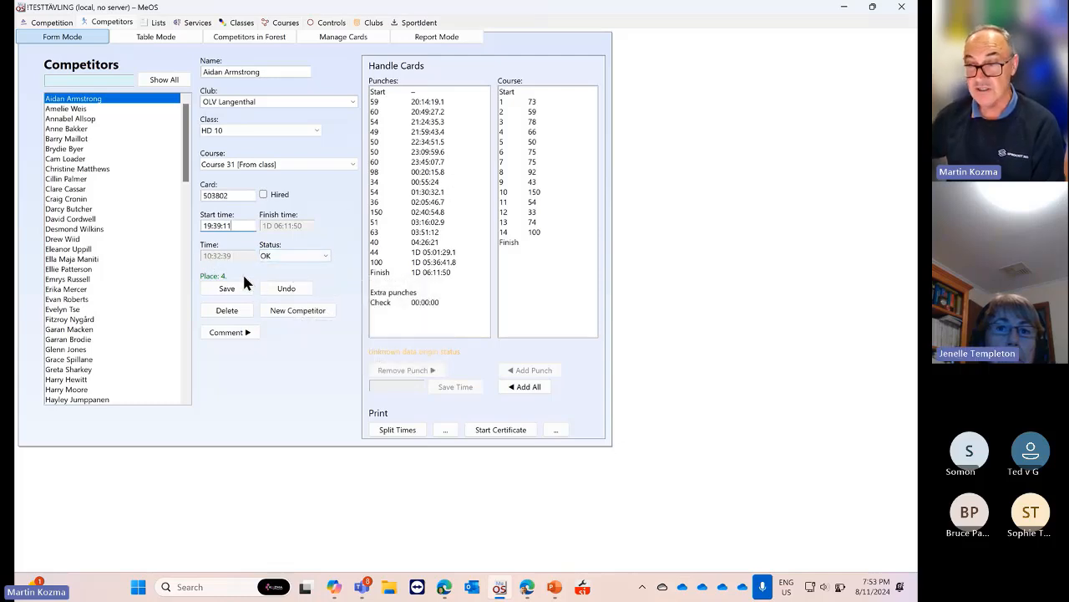
mouse_move(297, 260)
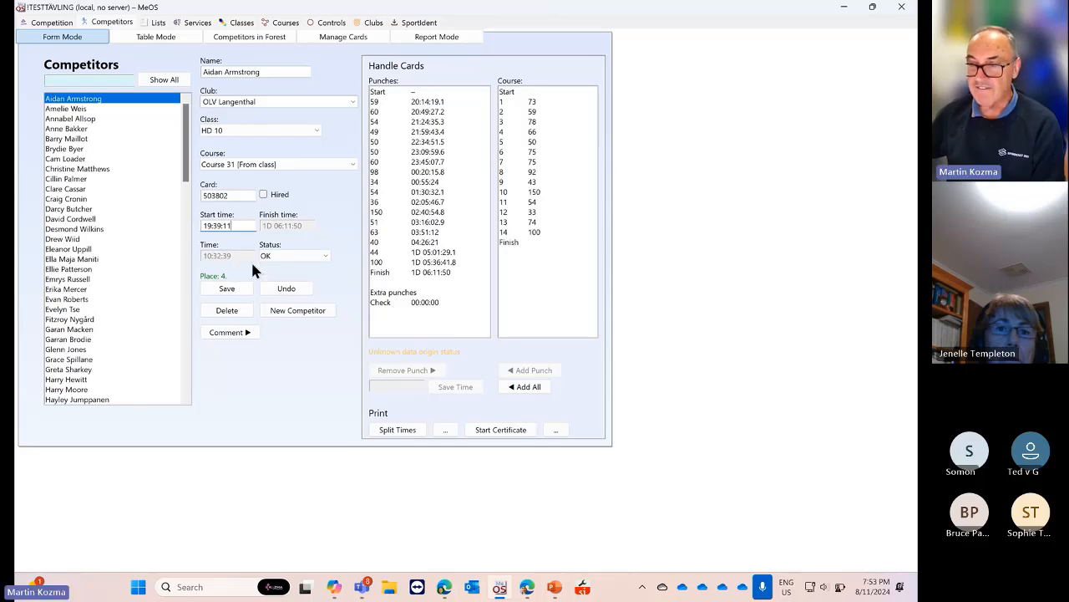
left_click(325, 258)
left_click(325, 258)
left_click(326, 260)
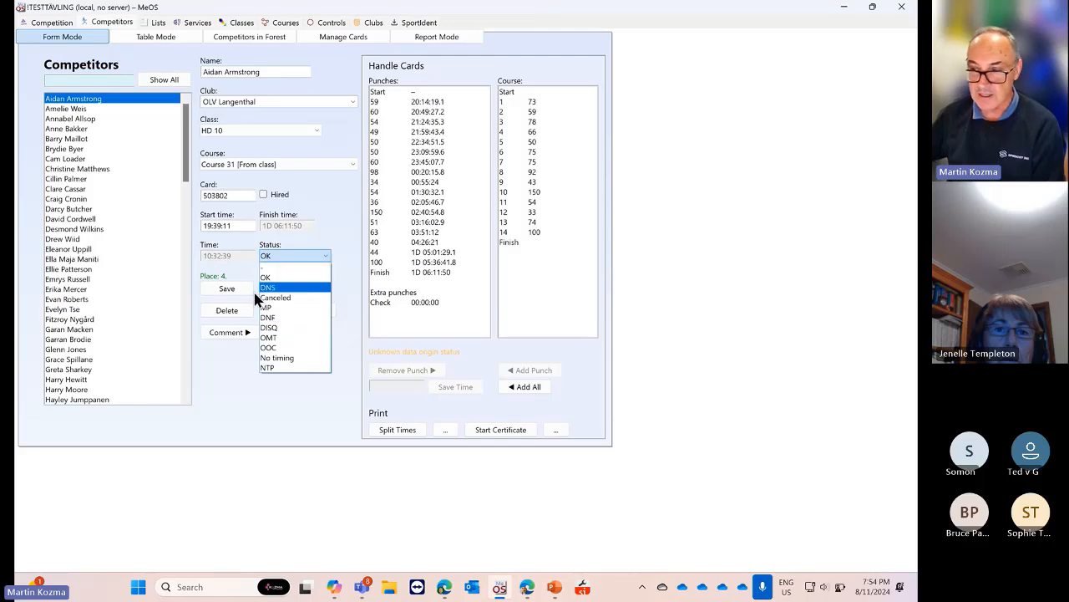
left_click(220, 369)
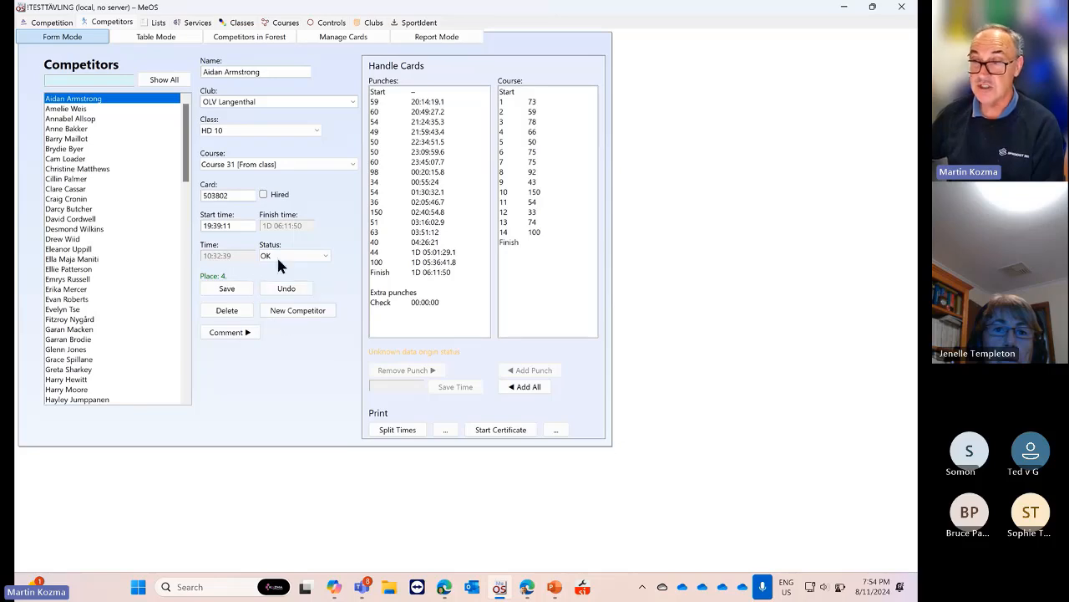
Add a runner-database competitor from Bayside Kangaroos Orienteers in class HD 13 and save
left_click(290, 312)
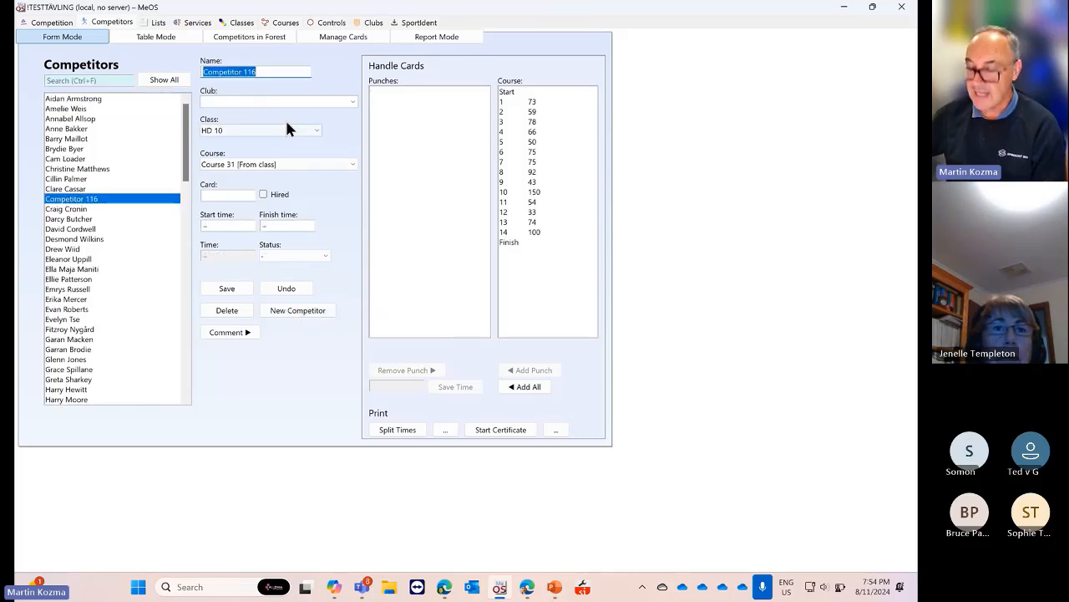
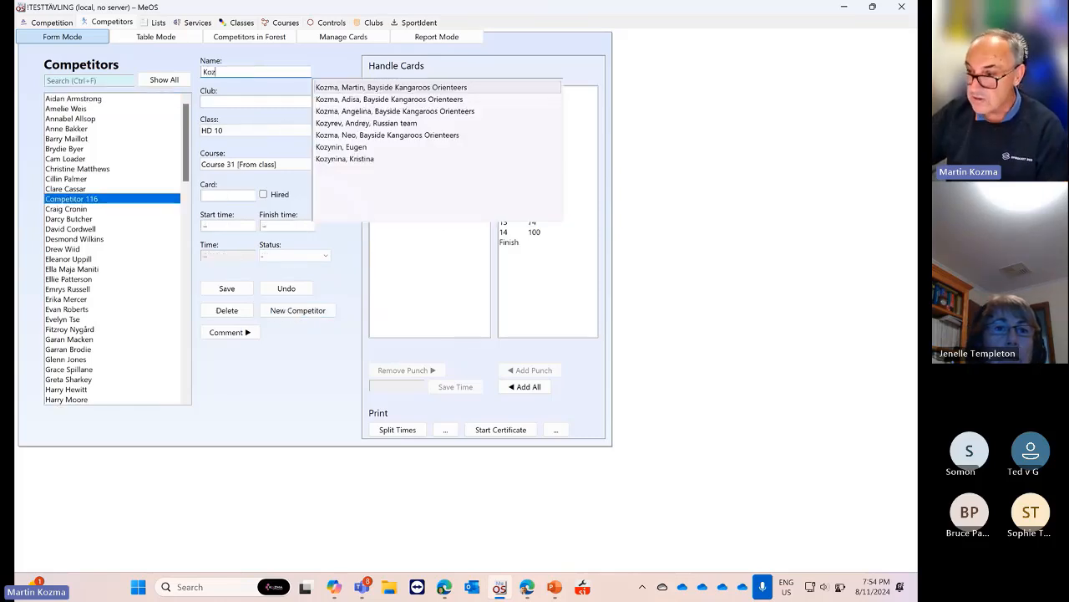
key("BackSpace")
key("BackSpace")
key("BackSpace")
key("BackSpace")
key("BackSpace")
key("BackSpace")
key("BackSpace")
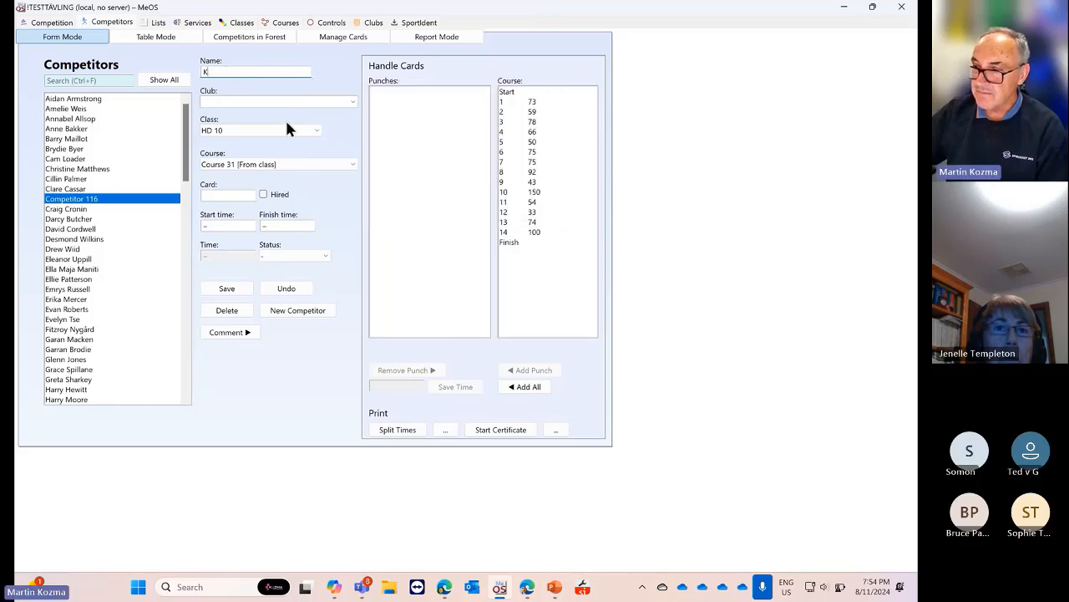
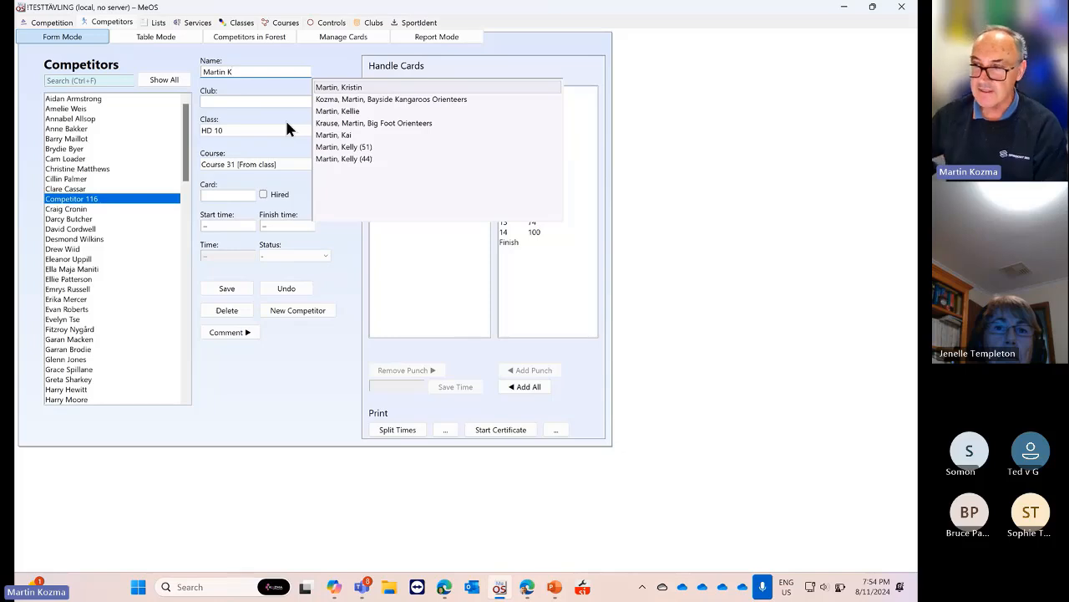
left_click(394, 98)
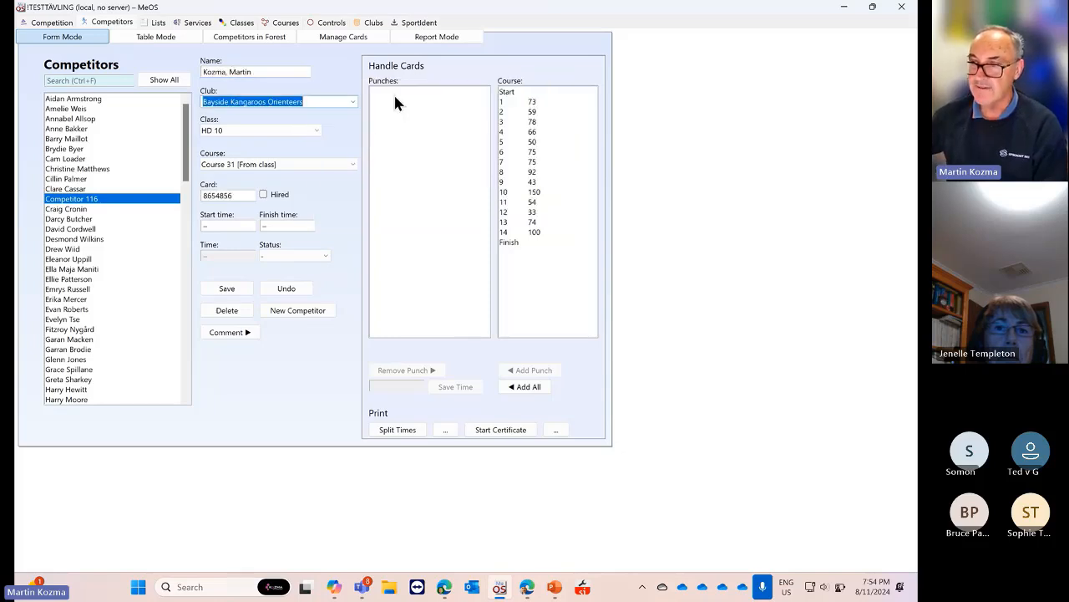
left_click(236, 194)
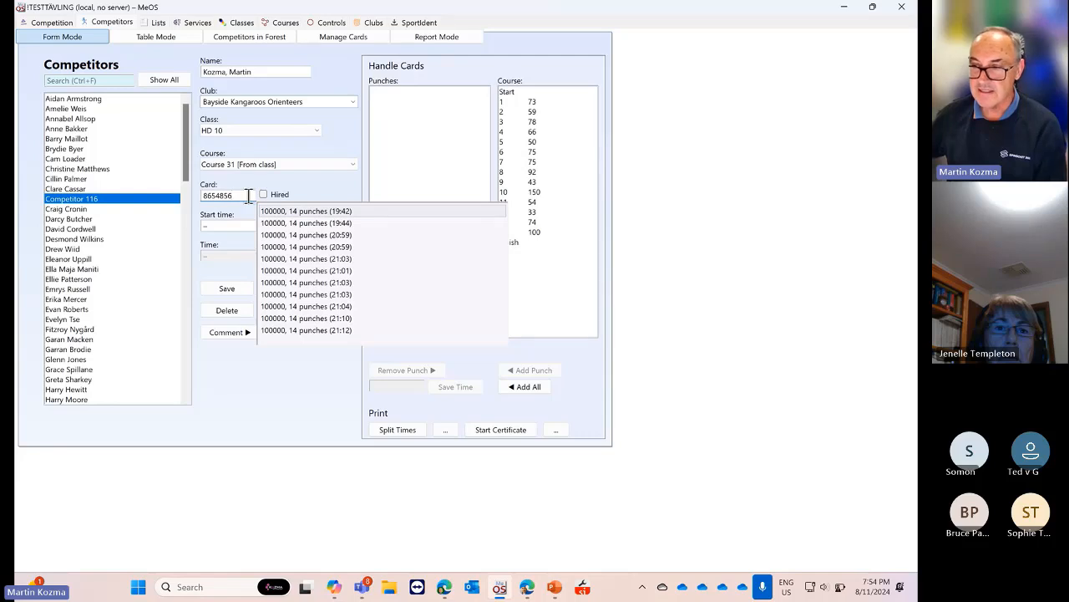
left_click(217, 248)
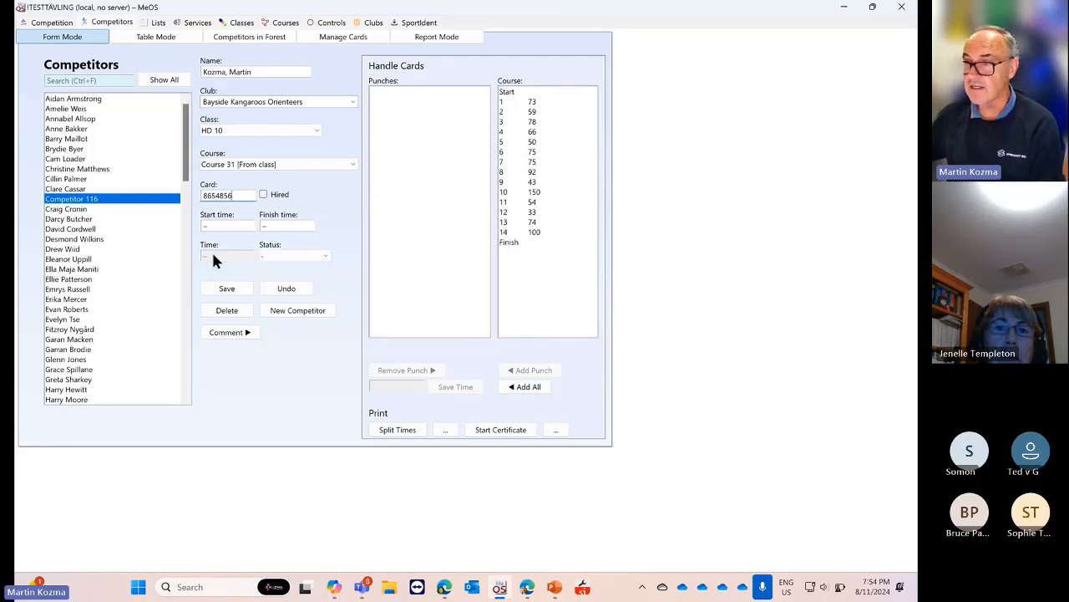
left_click(314, 131)
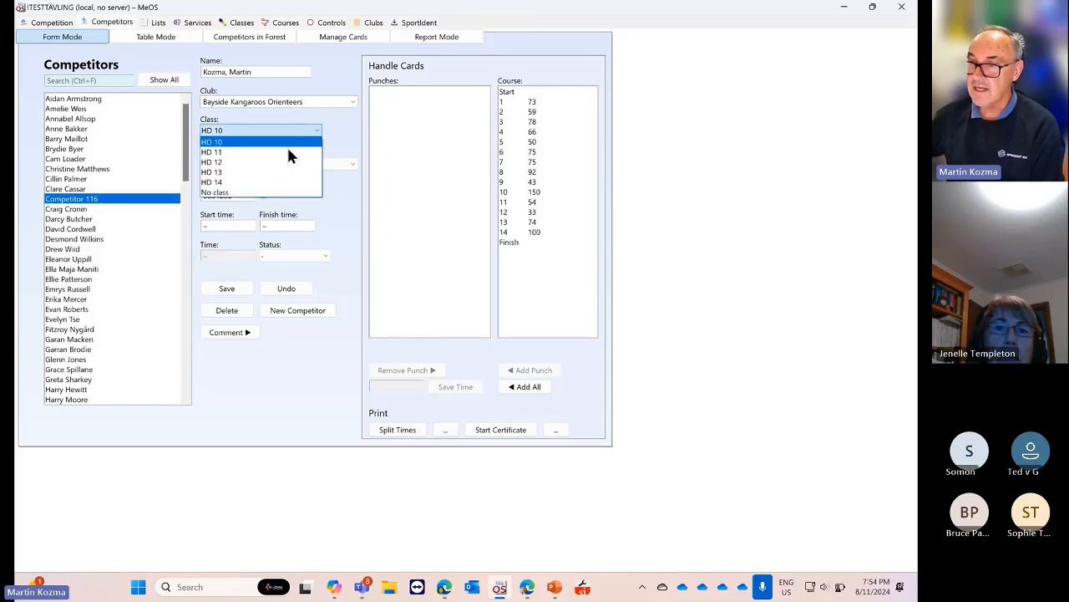
left_click(250, 171)
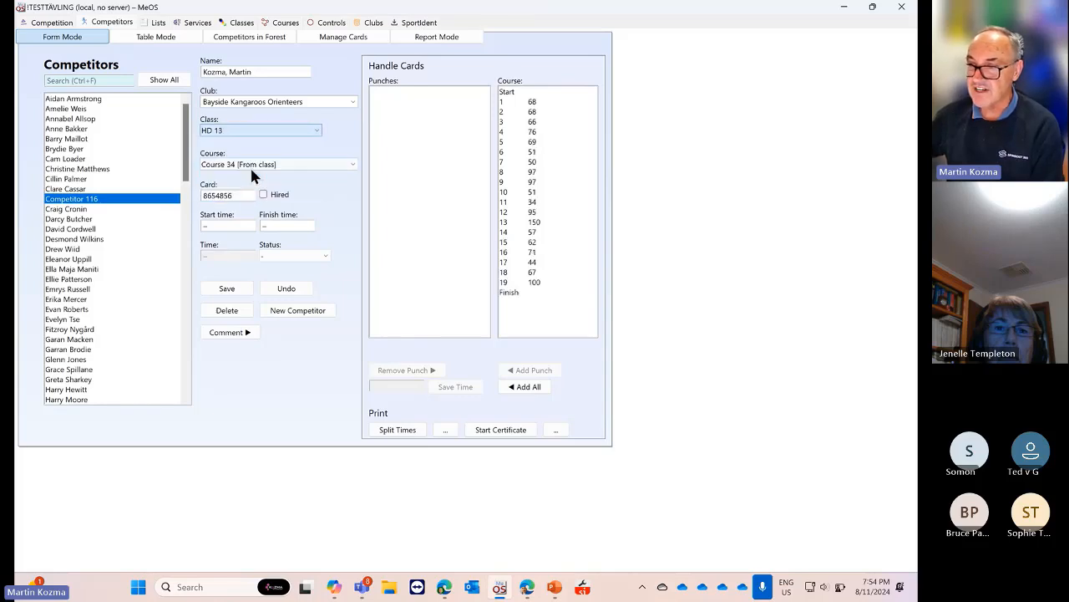
left_click(224, 292)
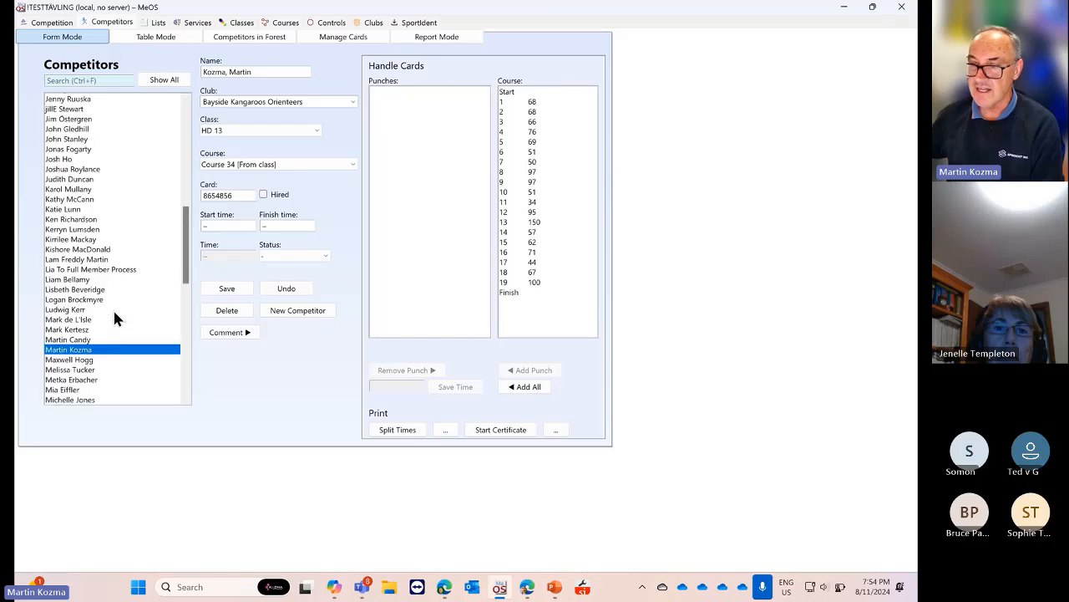
Open another competitor's record and check its class choices without changing them
scroll(114, 315, "down", 2)
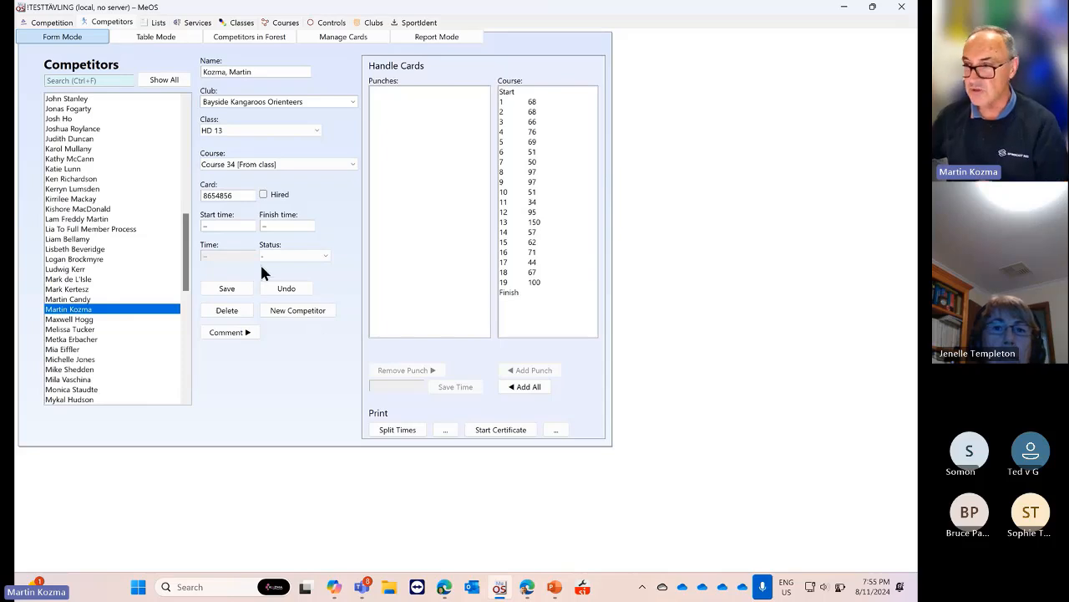
left_click(150, 169)
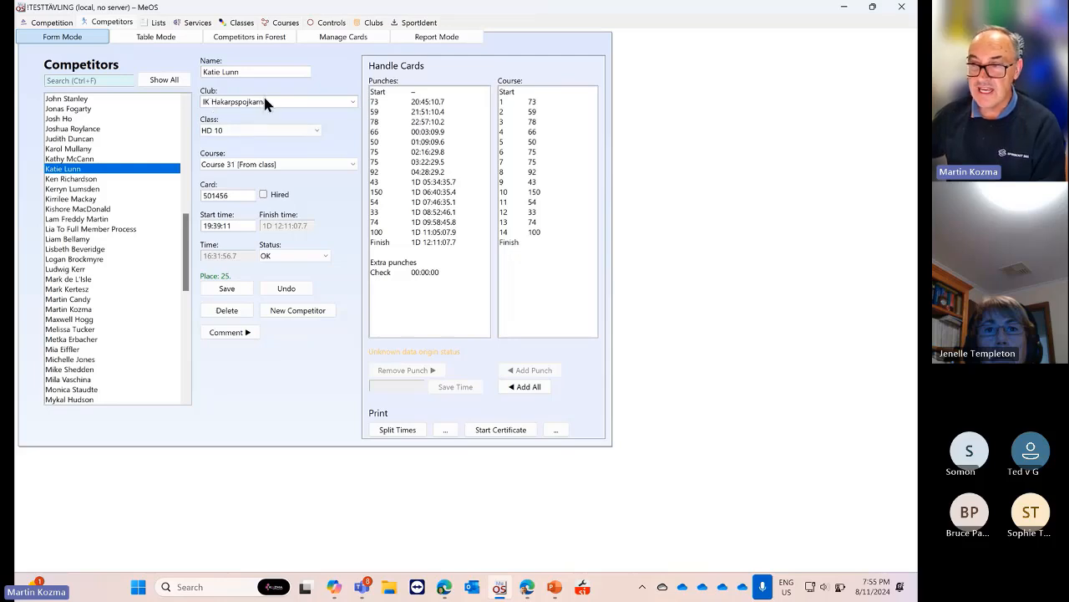
left_click(315, 132)
left_click(315, 131)
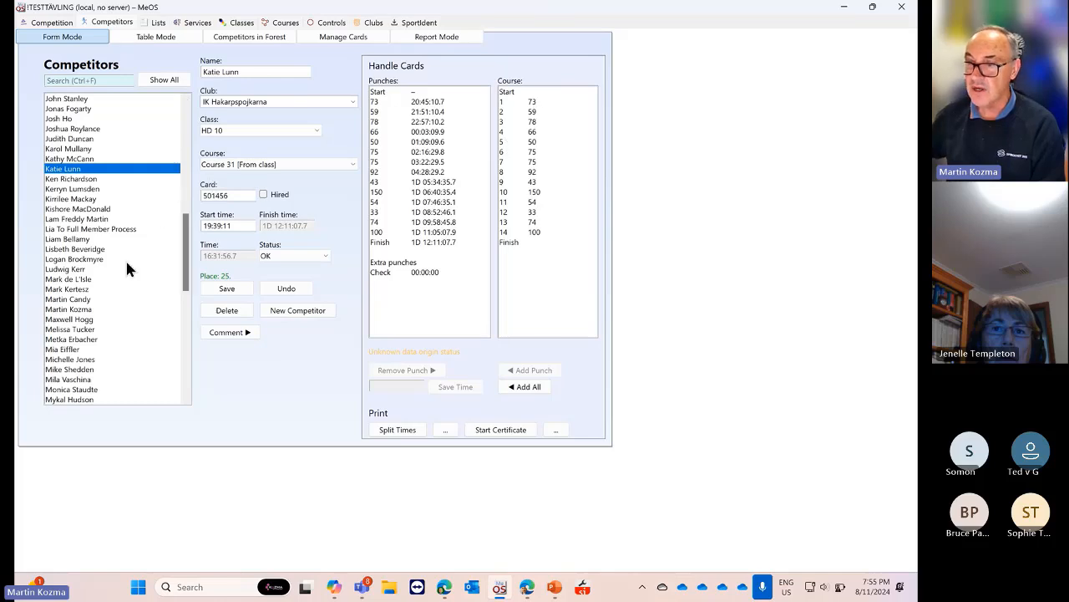
Search the competitor list by the new runner's surname and select the single match
left_click(99, 79)
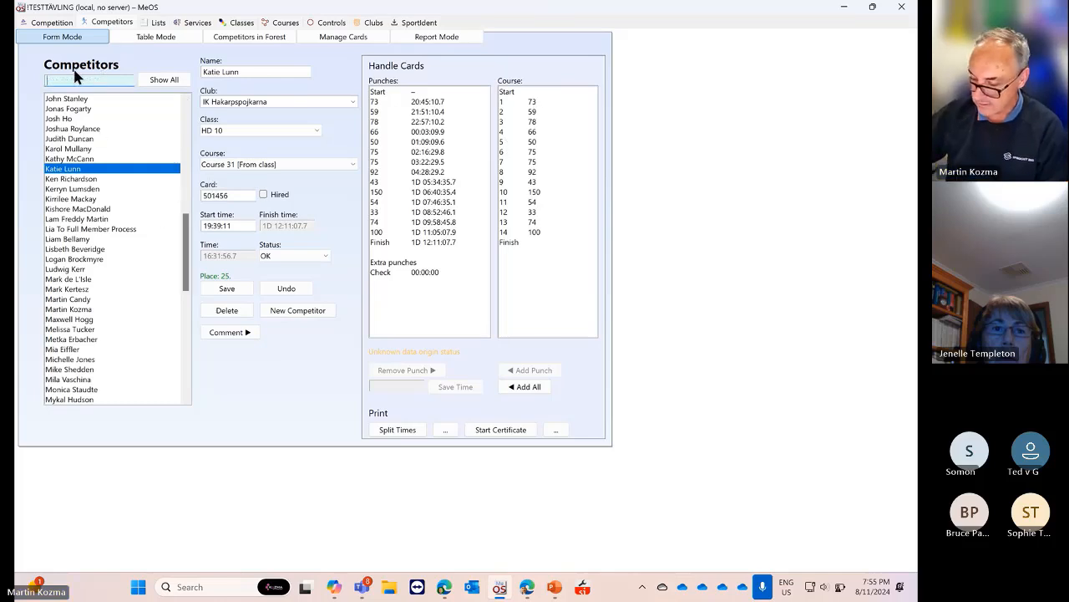
type("kozma")
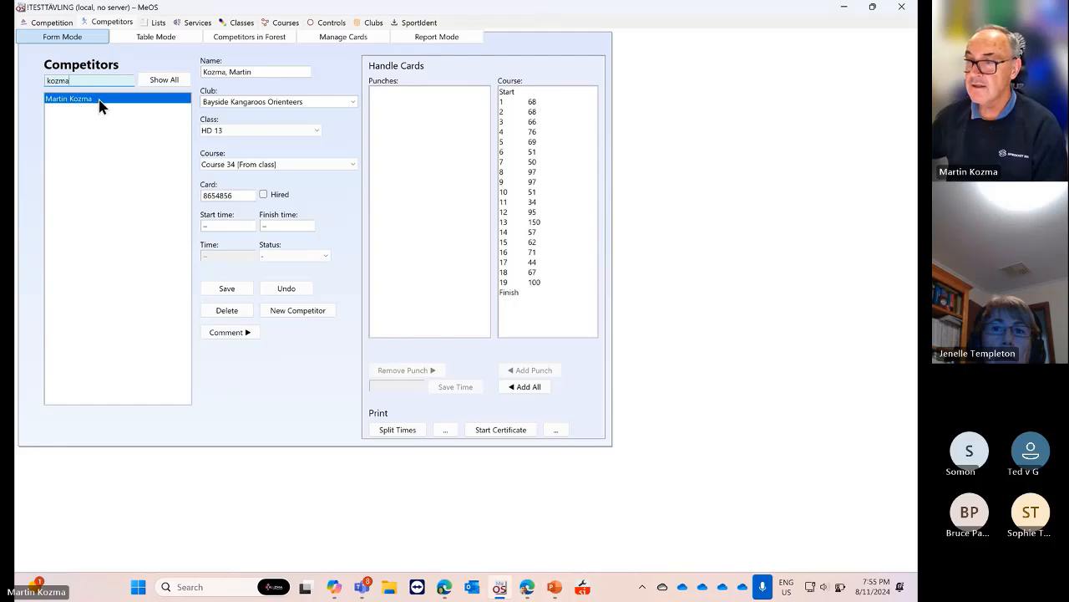
left_click(100, 100)
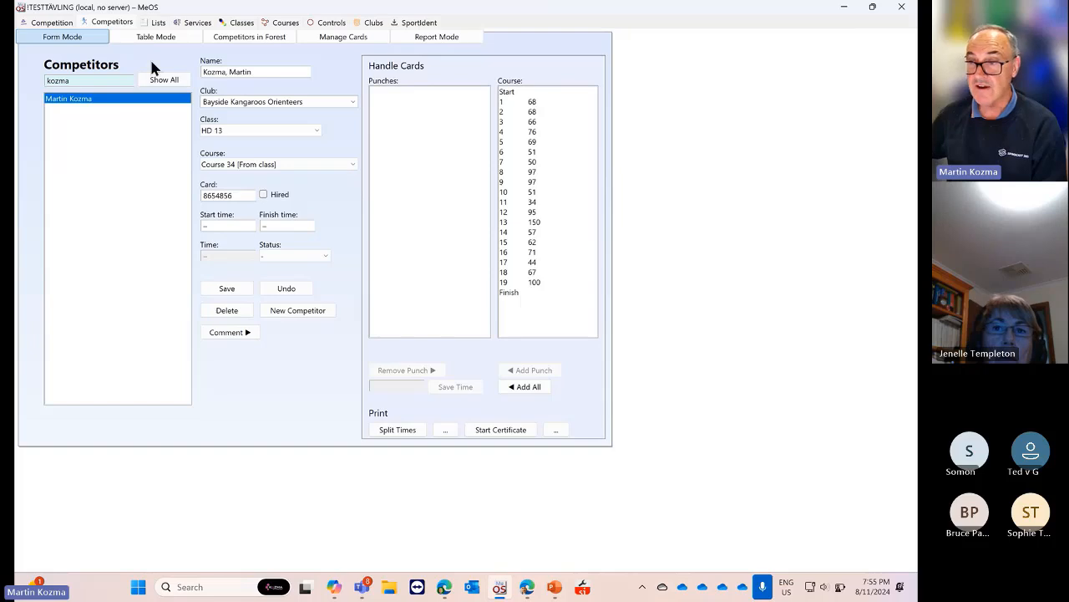
Clear the surname search and open the first two competitors' records
left_click_drag(102, 80, 46, 80)
key("BackSpace")
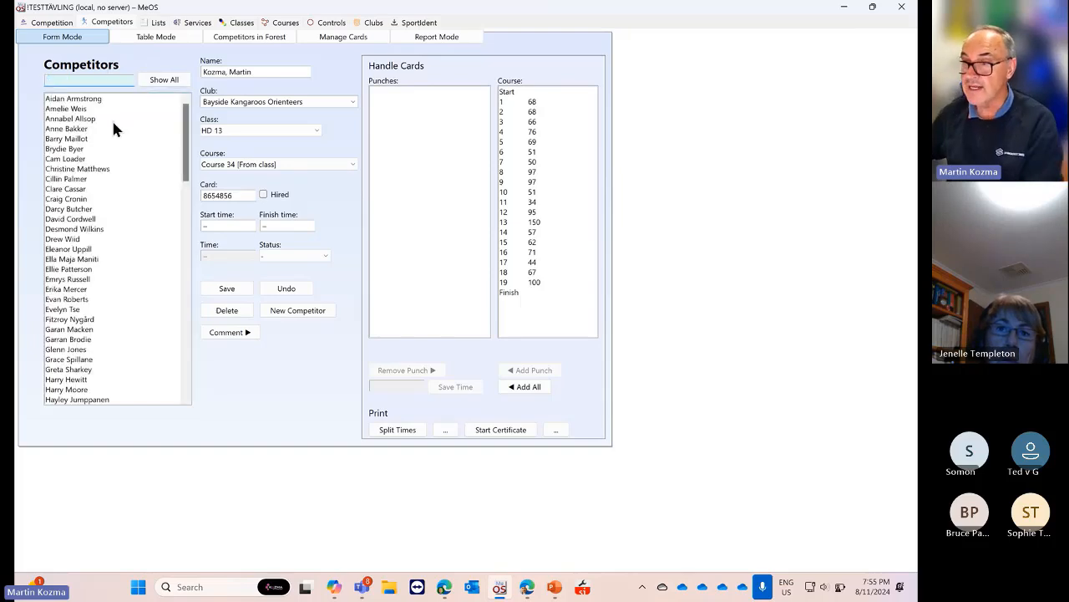
left_click(89, 99)
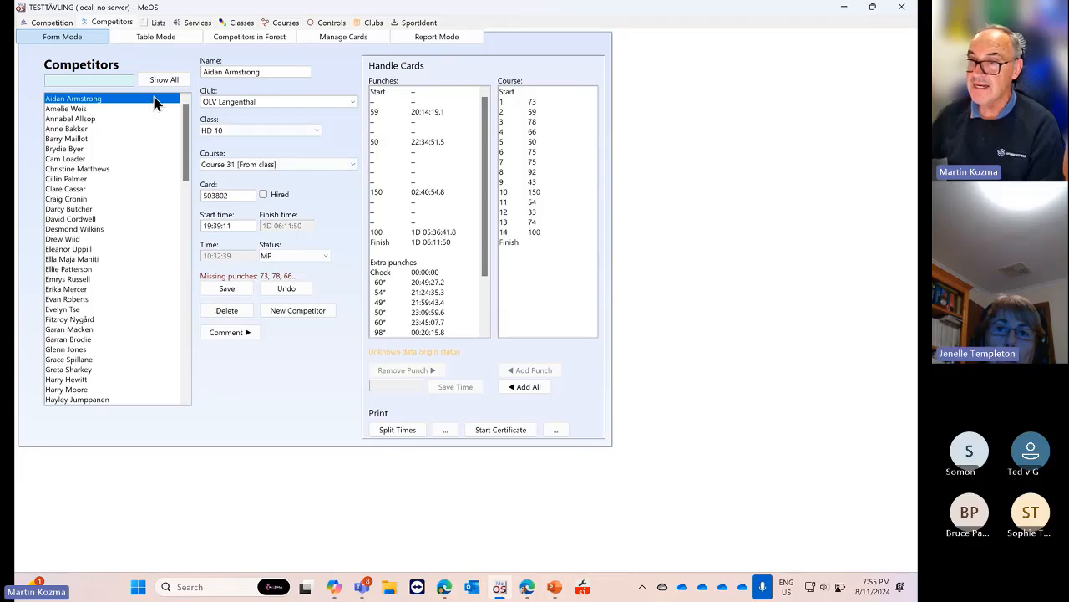
left_click(87, 109)
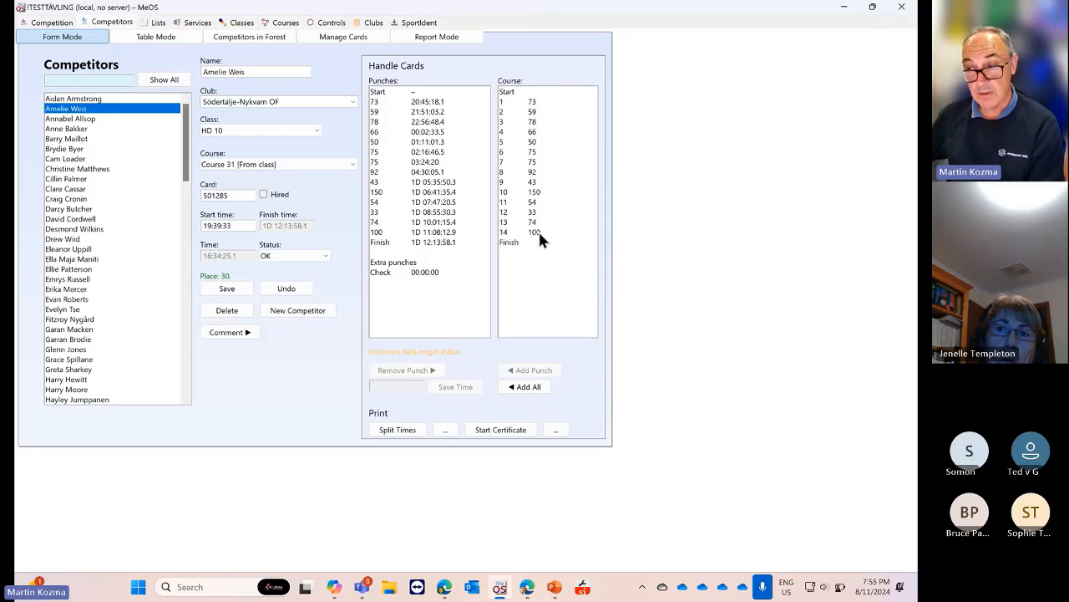
Select the punches at controls 73 and 59, then return to the competition overview
left_click(431, 101)
left_click(433, 112)
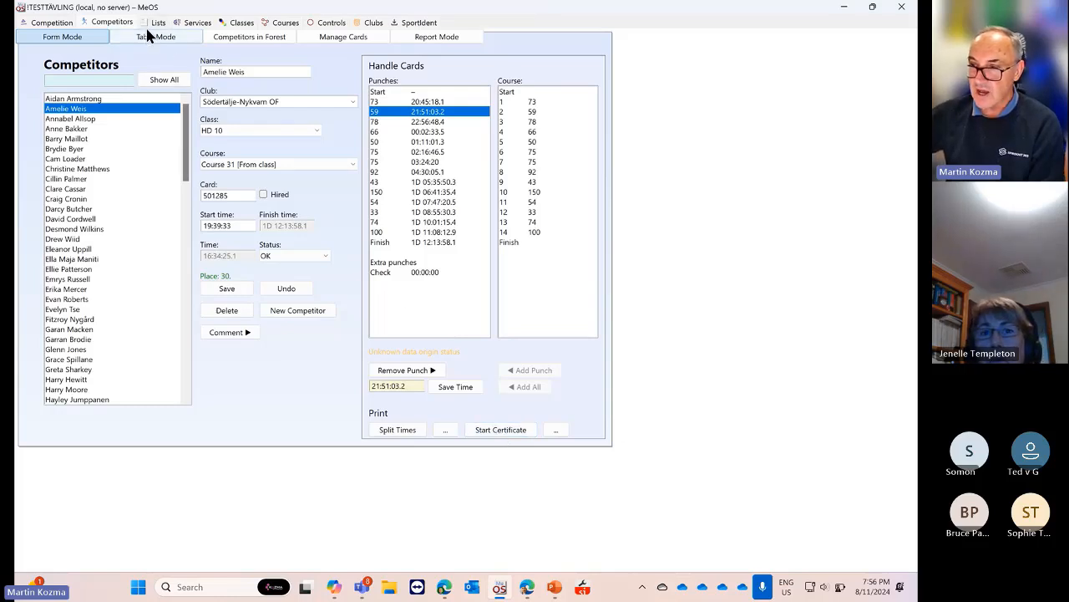
left_click(59, 28)
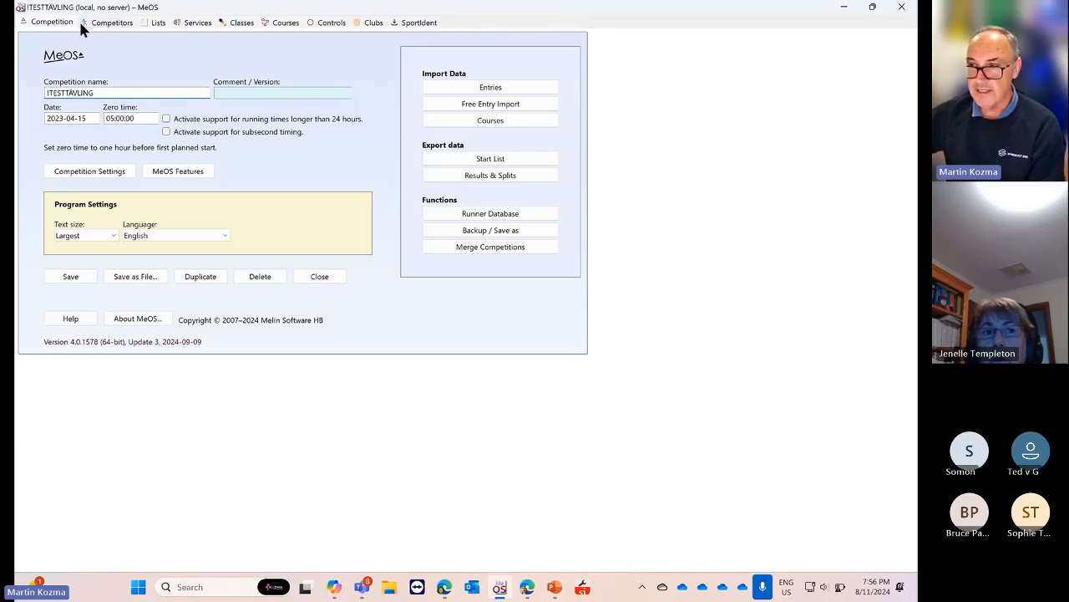
Scroll through the table of clubs
left_click(371, 25)
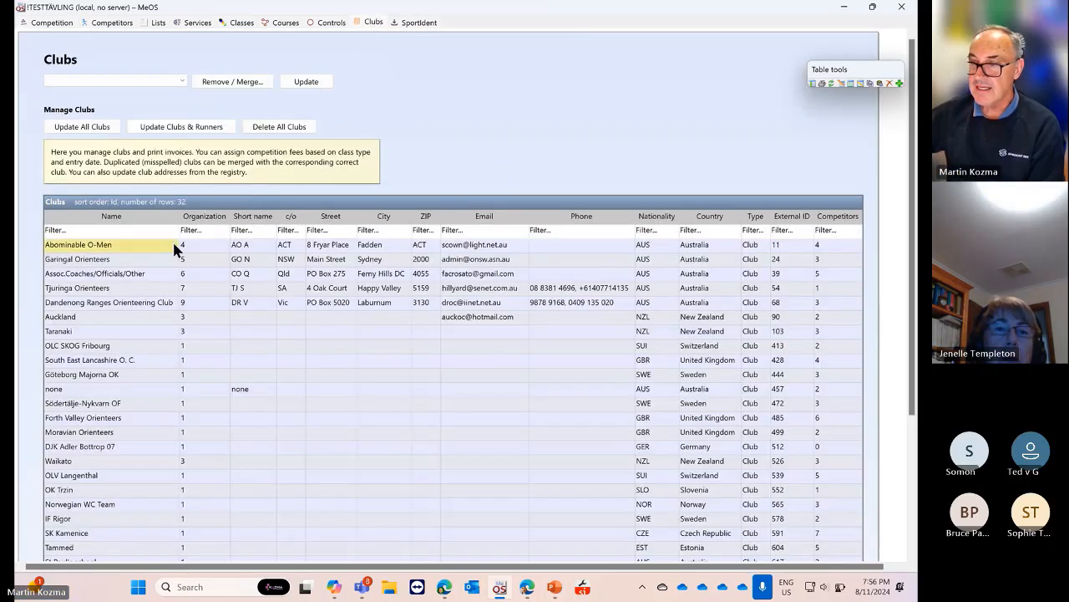
scroll(306, 323, "down", 5)
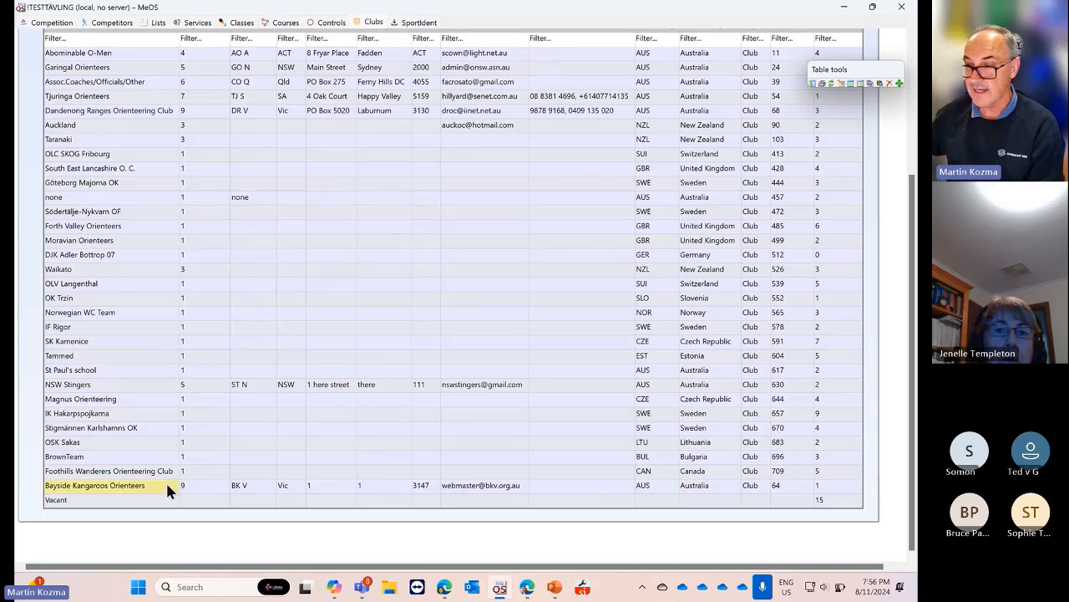
scroll(136, 470, "up", 3)
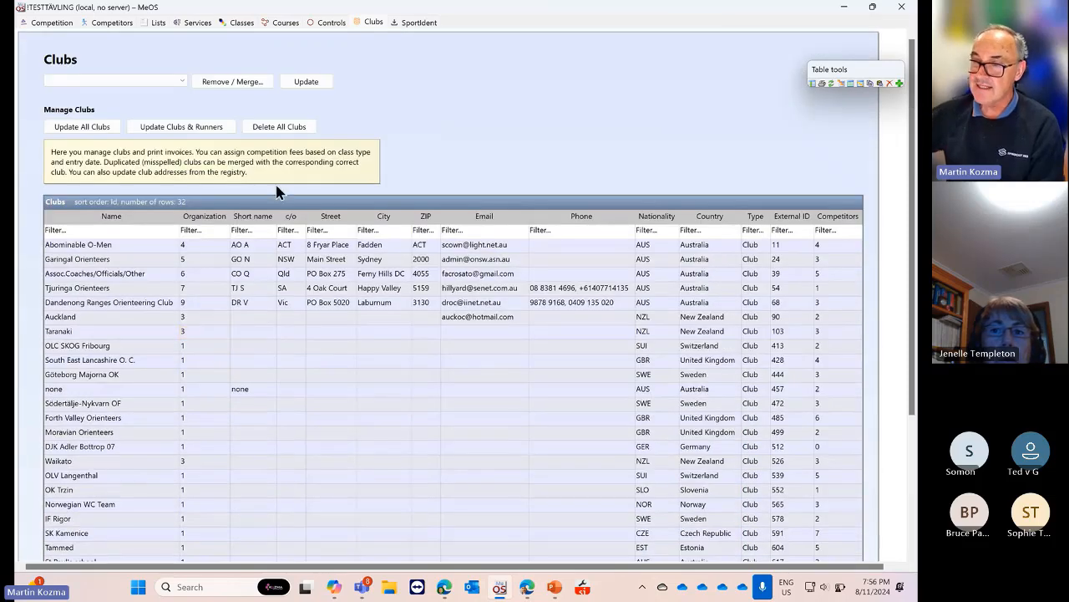
scroll(174, 316, "down", 2)
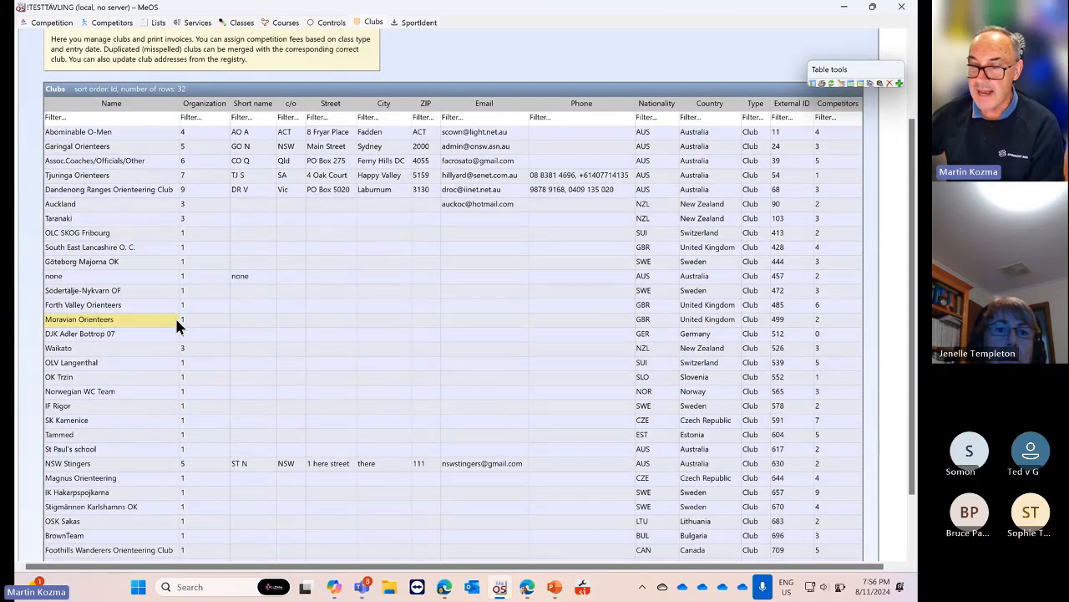
scroll(175, 316, "up", 3)
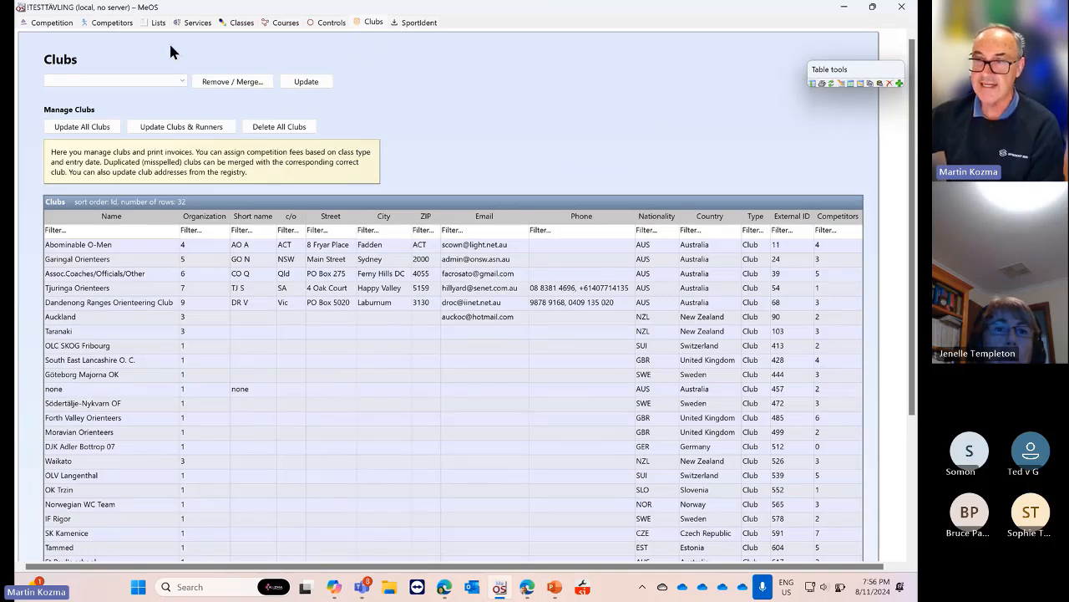
Restore the window size and bring up the SportIdent readout settings on COM7
left_click(112, 22)
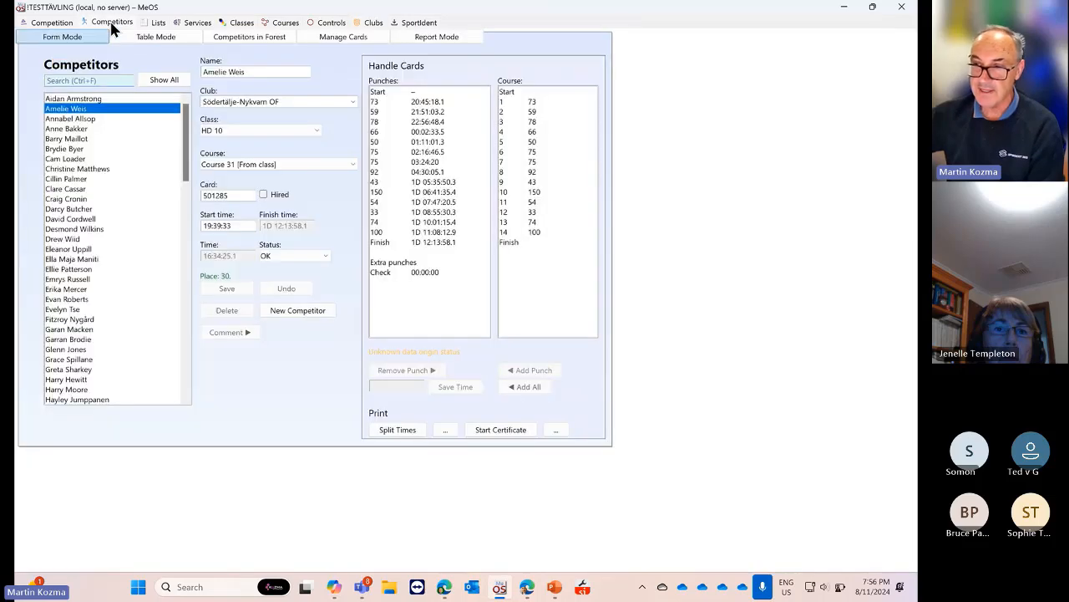
left_click(366, 23)
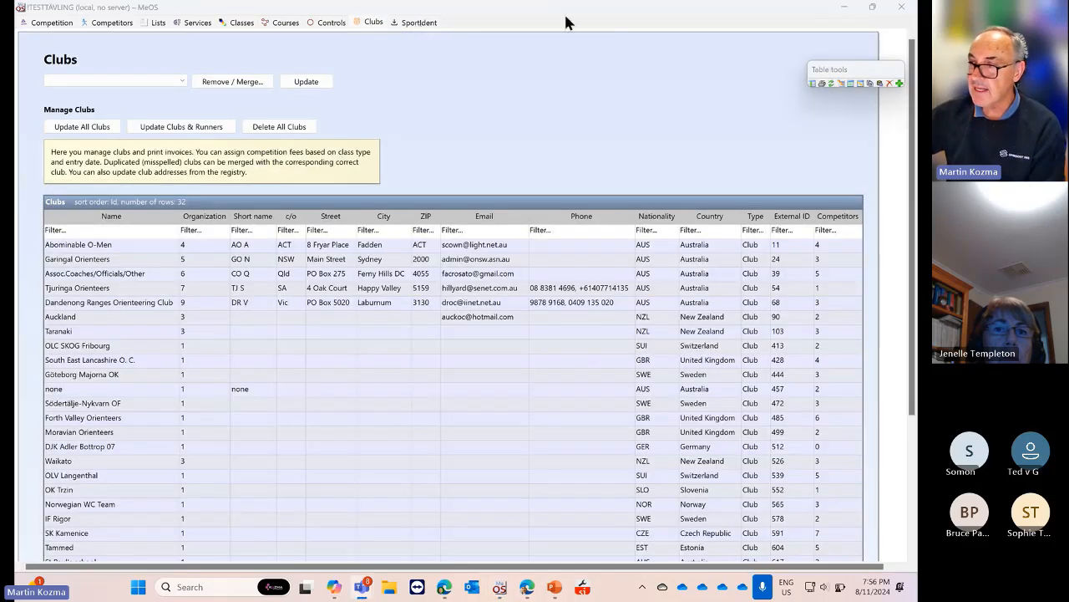
left_click_drag(609, 8, 610, 19)
left_click(545, 34)
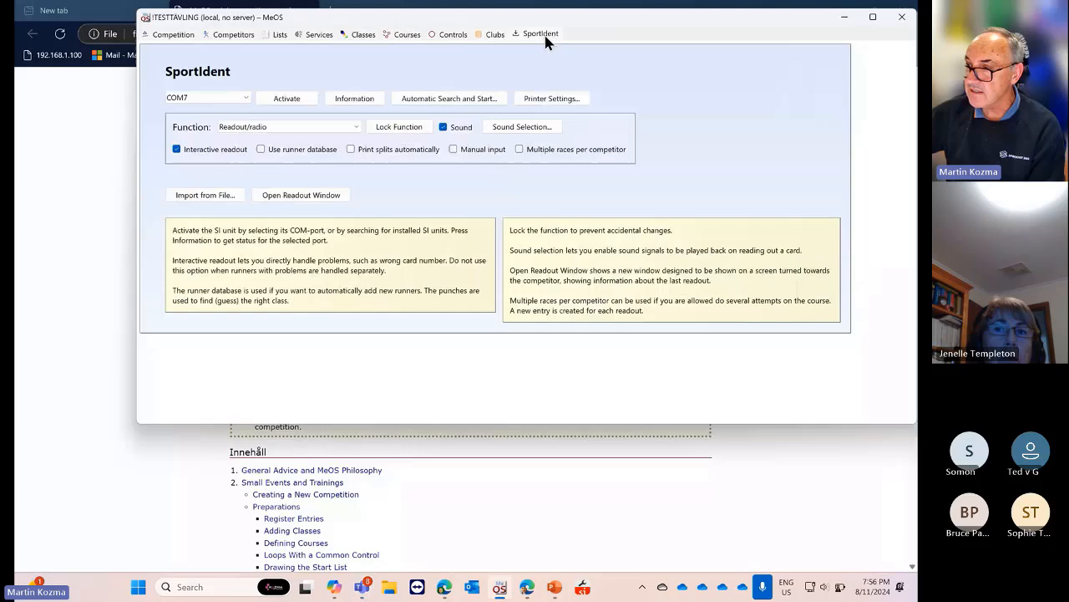
Maximise the MeOS window showing the COM7 SportIdent readout settings
double_click(660, 21)
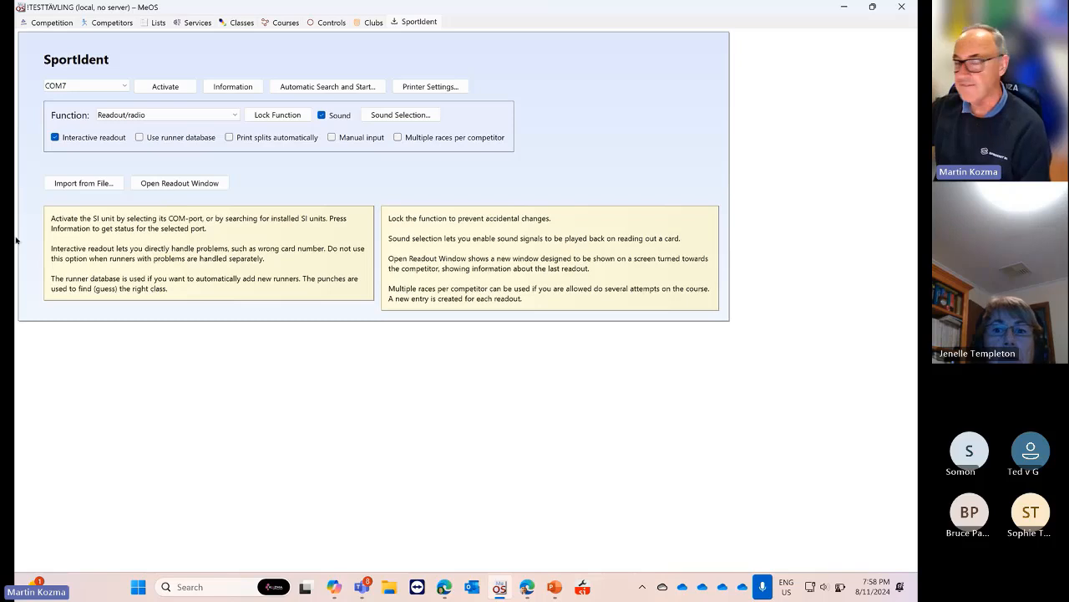
Close !TESTTÄVLING from the Competition page, reopen it, then close it again
left_click(48, 24)
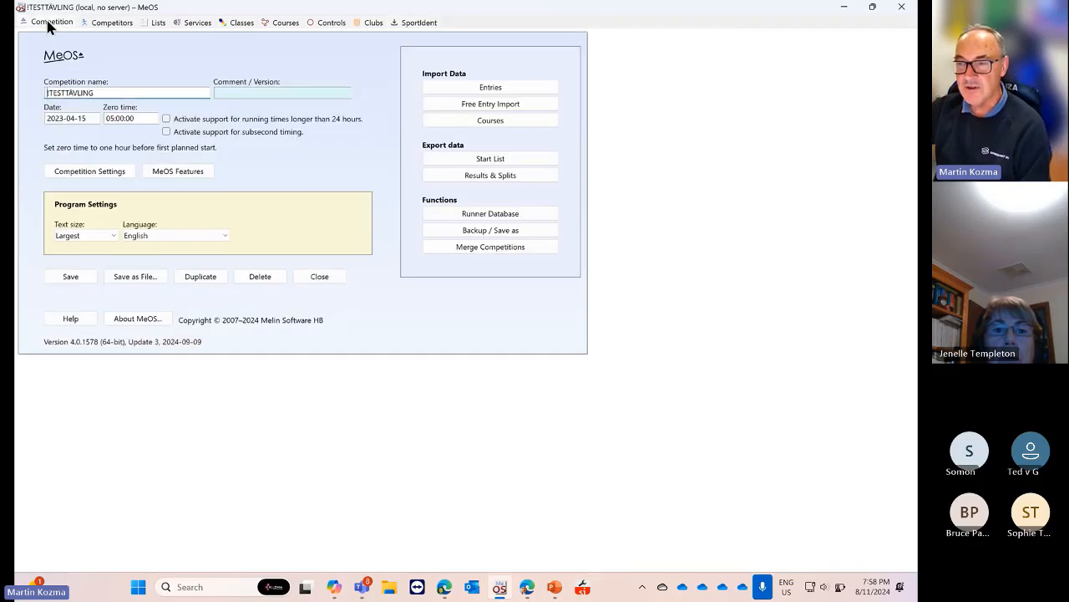
left_click(318, 278)
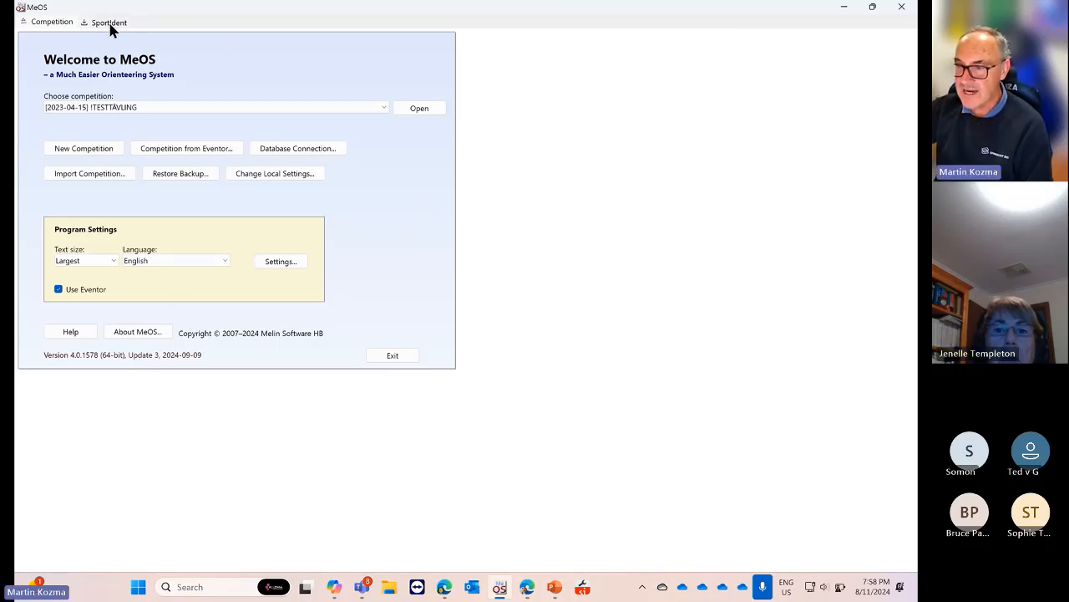
left_click(414, 110)
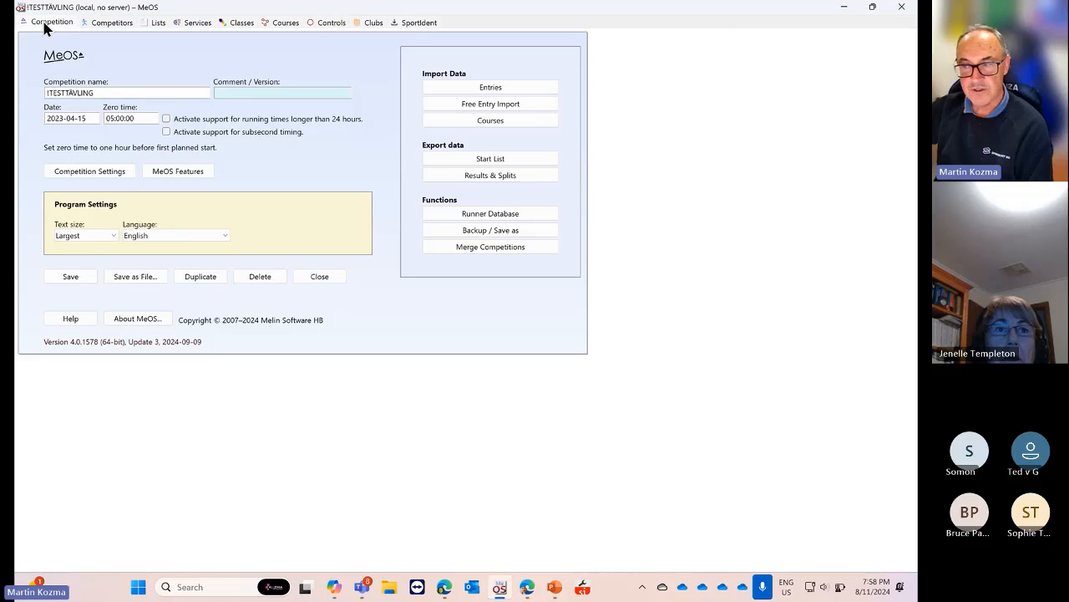
left_click(319, 278)
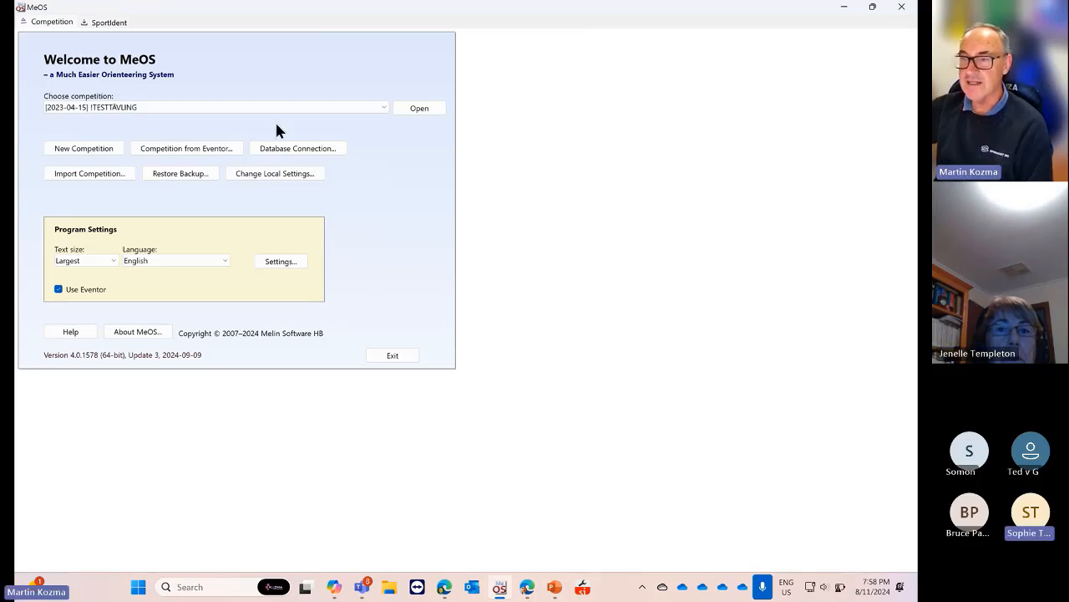
Start a new competition named 'Test Meos', dated 2024-11-09, with first start 09:00:00
left_click(84, 148)
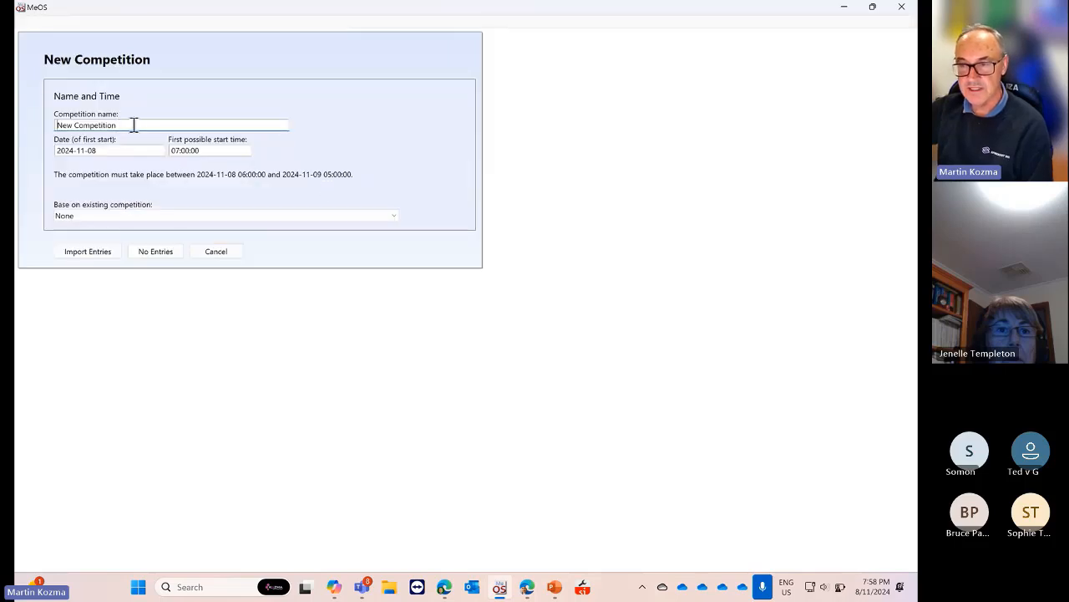
left_click_drag(134, 125, 36, 136)
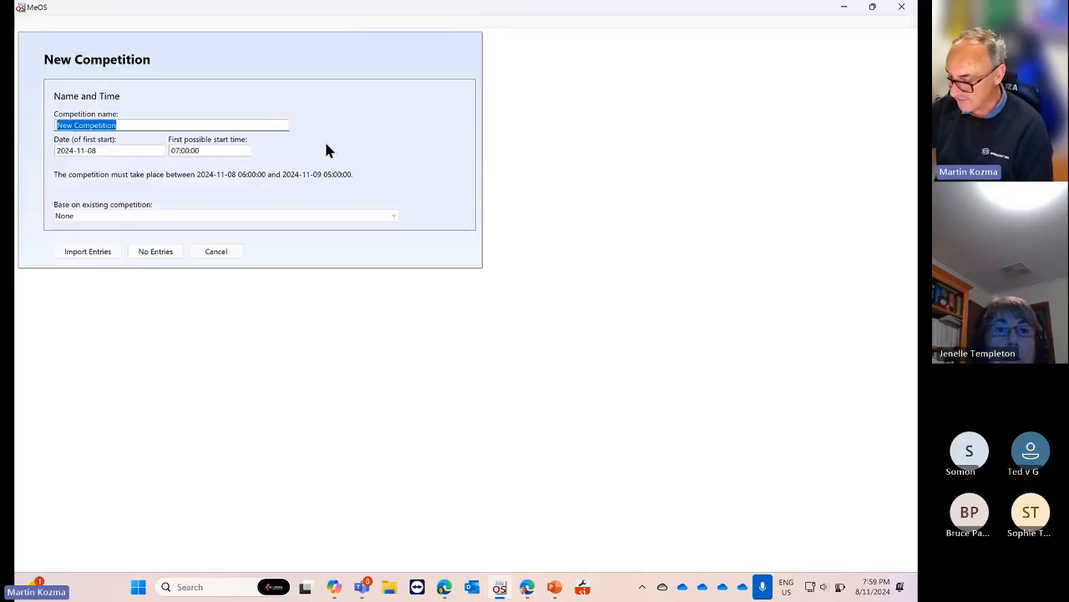
key("BackSpace")
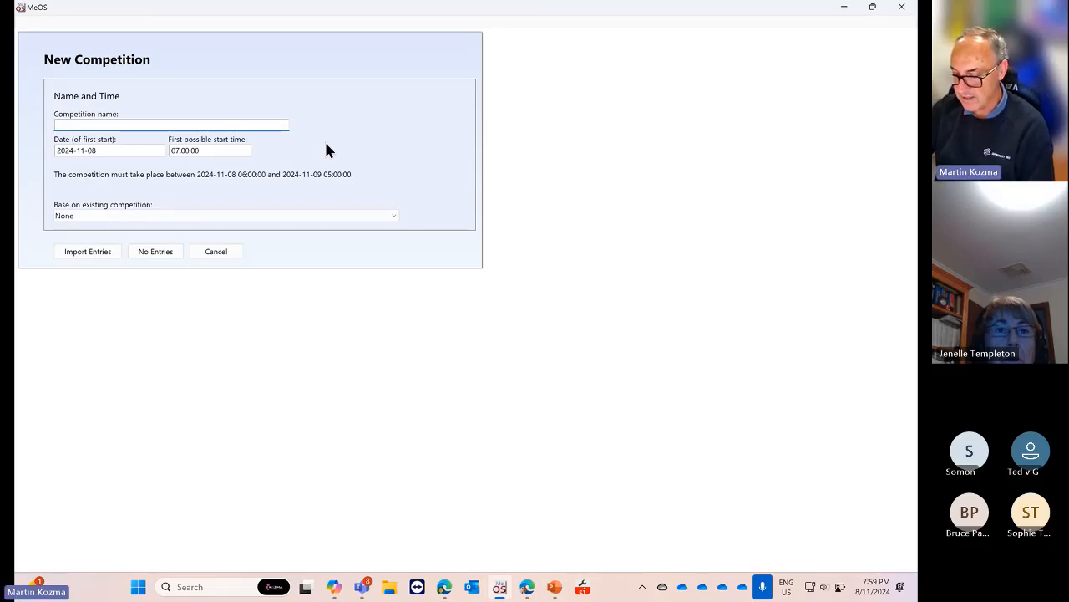
type("Test Meos")
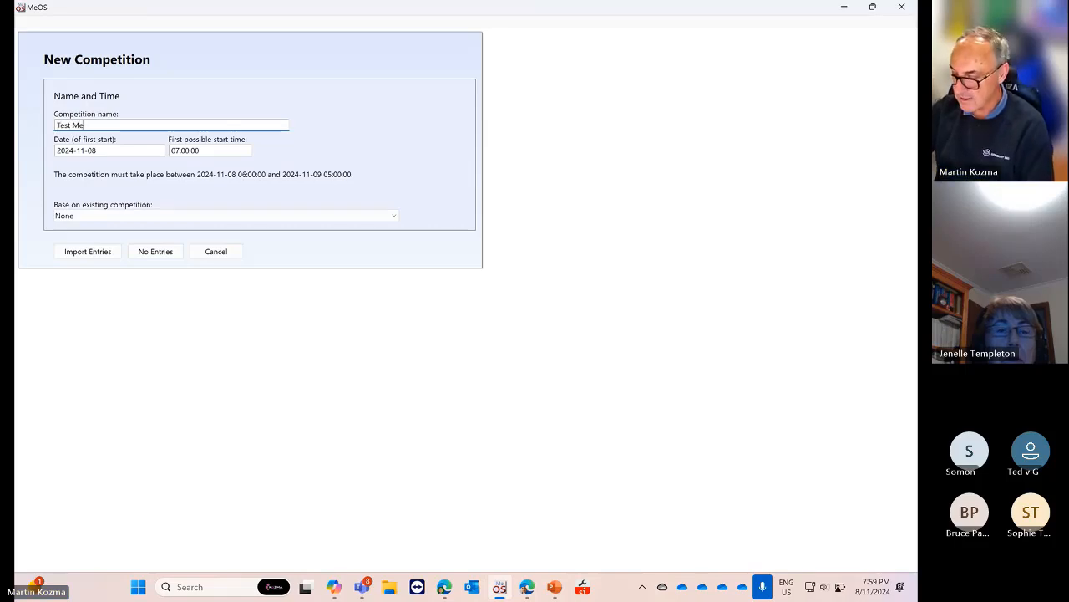
left_click(120, 151)
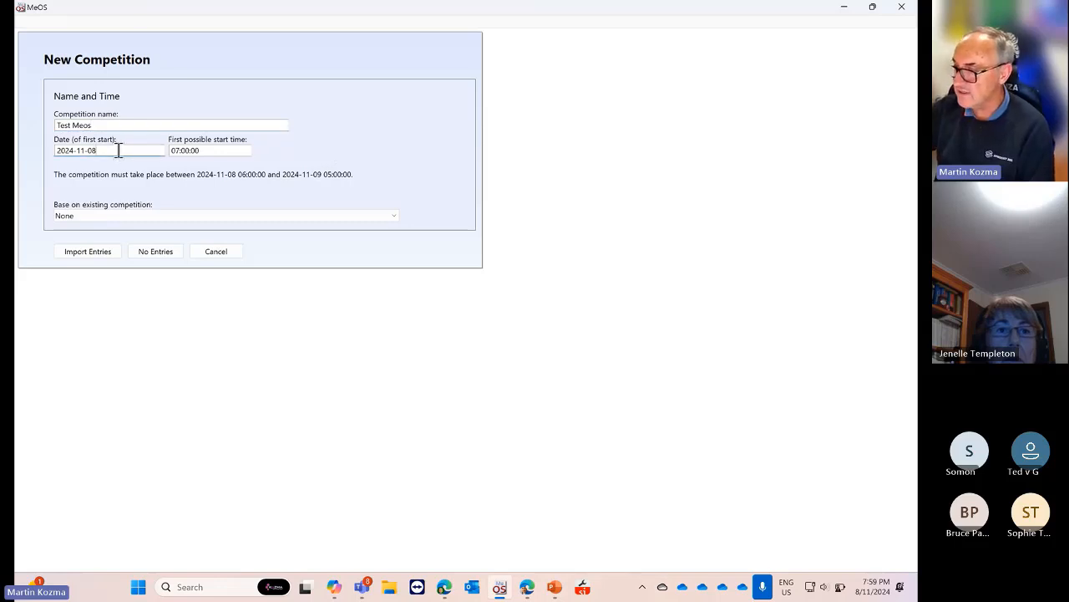
key("BackSpace")
type("9")
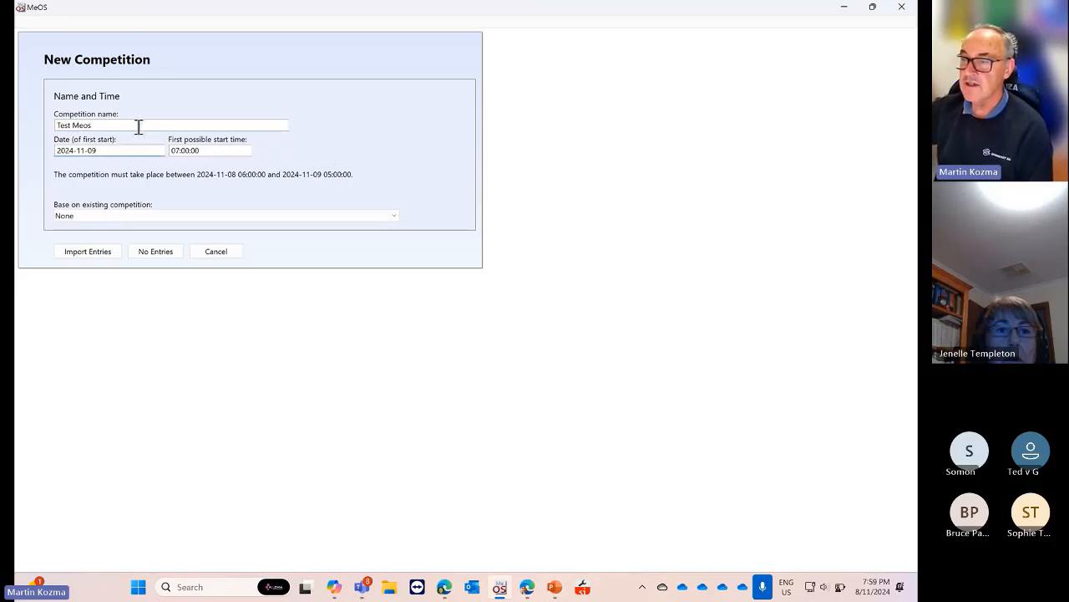
left_click(183, 150)
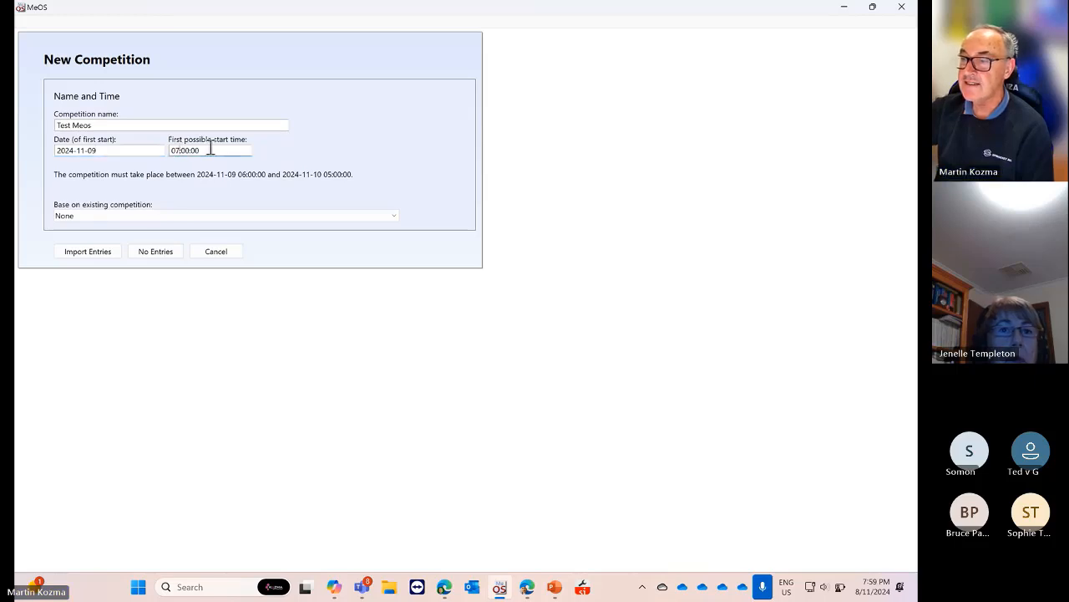
key("BackSpace")
type("9")
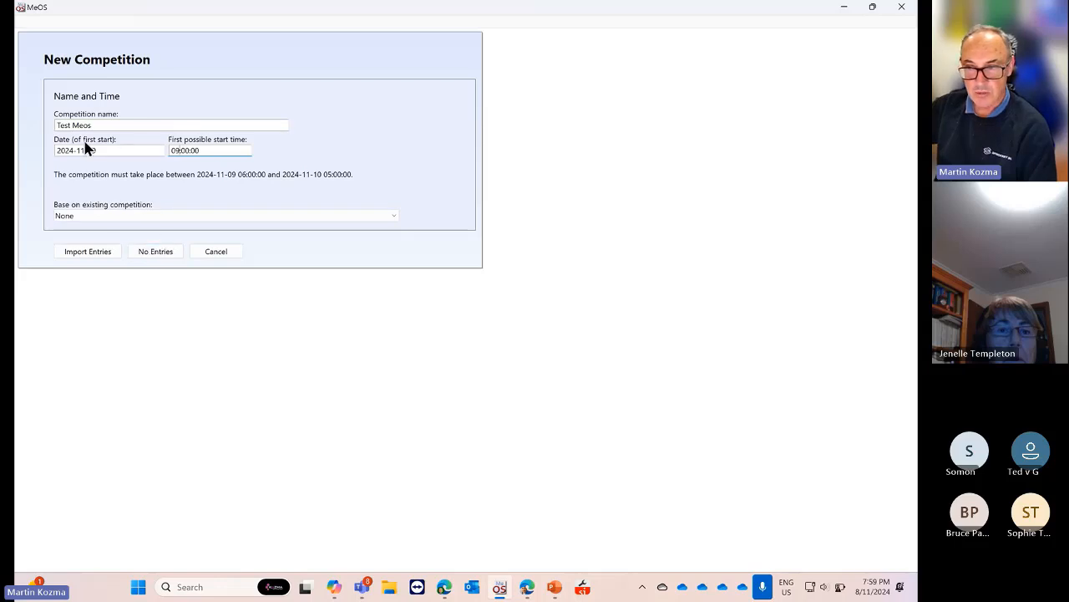
Create Test Meos with no entries as an Individual Competition
left_click(153, 257)
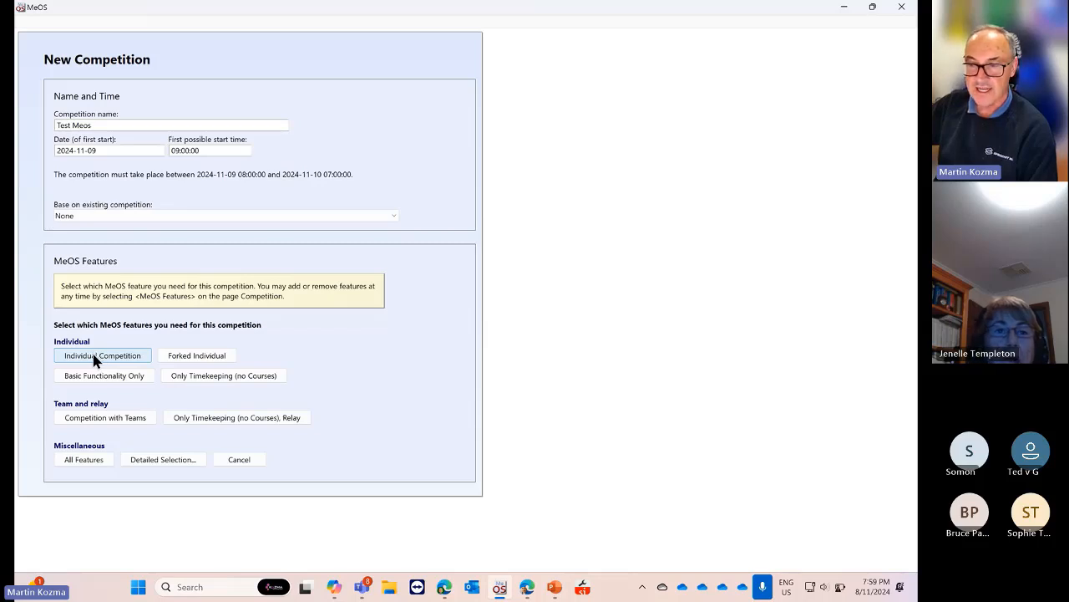
left_click(98, 358)
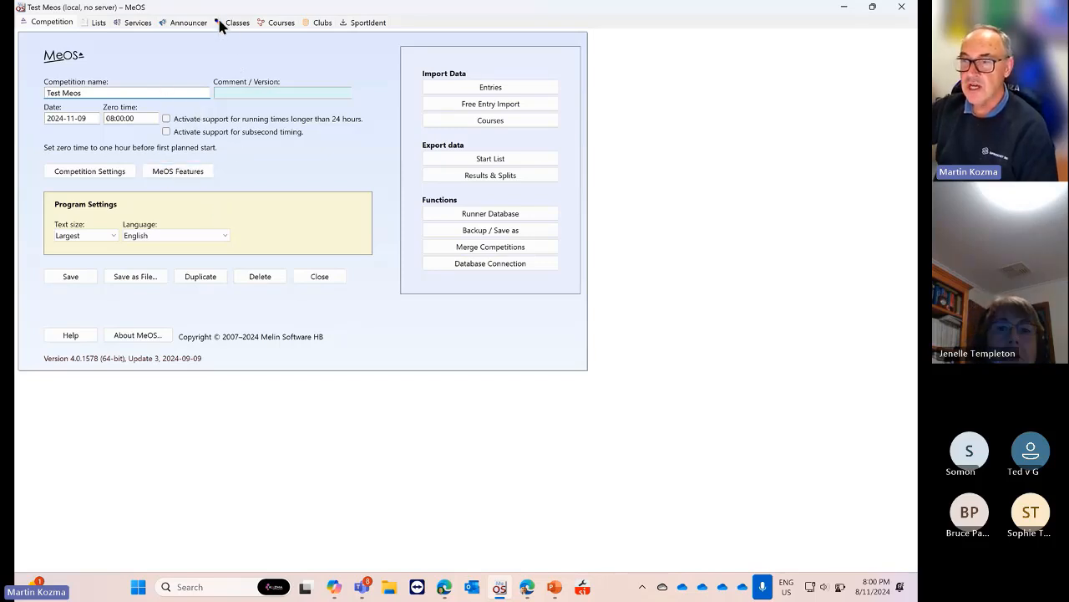
Save course A with controls 1,2,3,4 and a length of 1000 m
left_click(278, 25)
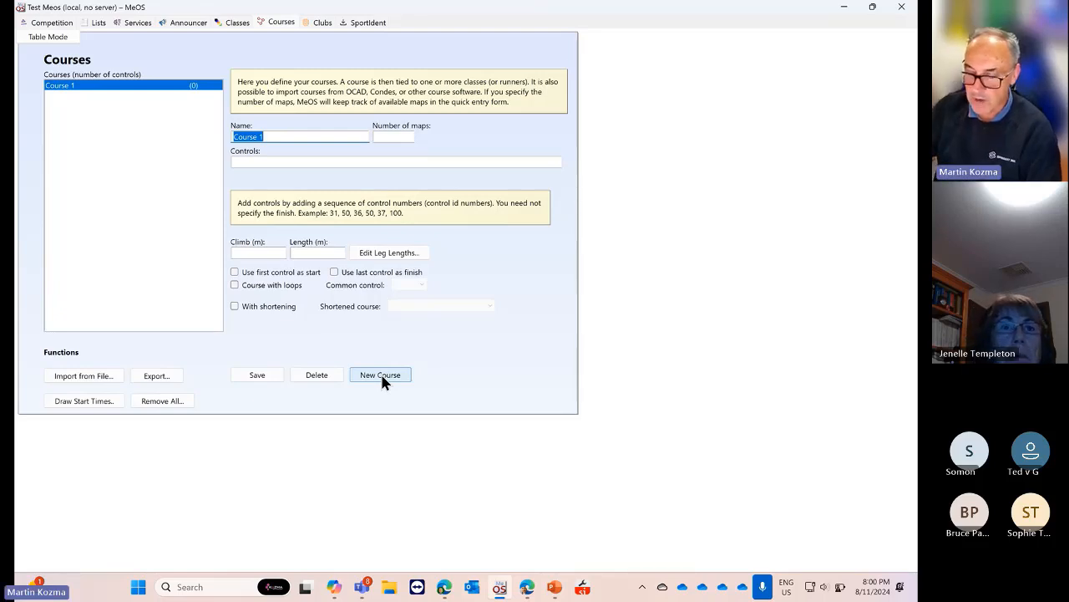
type("A")
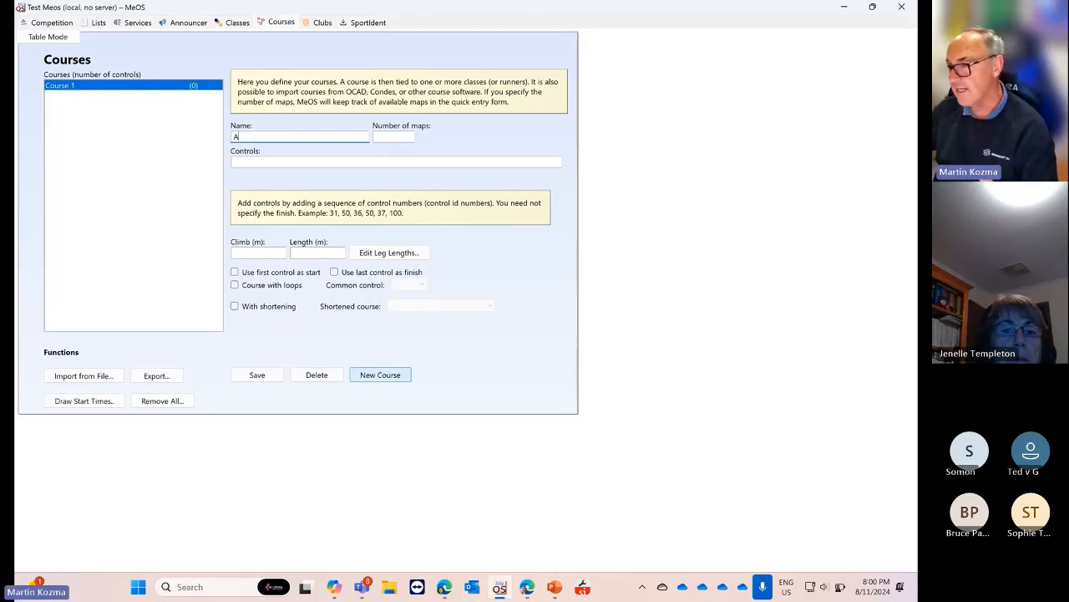
left_click(274, 162)
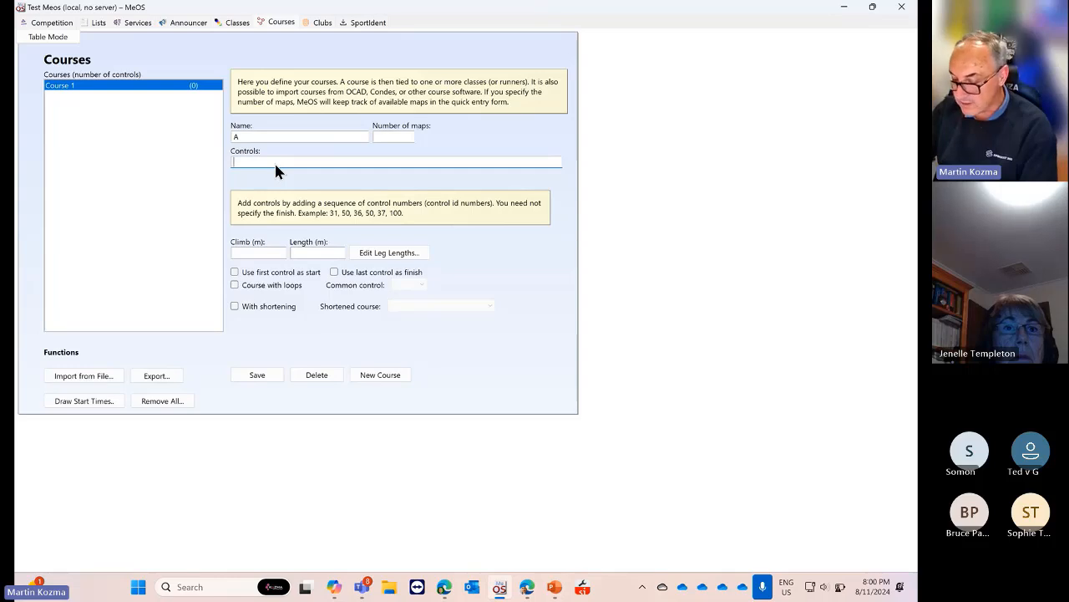
type("1,2,")
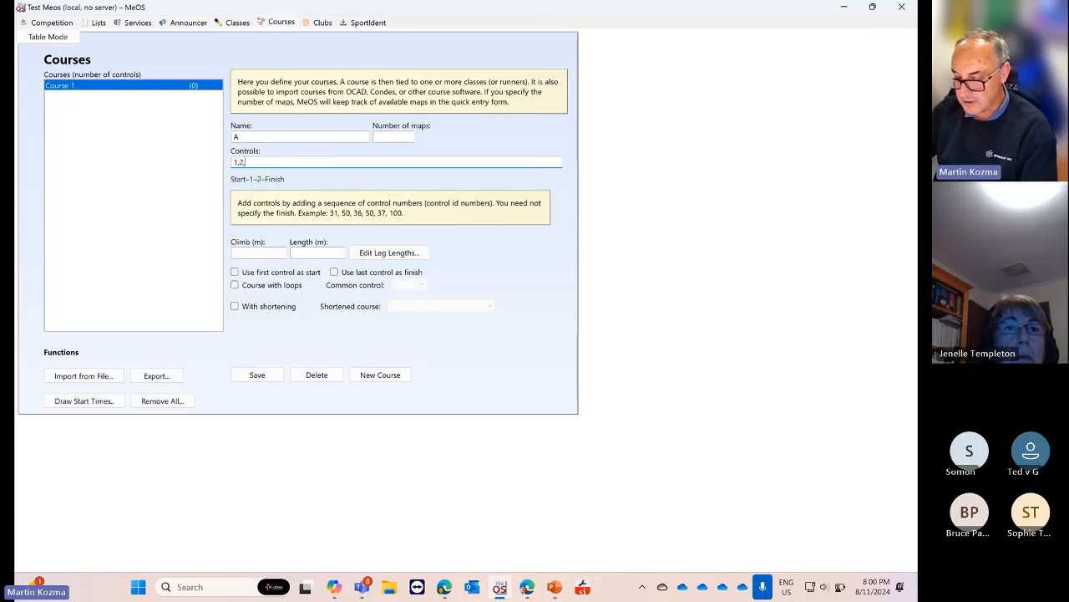
type("3,4")
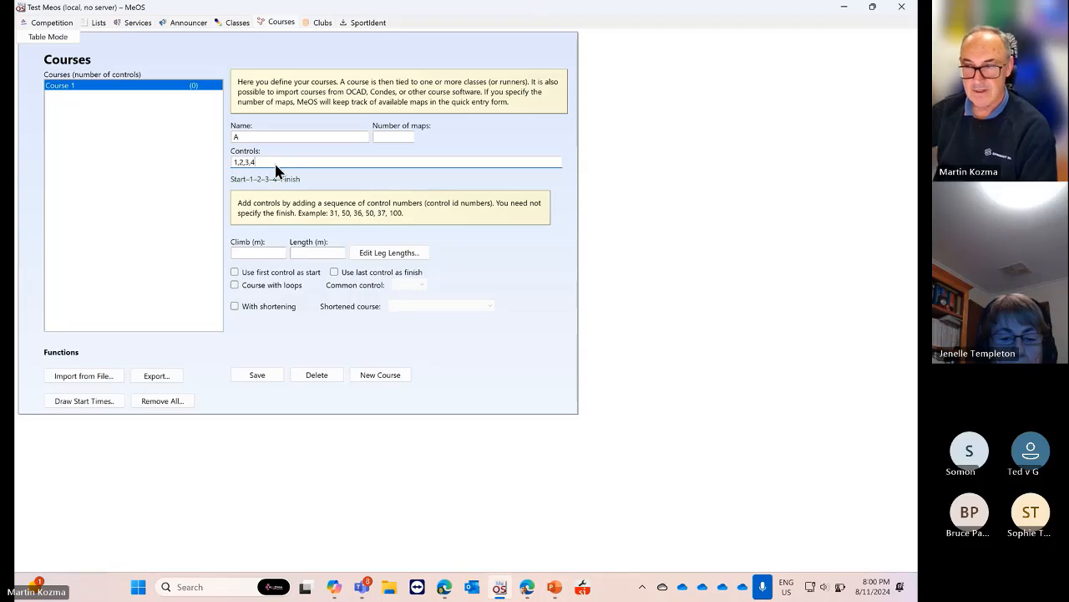
left_click(316, 251)
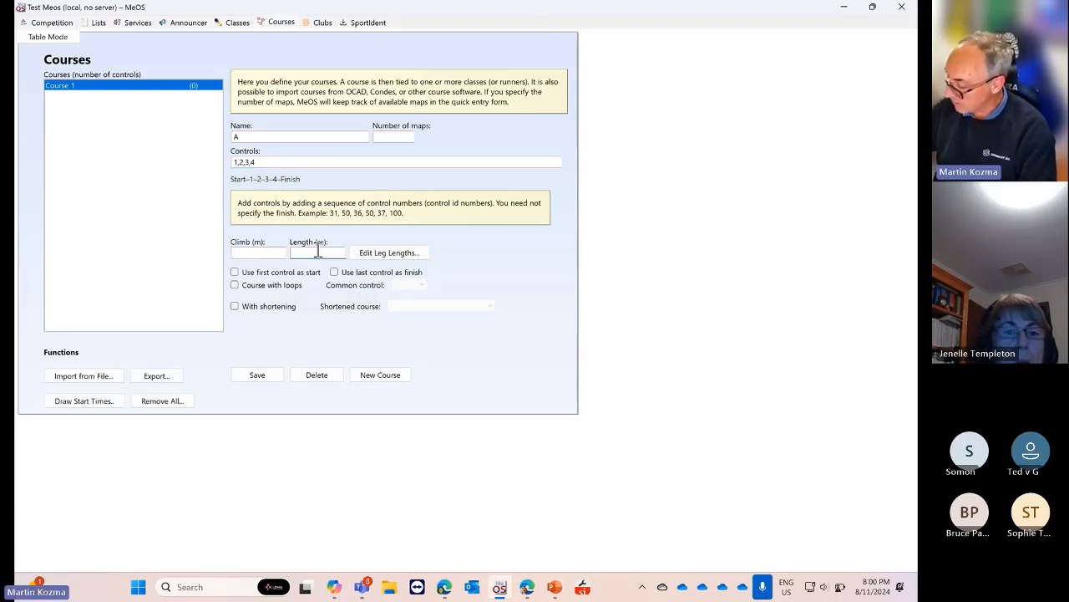
type("100")
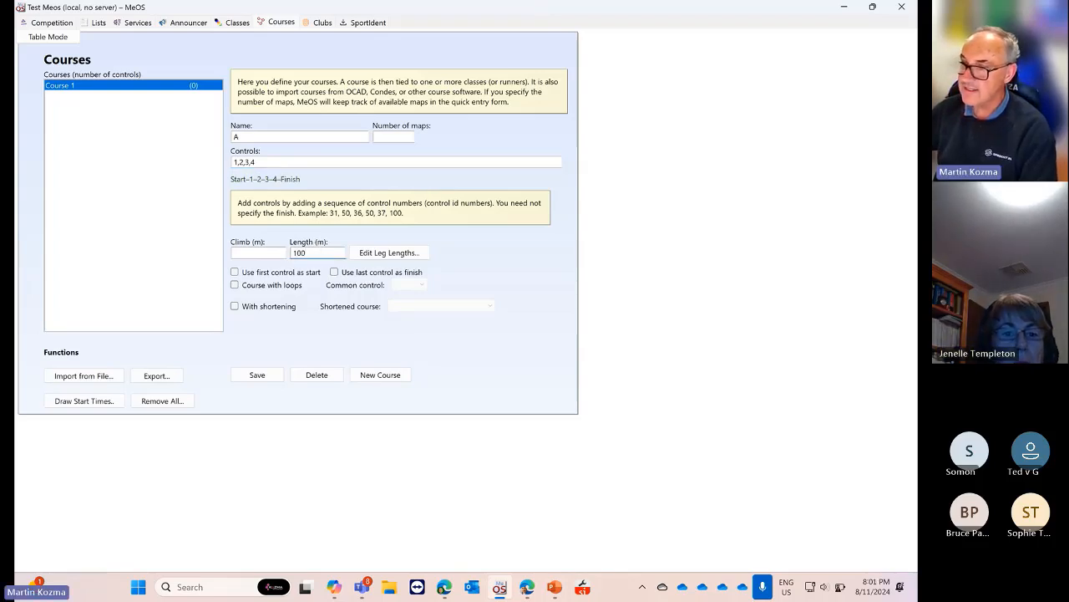
type("0")
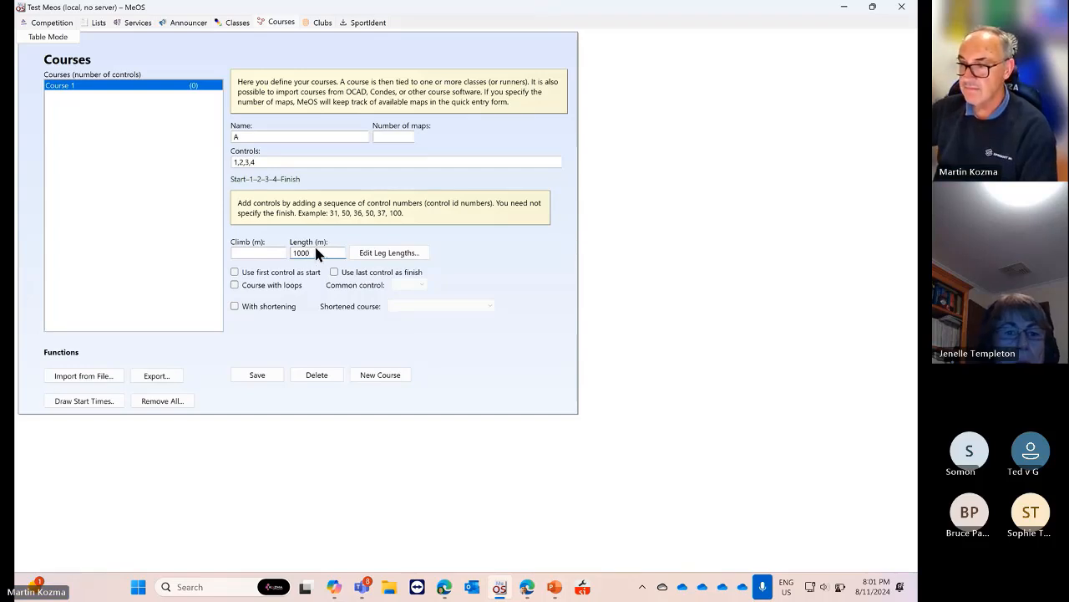
left_click(256, 377)
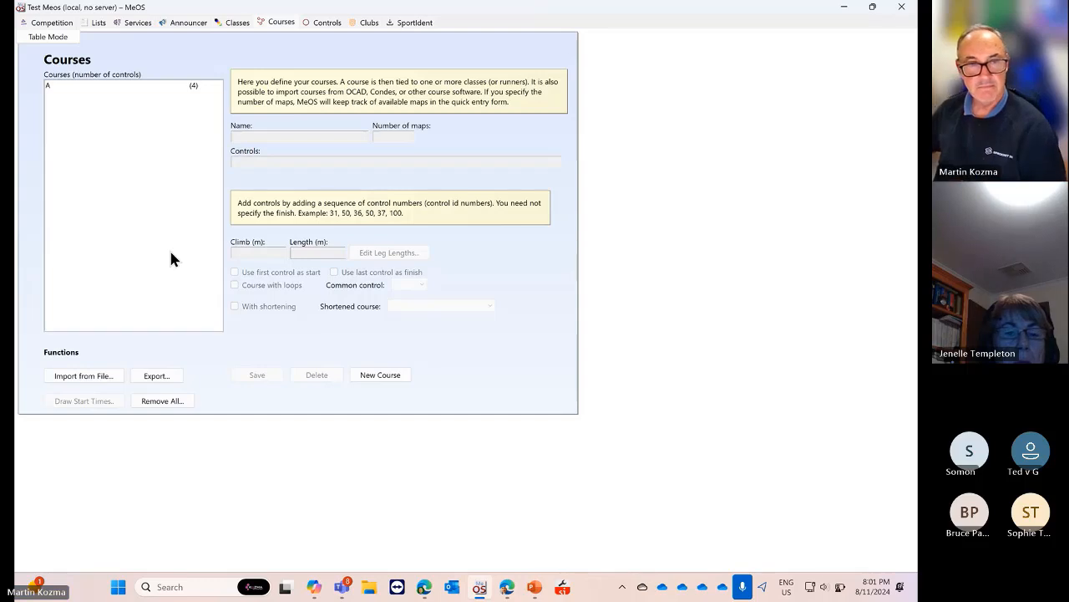
Add course B with controls 1,2,3 and a length of 800 m
left_click(48, 85)
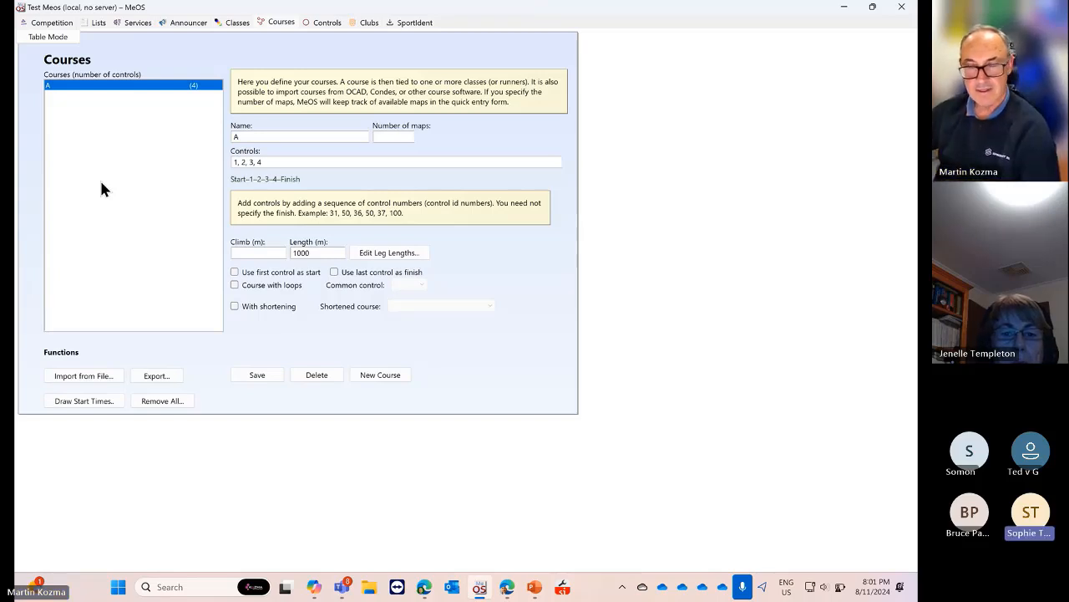
left_click(378, 374)
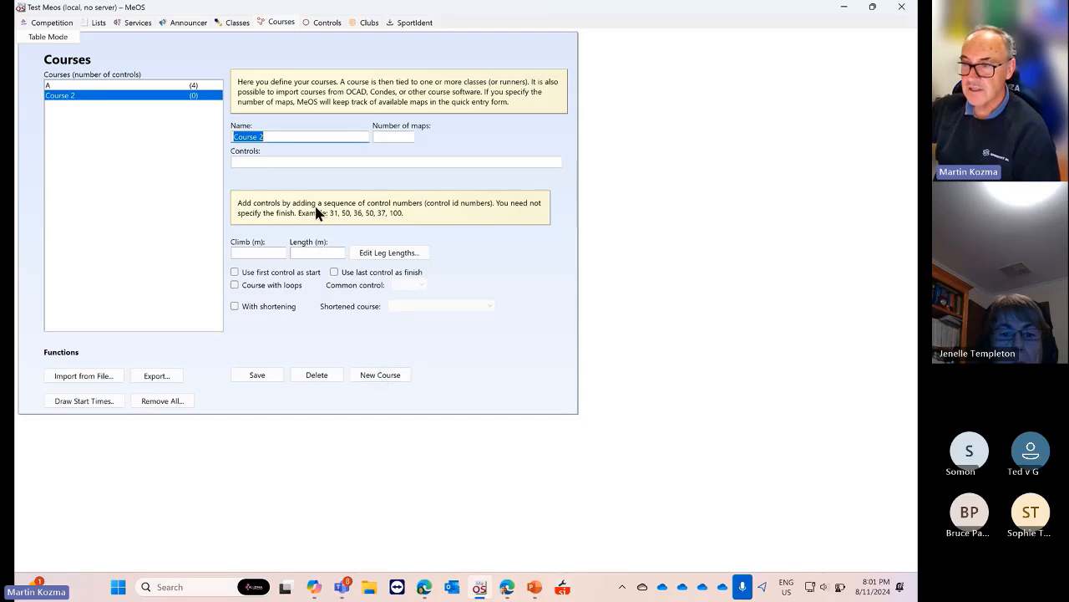
type("B")
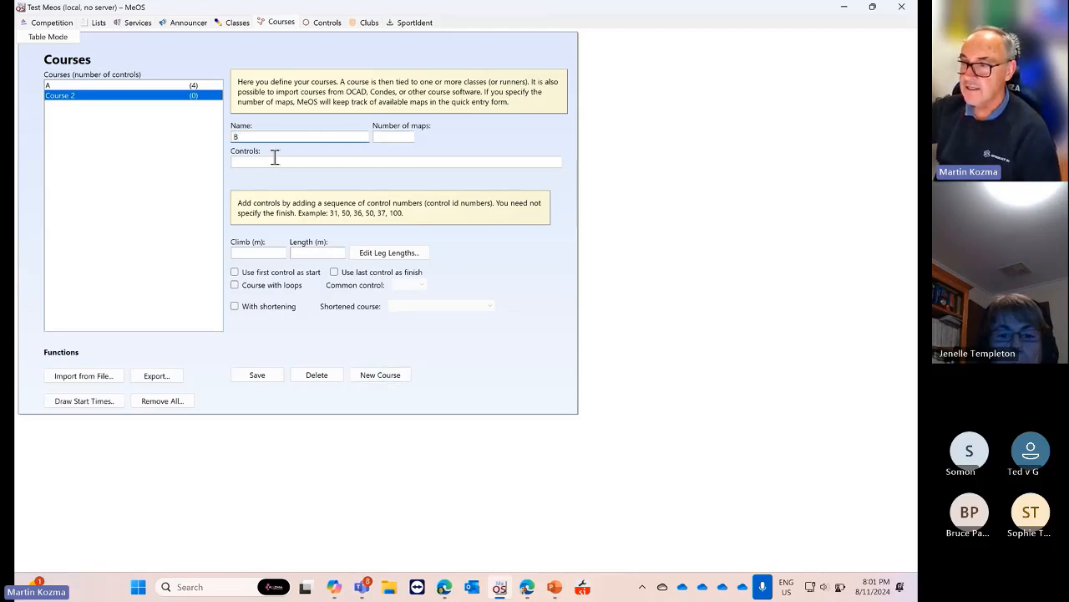
left_click(274, 159)
type("1,2,3")
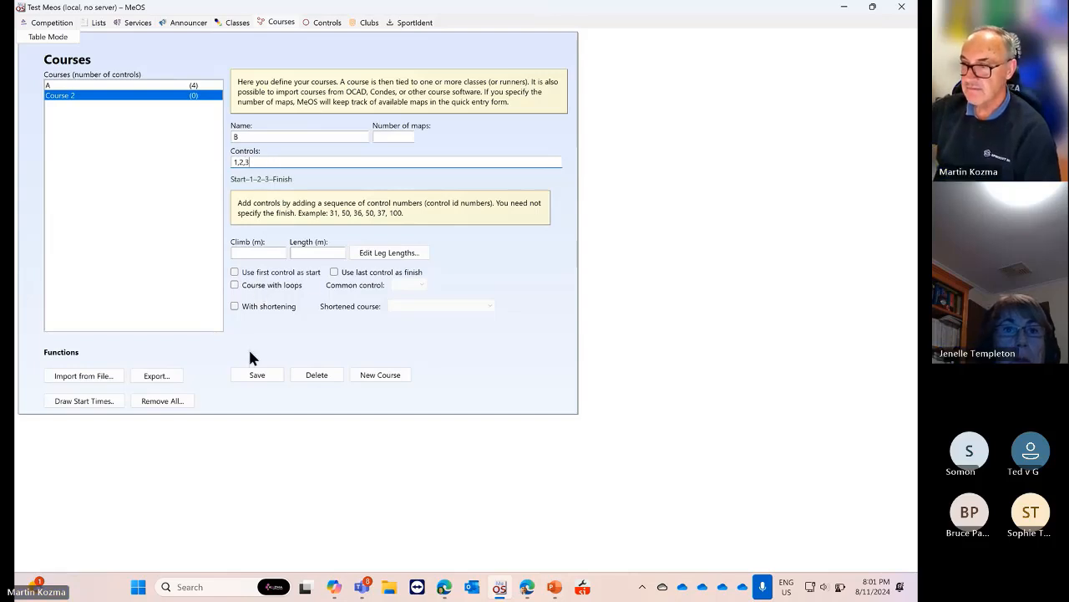
left_click(318, 253)
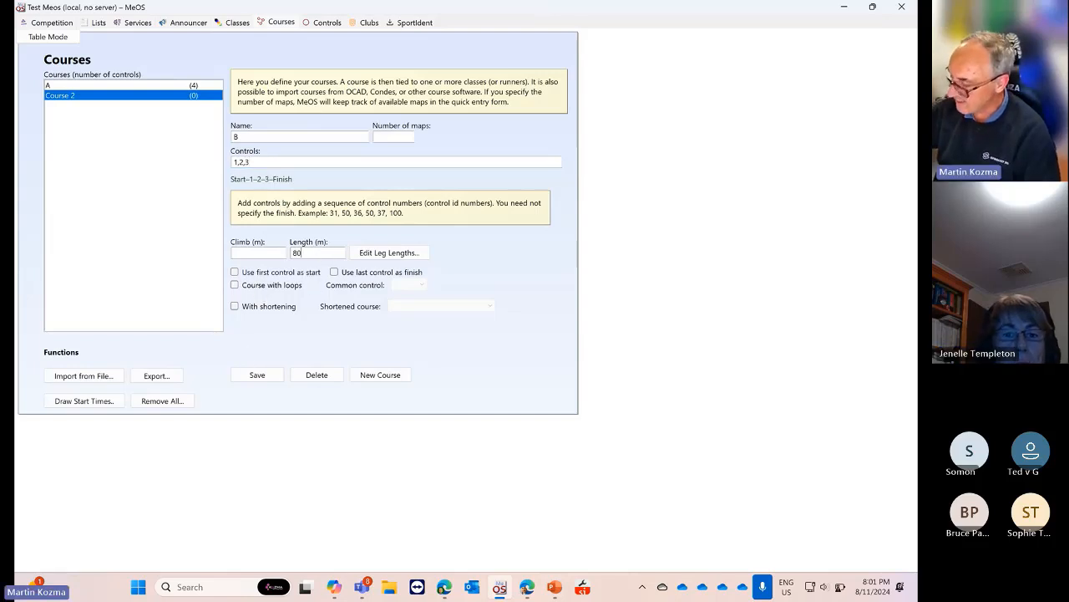
type("800")
left_click(256, 375)
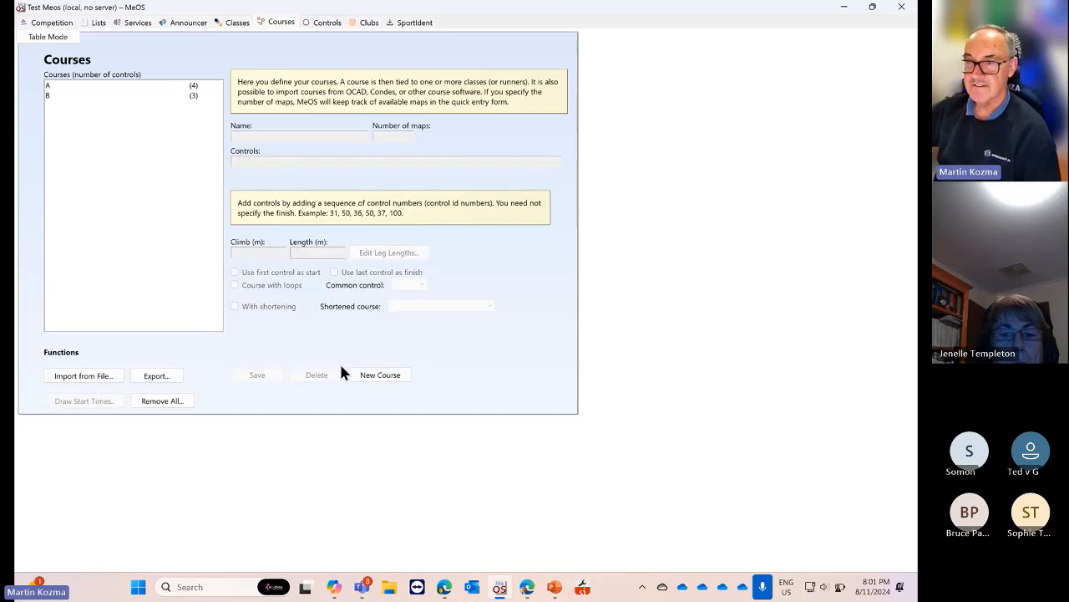
Add course C with controls 1,2 and check the saved course list
left_click(47, 87)
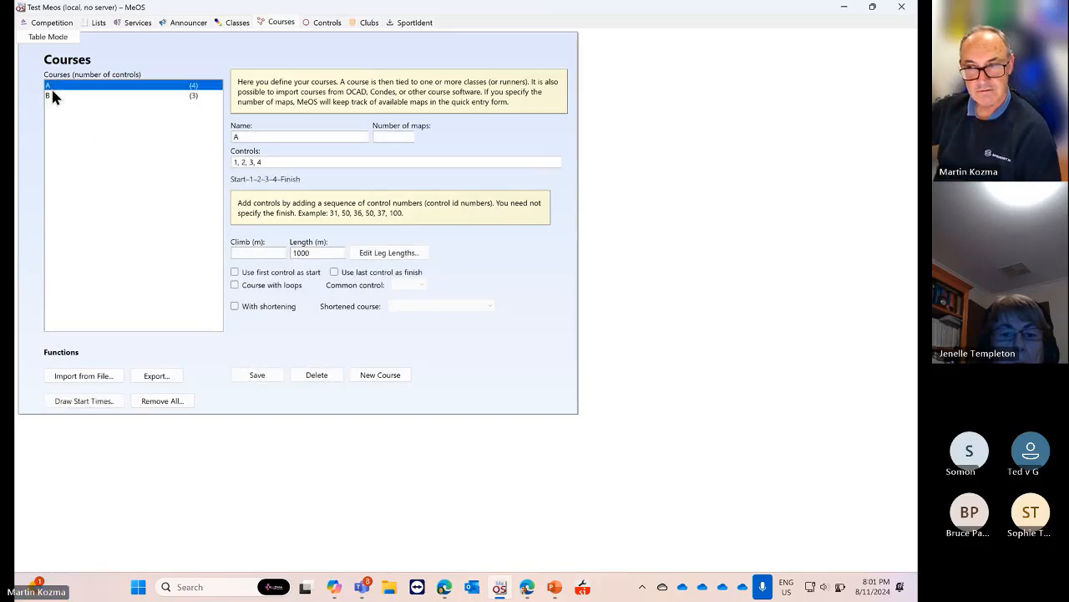
left_click(380, 375)
type("C")
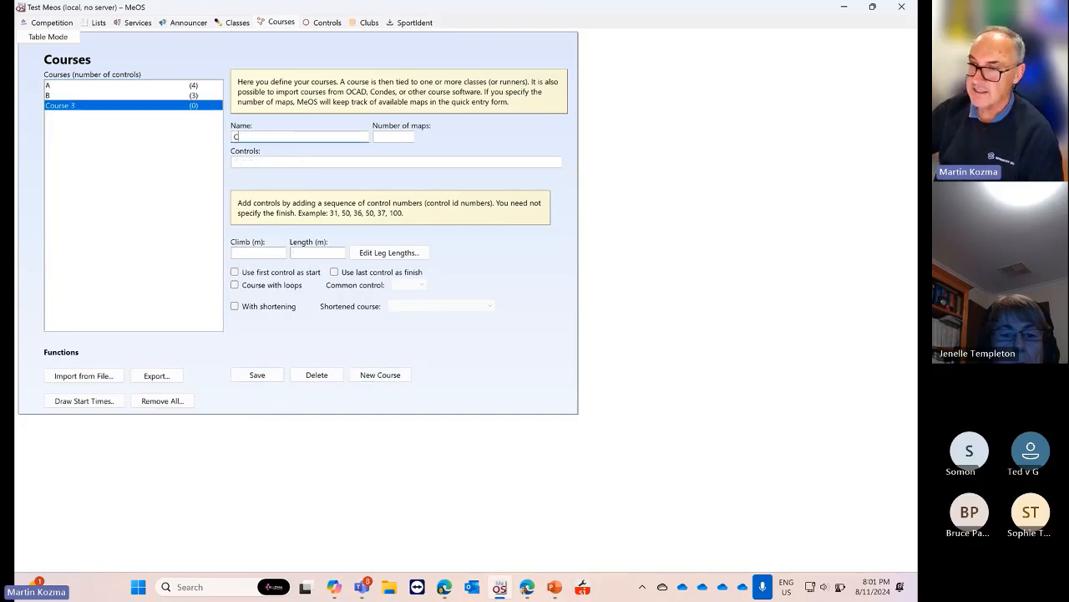
left_click(277, 160)
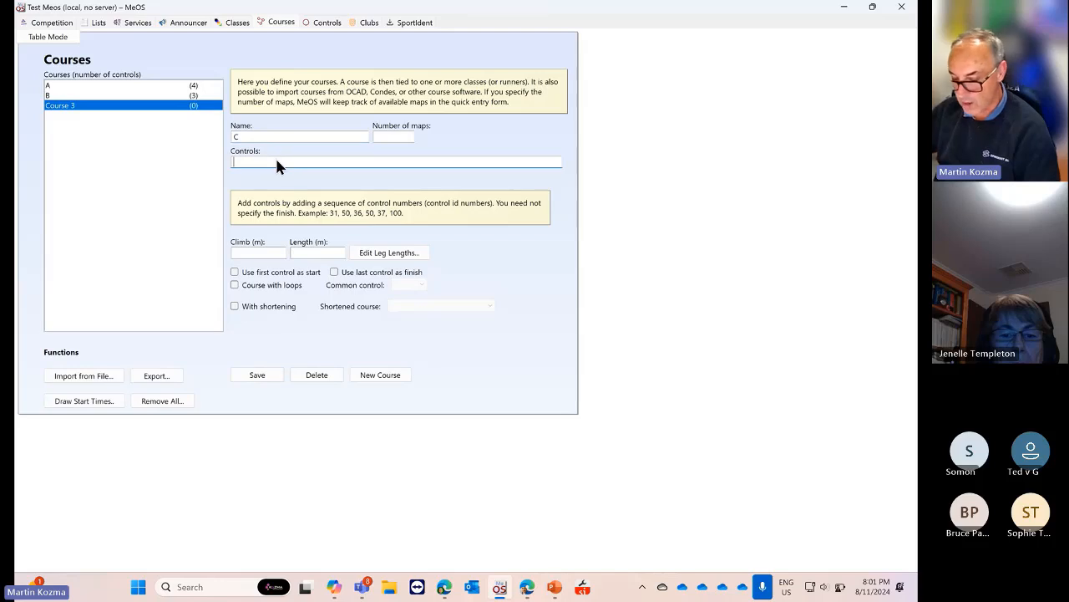
type("1,2")
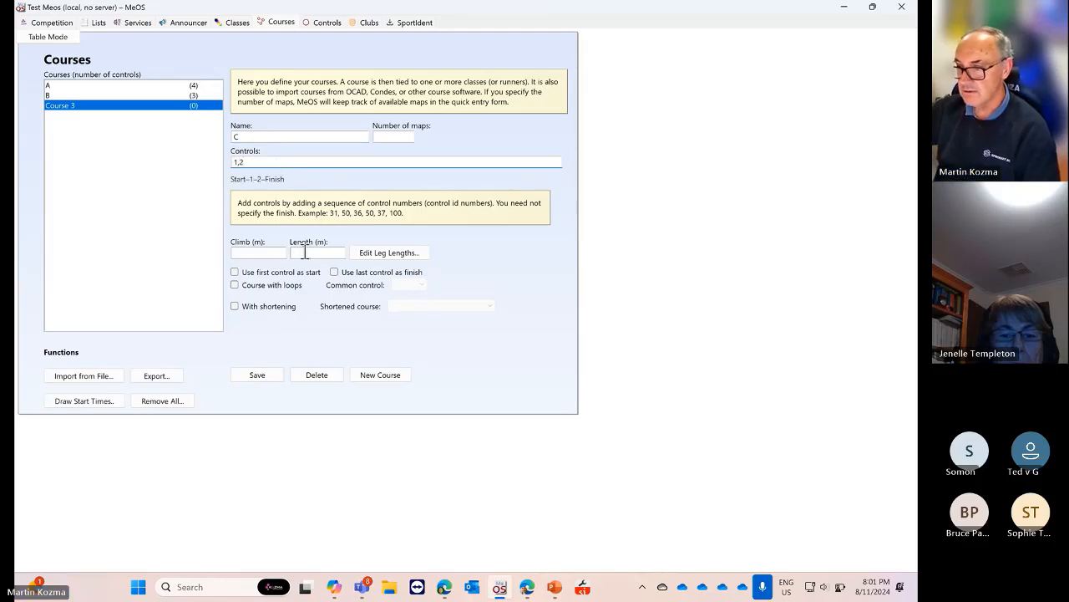
left_click(257, 375)
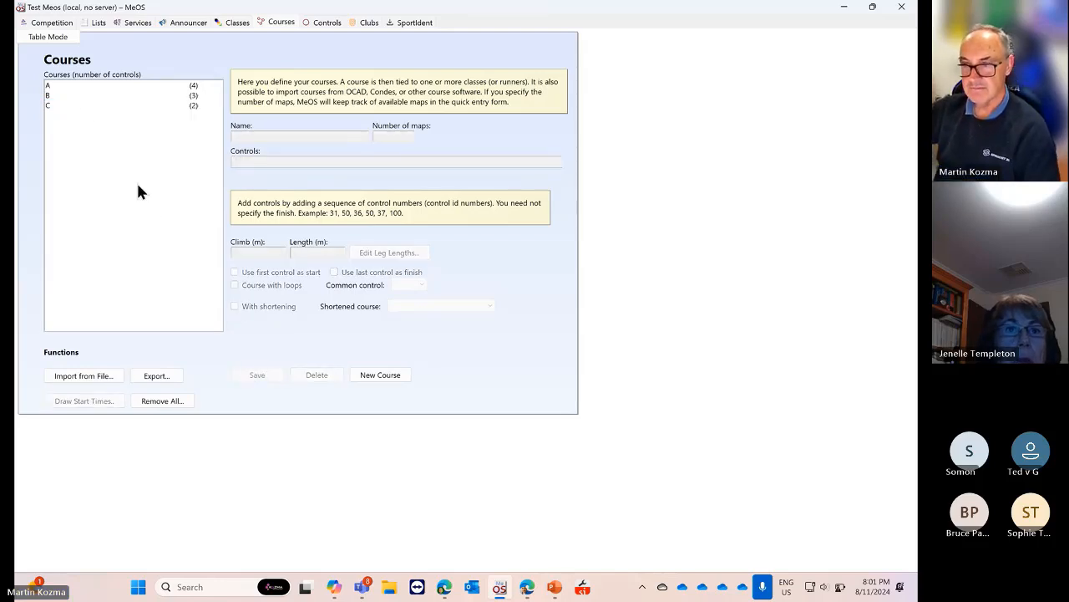
left_click(69, 88)
left_click(83, 106)
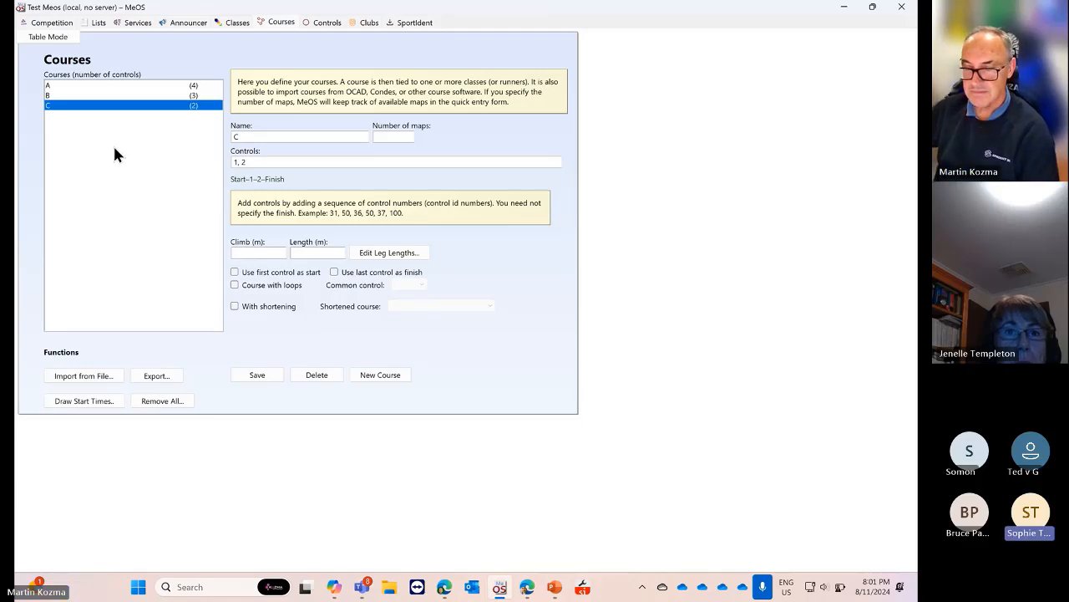
Create class CAT on course A
left_click(238, 28)
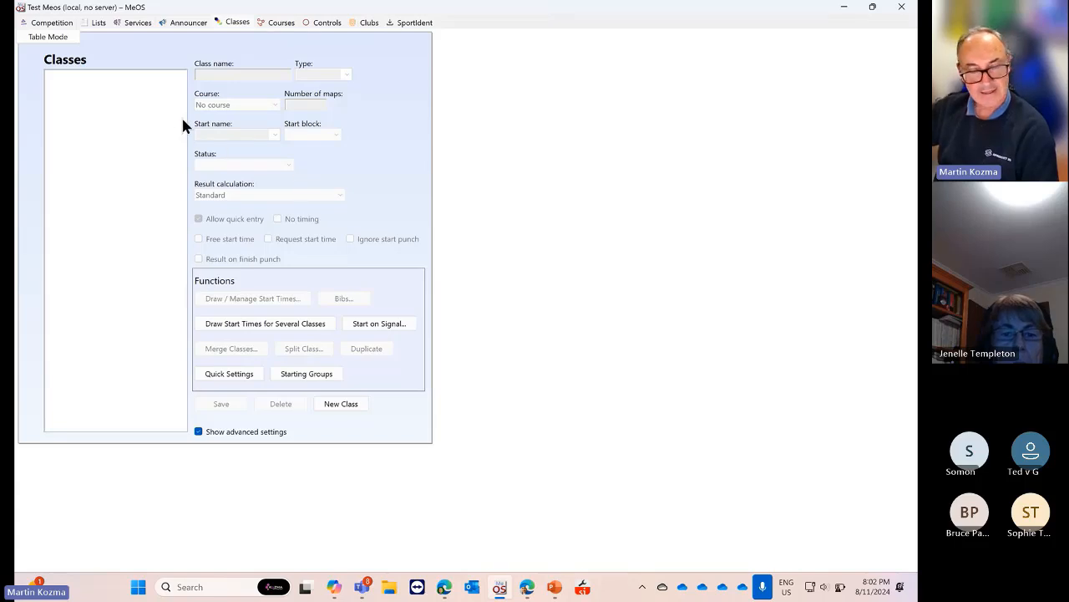
left_click(340, 405)
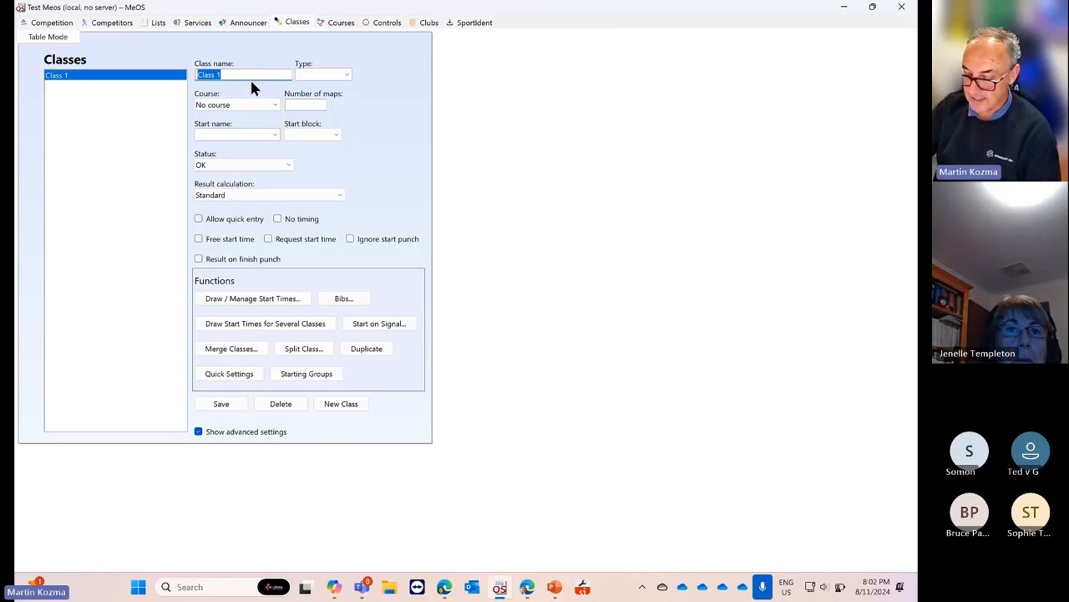
type("CAT")
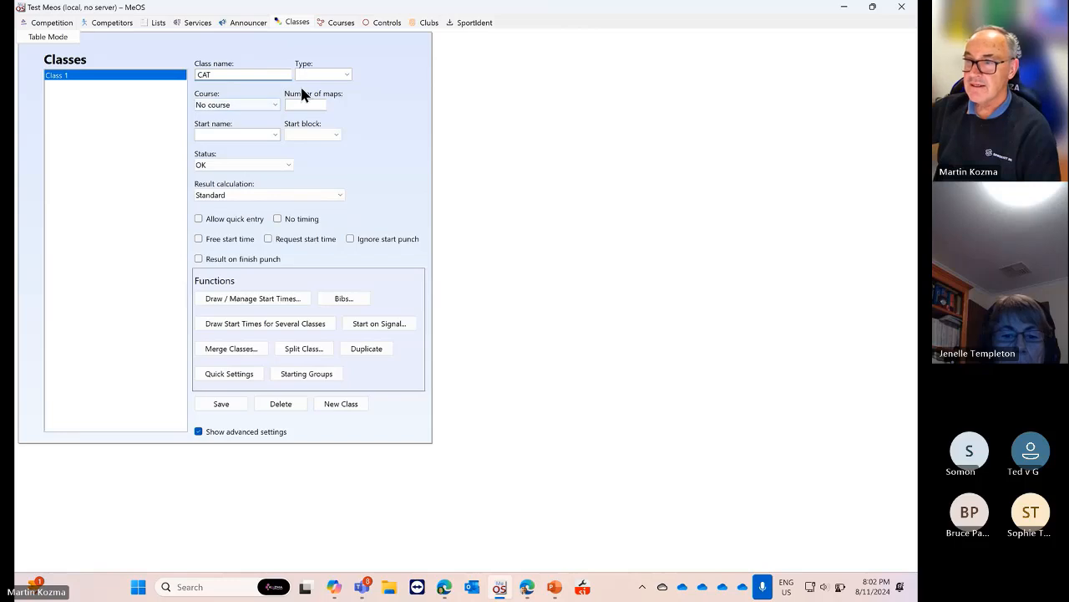
left_click(272, 107)
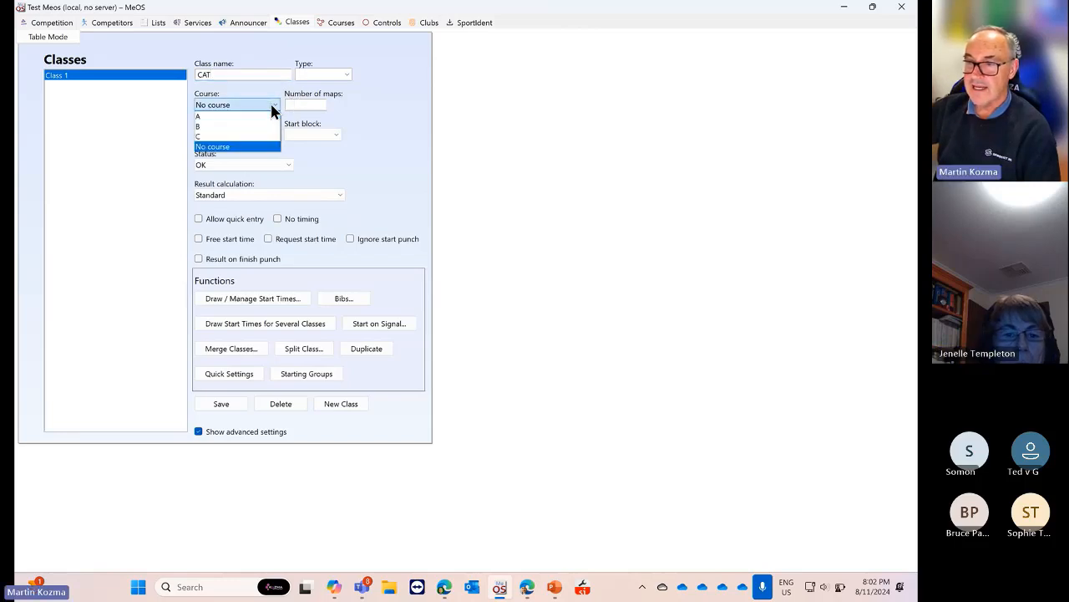
left_click(241, 117)
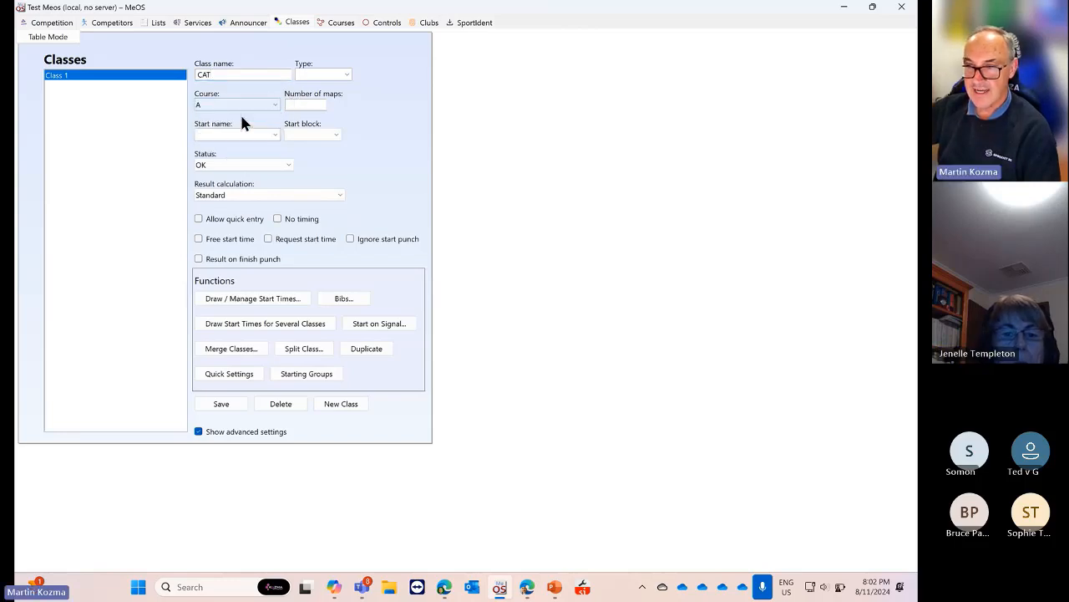
left_click(221, 405)
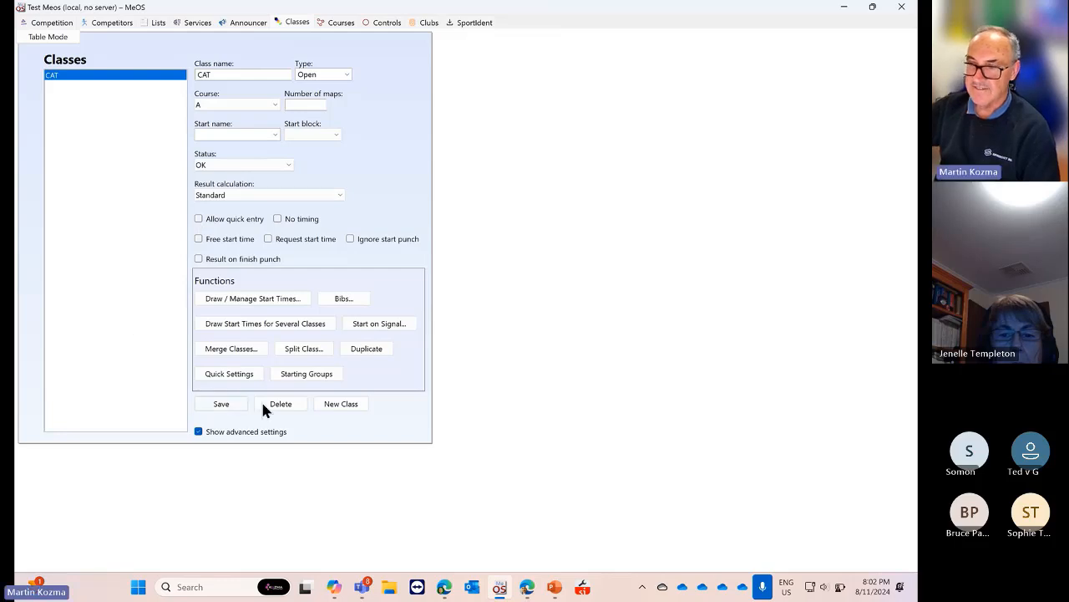
Create class TIGER on course B and review both classes
left_click(339, 404)
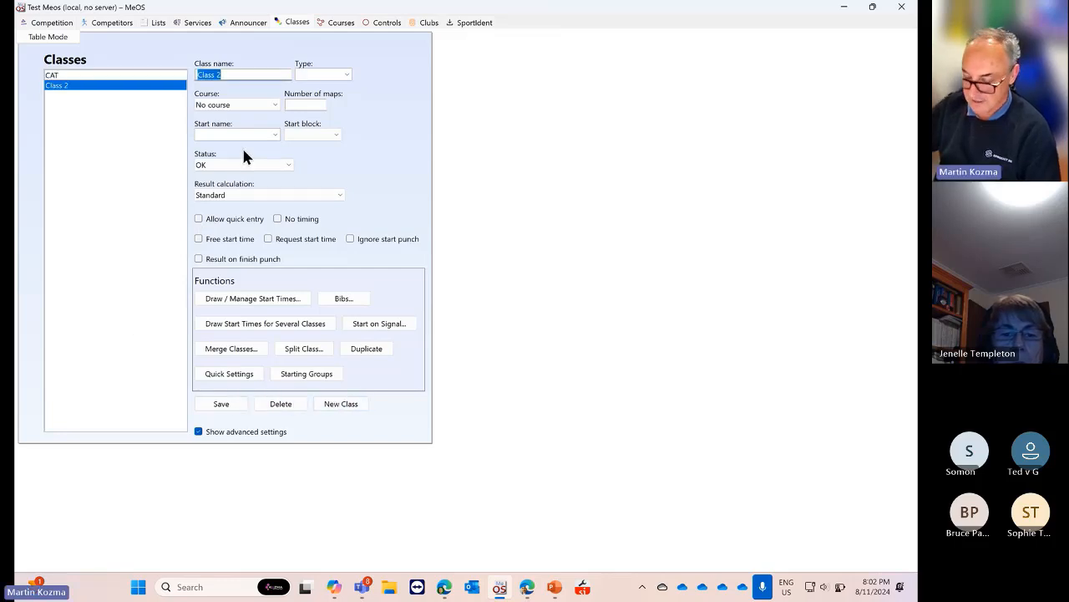
type("TIGER")
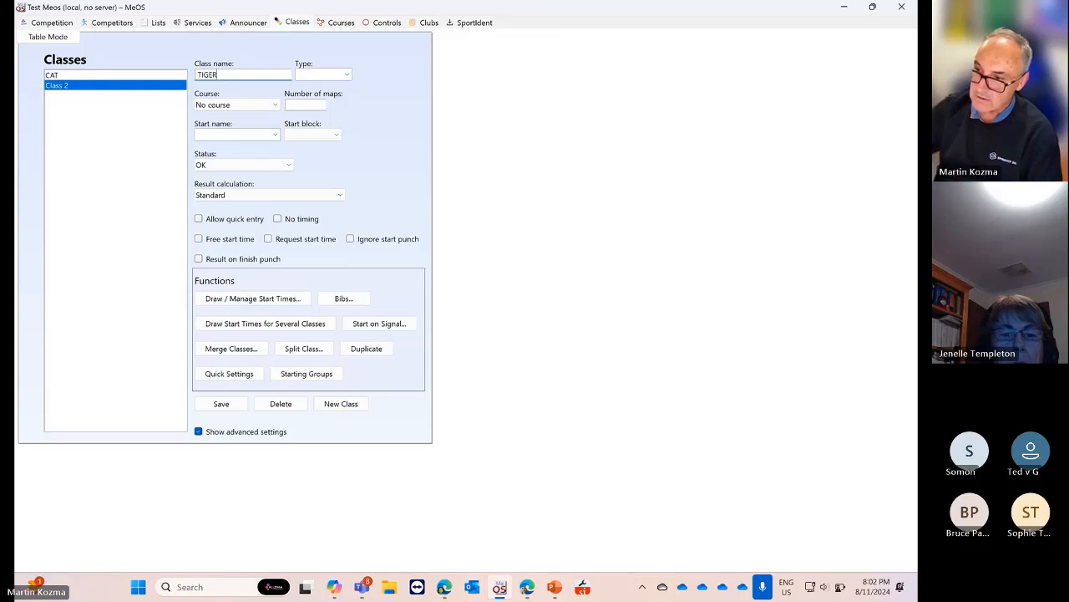
left_click(276, 105)
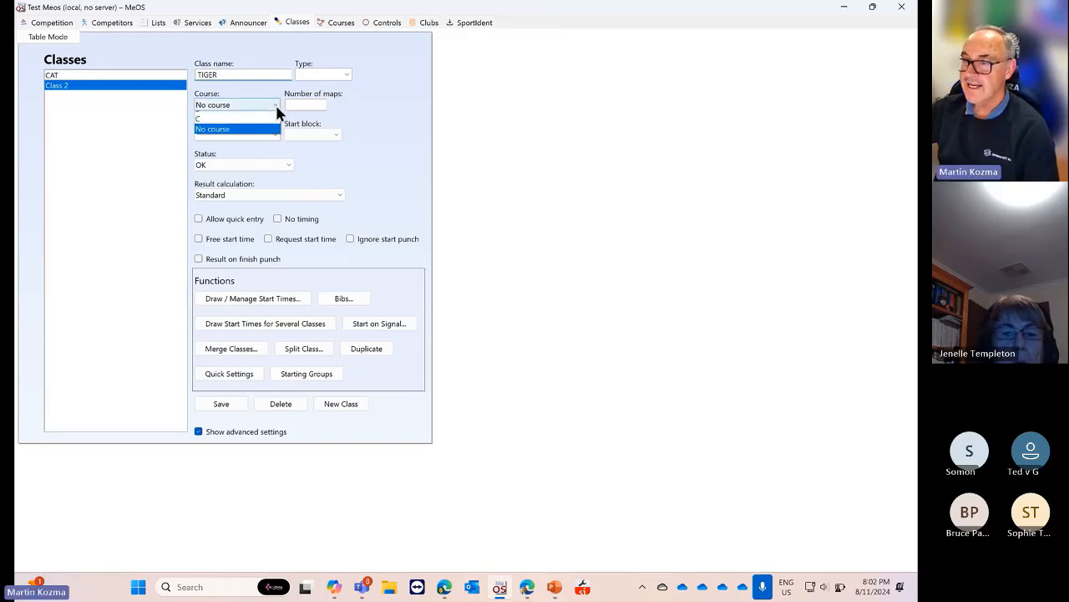
left_click(240, 127)
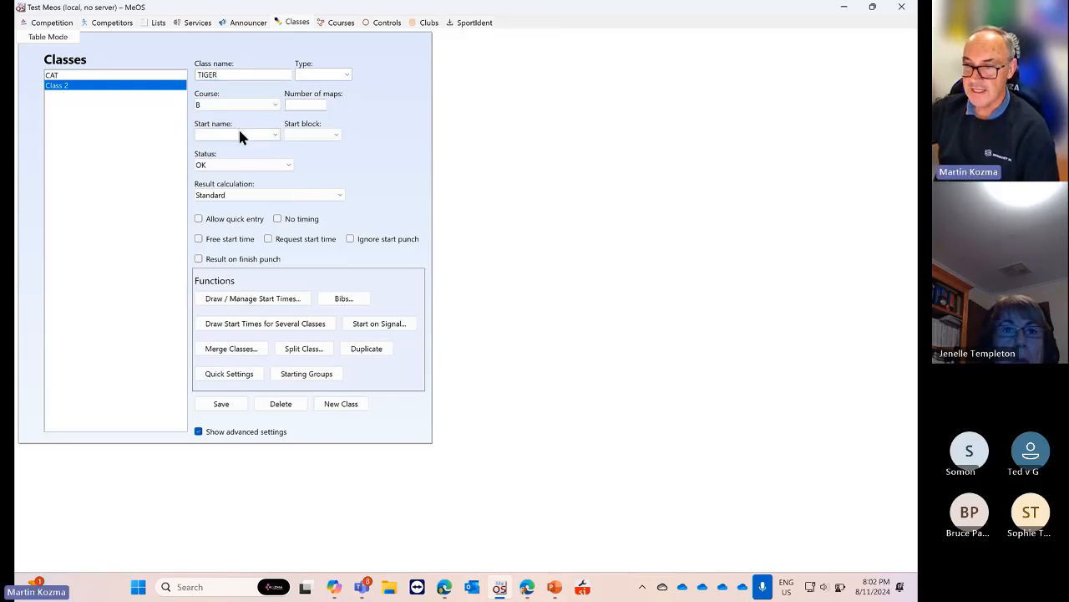
left_click(221, 404)
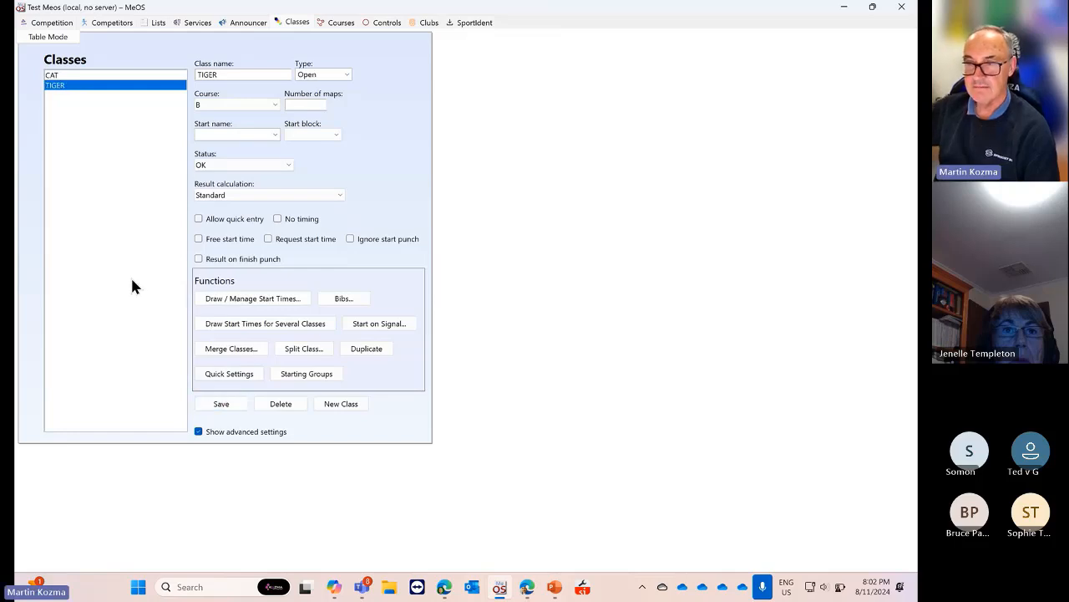
left_click(102, 76)
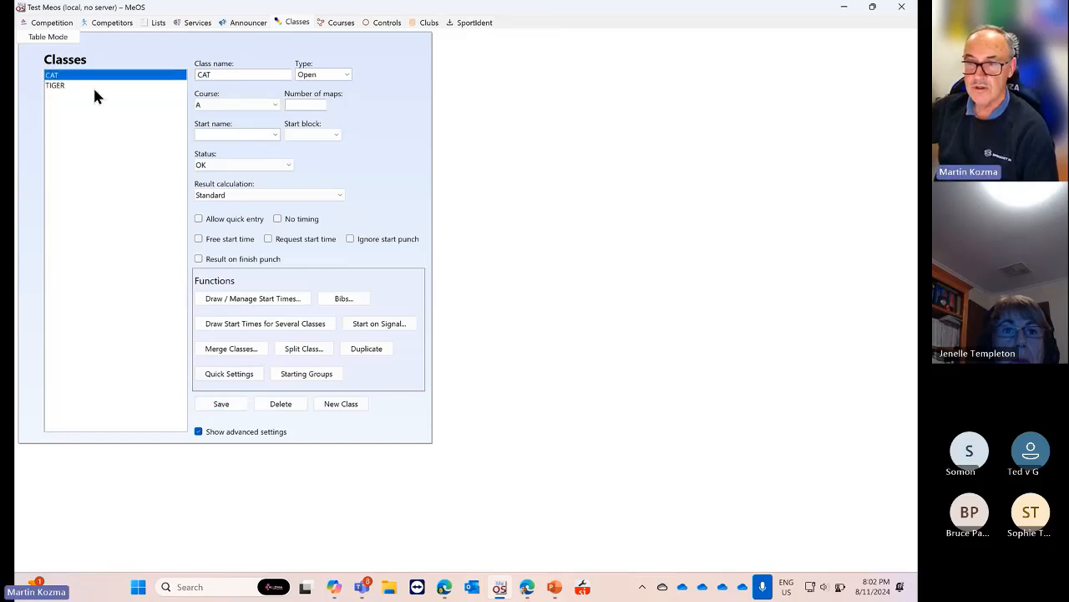
left_click(90, 85)
left_click(88, 76)
left_click(89, 86)
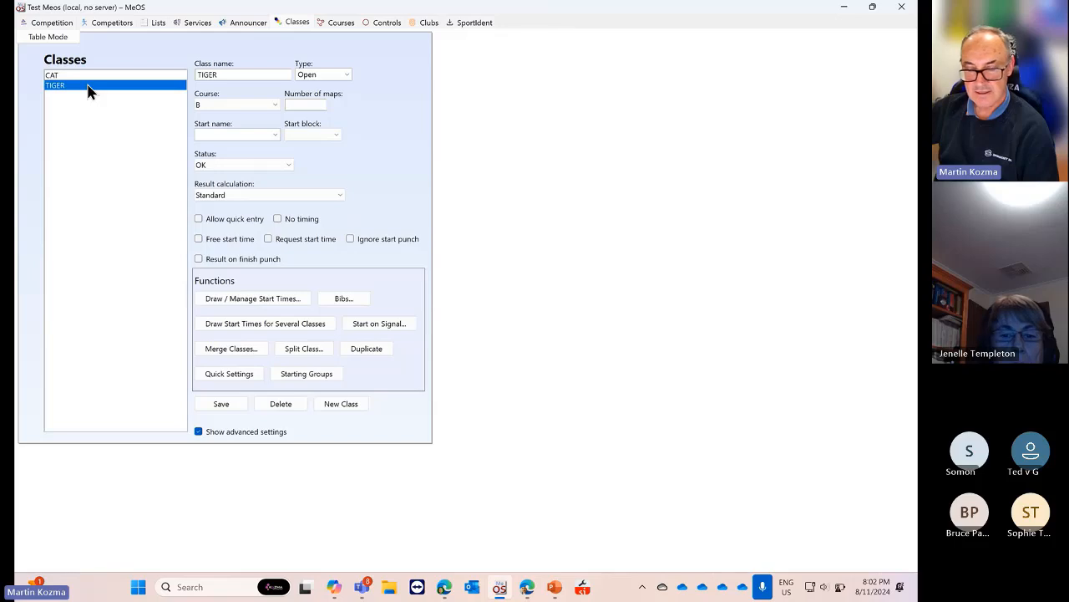
Create class Eagle on course C
left_click(340, 406)
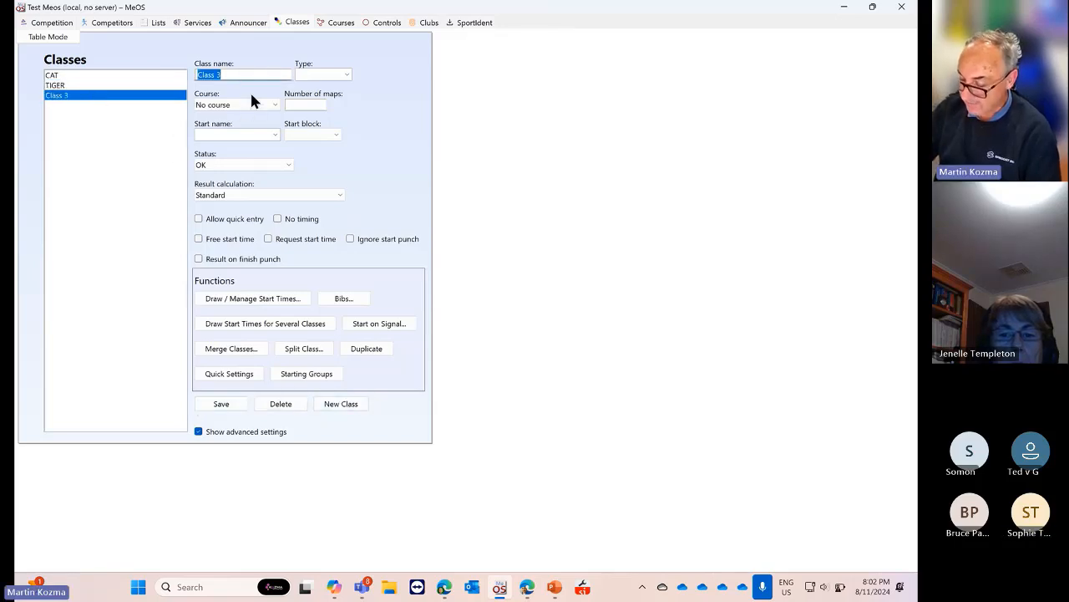
type("Eagle")
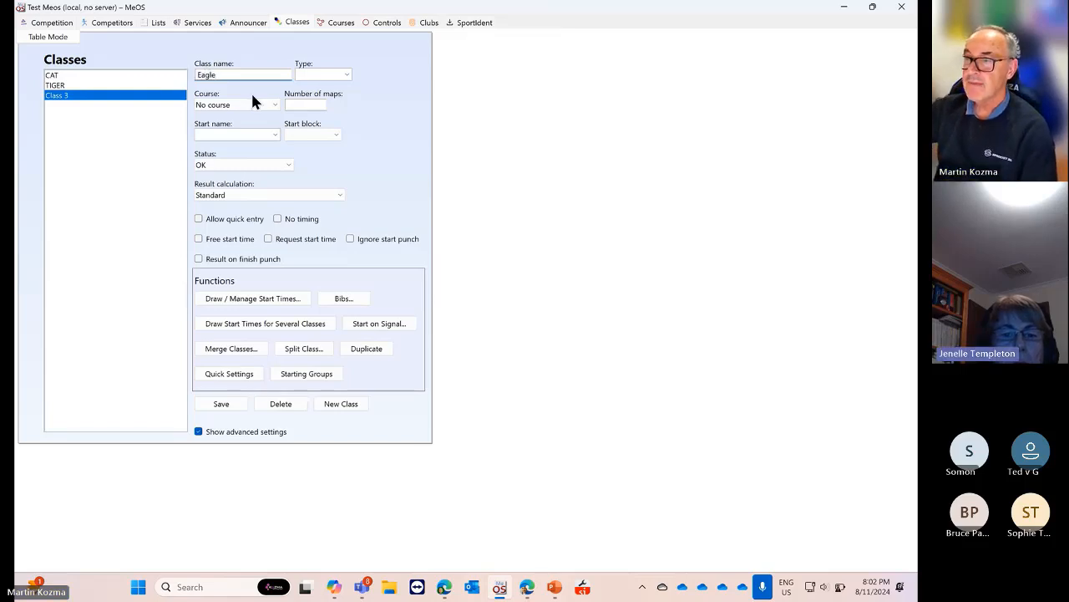
left_click(274, 105)
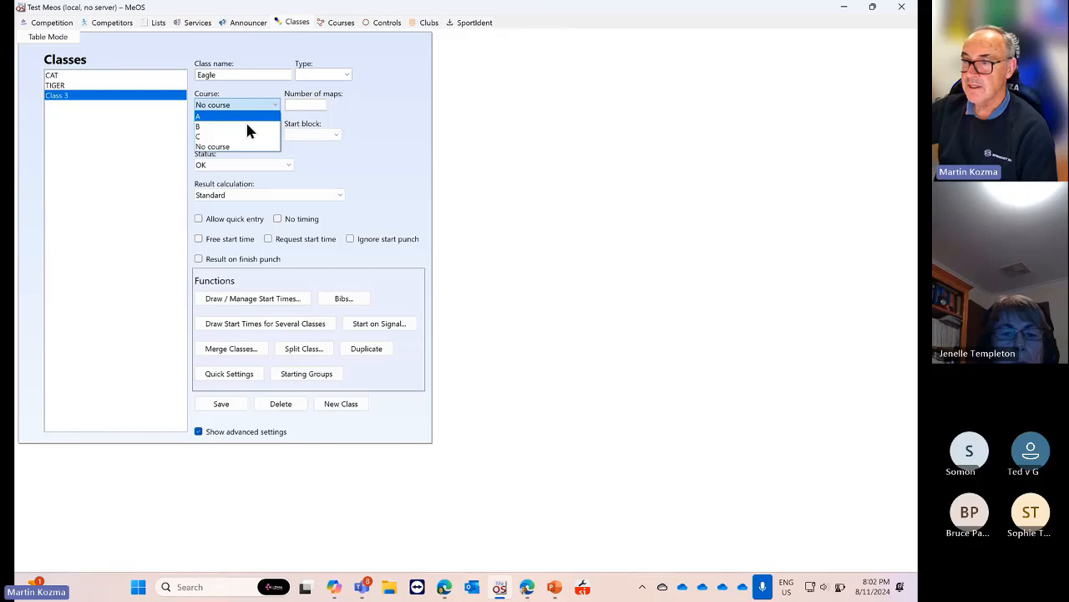
left_click(236, 136)
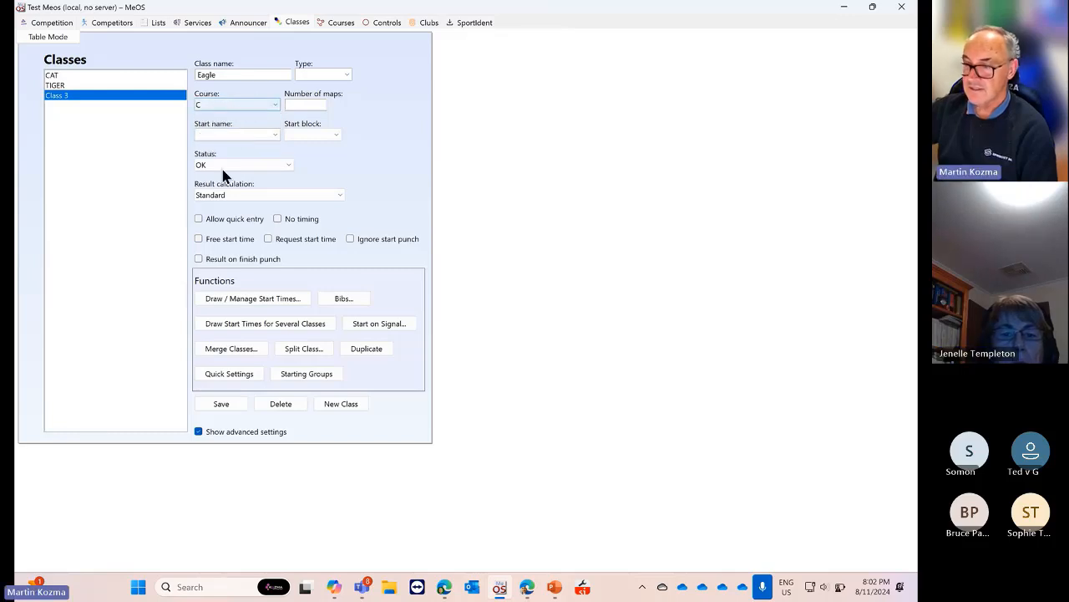
left_click(221, 404)
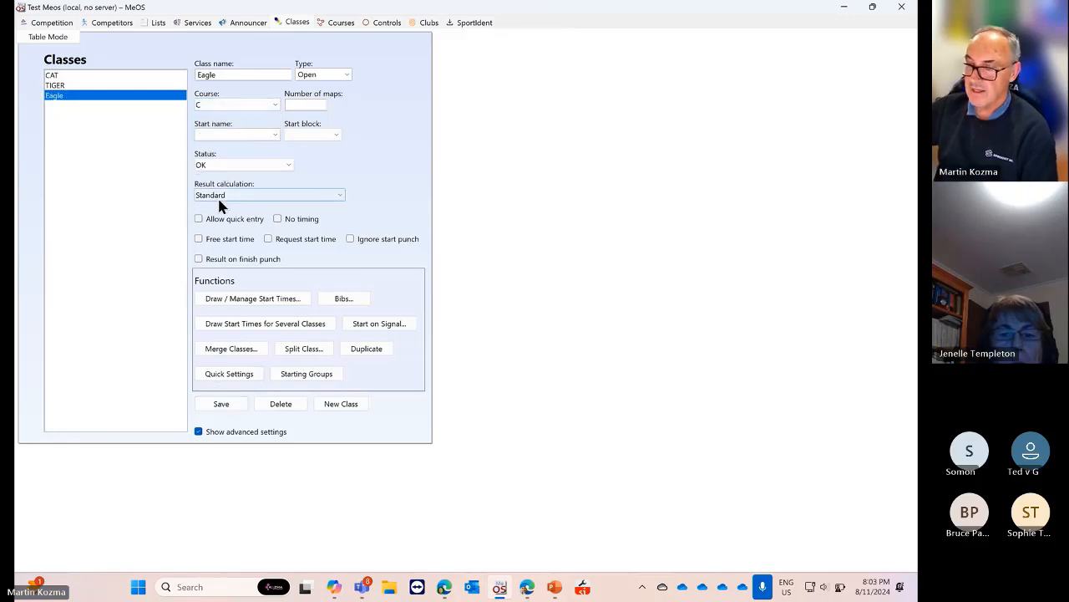
Create class Fish on course B and review all four classes
left_click(338, 404)
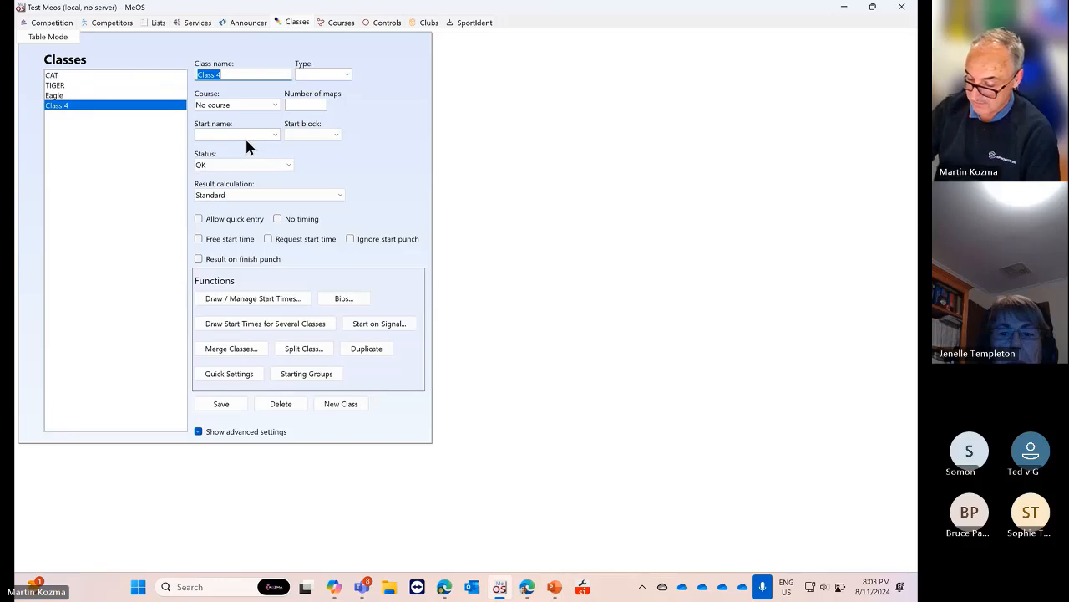
type("Fish")
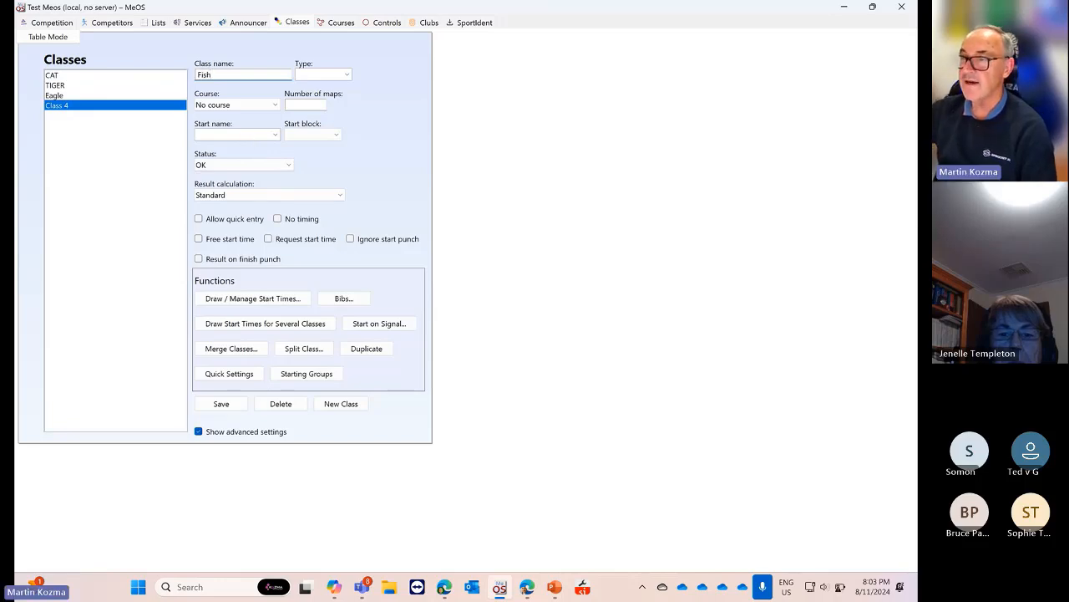
left_click(274, 104)
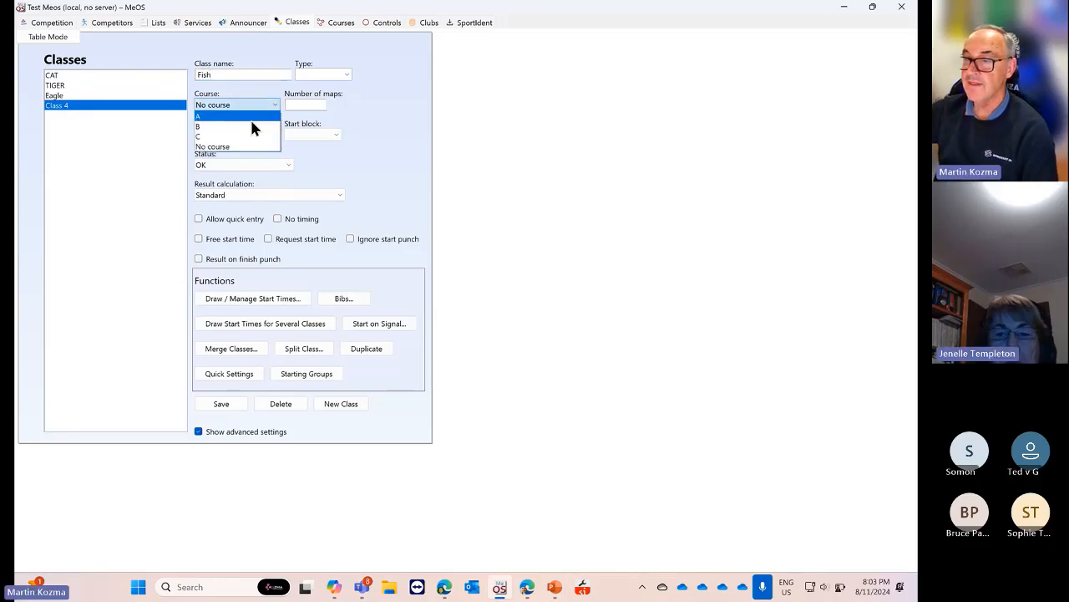
left_click(251, 124)
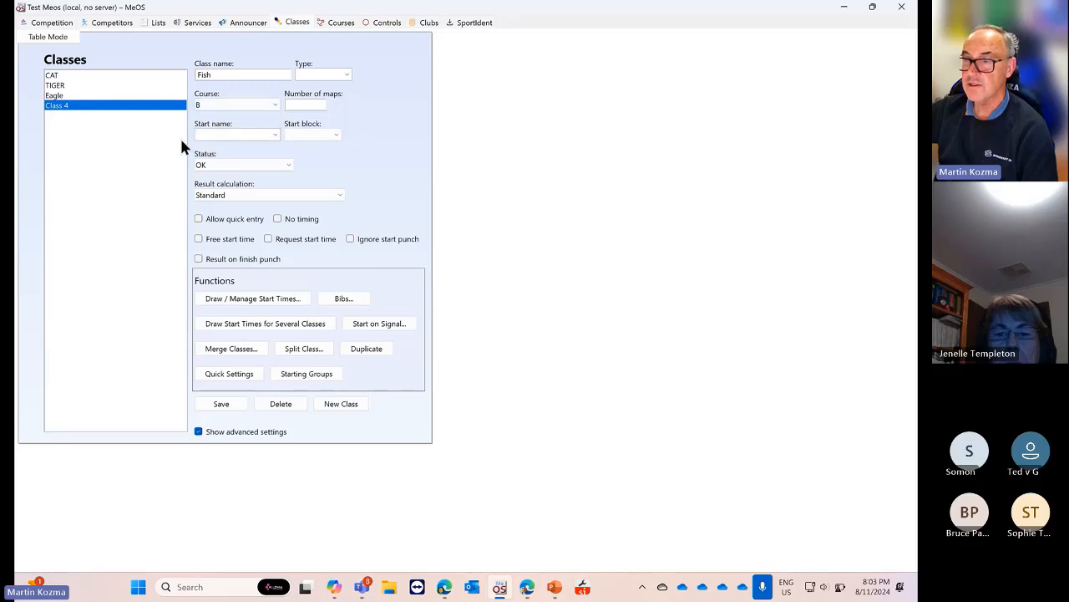
left_click(221, 403)
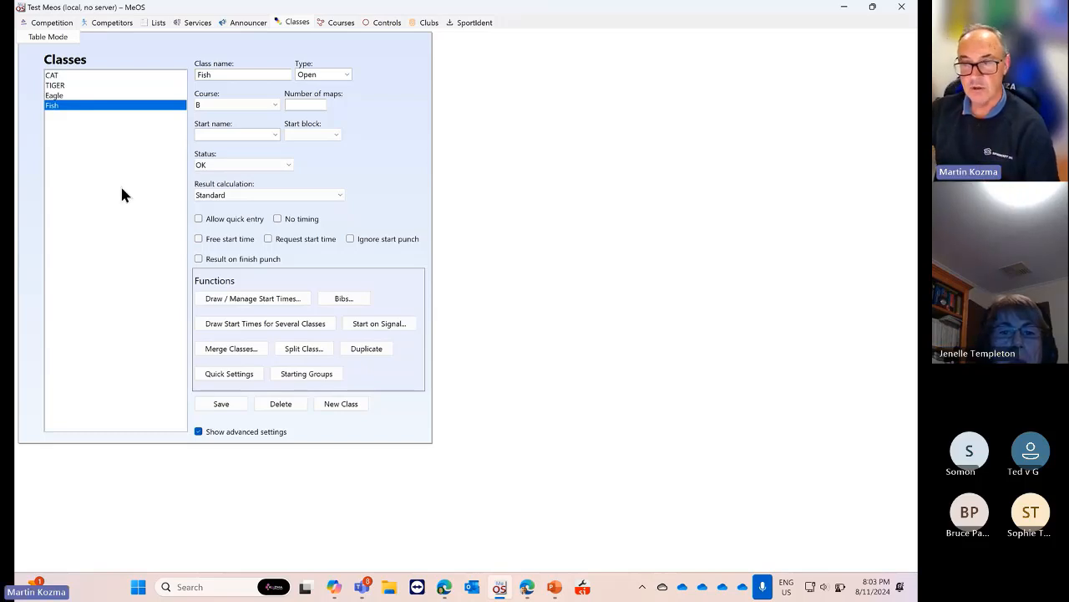
left_click(66, 96)
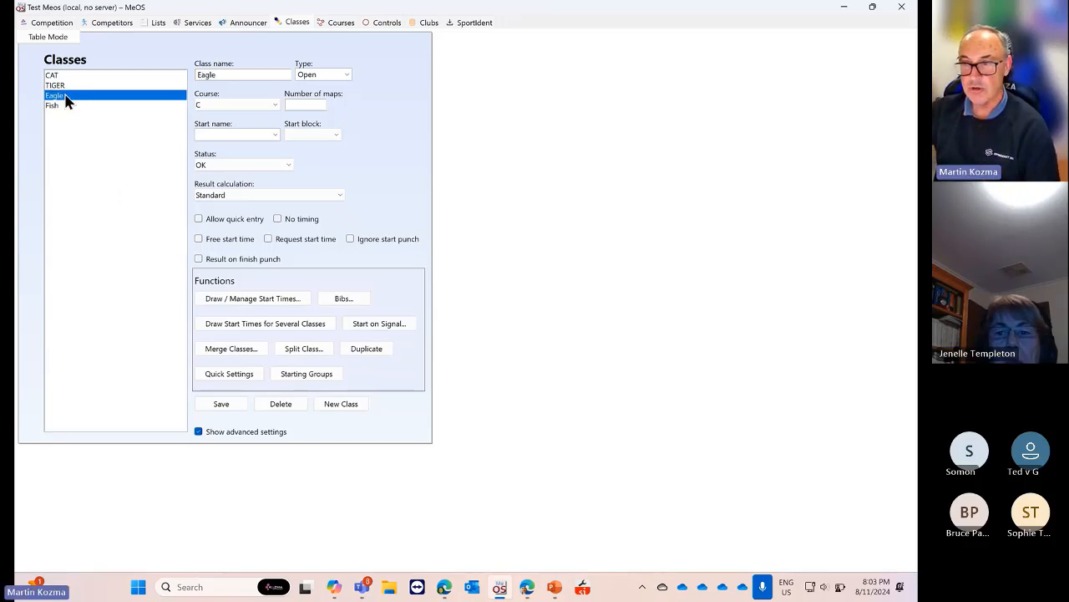
left_click(67, 86)
left_click(64, 96)
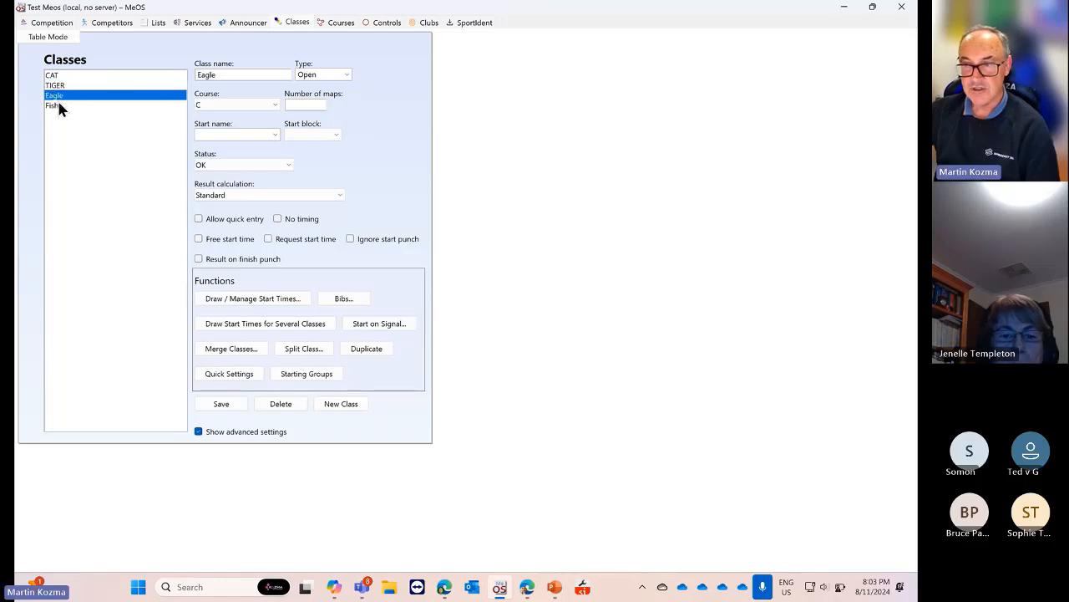
left_click(62, 105)
left_click(62, 86)
left_click(61, 76)
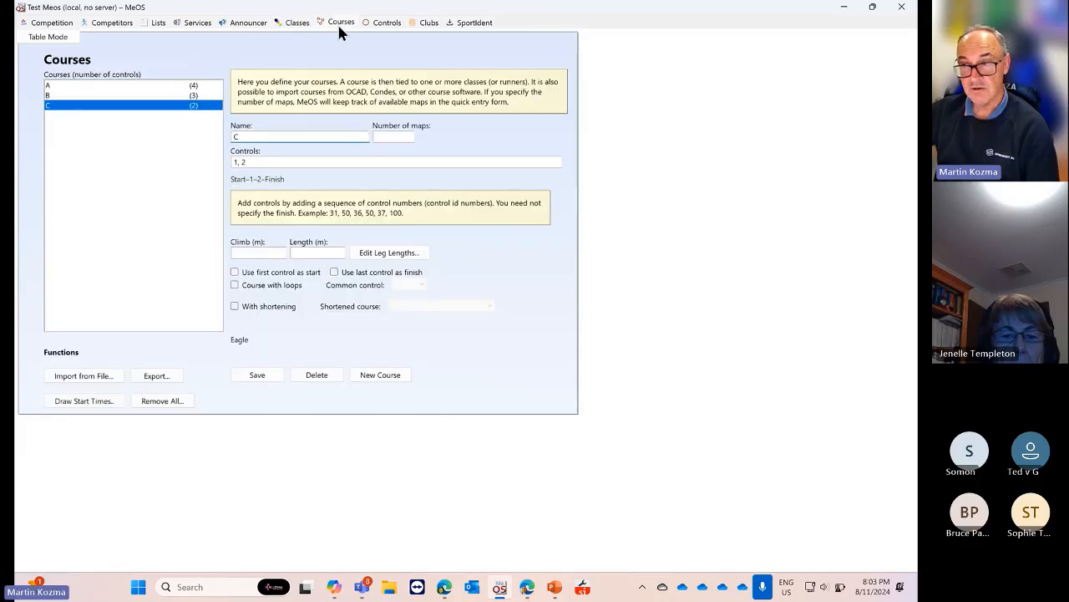
Check each class's course: TIGER, Eagle, Fish, ending on CAT with course A
left_click(295, 25)
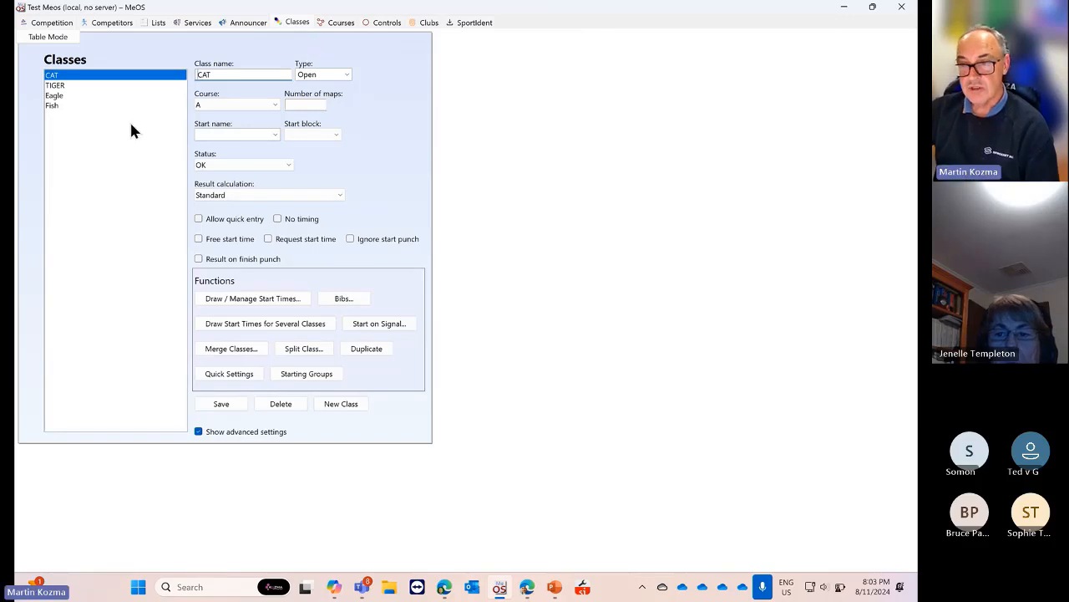
left_click(73, 85)
left_click(66, 96)
left_click(67, 106)
left_click(66, 97)
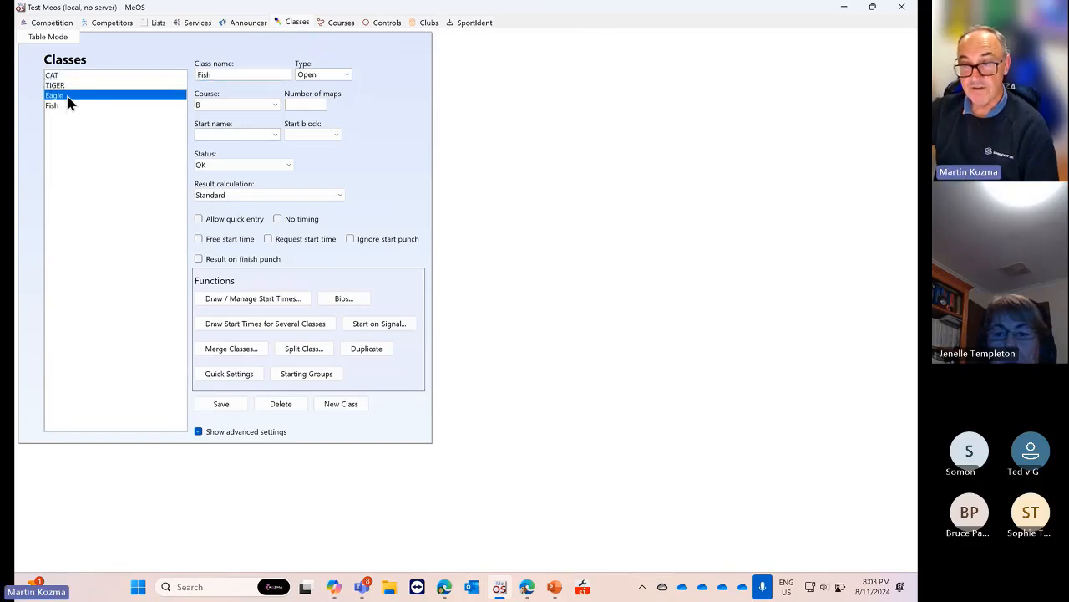
left_click(74, 84)
left_click(79, 76)
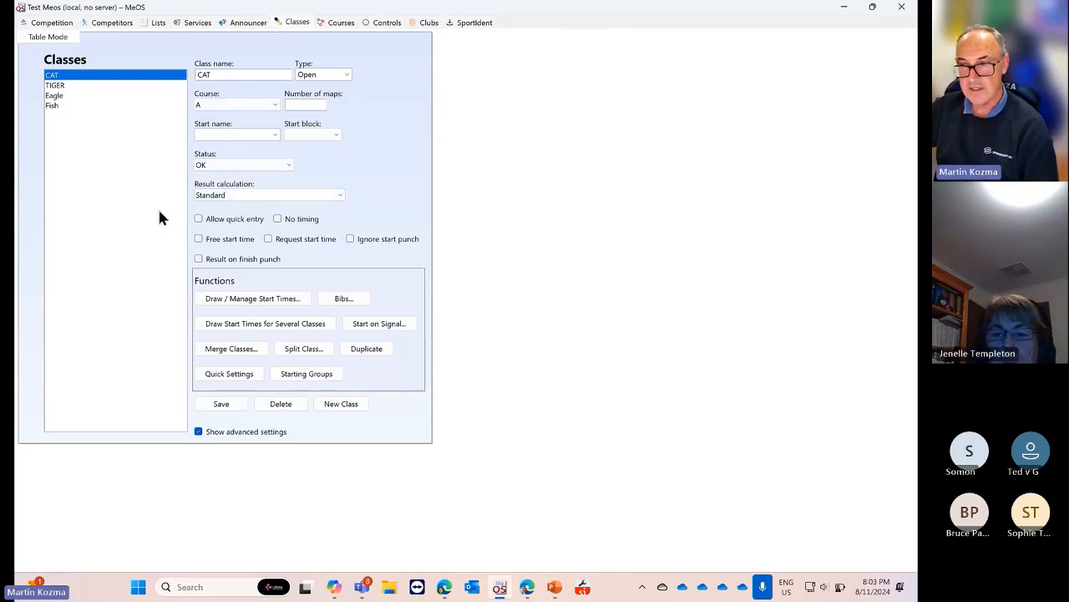
Add a competitor with their full name and card number in class Eagle
left_click(110, 23)
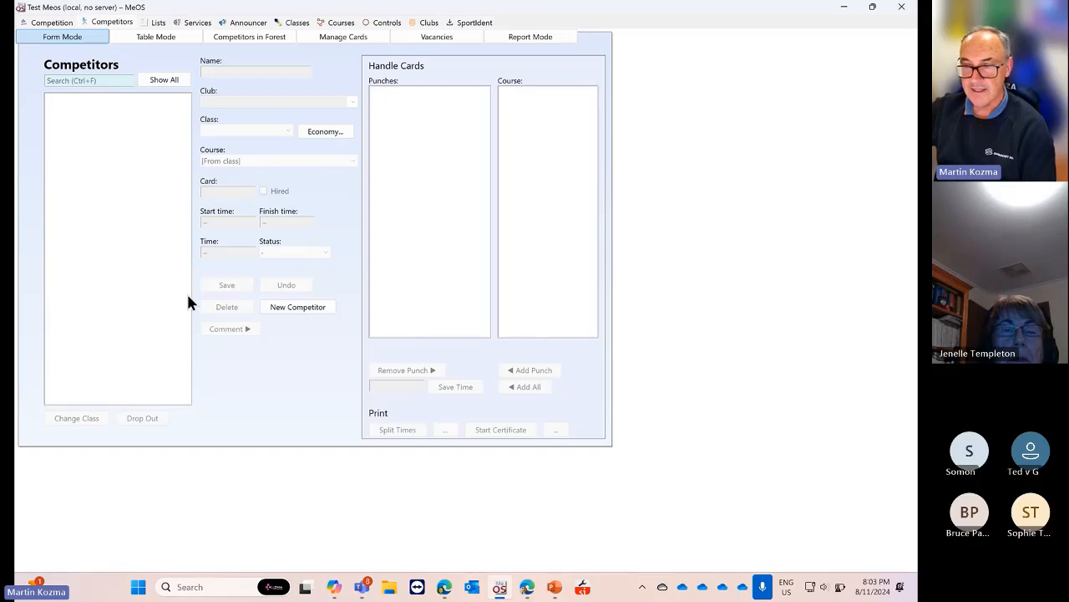
left_click(288, 307)
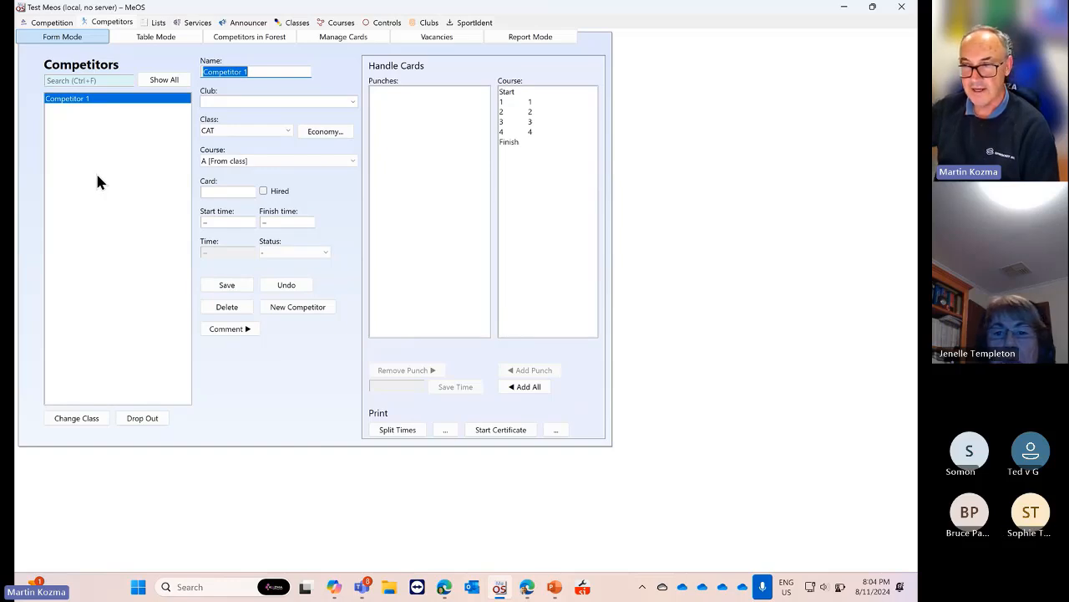
left_click_drag(253, 71, 206, 84)
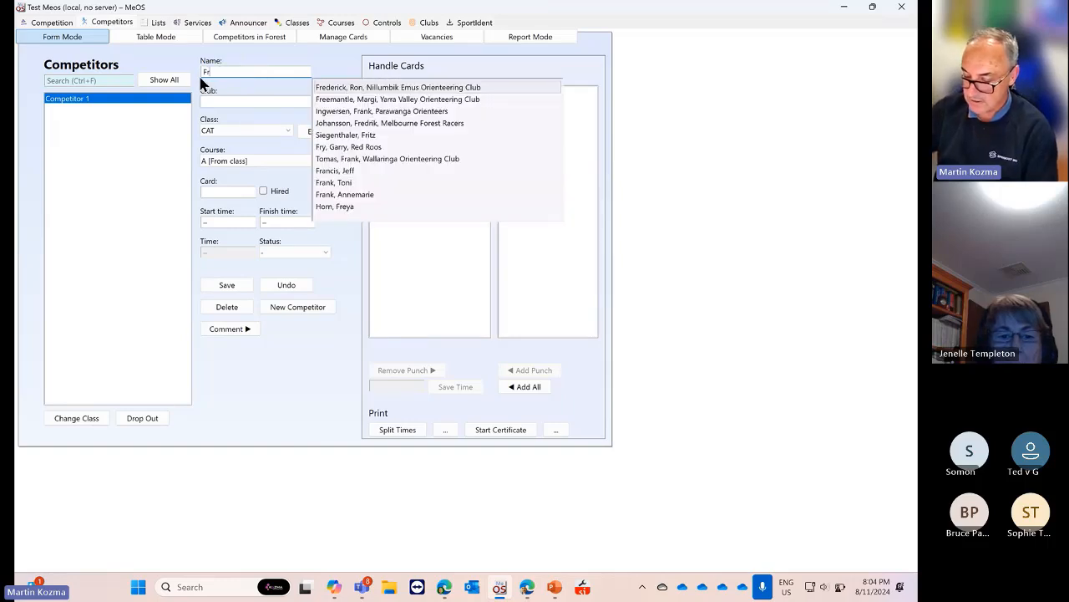
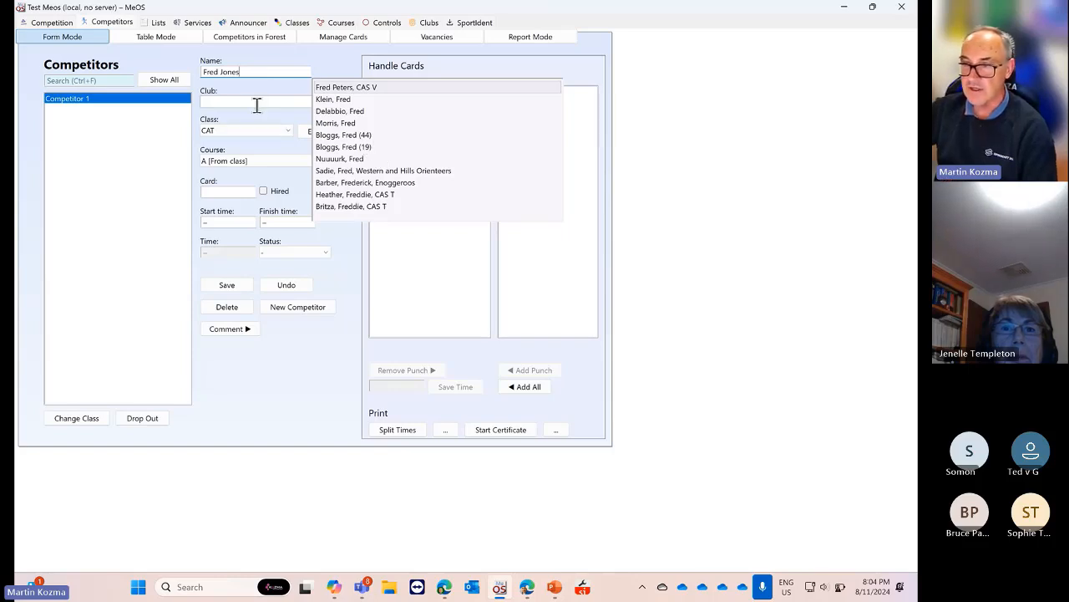
left_click(284, 134)
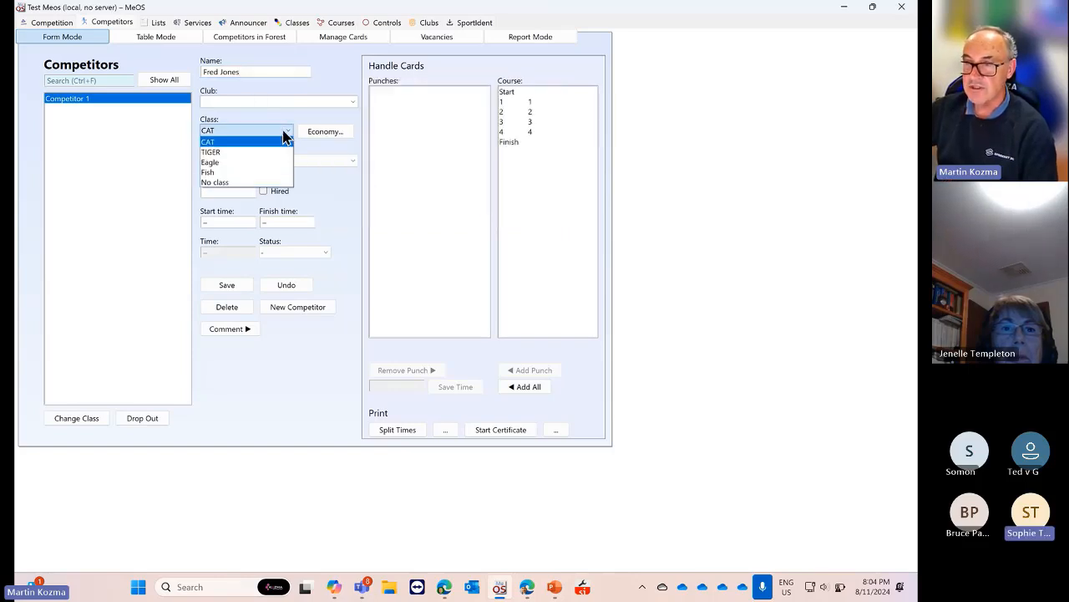
left_click(244, 164)
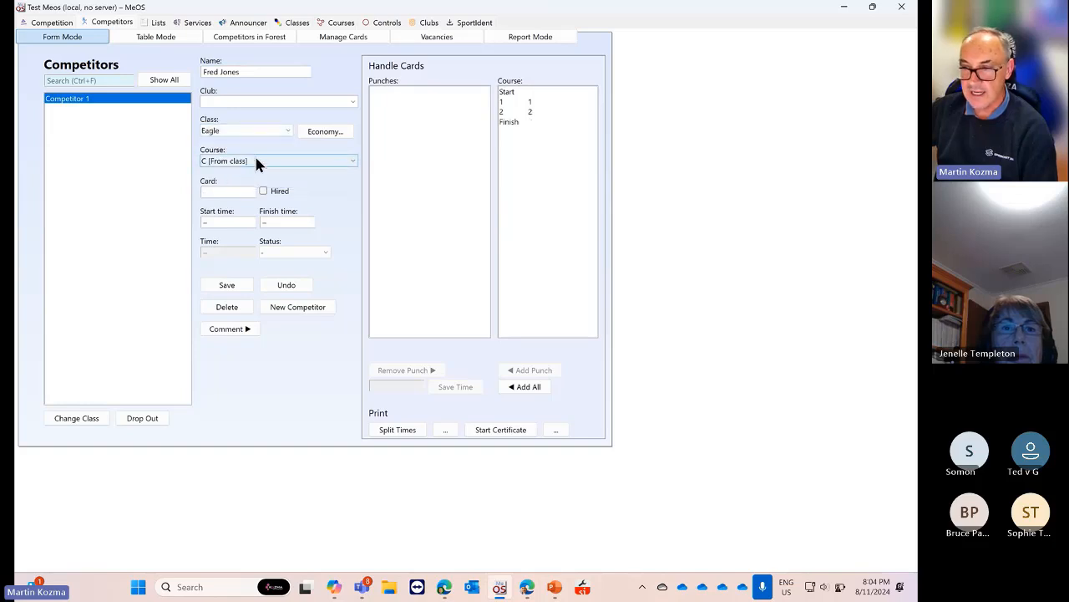
left_click(227, 189)
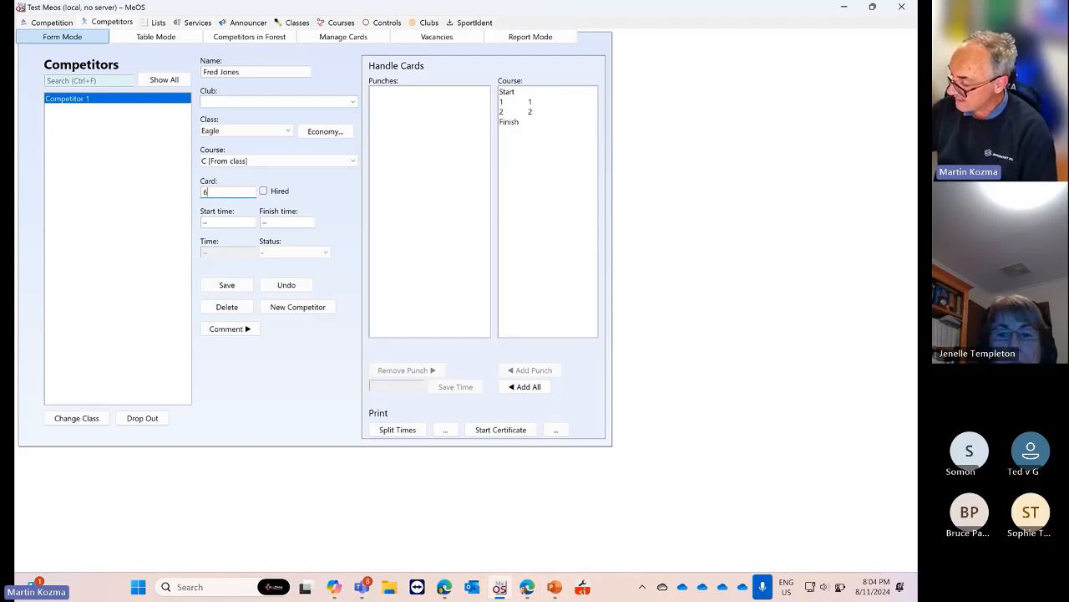
type("6325410")
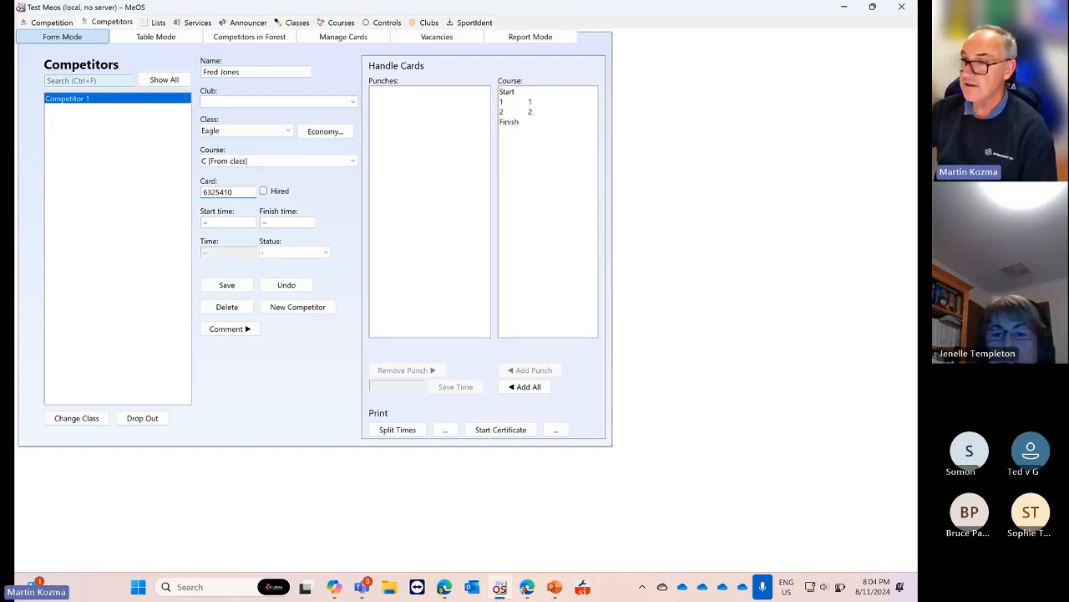
left_click(228, 286)
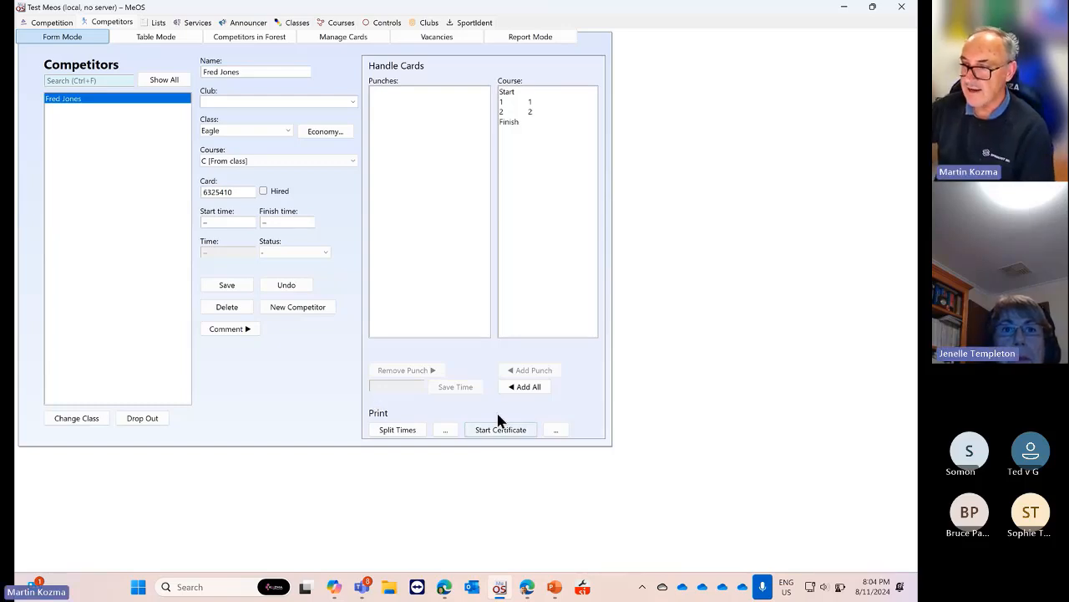
Add a second competitor with name and card number, in club ABC and class CAT
left_click(294, 307)
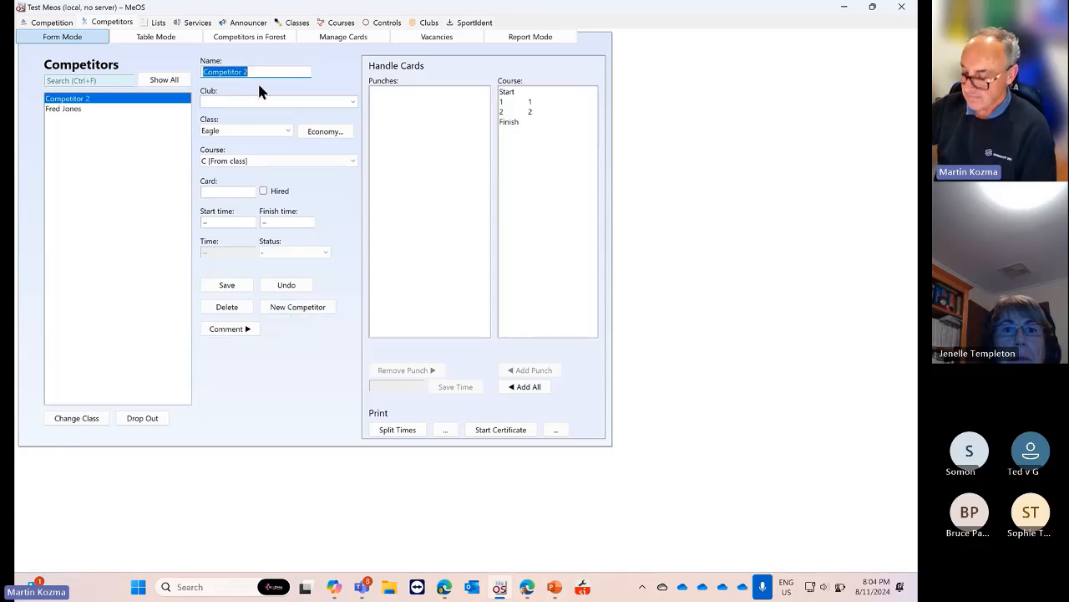
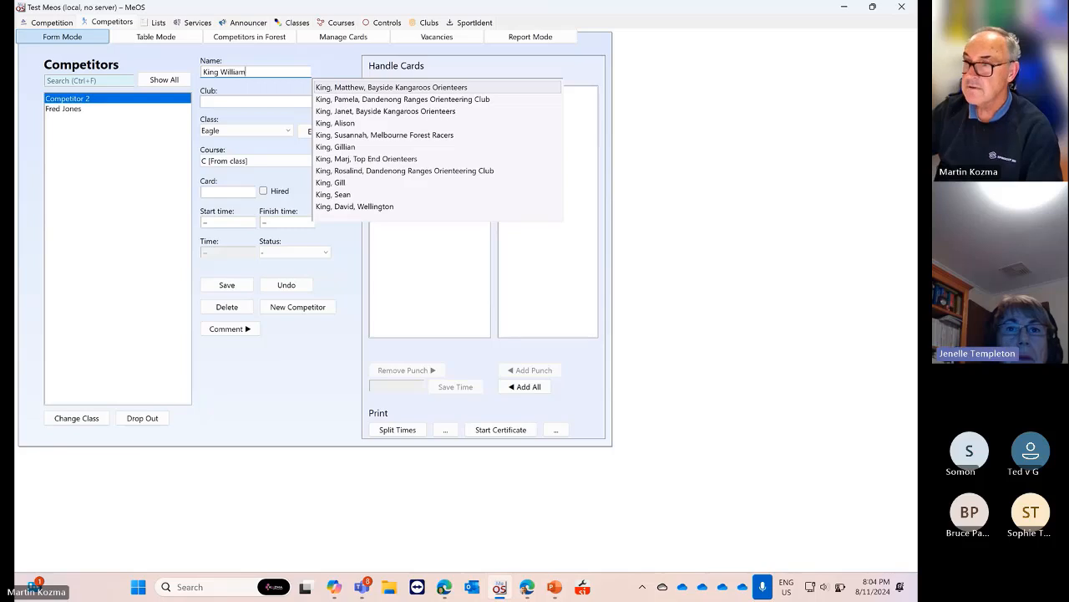
left_click(262, 104)
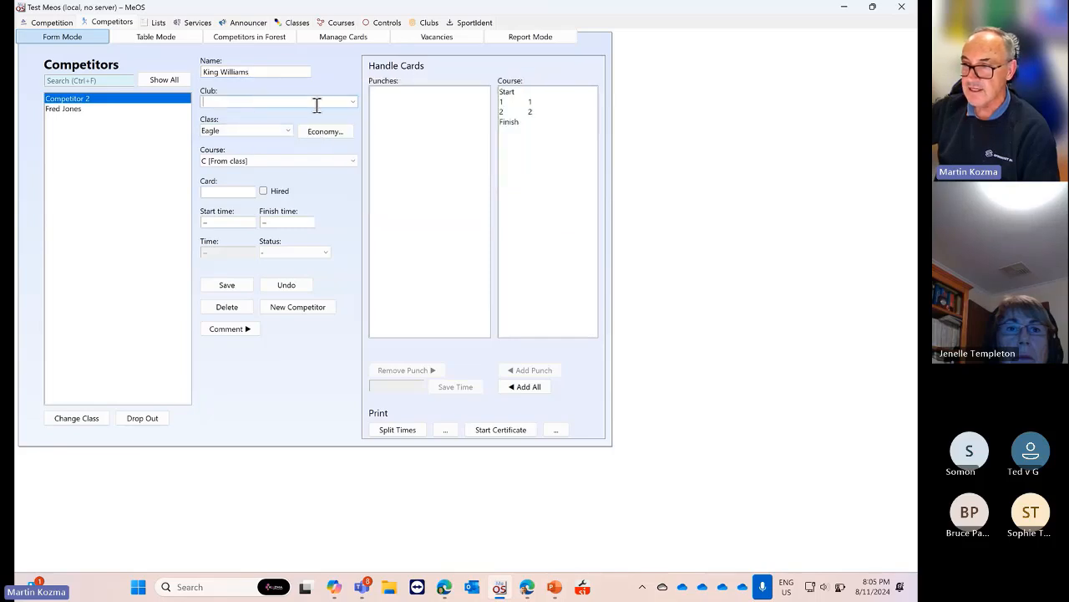
left_click(350, 101)
left_click(349, 101)
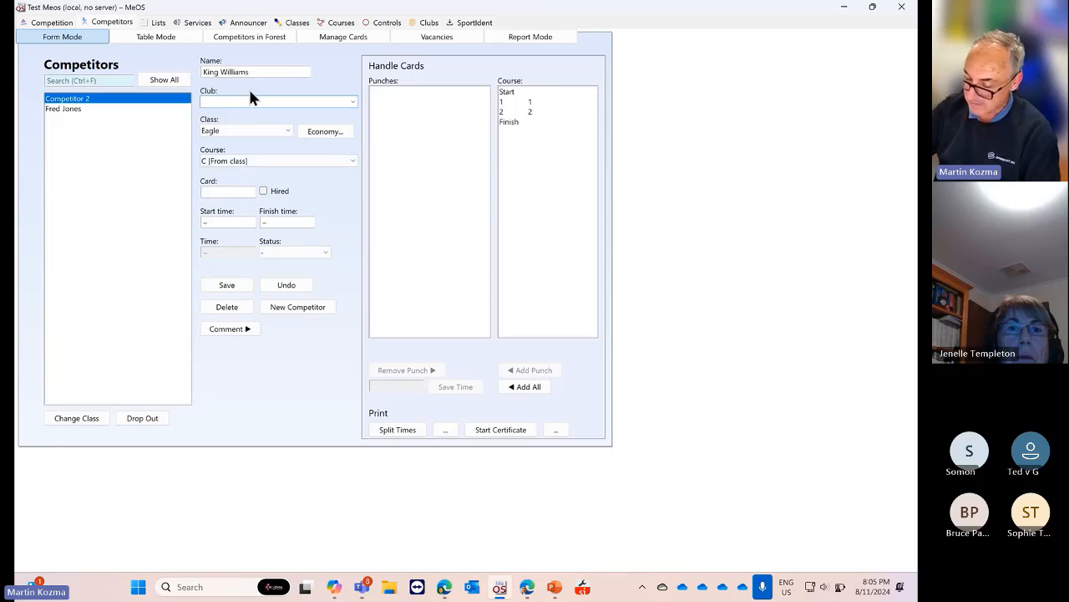
type("ABC")
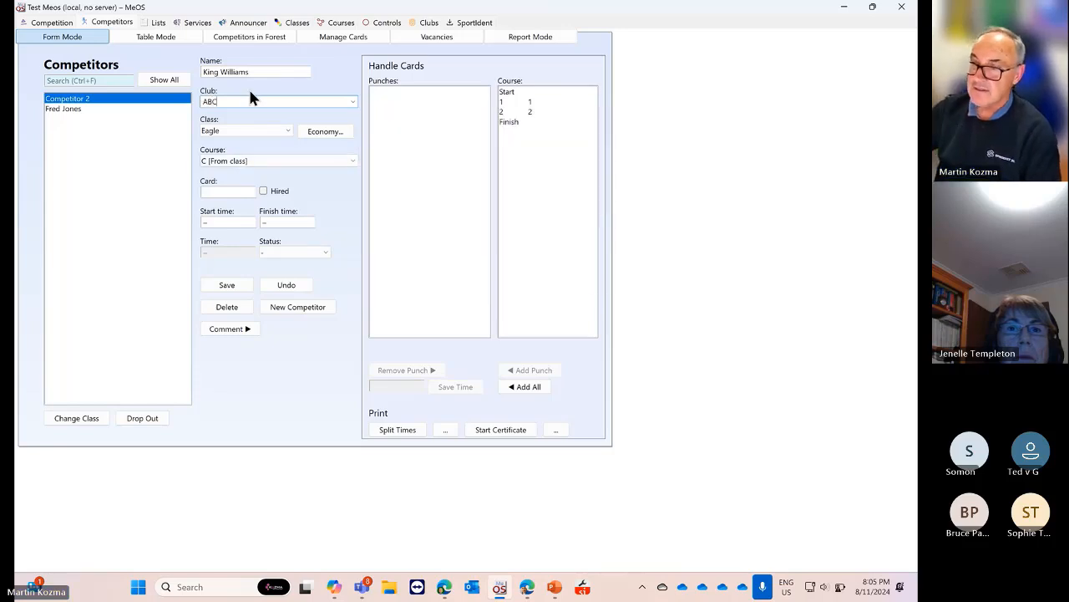
left_click(287, 130)
left_click(250, 148)
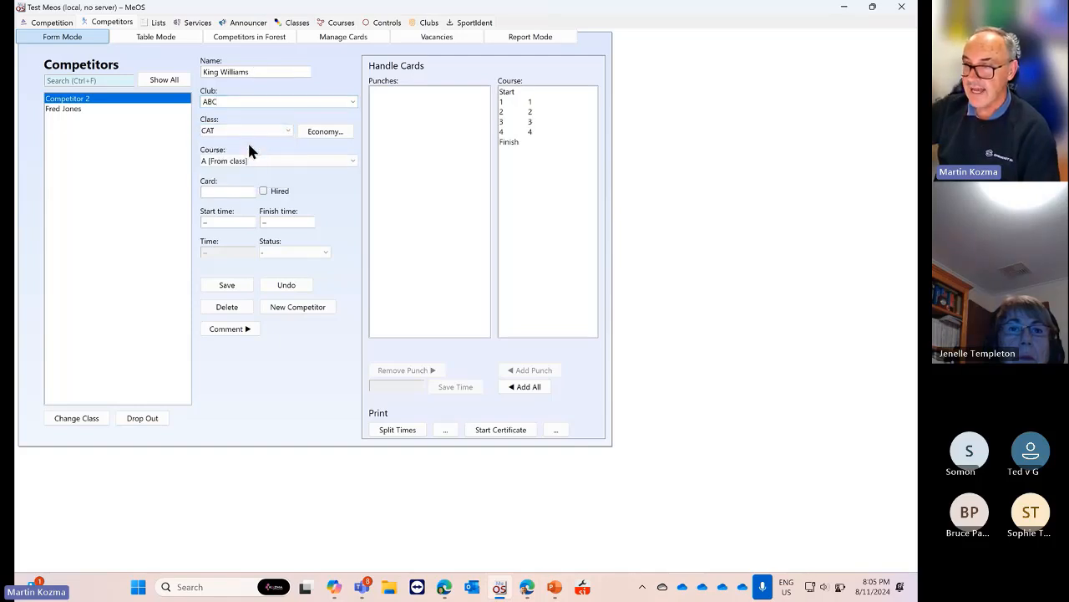
left_click(226, 191)
type("787845")
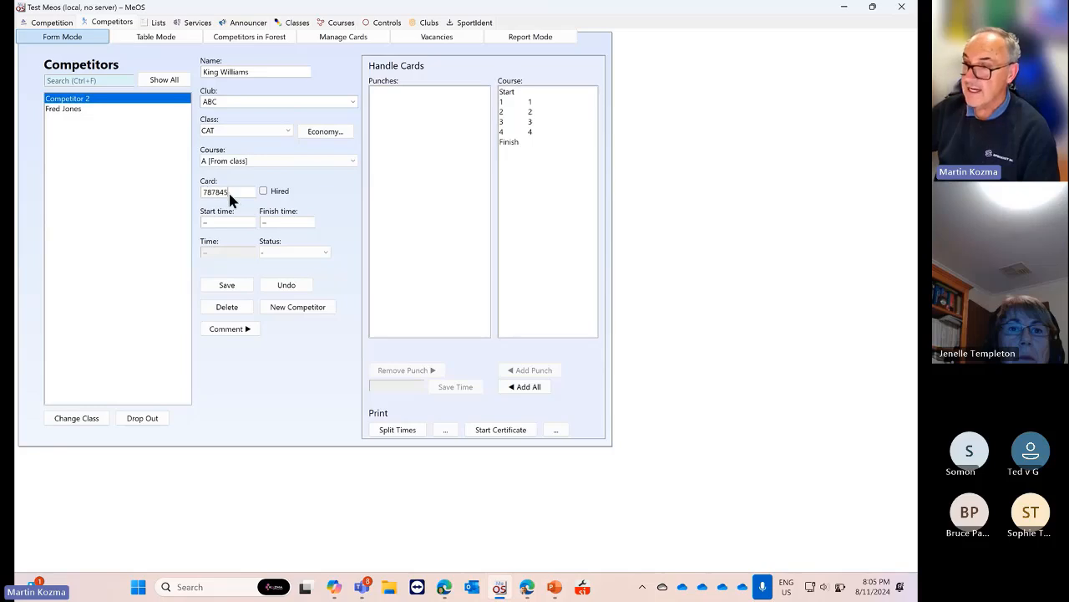
type("5")
left_click(227, 285)
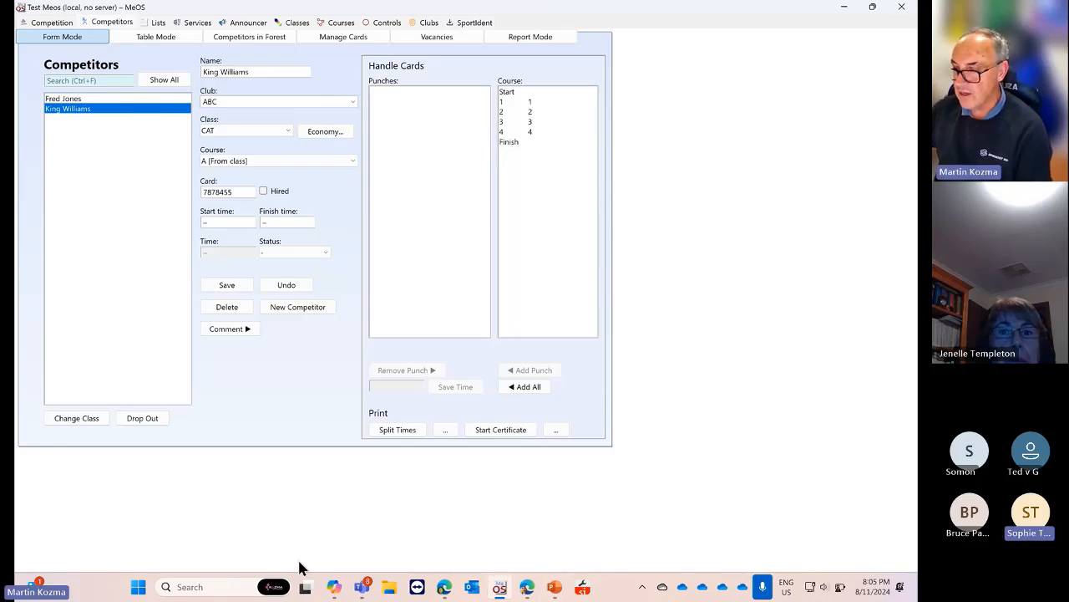
left_click(225, 586)
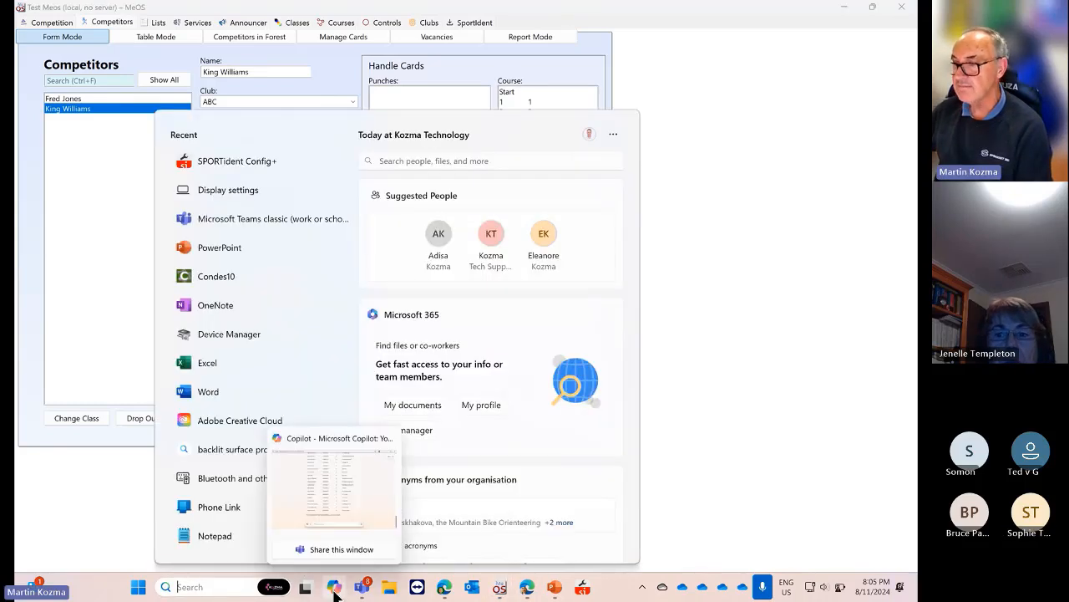
left_click(75, 541)
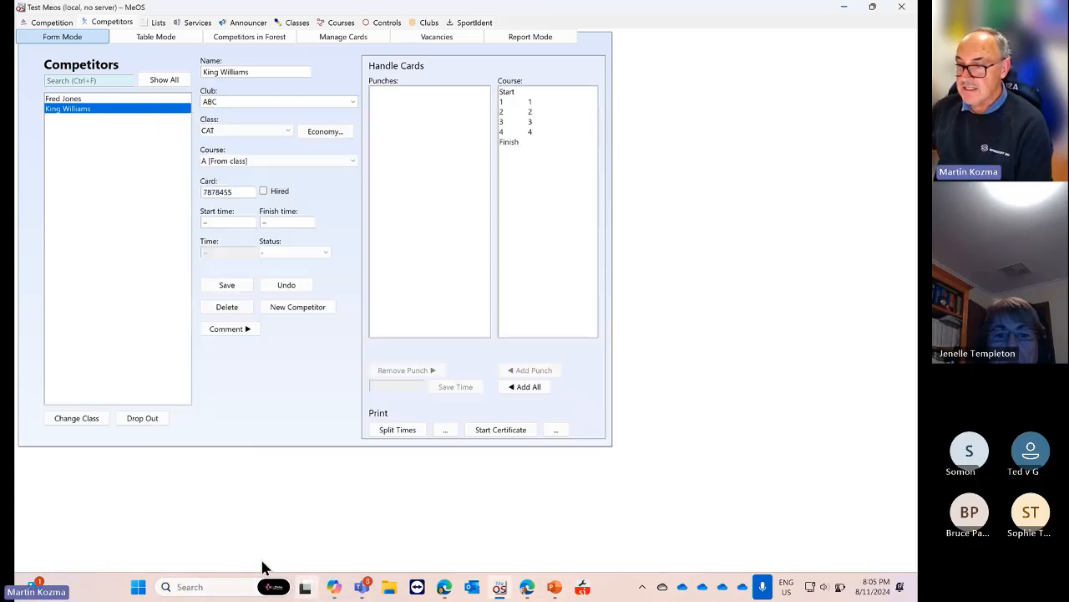
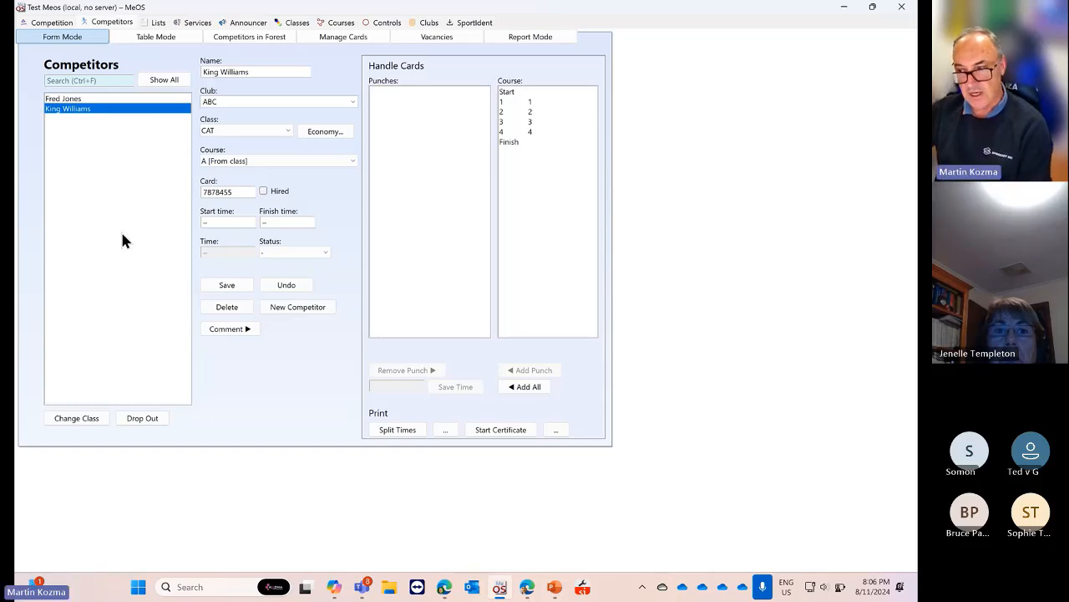
Bring Copilot forward and scroll to the 50-row film-star table with classes A–D and clubs
left_click(337, 589)
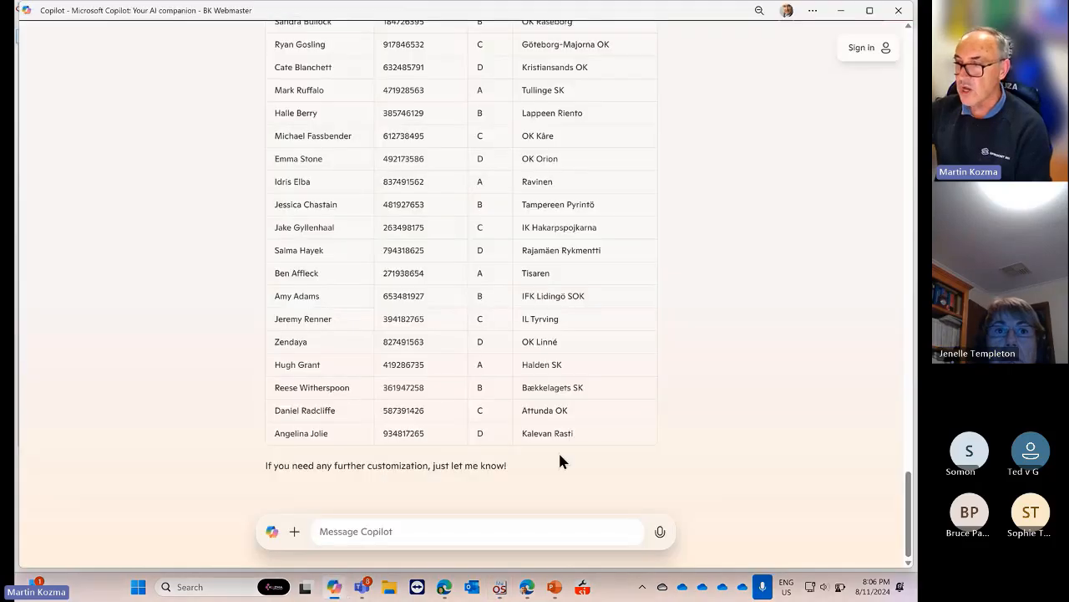
scroll(637, 401, "up", 14)
scroll(635, 401, "up", 15)
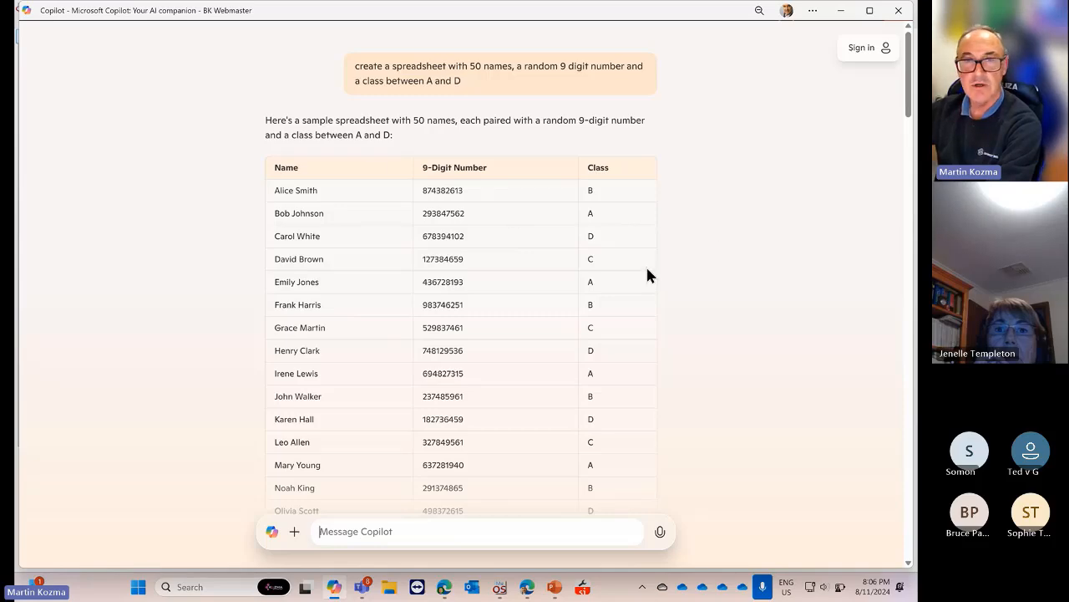
scroll(673, 251, "down", 20)
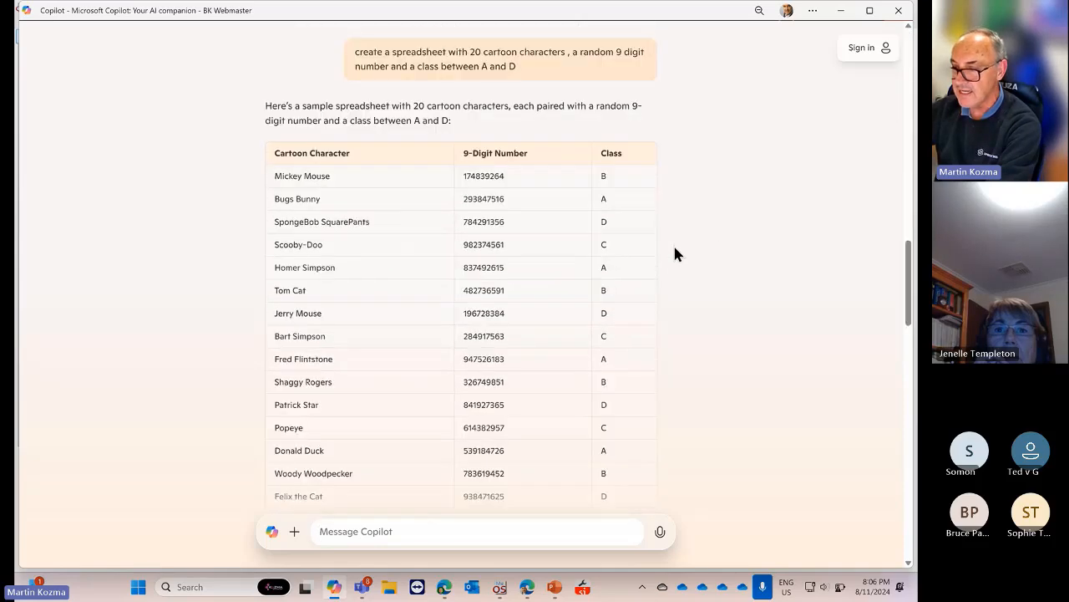
scroll(675, 255, "down", 5)
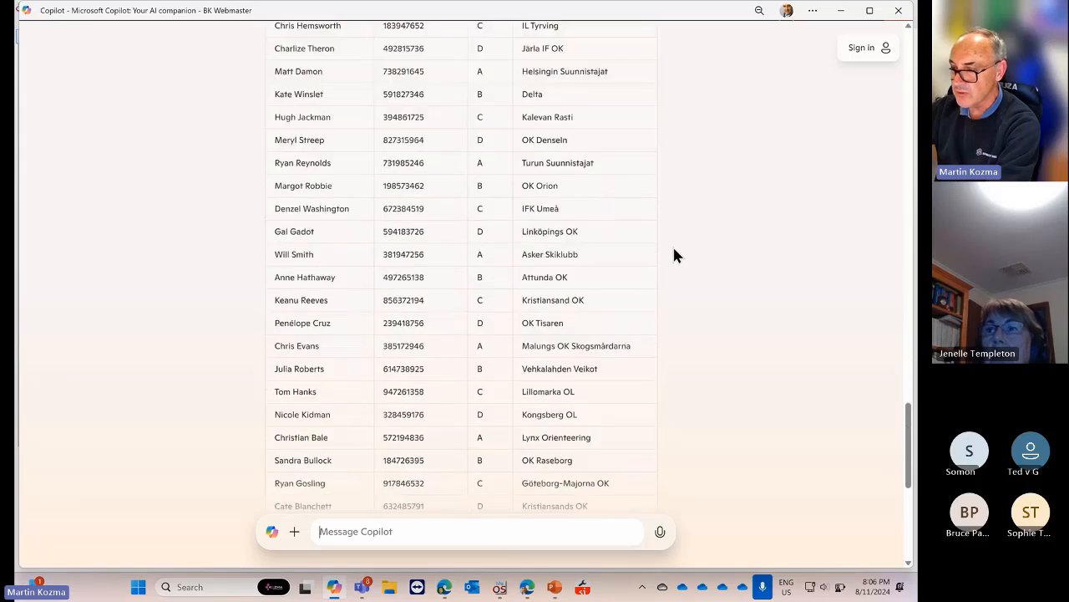
On the MeOS Classes page, rename class CAT to A and TIGER to B
mouse_move(497, 591)
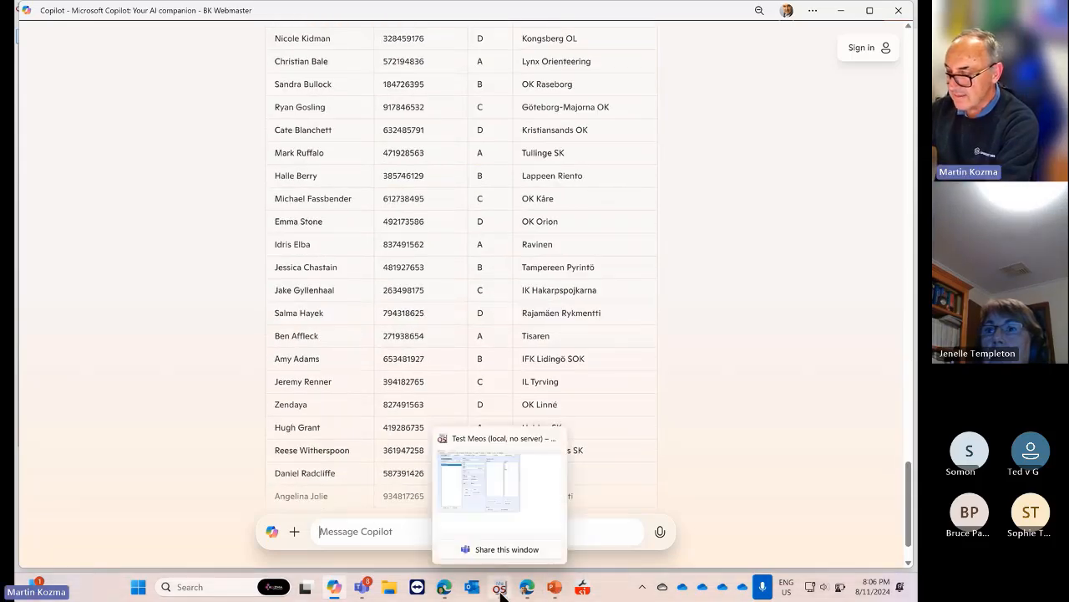
left_click(488, 510)
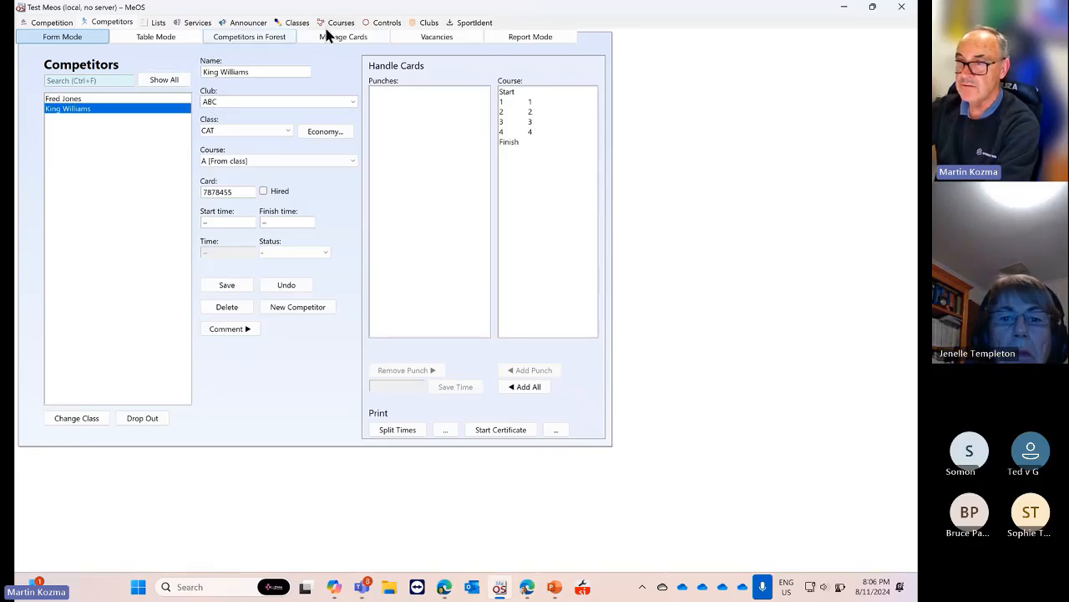
left_click(294, 23)
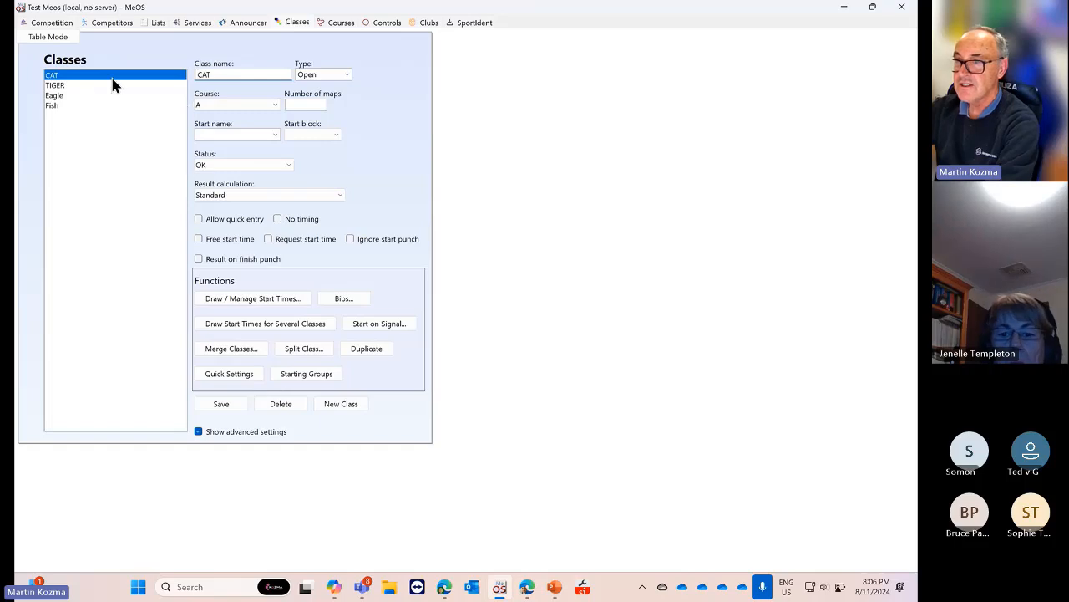
left_click(153, 77)
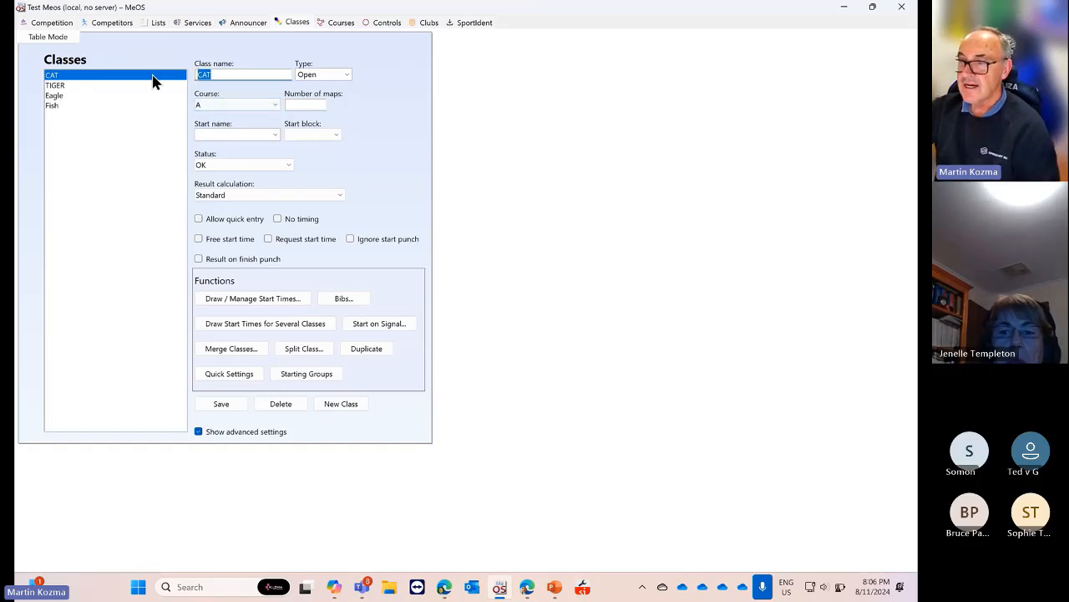
type("A")
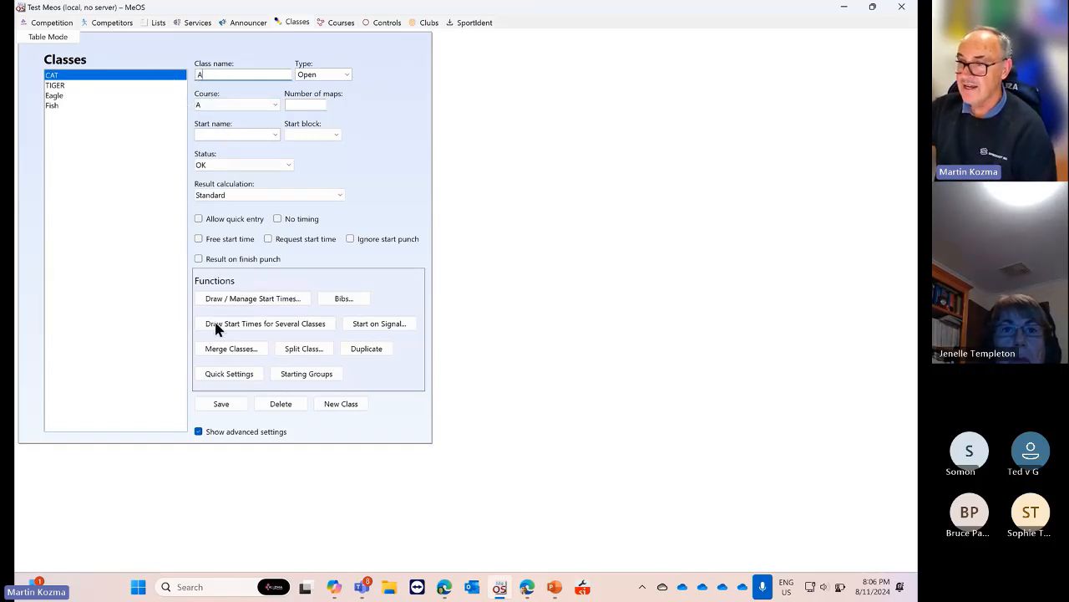
left_click(222, 404)
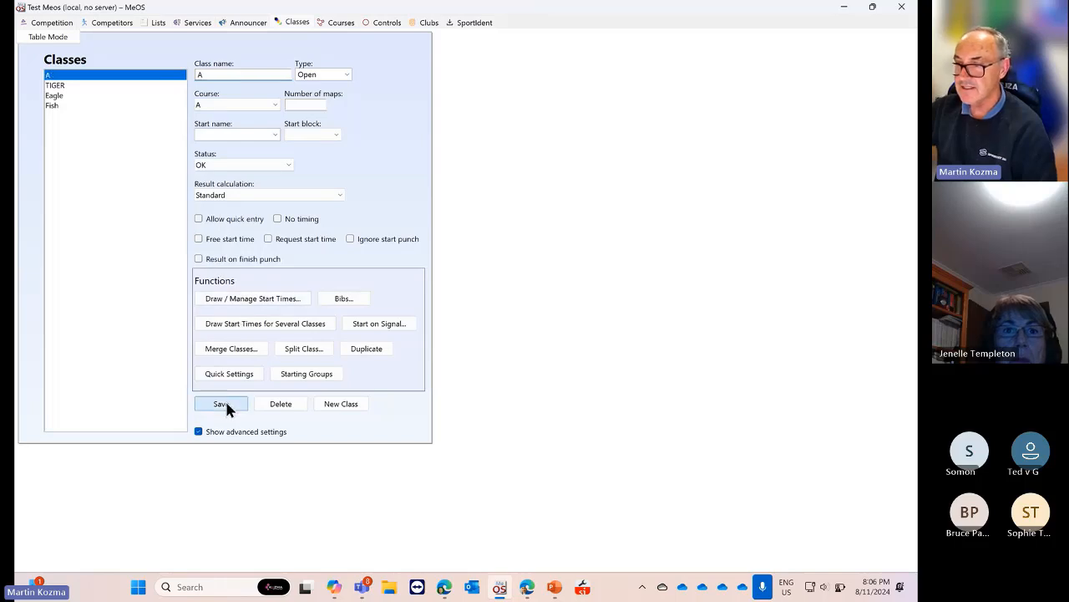
left_click(56, 87)
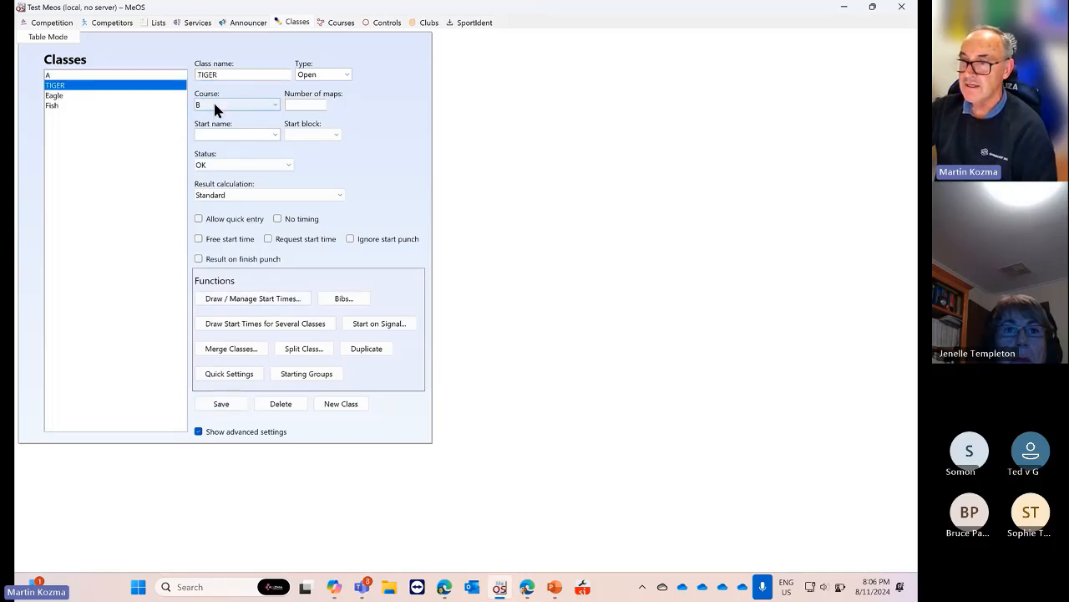
left_click_drag(227, 75, 176, 80)
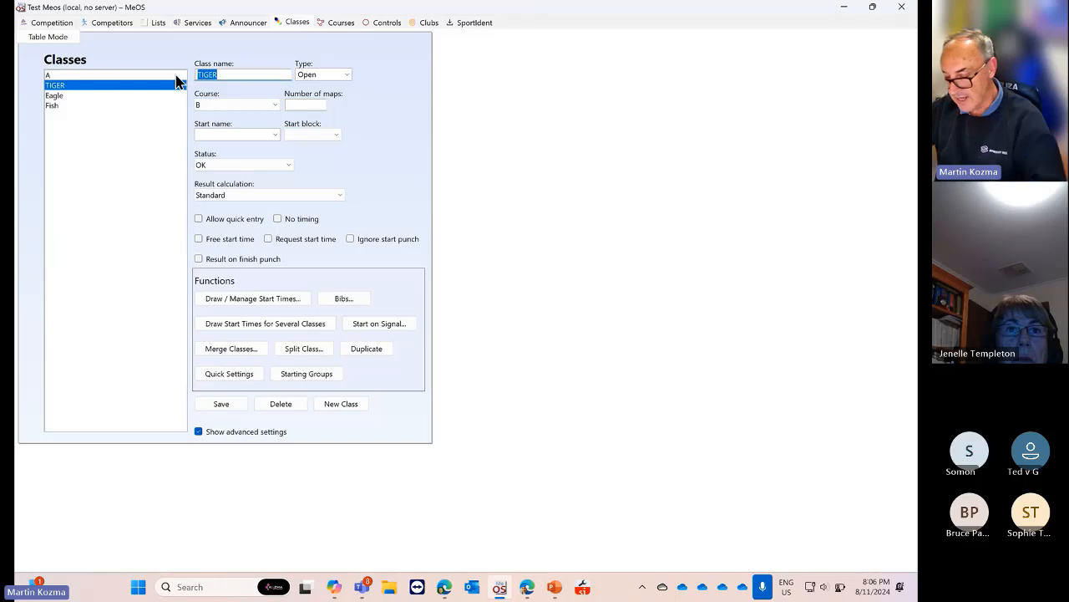
type("B")
left_click(221, 404)
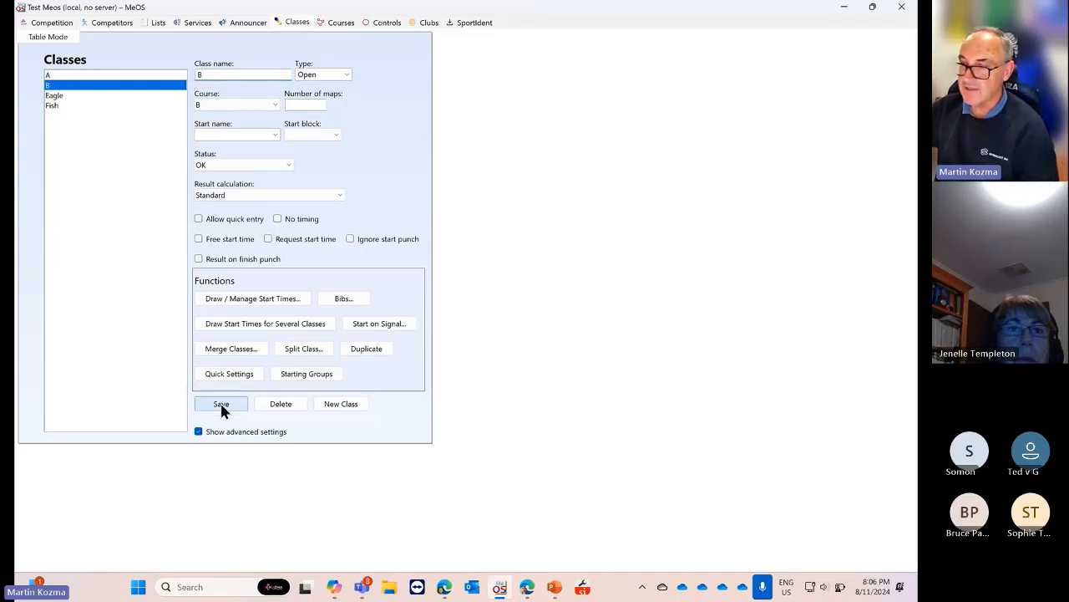
Rename class Eagle to C and Fish to D
left_click(66, 97)
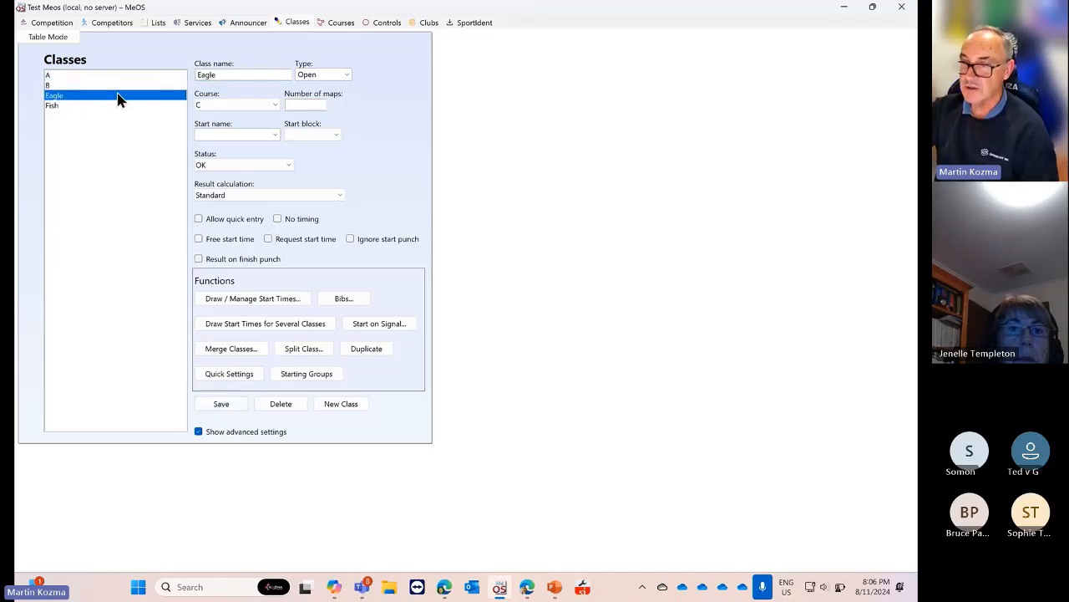
left_click(224, 75)
left_click_drag(224, 74, 167, 72)
type("C")
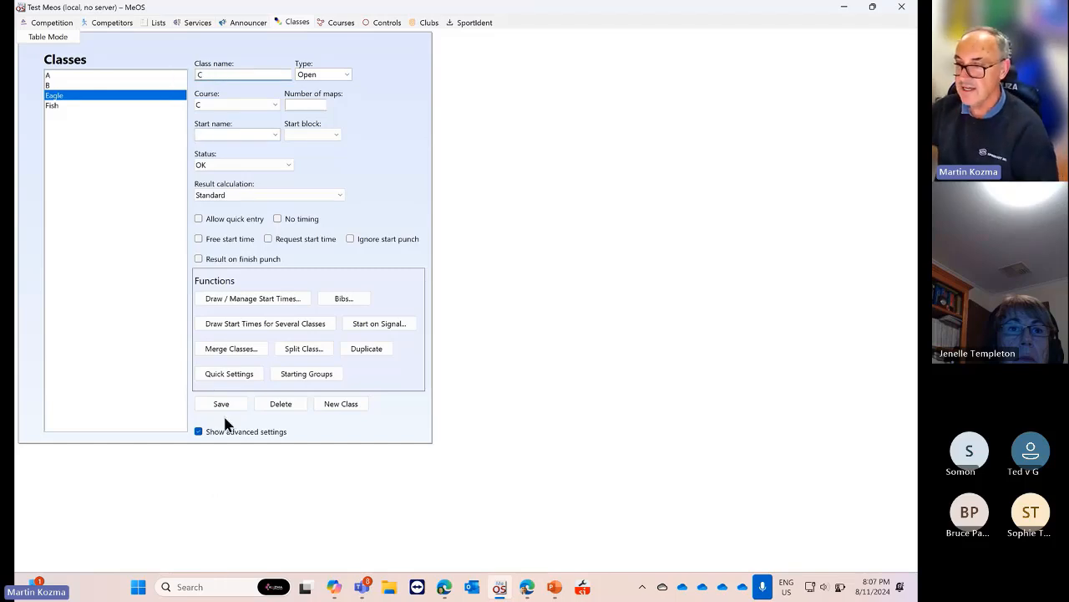
left_click(221, 403)
left_click(57, 106)
left_click_drag(234, 74, 142, 75)
type("D")
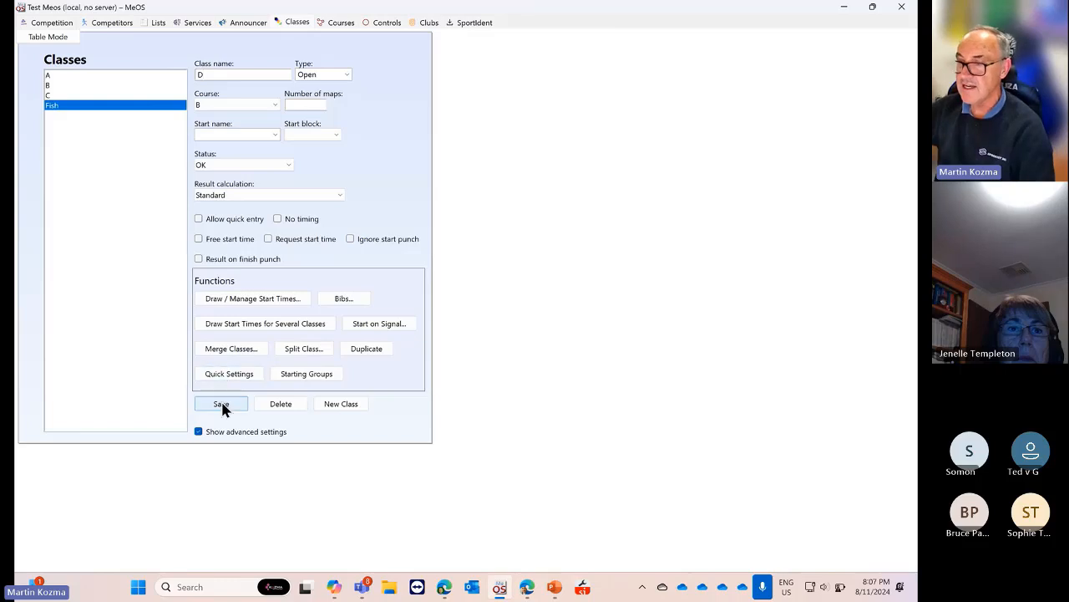
left_click(222, 405)
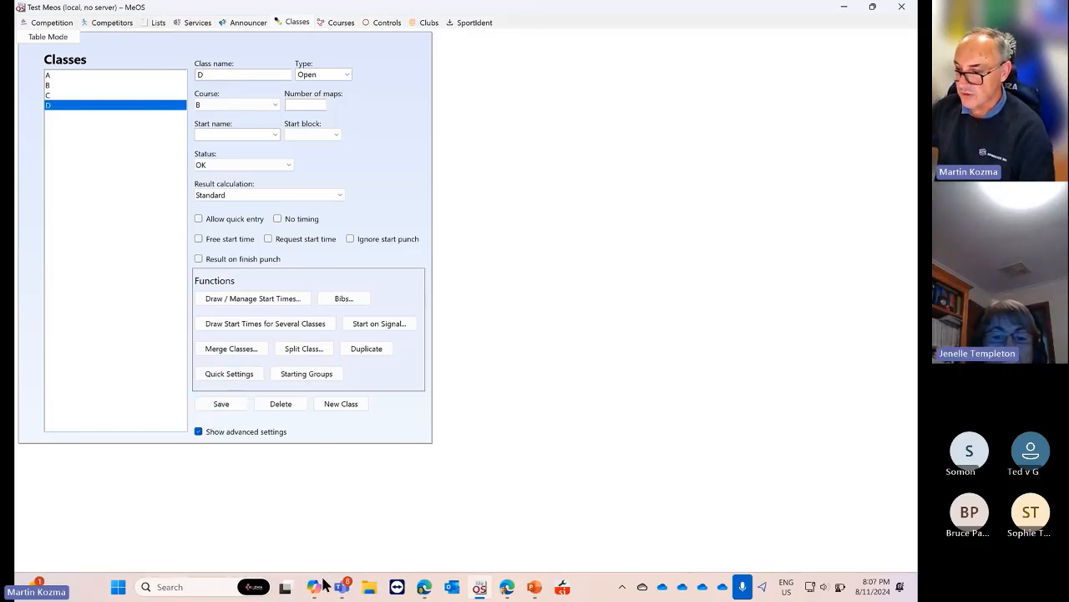
In Copilot, select the film-star table rows from Leonardo DiCaprio down to the last row
mouse_move(324, 590)
key("super+Tab")
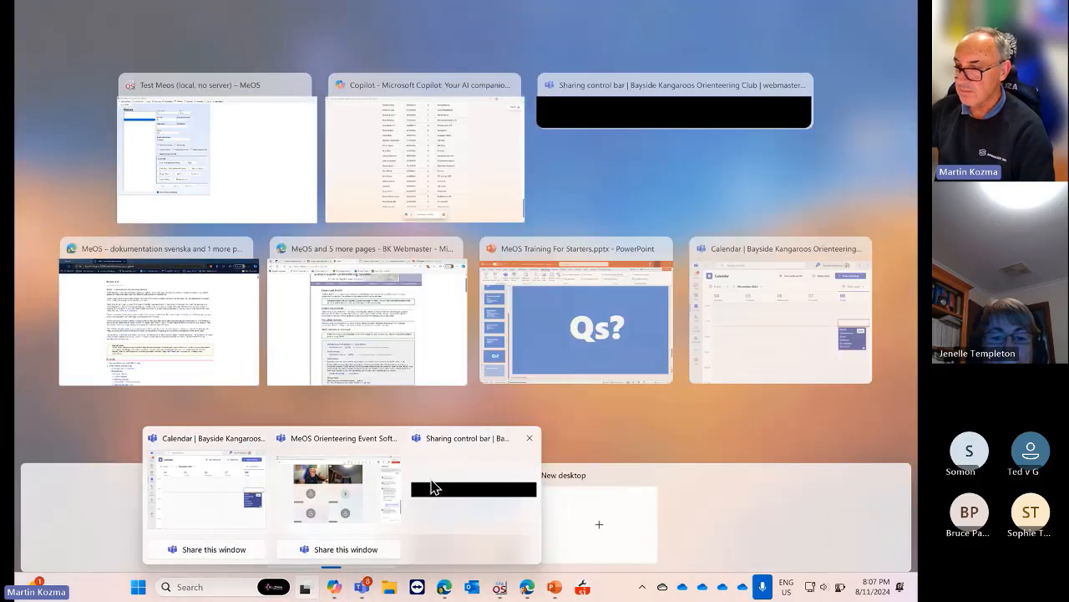
left_click(333, 587)
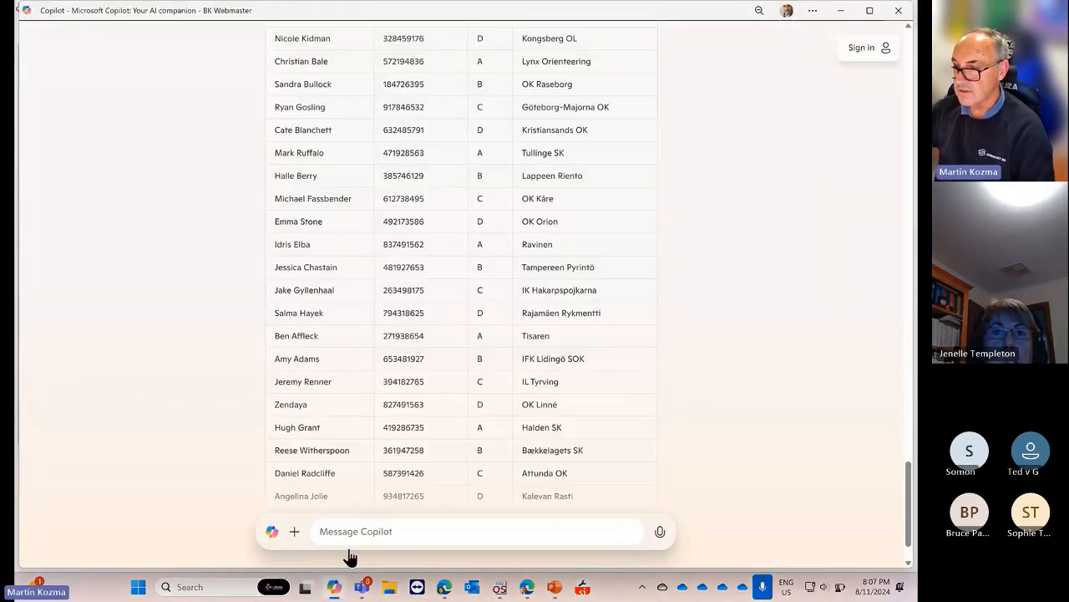
scroll(421, 269, "up", 10)
scroll(317, 275, "down", 2)
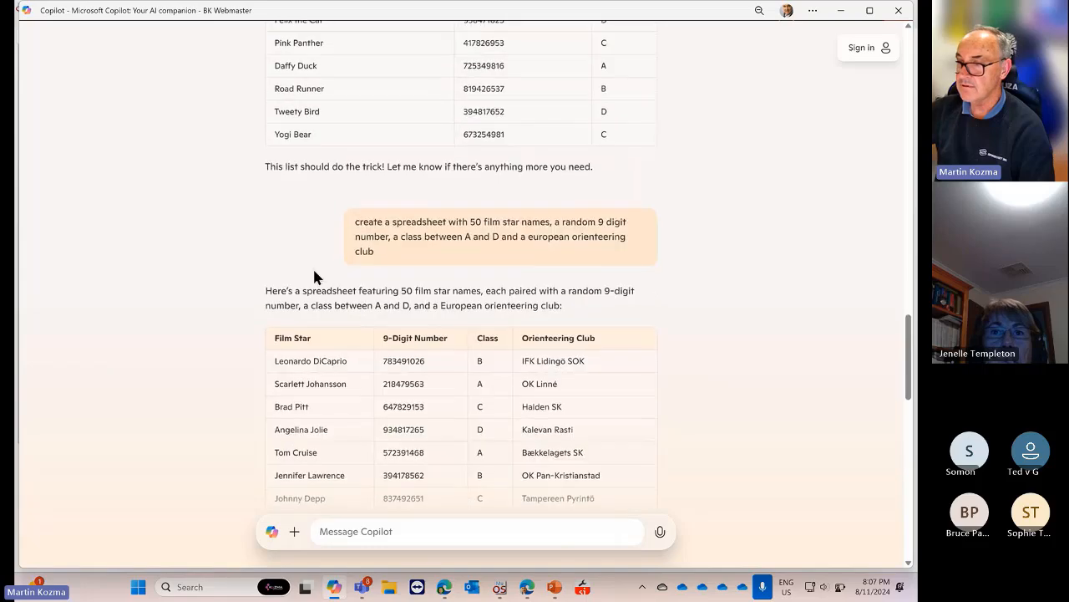
left_click_drag(270, 356, 554, 502)
scroll(582, 478, "down", 3)
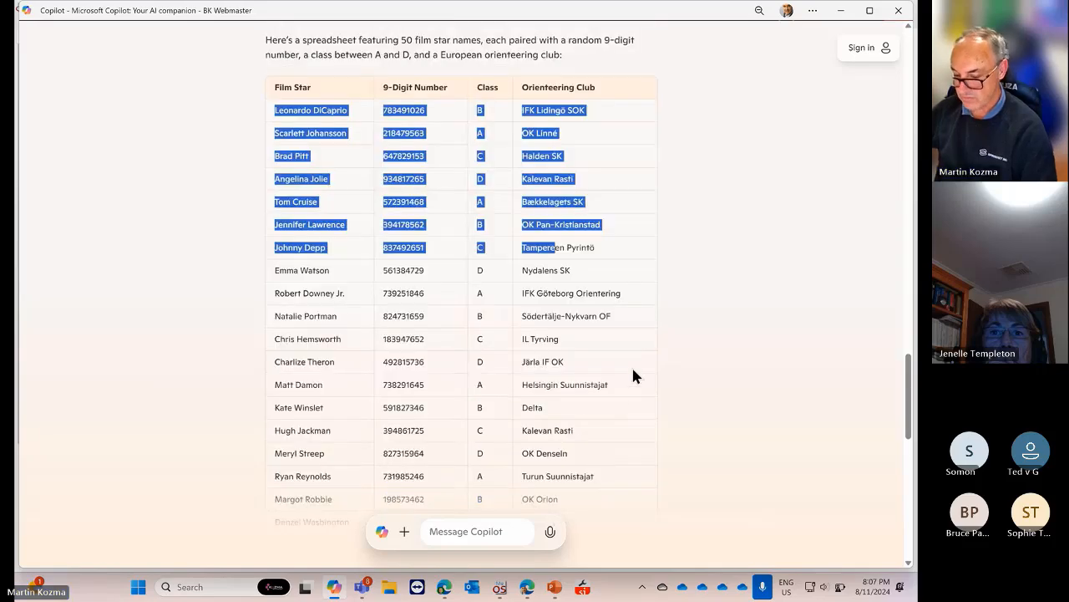
key("shift+Down")
key("shift+Down")
key("shift+Down")
key("shift+Down")
key("shift+Down")
key("shift+Down")
key("shift+Down")
key("shift+Down")
key("shift+Down")
key("shift+Down")
key("shift+Down")
key("shift+Down")
key("shift+Down")
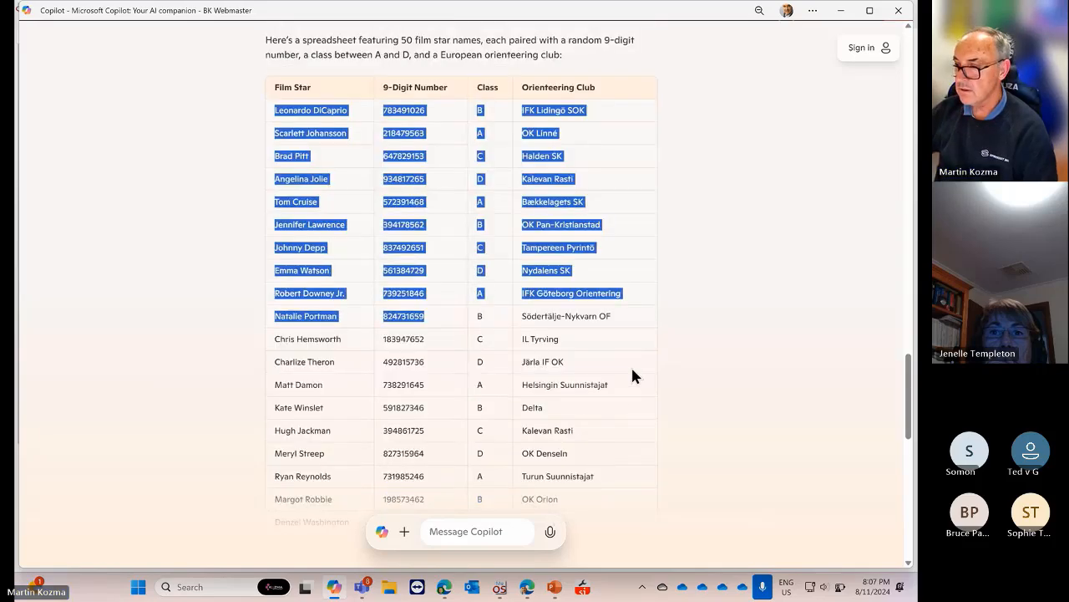
key("shift+Down")
key("shift+Down")
key("shift+Down")
key("shift+Down")
key("shift+Down")
key("shift+Down")
key("shift+Down")
key("shift+Down")
key("shift+Down")
key("shift+Down")
key("shift+Down")
key("shift+Down")
key("shift+Down")
key("shift+Down")
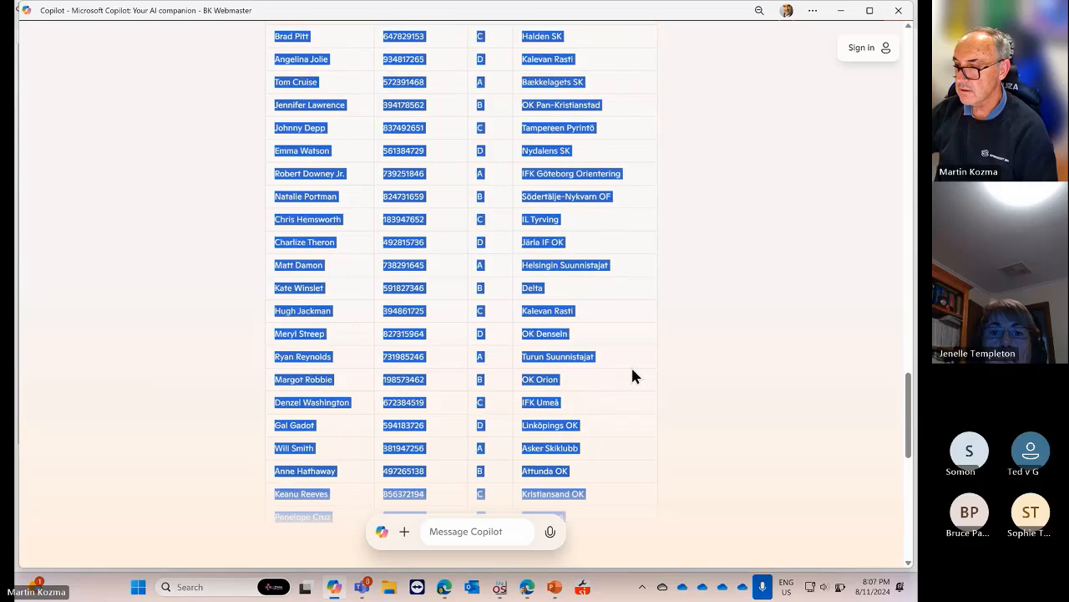
key("shift+Down")
key("shift+Down")
key("shift+Down")
key("shift+Down")
key("shift+Down")
key("shift+Down")
key("shift+Down")
key("shift+Down")
key("shift+Down")
key("shift+Down")
key("shift+Down")
key("shift+Down")
key("shift+Down")
key("shift+Down")
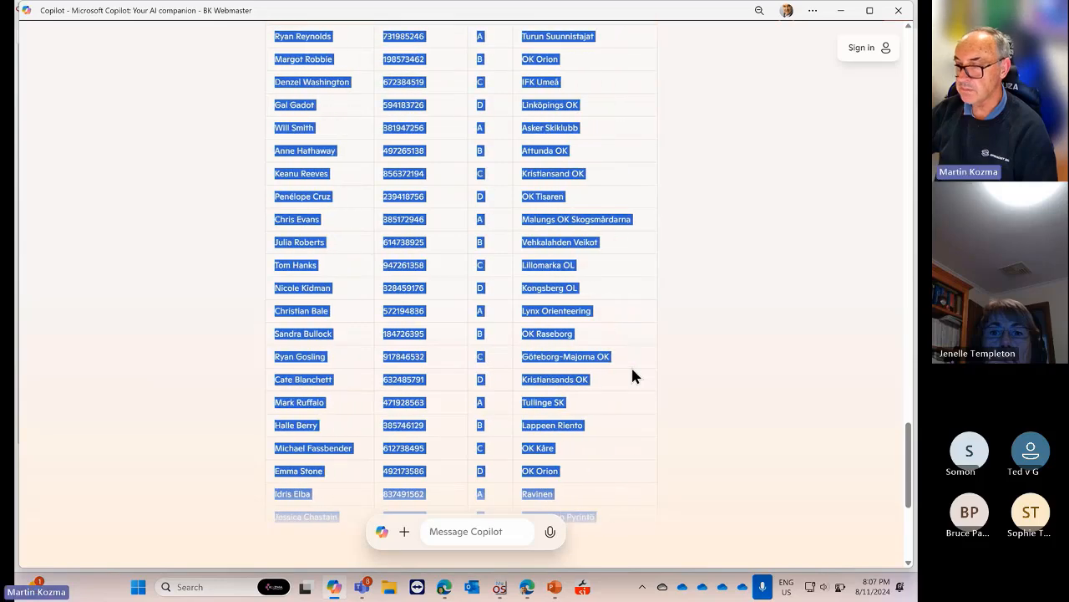
key("shift+Down")
key("shift+Down")
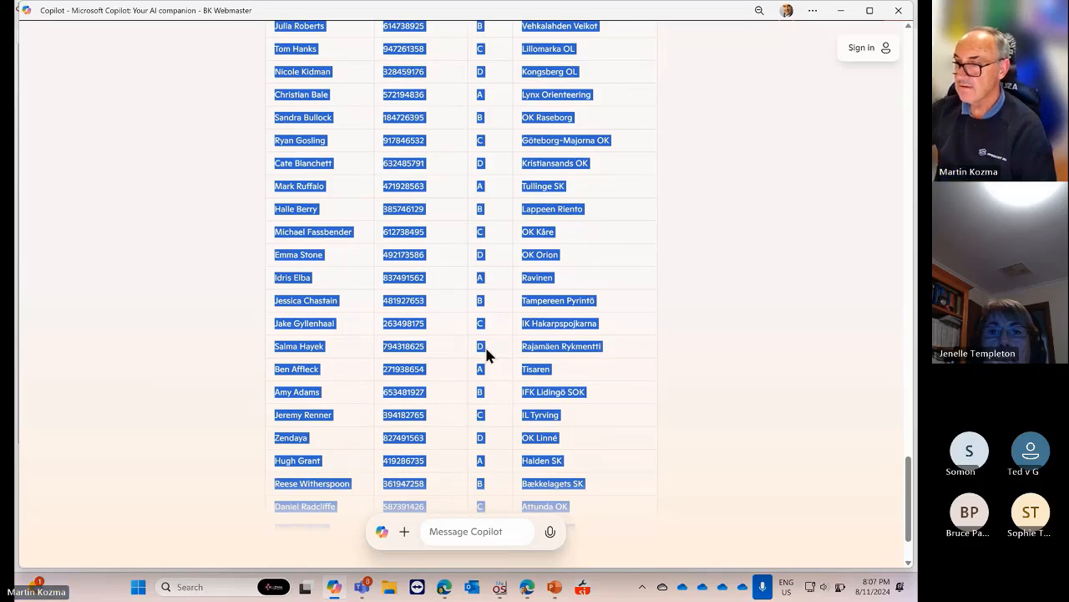
Copy the selected table rows and go back to MeOS
right_click(314, 298)
left_click(340, 304)
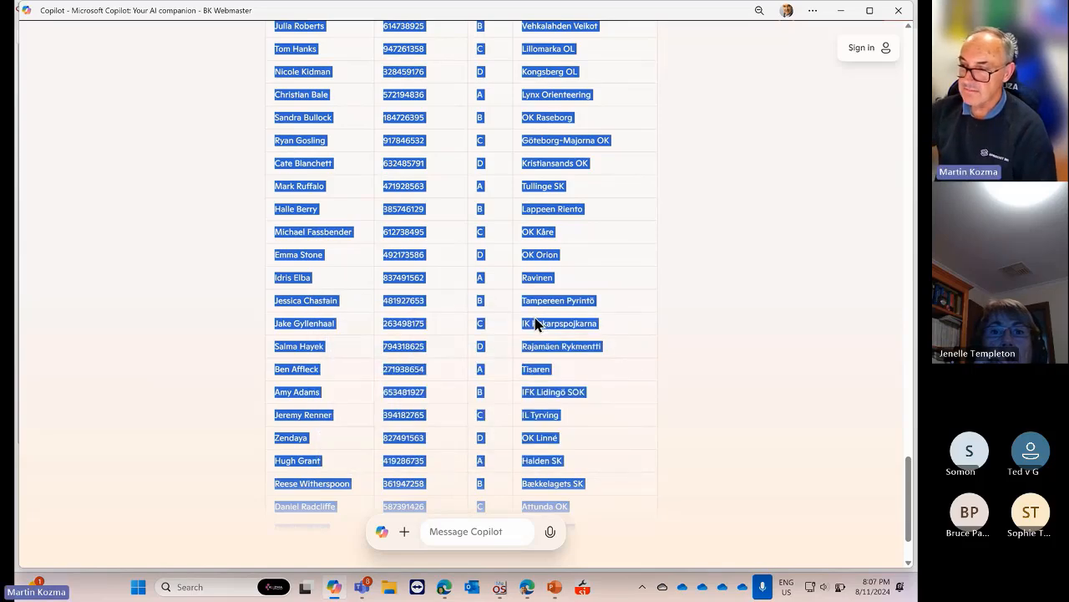
scroll(619, 329, "up", 7)
scroll(618, 329, "down", 1)
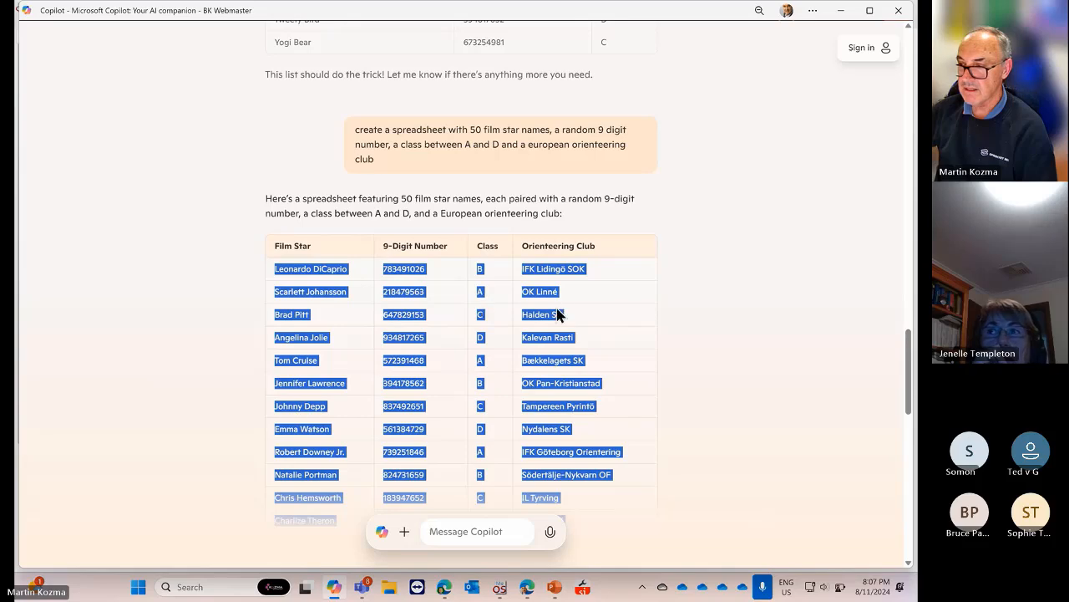
scroll(572, 251, "up", 5)
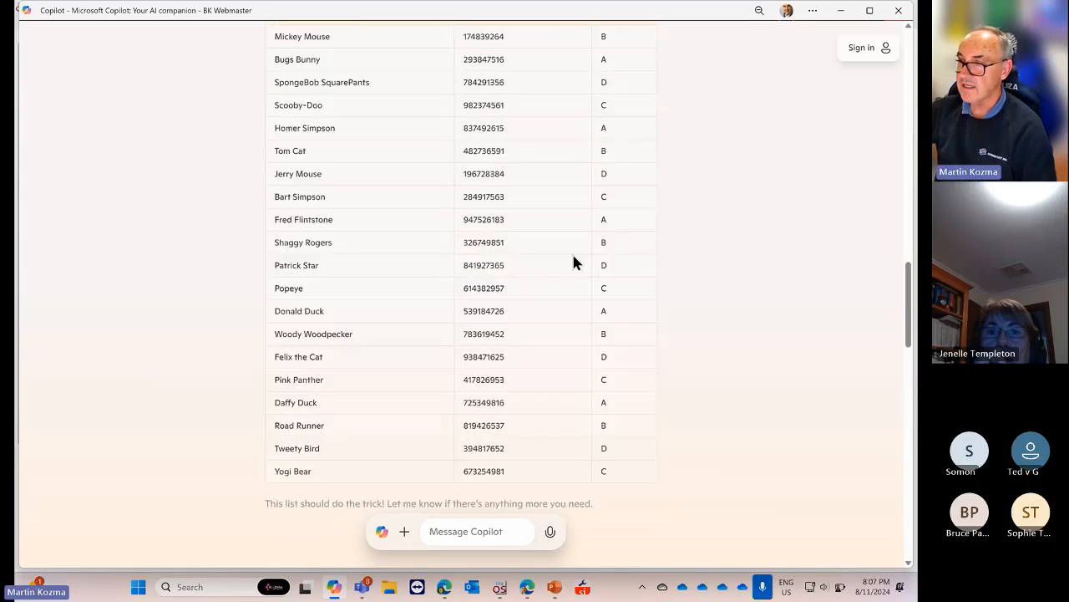
left_click(500, 586)
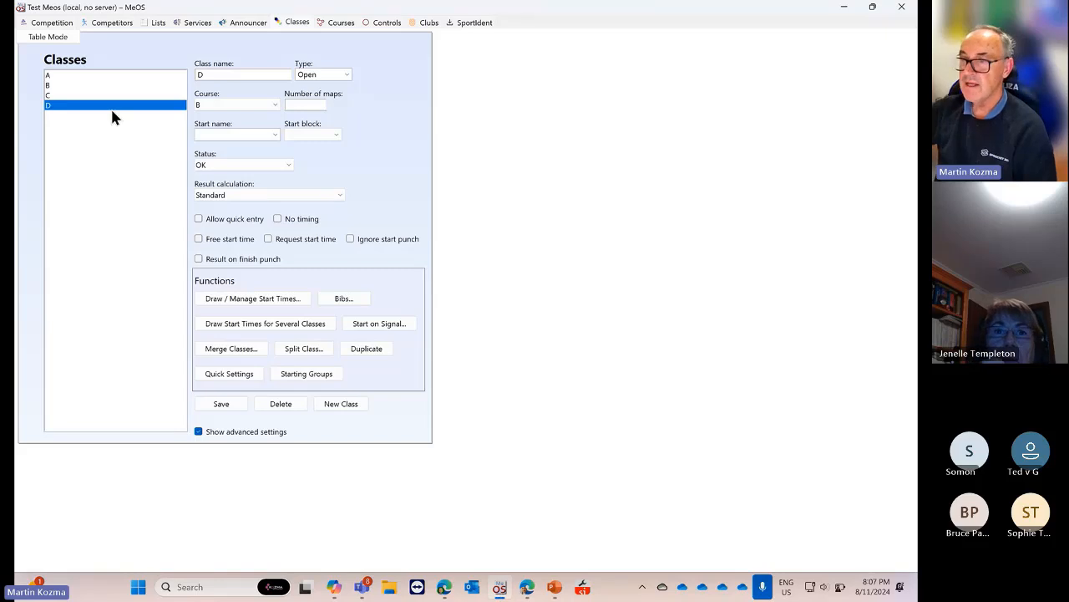
Show Competitors in Table Mode, listing both entrants with class, card and start time
left_click(116, 26)
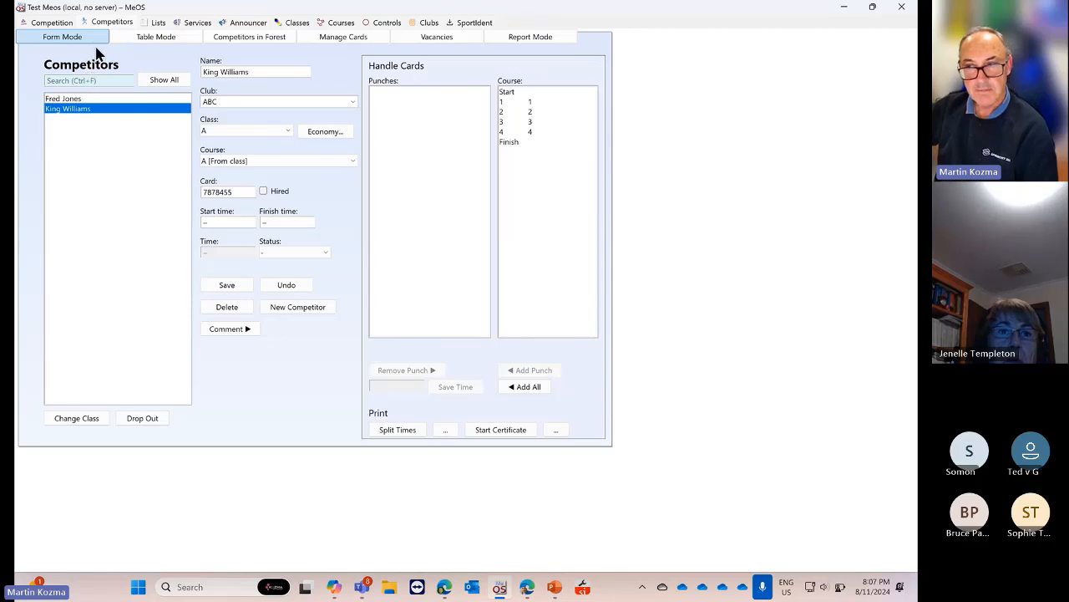
left_click(152, 39)
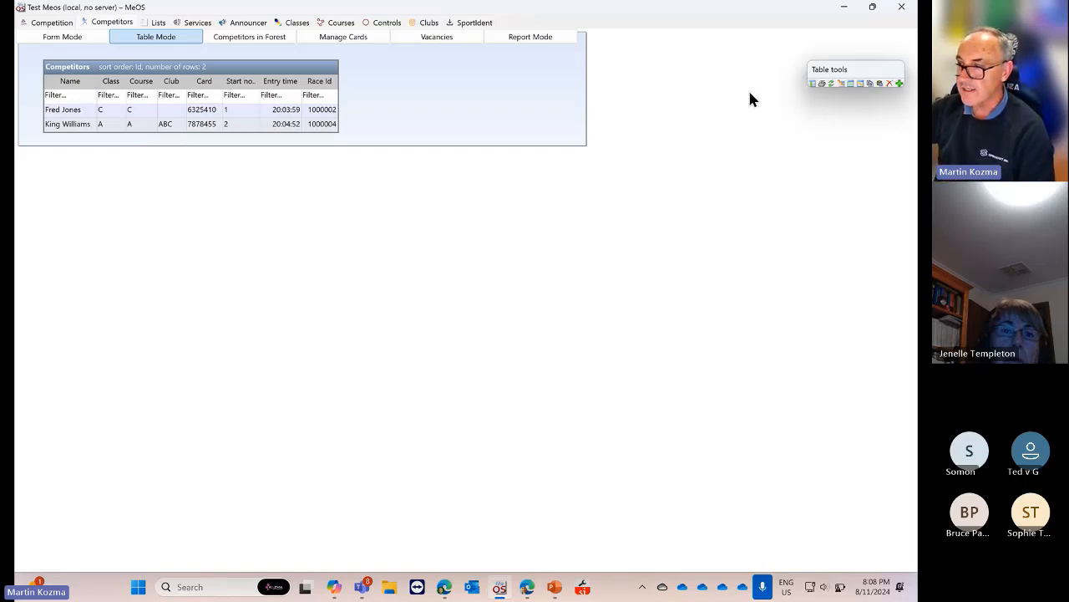
left_click_drag(842, 72, 692, 74)
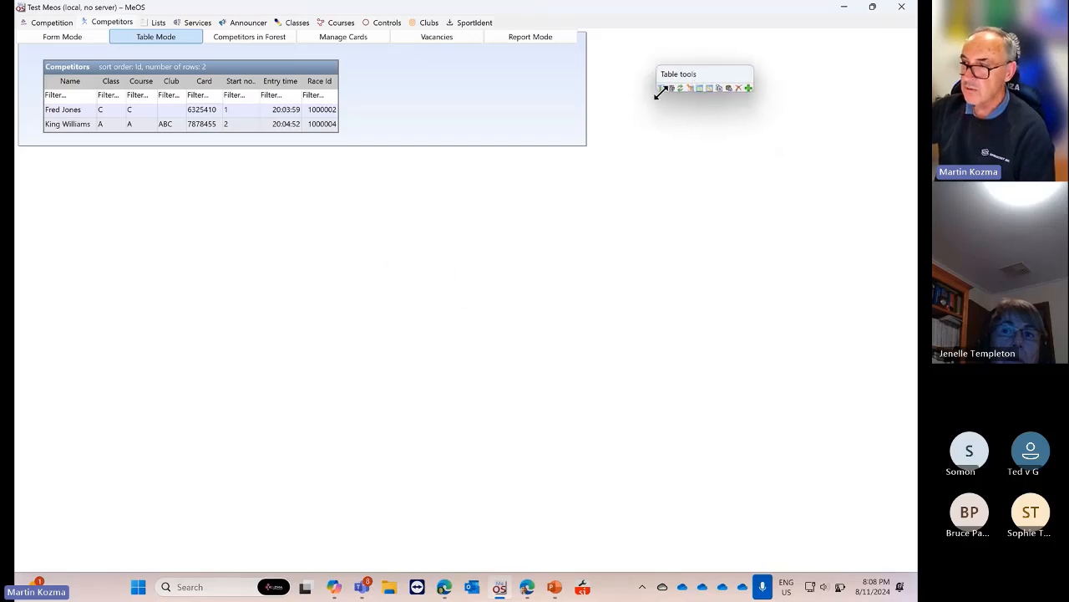
Remove the Race Id, Entry time, Start no. and Course columns from the Competitors table
left_click(660, 88)
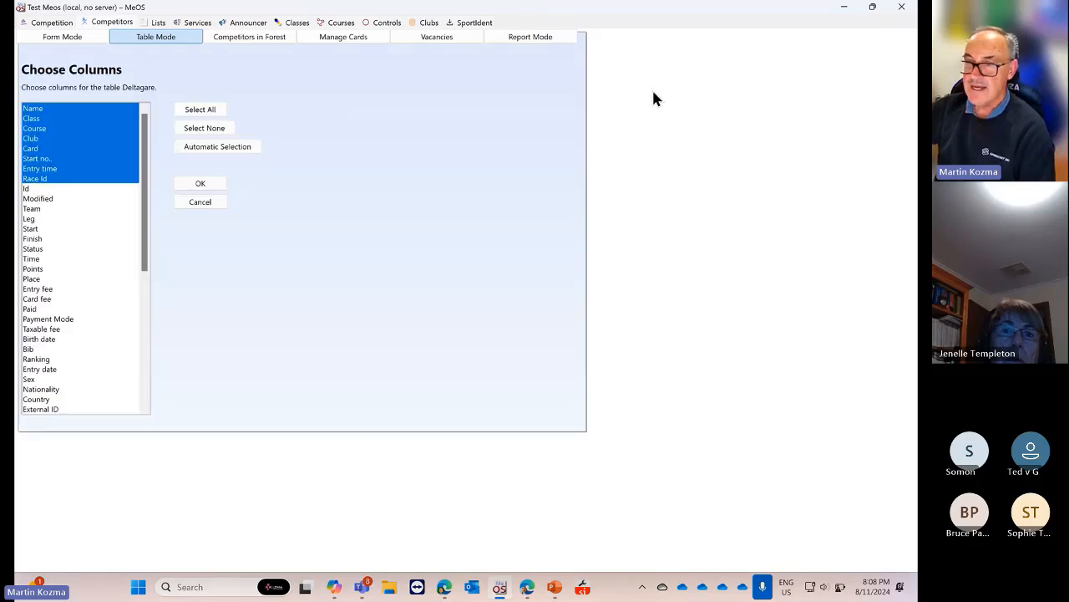
left_click(194, 201)
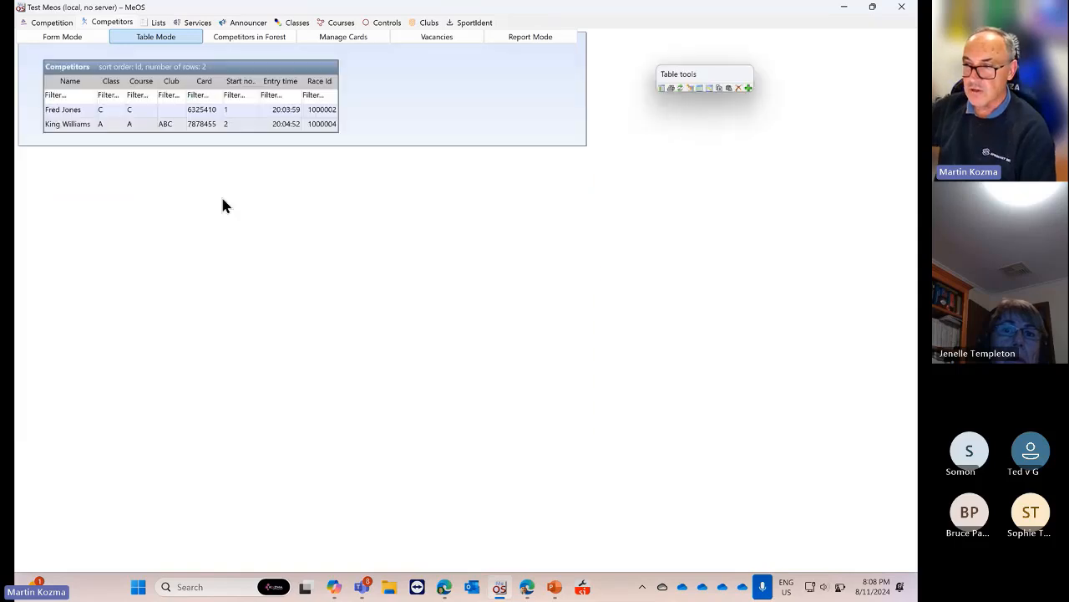
left_click(663, 88)
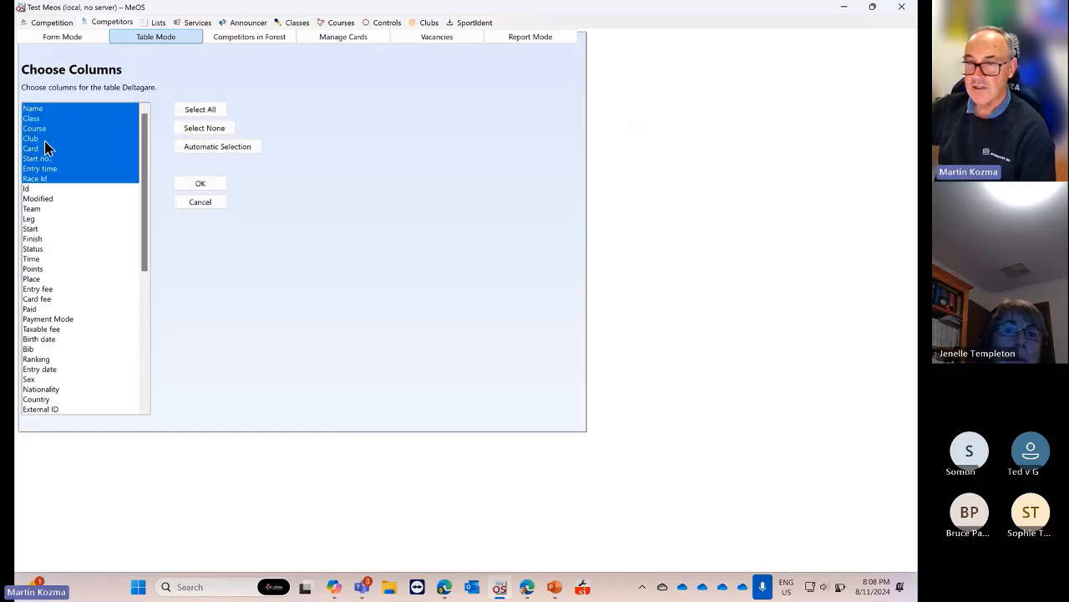
left_click(67, 178)
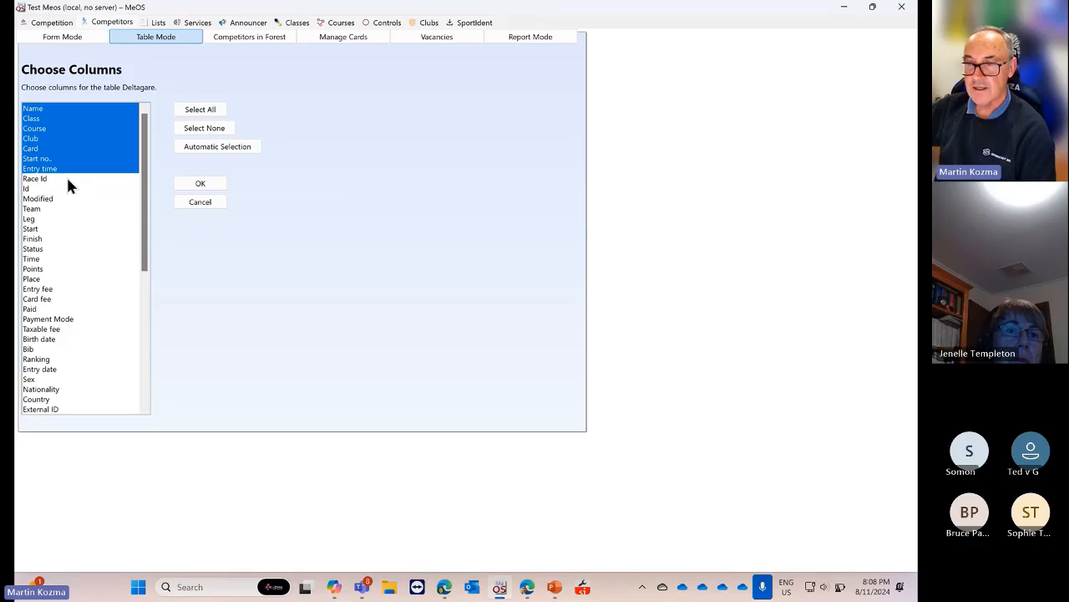
left_click(60, 167)
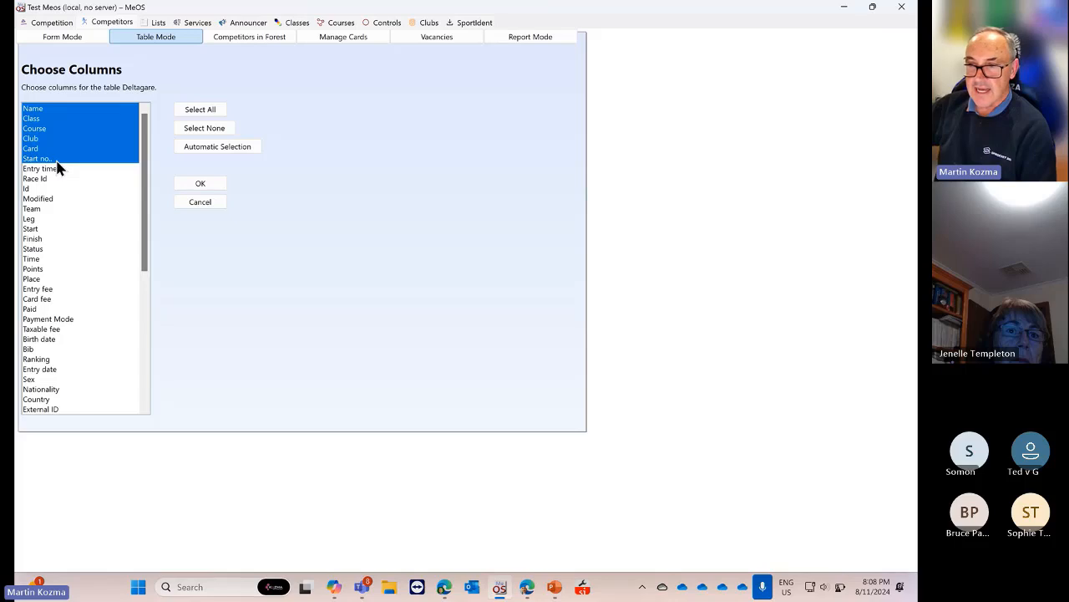
left_click(62, 158)
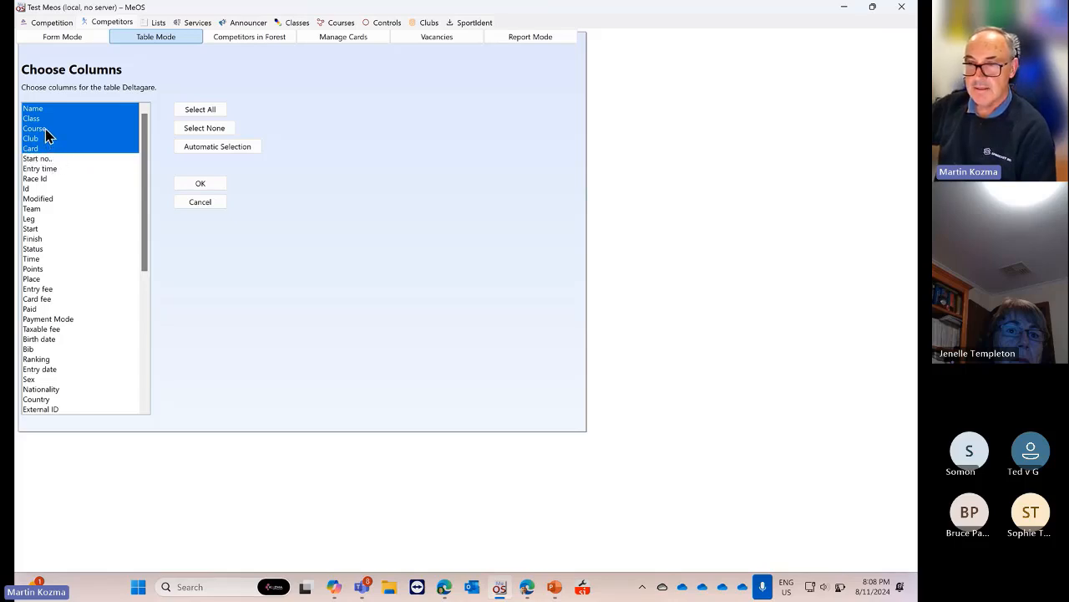
left_click(47, 130)
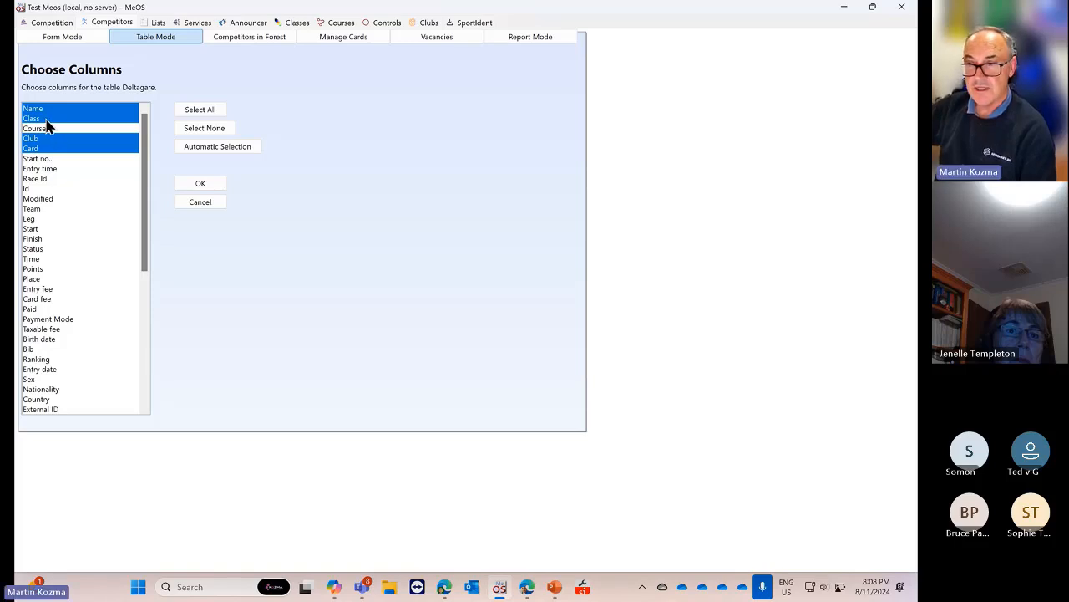
left_click(197, 184)
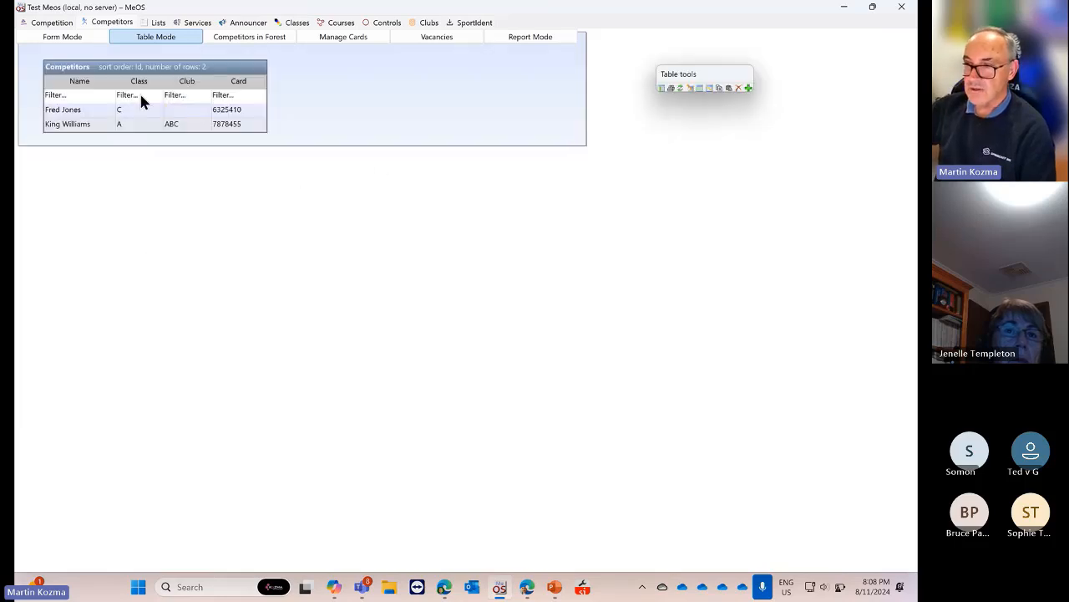
left_click(333, 587)
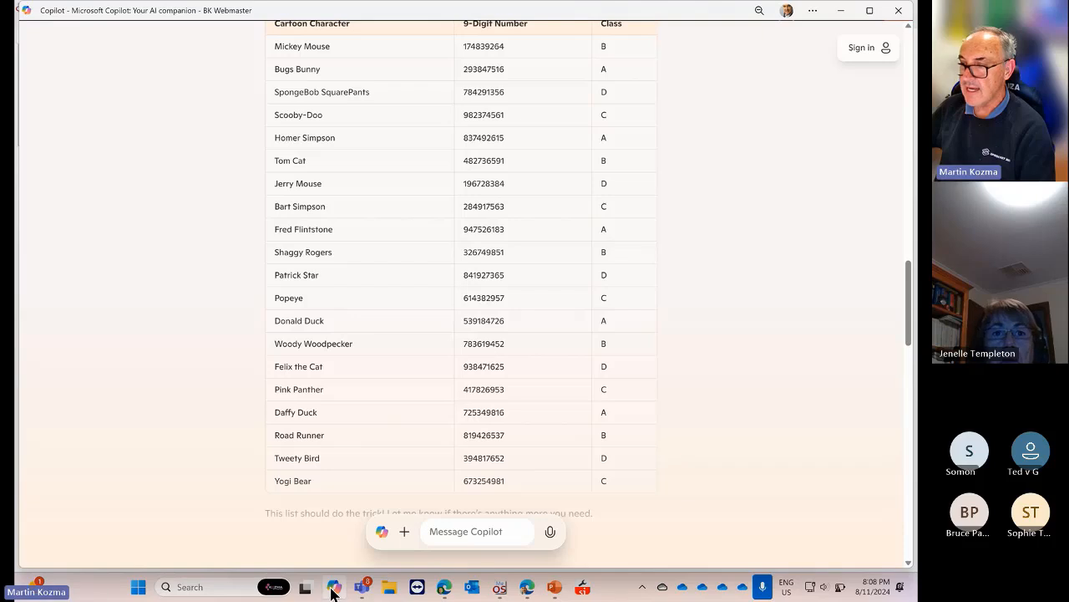
Move the Card column after Name and paste the 49 copied rows, giving 51 competitors
left_click(333, 587)
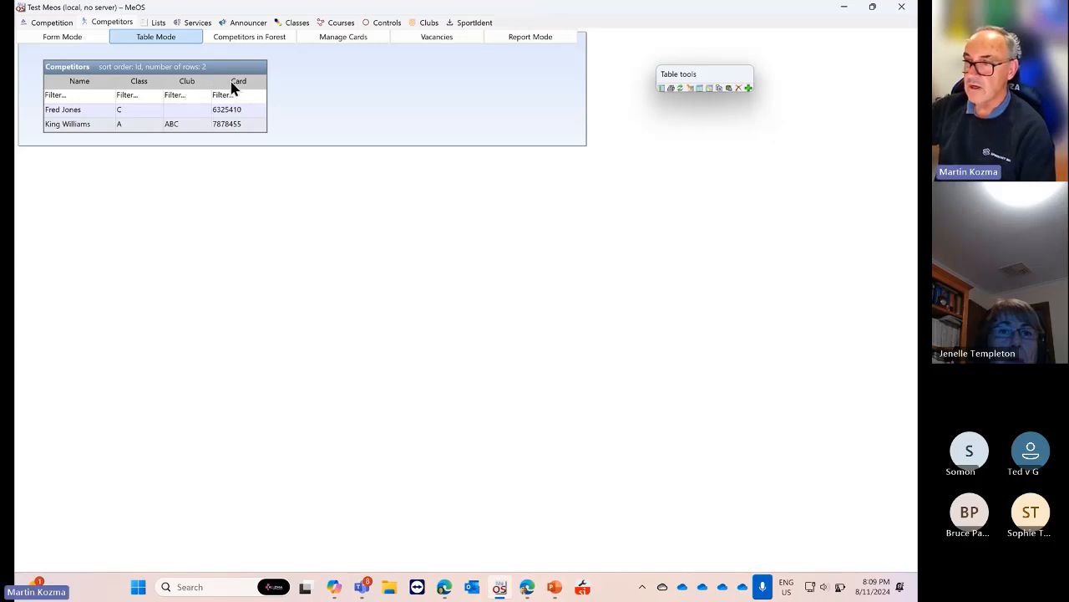
left_click_drag(236, 86, 127, 85)
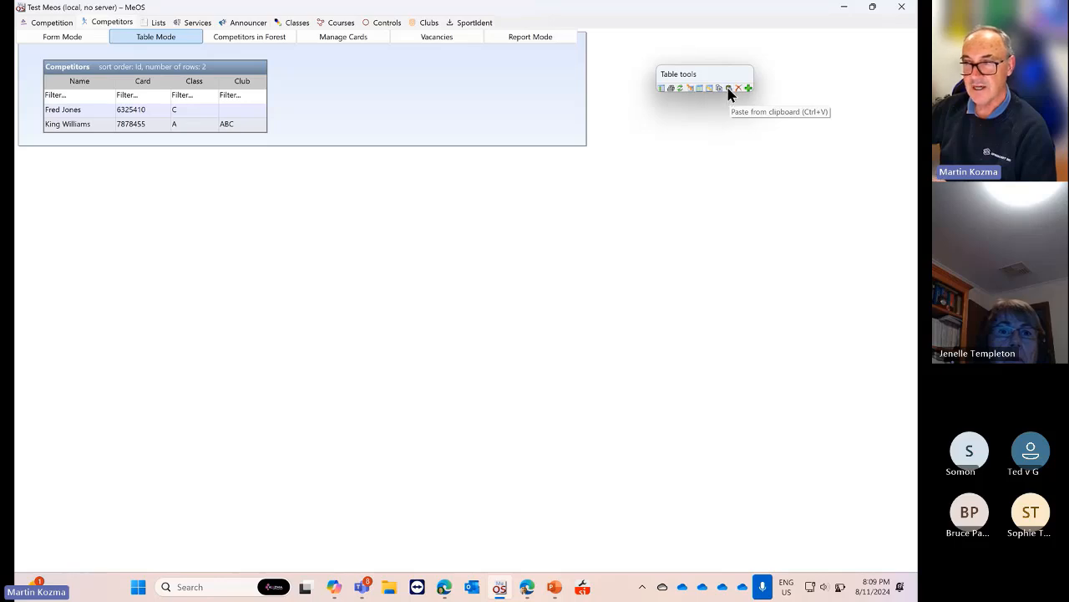
left_click(728, 88)
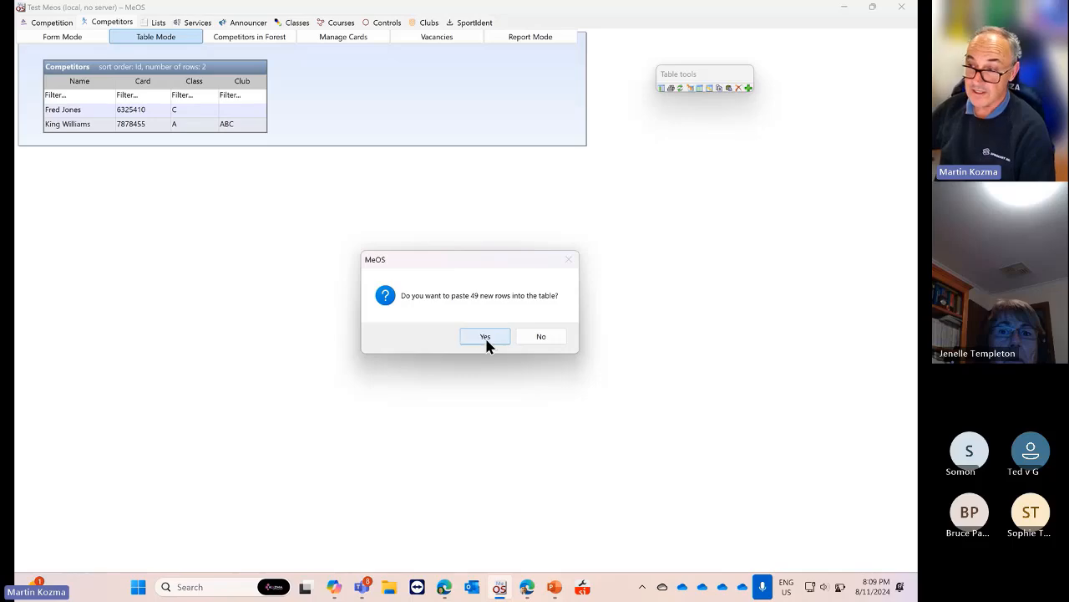
left_click(485, 336)
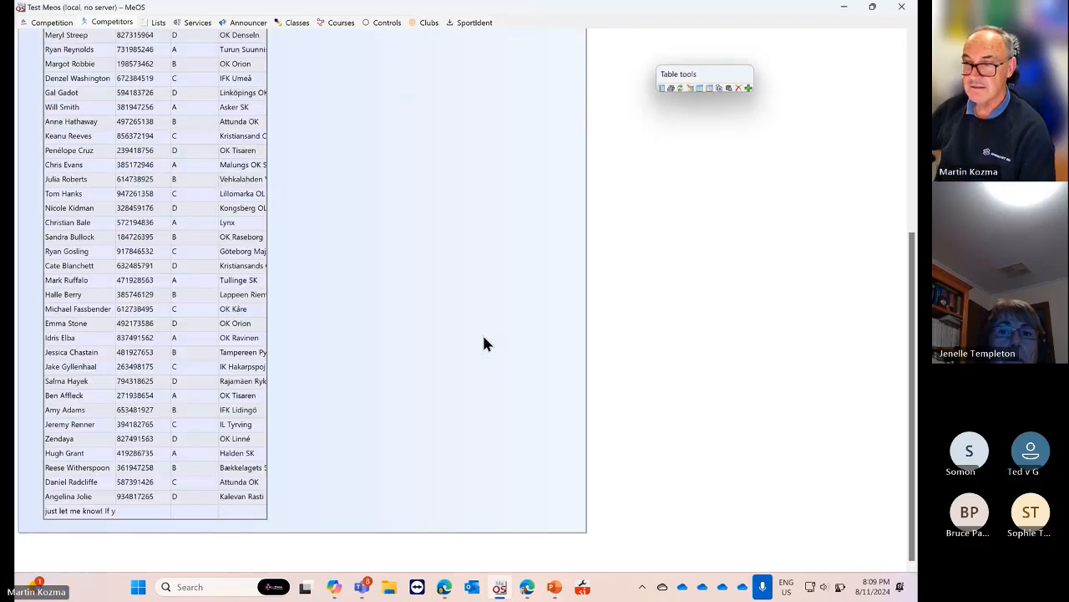
scroll(481, 345, "up", 3)
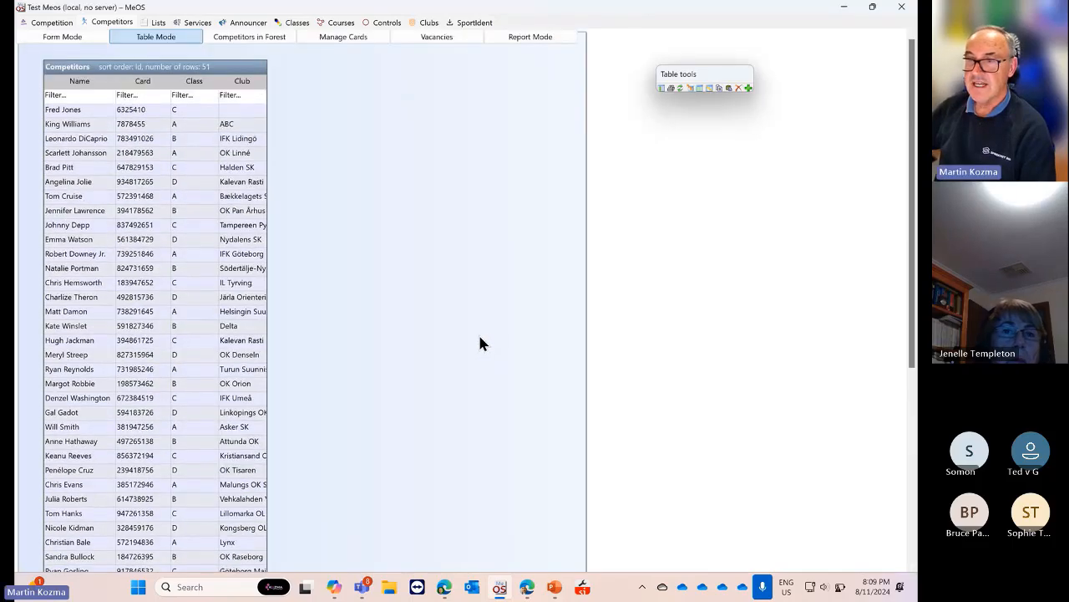
scroll(480, 342, "down", 5)
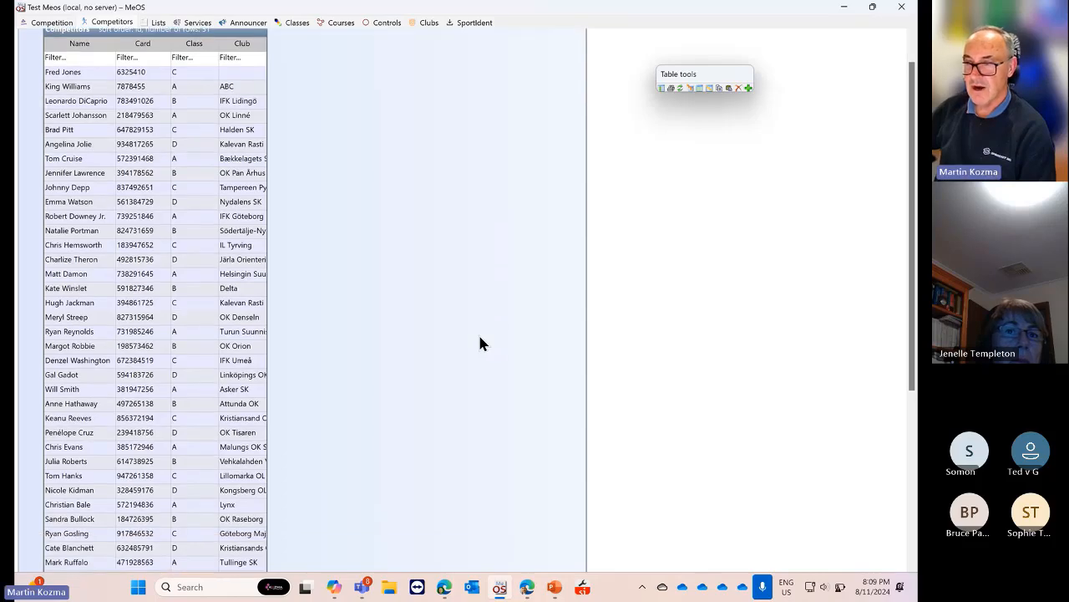
scroll(480, 343, "up", 3)
scroll(480, 342, "up", 3)
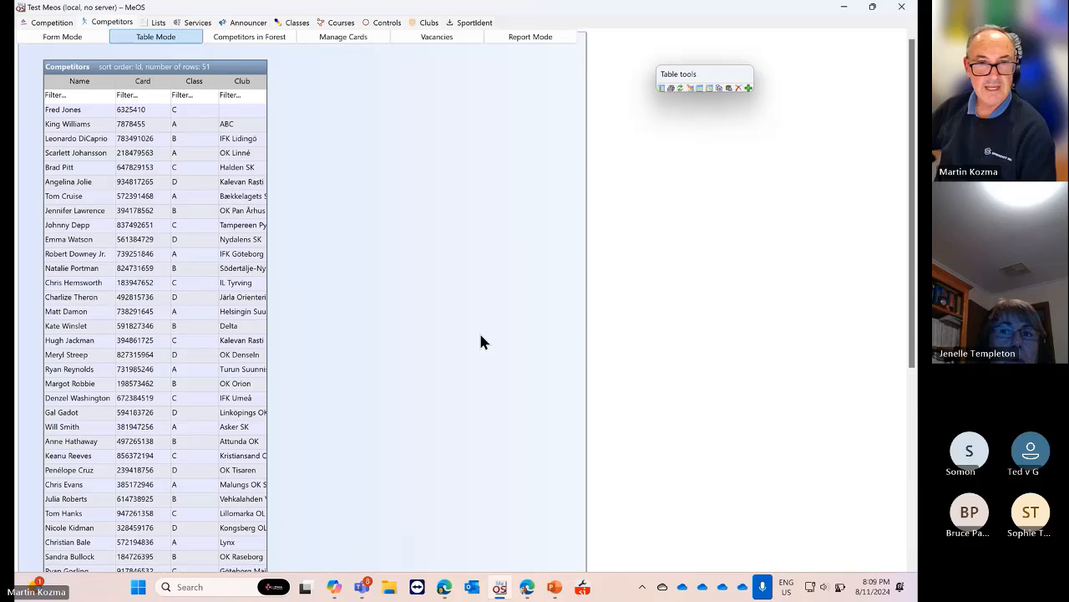
scroll(480, 338, "down", 5)
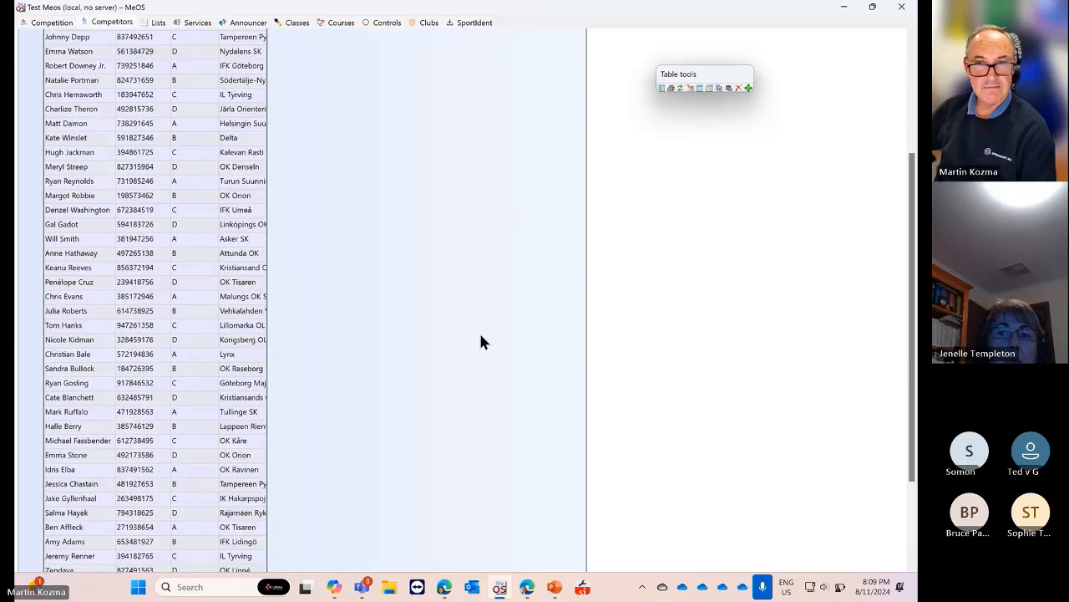
scroll(480, 338, "up", 5)
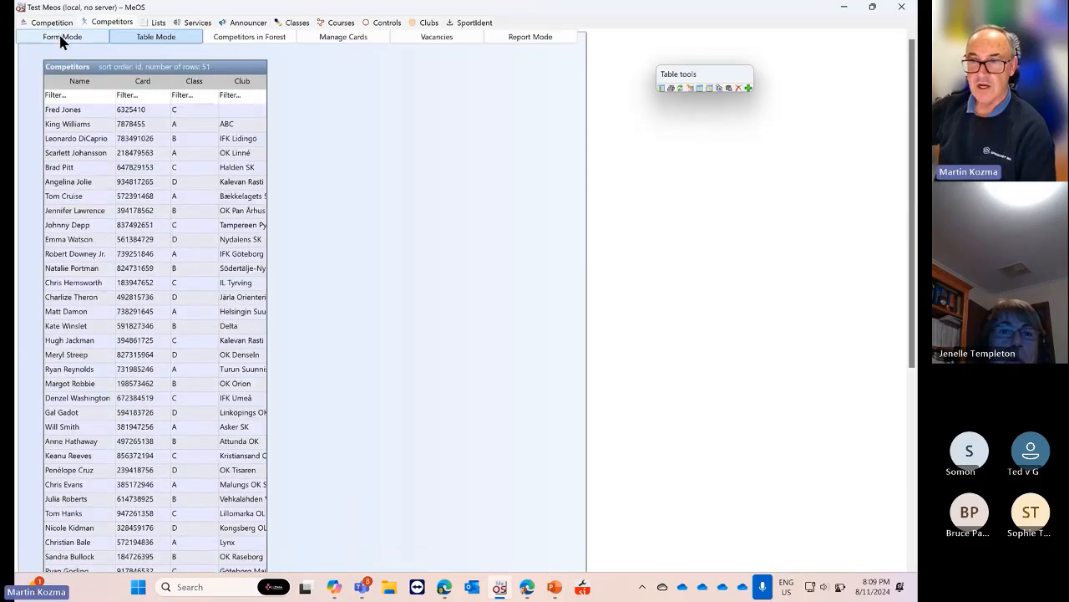
left_click(81, 36)
left_click(80, 179)
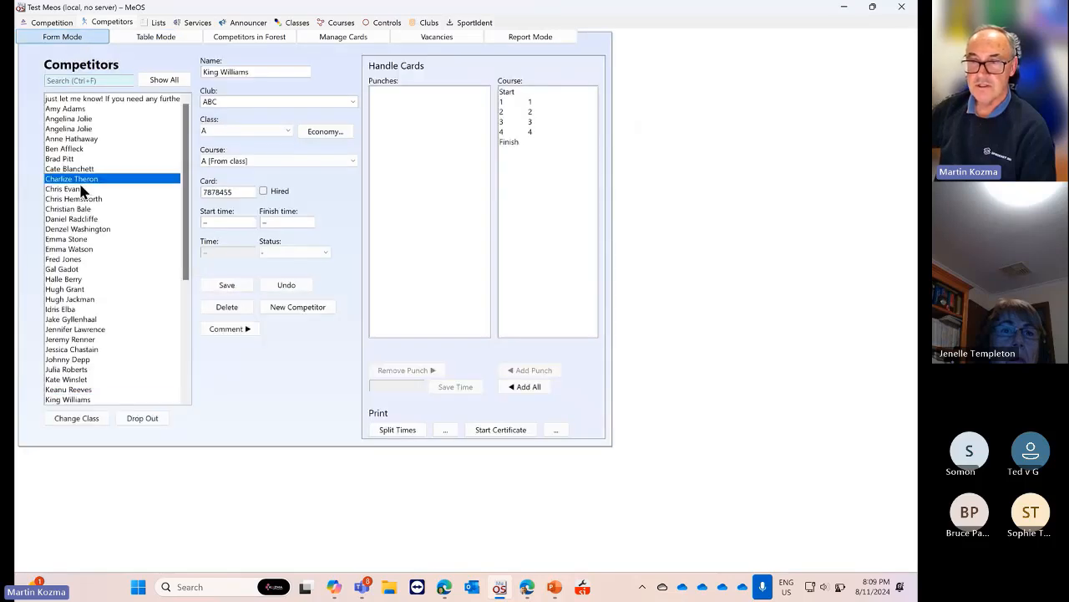
left_click(74, 232)
left_click(73, 270)
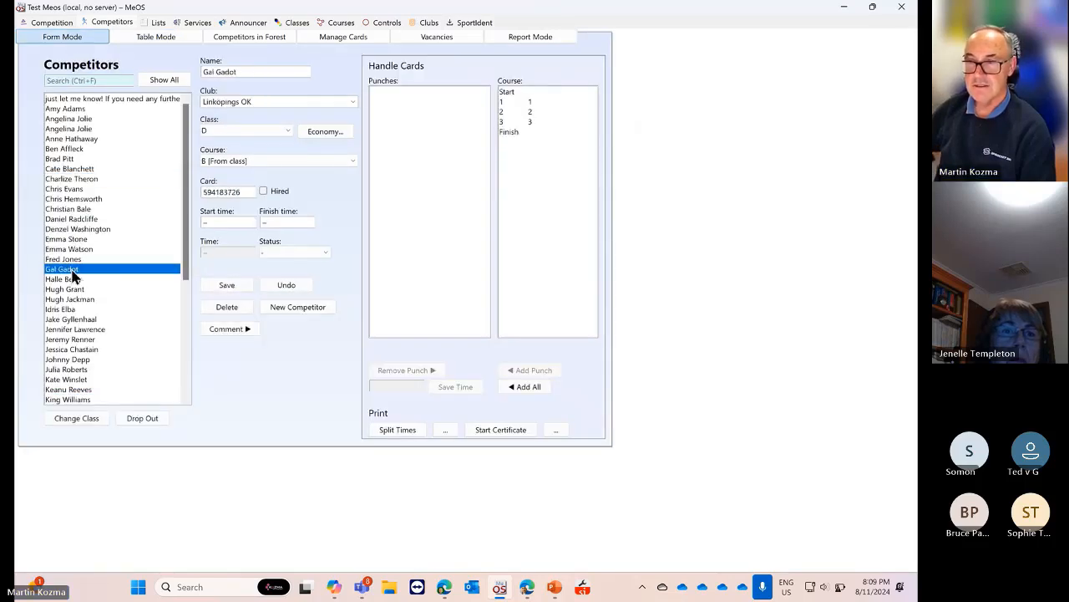
left_click(83, 182)
scroll(86, 268, "down", 7)
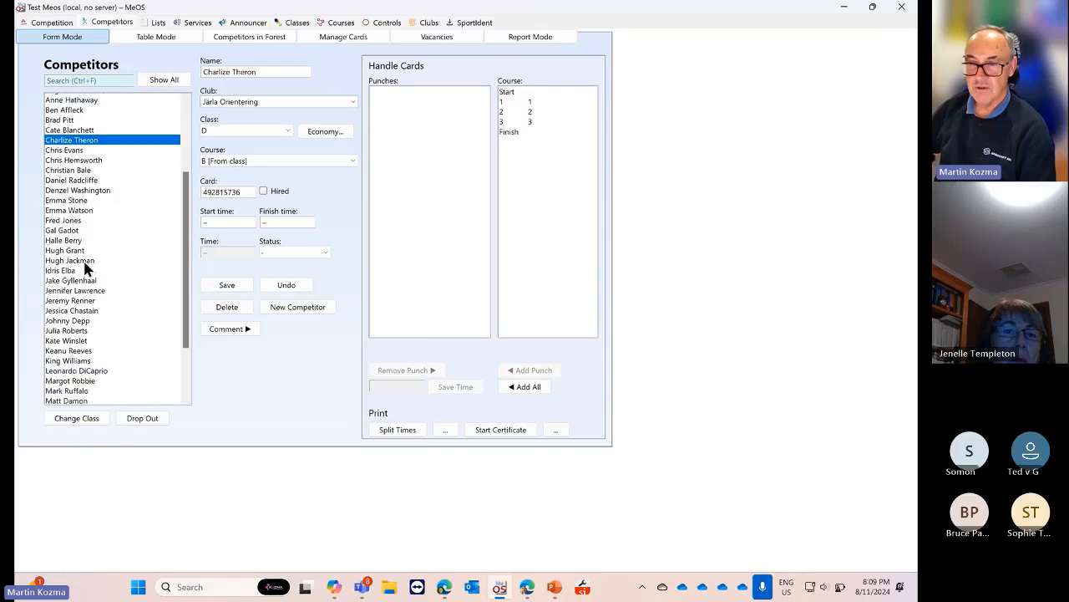
left_click(86, 261)
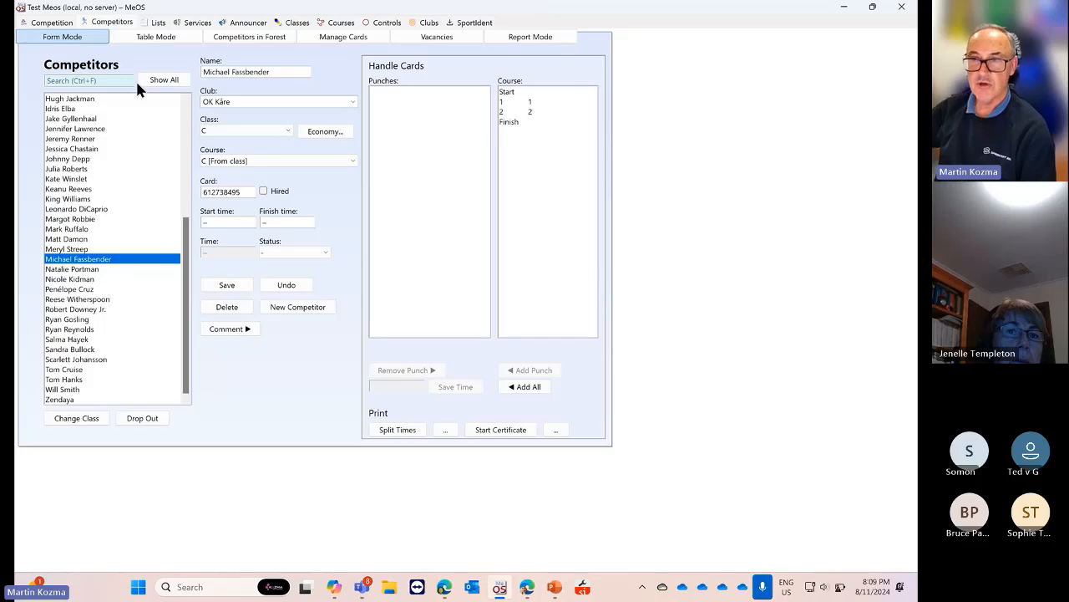
left_click(150, 38)
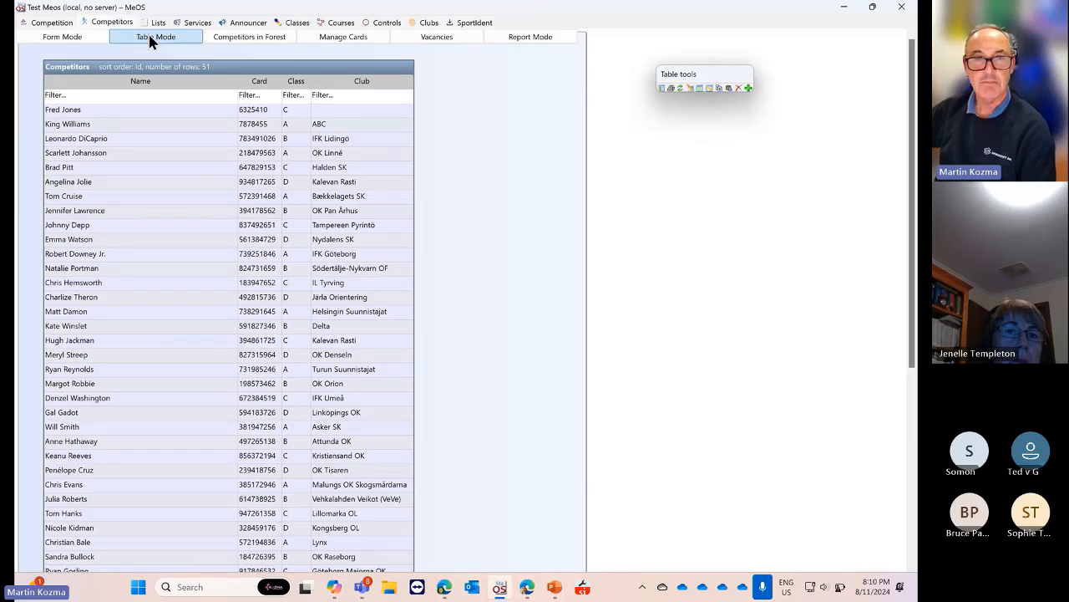
Add the Id, Modified and Team columns to the 51-entrant Competitors table
scroll(188, 205, "down", 8)
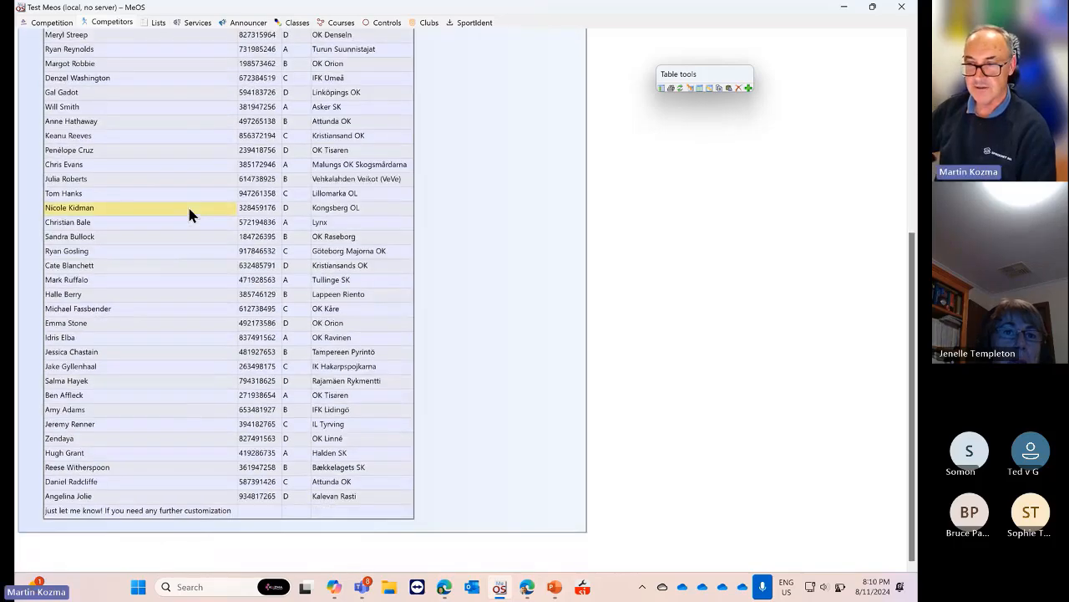
scroll(189, 211, "up", 8)
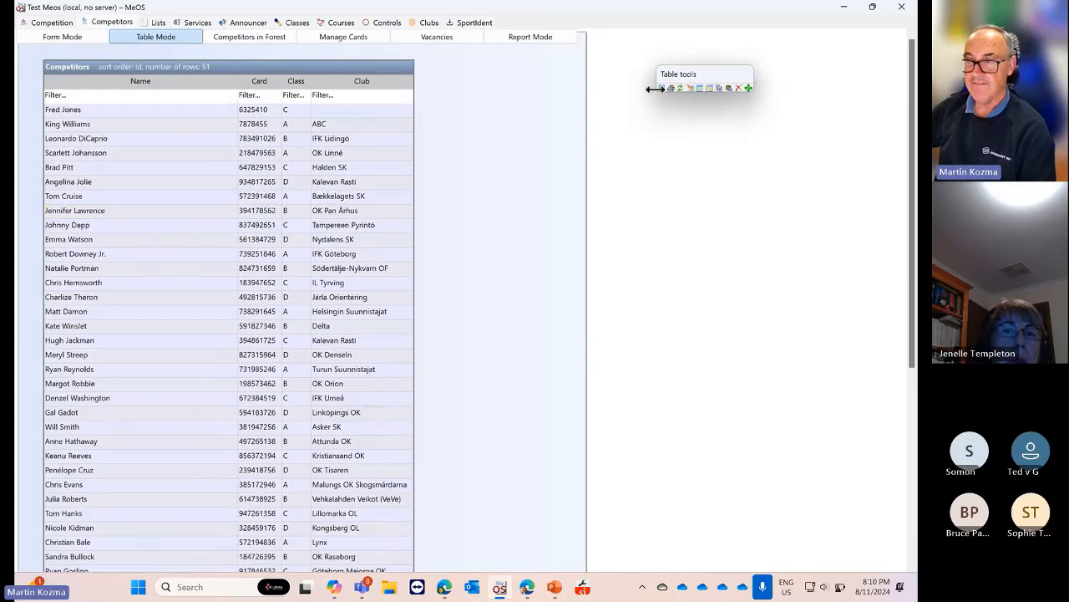
left_click(662, 87)
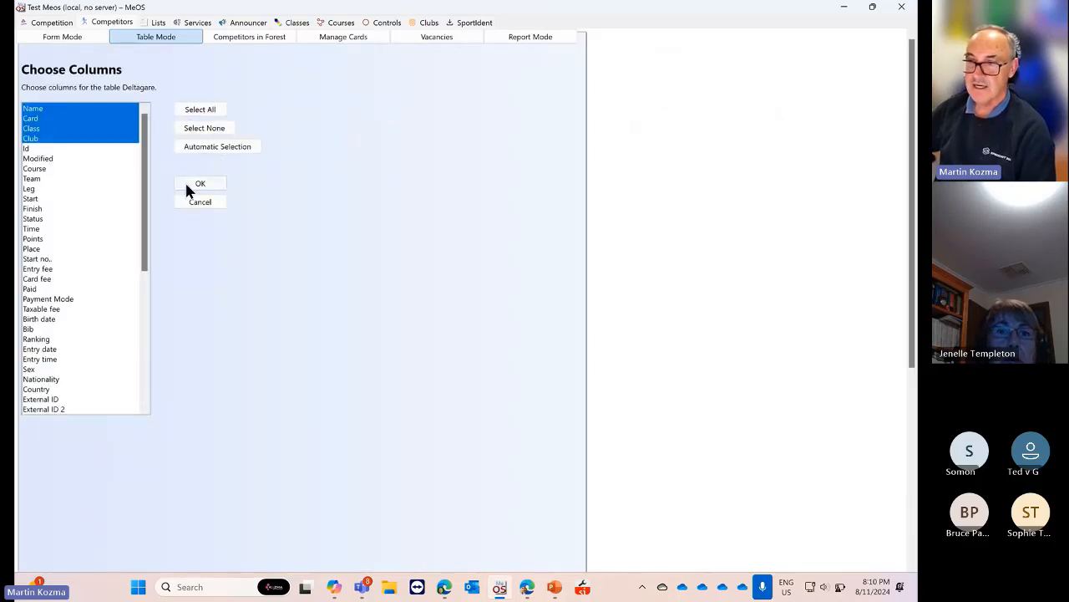
left_click_drag(35, 150, 46, 179)
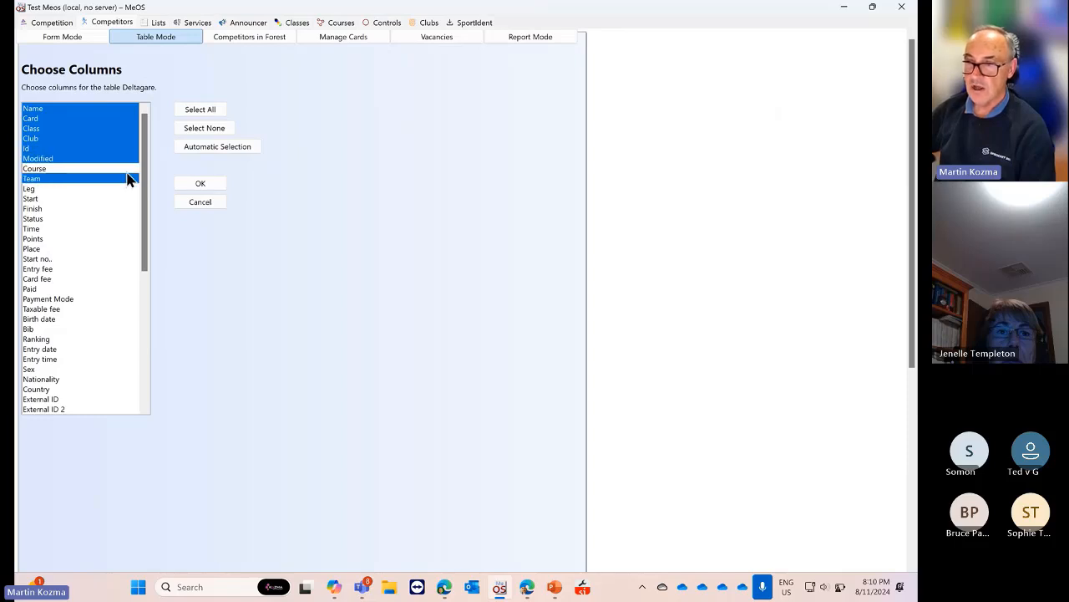
left_click(219, 182)
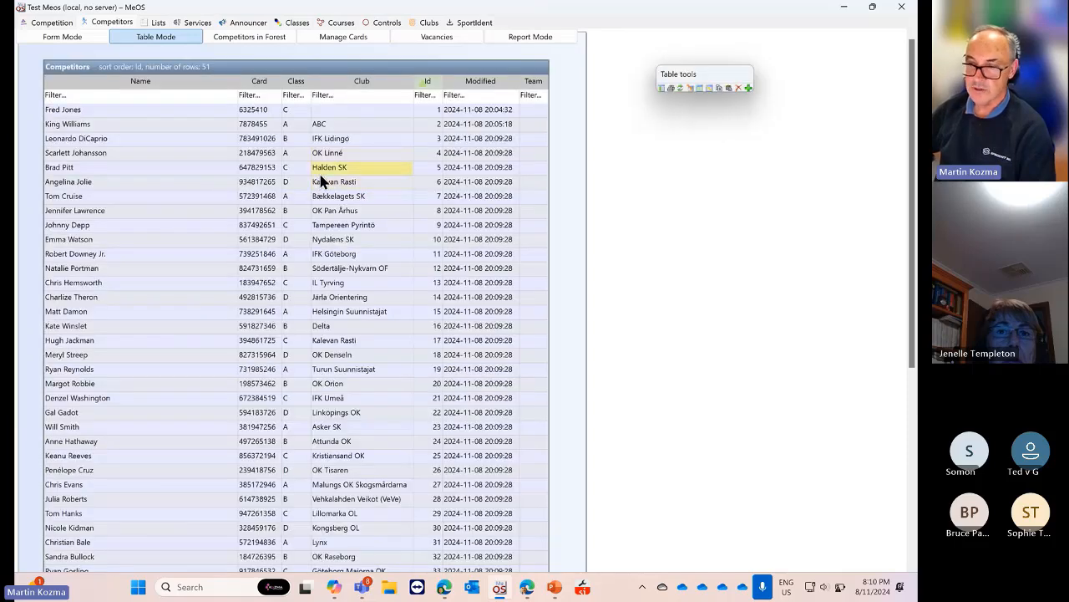
left_click(61, 36)
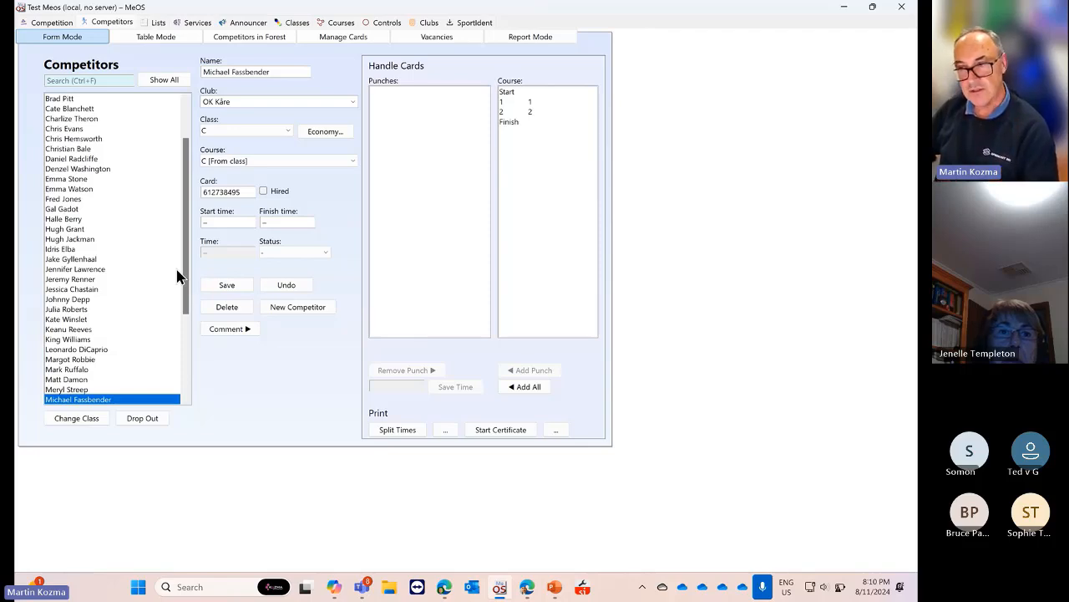
left_click(163, 40)
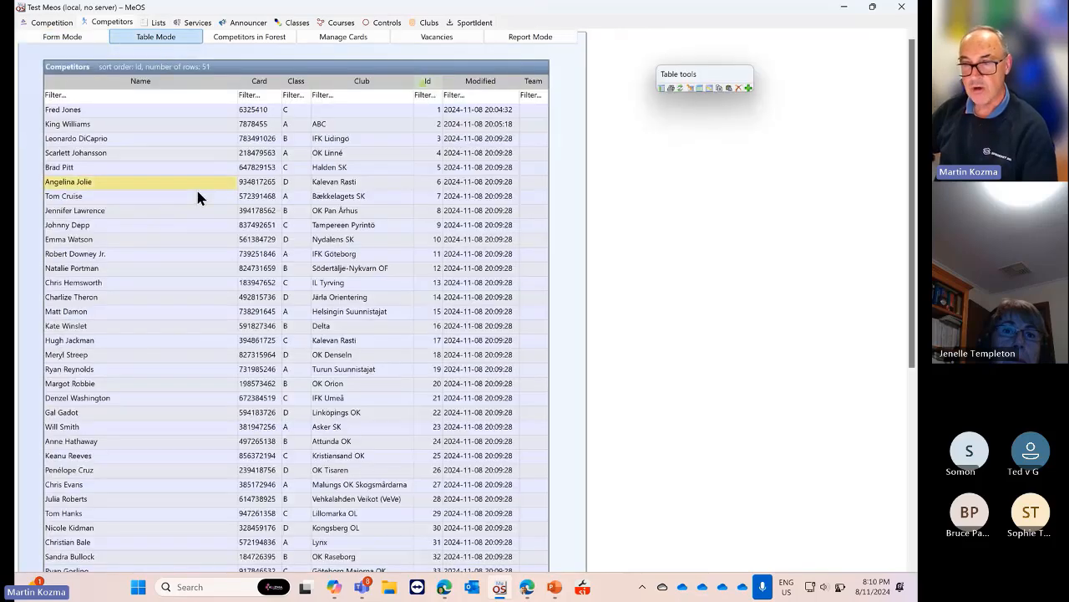
scroll(198, 195, "down", 1)
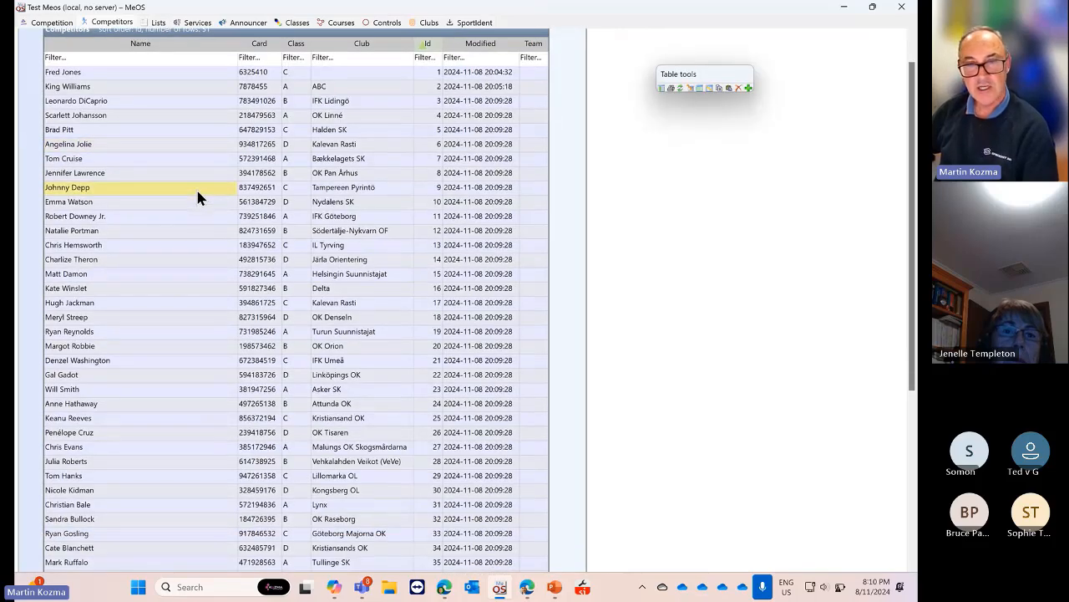
scroll(198, 197, "up", 1)
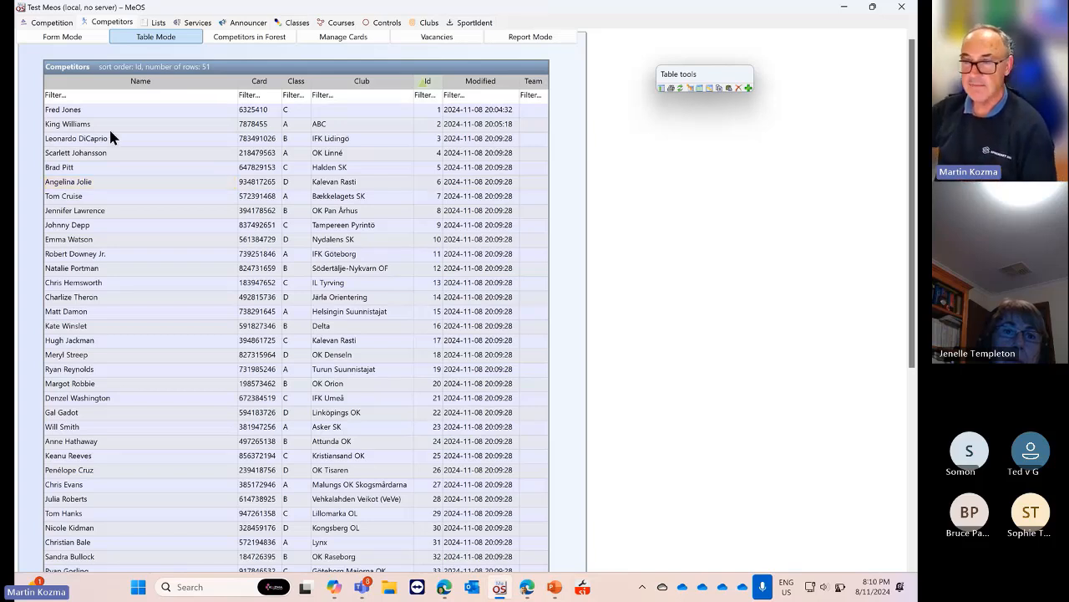
Switch to Form Mode and browse pasted competitors, including a Halden SK entrant in class C
left_click(58, 37)
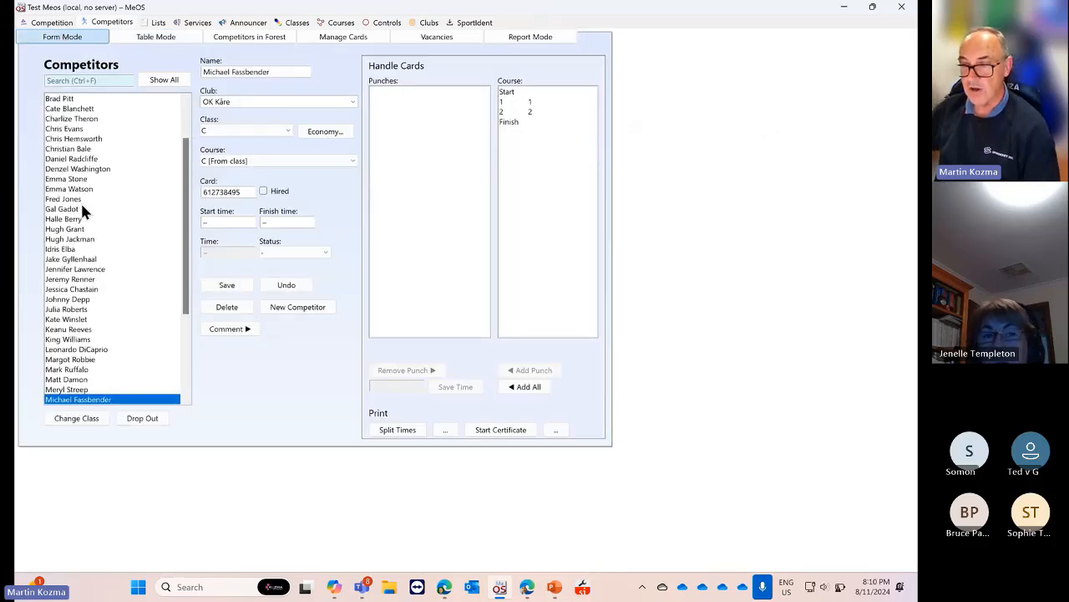
scroll(81, 207, "up", 3)
scroll(85, 206, "down", 6)
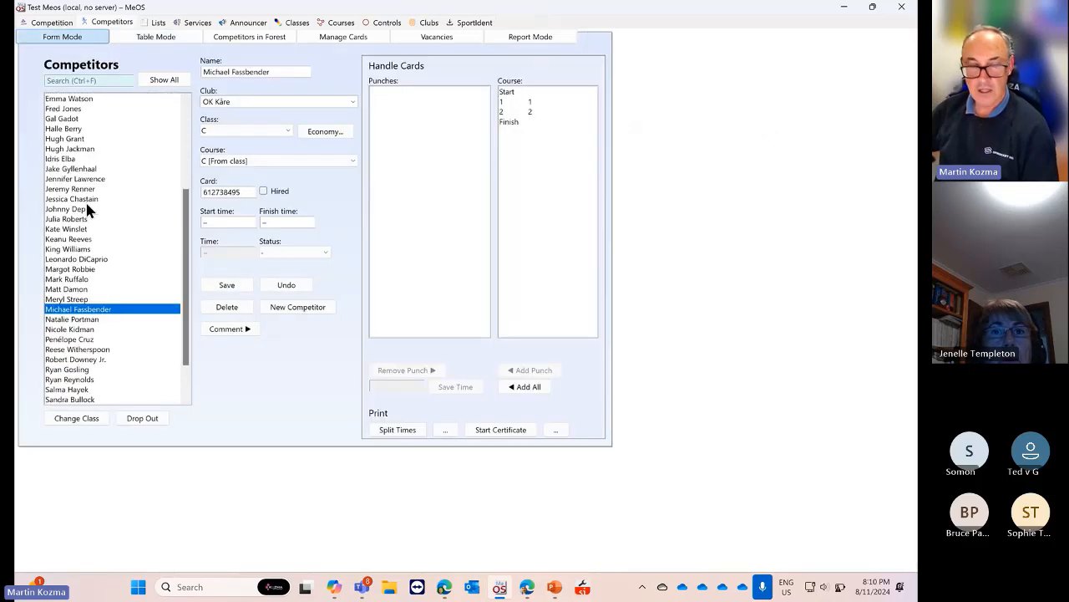
scroll(87, 209, "up", 5)
left_click(87, 201)
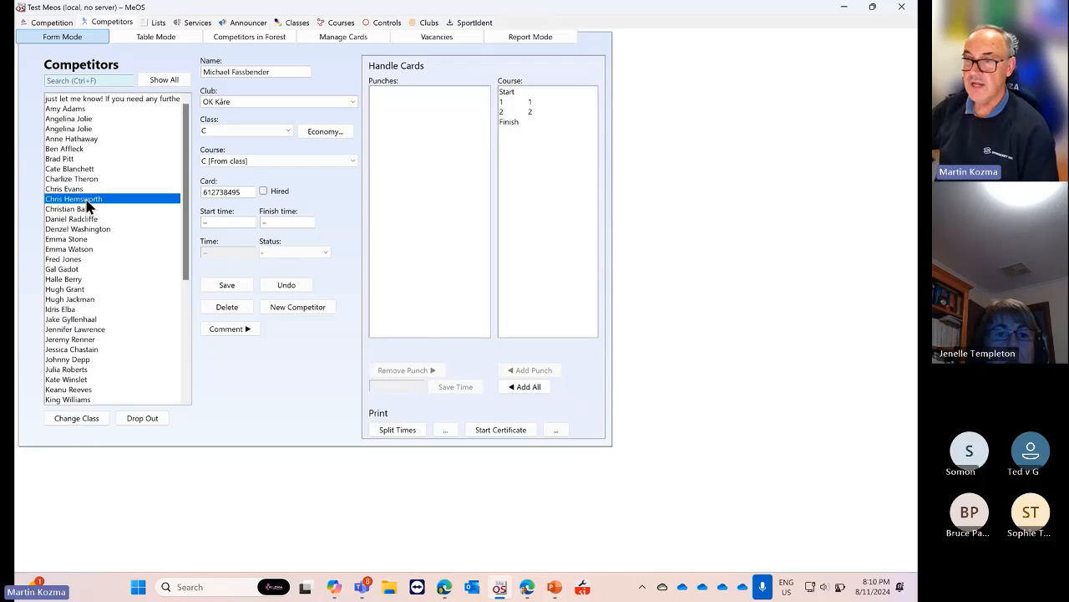
left_click(84, 239)
left_click(87, 259)
left_click(94, 189)
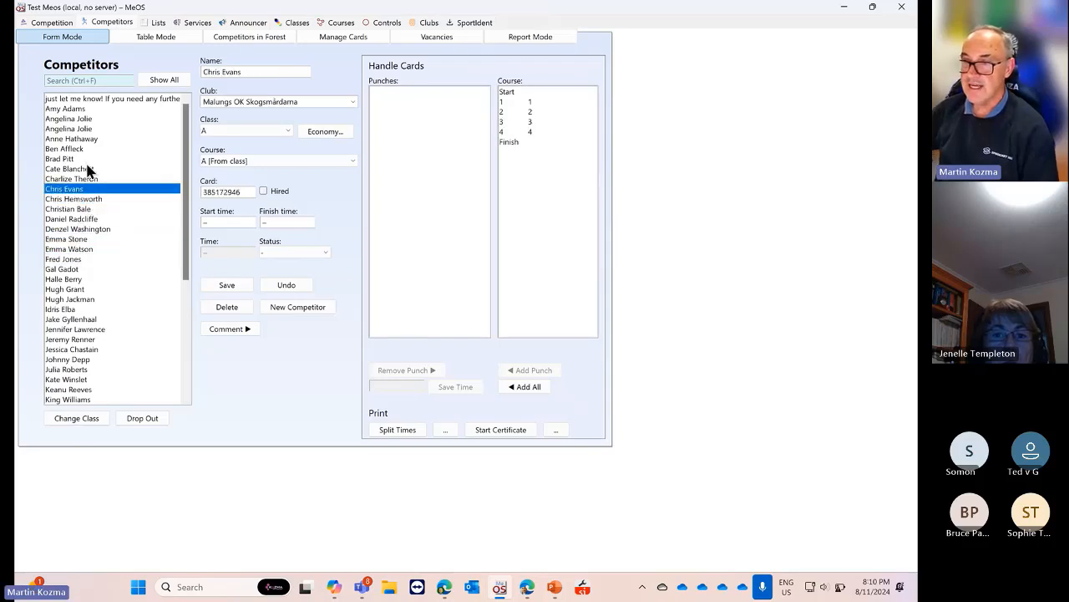
left_click(87, 158)
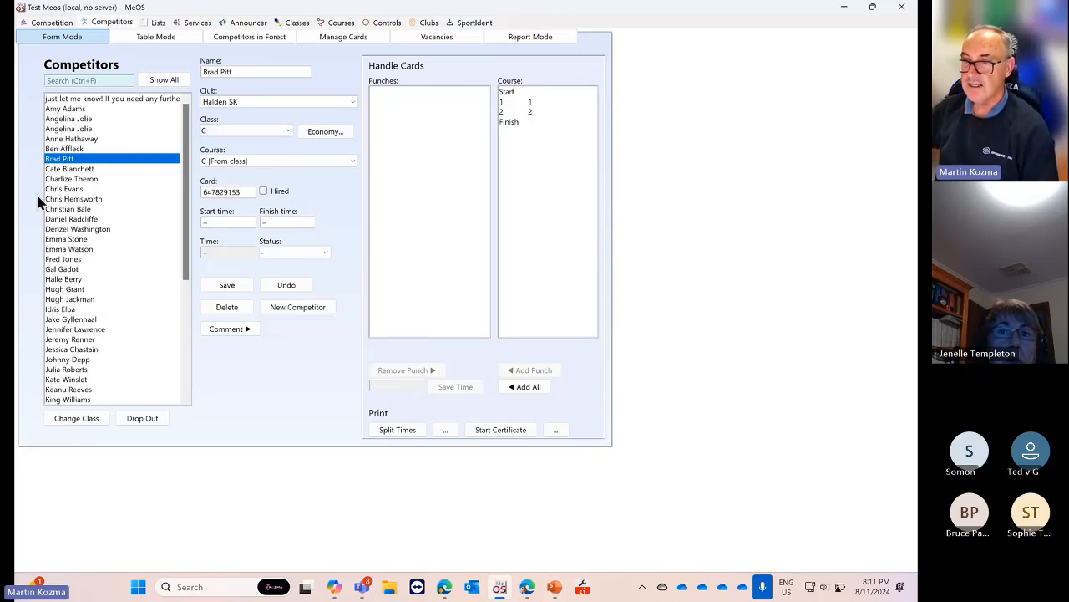
Check more entries: OK Ravinen in class A, OK Orion in D, Malungs OK Skogsmårdarna in A
left_click(71, 210)
left_click(76, 250)
left_click(81, 289)
left_click(93, 310)
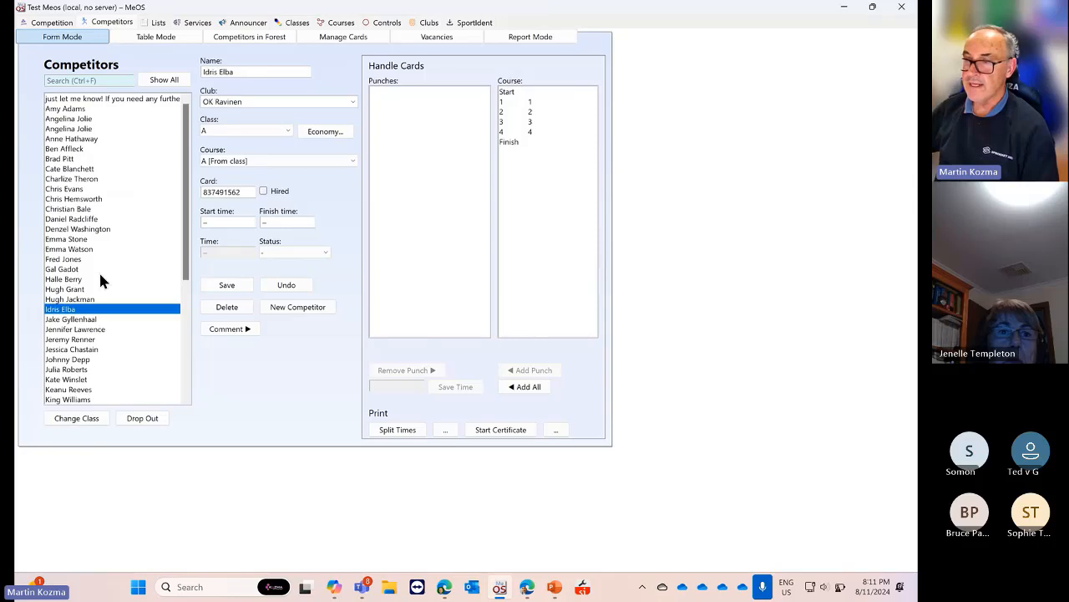
left_click(108, 150)
left_click(109, 249)
left_click(109, 179)
left_click(90, 241)
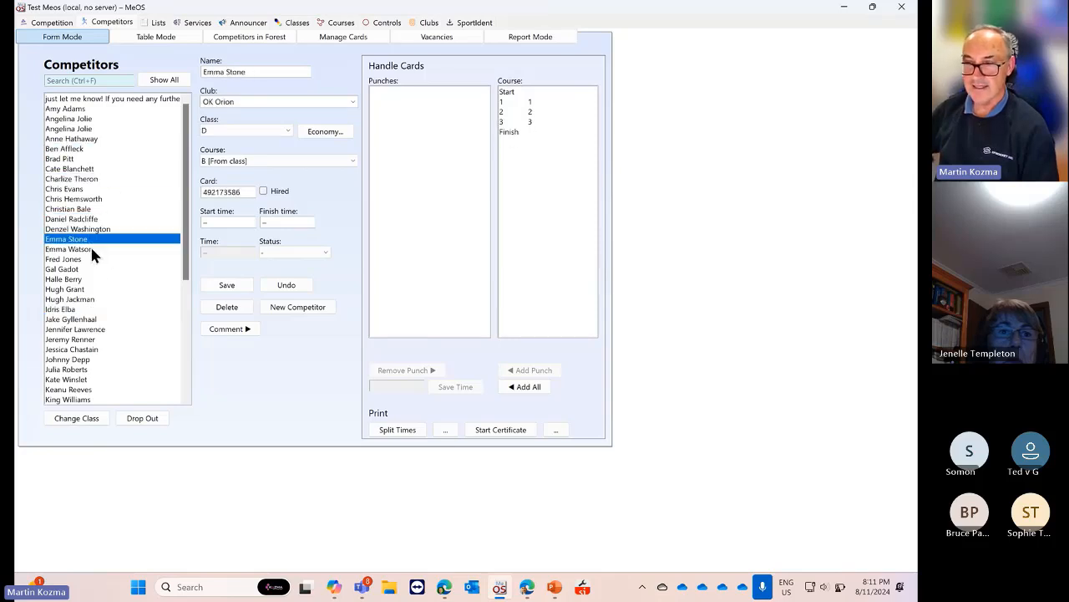
left_click(92, 289)
left_click(125, 199)
left_click(134, 190)
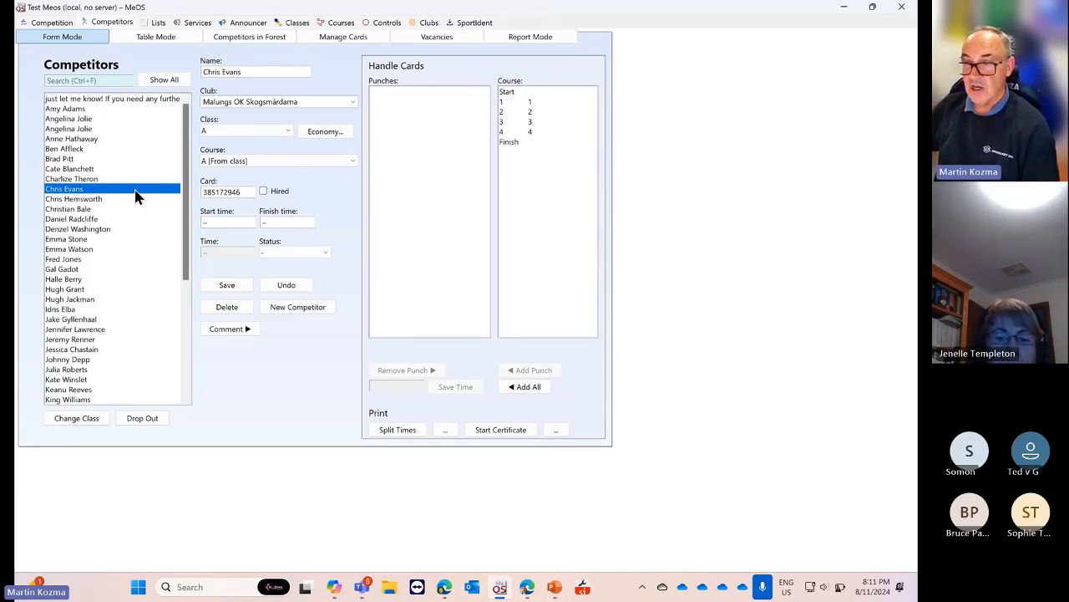
scroll(137, 195, "down", 3)
scroll(137, 195, "up", 3)
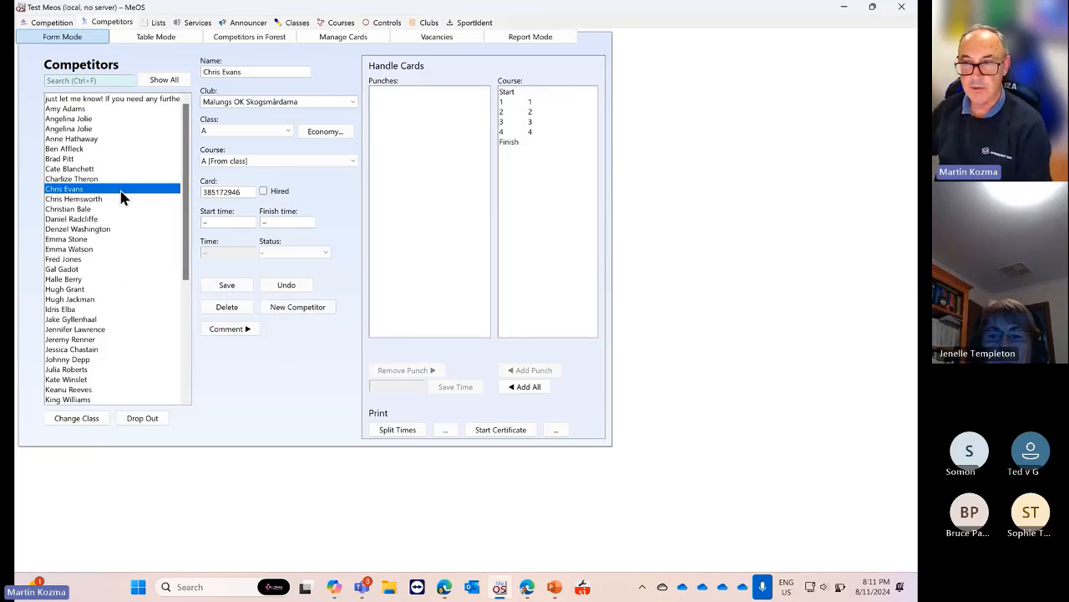
scroll(119, 192, "down", 3)
scroll(120, 192, "up", 1)
scroll(122, 194, "up", 1)
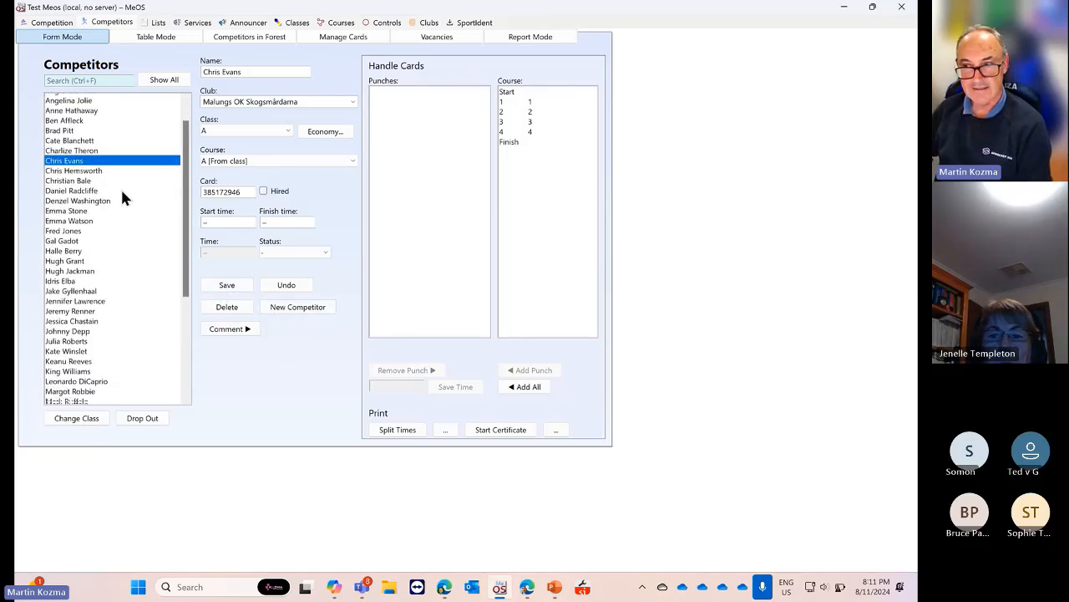
scroll(122, 194, "down", 2)
scroll(122, 194, "up", 3)
scroll(122, 194, "down", 3)
scroll(123, 196, "up", 5)
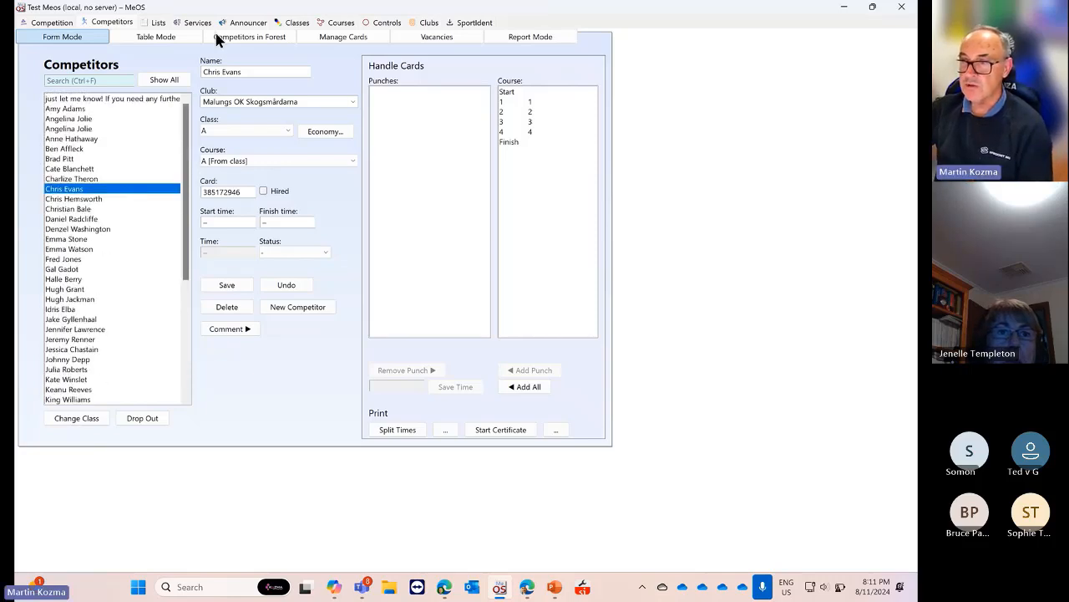
Generate the Individual start list, dismissing the 'has no class' message, and review classes A–D
left_click(159, 25)
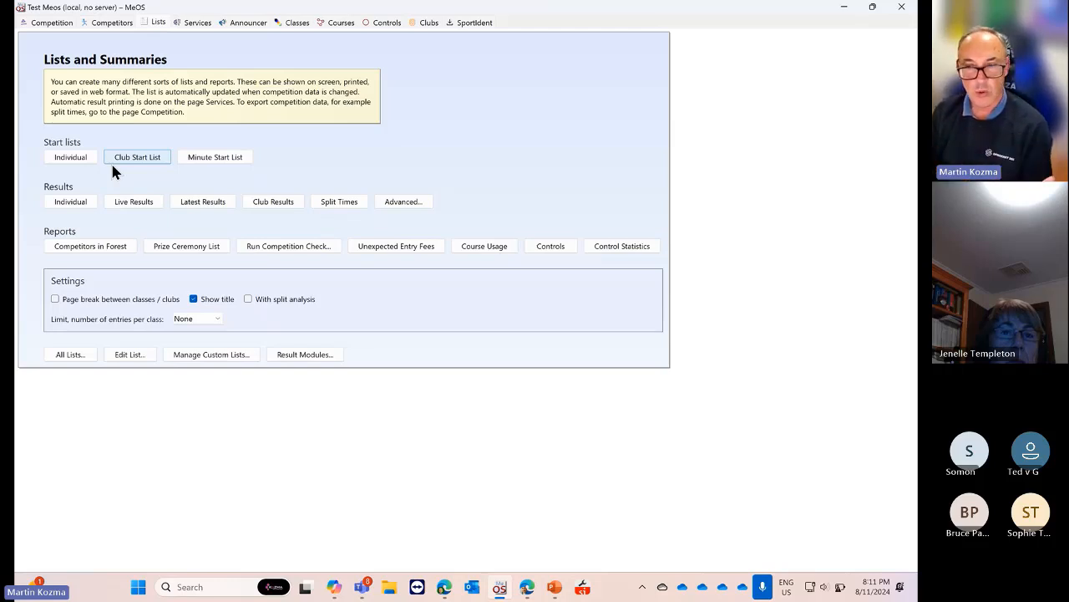
left_click(67, 159)
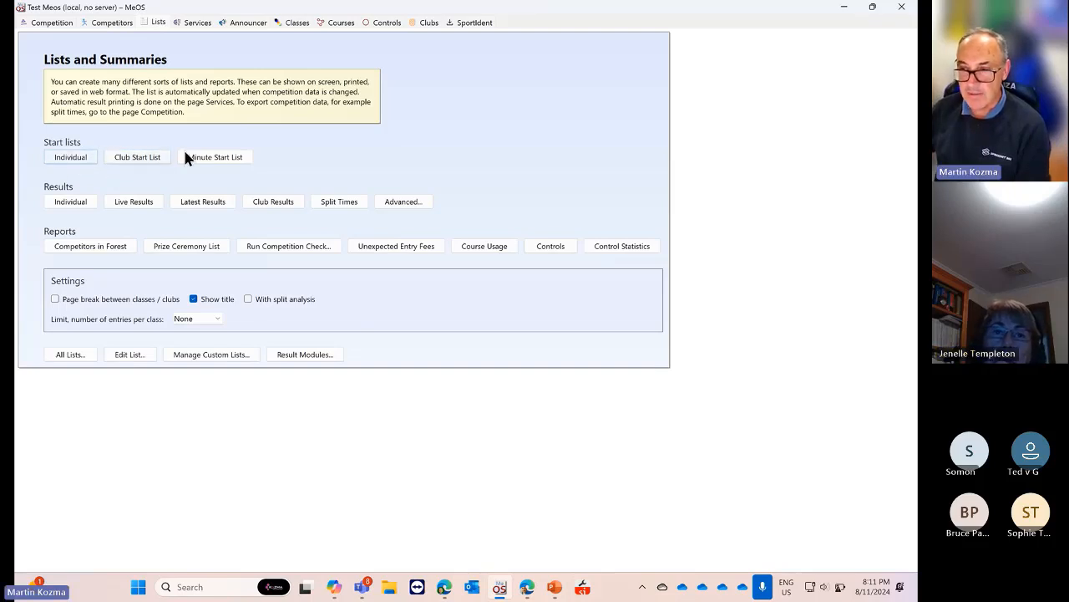
left_click(71, 158)
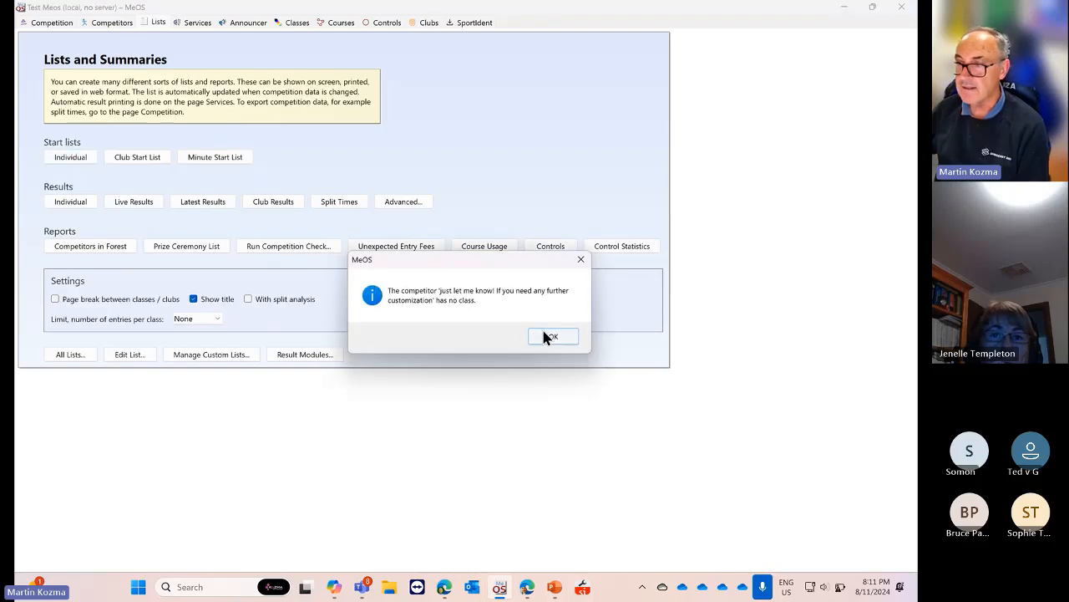
left_click(551, 337)
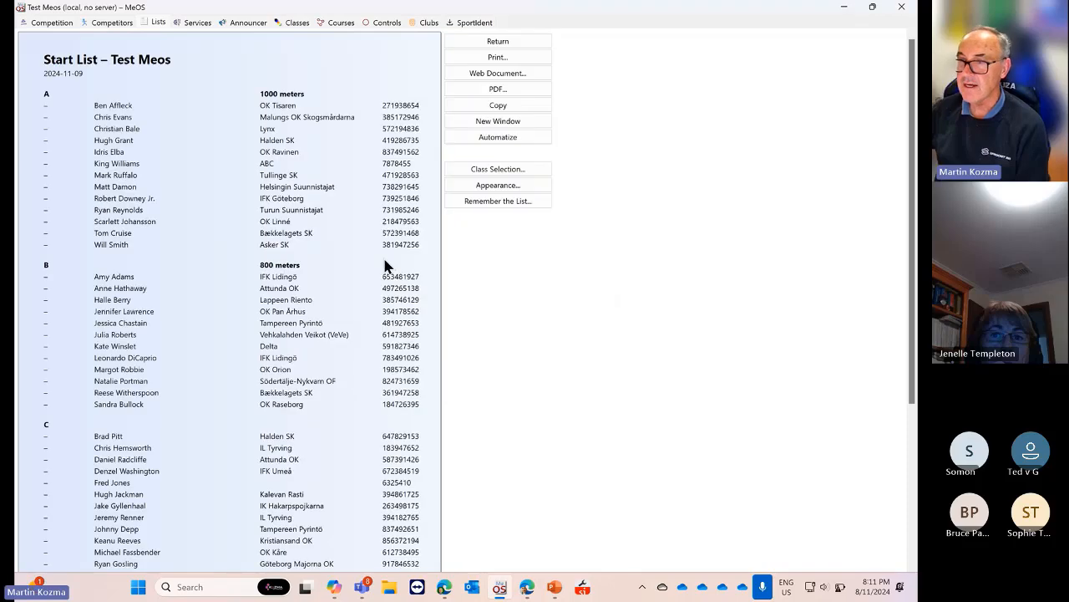
scroll(294, 252, "down", 5)
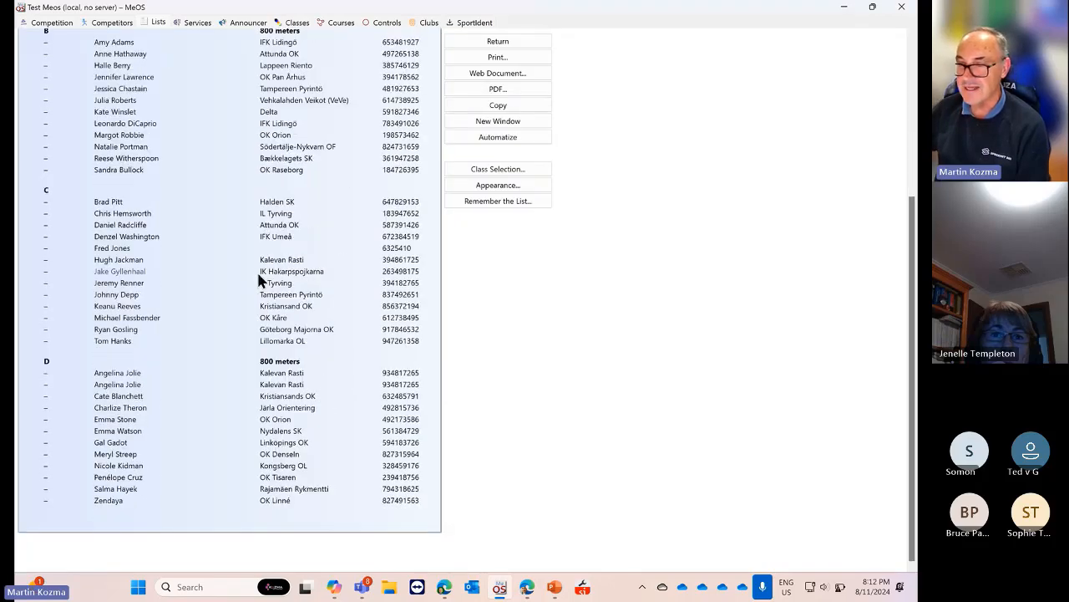
scroll(259, 281, "up", 5)
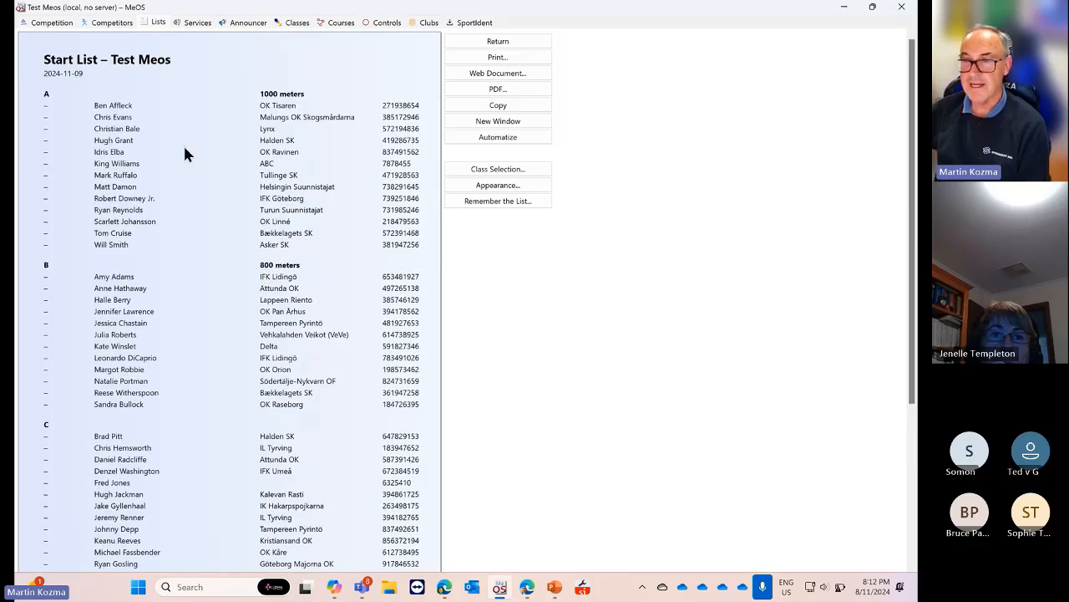
scroll(185, 148, "down", 3)
scroll(185, 148, "up", 3)
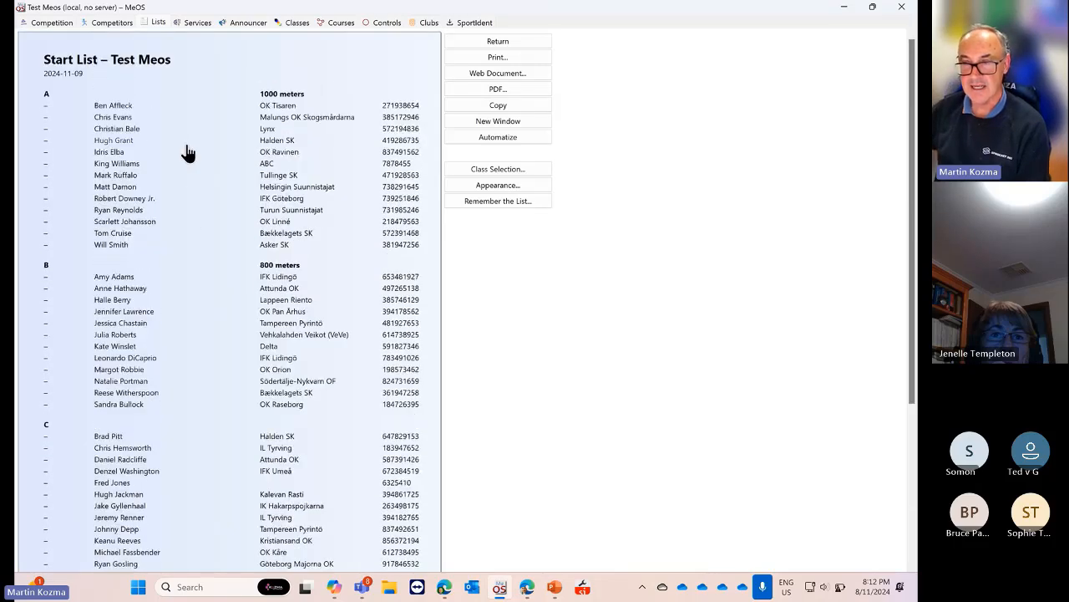
Regenerate the Individual start list past the 'has no class' message, then return to the overview
left_click(499, 44)
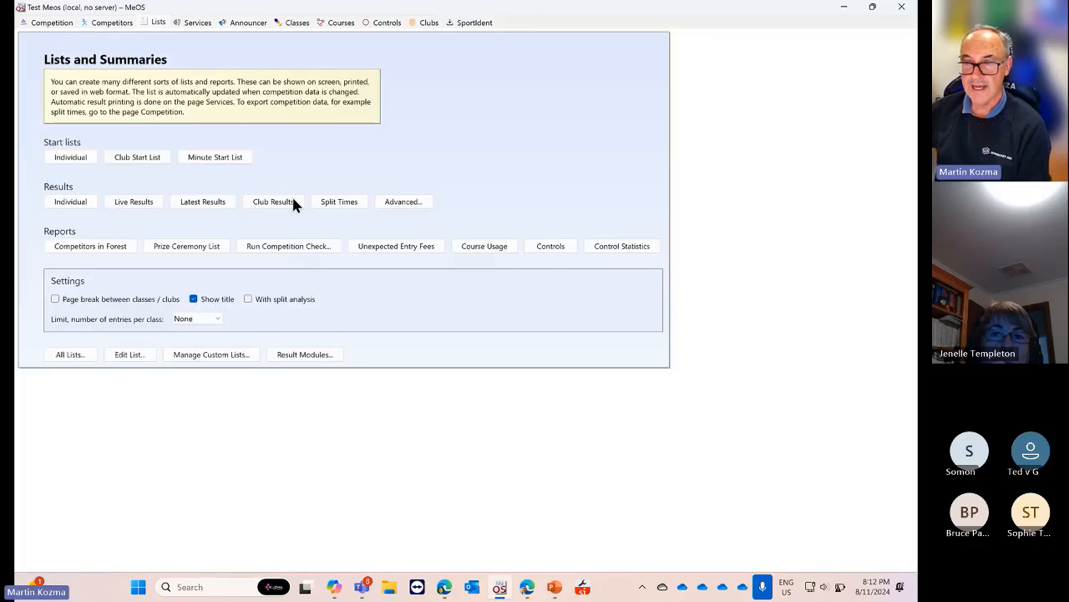
left_click(60, 160)
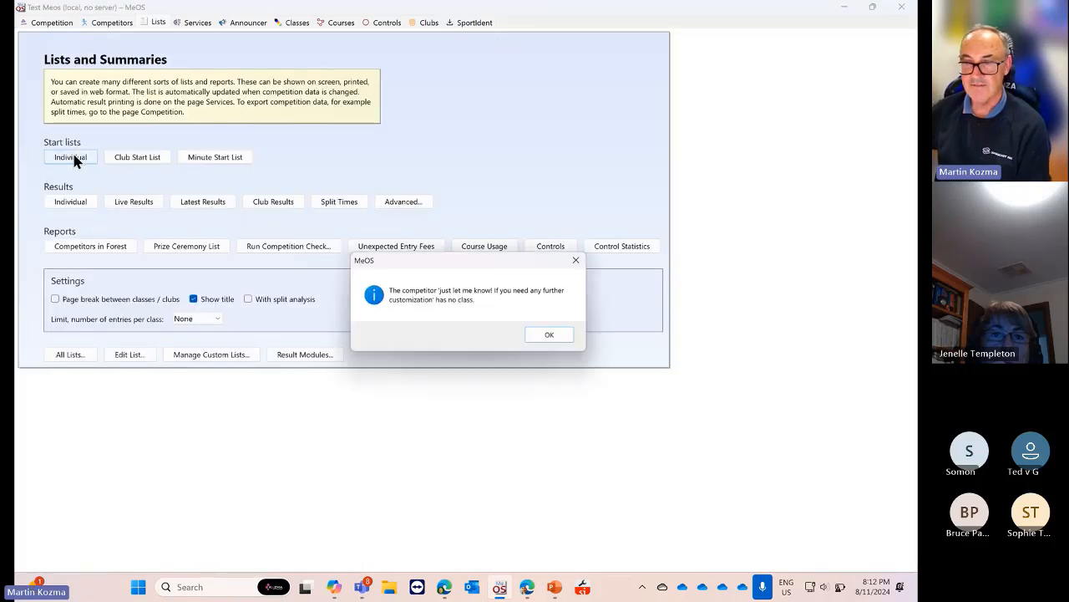
left_click(544, 334)
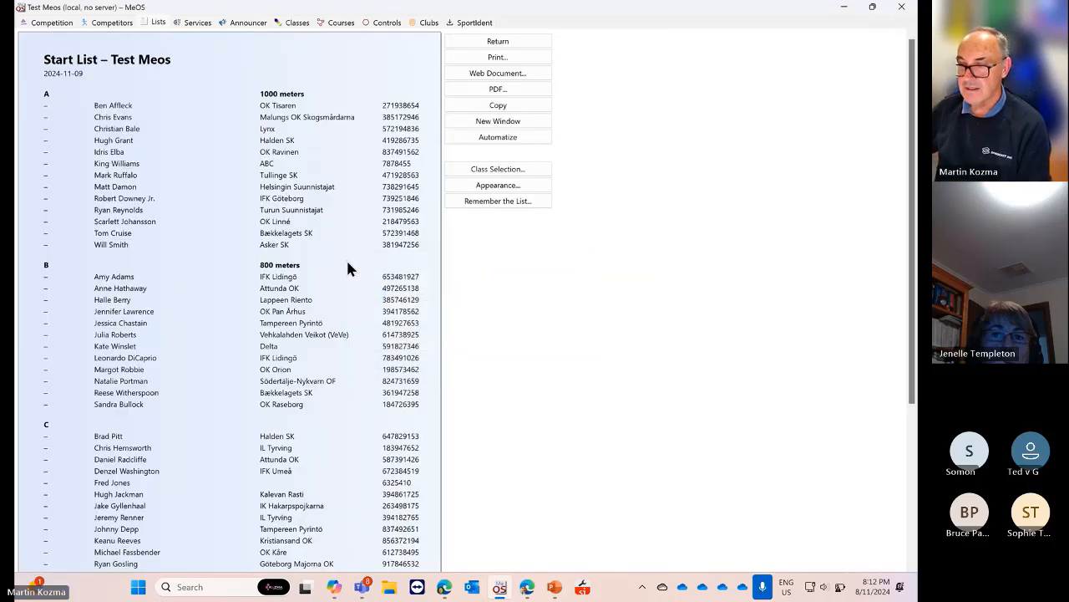
scroll(349, 269, "down", 5)
scroll(349, 269, "up", 5)
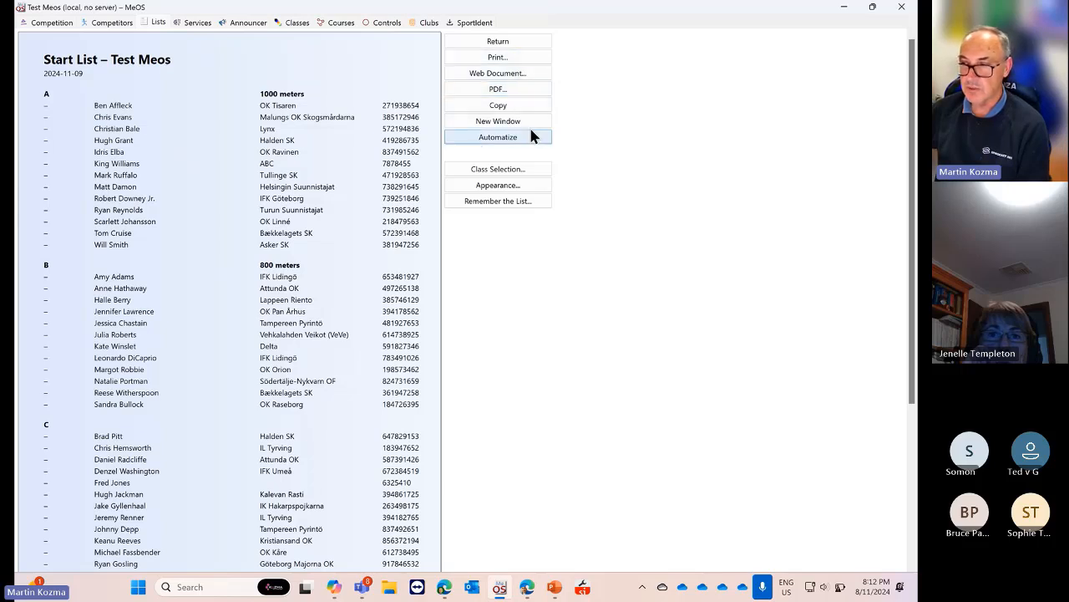
left_click(501, 46)
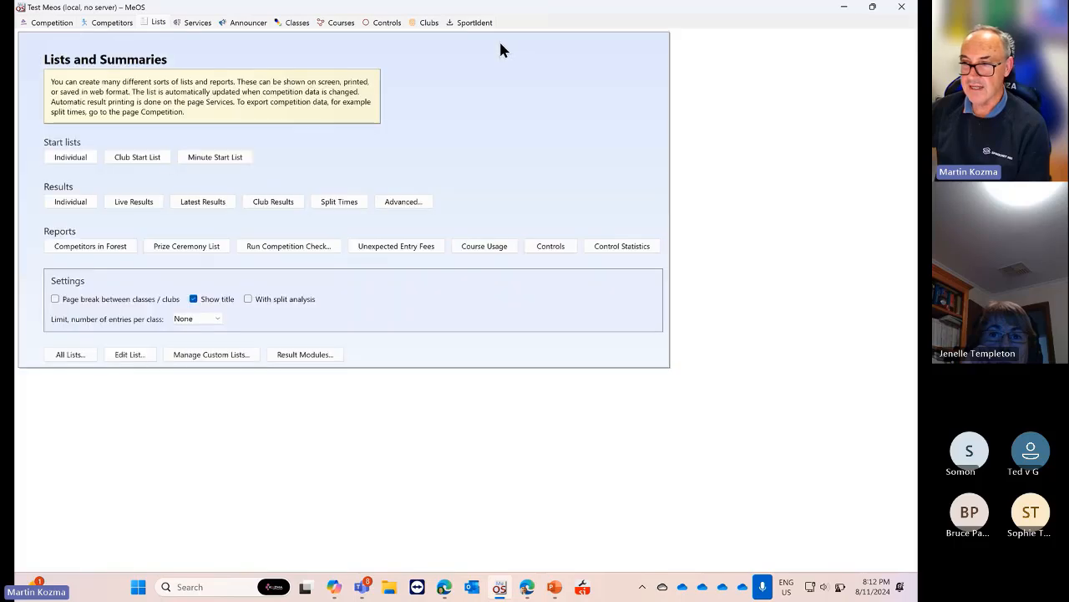
left_click(142, 158)
left_click(545, 336)
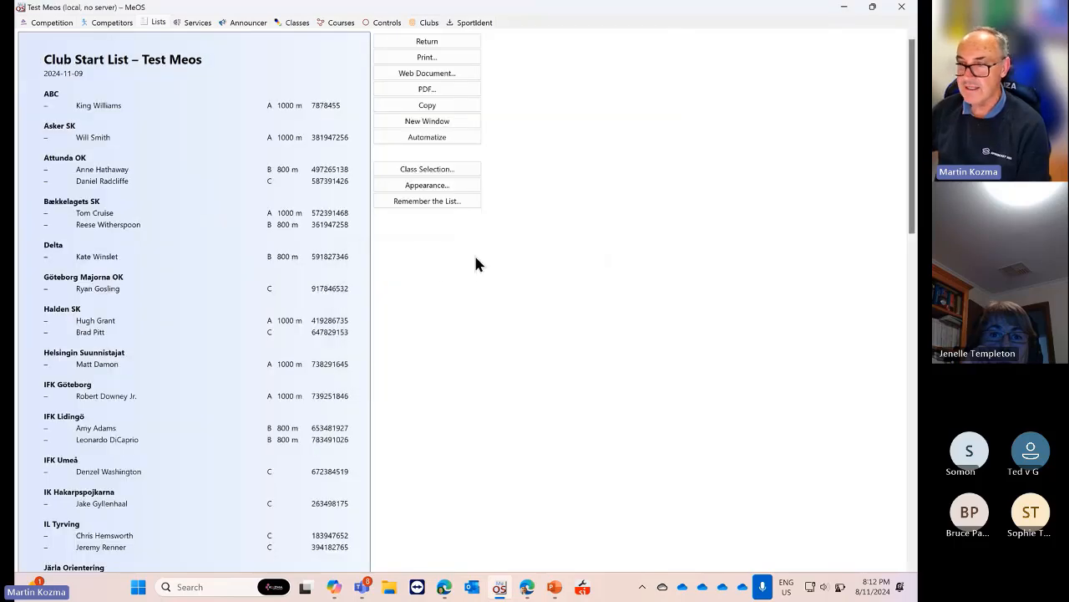
scroll(261, 235, "down", 15)
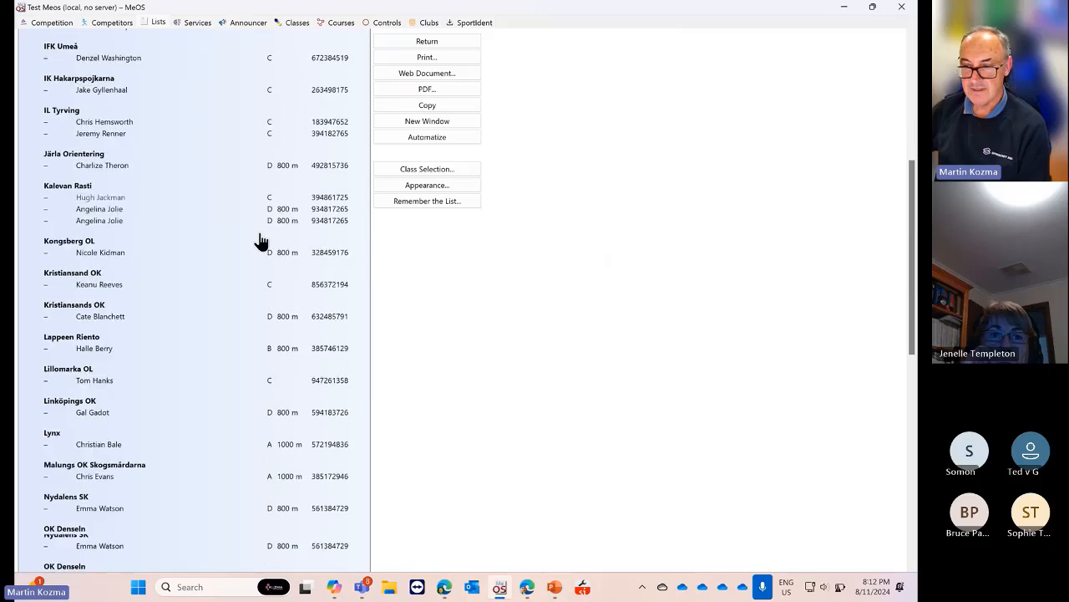
scroll(260, 238, "up", 15)
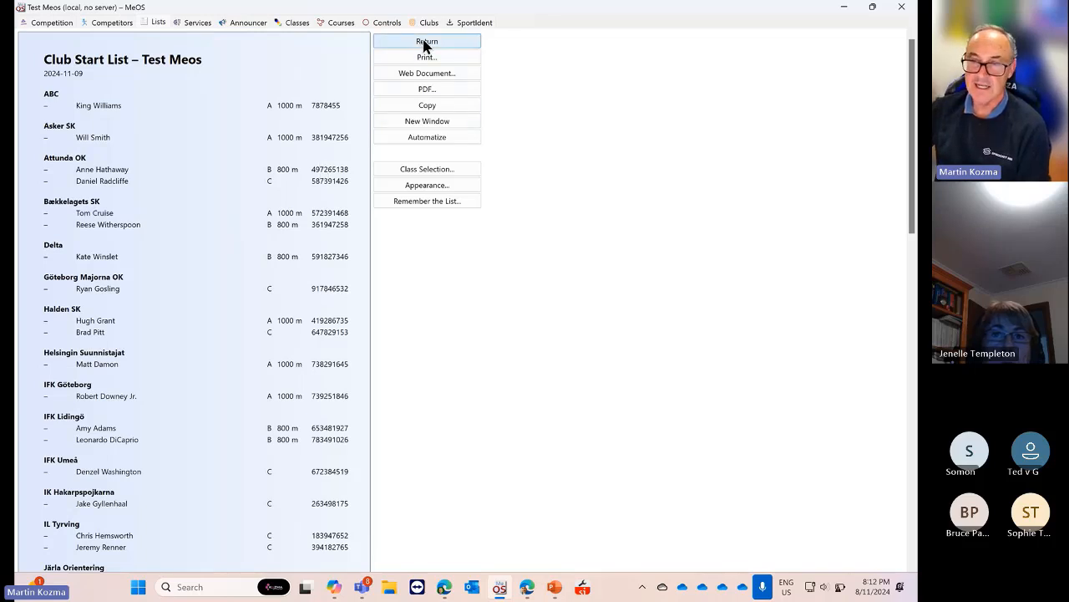
left_click(426, 41)
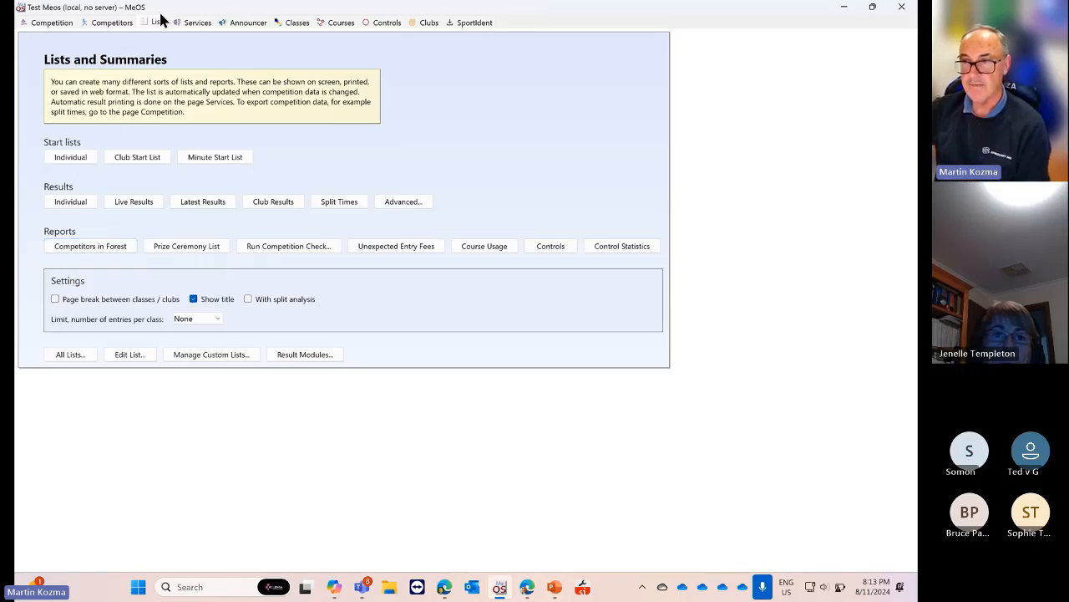
Return to the Competitors page showing the class A entrant in the single-entry form
left_click(112, 23)
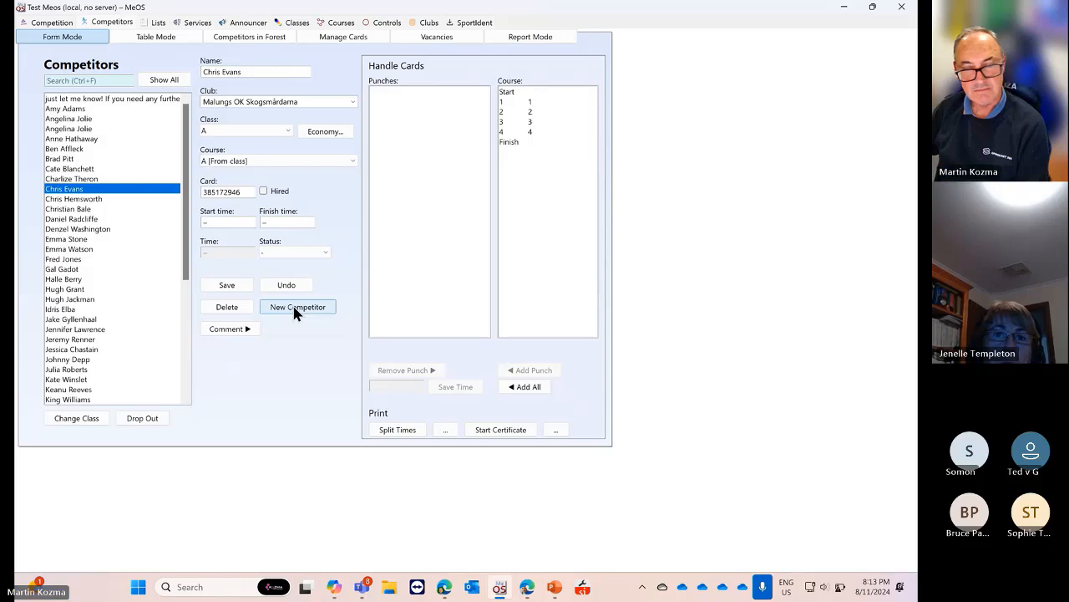
scroll(126, 250, "down", 5)
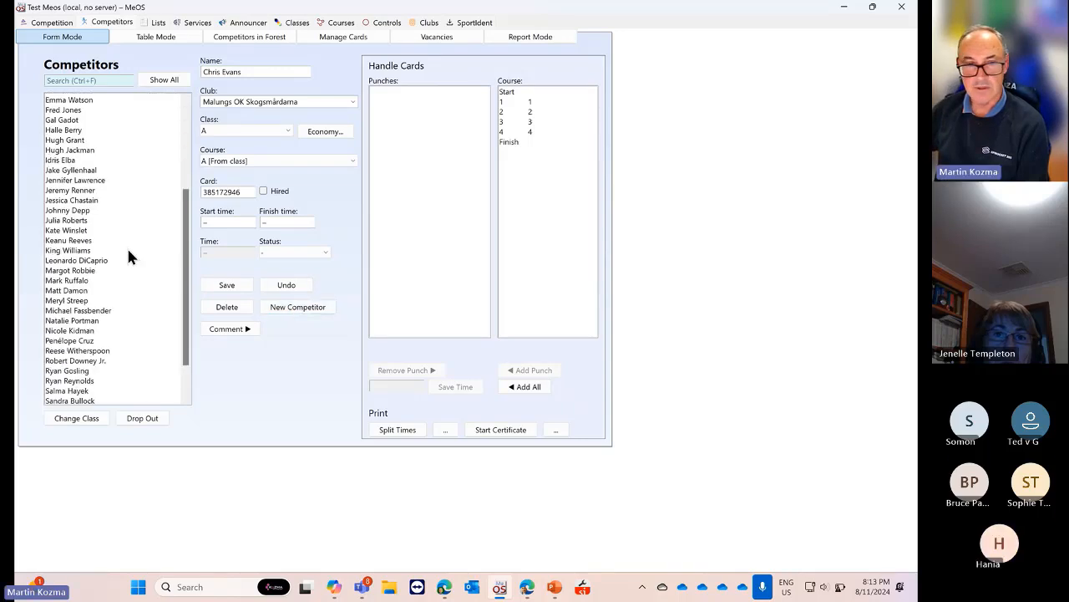
scroll(128, 251, "up", 5)
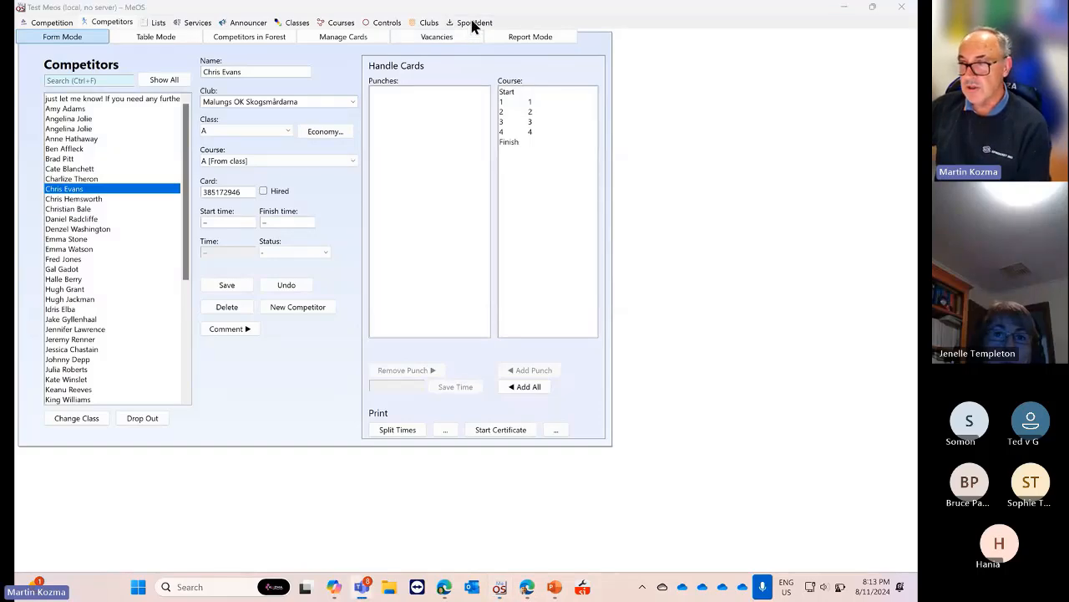
On the SportIdent page, select port COM7 and try to activate the SI unit
double_click(701, 10)
left_click(598, 38)
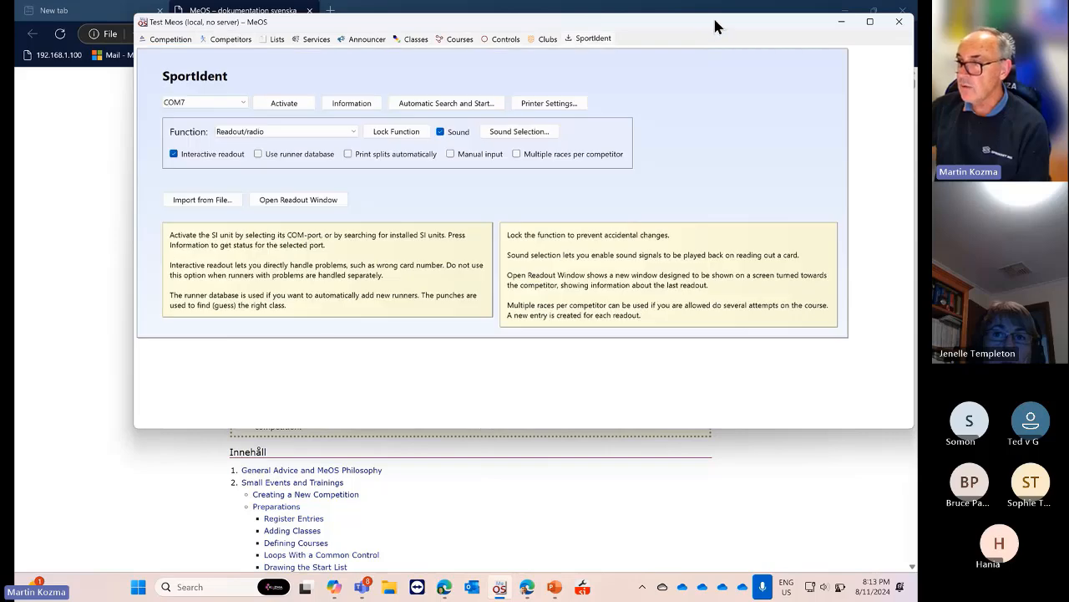
left_click(869, 21)
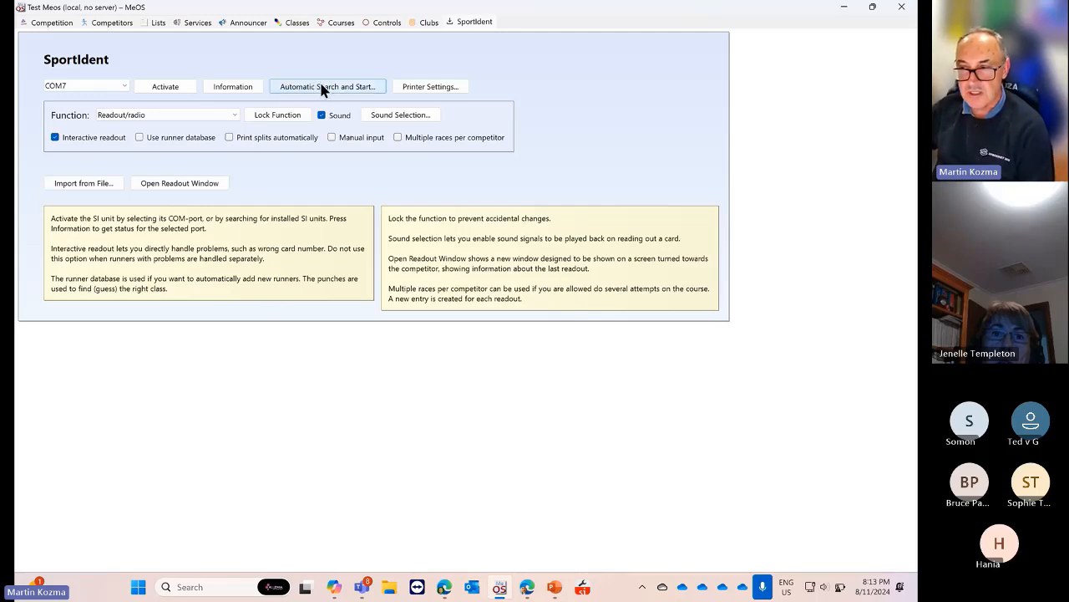
left_click(121, 79)
left_click(121, 79)
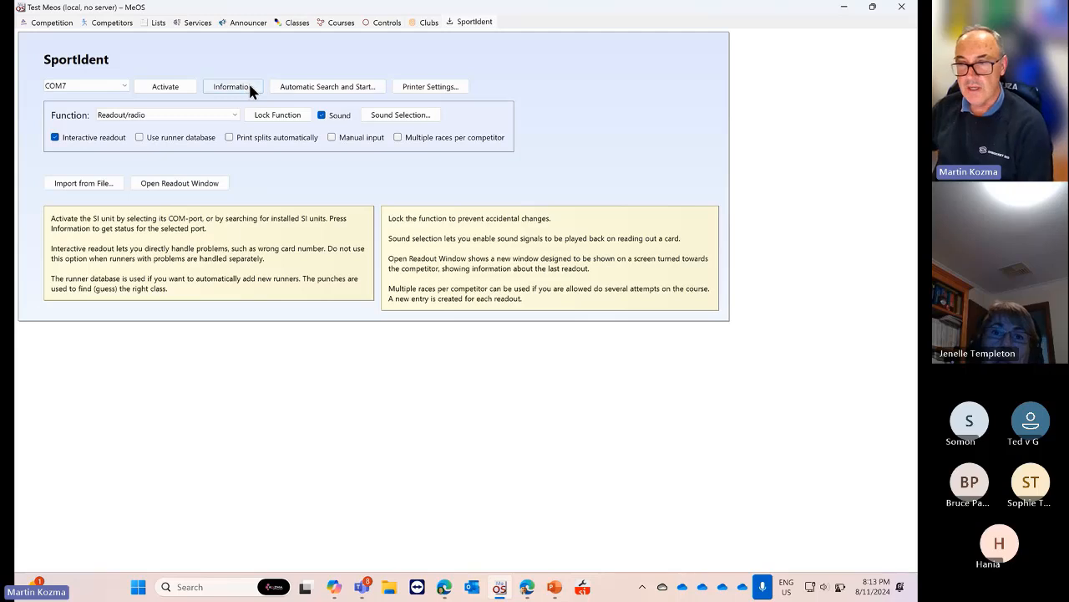
left_click(168, 84)
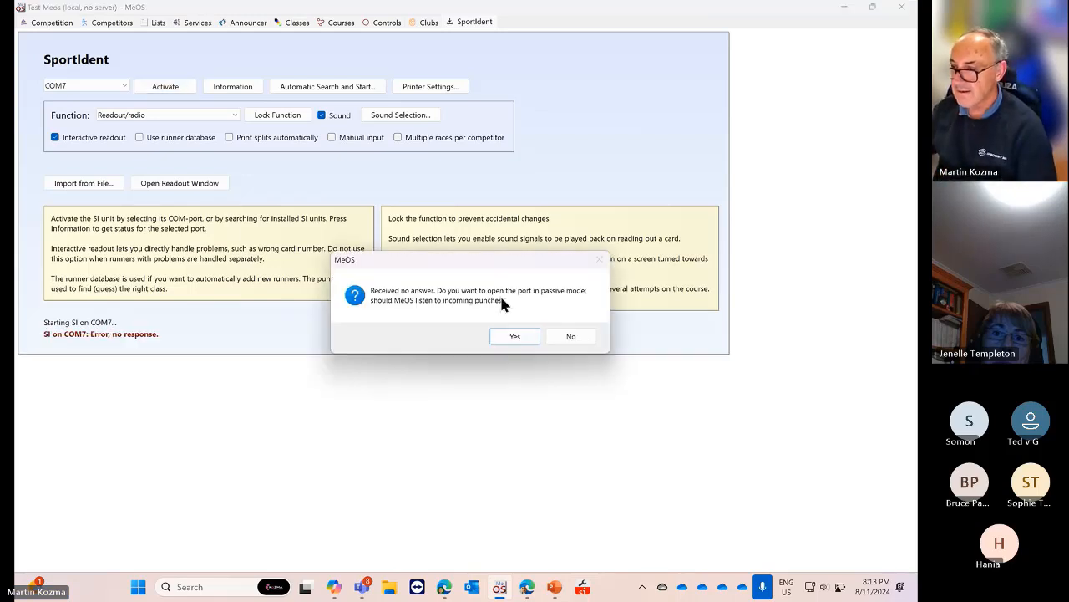
Accept passive listening, run Automatic Search and Start, then disconnect and reactivate COM8
left_click(512, 337)
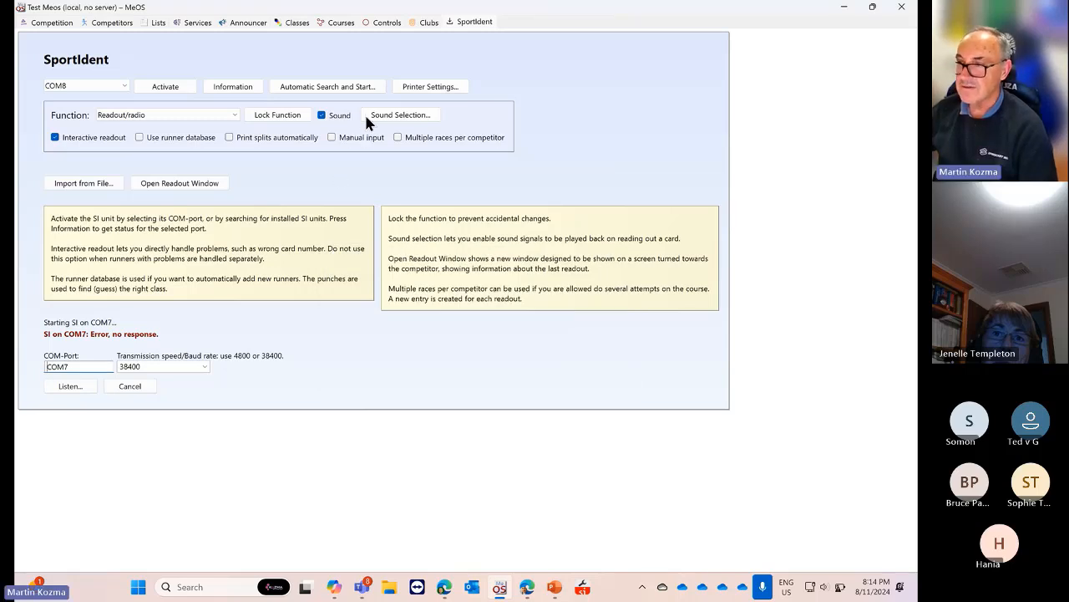
left_click(308, 95)
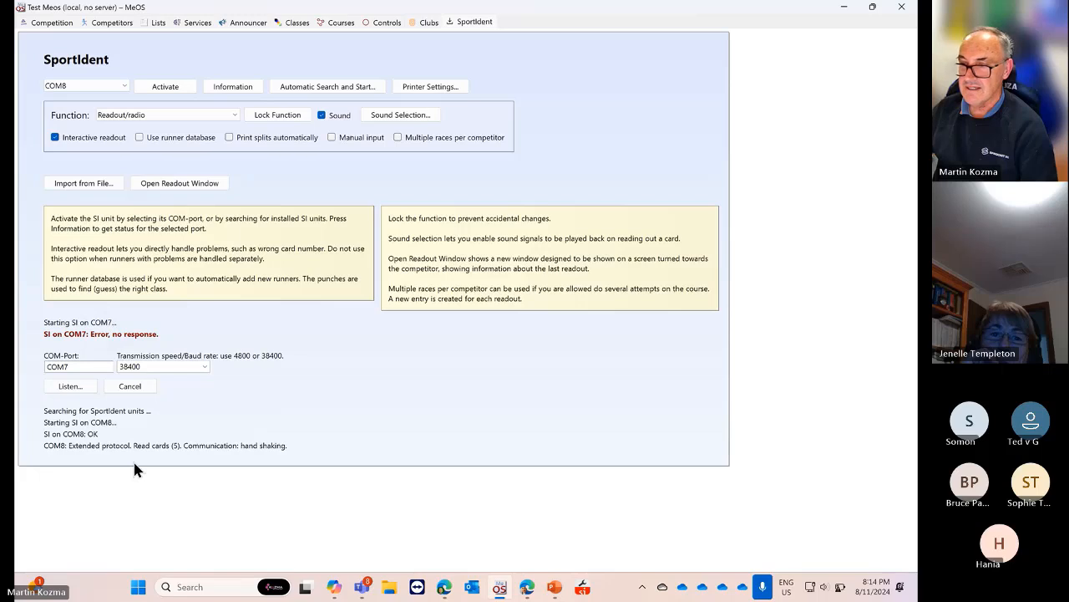
left_click(163, 90)
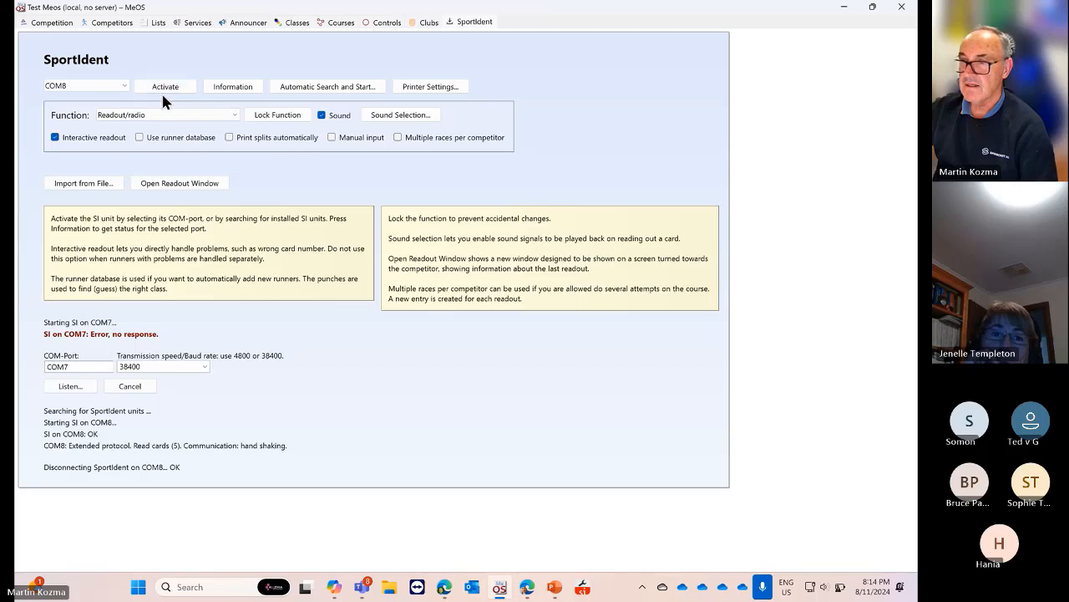
left_click(162, 86)
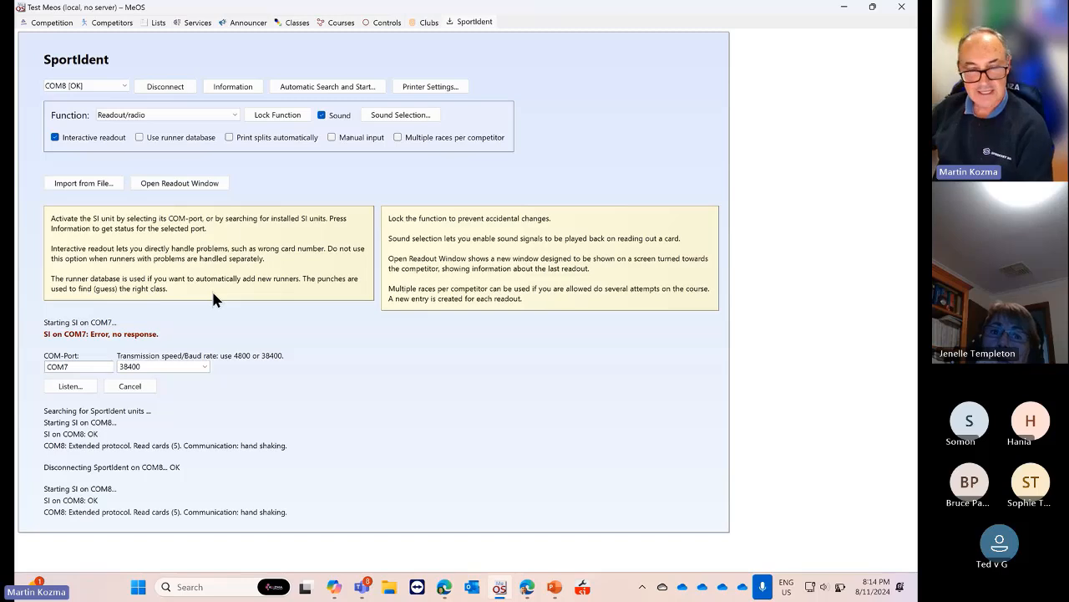
Browse the Function dropdown options, keep Readout/radio, and go to the Competitors page
left_click(234, 115)
left_click(234, 115)
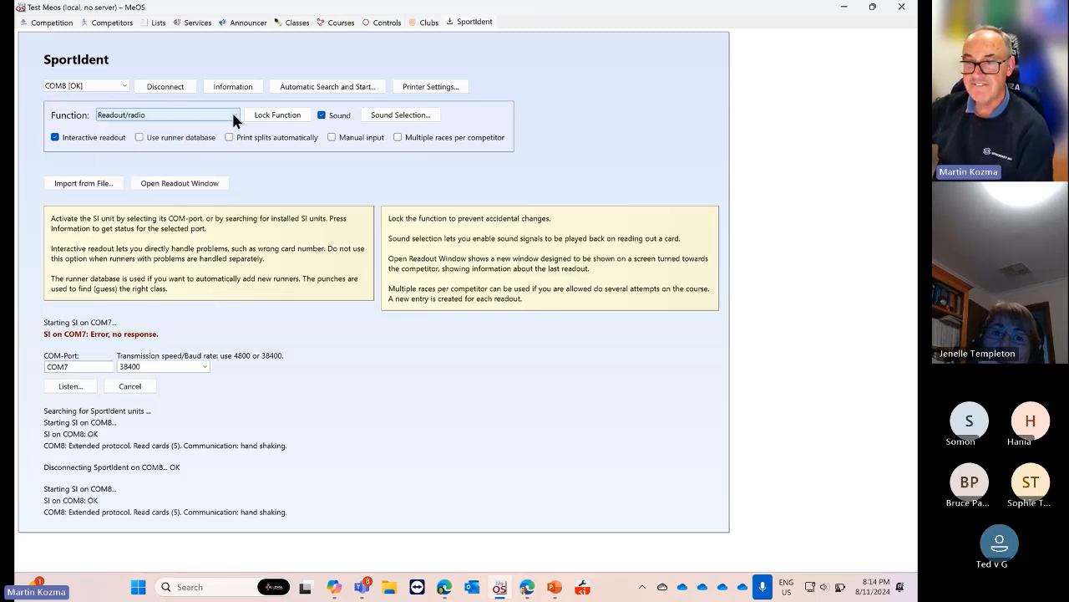
left_click(233, 116)
left_click(233, 115)
left_click(233, 116)
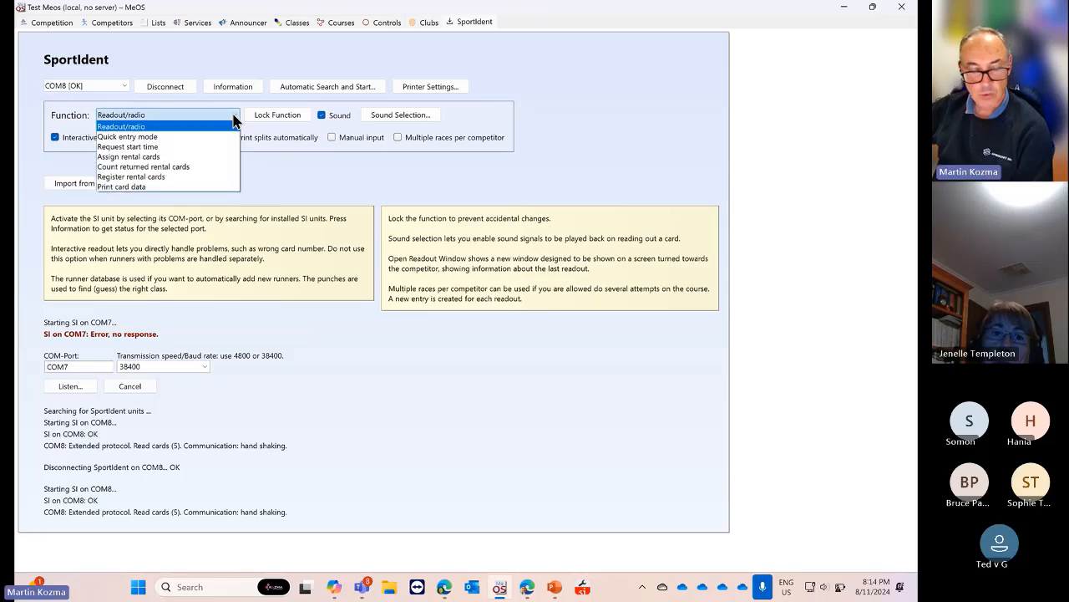
left_click(234, 117)
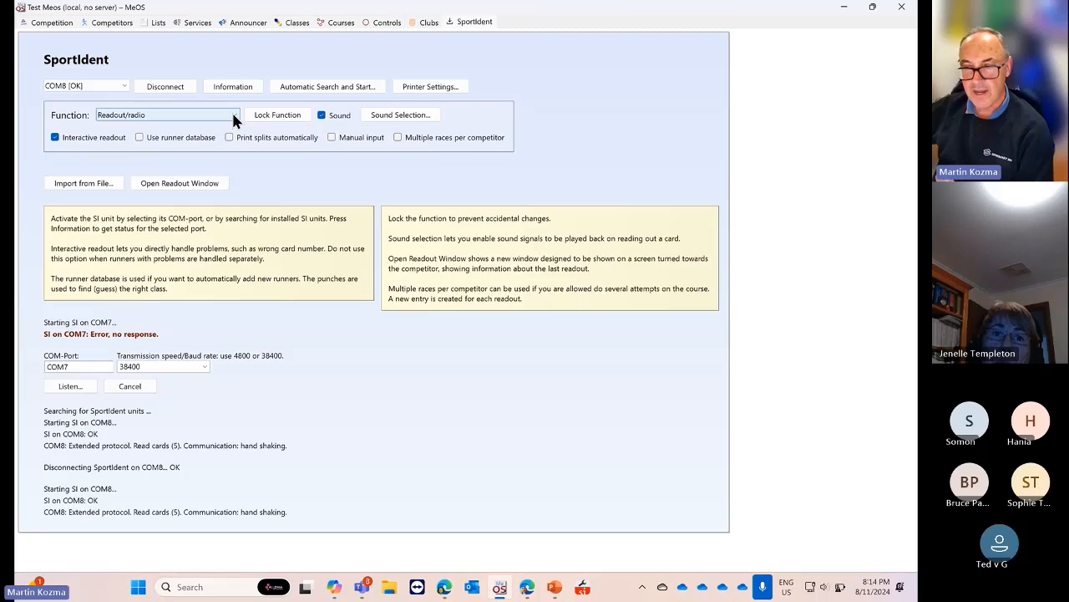
left_click(233, 116)
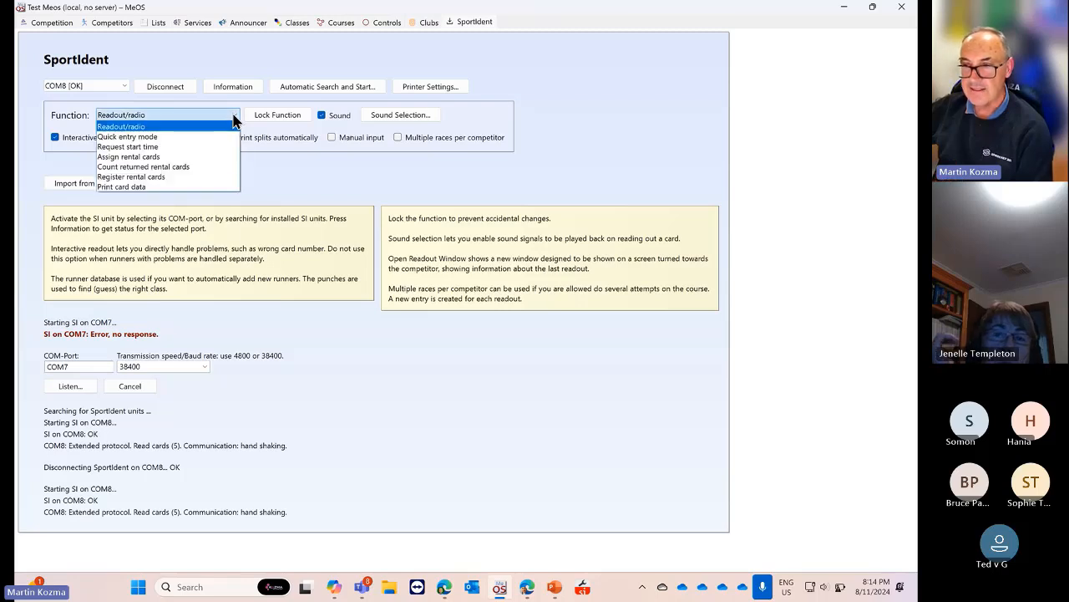
left_click(233, 115)
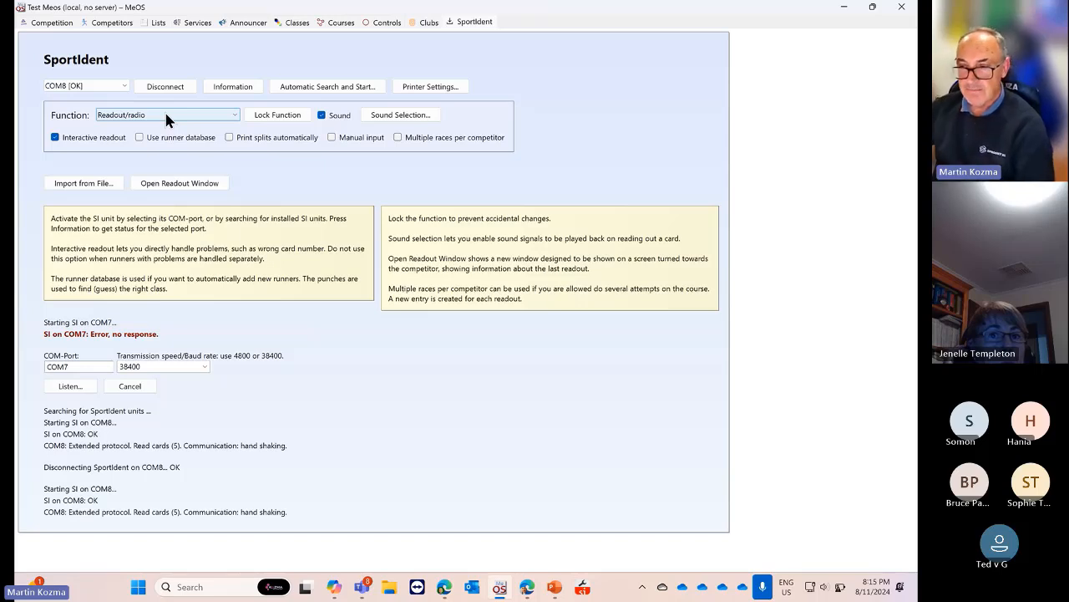
left_click(165, 115)
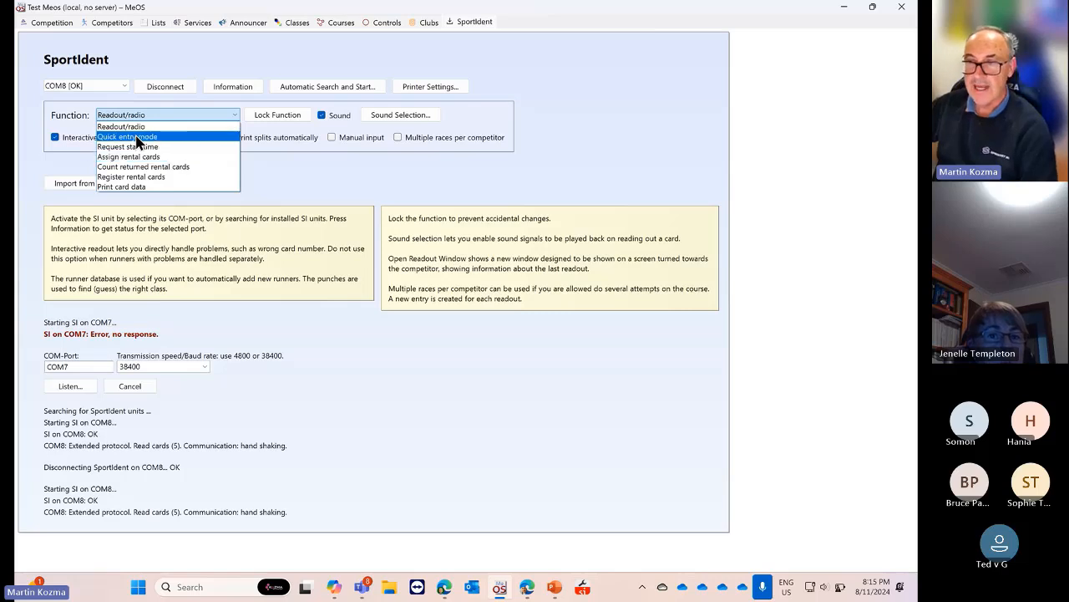
left_click(117, 23)
Tick Hired next to the competitor's card, then go back to the SportIdent page
left_click(117, 23)
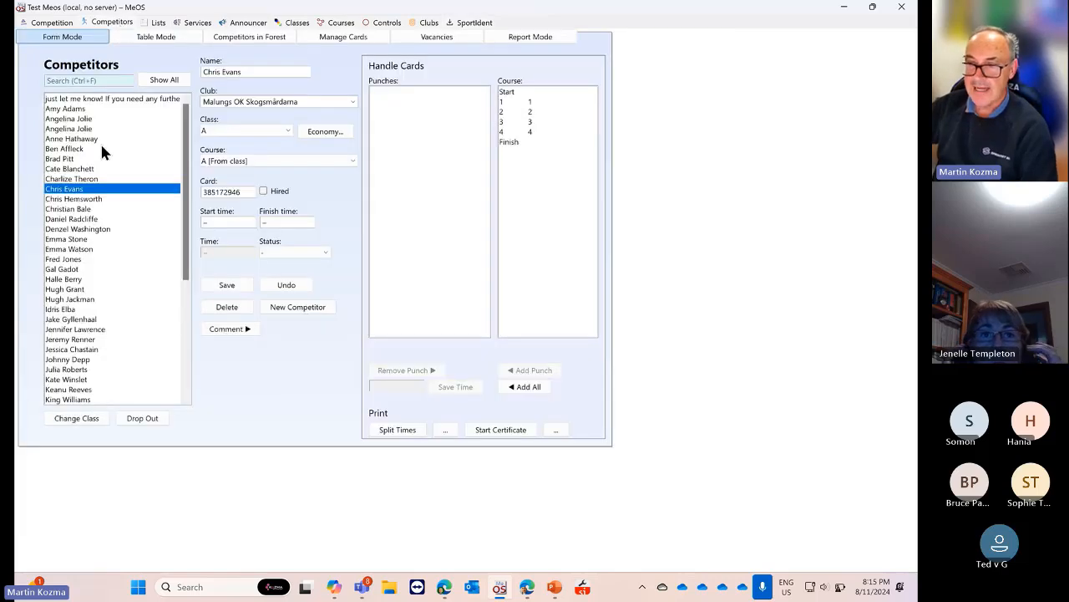
left_click(264, 192)
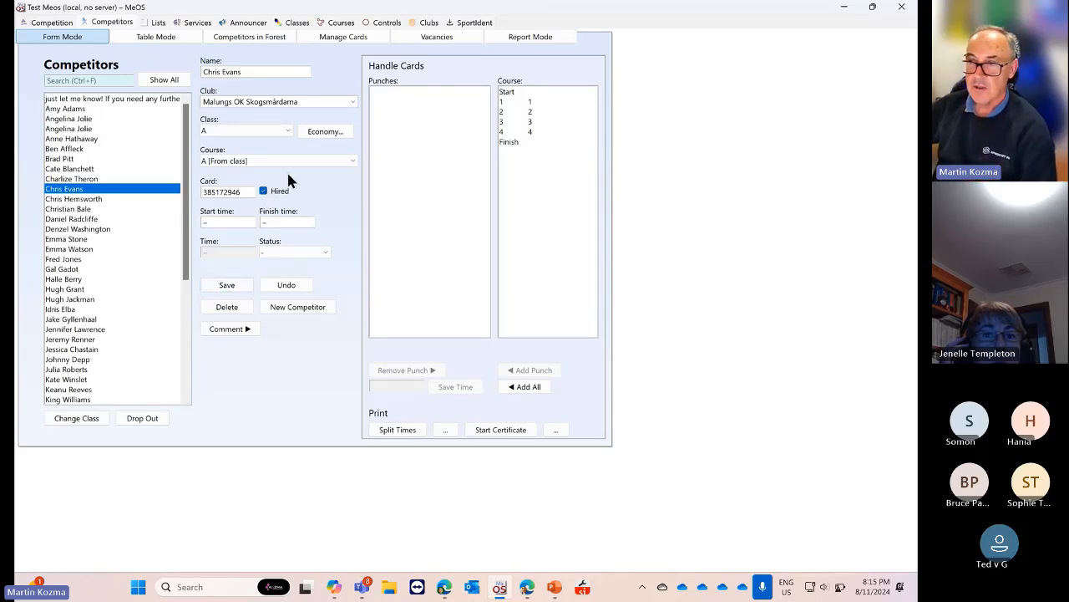
left_click(469, 23)
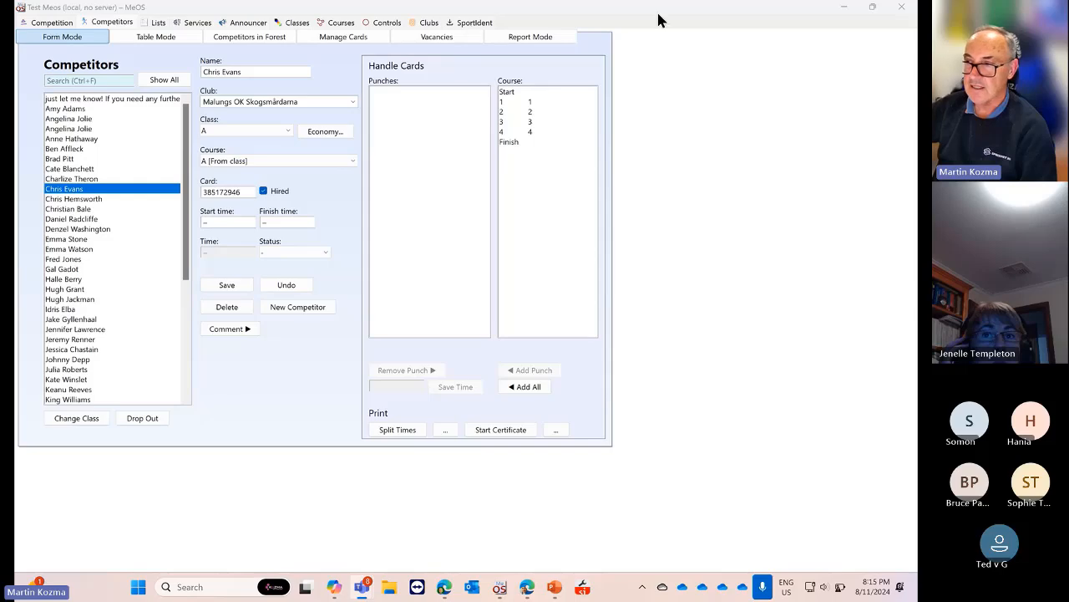
left_click_drag(658, 13, 661, 22)
left_click(593, 32)
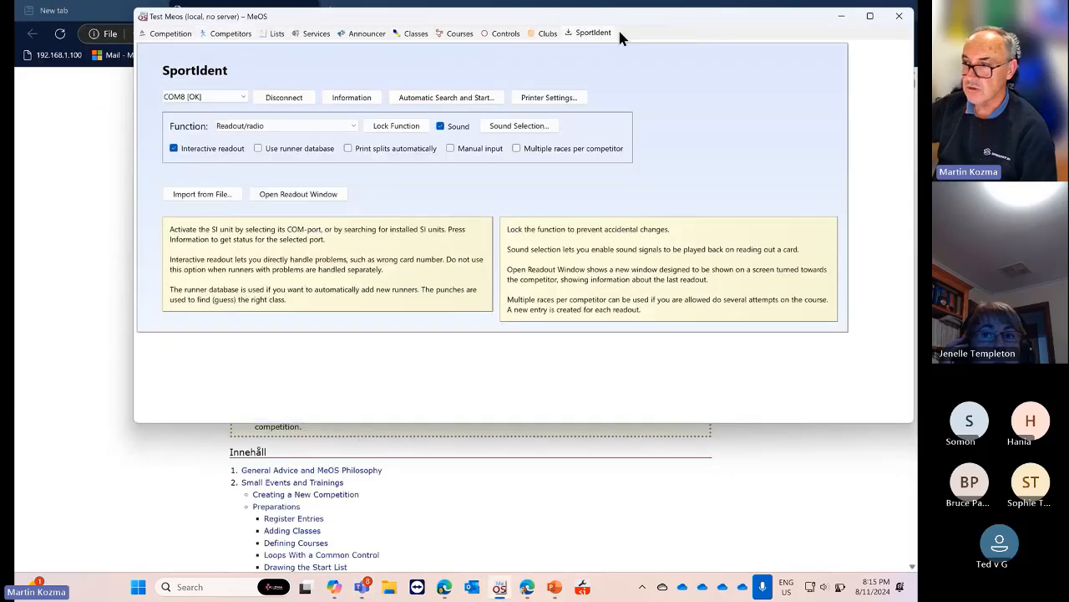
Change the SportIdent reading function from Readout/radio to Print card data
left_click(869, 16)
left_click(177, 114)
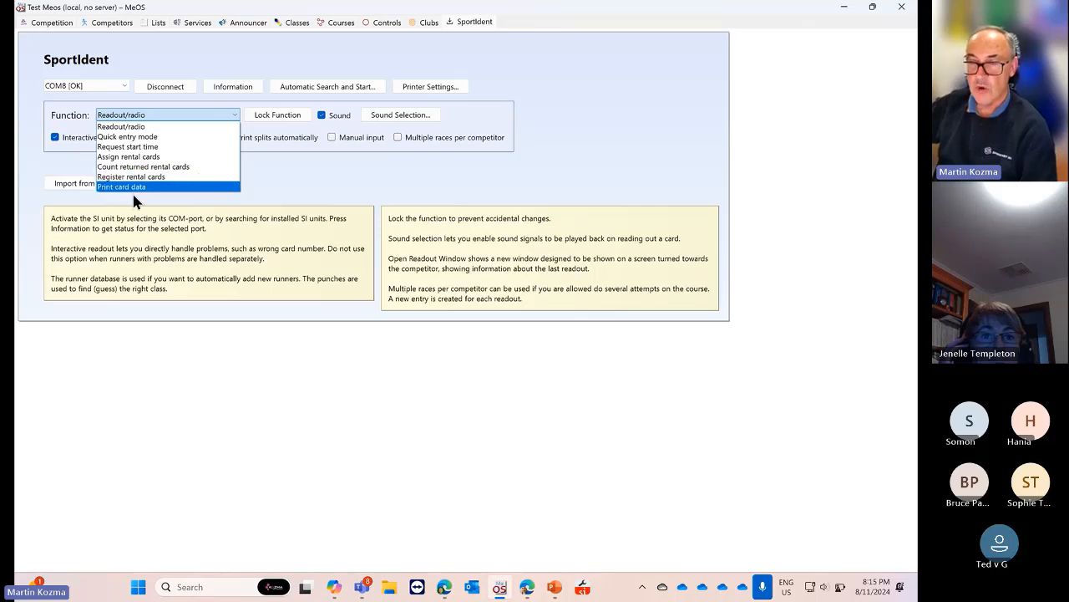
left_click(147, 187)
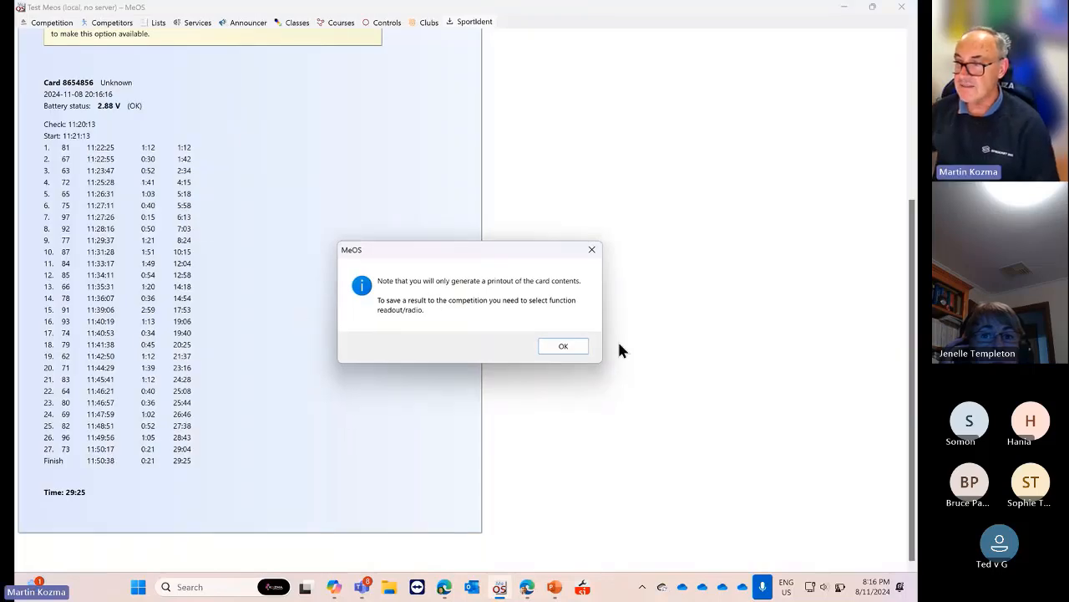
Close the printout-only notice with OK and reselect Readout/radio in the Function list
left_click(565, 347)
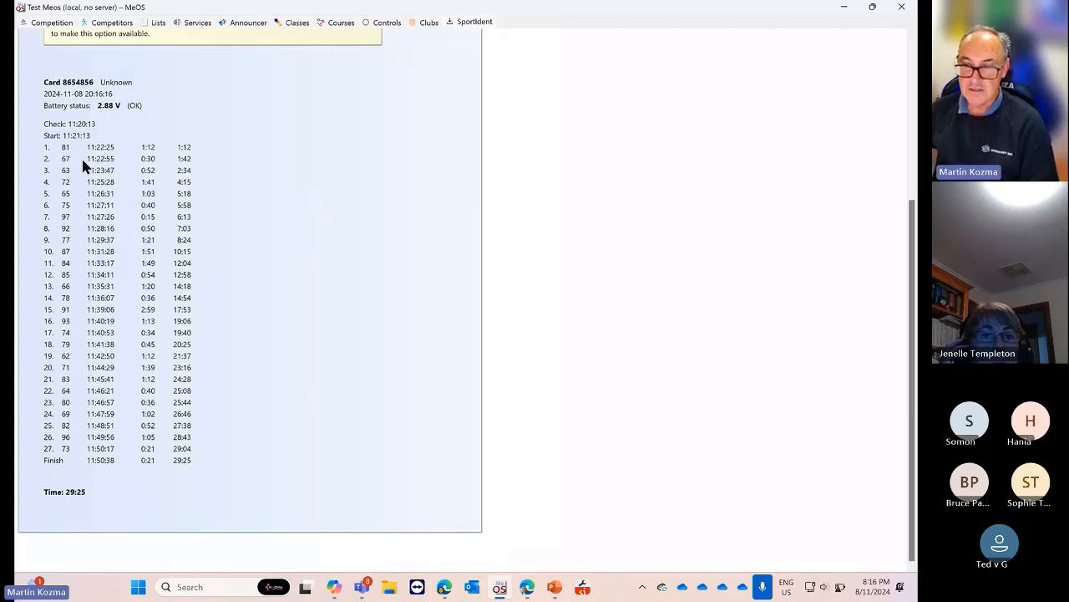
scroll(253, 193, "up", 3)
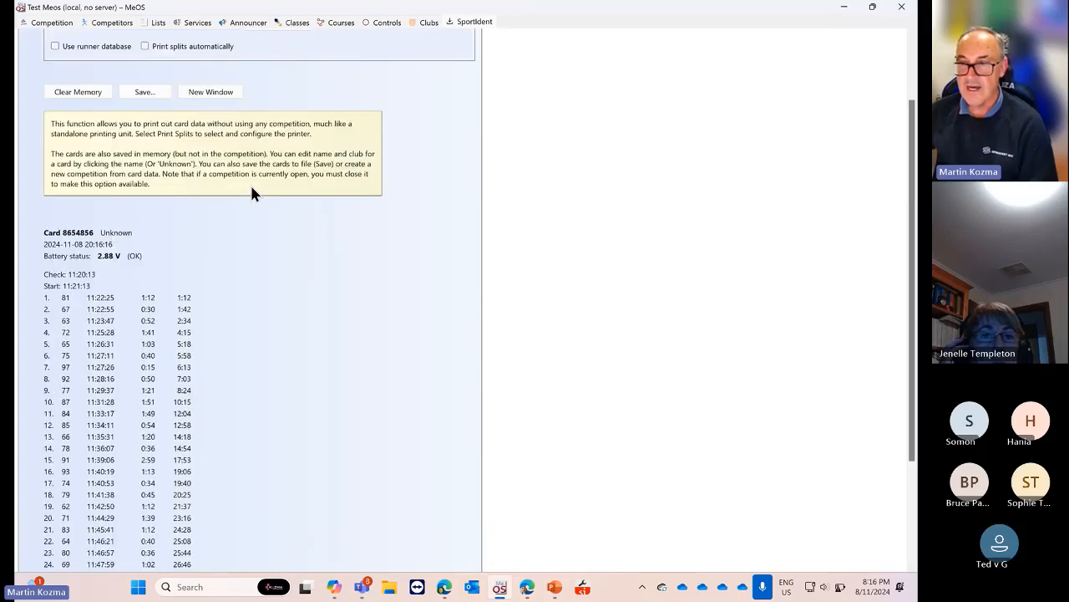
scroll(227, 237, "down", 3)
scroll(227, 237, "up", 5)
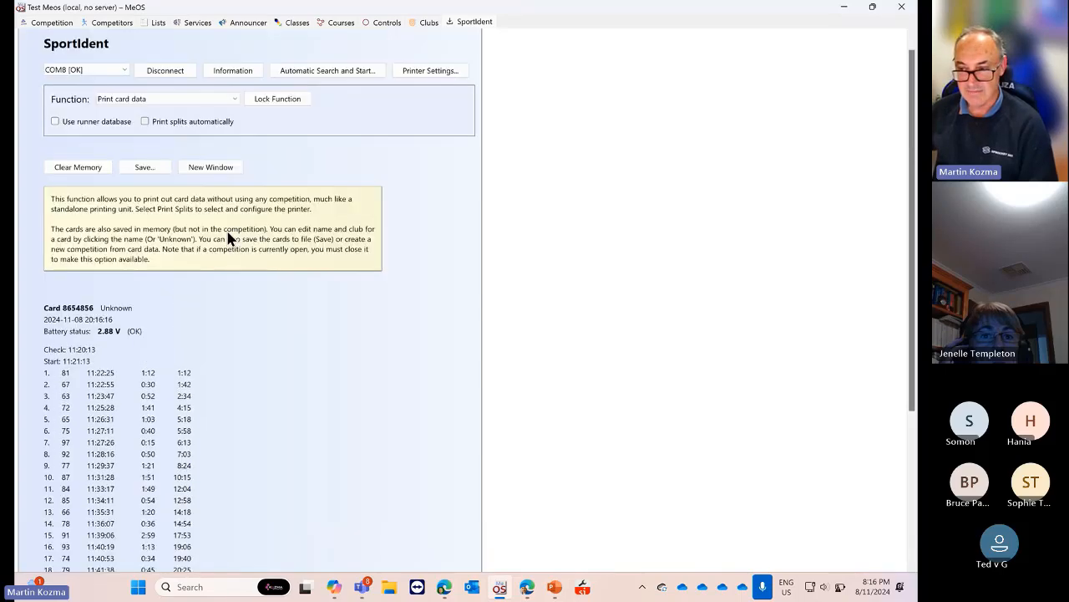
scroll(227, 238, "down", 3)
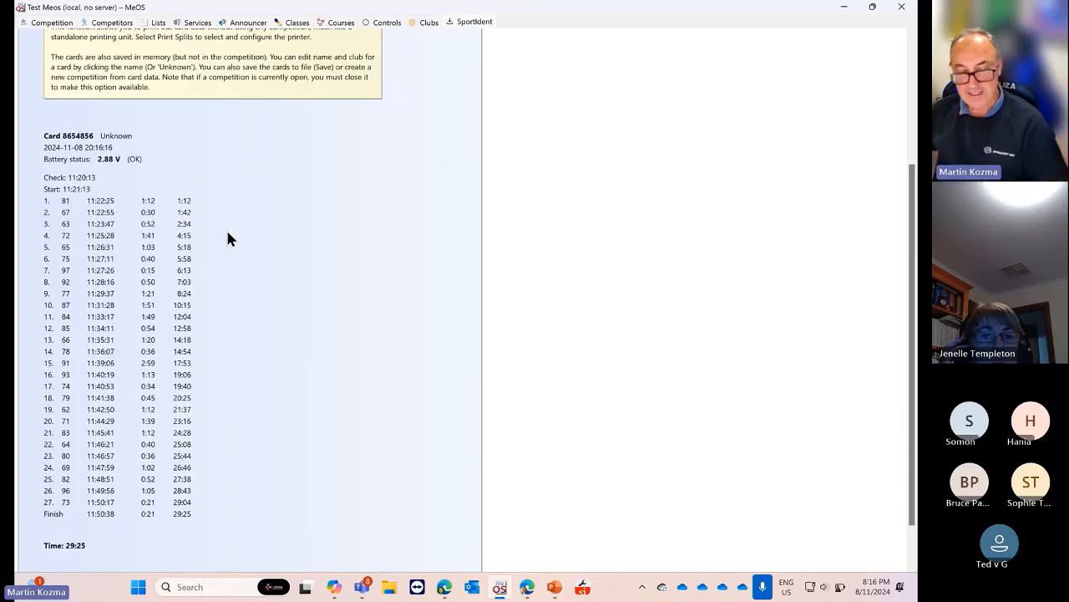
scroll(227, 238, "up", 4)
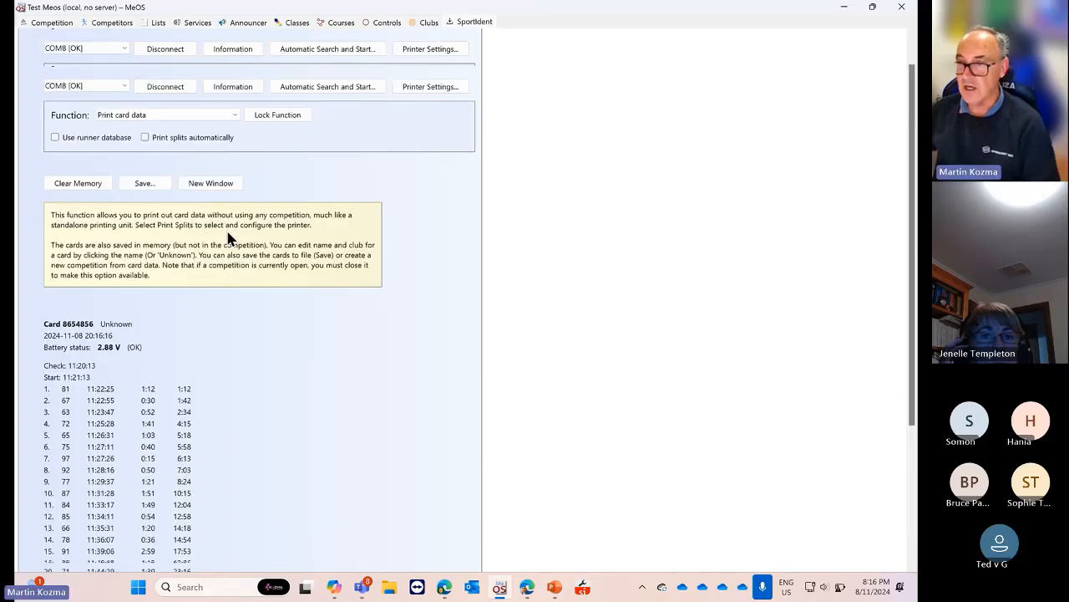
left_click(234, 115)
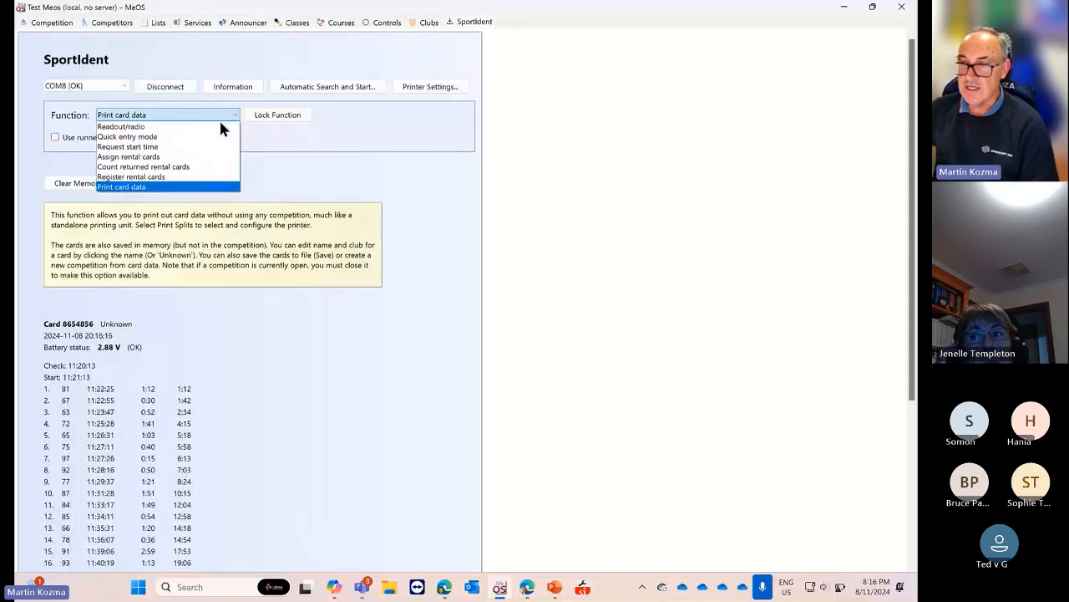
left_click(208, 126)
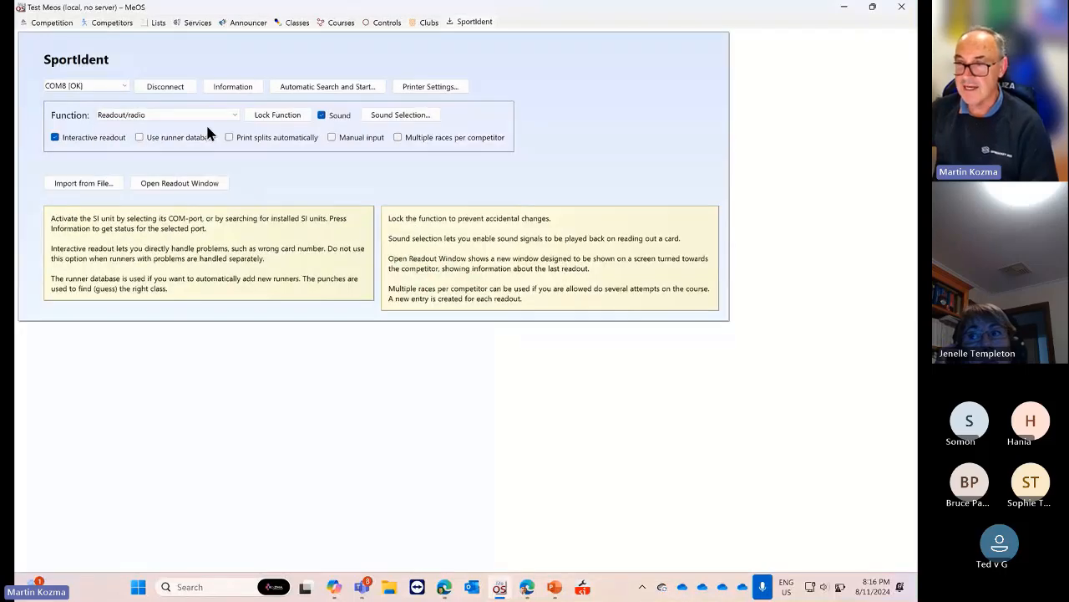
left_click(111, 24)
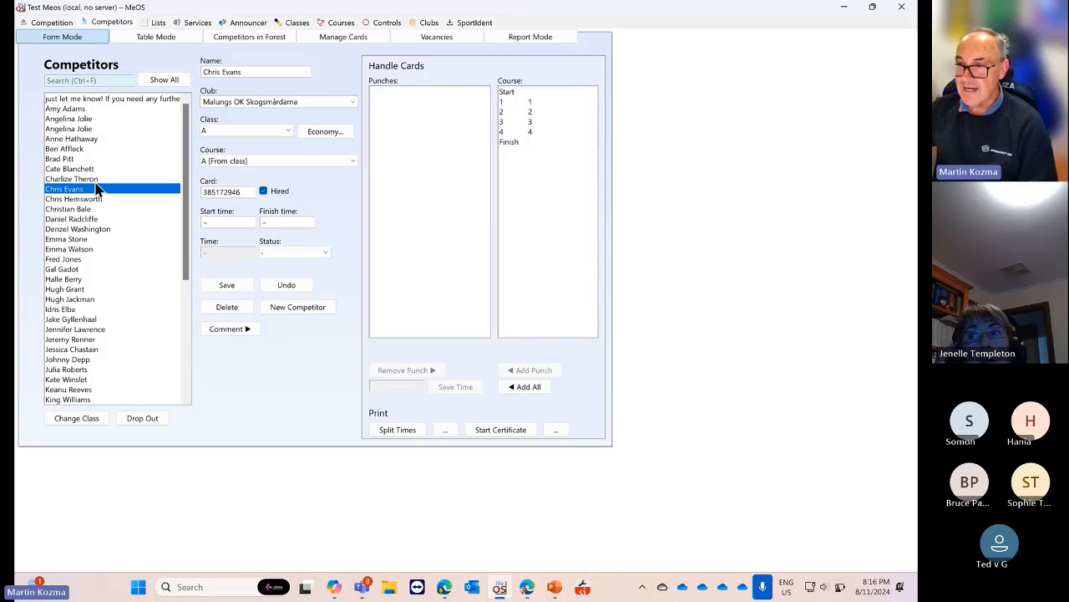
scroll(96, 188, "down", 5)
left_click(102, 80)
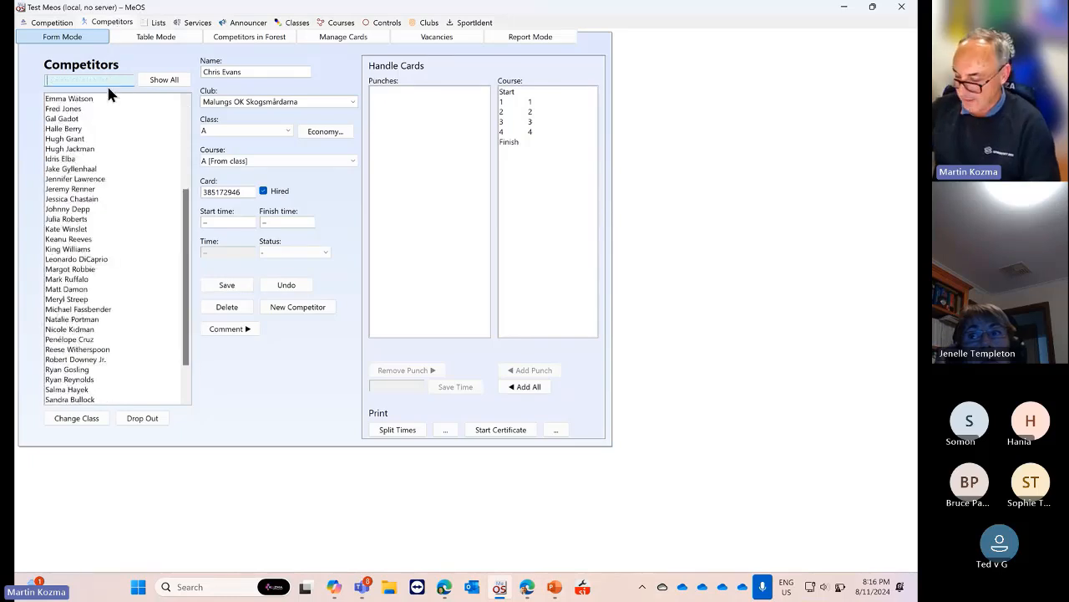
key("Return")
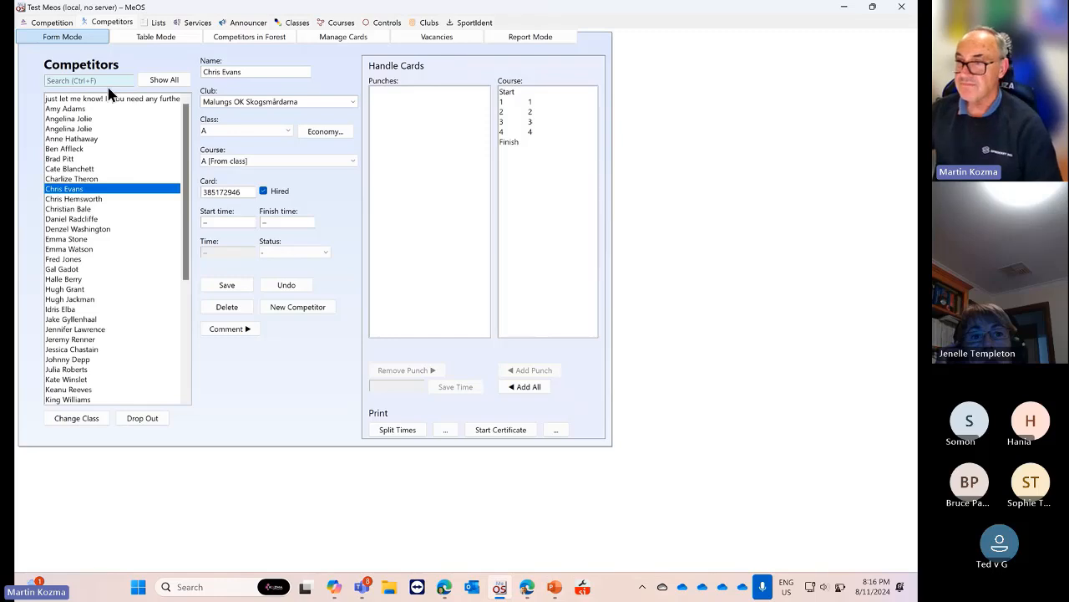
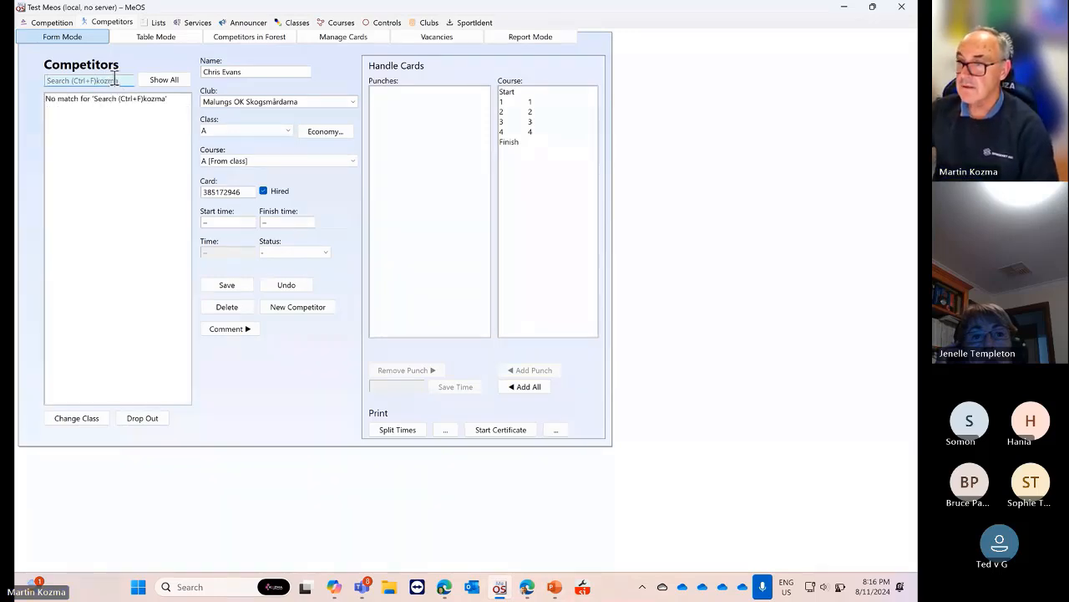
left_click_drag(119, 80, 40, 79)
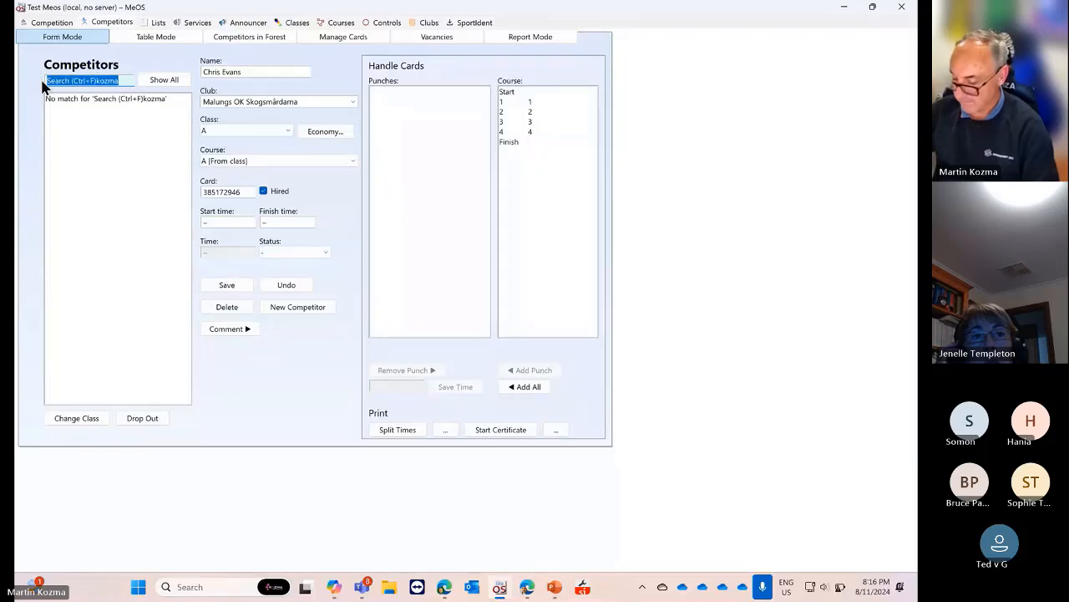
key("BackSpace")
type("ko")
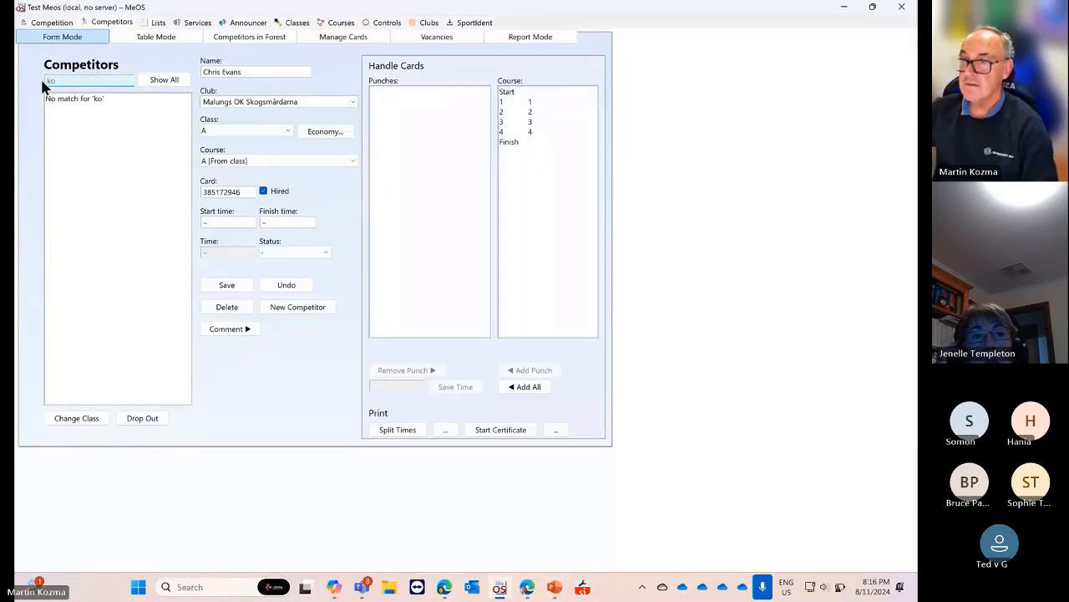
key("BackSpace")
key("BackSpace")
scroll(86, 182, "down", 7)
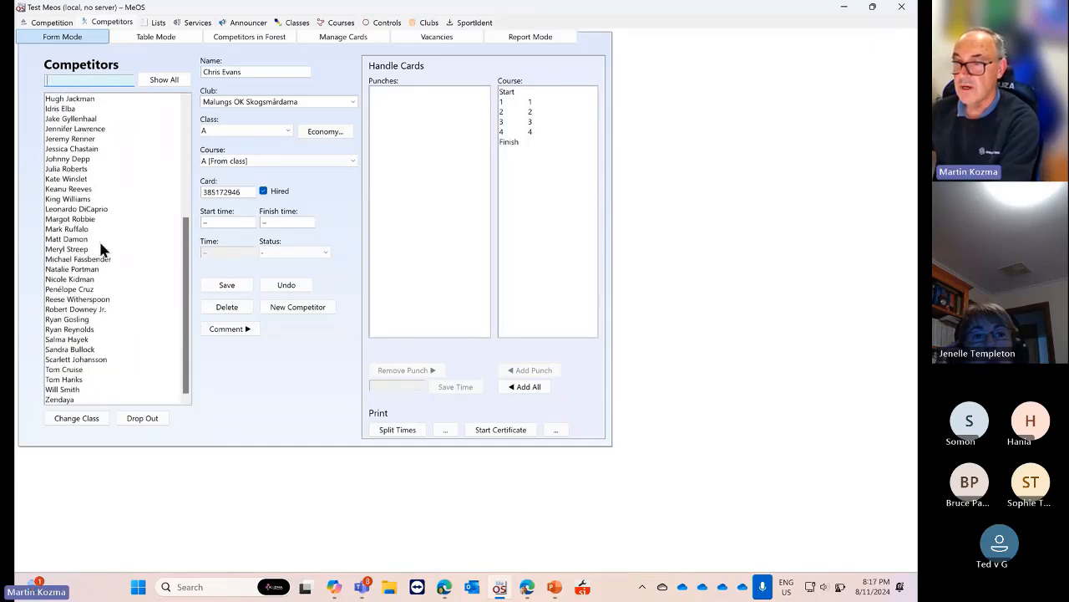
scroll(101, 249, "up", 3)
type("kozma")
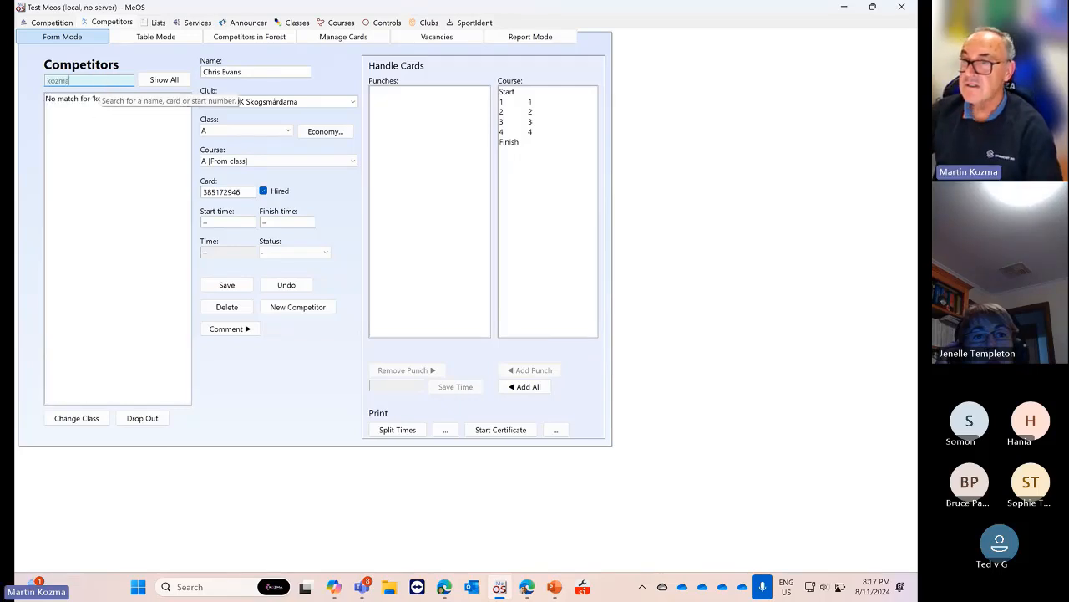
key("BackSpace")
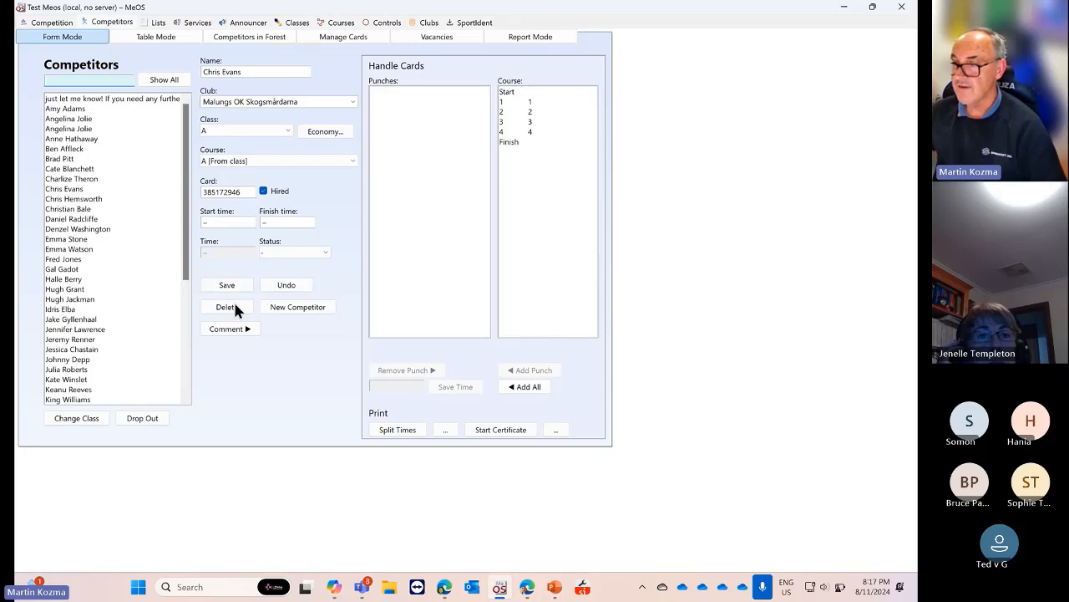
Add a new class A competitor from the runner-database name match and save
left_click(284, 307)
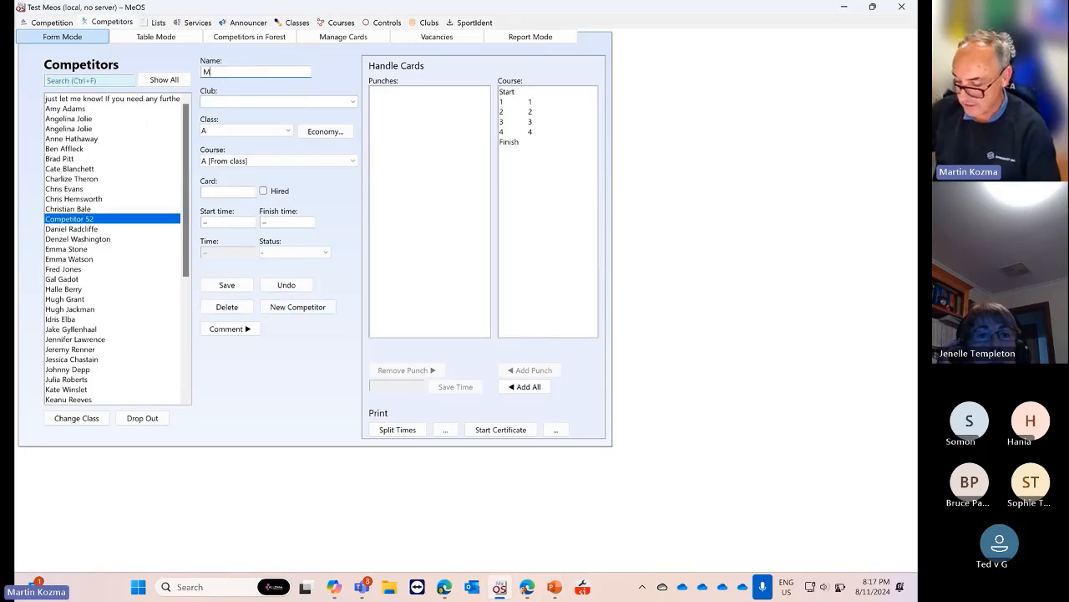
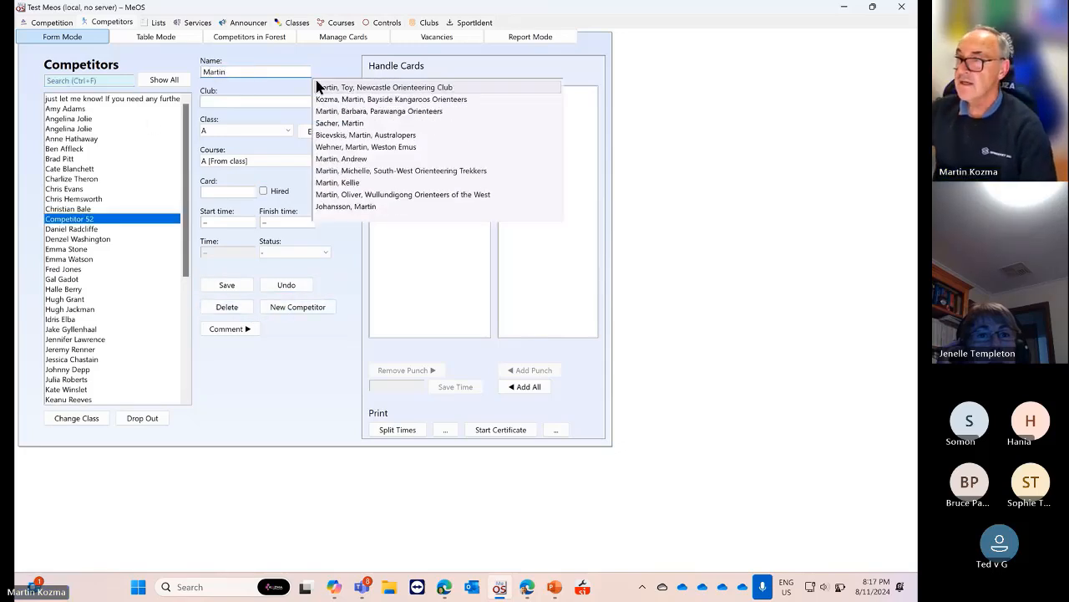
left_click(351, 98)
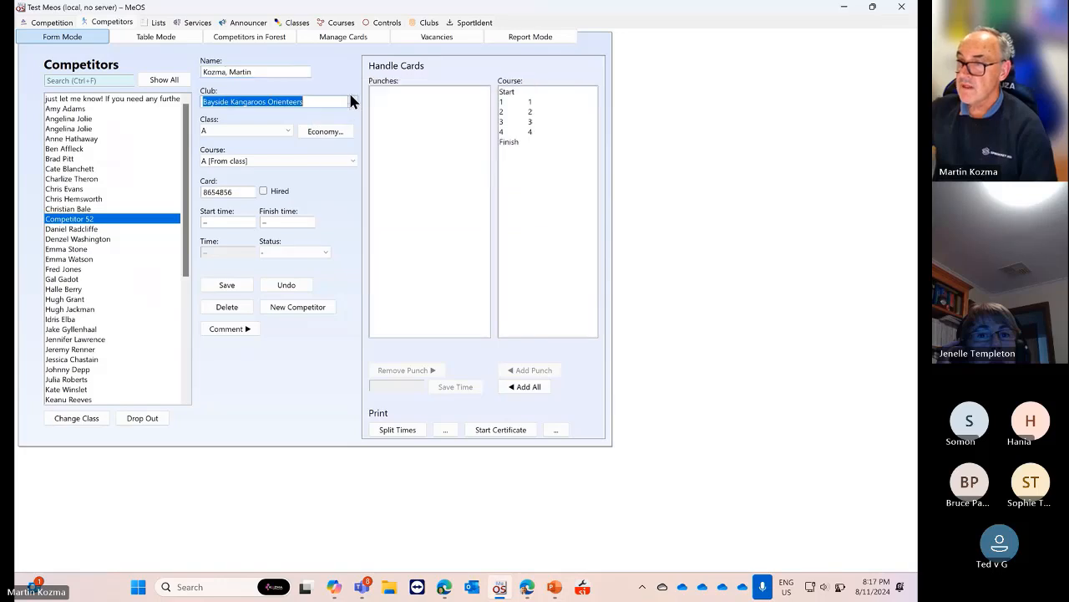
left_click(287, 131)
left_click(286, 130)
left_click(226, 284)
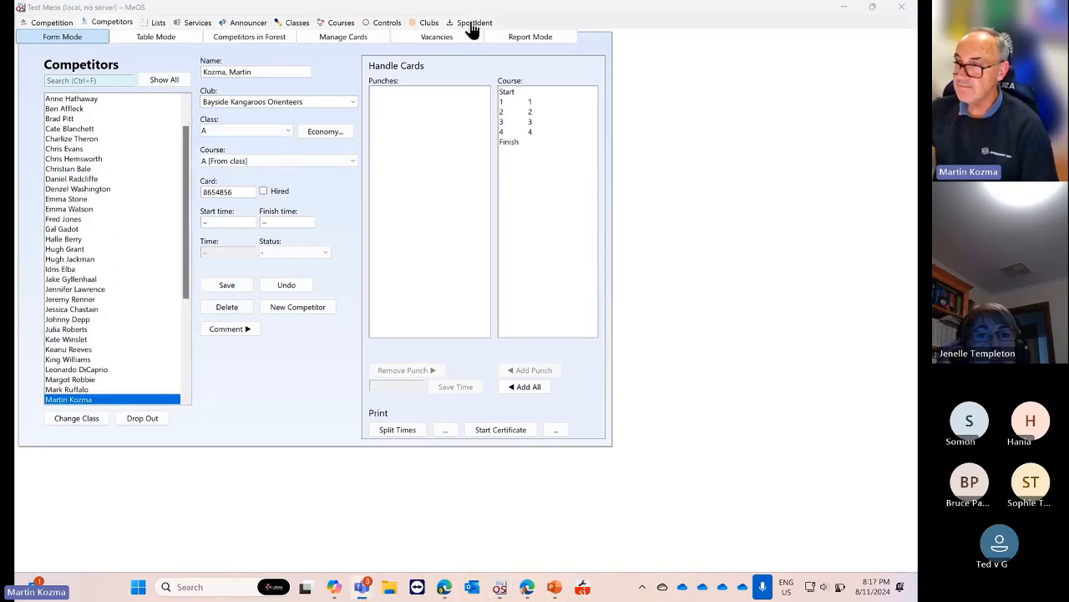
left_click(667, 109)
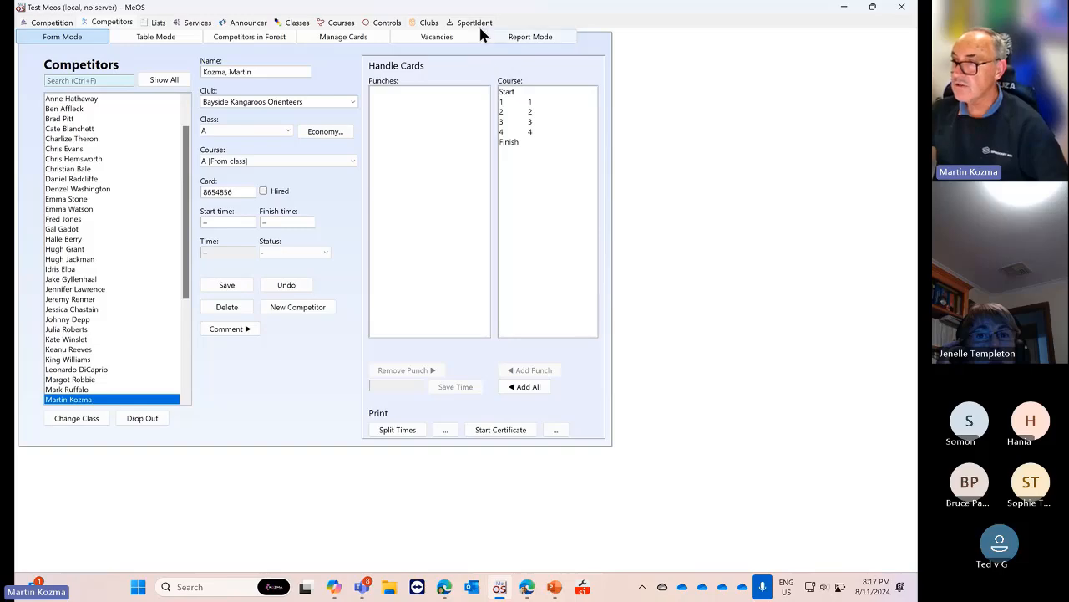
double_click(668, 18)
Open the SportIdent settings and toggle Interactive readout off and back on
left_click(577, 52)
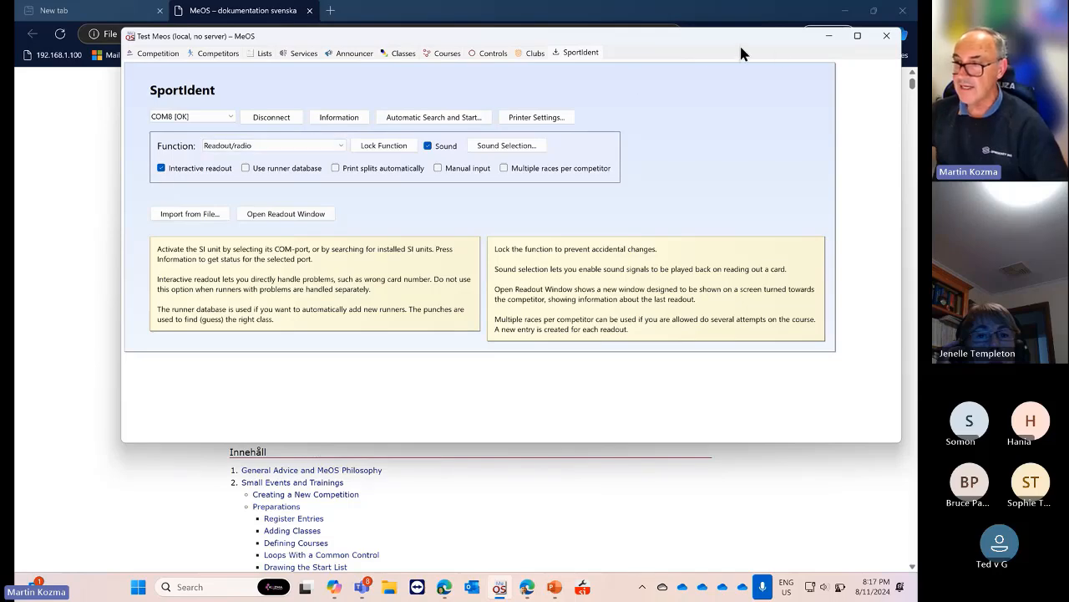
left_click_drag(716, 36, 680, 28)
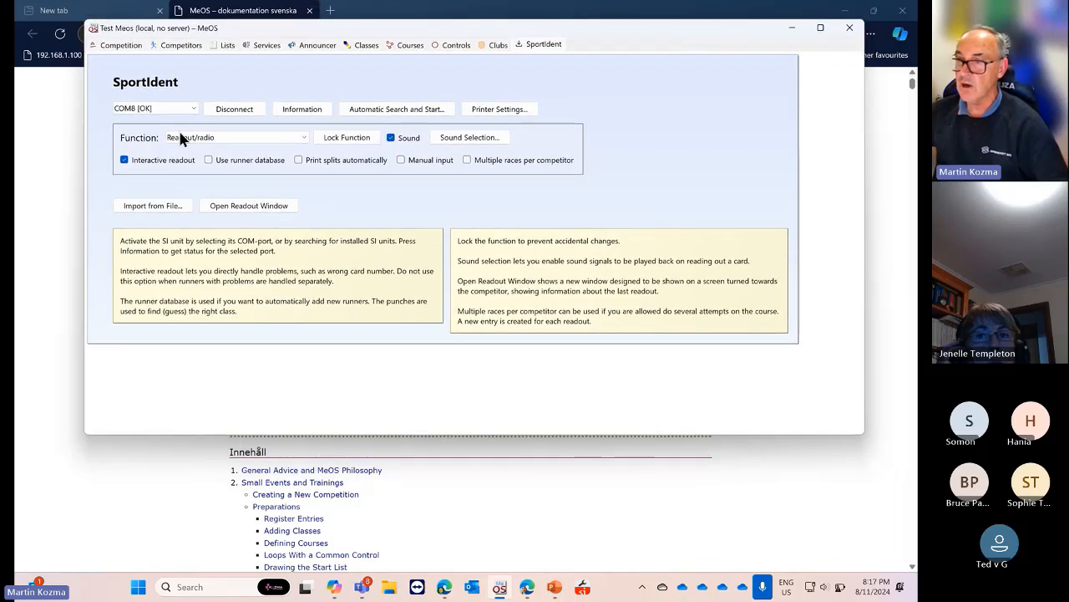
left_click(124, 160)
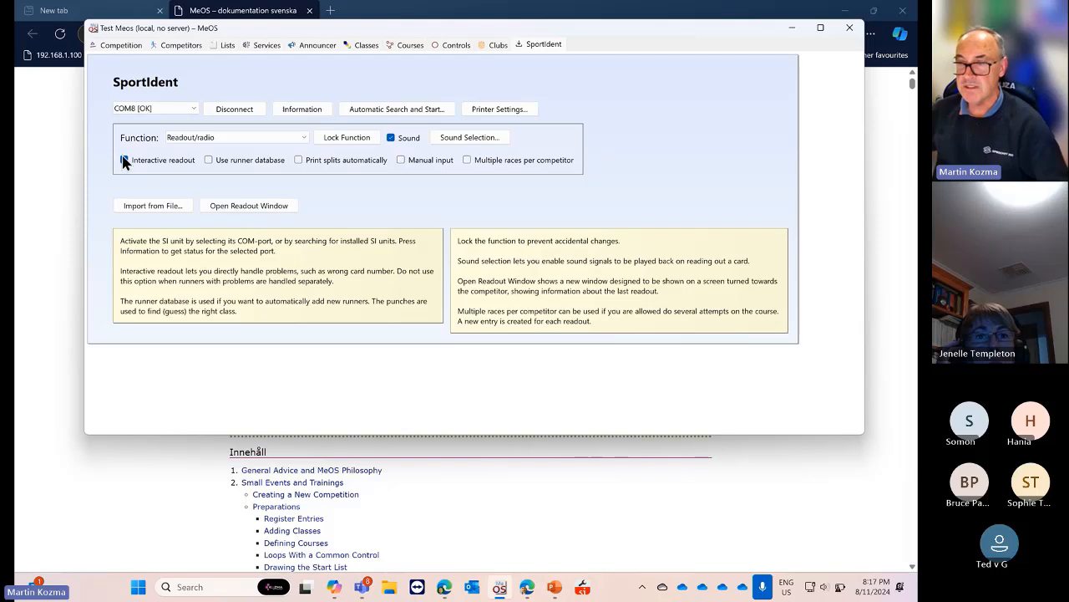
left_click(124, 161)
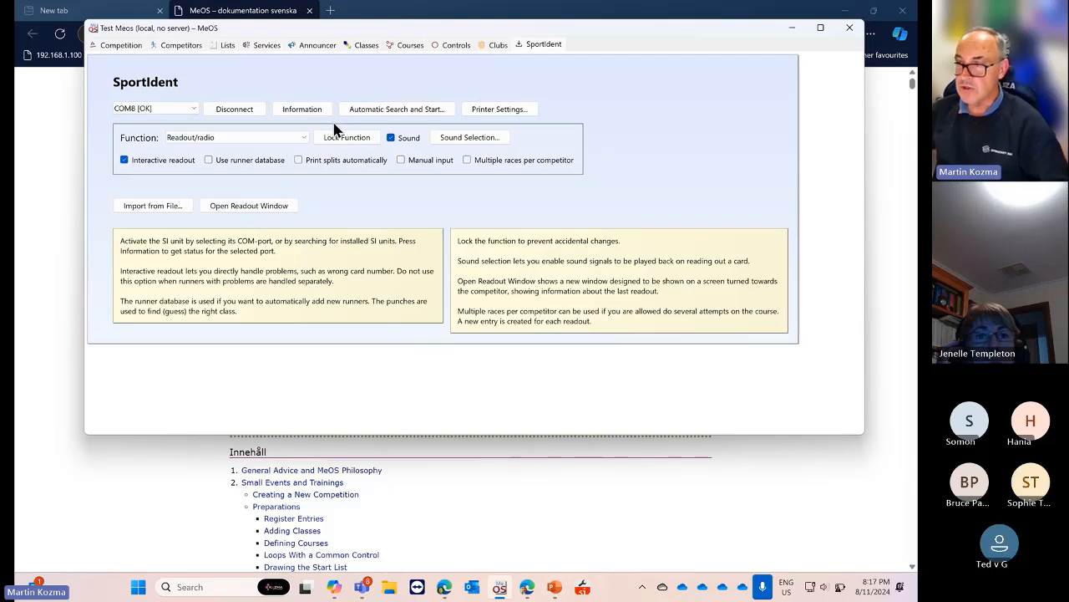
Set the split-time printer to EPSON TM-T82II Receipt and accept the print settings
left_click(489, 111)
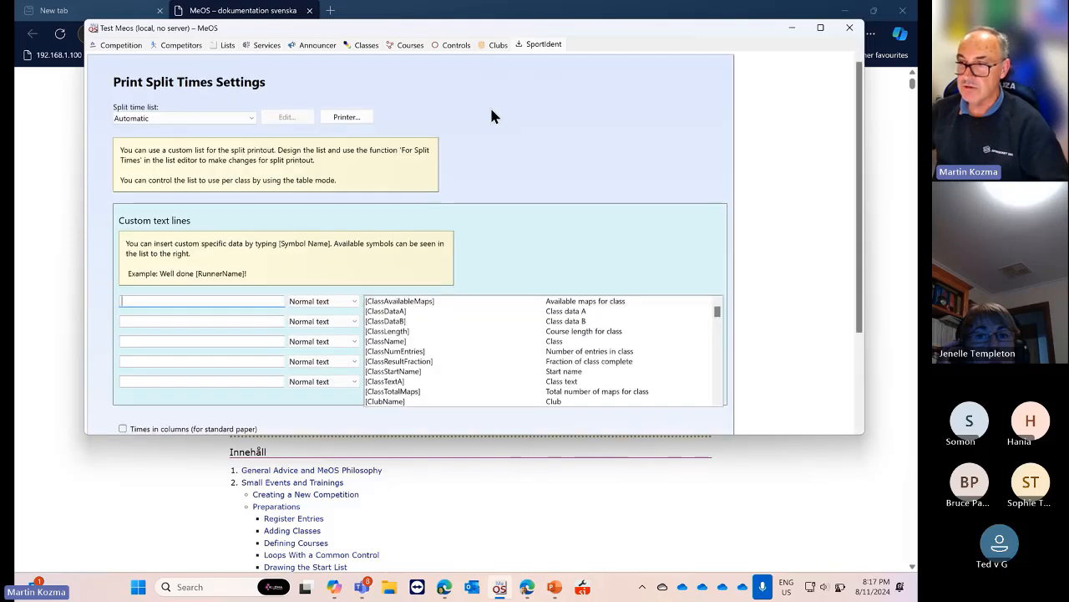
left_click(346, 117)
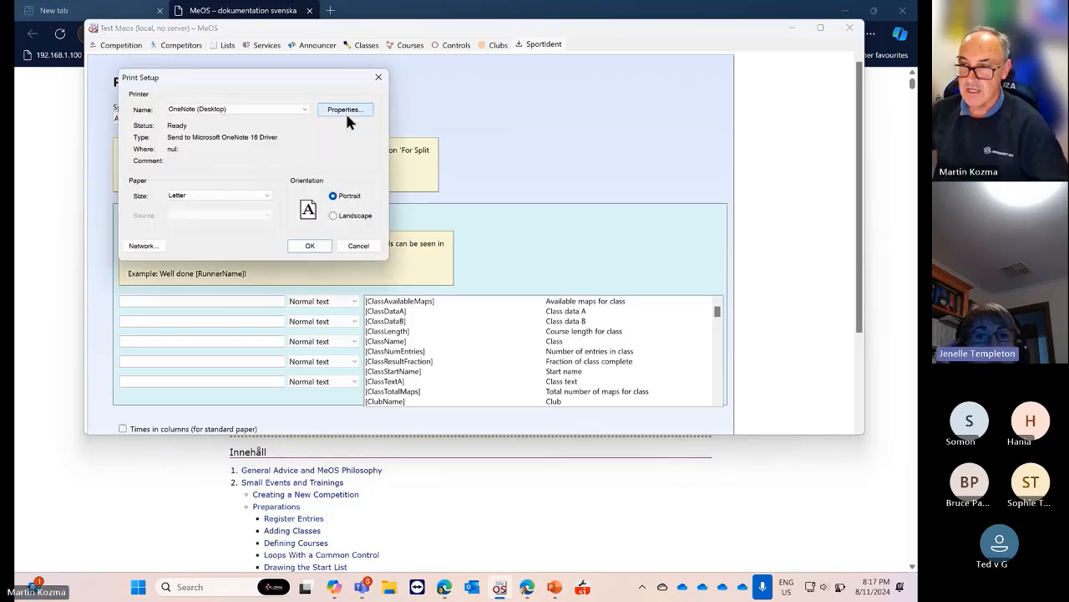
left_click(299, 112)
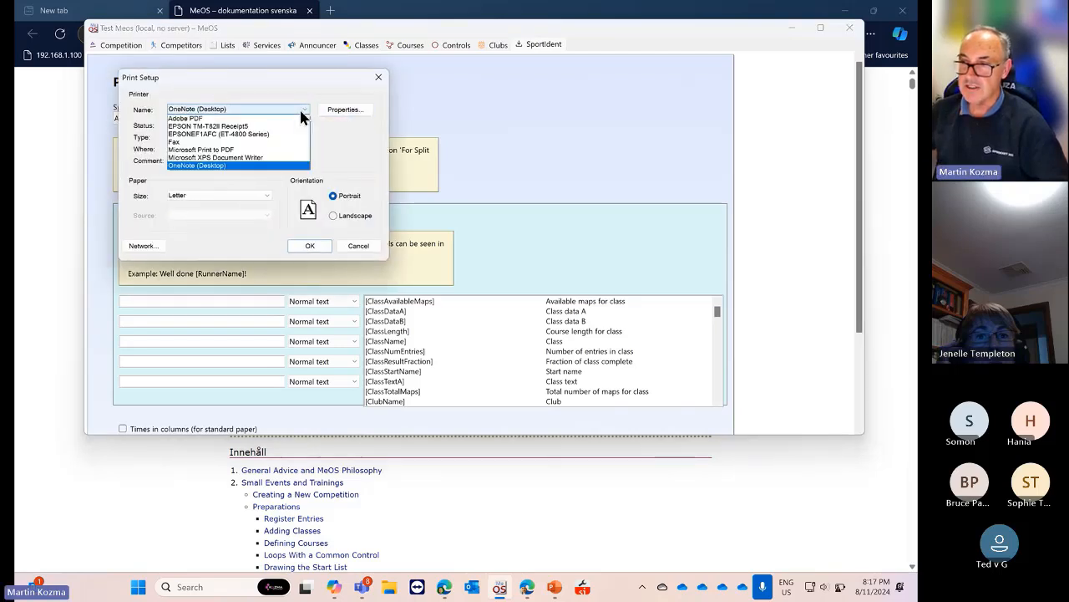
left_click(249, 126)
left_click(307, 246)
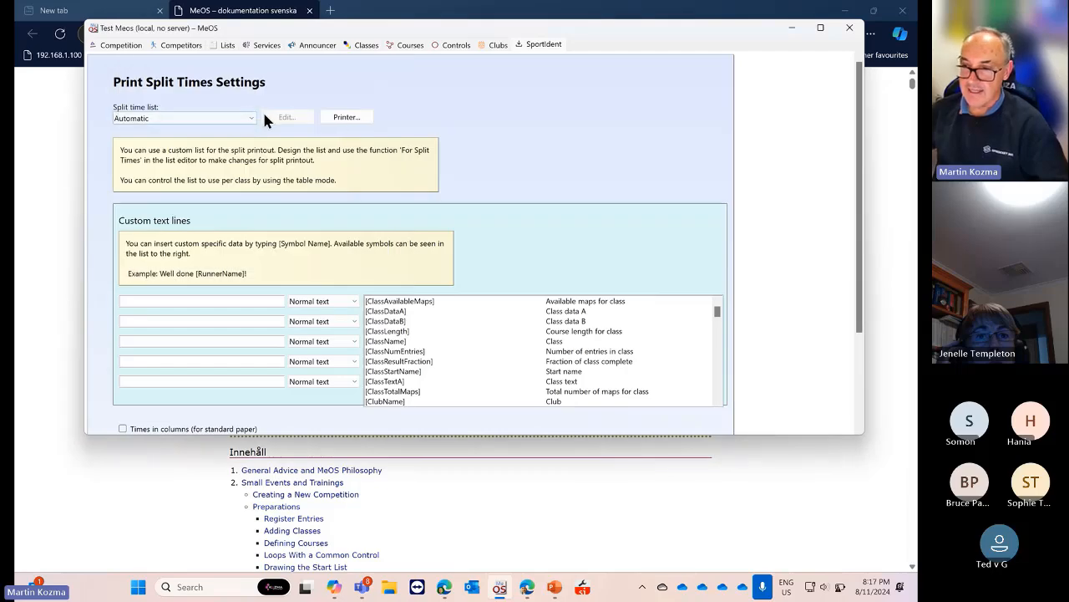
scroll(364, 159, "down", 5)
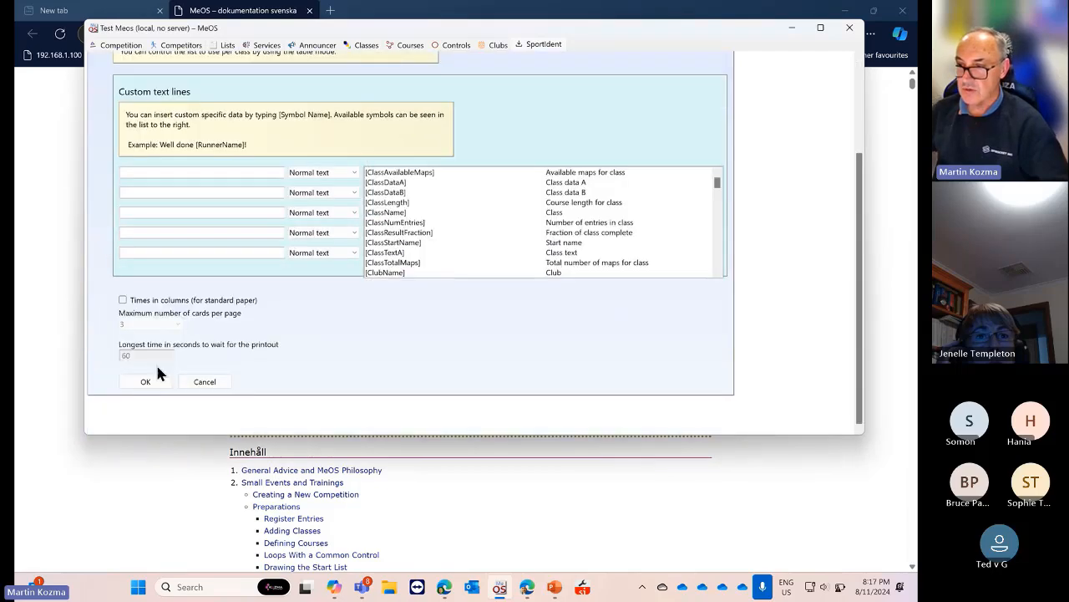
left_click(149, 377)
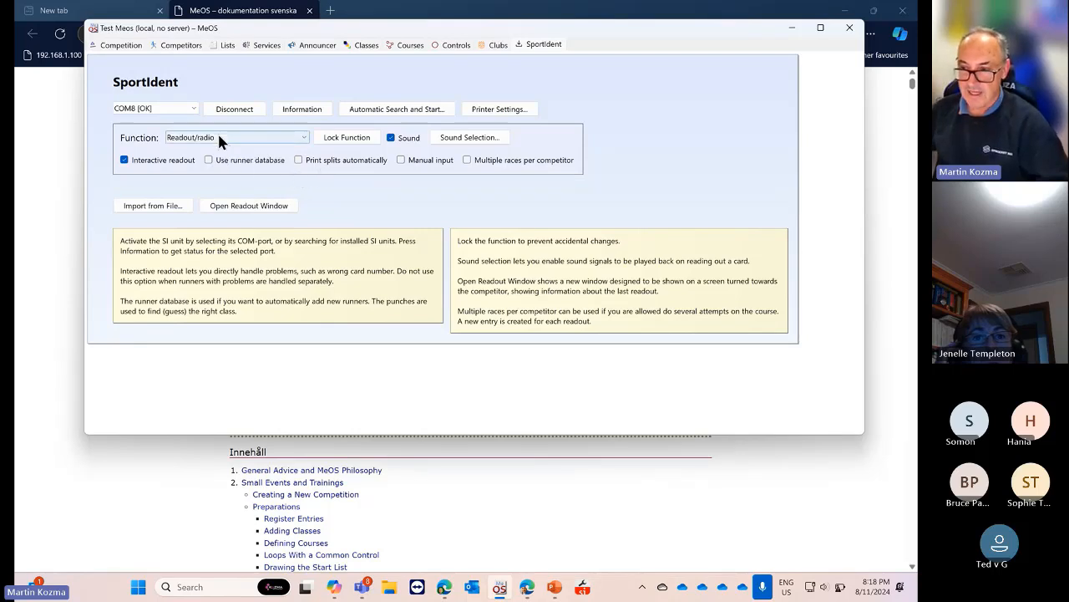
Toggle Interactive readout off and on twice, leave it checked, and read out the SI card (MP, controls 1, 3, 4 missing)
left_click(124, 160)
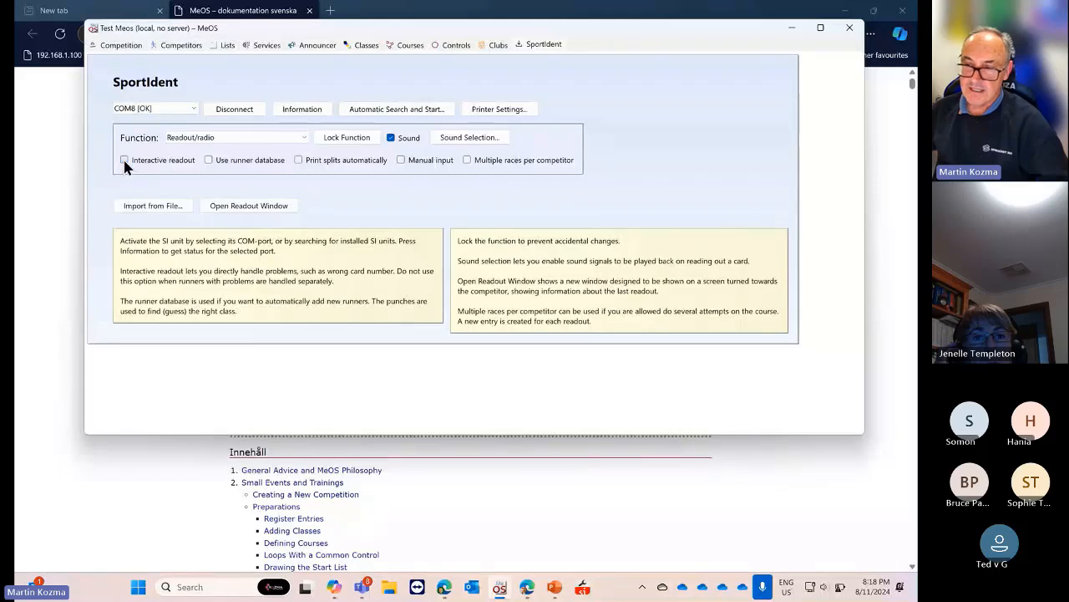
left_click(124, 161)
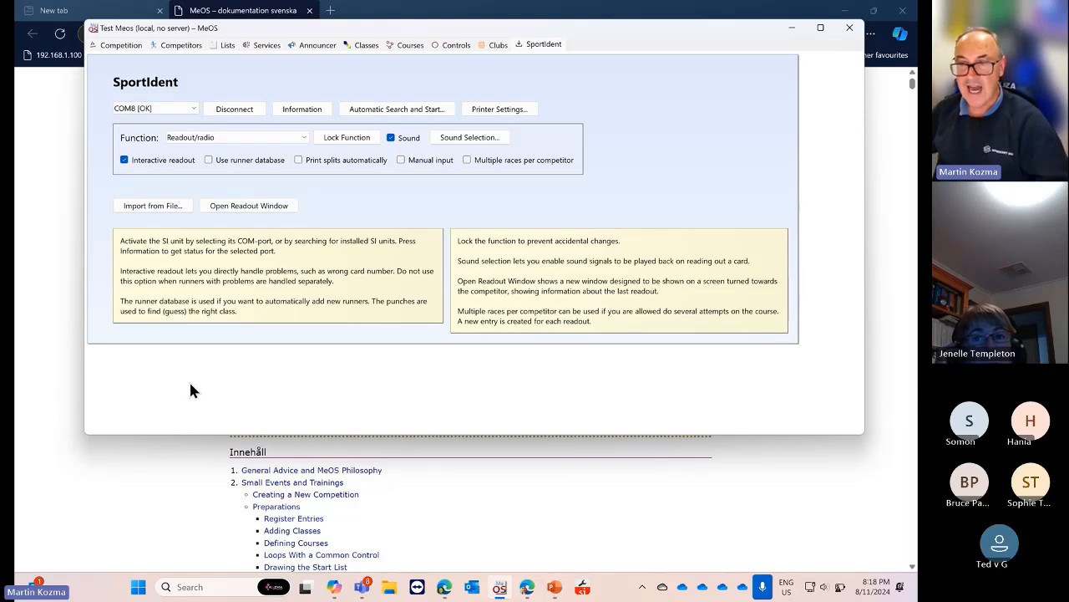
left_click(123, 161)
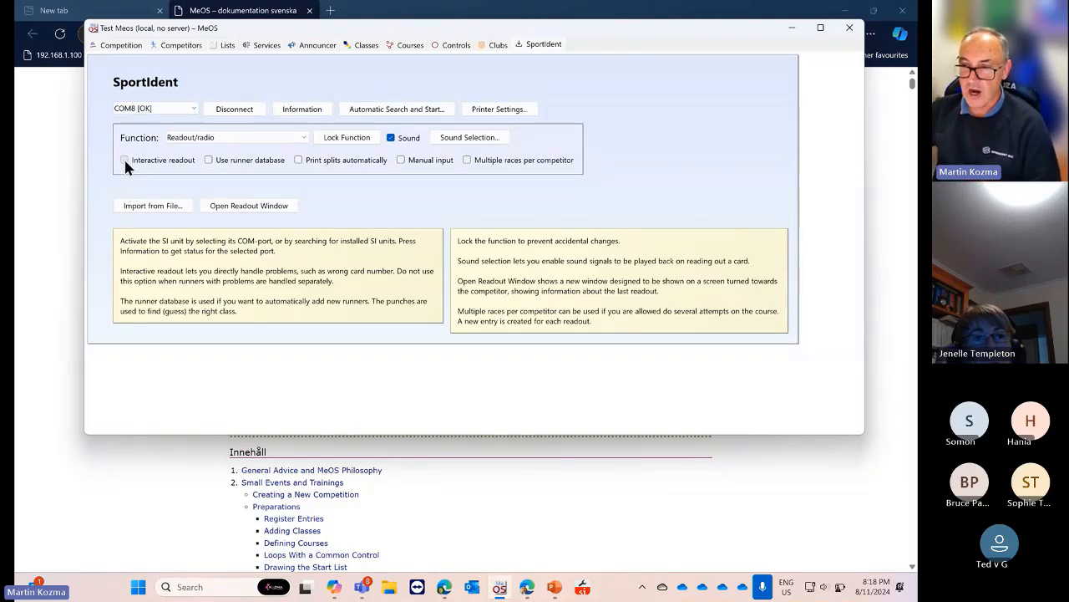
left_click(124, 159)
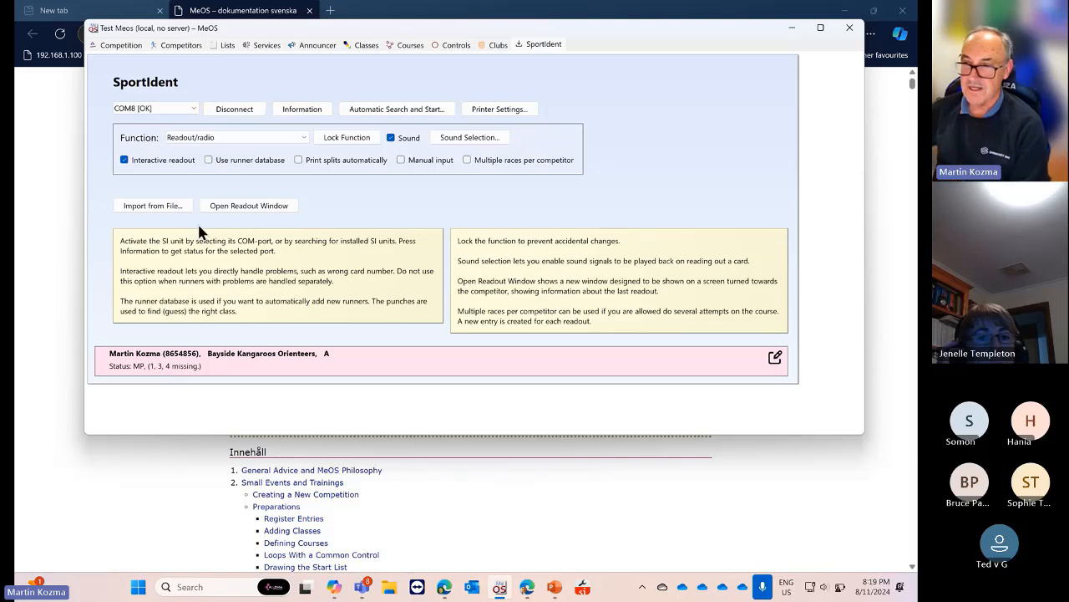
Open the read-out runner's competitor record and scroll through its card punch list
left_click(180, 45)
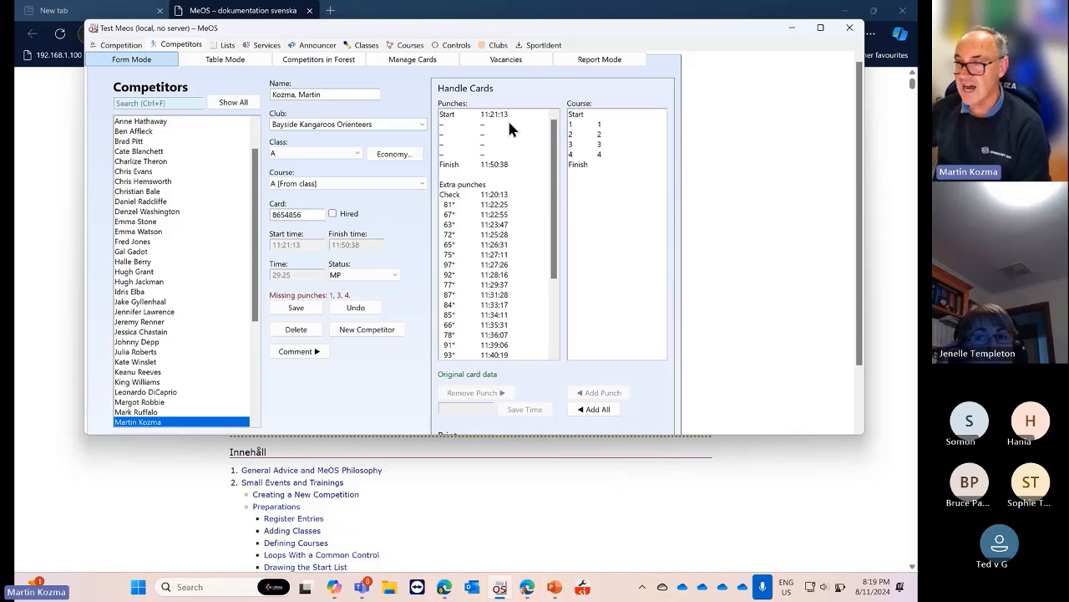
scroll(516, 203, "down", 2)
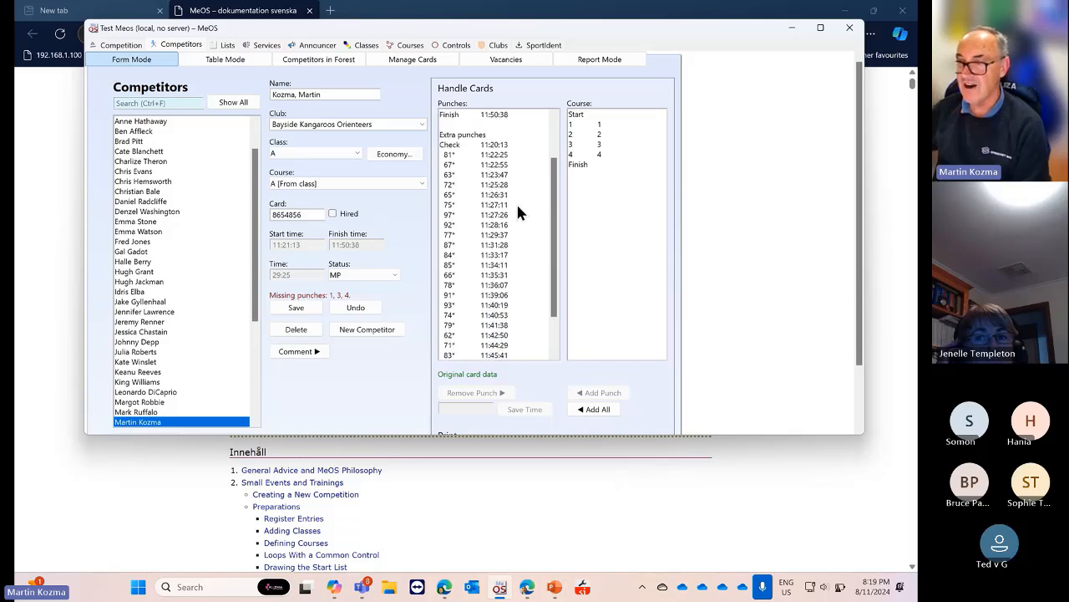
scroll(518, 205, "down", 3)
scroll(520, 202, "up", 5)
scroll(520, 202, "down", 4)
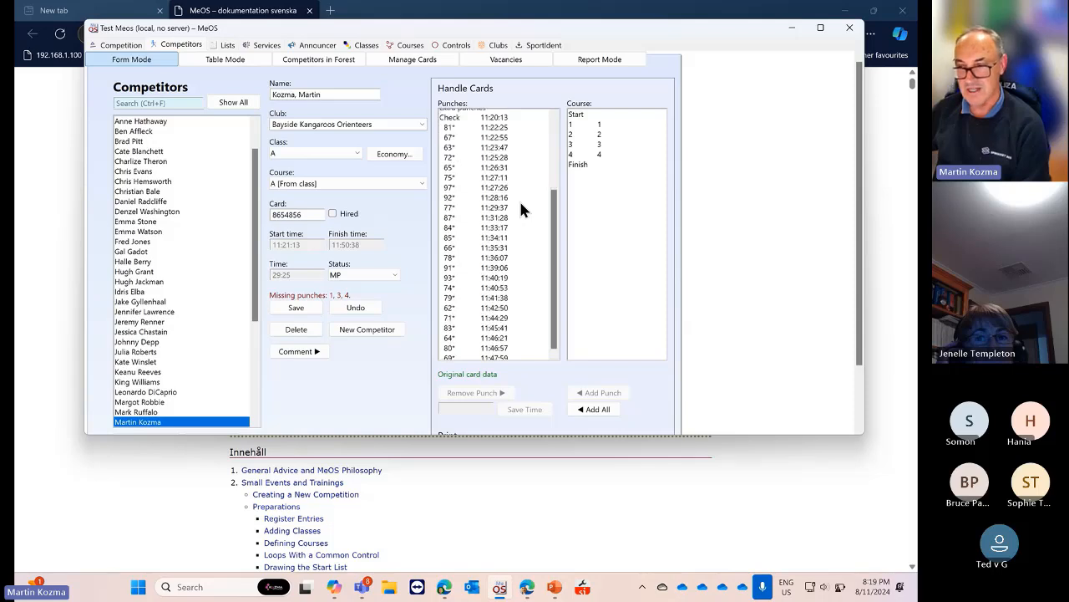
scroll(520, 209, "down", 1)
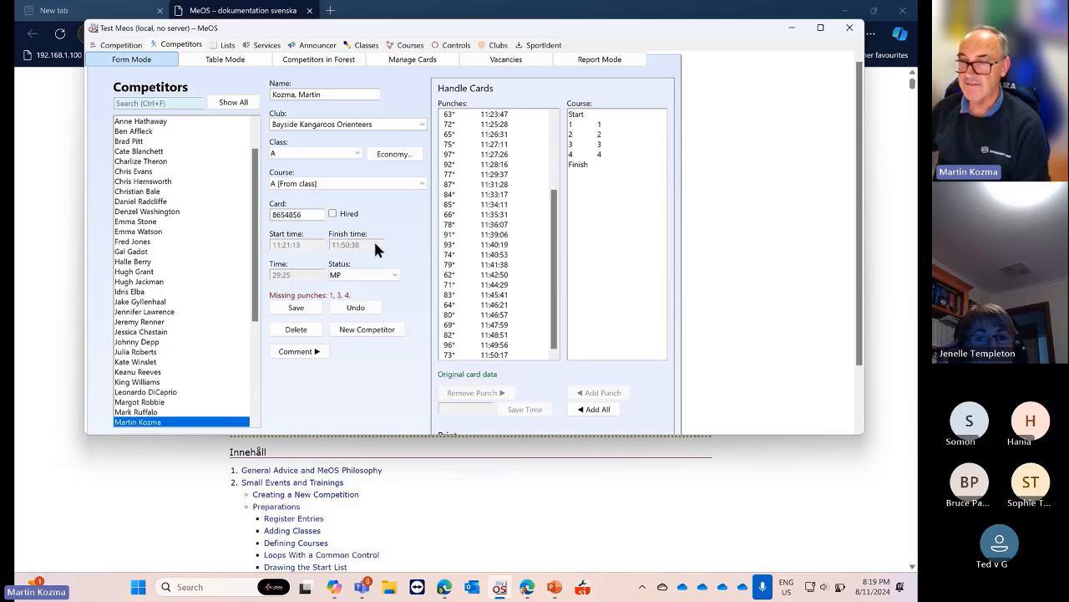
Inspect the Status options and select extra punch 63 at 11:23:47, leaving status MP
left_click(396, 273)
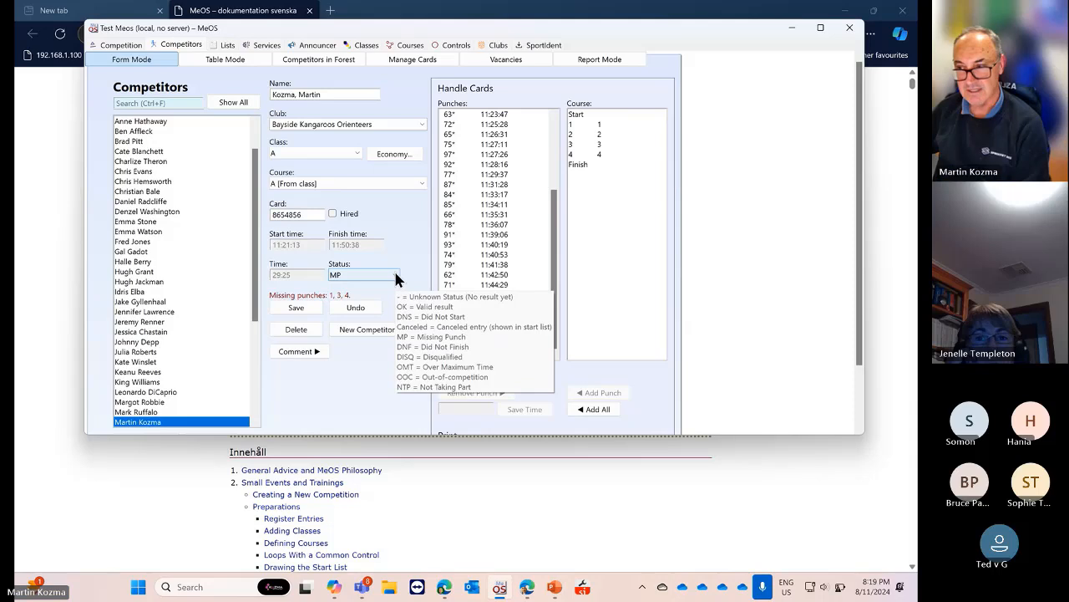
left_click(367, 267)
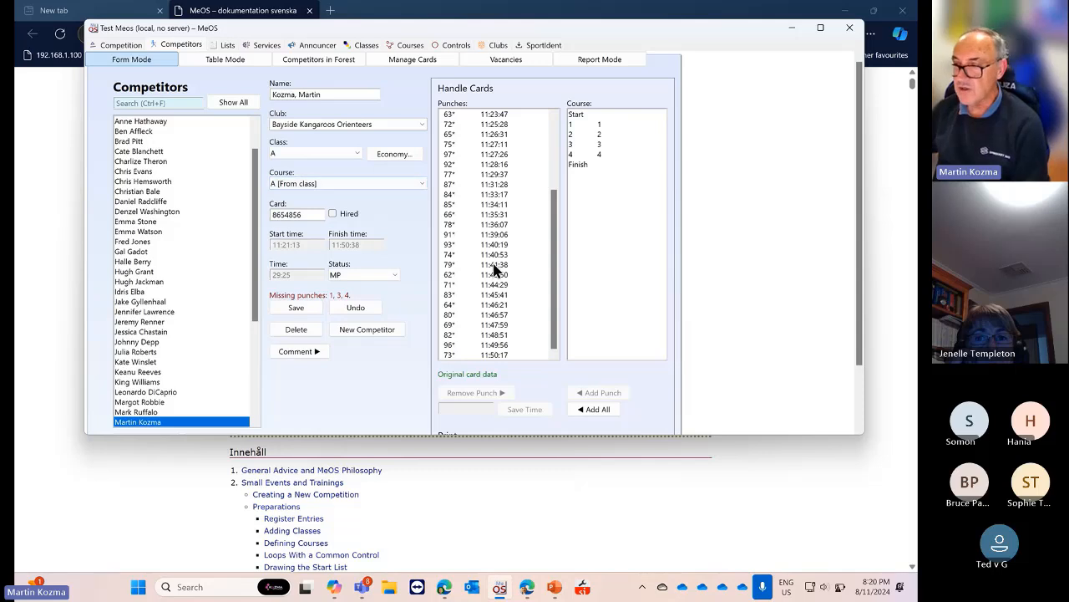
left_click(498, 114)
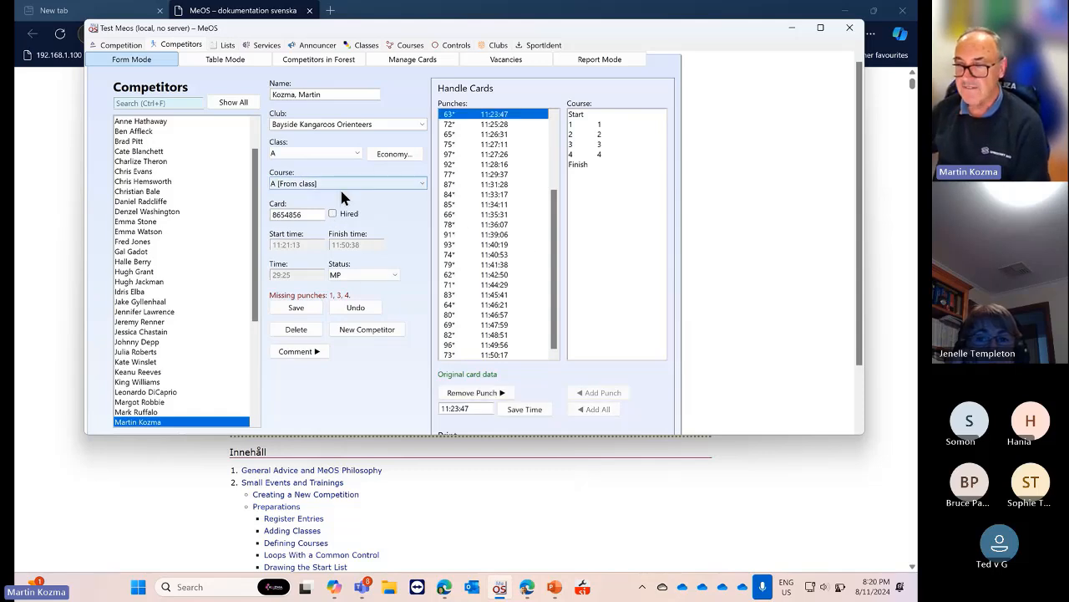
scroll(344, 185, "down", 1)
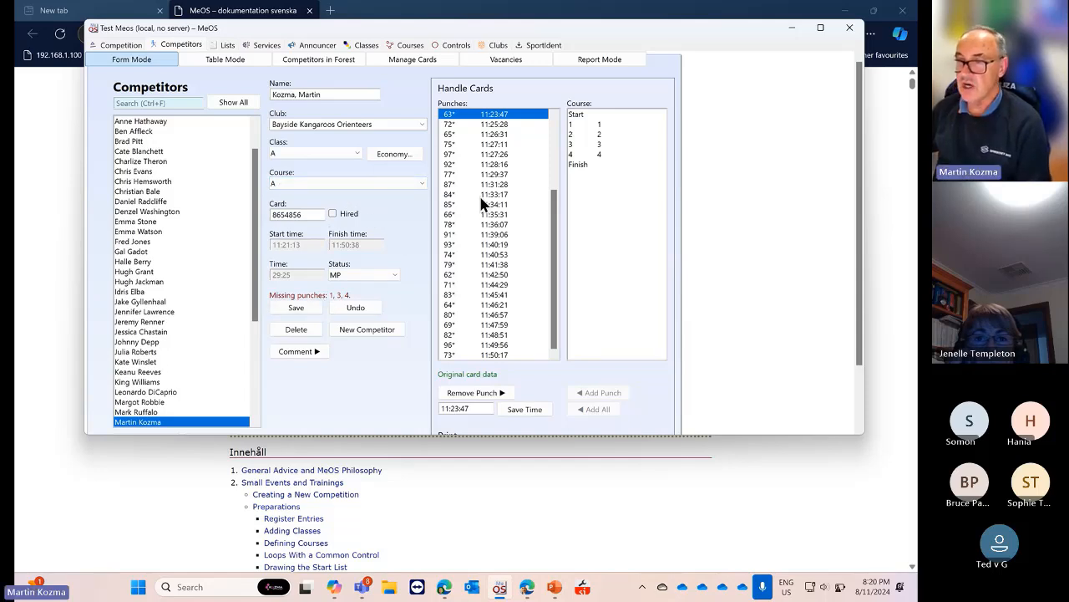
left_click(355, 274)
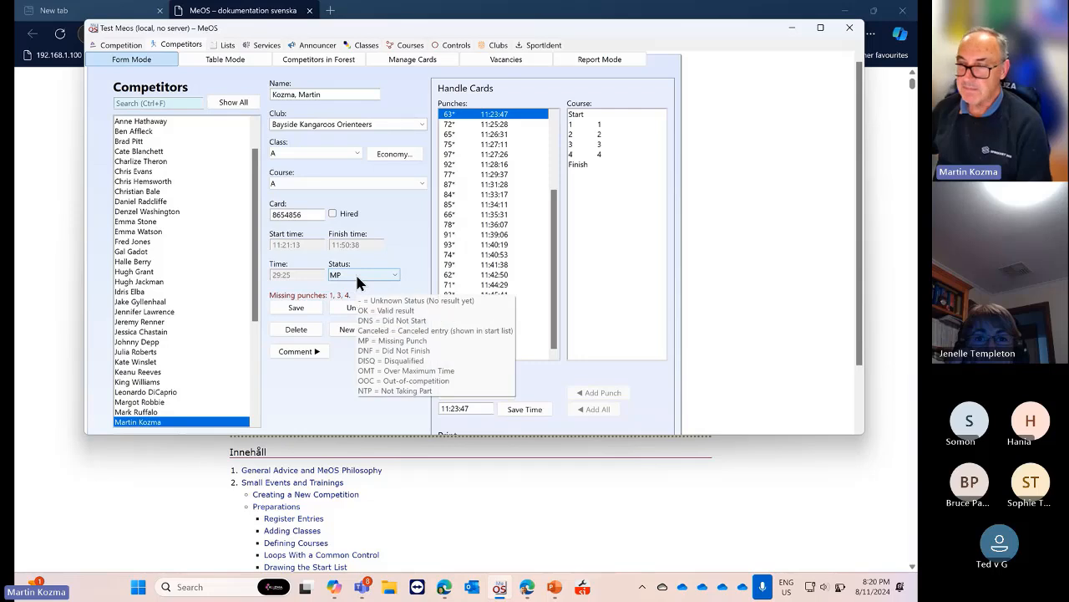
left_click(319, 345)
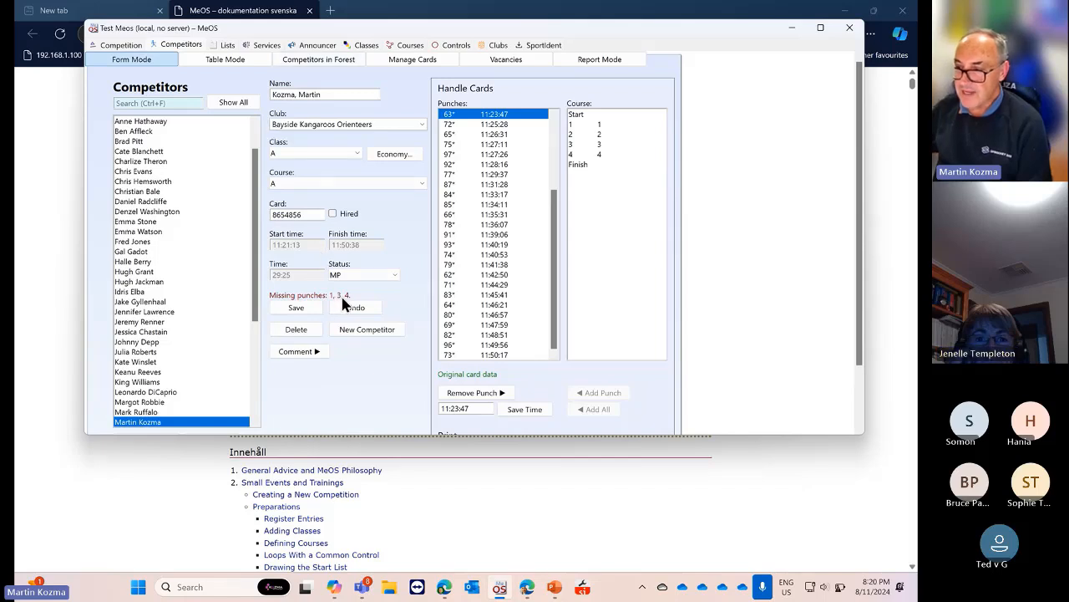
Look through the Lappeen Riento and Tampereen Pyrintö runners, then open the class C Kalevan Rasti runner
left_click(158, 262)
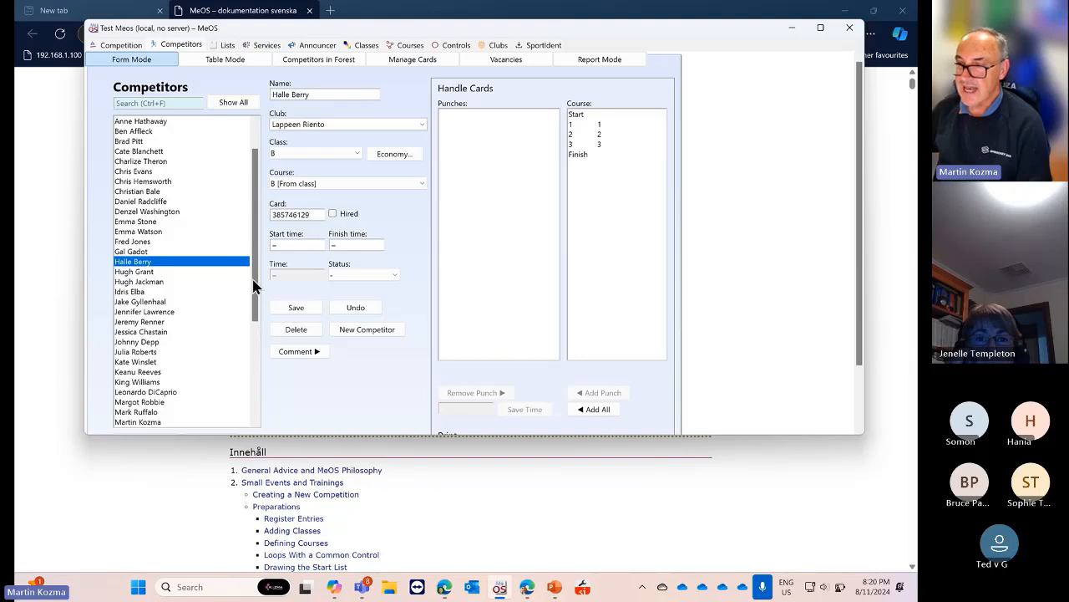
scroll(160, 305, "down", 2)
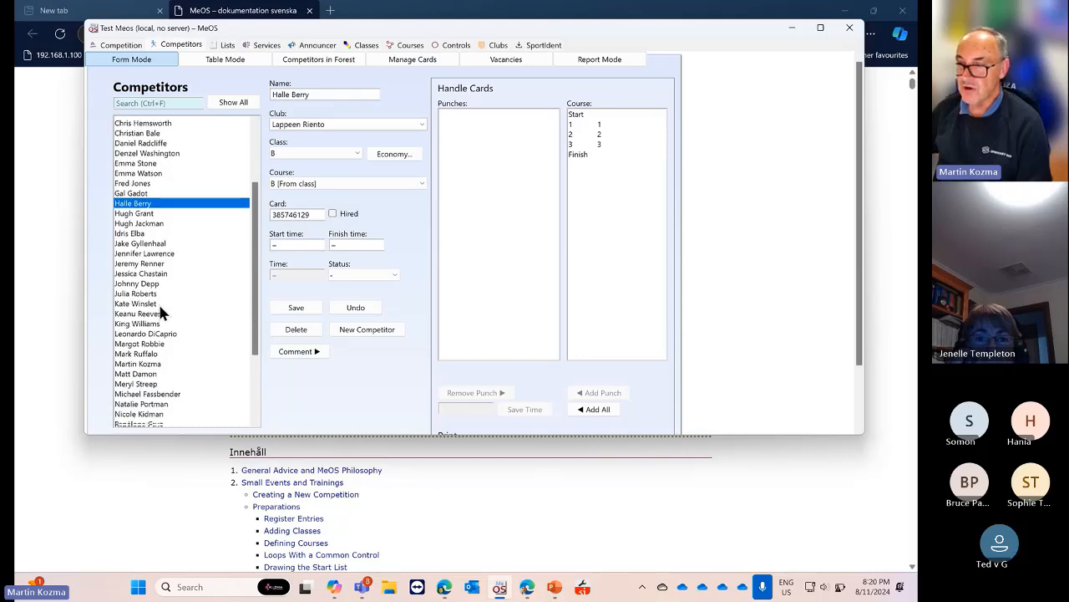
left_click(161, 273)
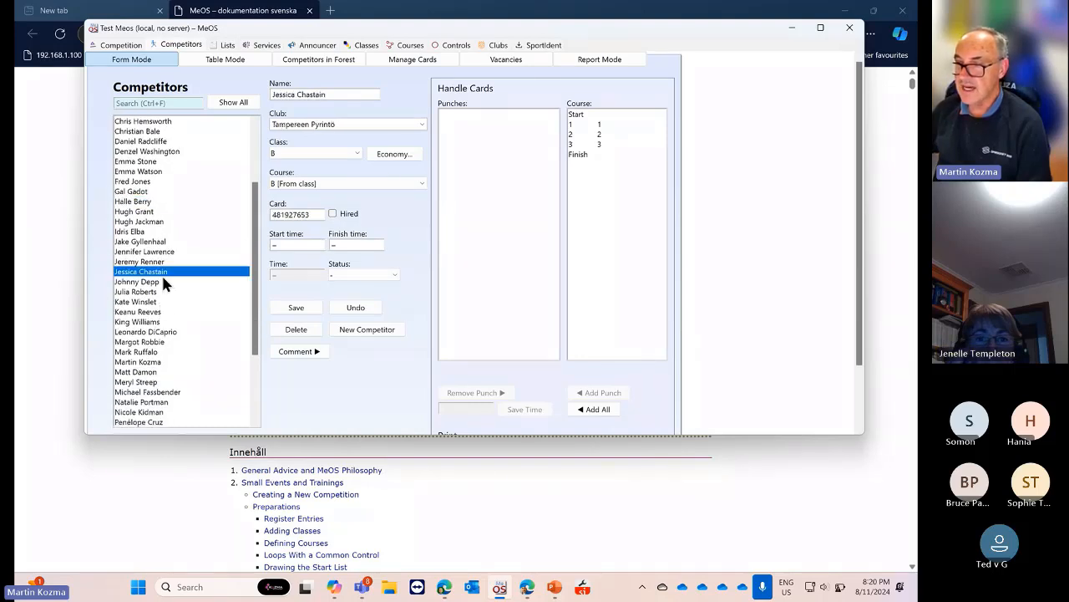
scroll(163, 279, "down", 1)
left_click(155, 192)
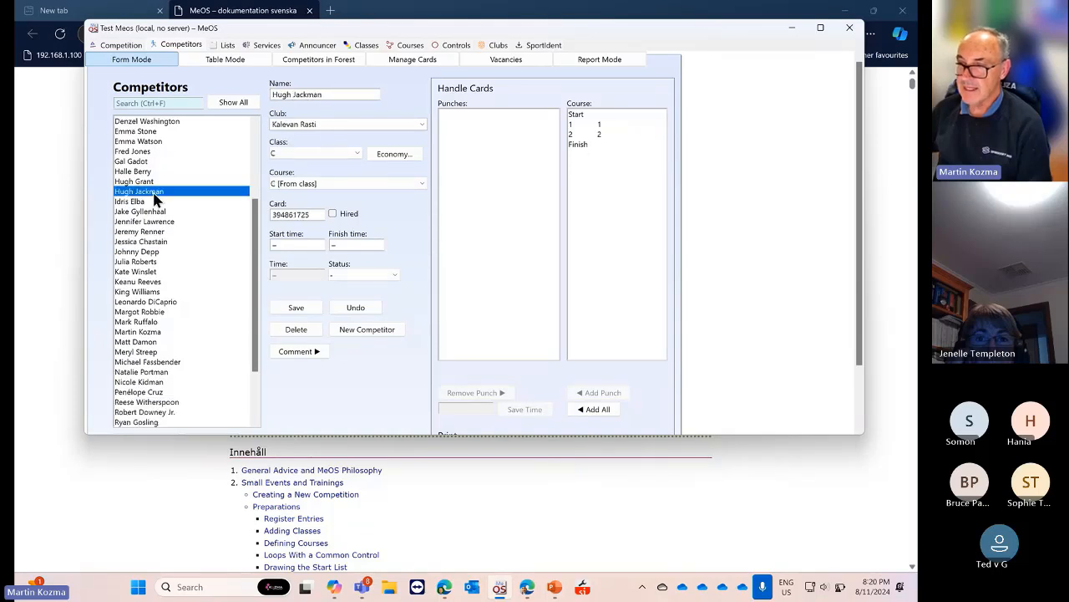
scroll(168, 215, "down", 3)
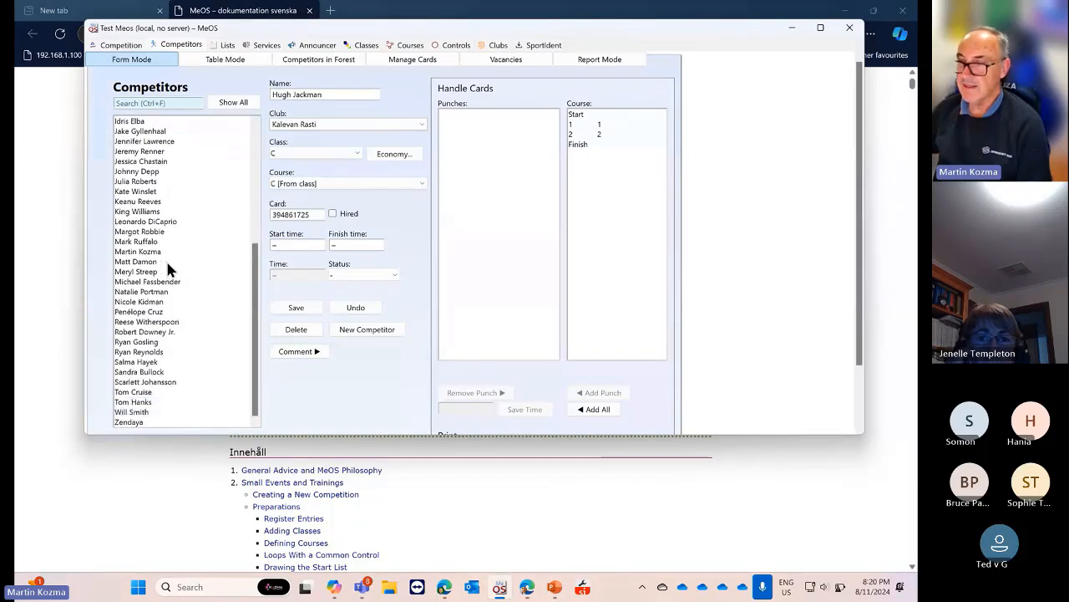
Set the Kalevan Rasti runner's status to DNS, save it, and go to the SportIdent page
left_click(394, 275)
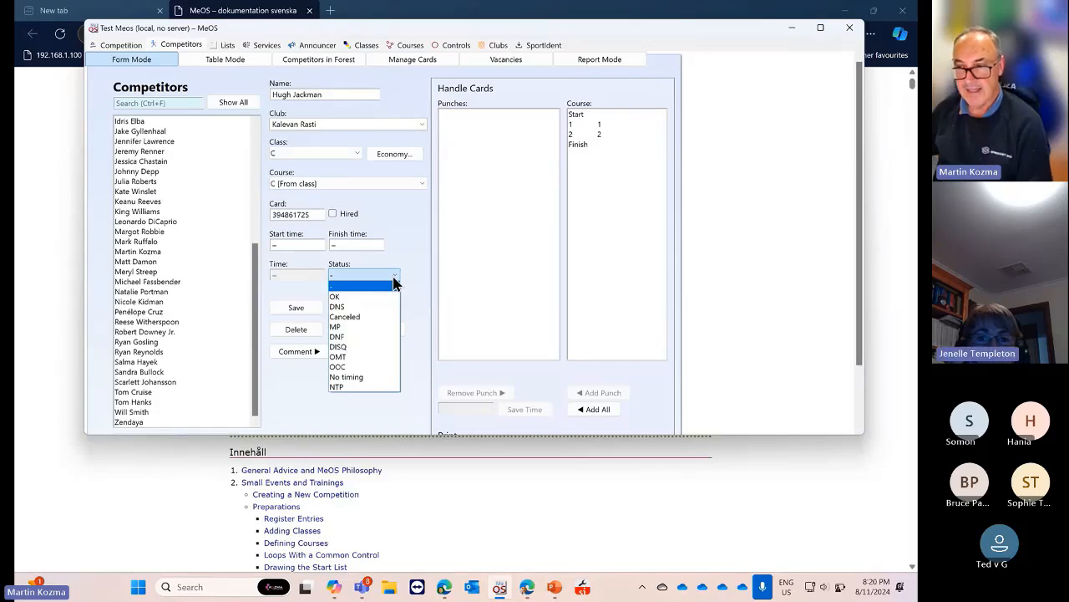
left_click(364, 307)
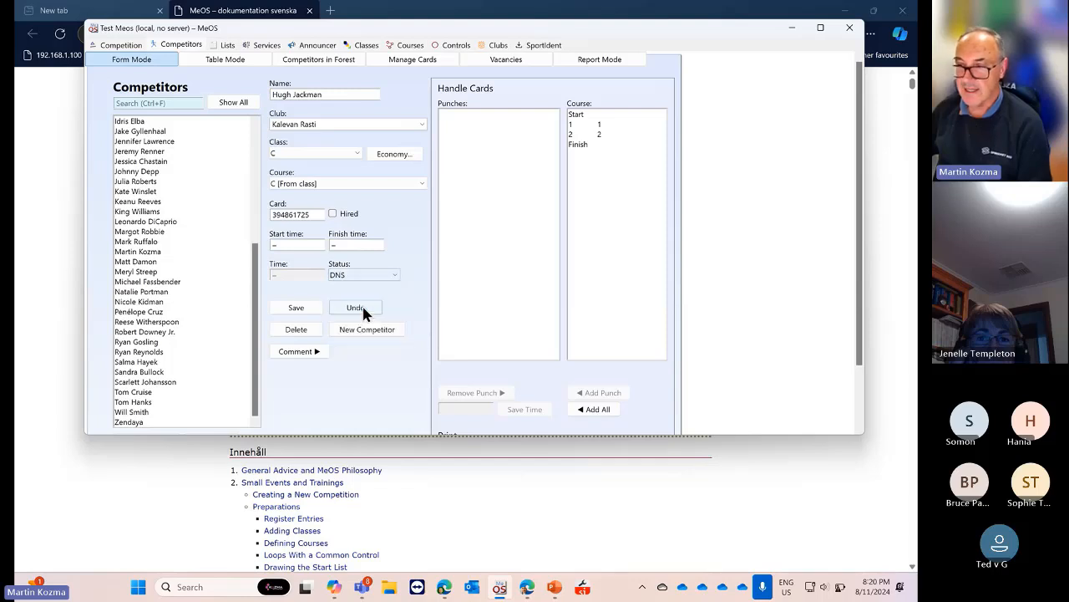
left_click(295, 308)
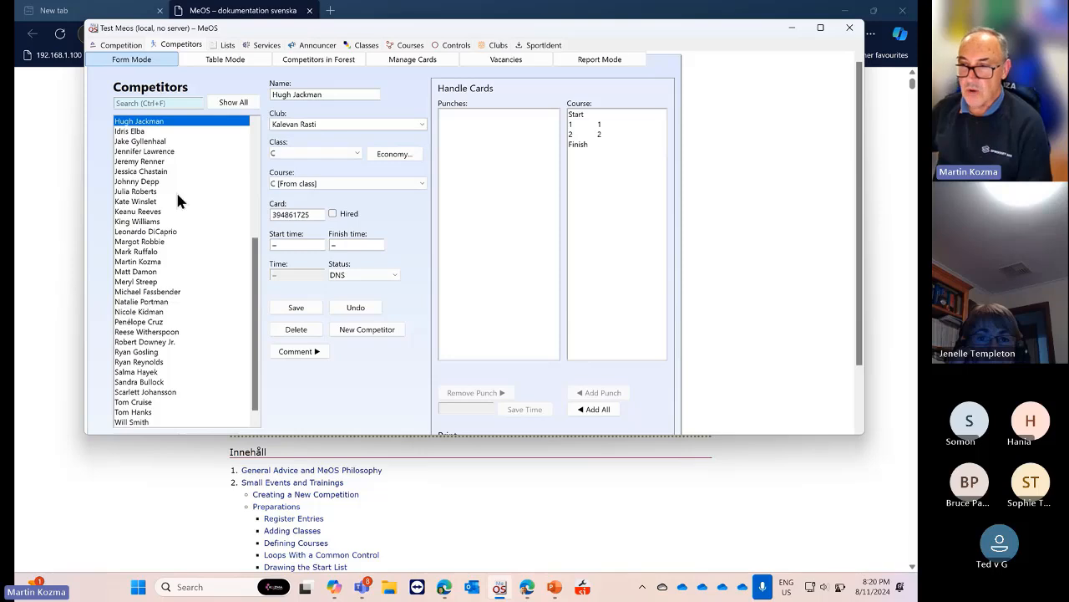
scroll(175, 179, "down", 1)
left_click(541, 43)
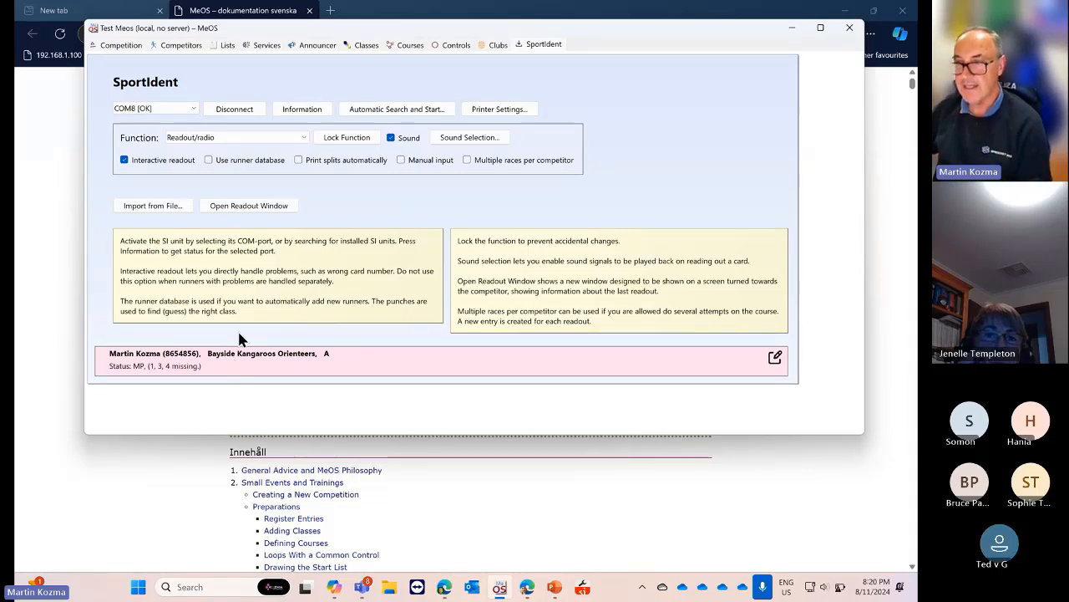
Cycle through the Competitors, SportIdent, Lists, Services and Announcer pages, ending on the Competitors form
left_click(182, 45)
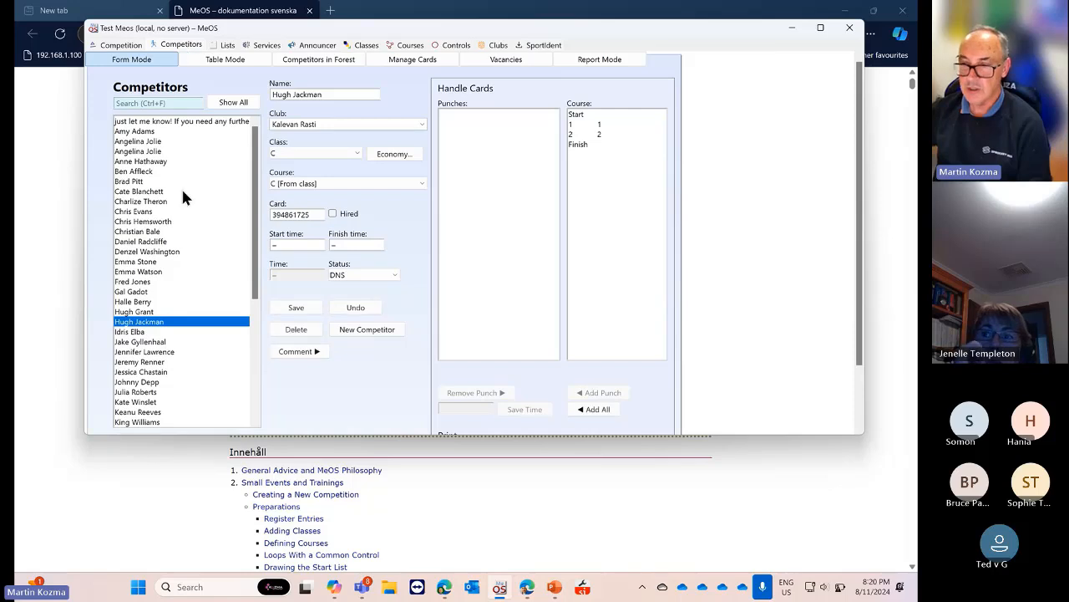
left_click(541, 45)
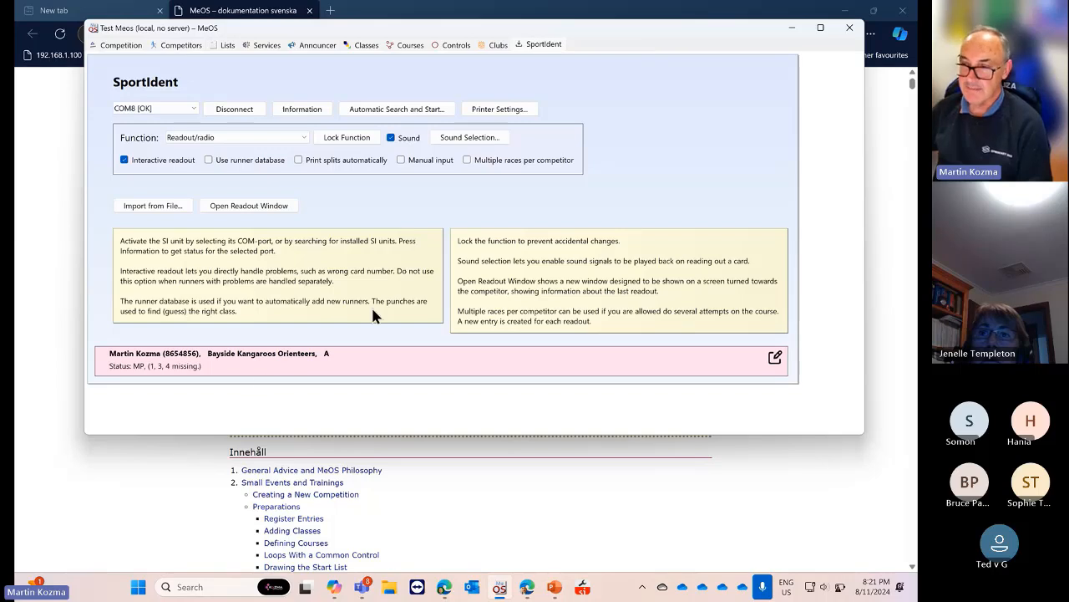
left_click(227, 44)
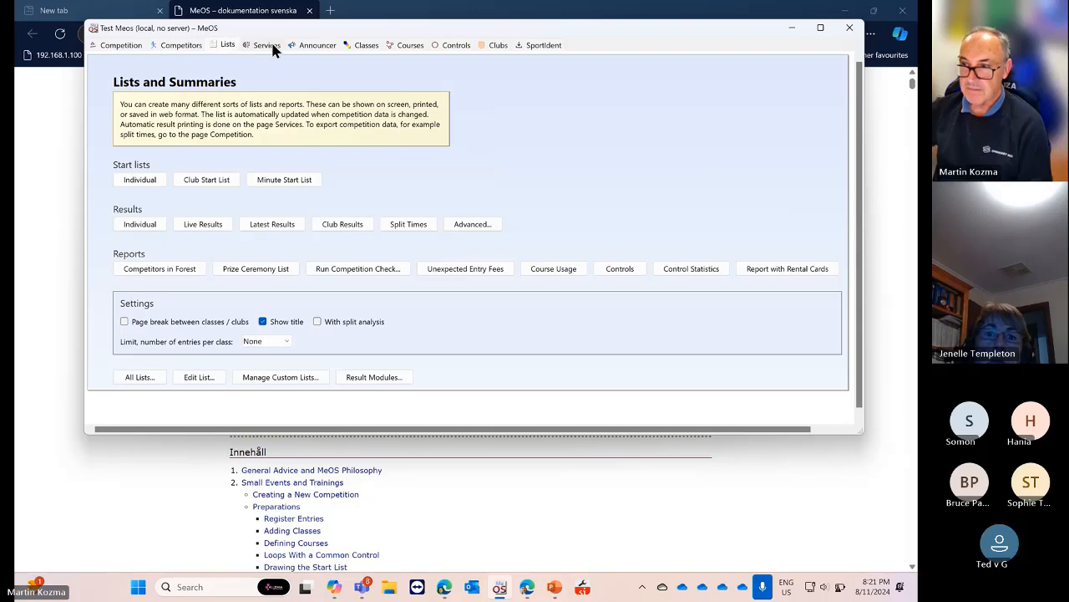
left_click(269, 43)
left_click(289, 45)
left_click(251, 44)
left_click(226, 44)
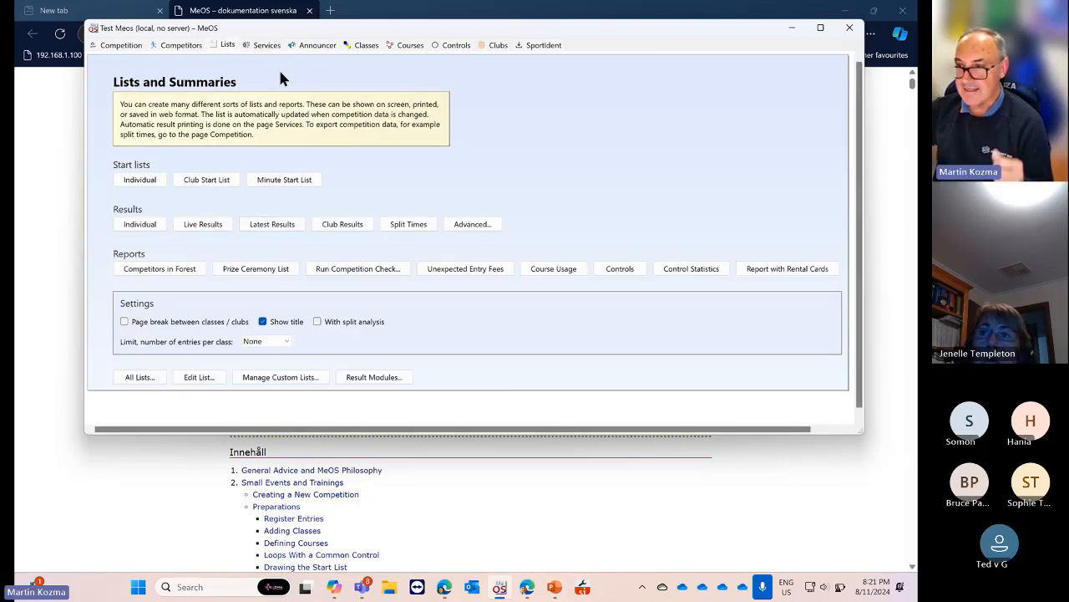
left_click(190, 44)
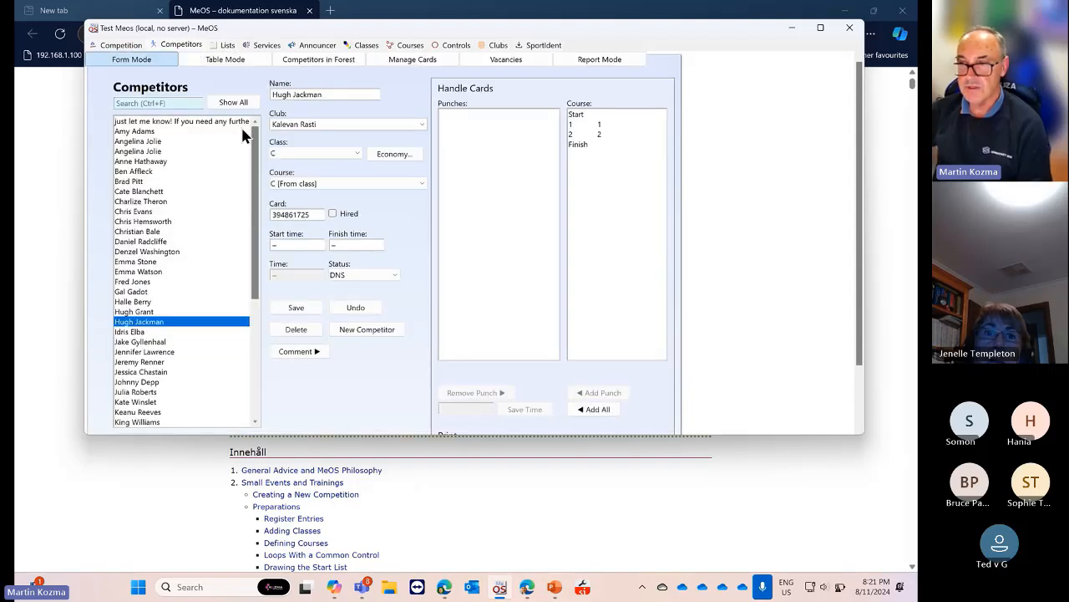
Maximize MeOS, scroll through the Competitors in Forest runner list, then go to Lists and Summaries
left_click(820, 27)
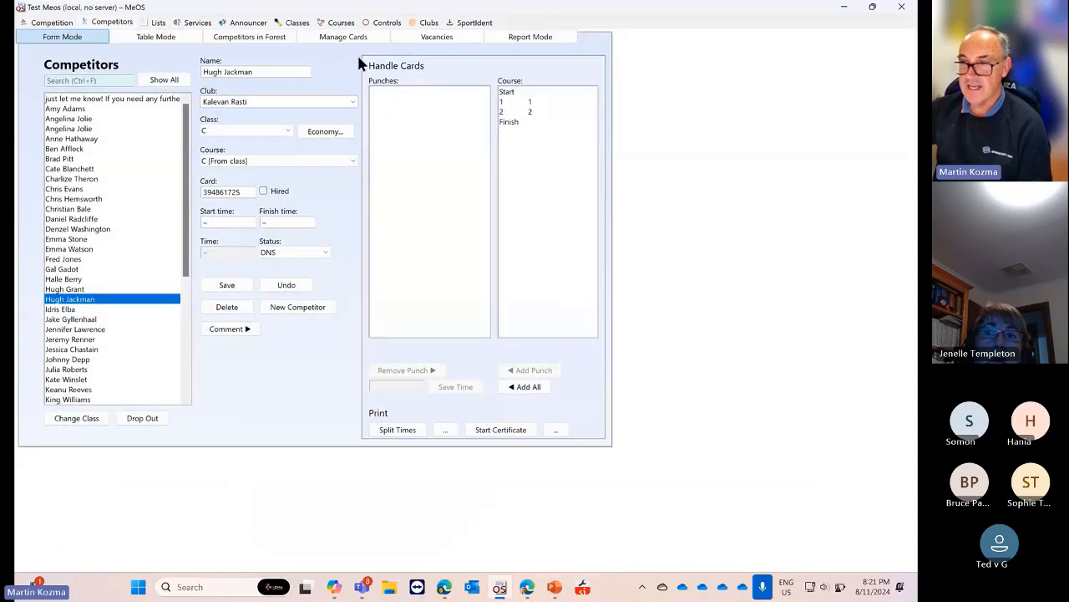
left_click(250, 37)
scroll(284, 159, "down", 3)
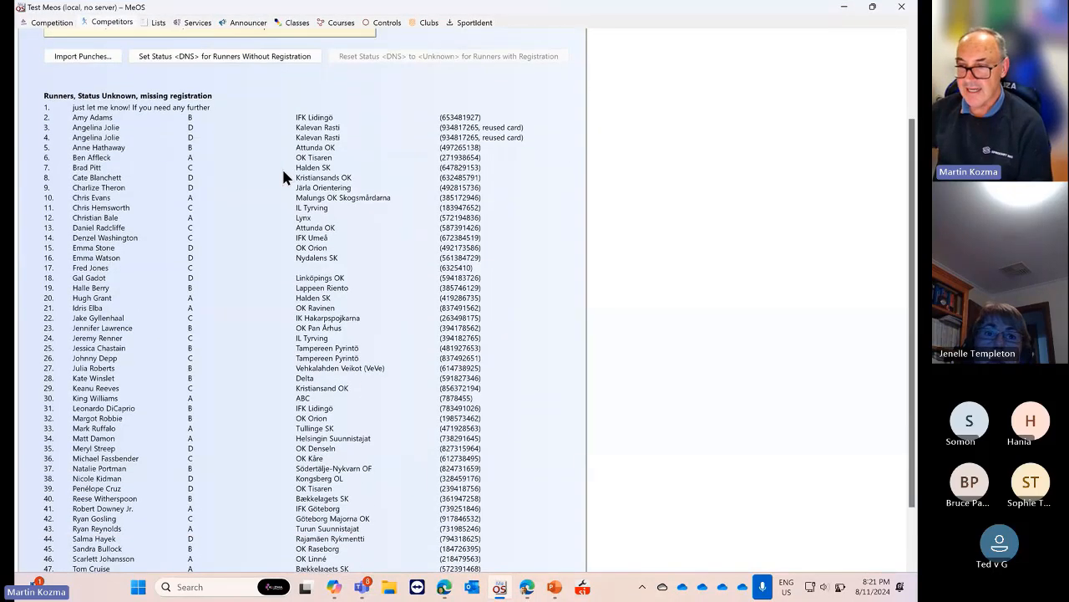
scroll(281, 166, "up", 3)
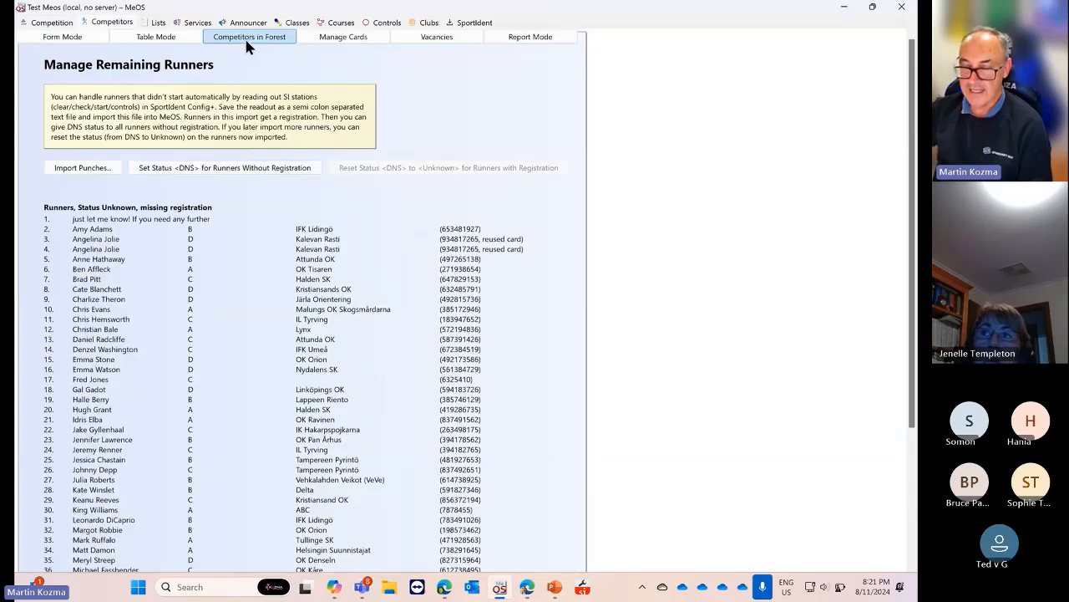
scroll(212, 199, "down", 4)
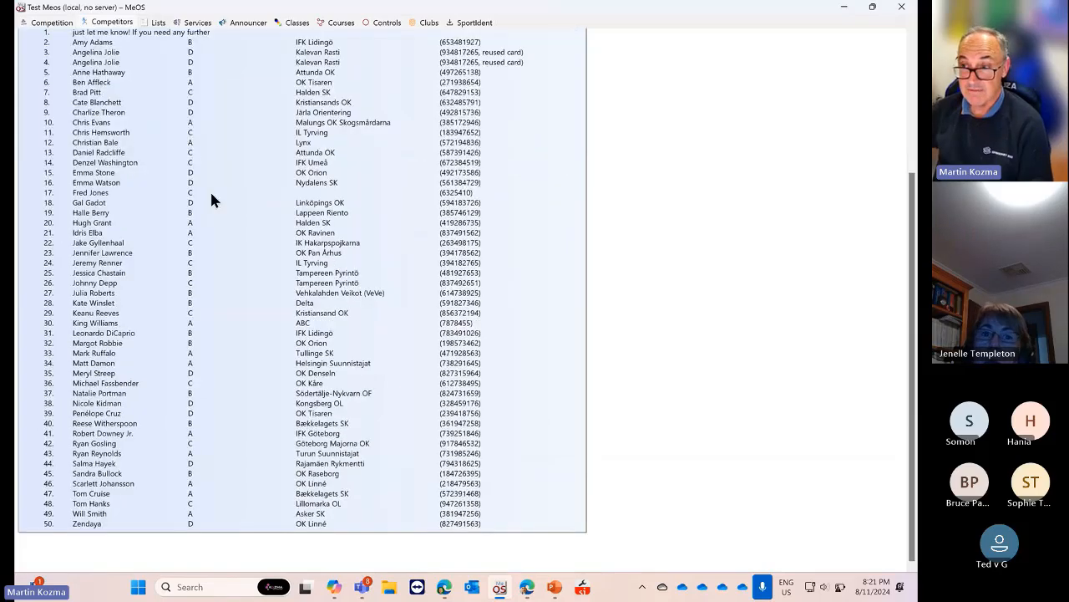
scroll(212, 199, "up", 4)
left_click(161, 24)
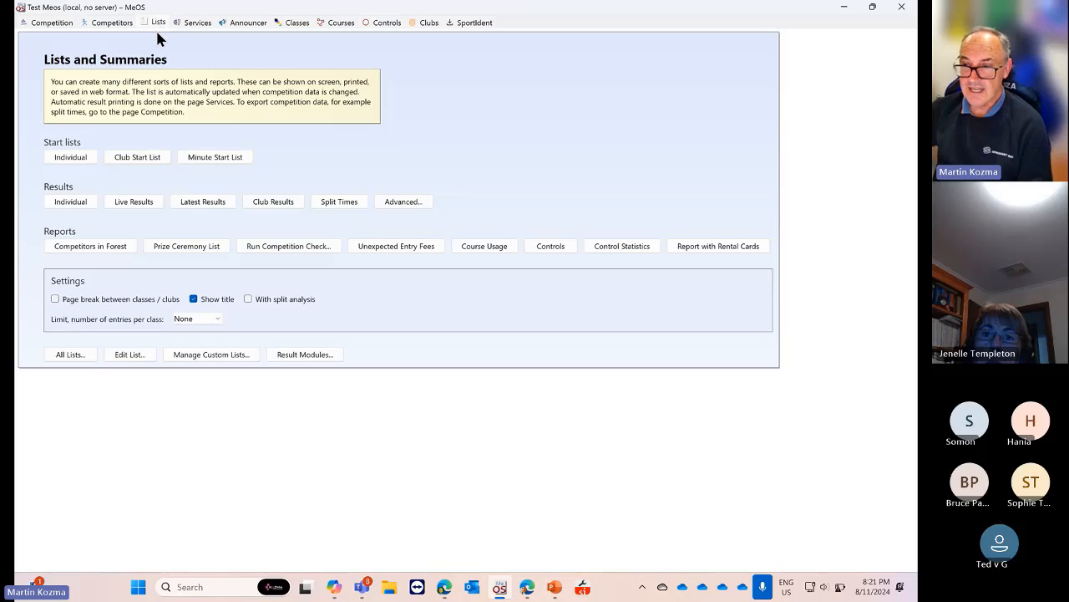
left_click(71, 201)
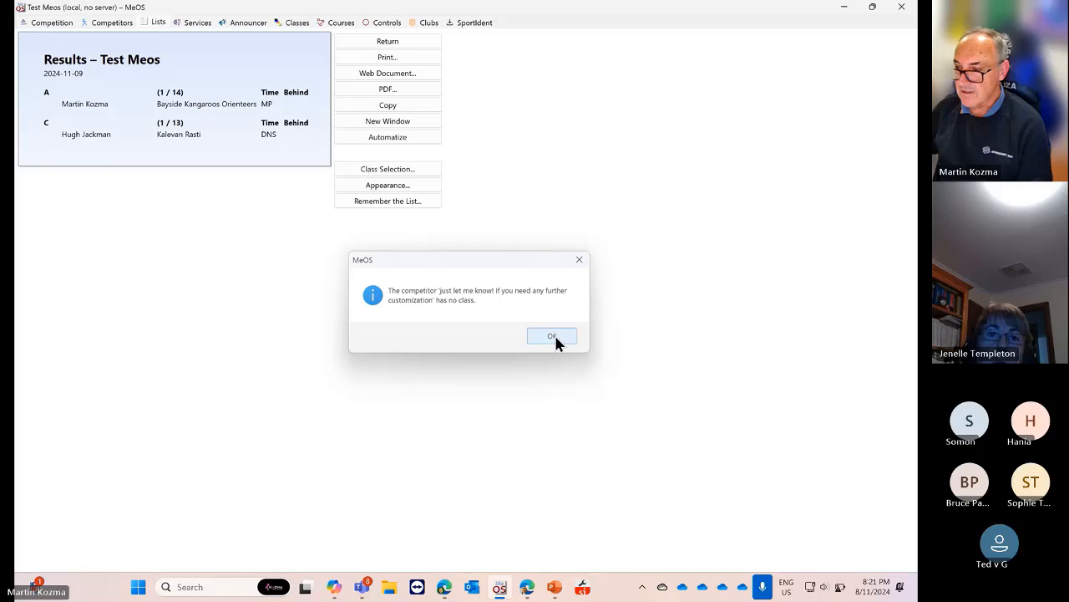
left_click(553, 338)
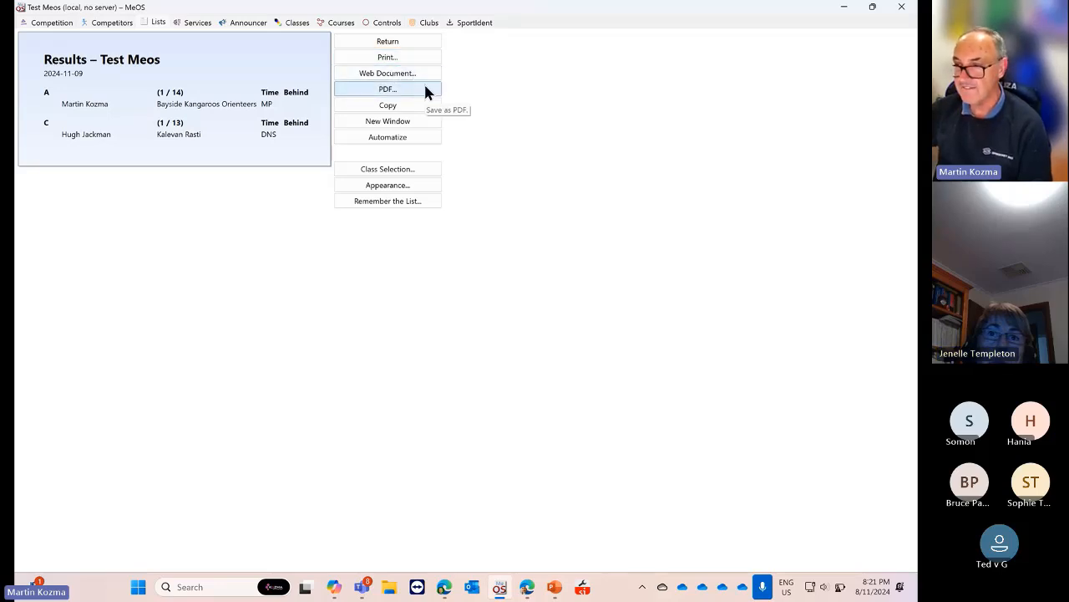
left_click(398, 121)
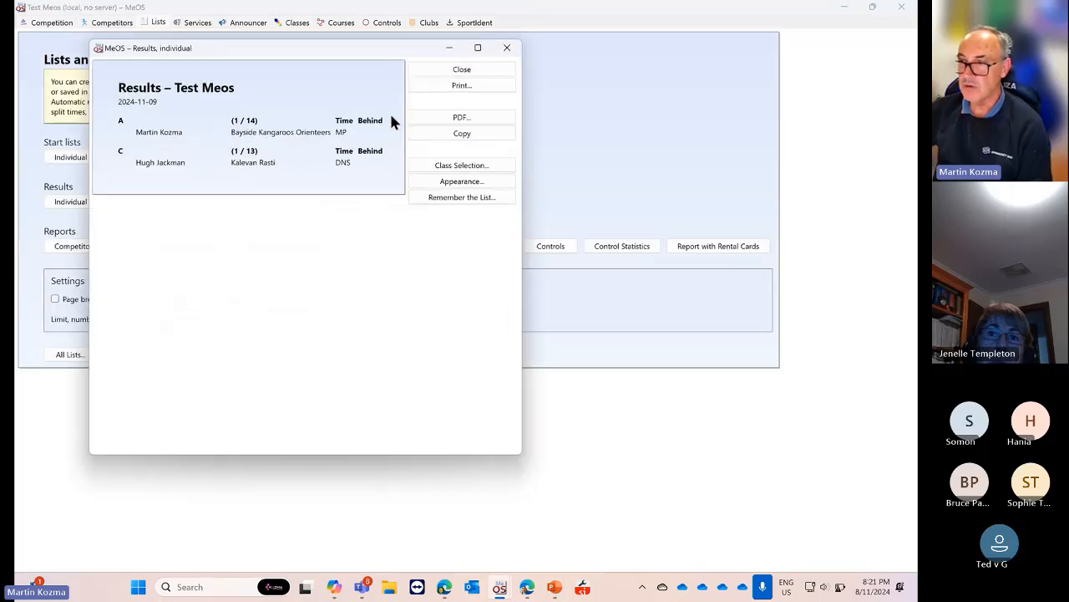
left_click_drag(350, 55, 580, 74)
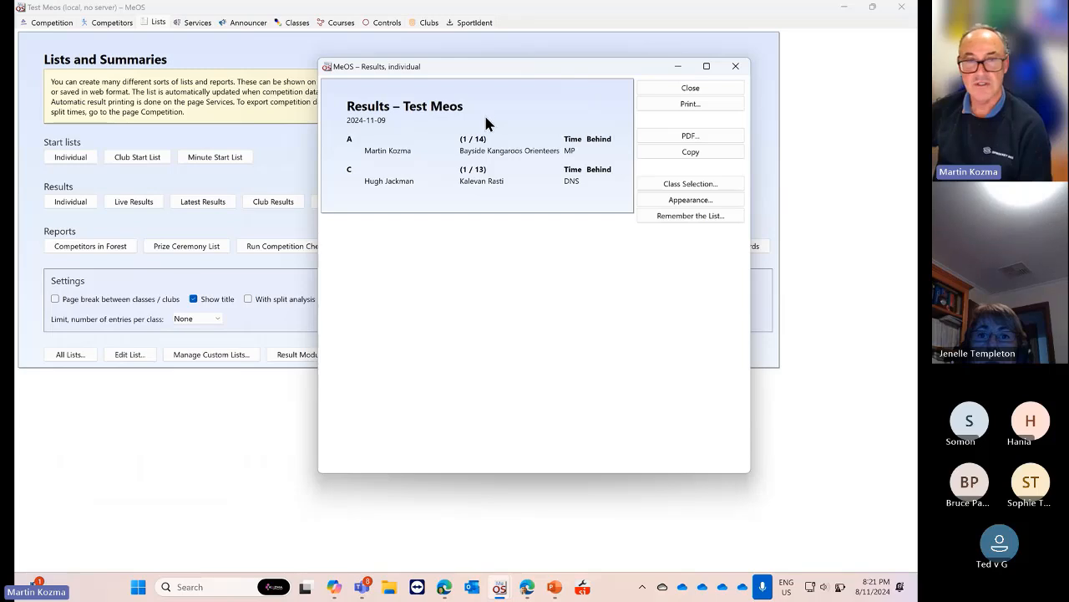
left_click(736, 67)
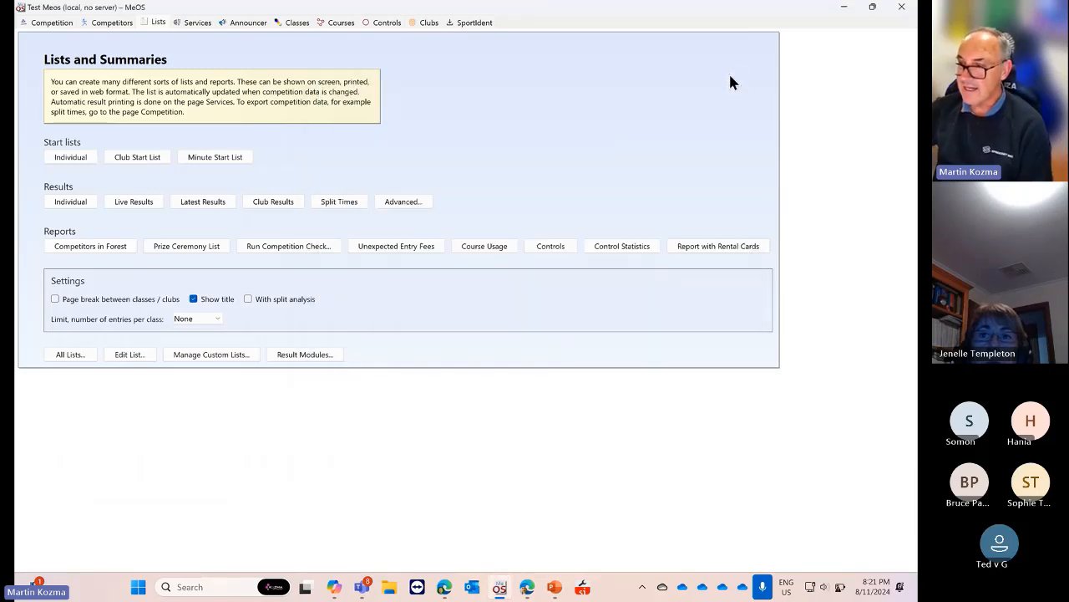
Show the Competitors in Forest report and scroll through it
left_click(90, 247)
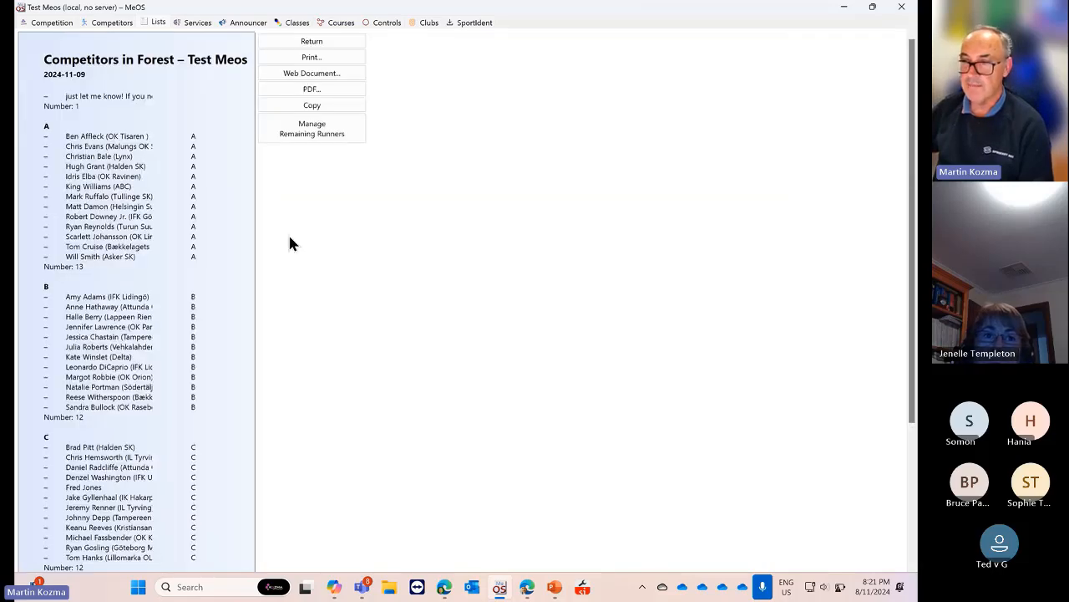
scroll(309, 232, "down", 2)
scroll(309, 227, "down", 3)
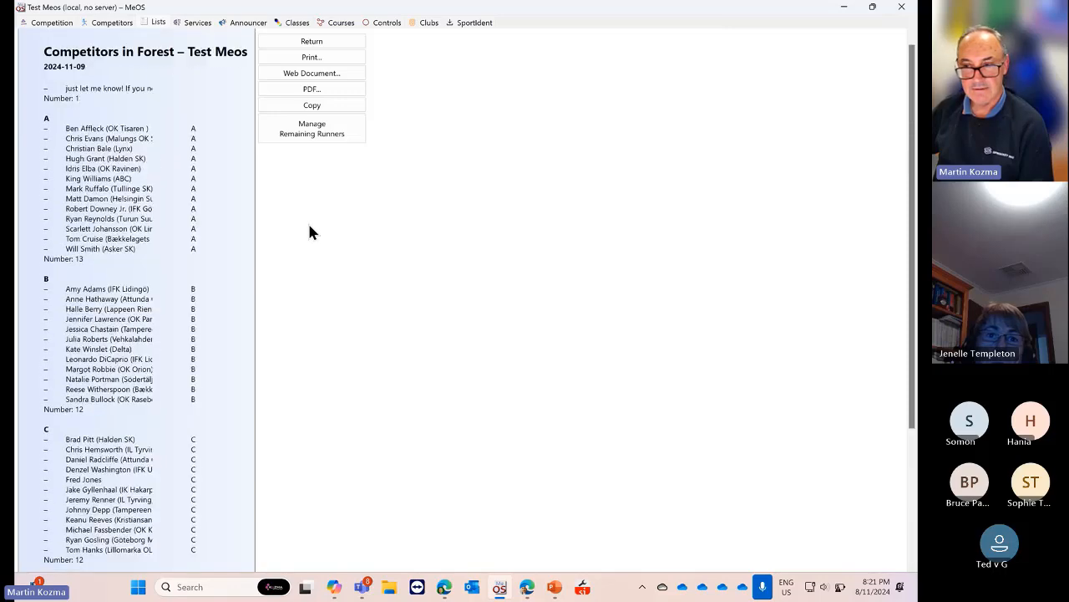
scroll(309, 232, "up", 5)
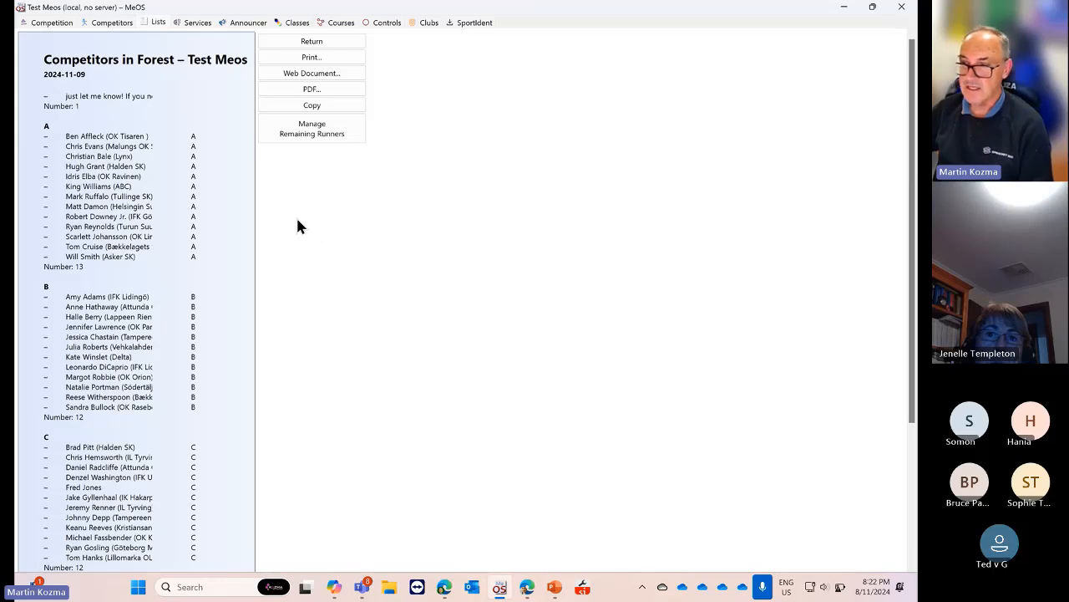
Open Manage Remaining Runners and scroll its list of 50 unregistered runners
left_click(318, 131)
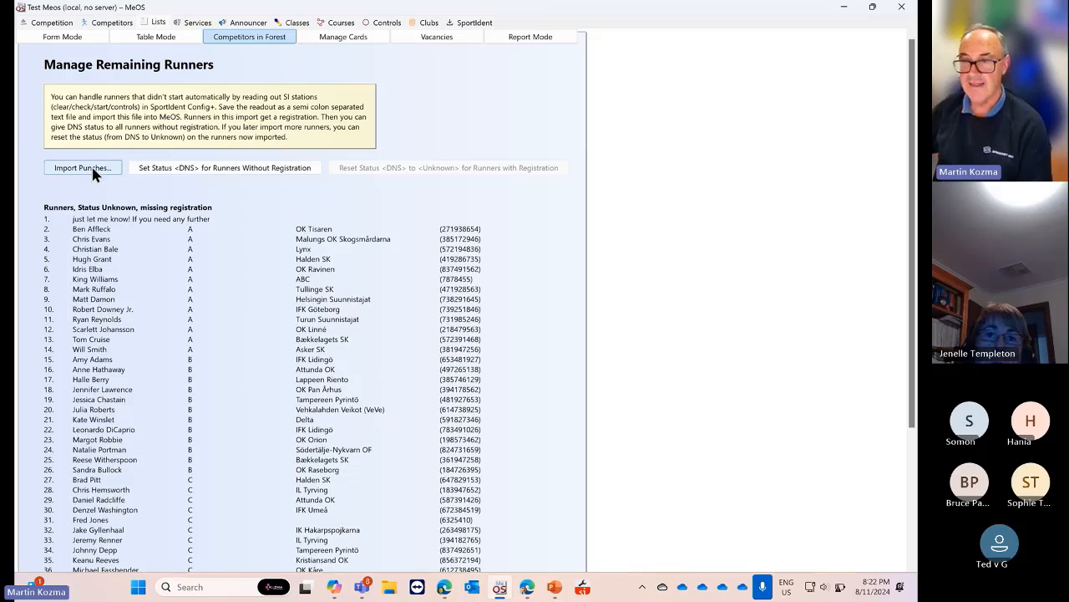
scroll(120, 255, "down", 5)
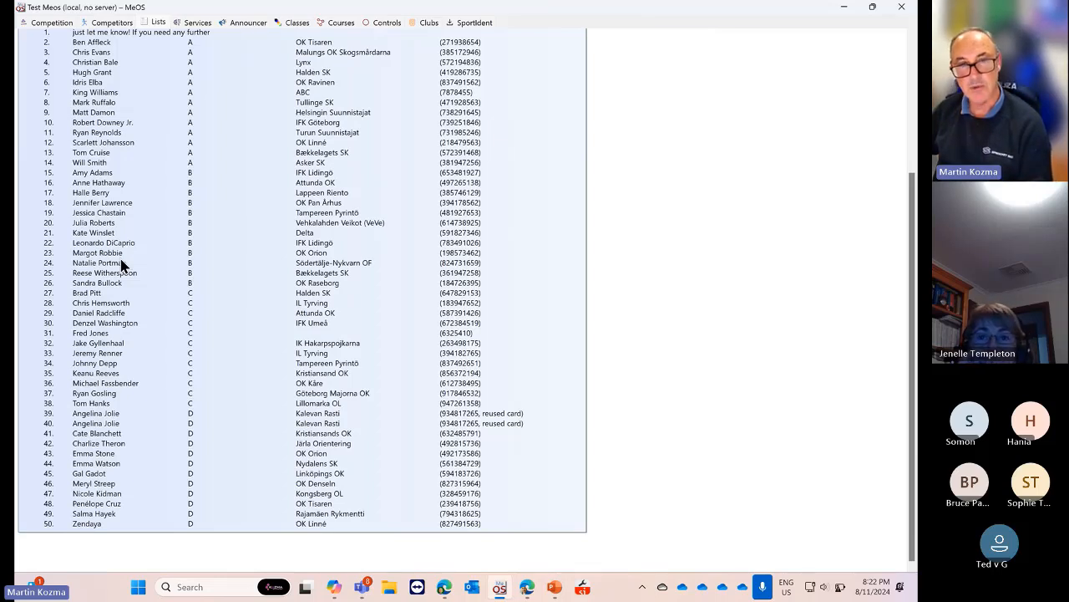
scroll(121, 264, "up", 3)
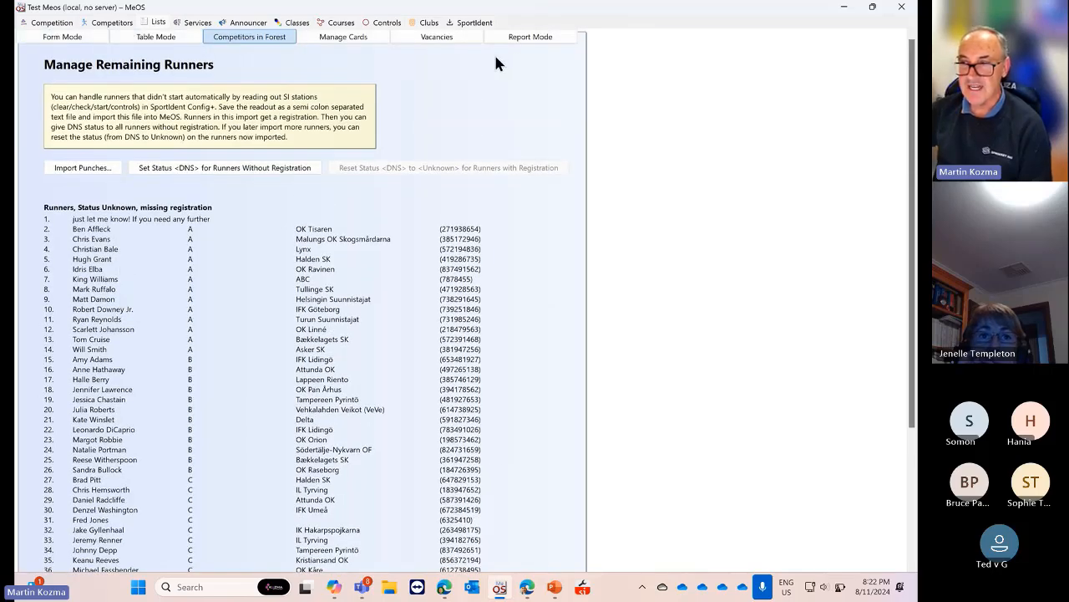
left_click(524, 36)
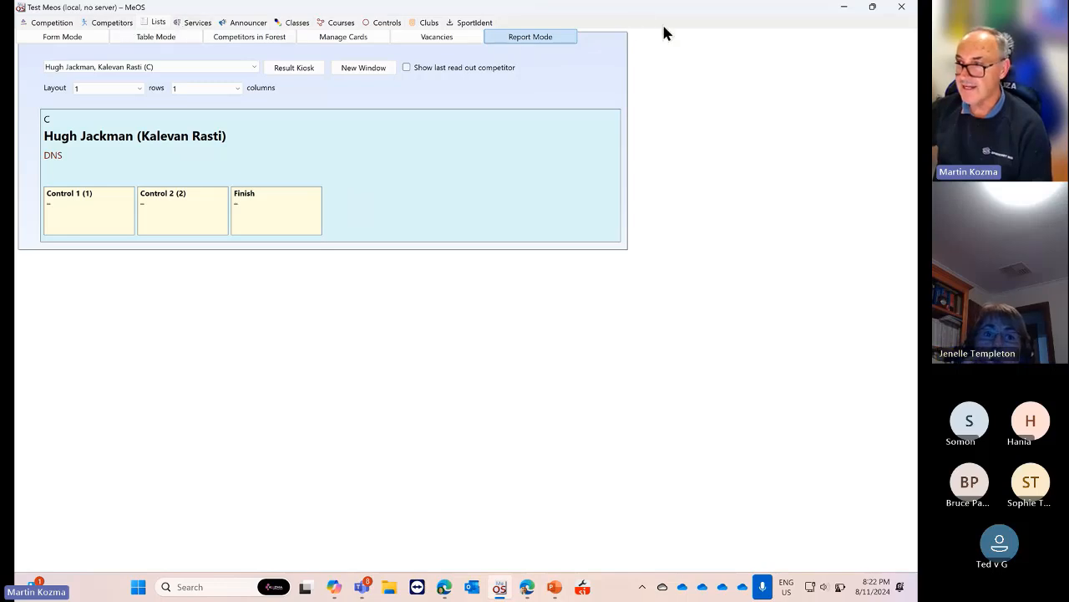
left_click_drag(725, 20, 690, 62)
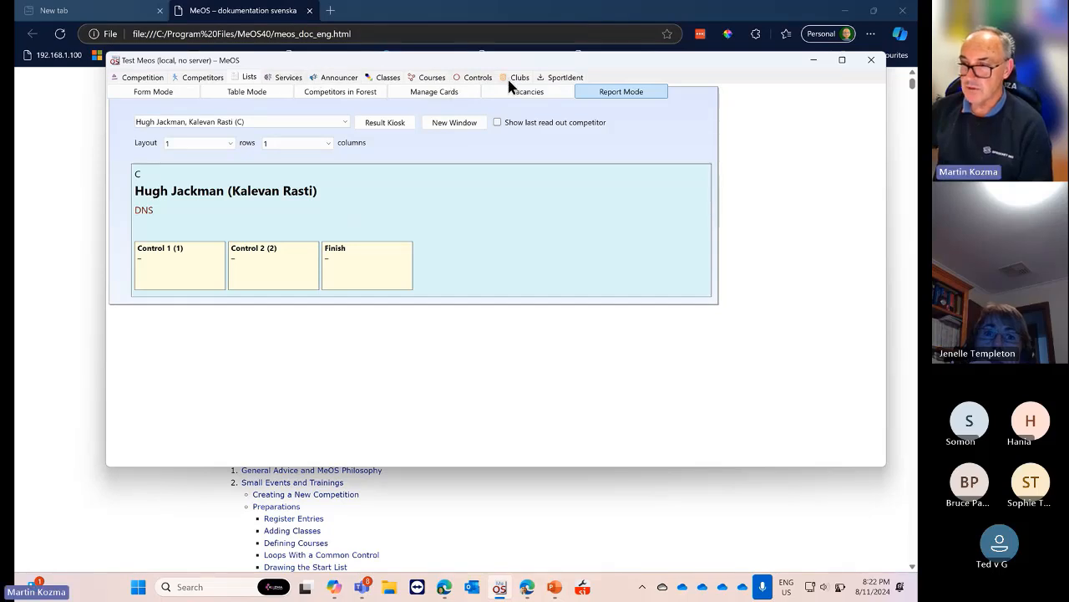
left_click(432, 77)
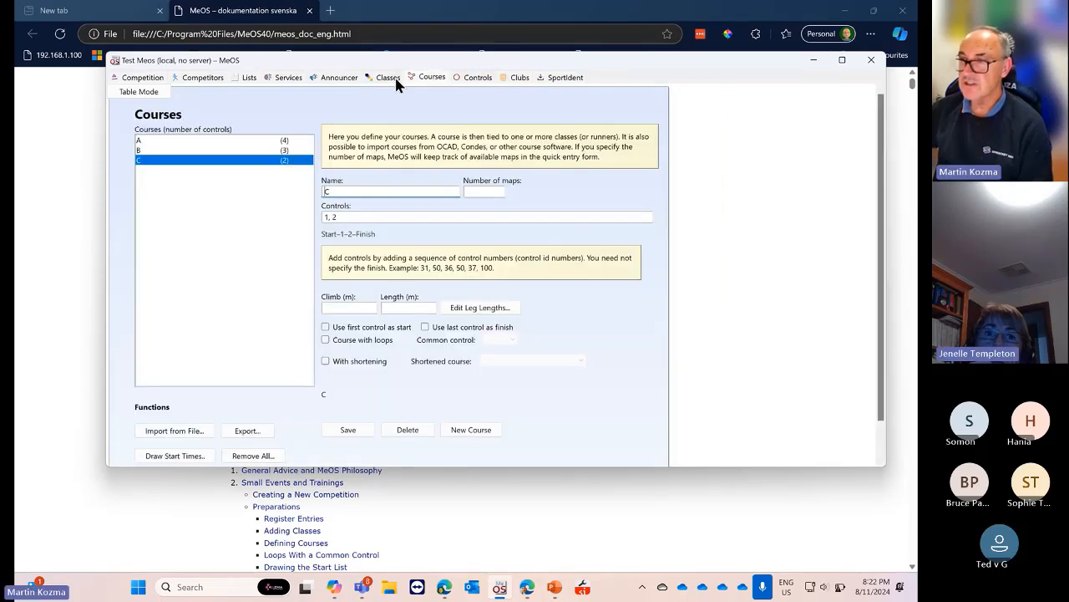
left_click(387, 76)
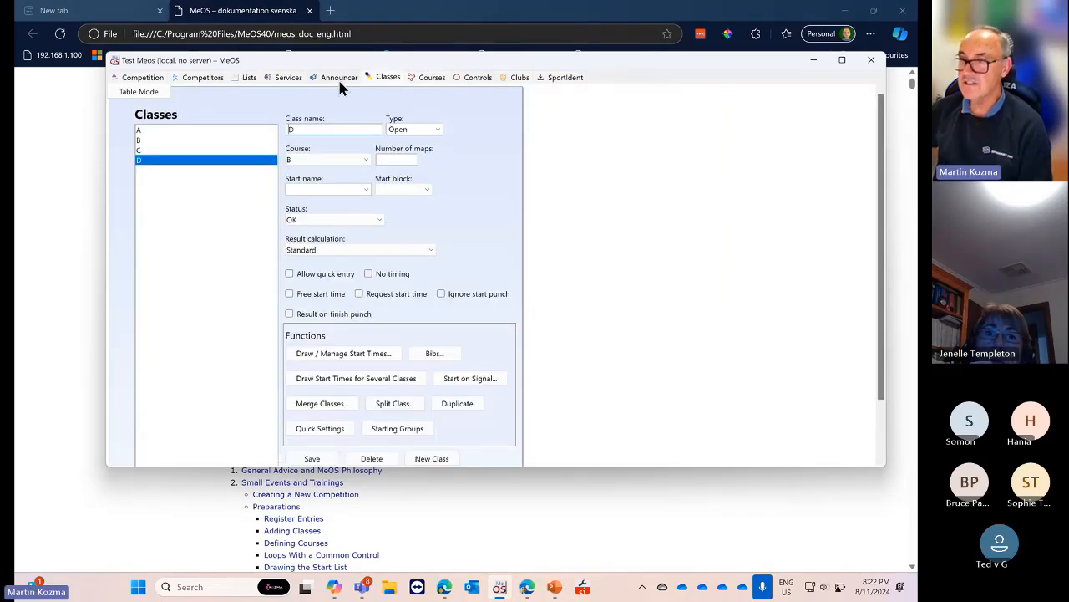
left_click(206, 79)
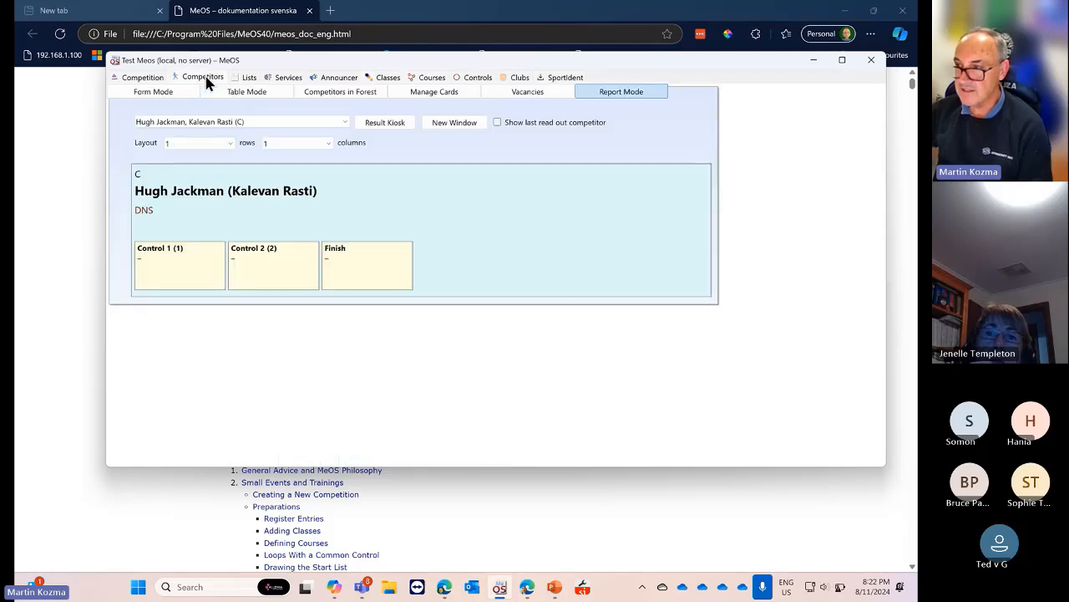
left_click(562, 77)
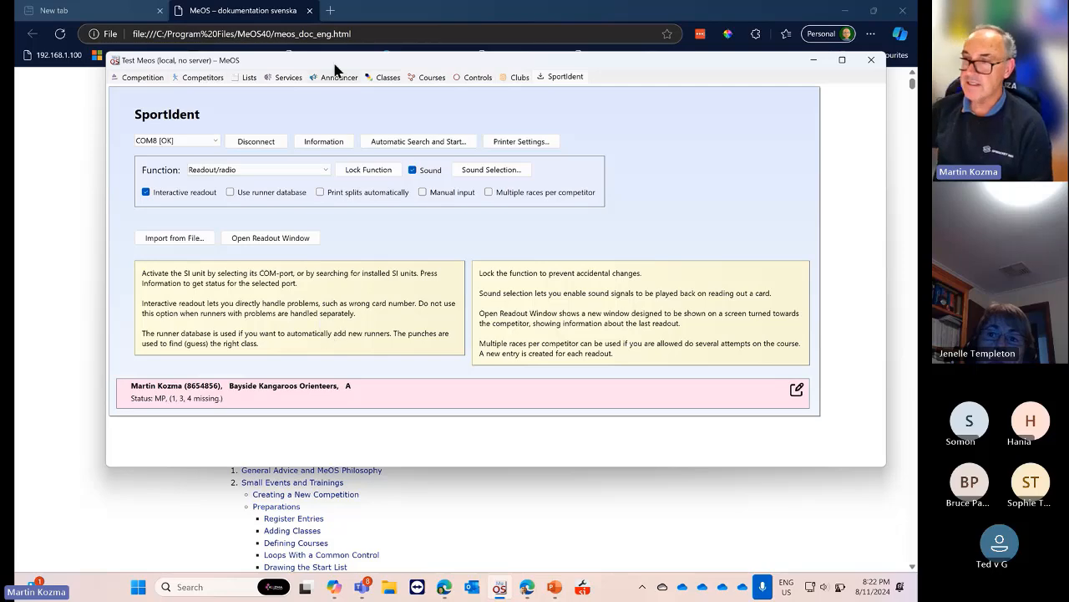
left_click(254, 80)
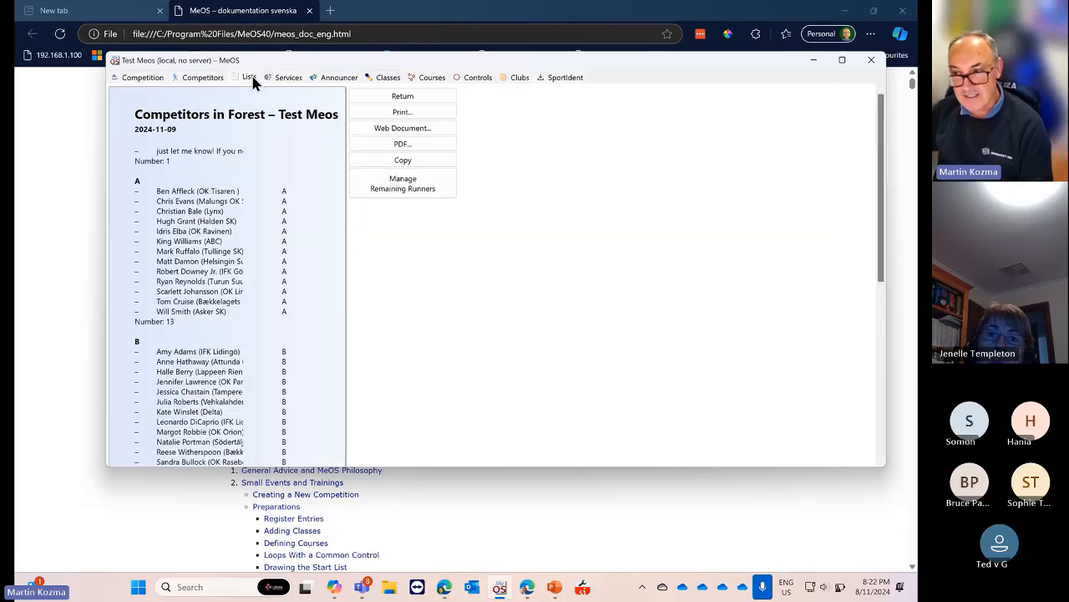
left_click(403, 99)
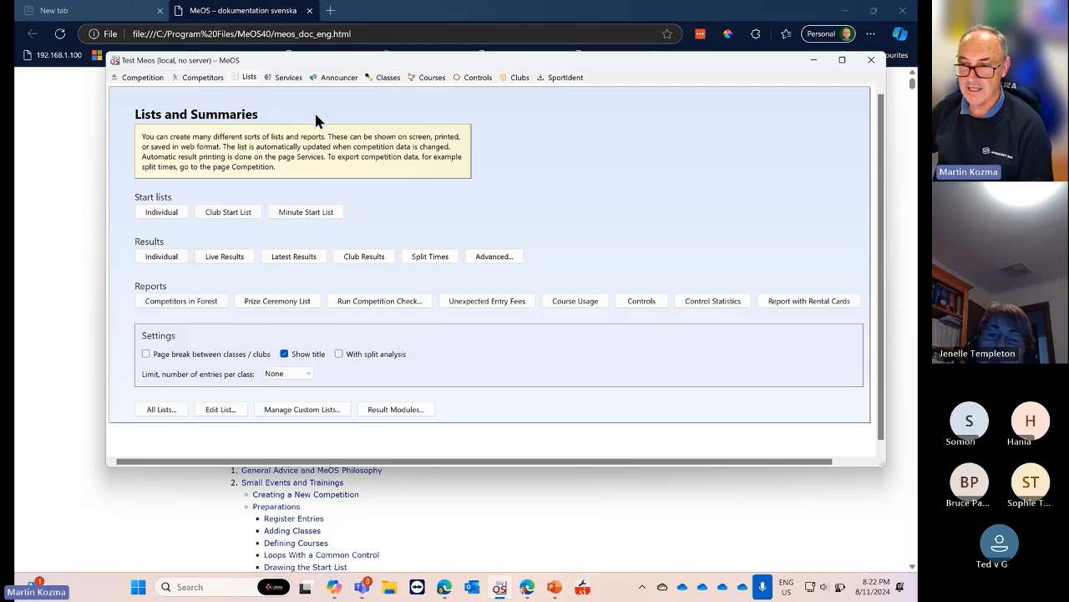
left_click(206, 78)
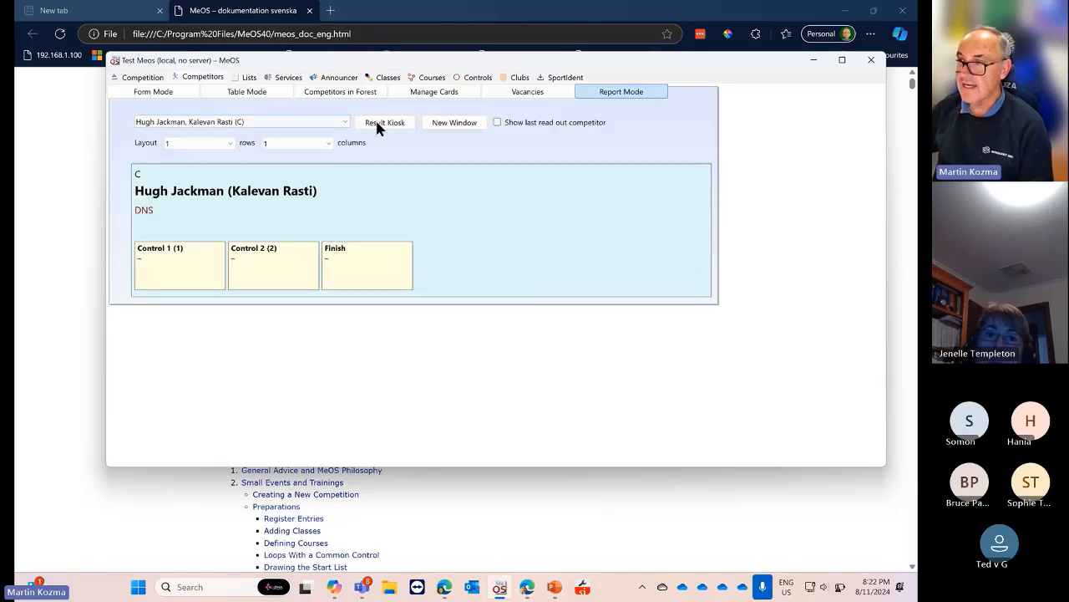
In Form Mode, check Hugh Jackman's Status list leaving it DNS, then return to Lists and Summaries
left_click(171, 91)
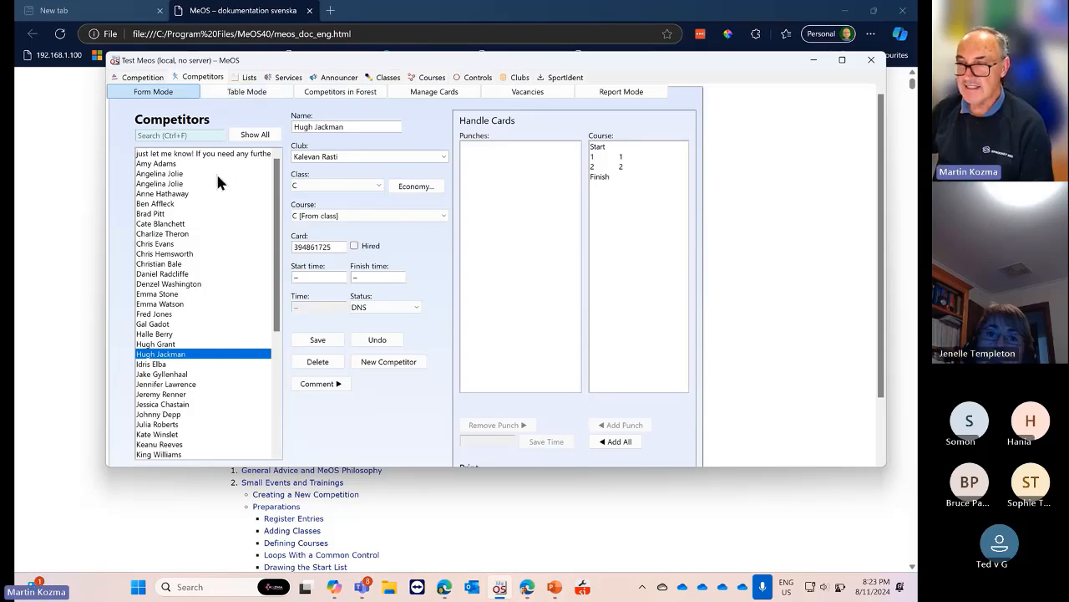
scroll(217, 172, "down", 2)
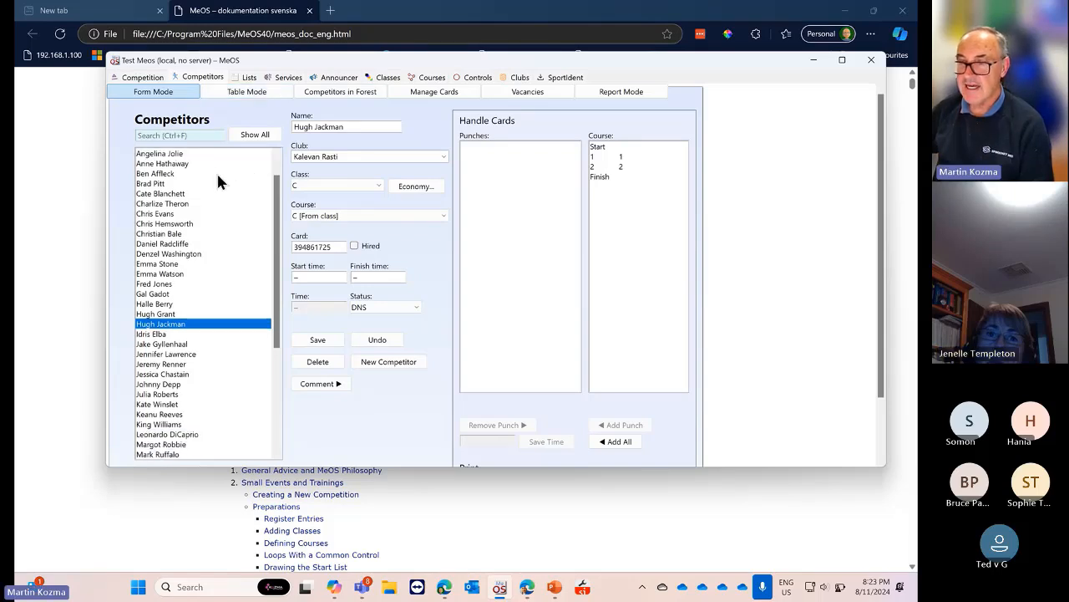
left_click(415, 307)
left_click(415, 311)
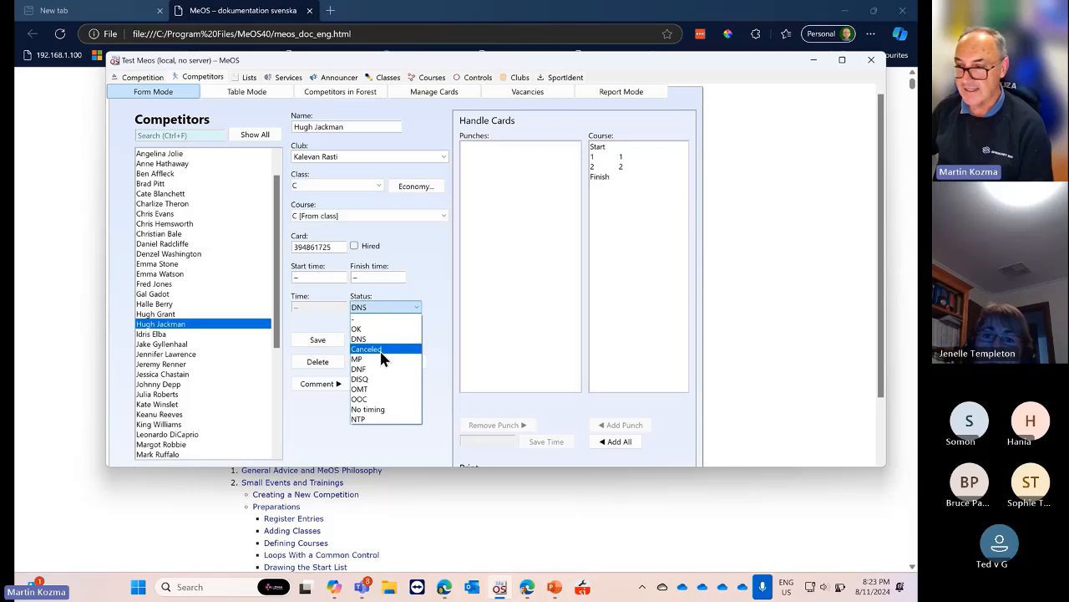
left_click(324, 398)
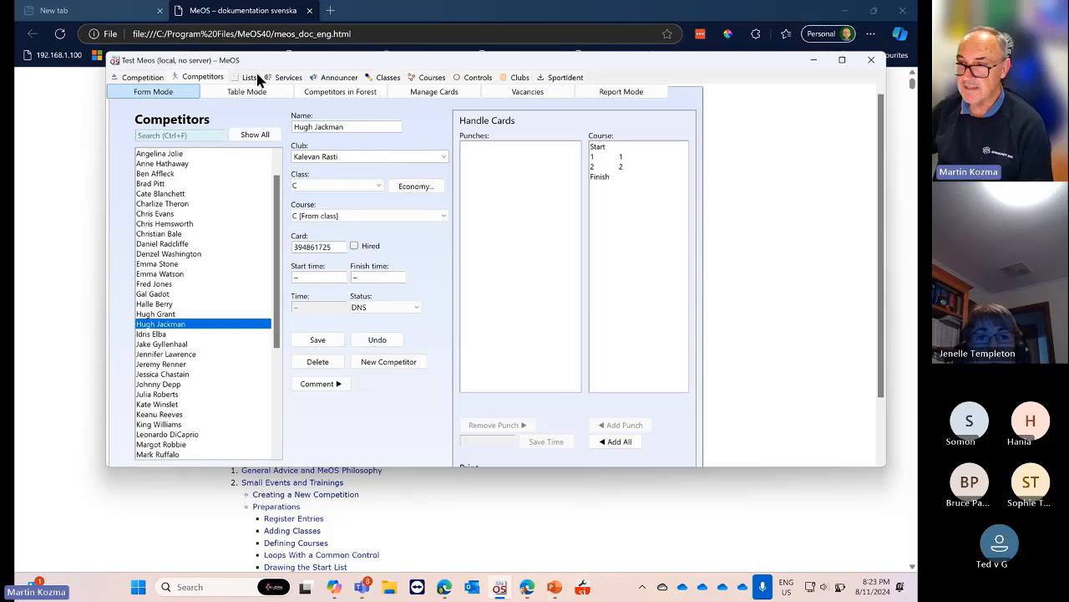
left_click(254, 79)
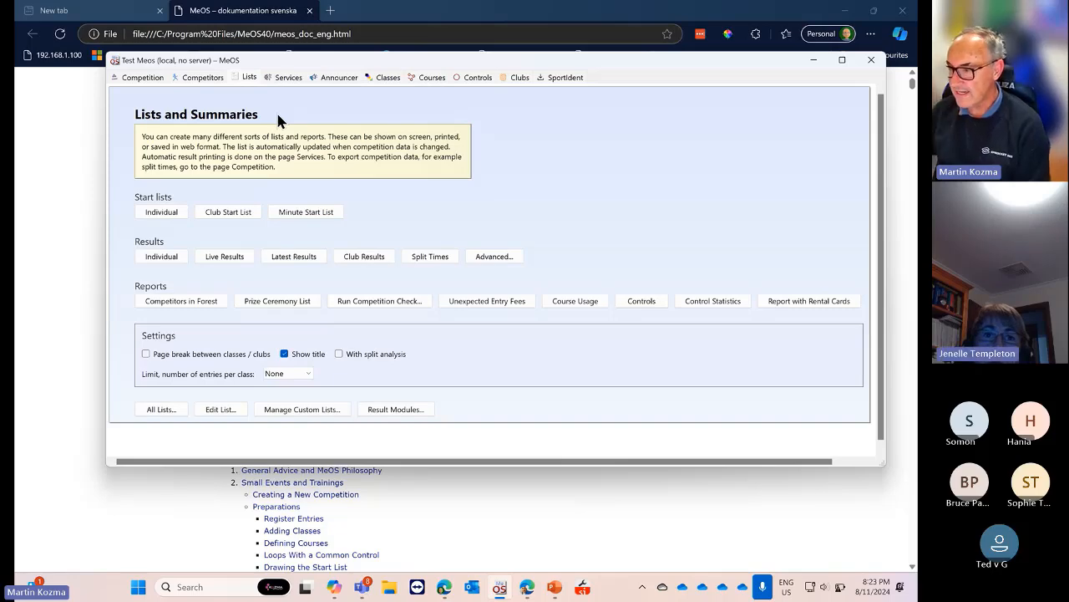
left_click_drag(730, 62, 671, 30)
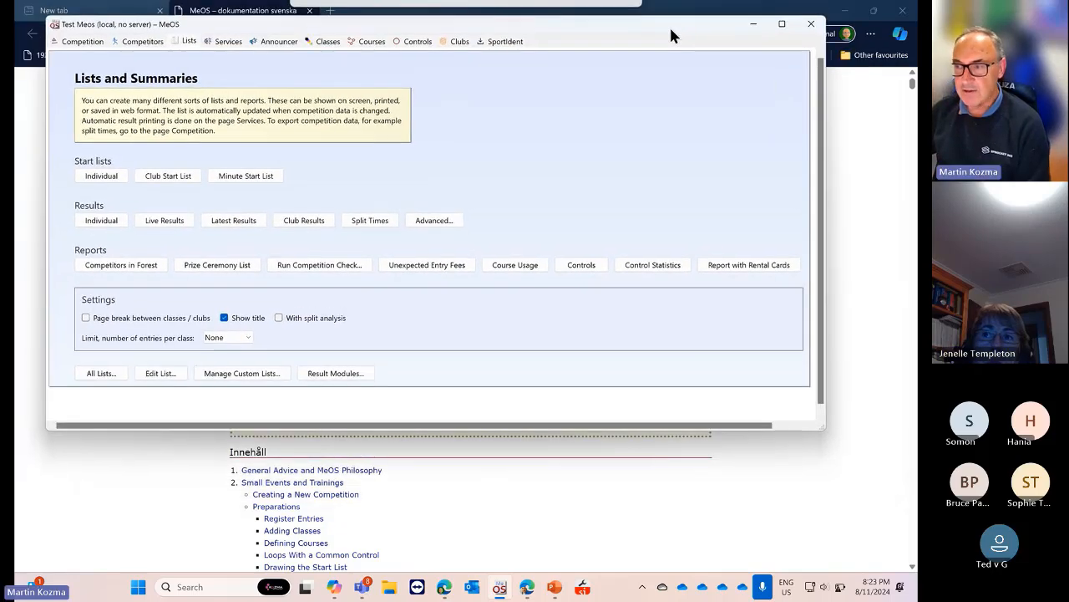
Maximize the MeOS window and switch to Competitors and back to Lists and Summaries
left_click(781, 29)
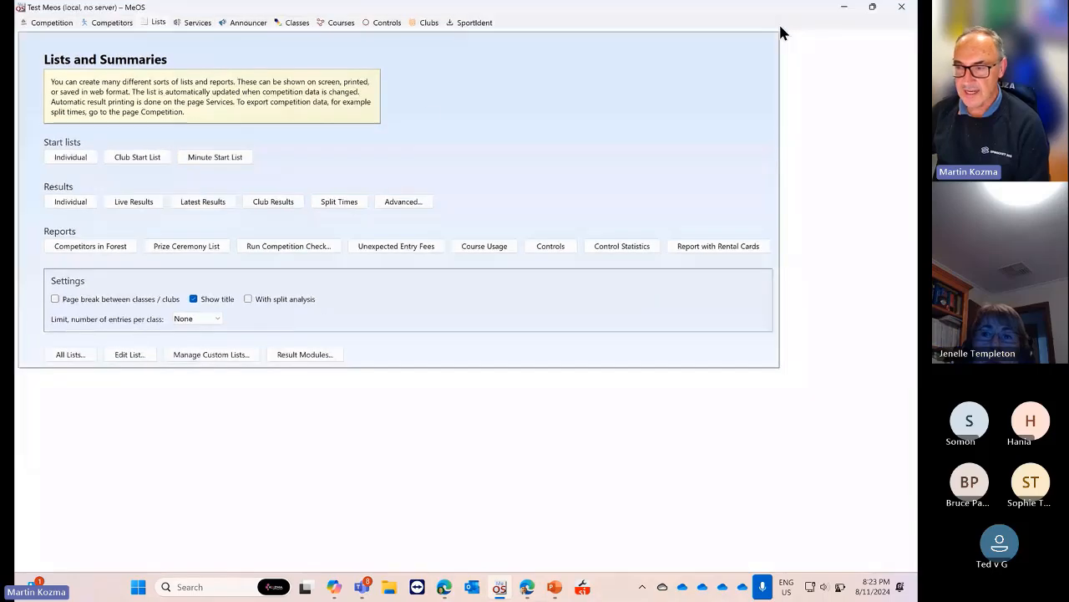
left_click(113, 22)
left_click(157, 23)
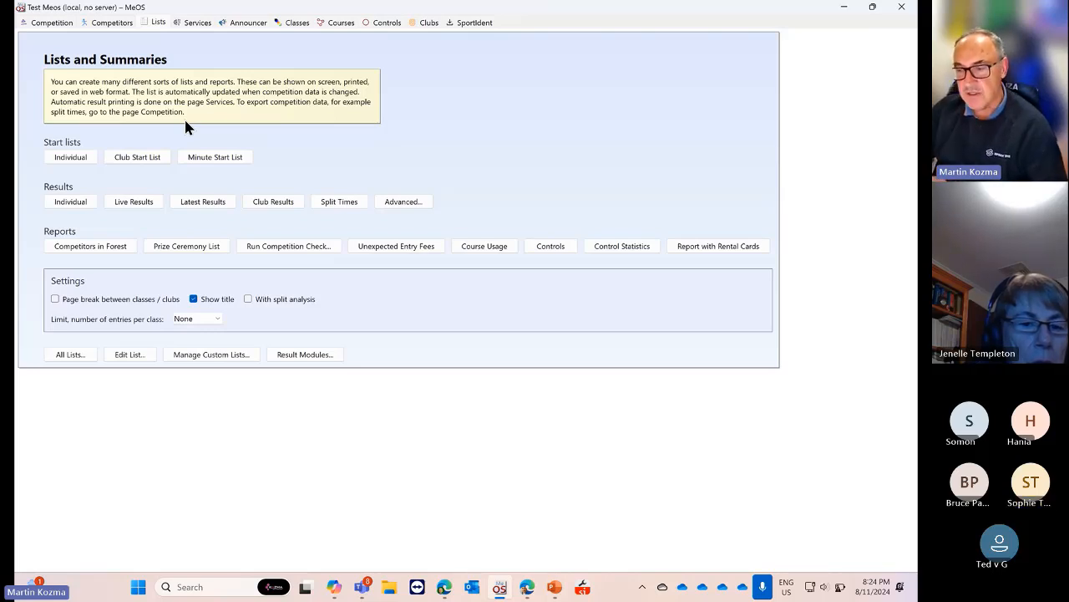
Search the Start menu for 'blue' to find Bluetooth settings, then dismiss it
left_click(139, 588)
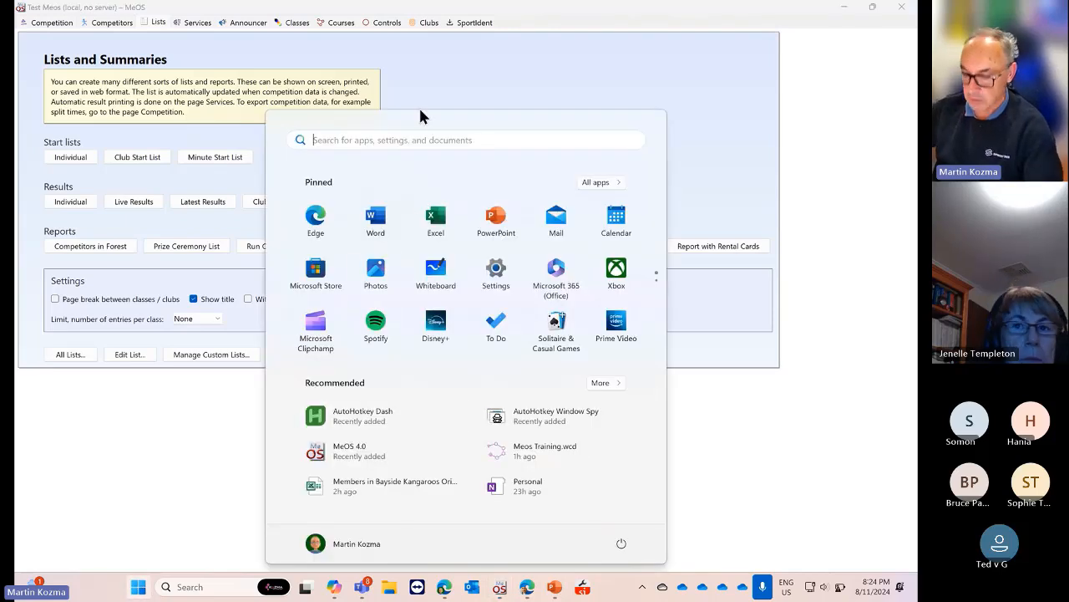
type("blue")
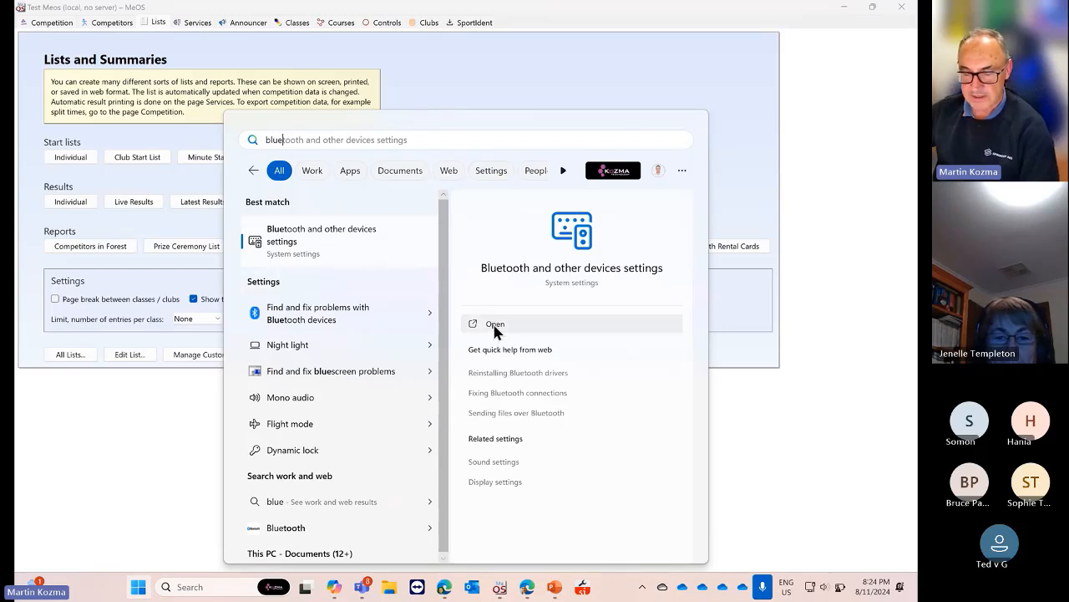
left_click(72, 496)
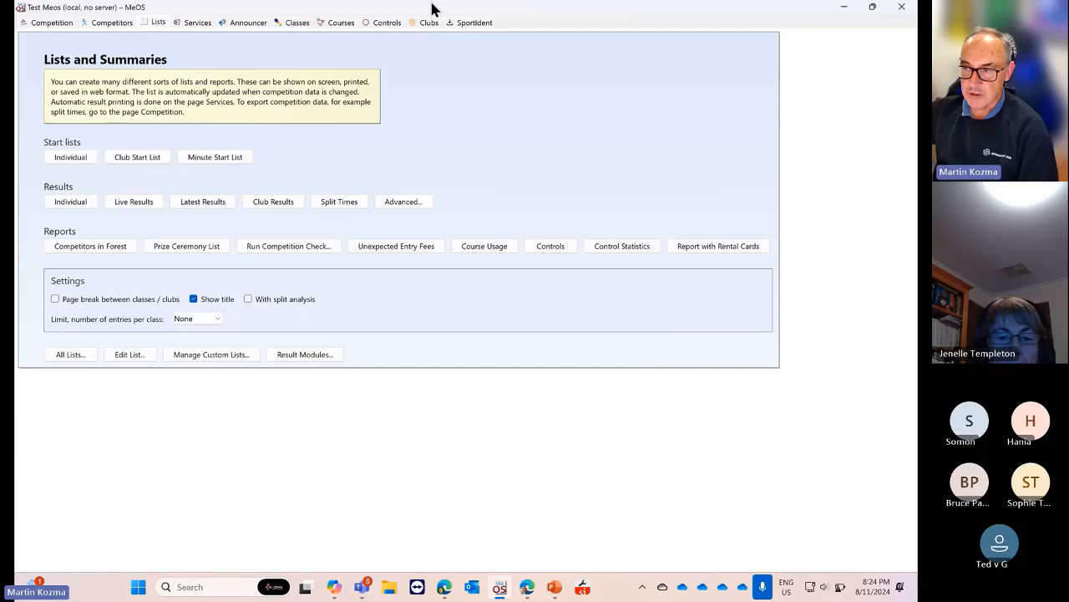
Restore MeOS to a smaller window and return to its SportIdent page
left_click(471, 24)
left_click_drag(792, 12, 743, 84)
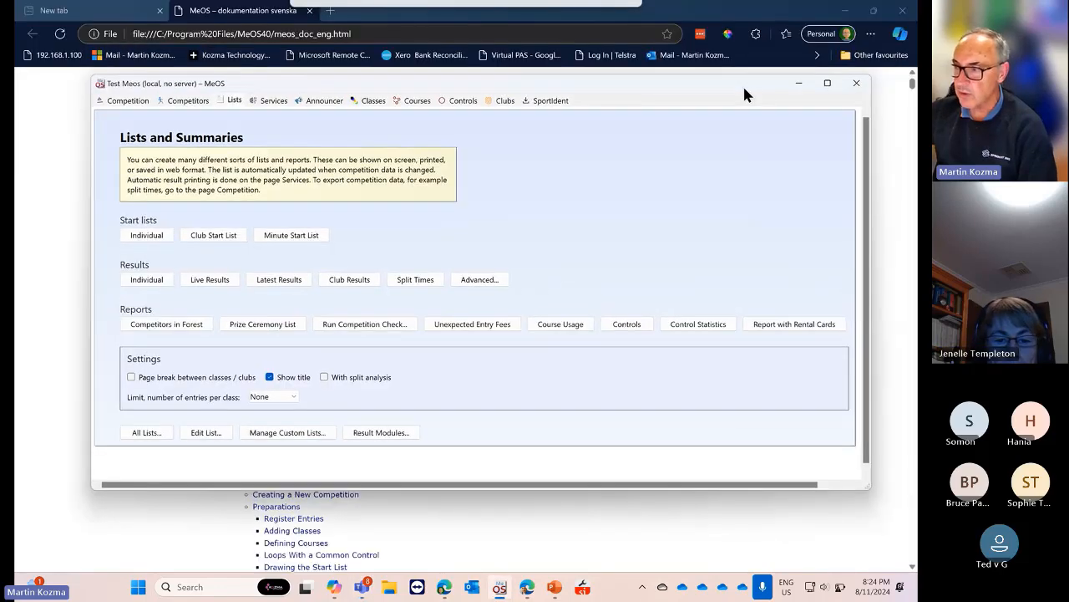
left_click(553, 100)
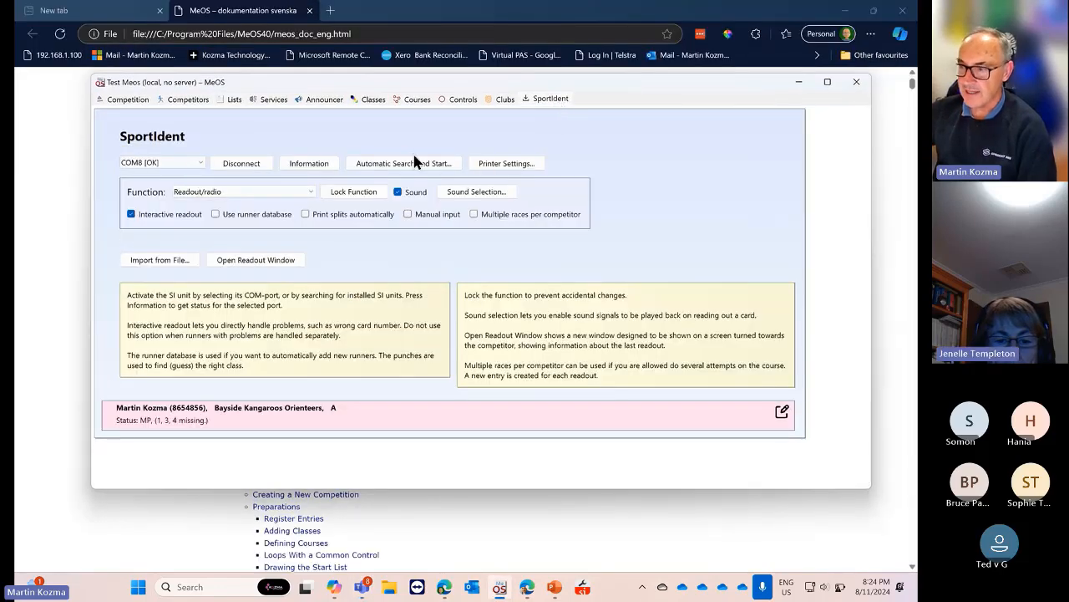
Set the split-time printout printer to EPSON TM-T82II Receipt5 under Printer Settings
left_click(505, 163)
left_click(352, 171)
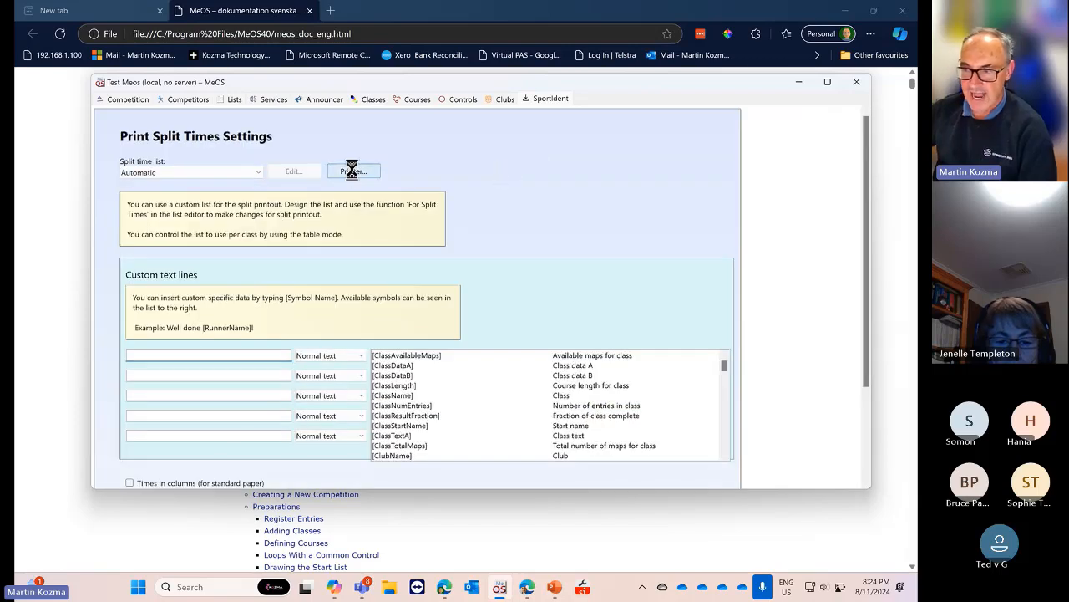
left_click(310, 168)
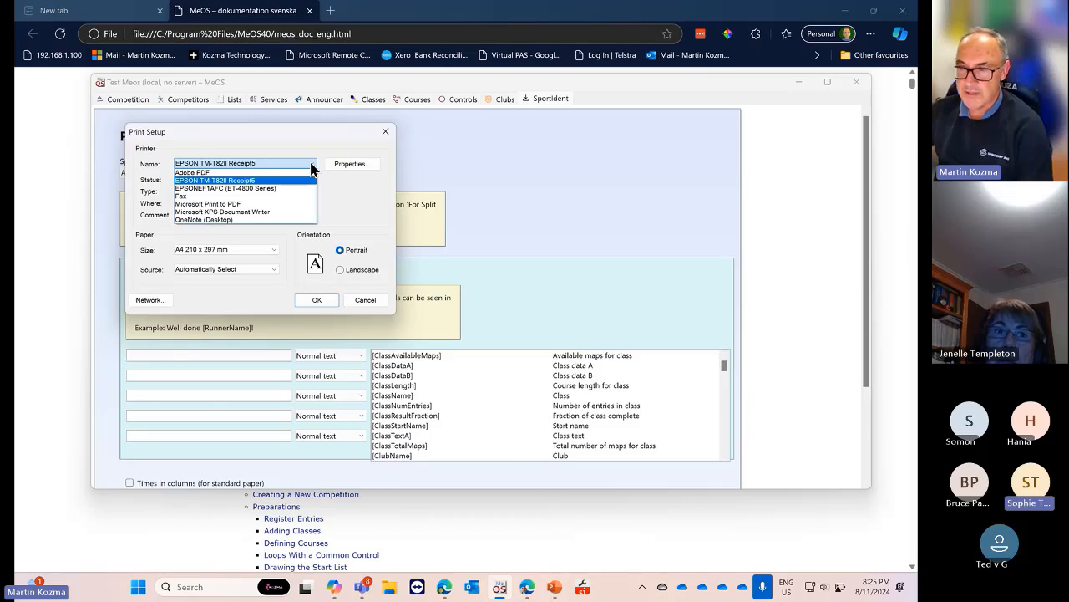
left_click(284, 163)
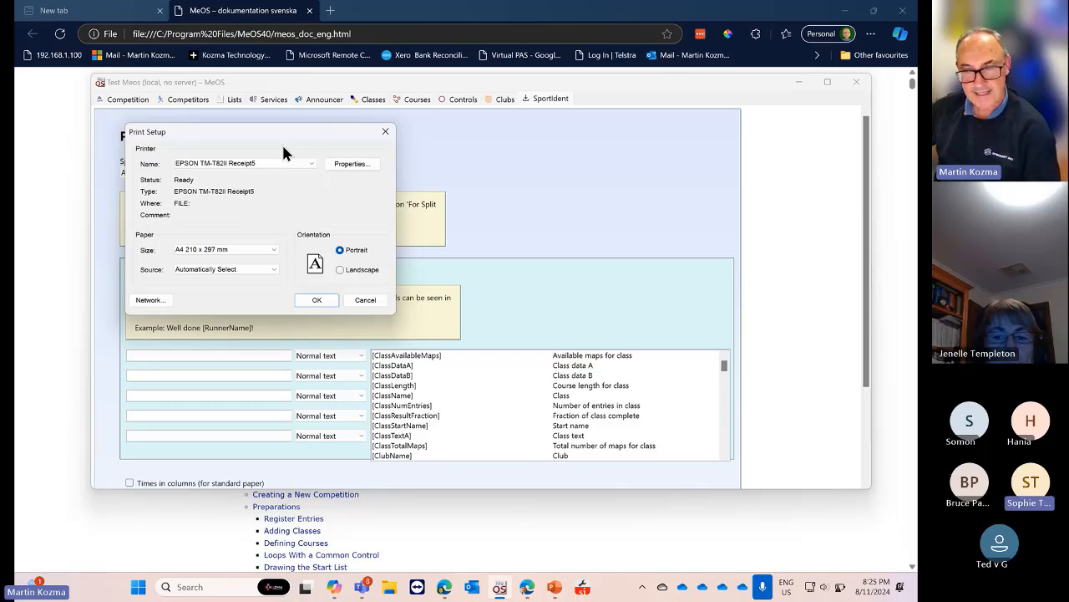
left_click(364, 300)
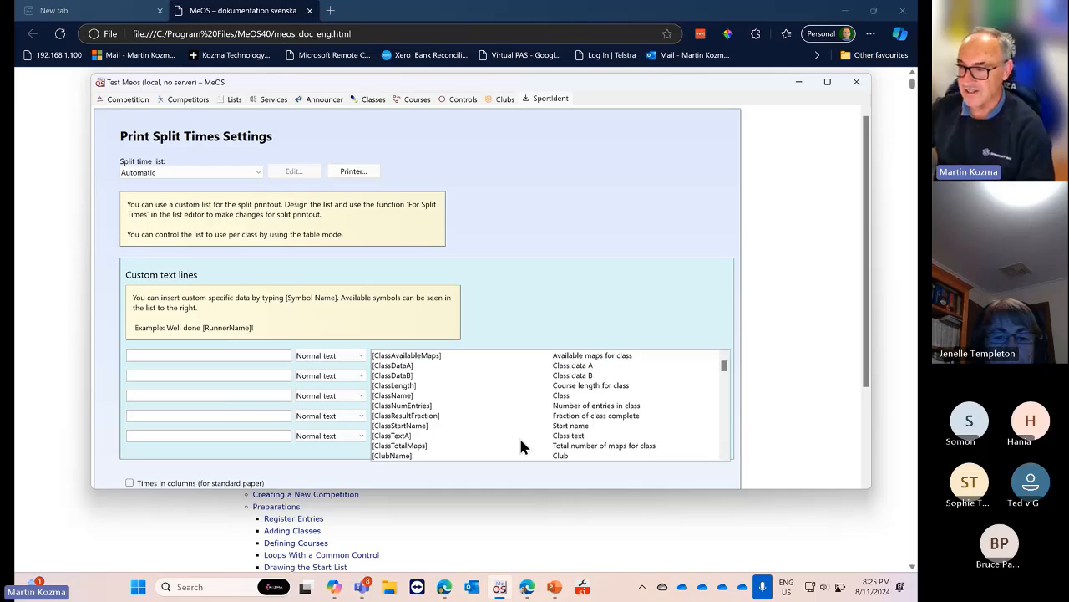
scroll(528, 417, "down", 8)
Leave the split printout settings with splits printing automatically on card readout
left_click_drag(866, 381, 860, 467)
left_click(215, 455)
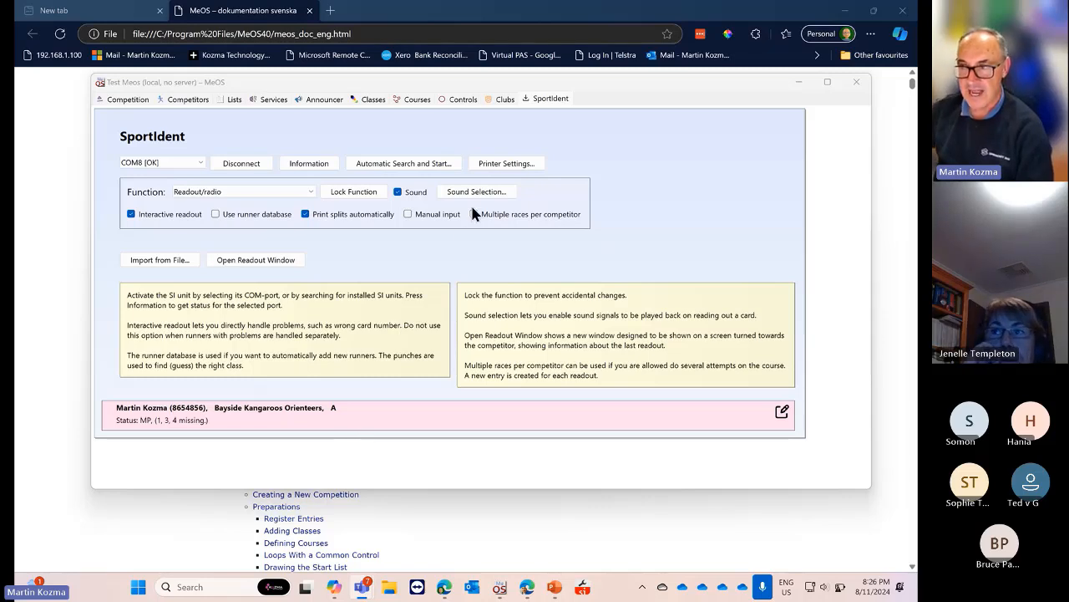
left_click(555, 79)
Recheck the receipt printer unchanged, then show the Test Meos competition page maximized
left_click(501, 161)
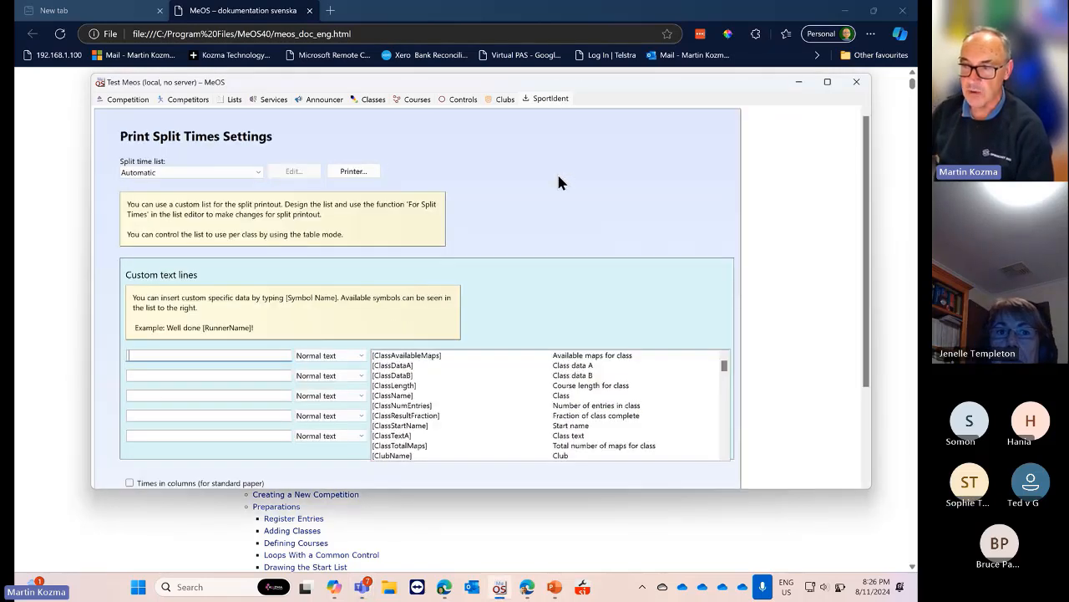
left_click(357, 173)
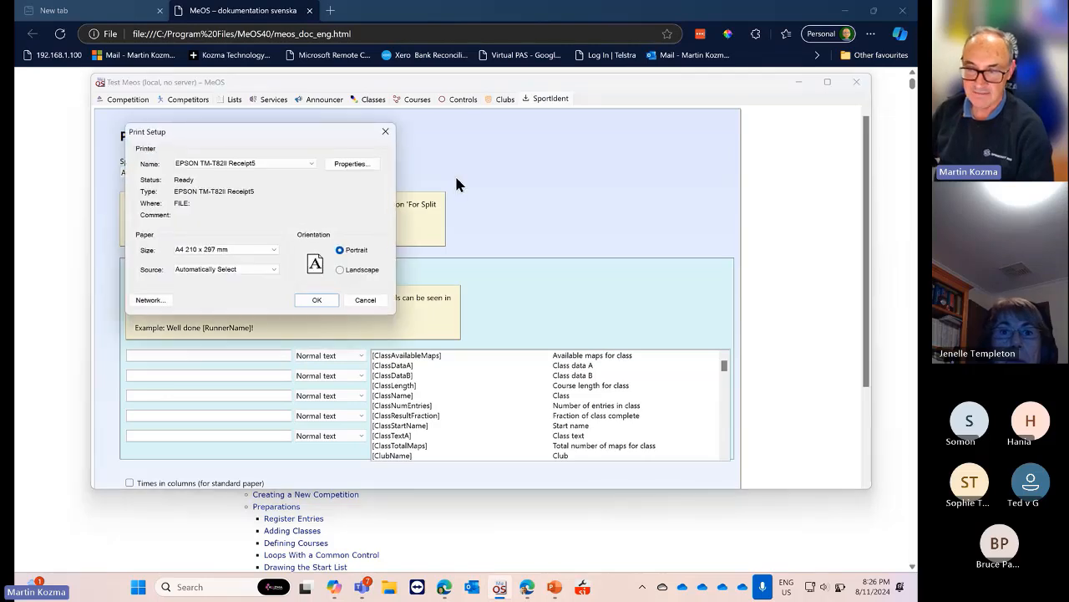
left_click(385, 131)
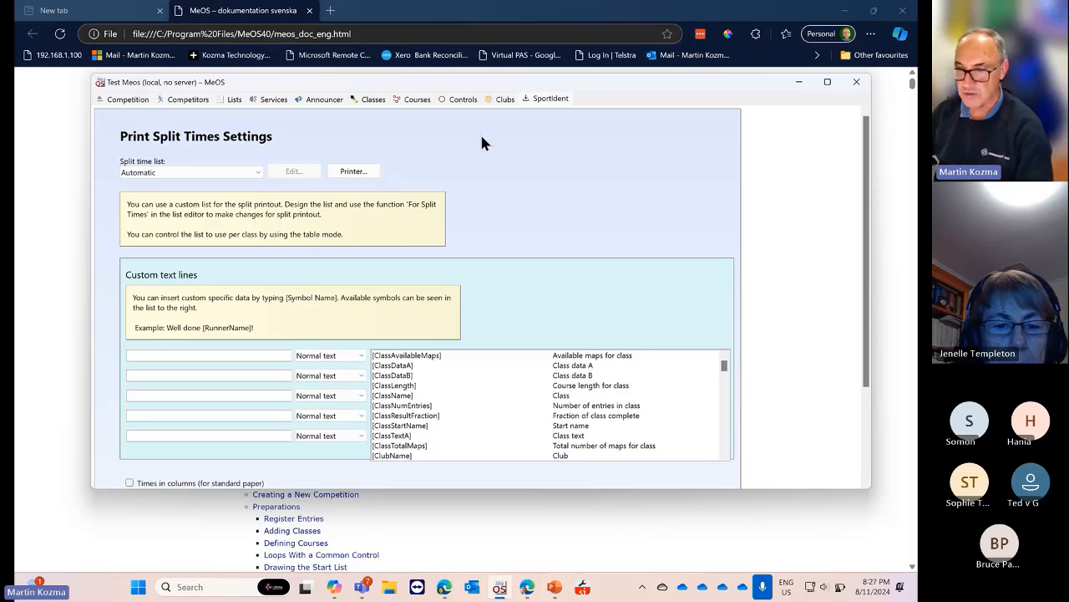
left_click(121, 100)
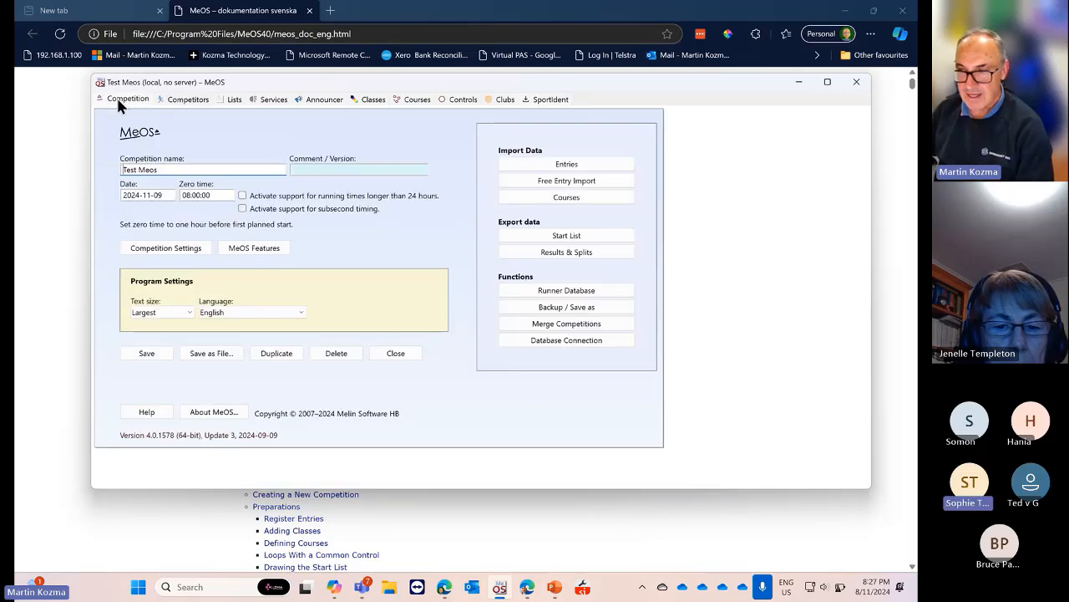
left_click(828, 81)
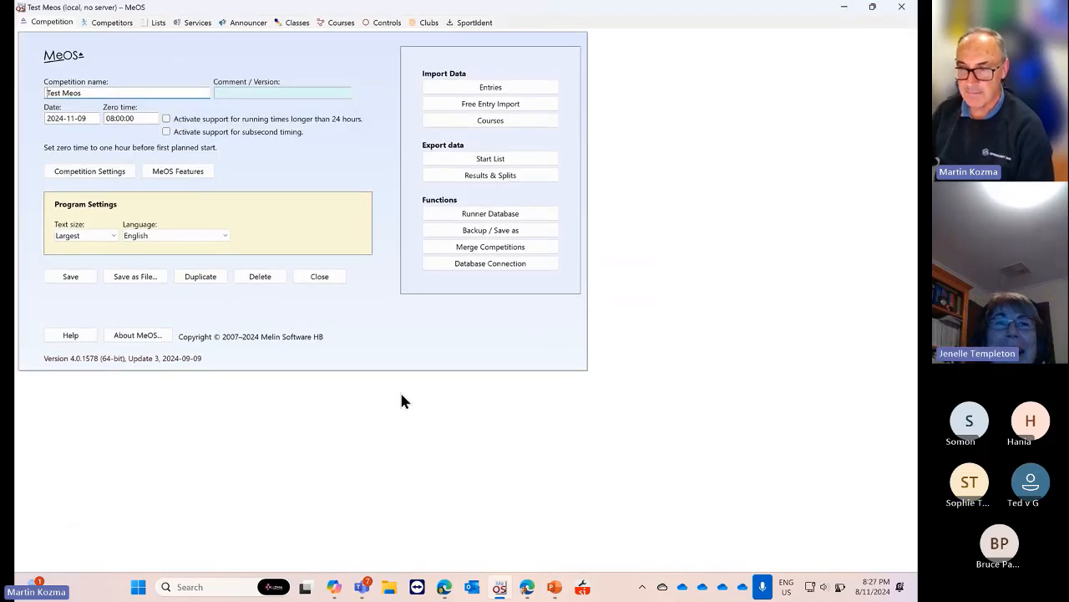
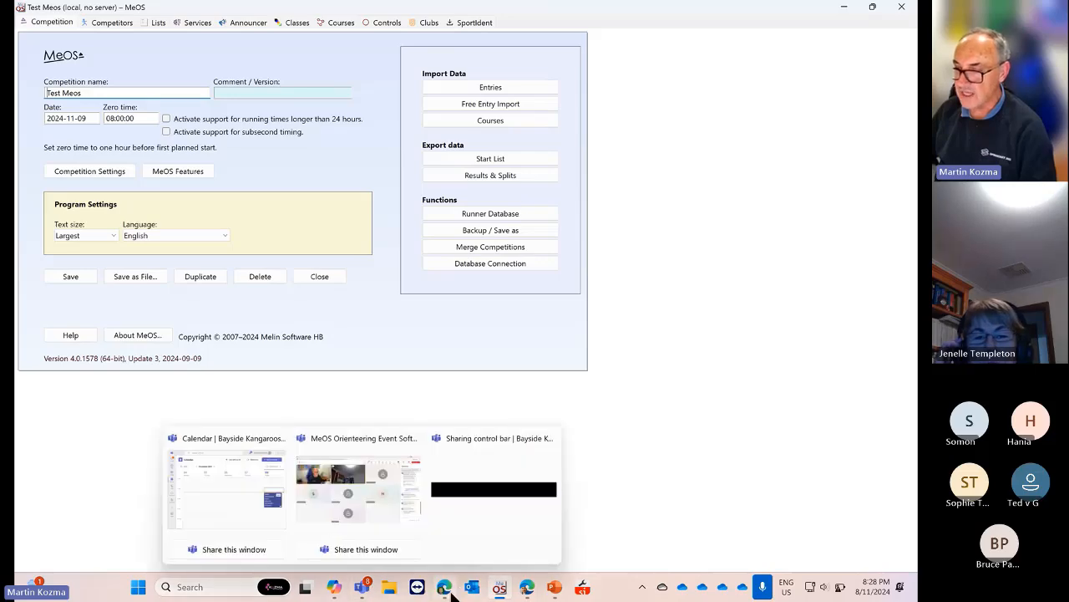
Resize and move the browser window, then show the MeOS GitHub issues page full screen
mouse_move(446, 592)
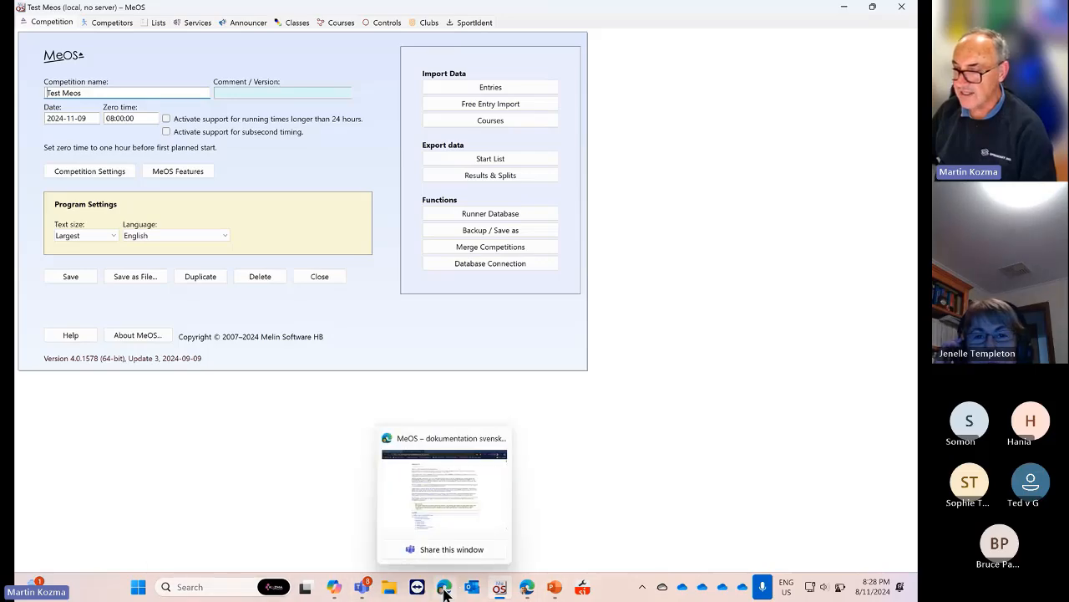
left_click(524, 590)
double_click(812, 17)
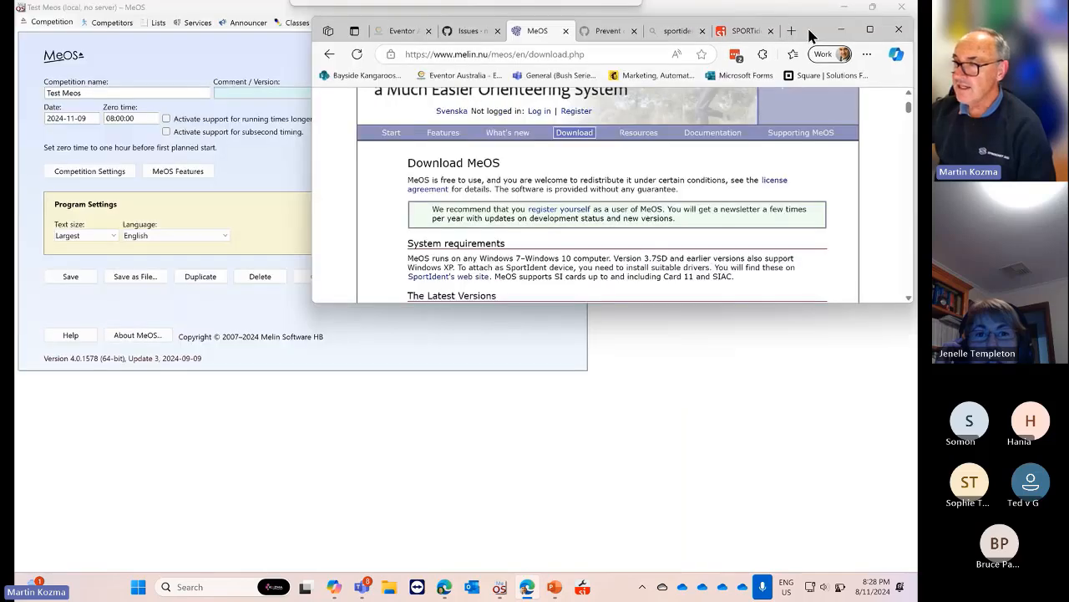
left_click_drag(807, 25, 665, 101)
left_click(327, 108)
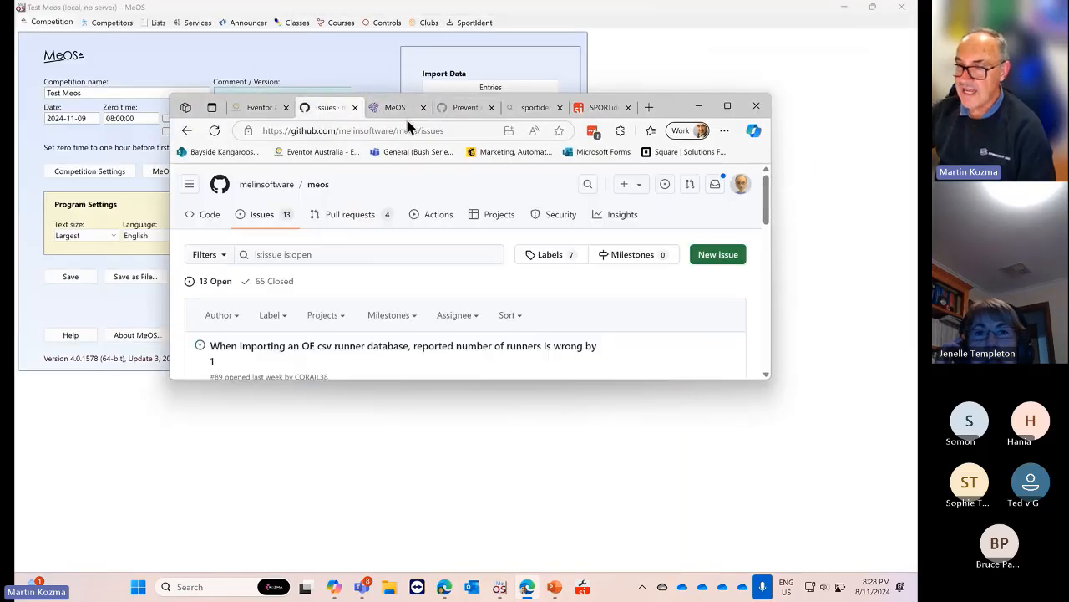
left_click(727, 107)
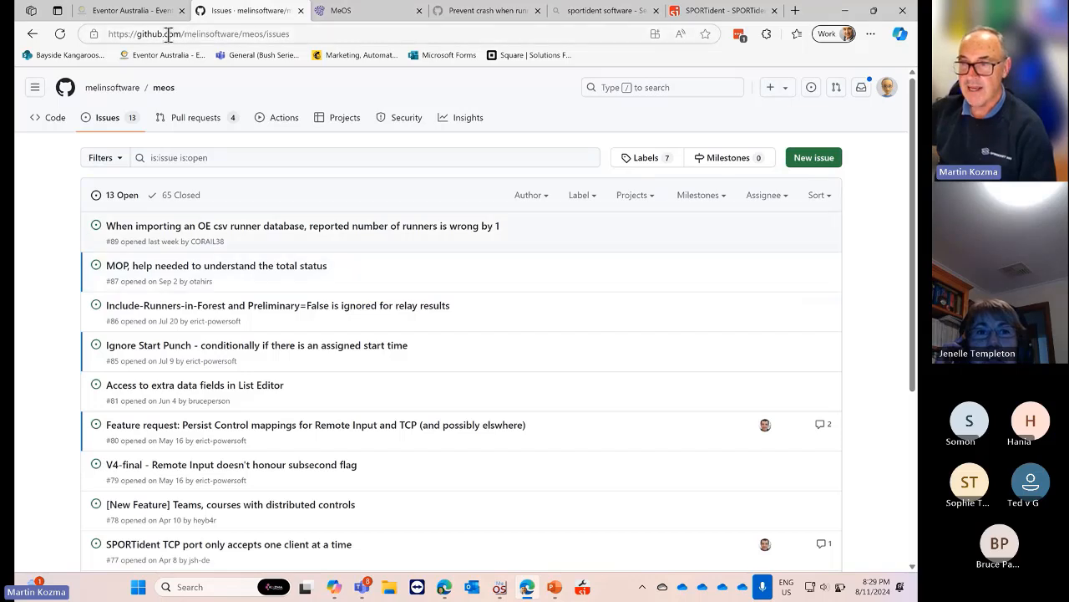
Check the repository owner in the address bar and browse the MeOS GitHub issues list
left_click_drag(239, 34, 113, 37)
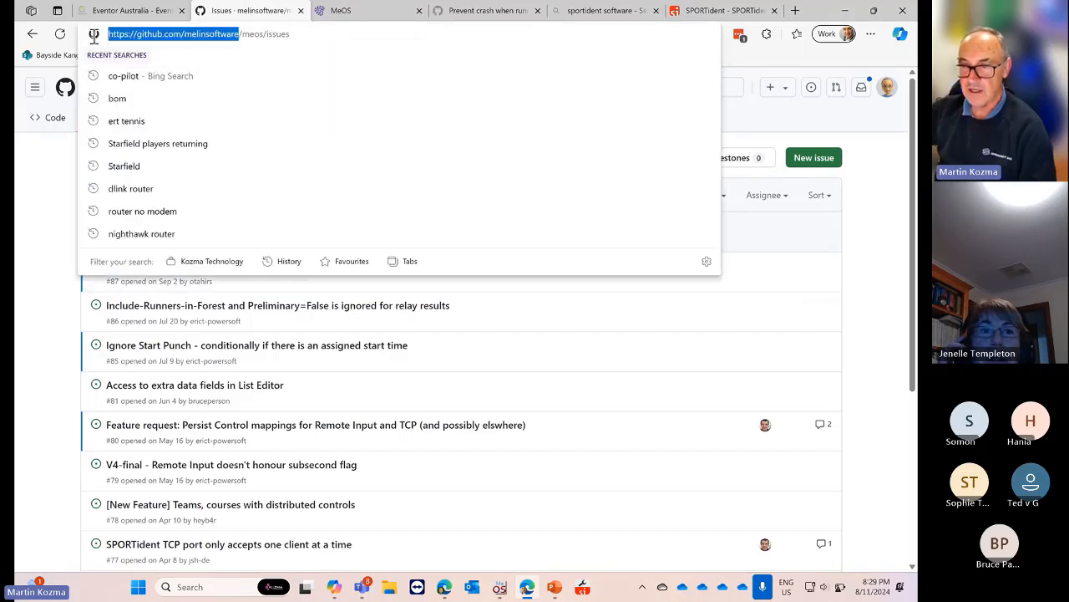
left_click(796, 111)
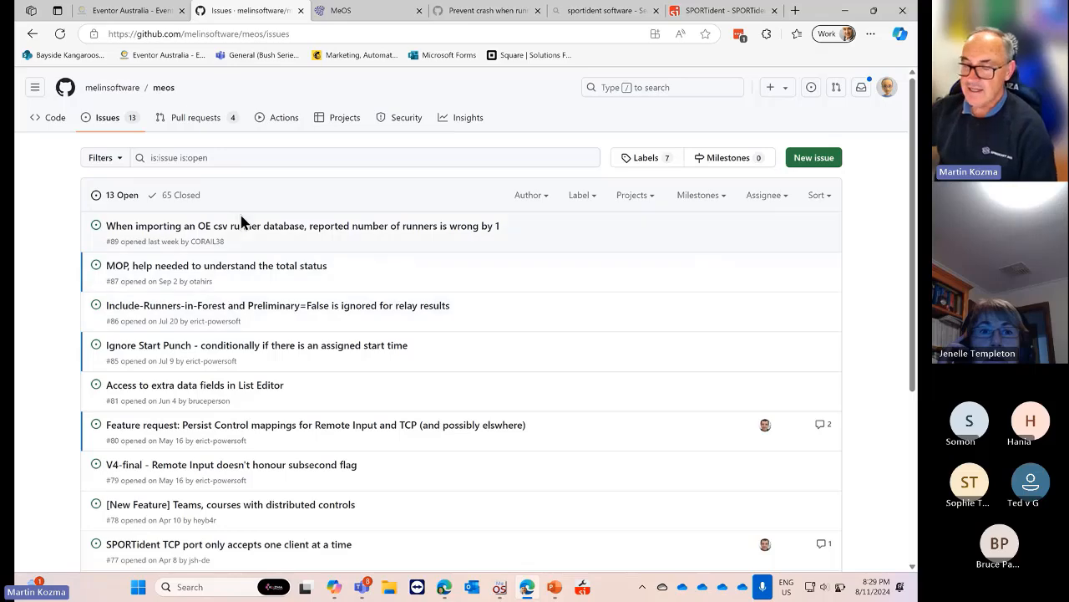
scroll(240, 224, "down", 2)
scroll(241, 224, "up", 2)
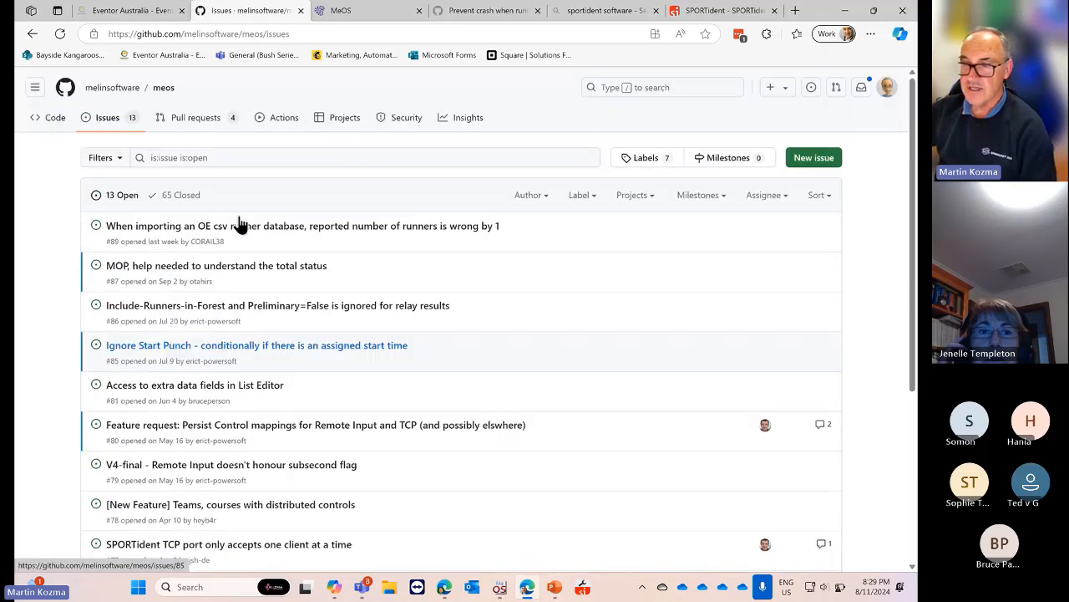
scroll(217, 276, "down", 1)
scroll(216, 276, "down", 2)
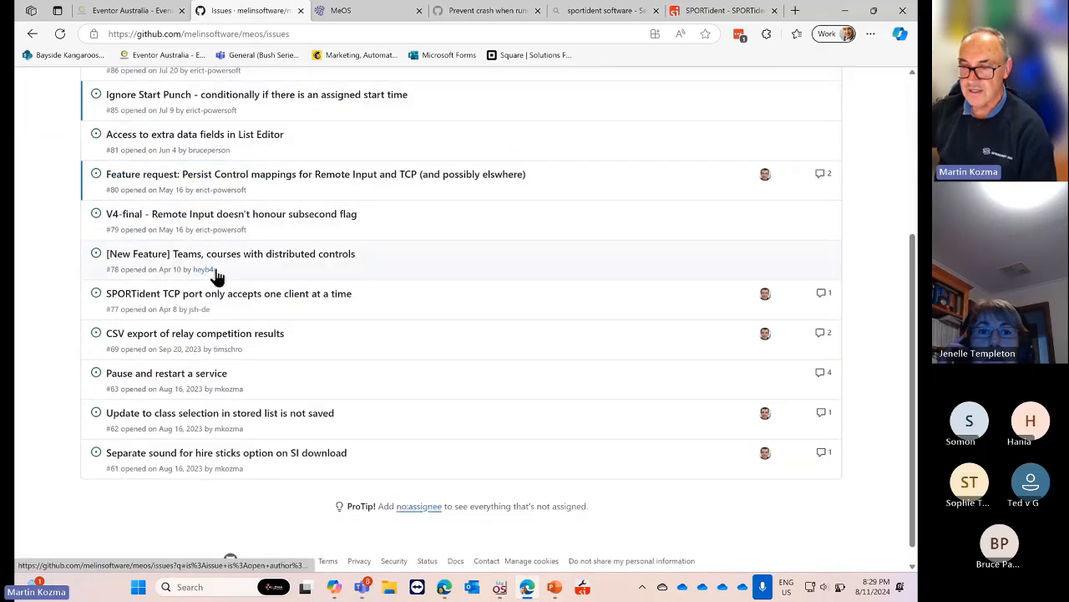
scroll(217, 275, "up", 2)
scroll(216, 275, "up", 1)
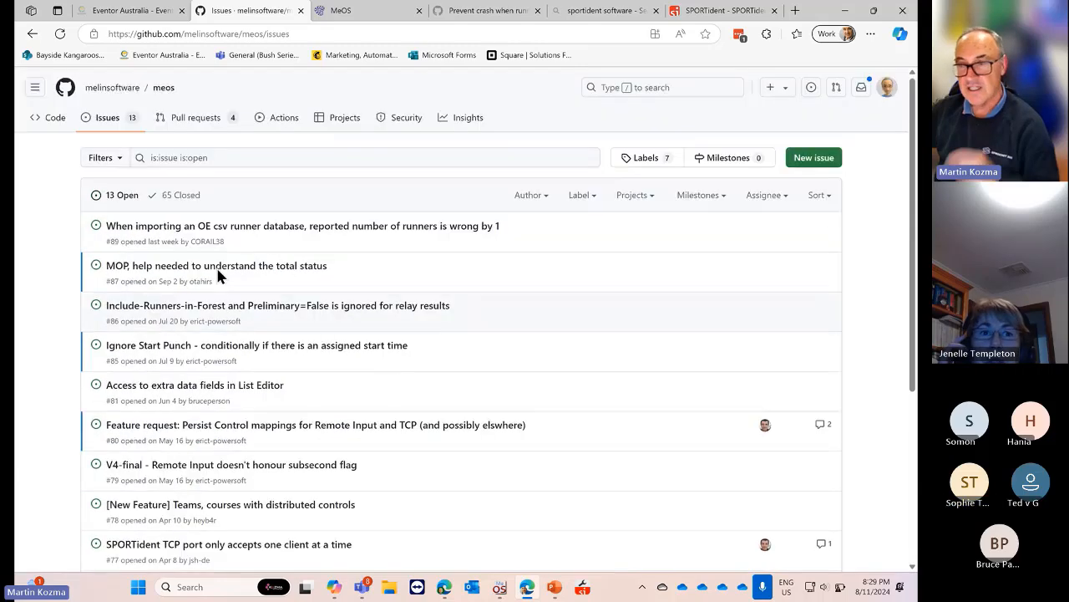
mouse_move(217, 276)
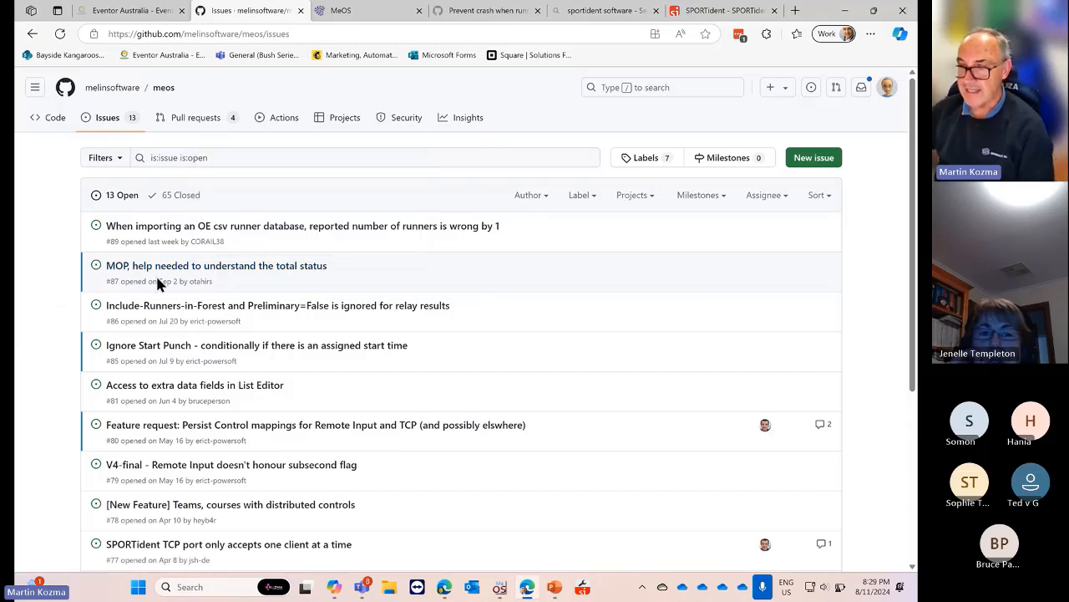
scroll(157, 278, "down", 1)
scroll(156, 279, "down", 3)
scroll(159, 289, "up", 3)
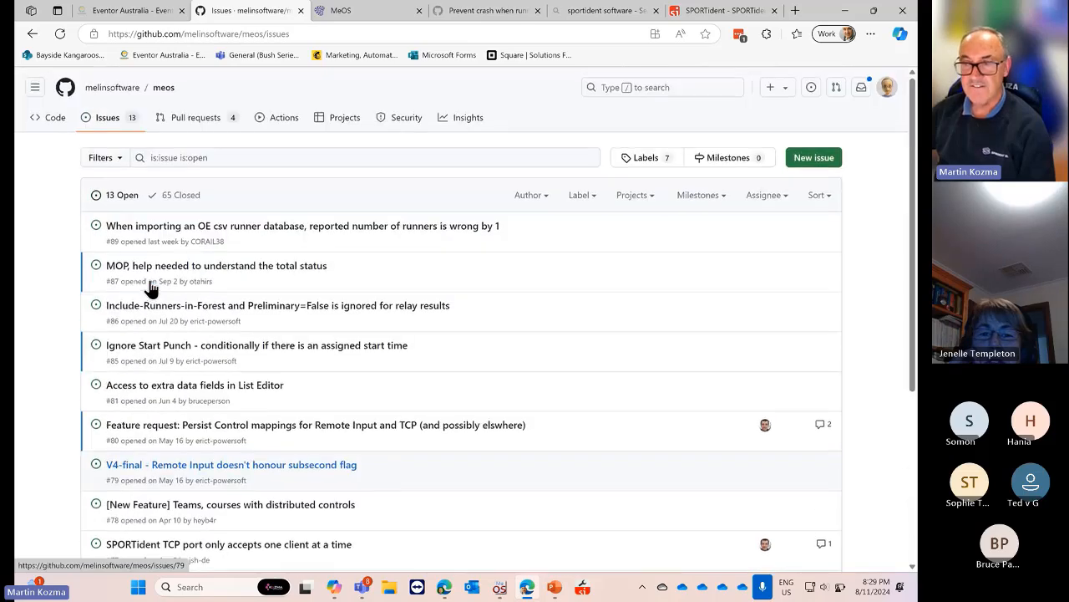
scroll(164, 297, "down", 2)
scroll(164, 297, "up", 2)
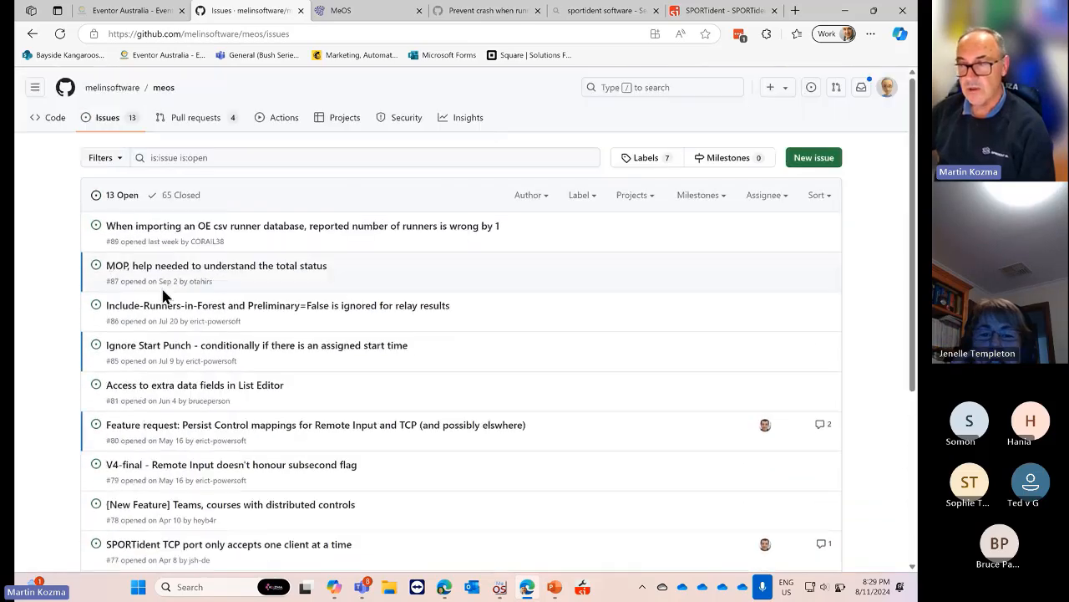
scroll(501, 334, "down", 2)
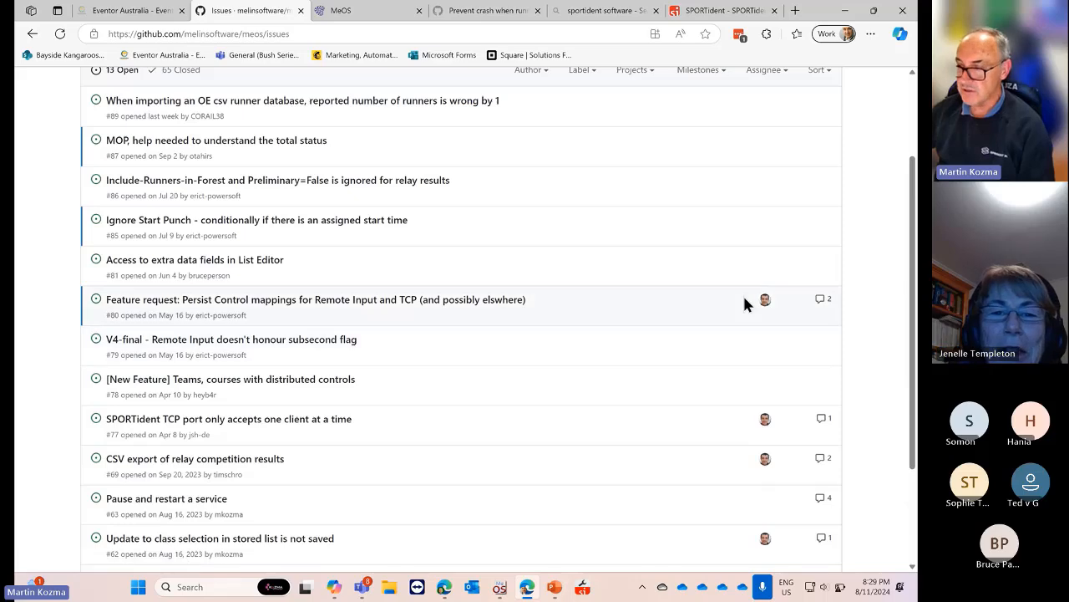
scroll(454, 411, "down", 3)
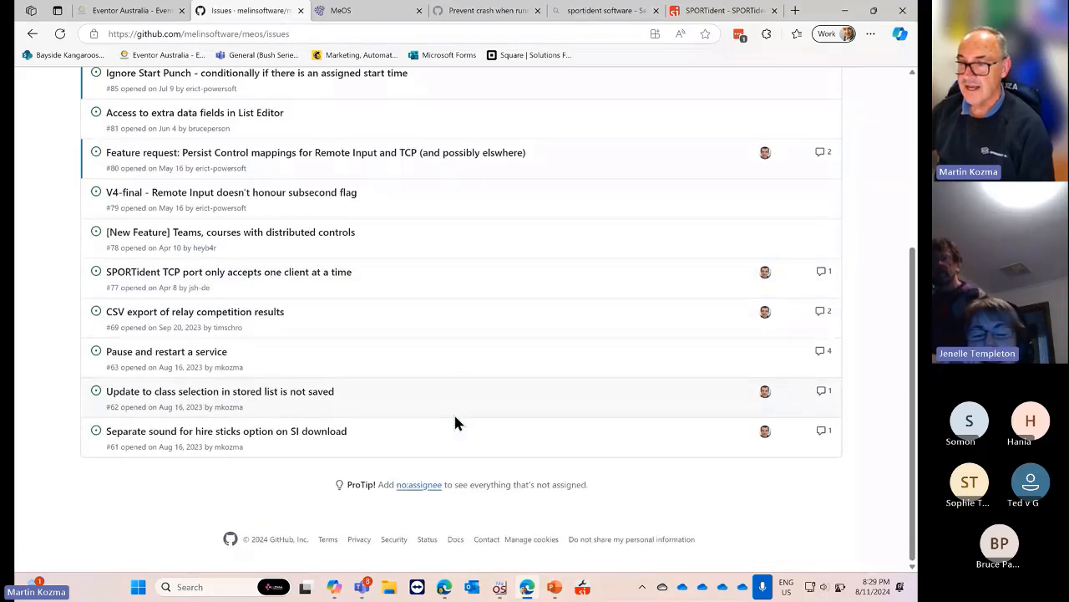
scroll(291, 401, "up", 4)
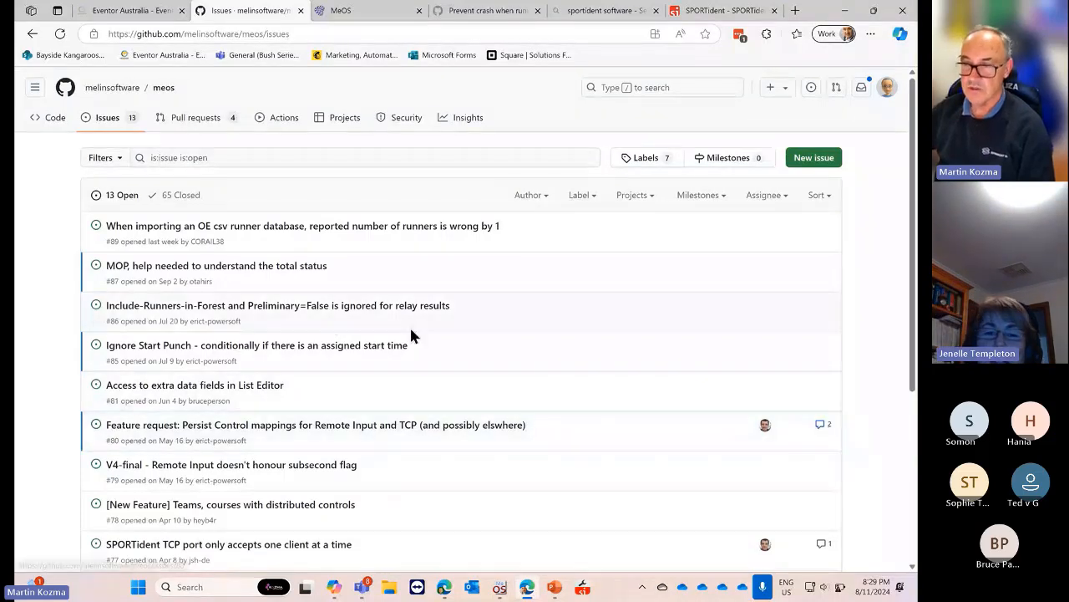
scroll(410, 335, "down", 2)
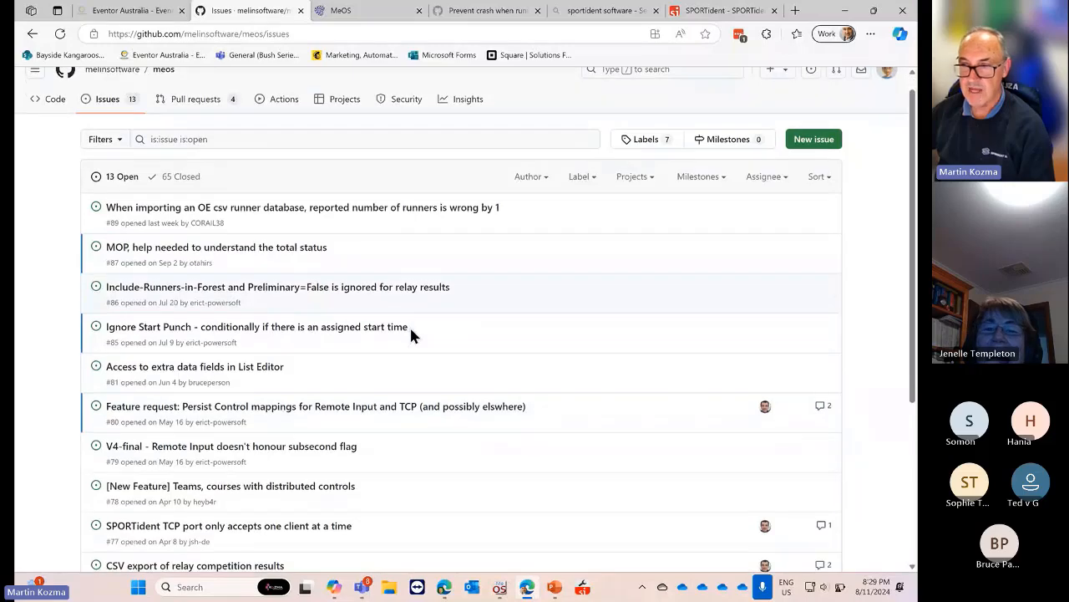
scroll(410, 335, "up", 2)
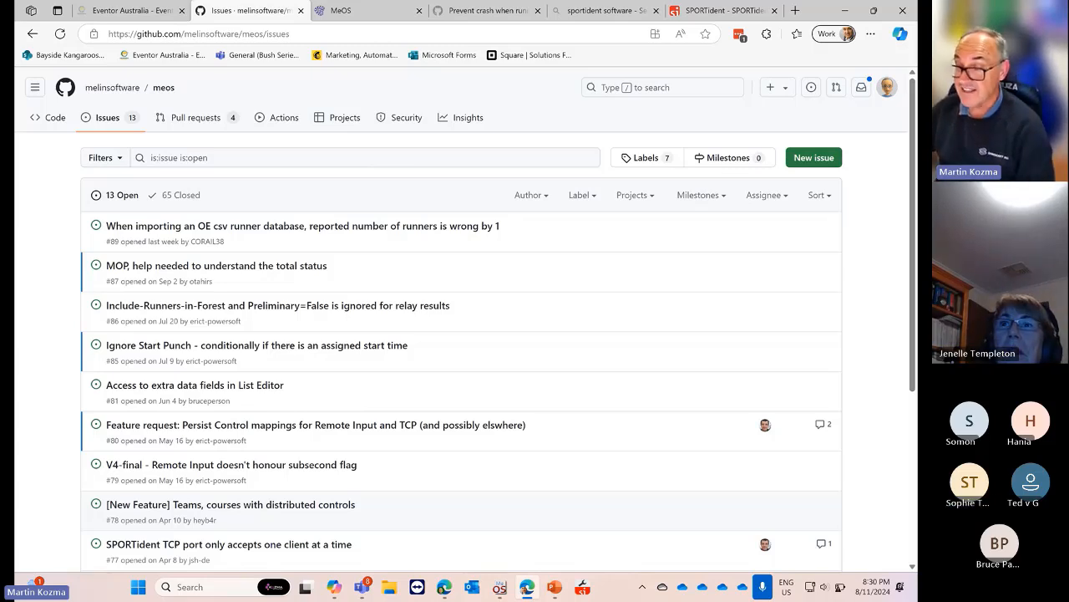
Close Test Meos in MeOS, review local settings and the SportIdent page, then go back to Welcome
left_click(499, 590)
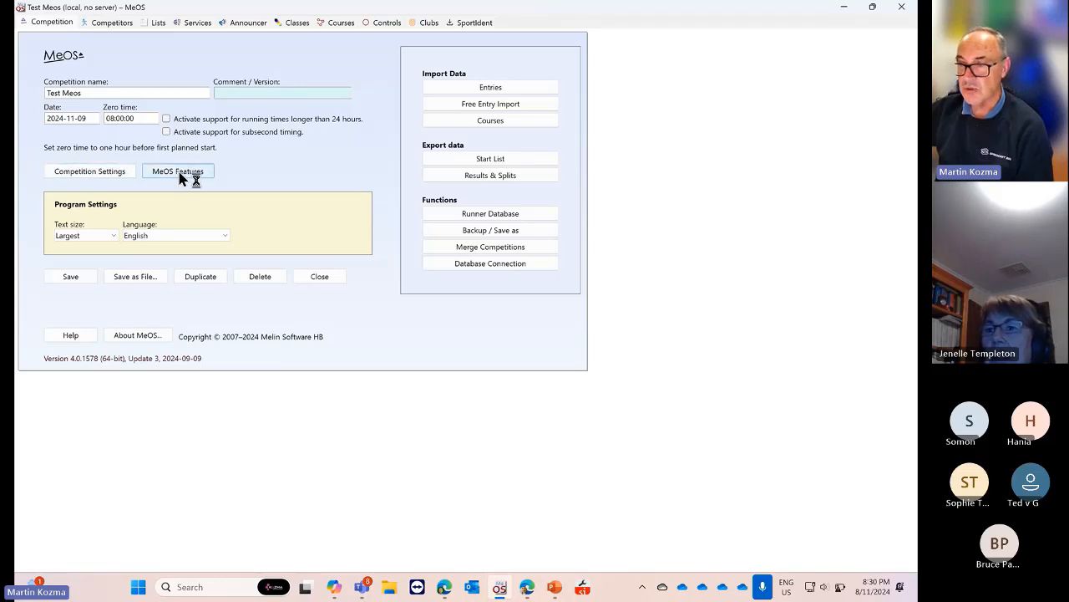
left_click(326, 281)
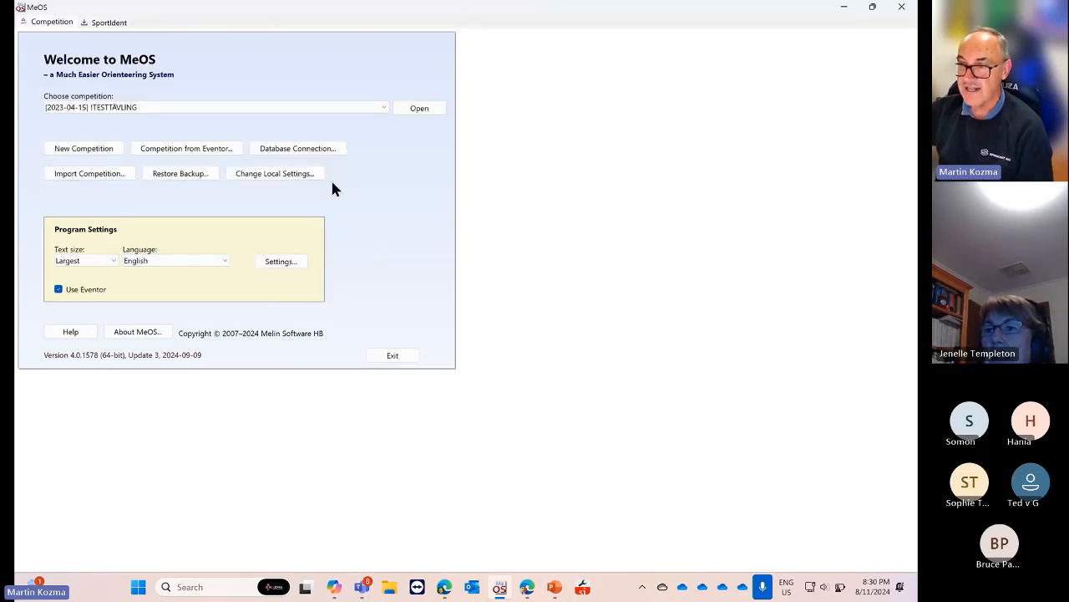
left_click(271, 173)
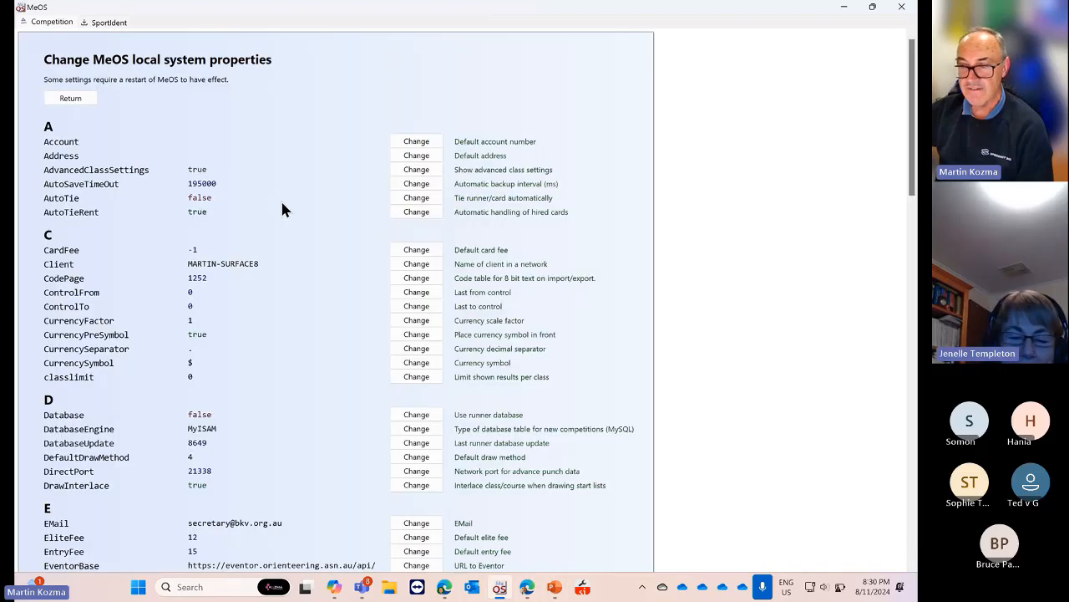
scroll(280, 246, "down", 3)
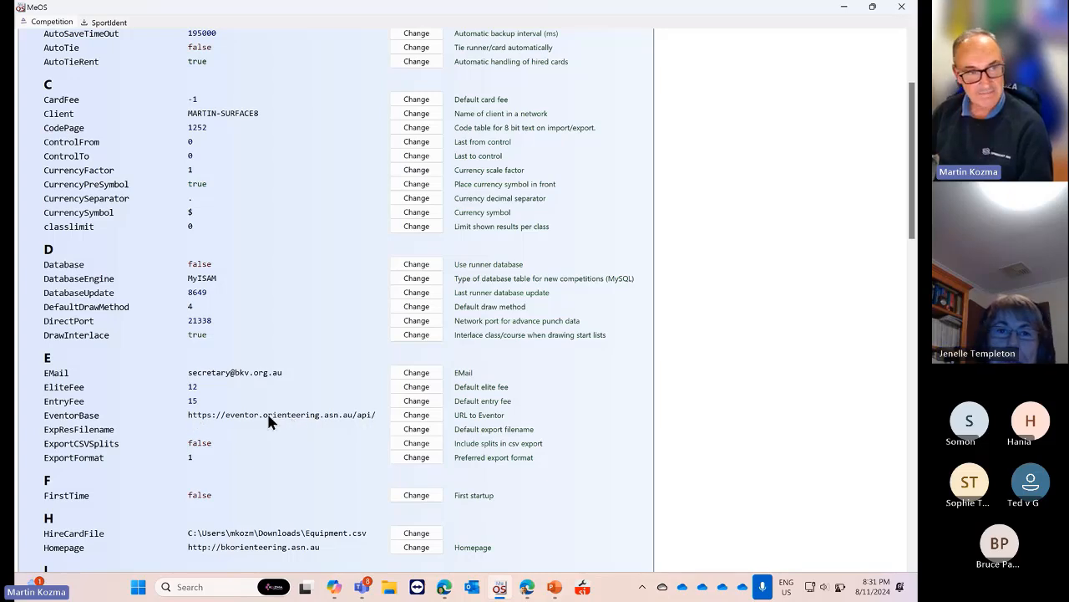
scroll(808, 358, "up", 3)
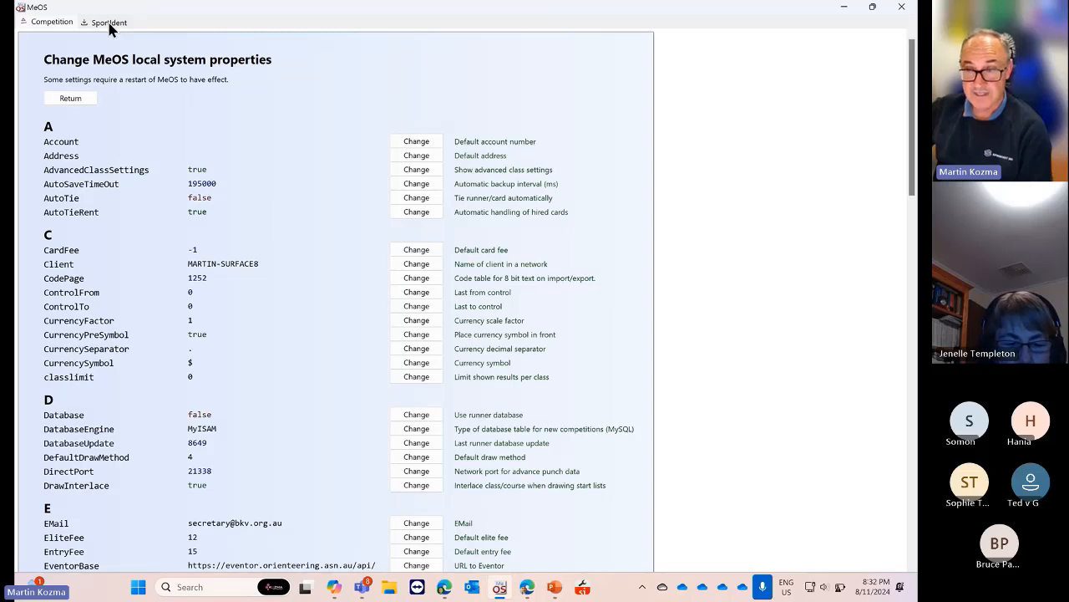
left_click(109, 25)
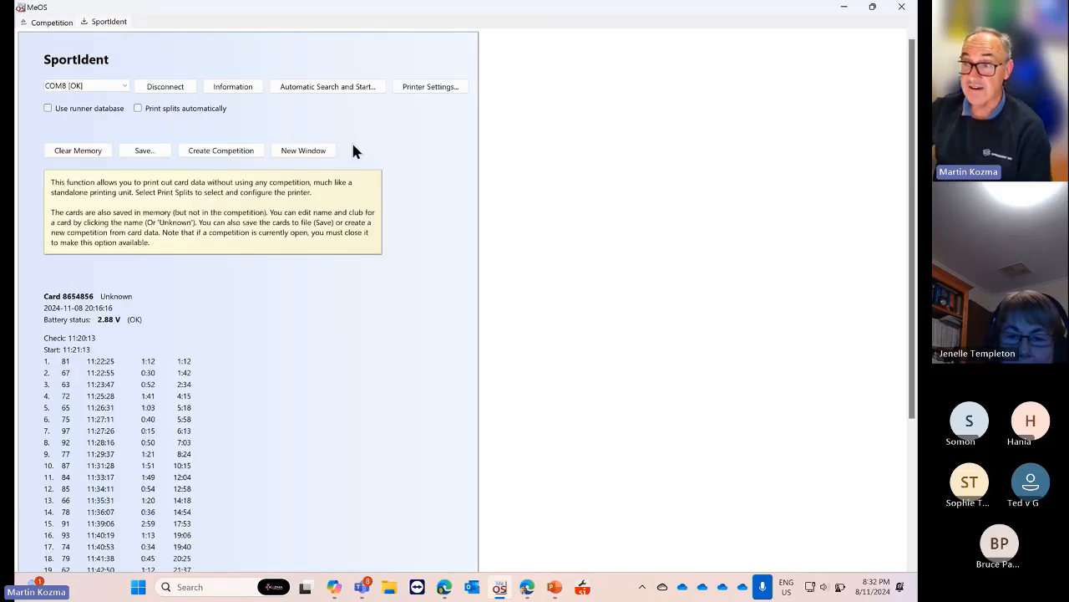
left_click(52, 22)
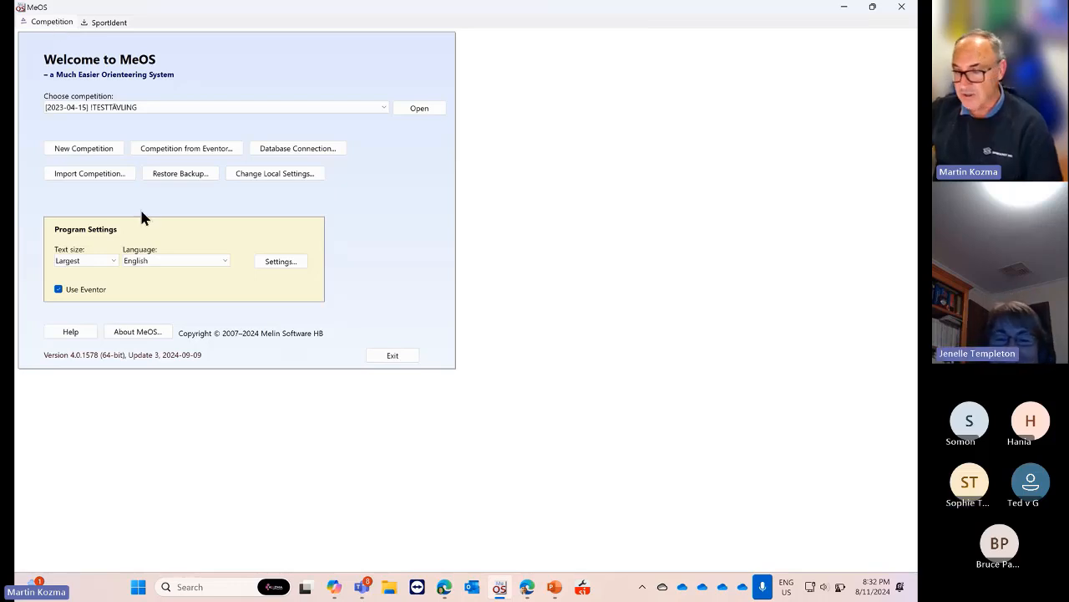
Move between the Edge windows to the Eventor Australia calendar listing 172 events
left_click(444, 589)
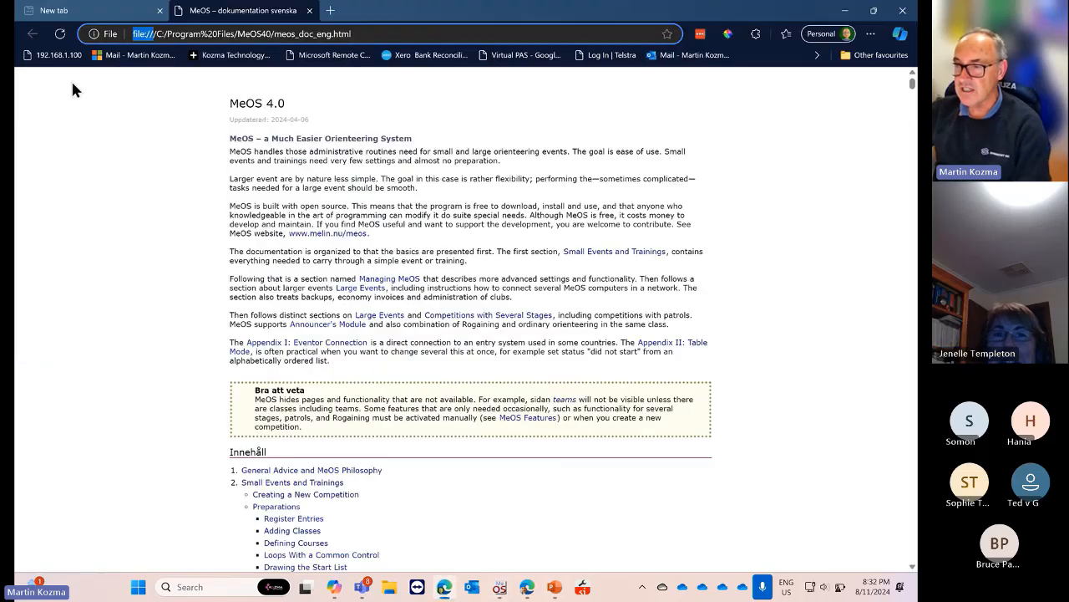
left_click(106, 20)
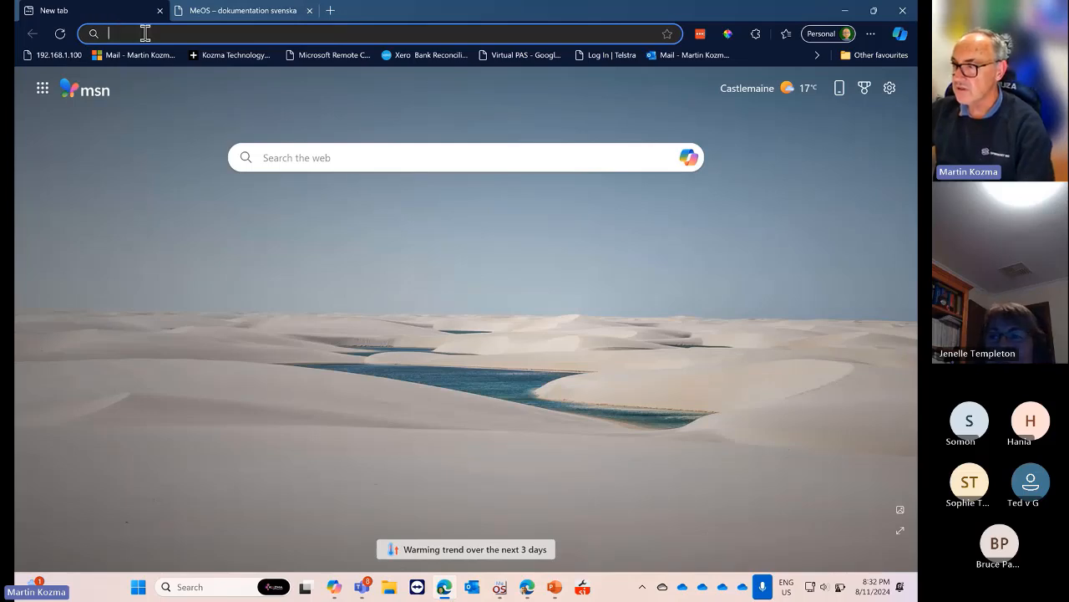
left_click(529, 591)
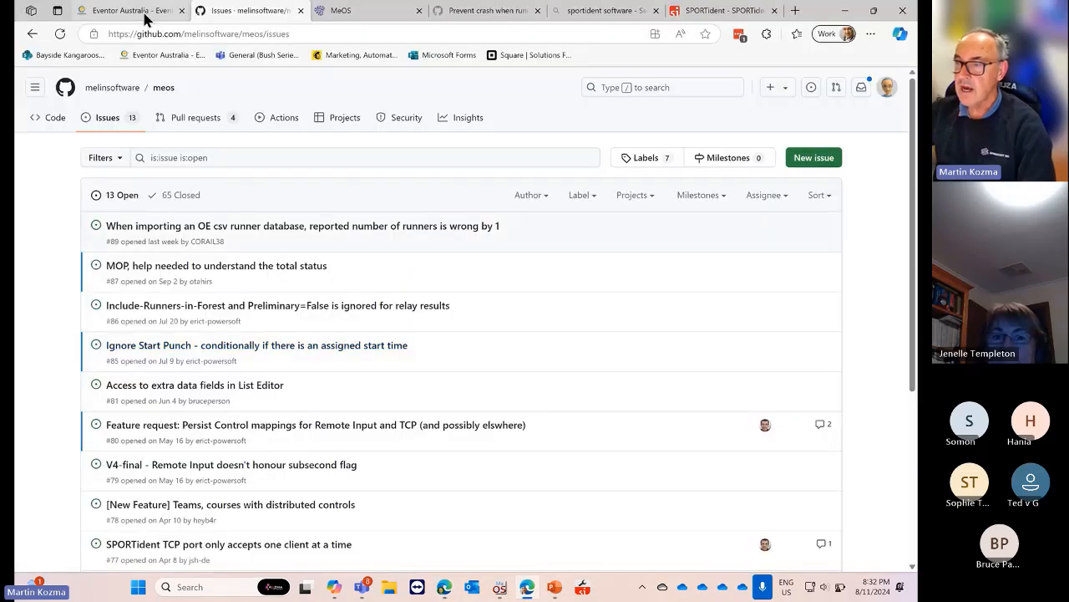
left_click(125, 11)
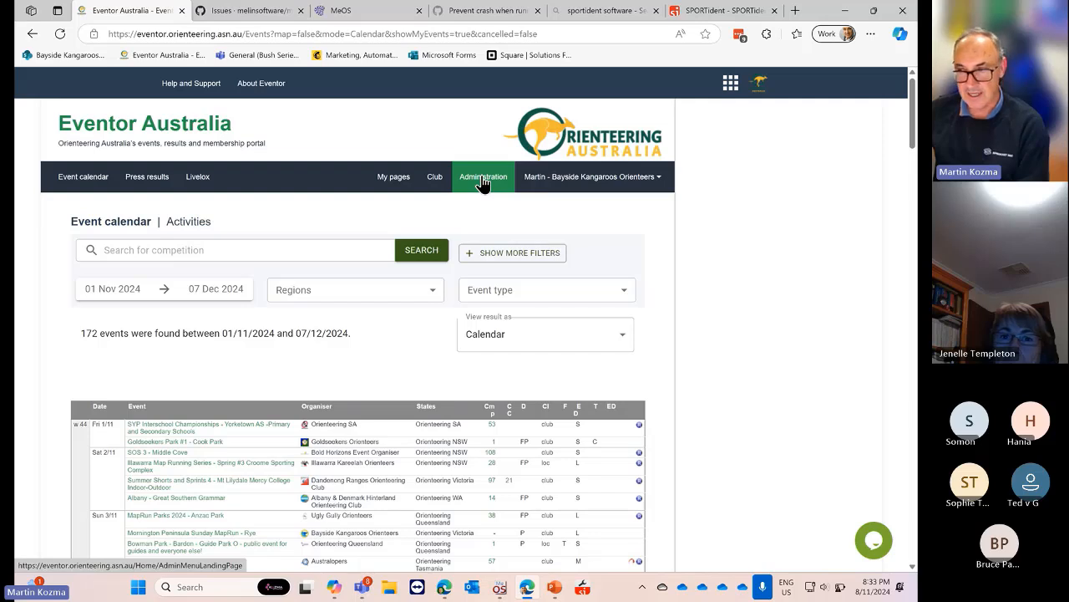
Look at the club administration pages, then return to the Eventor event calendar at Fri 8/11
left_click(483, 178)
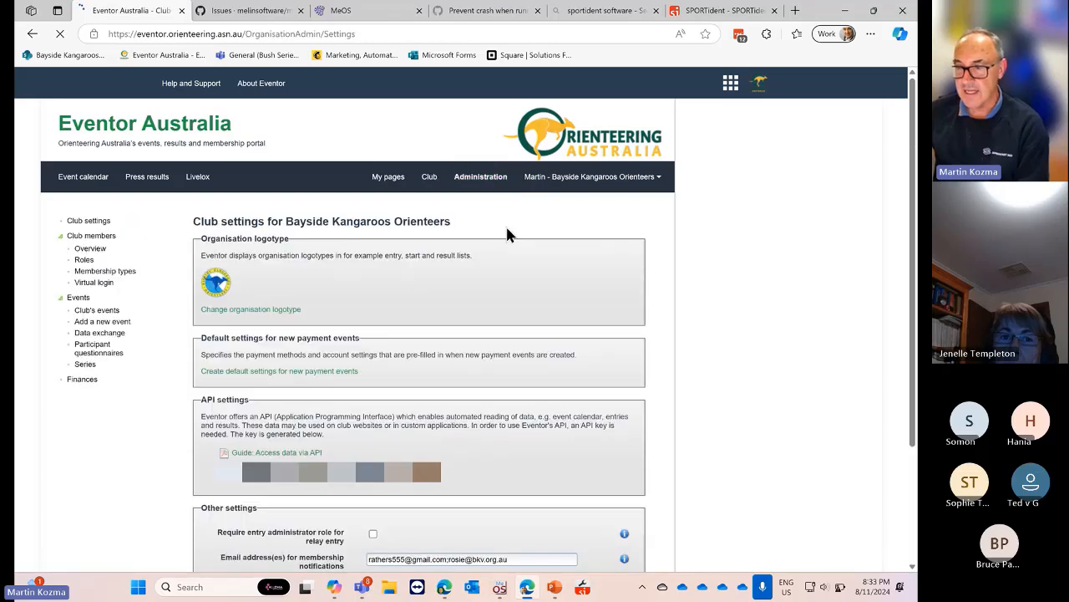
scroll(479, 284, "down", 1)
scroll(479, 283, "up", 1)
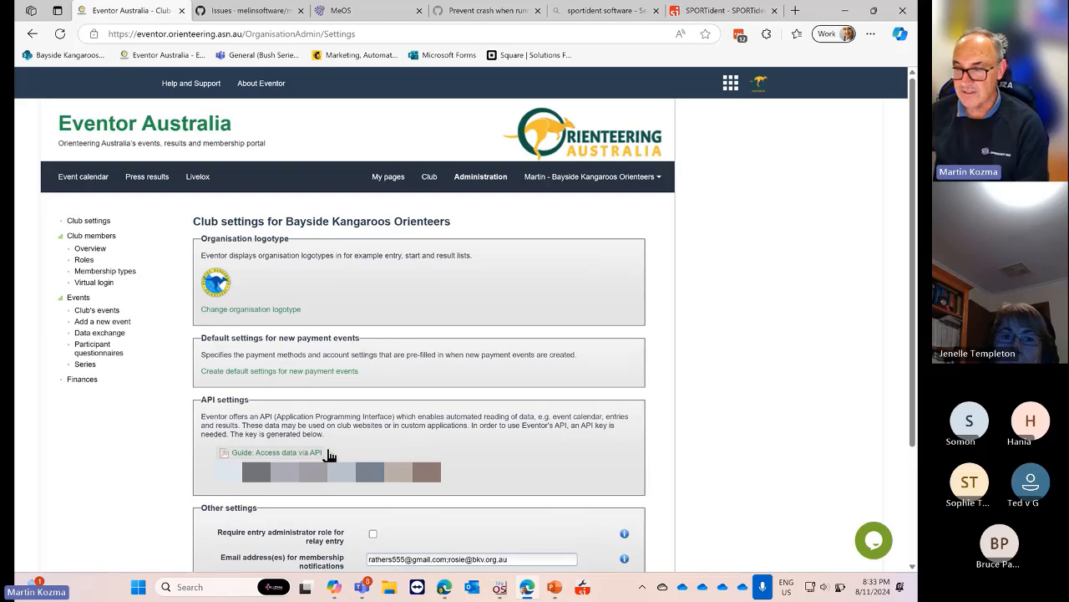
left_click(33, 35)
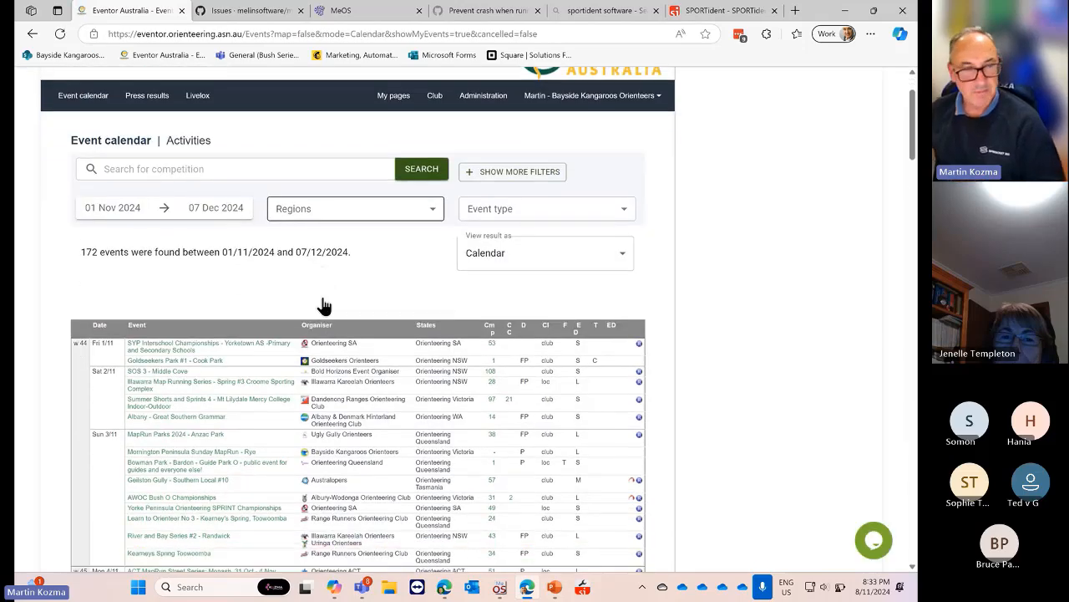
scroll(324, 301, "down", 3)
scroll(324, 297, "up", 3)
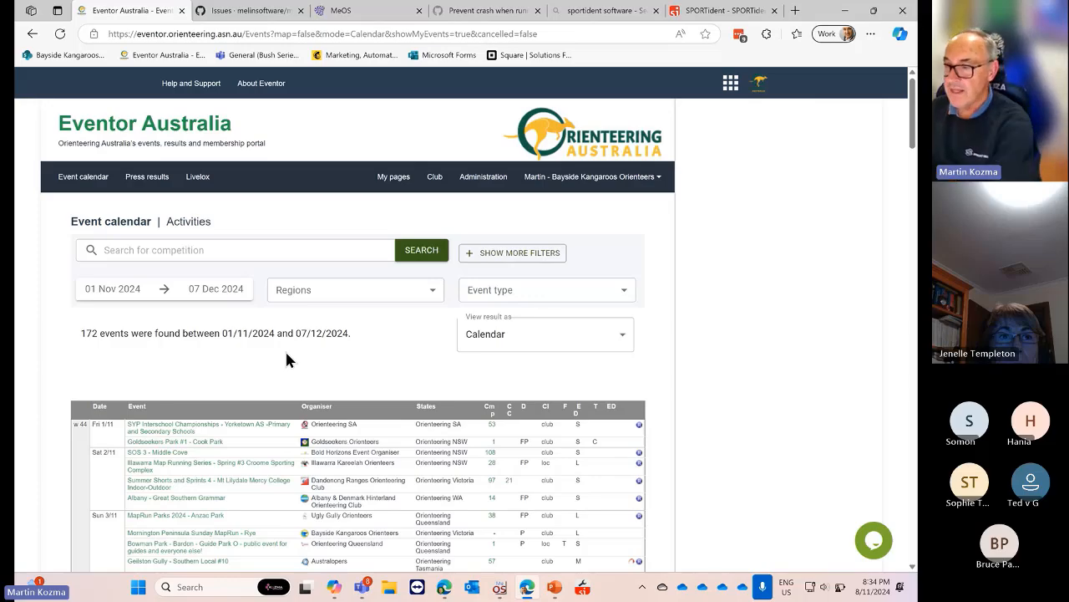
scroll(430, 321, "down", 8)
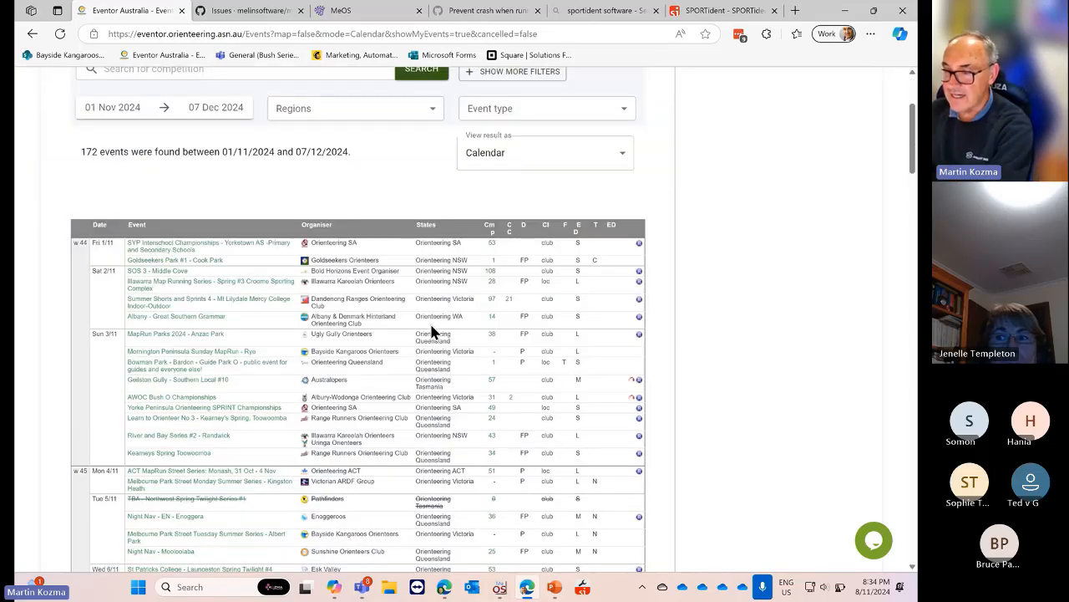
scroll(429, 321, "down", 4)
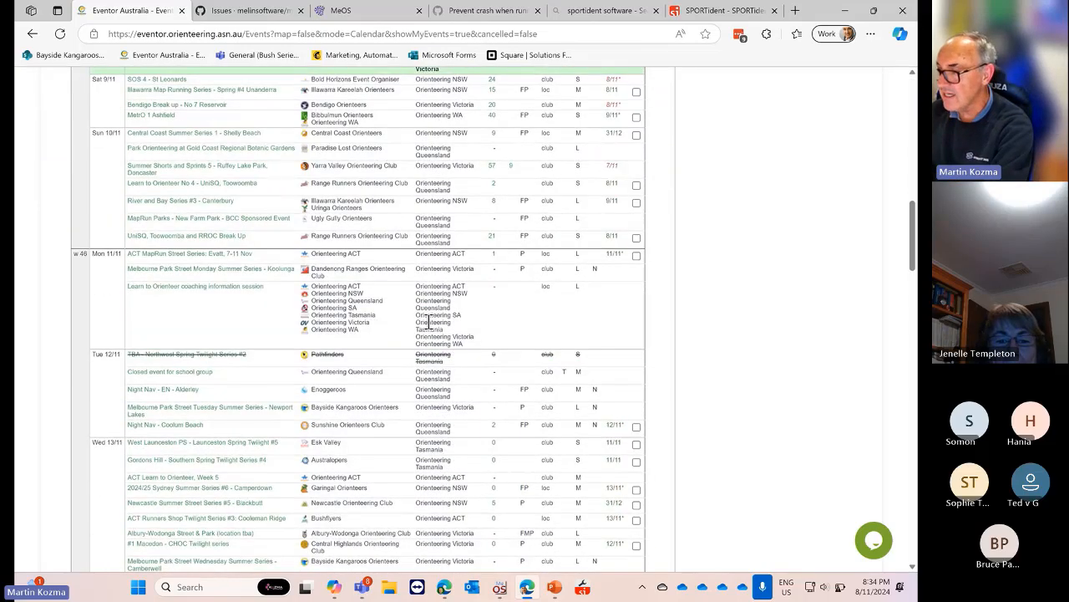
scroll(428, 321, "up", 3)
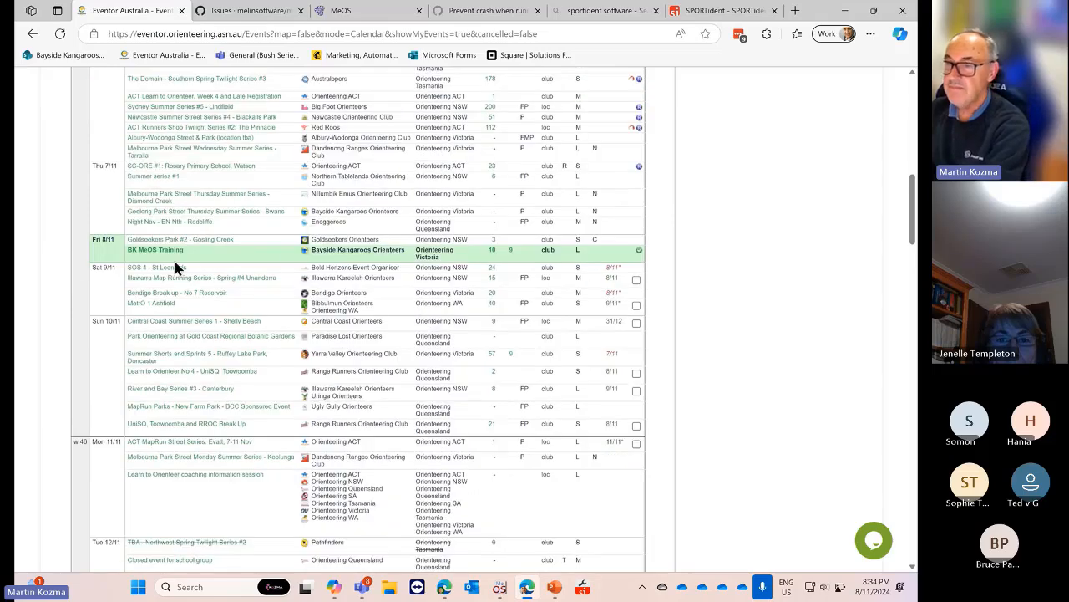
Open BK MeOS Training and review its 10 entrants across classes A–D
left_click(155, 251)
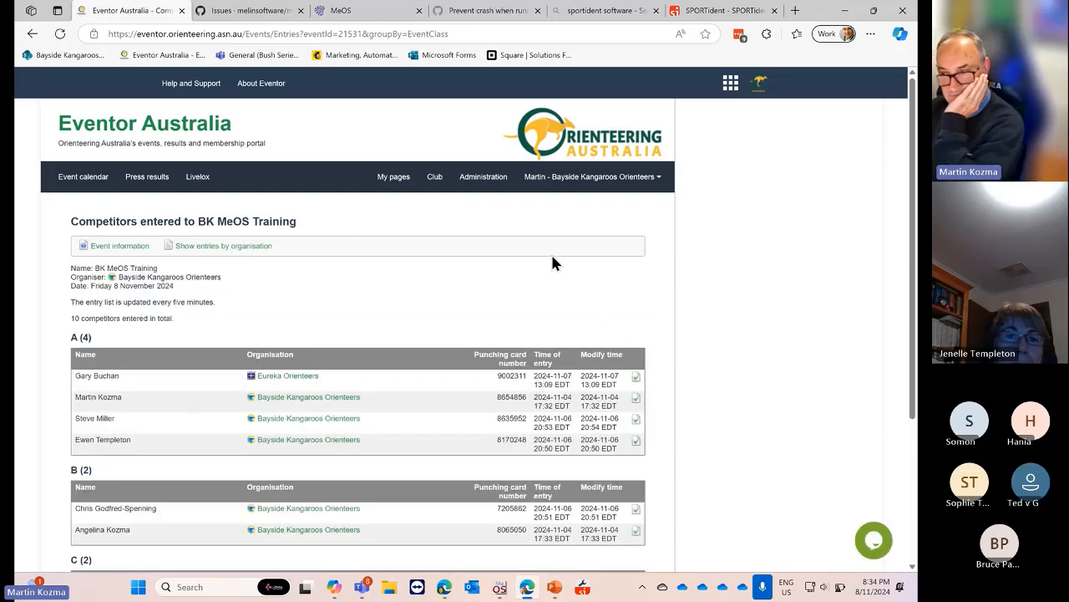
scroll(551, 253, "down", 2)
scroll(551, 259, "down", 1)
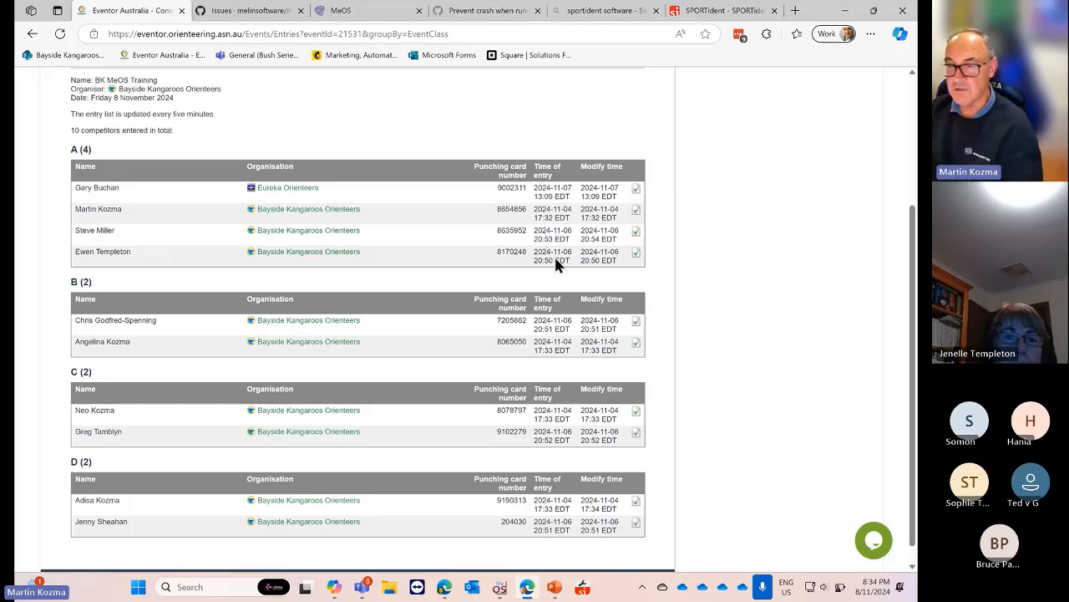
scroll(548, 297, "up", 3)
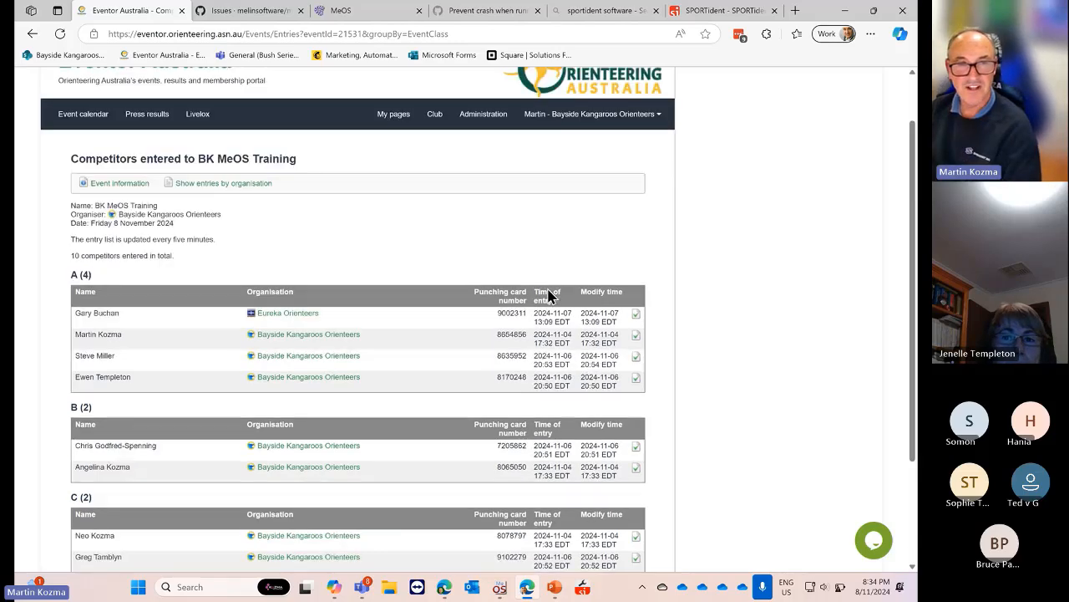
scroll(549, 294, "down", 3)
scroll(549, 294, "up", 3)
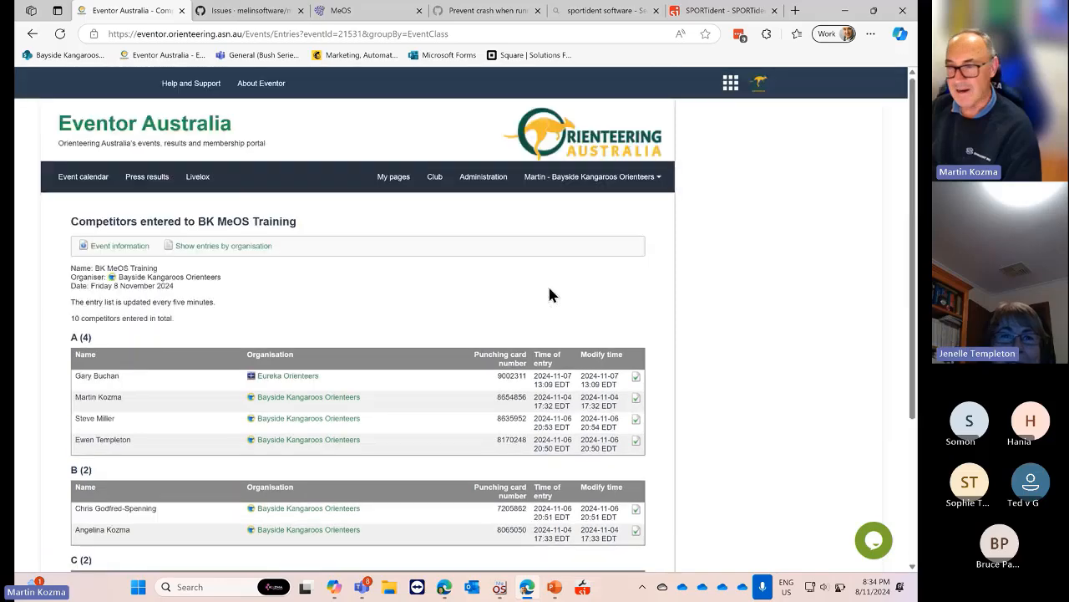
scroll(549, 294, "down", 3)
scroll(549, 294, "up", 3)
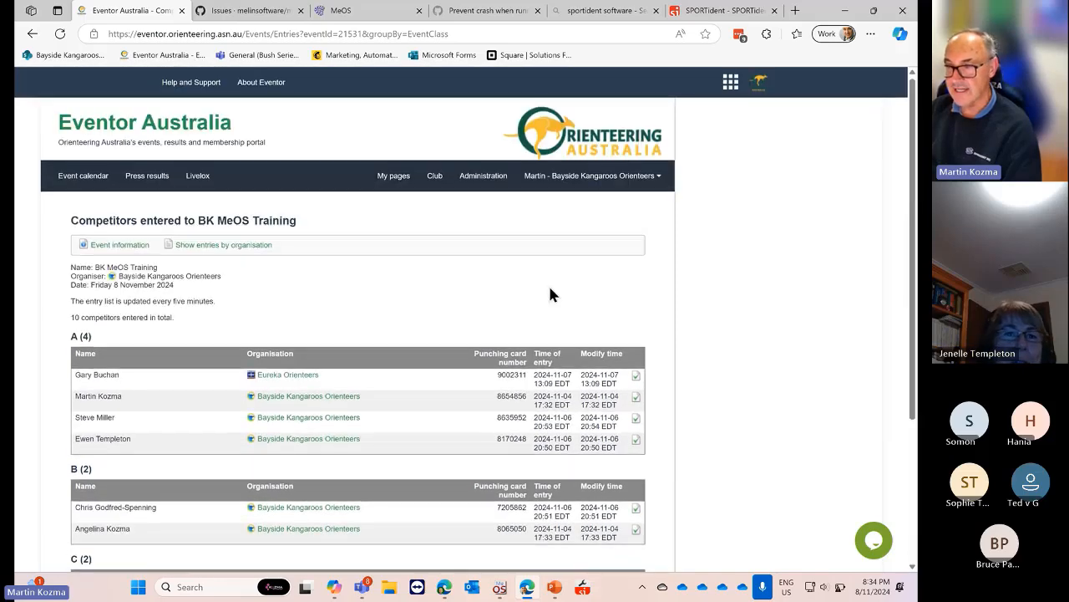
scroll(549, 294, "down", 3)
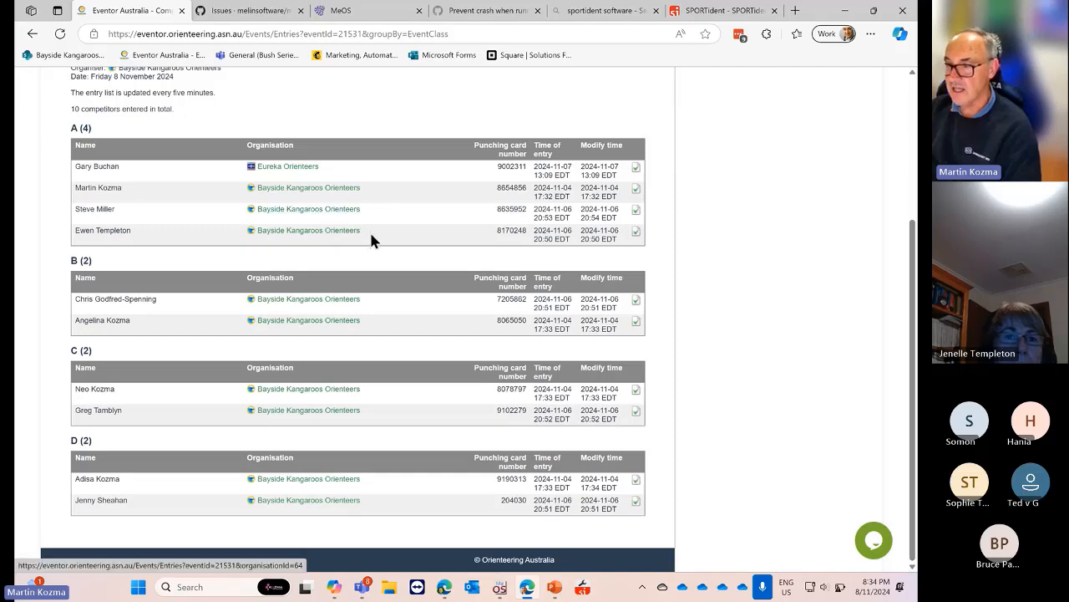
scroll(372, 238, "up", 3)
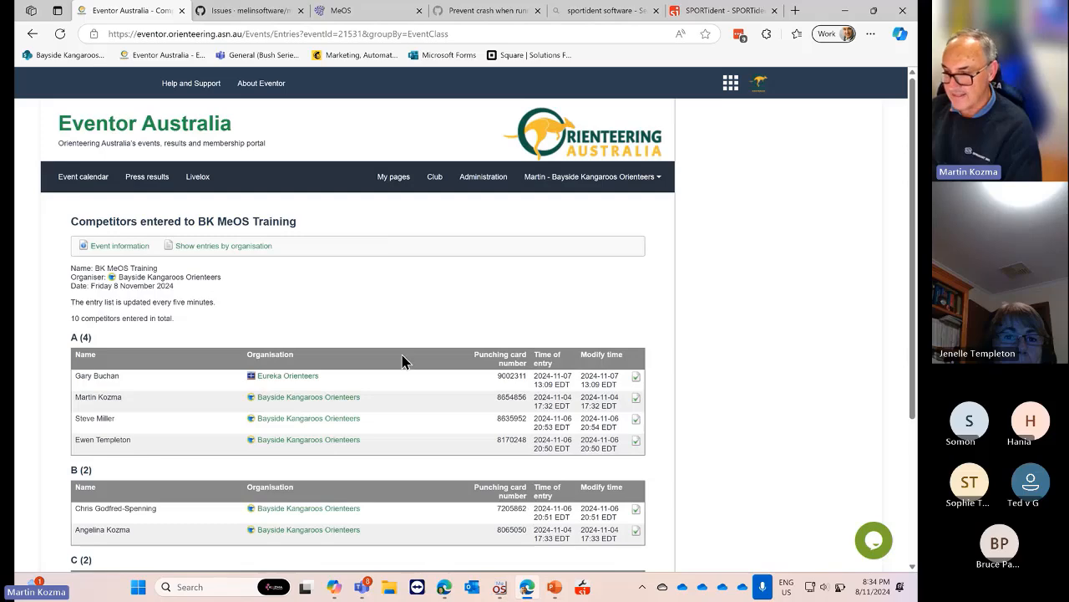
scroll(397, 338, "down", 3)
scroll(396, 338, "up", 3)
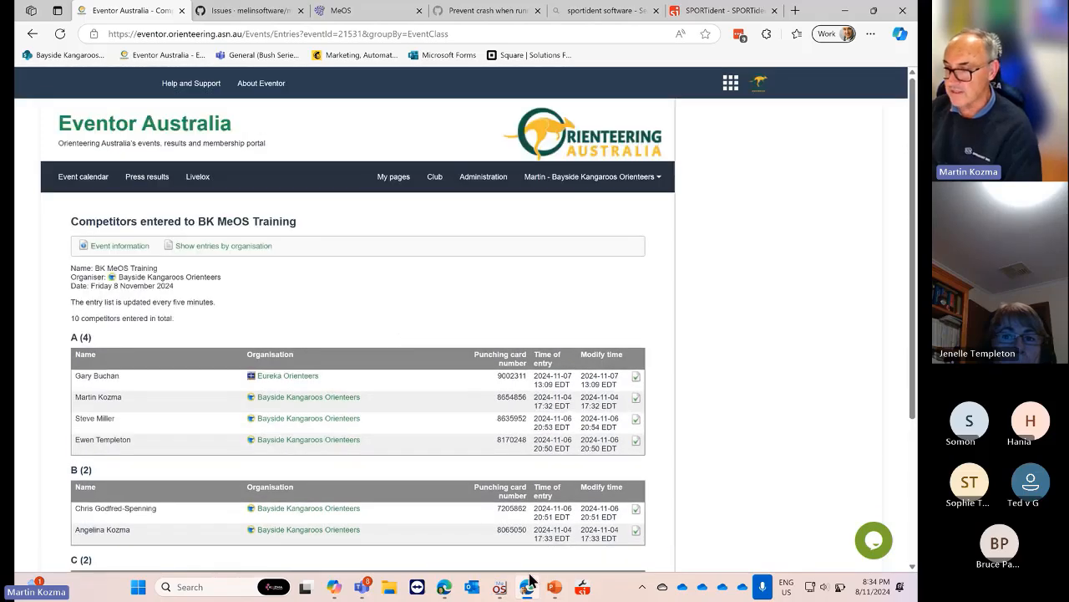
Check the Eventor API key settings, then restart Competition from Eventor to reach the fetch dialog
left_click(497, 584)
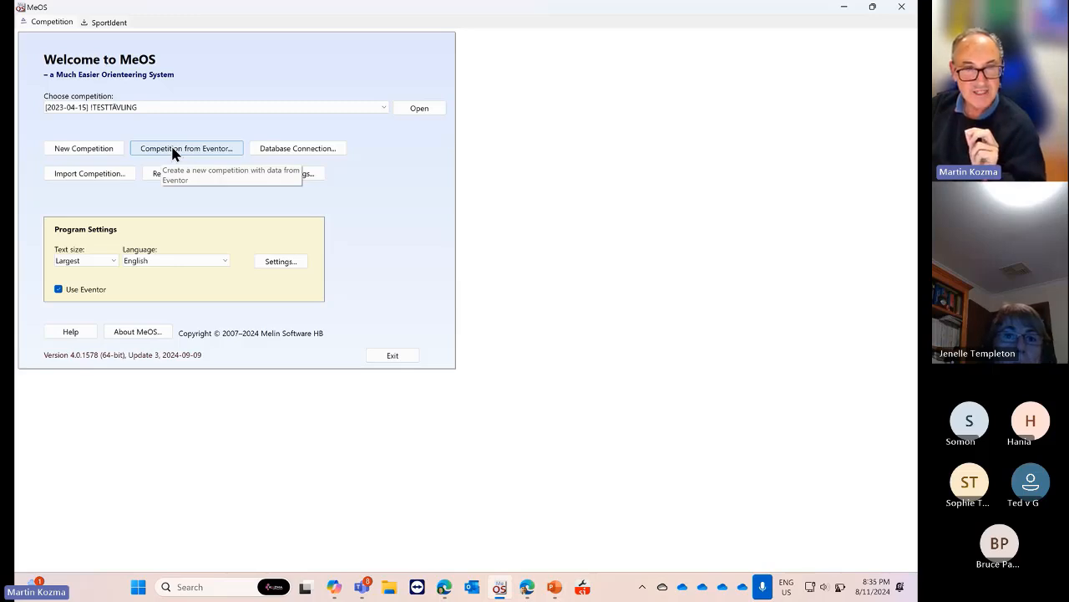
left_click(173, 150)
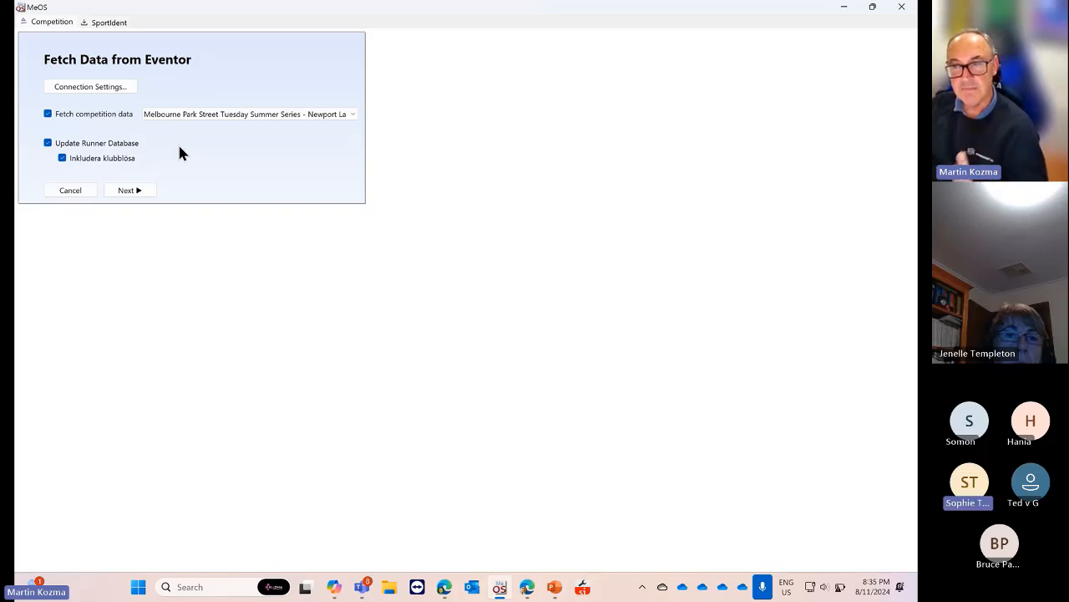
left_click(99, 86)
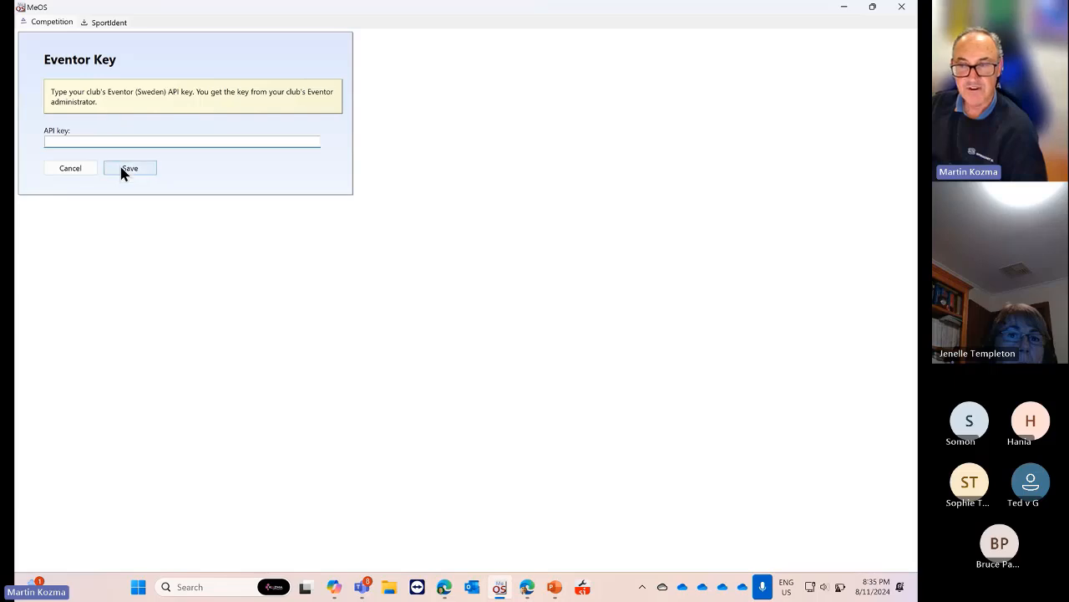
left_click(76, 167)
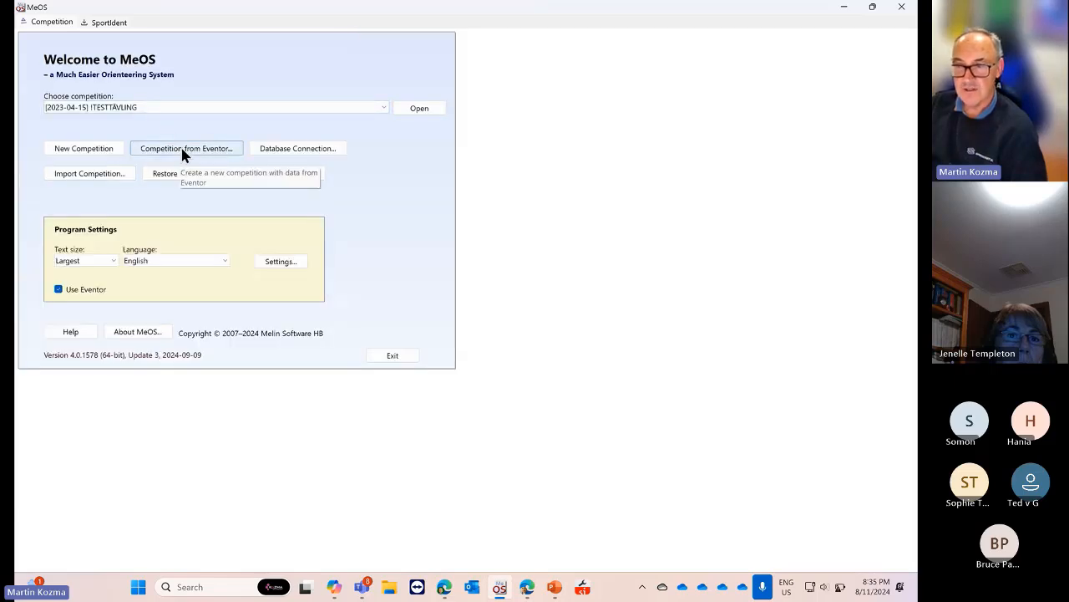
left_click(181, 146)
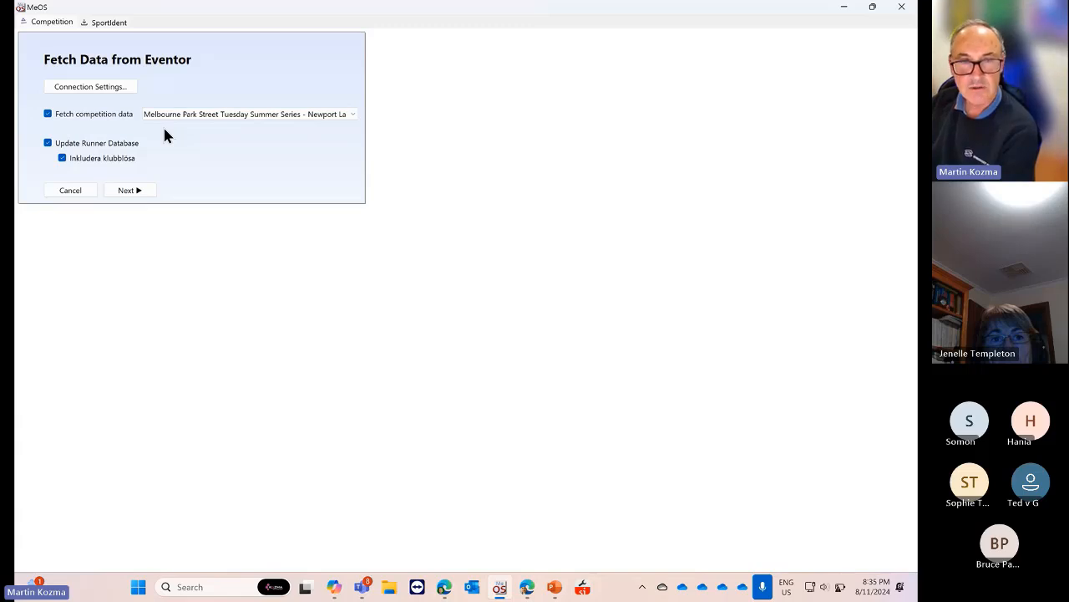
Select BK MeOS Training (2024-11-08) in the Fetch competition data list, keeping runner database update
left_click(351, 114)
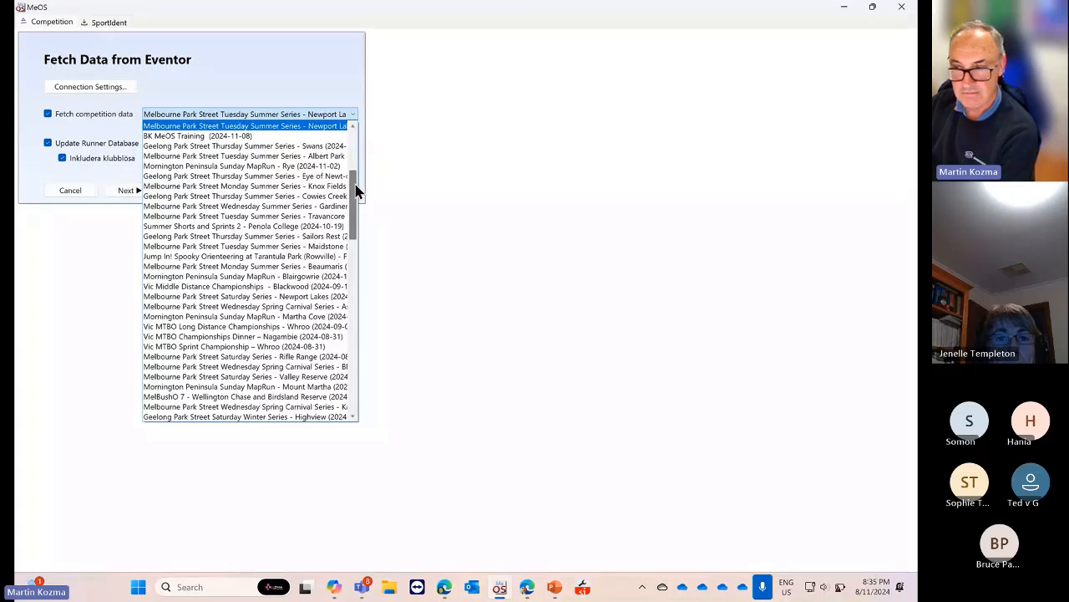
left_click(307, 109)
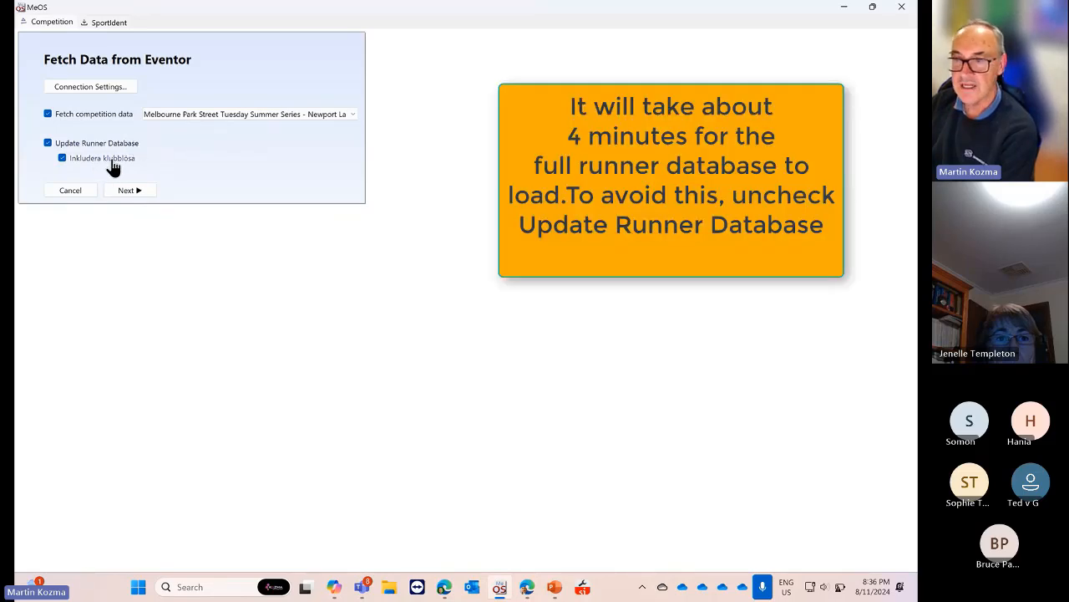
left_click(352, 119)
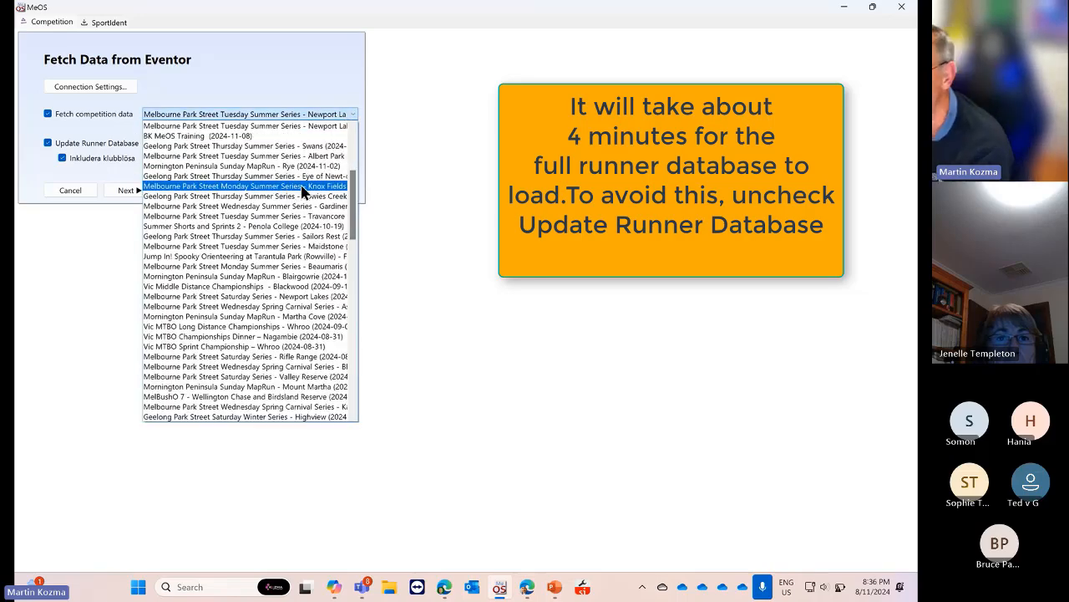
scroll(303, 191, "down", 2)
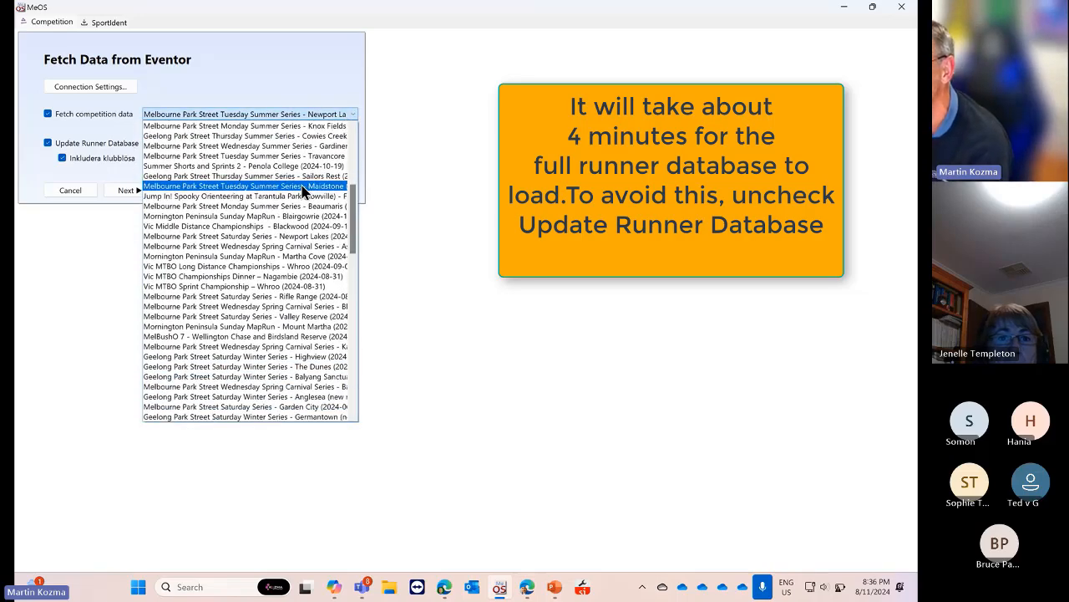
scroll(304, 191, "up", 2)
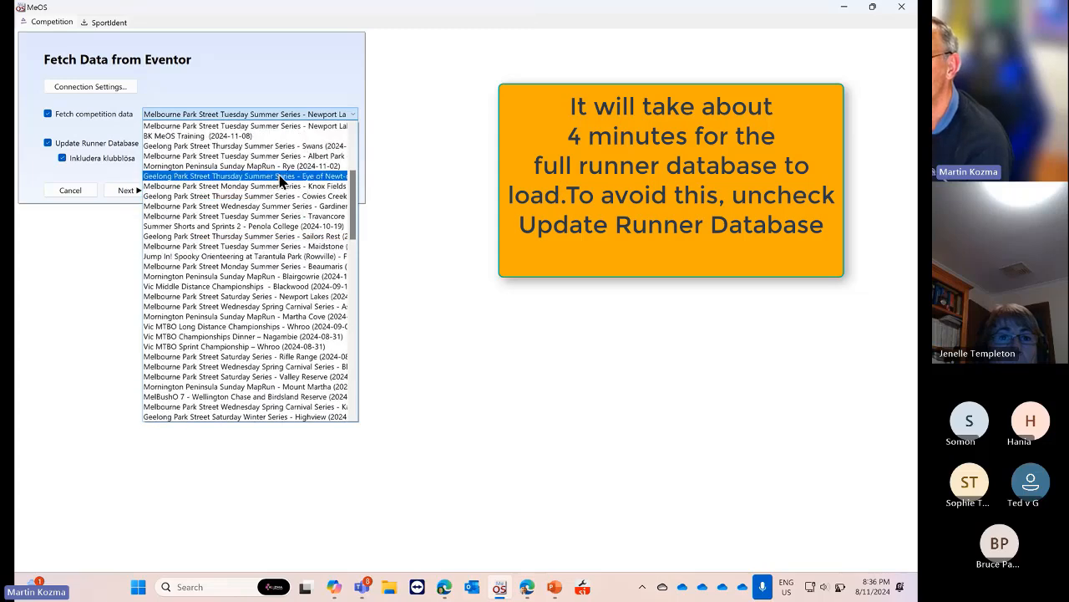
left_click(241, 136)
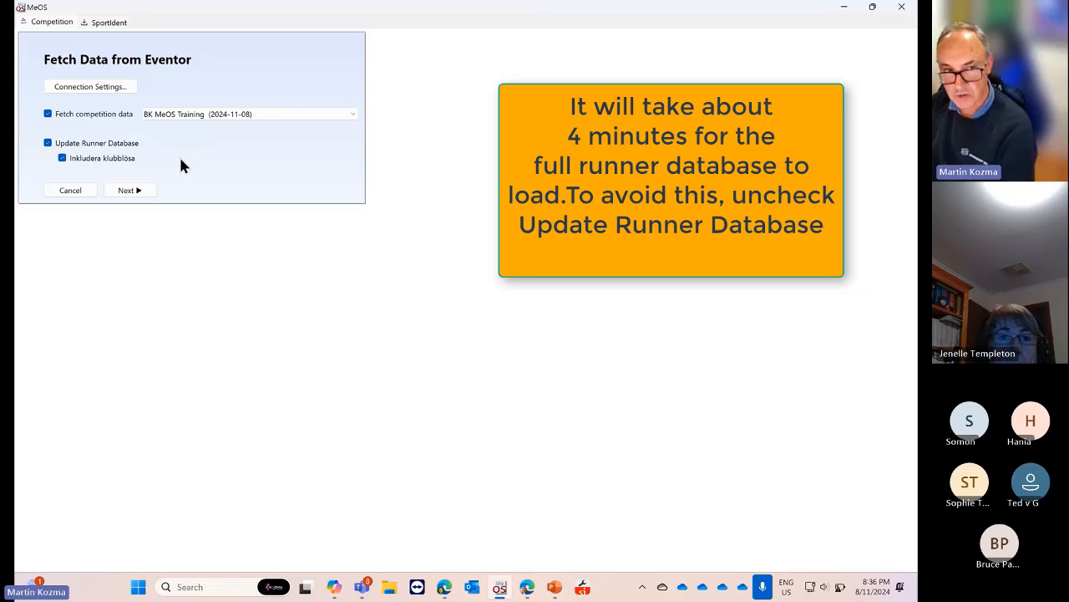
Keep manual start list drawing, confirm last entry date 2024-10-27, and fetch the data from Eventor
left_click(130, 191)
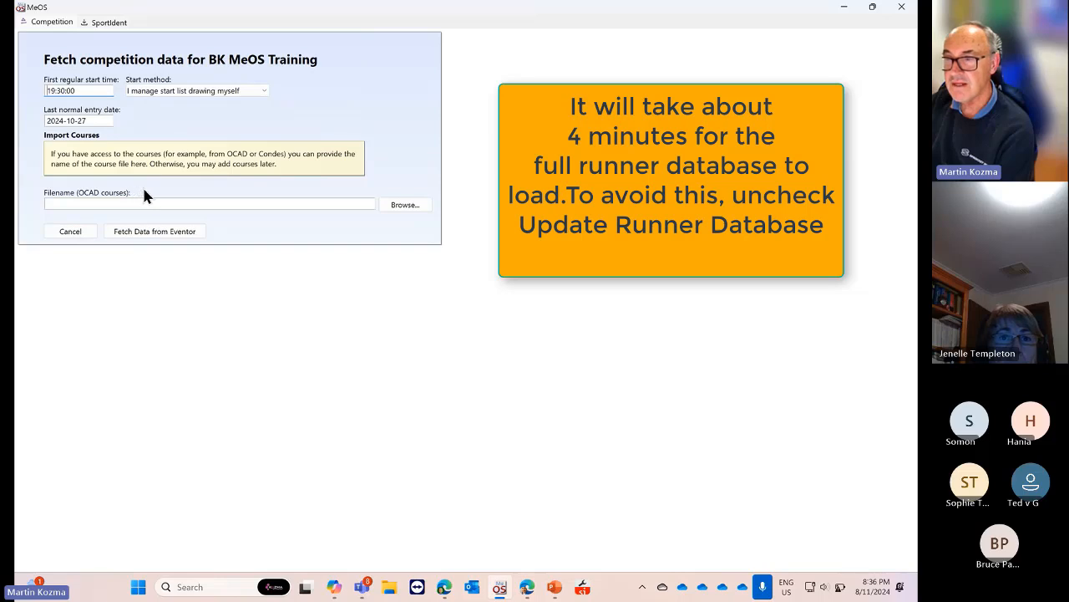
left_click(256, 94)
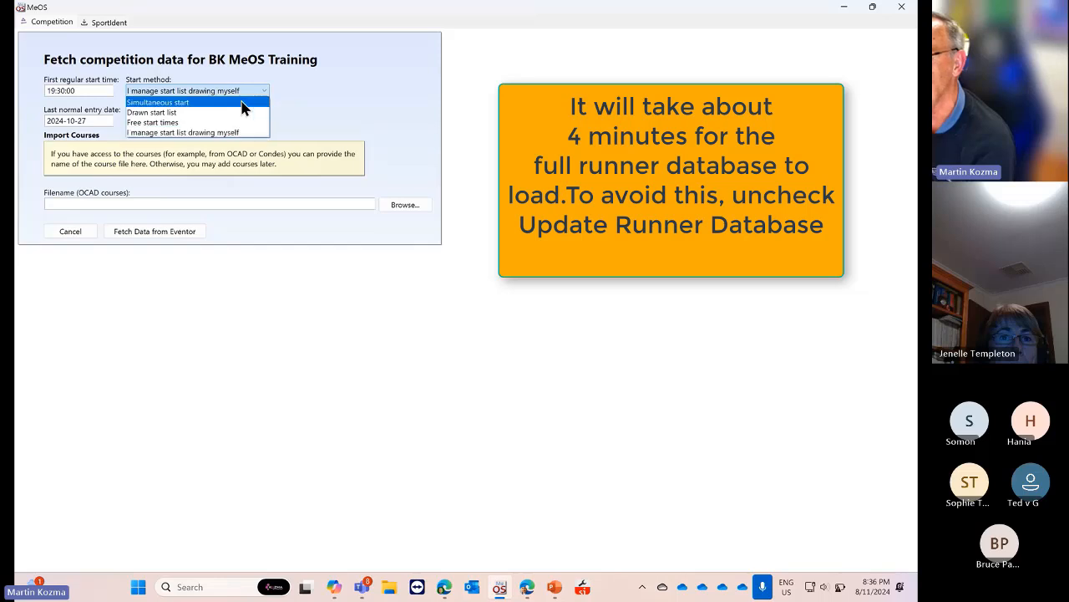
left_click(87, 90)
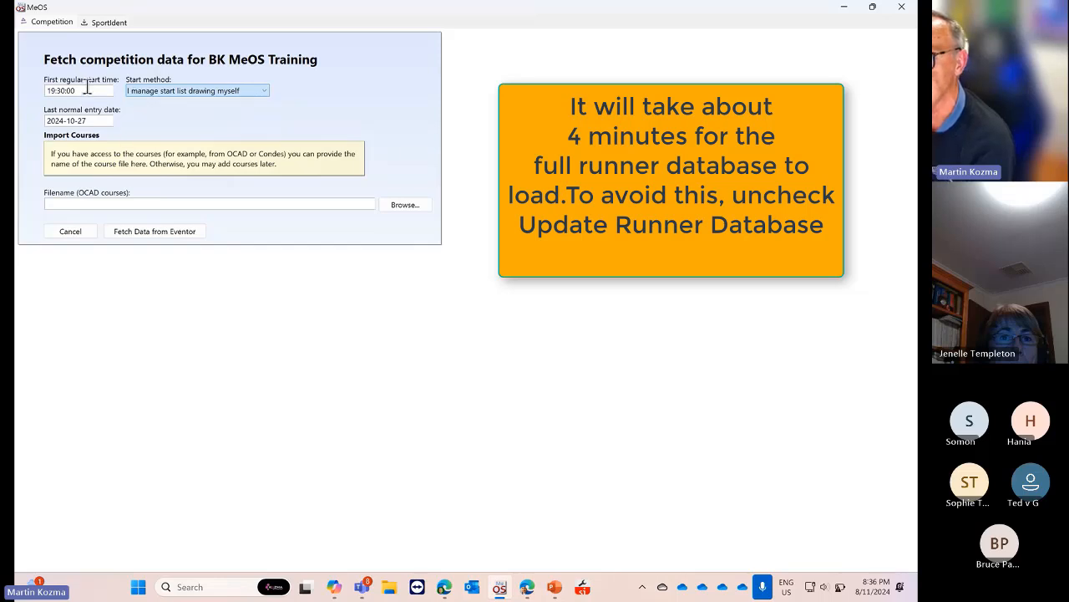
left_click(86, 90)
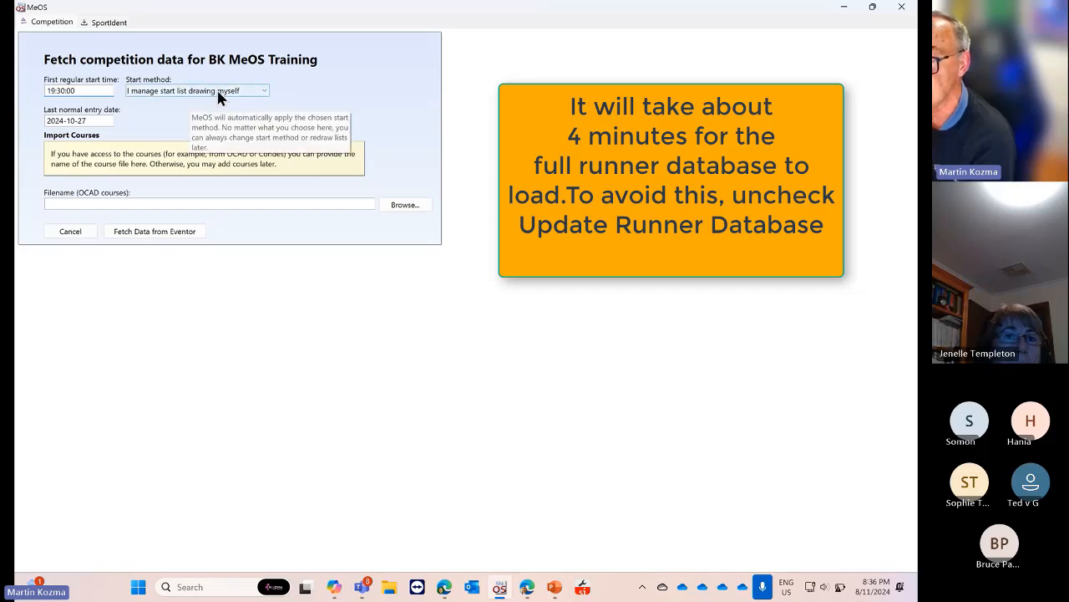
left_click(262, 94)
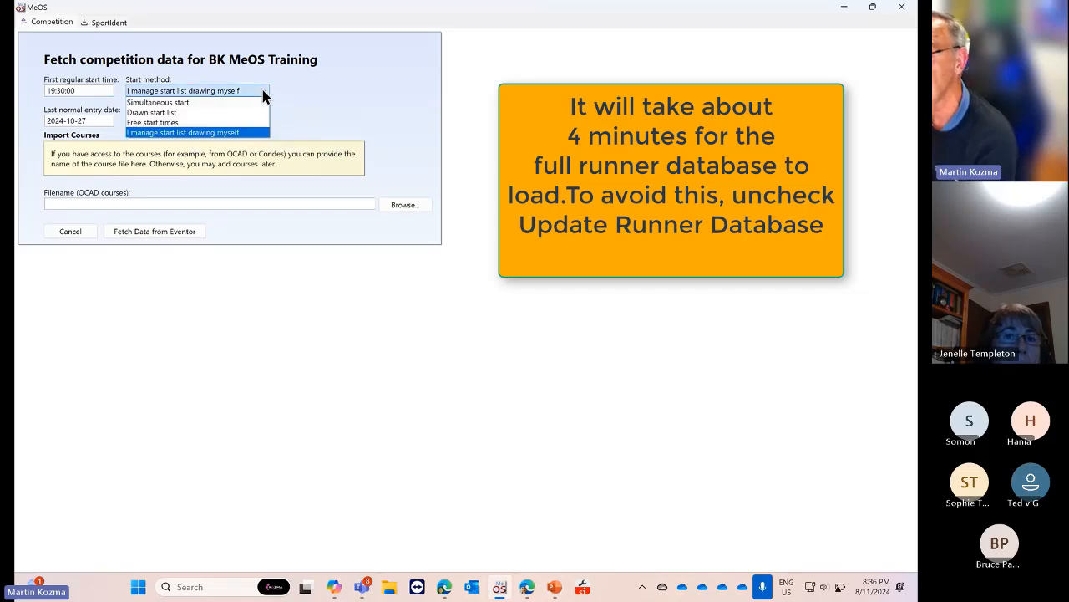
left_click(262, 96)
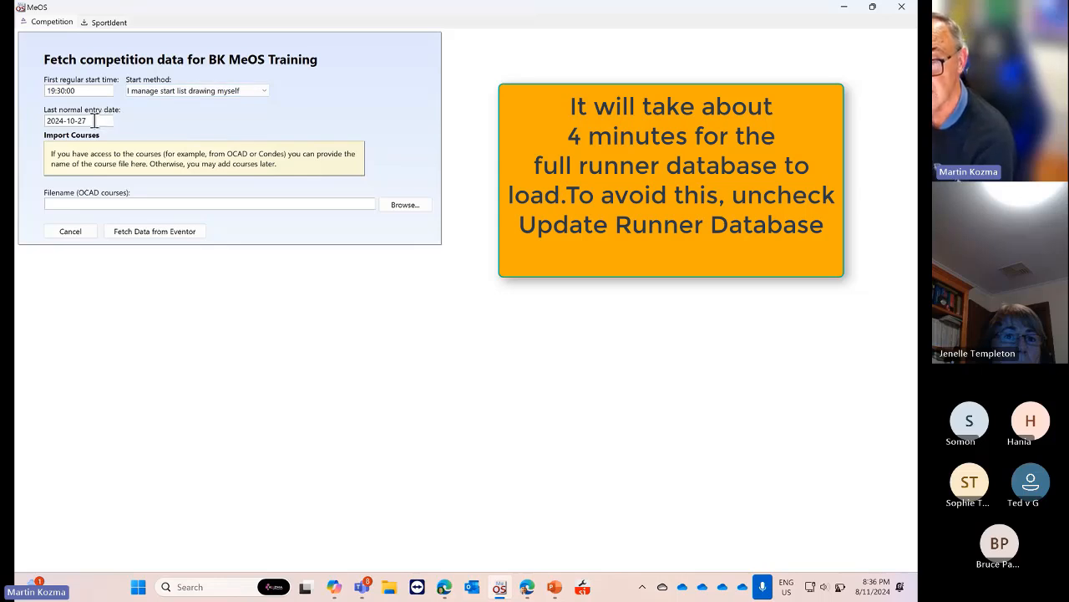
left_click(94, 120)
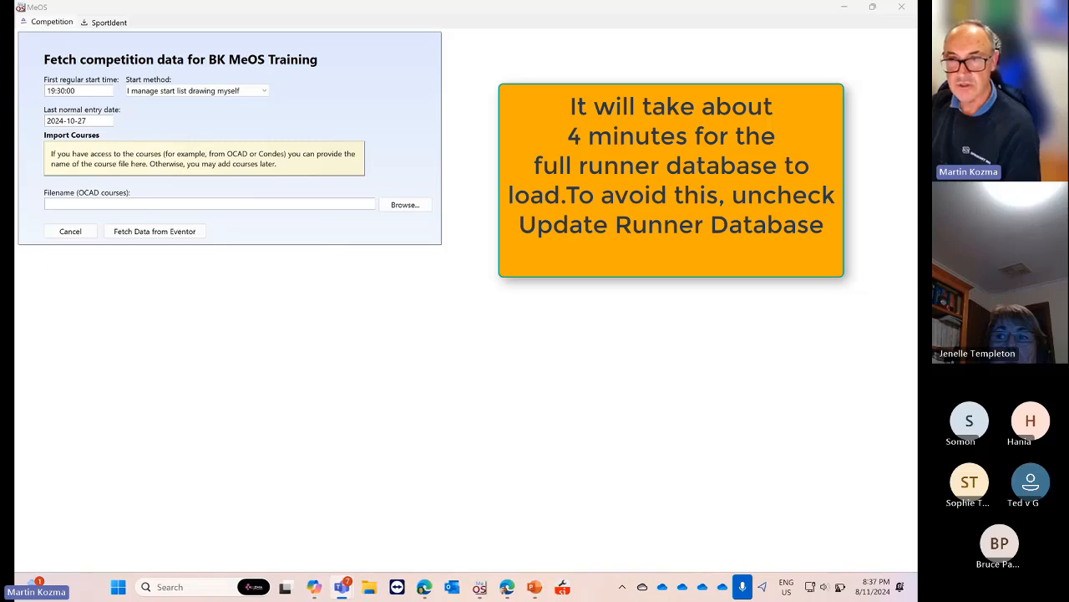
left_click(157, 231)
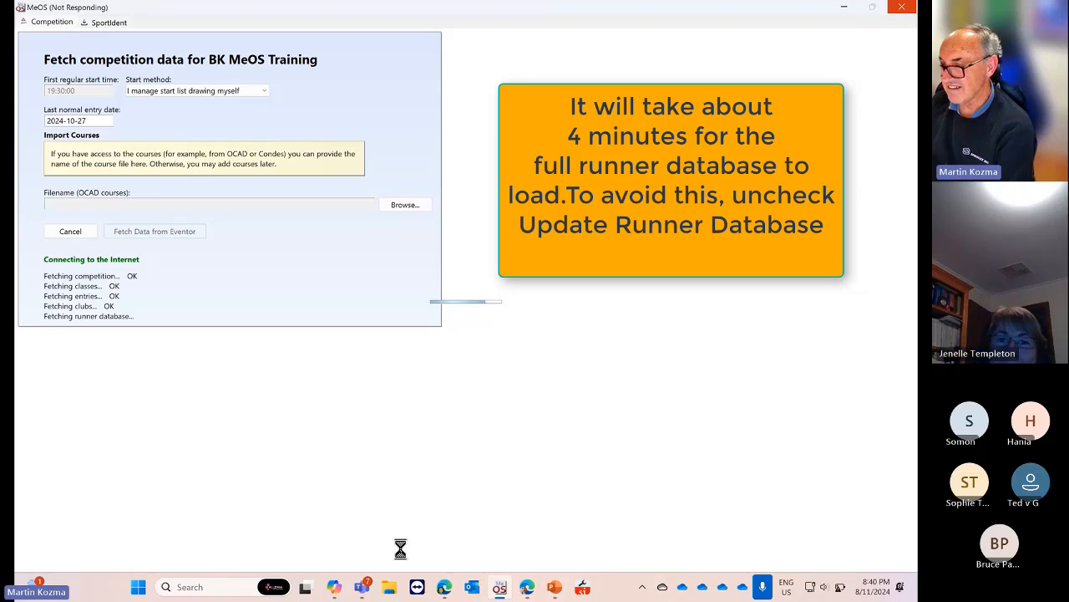
Wait while MeOS downloads the runner database from Eventor
mouse_move(502, 585)
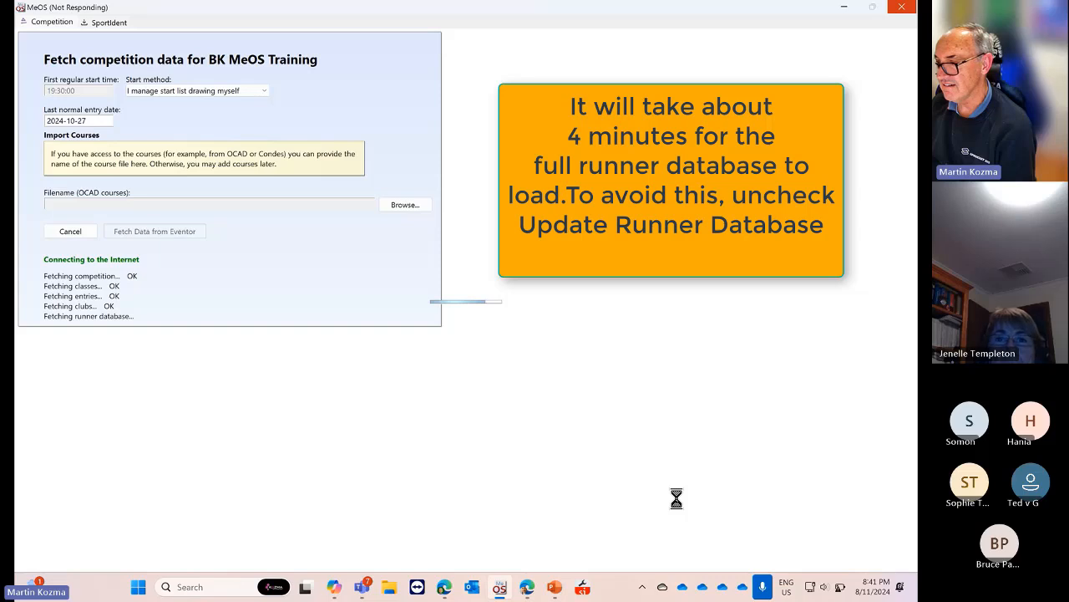
Glance at the Eventor entry list for BK MeOS Training, then return to the MeOS import
left_click(447, 592)
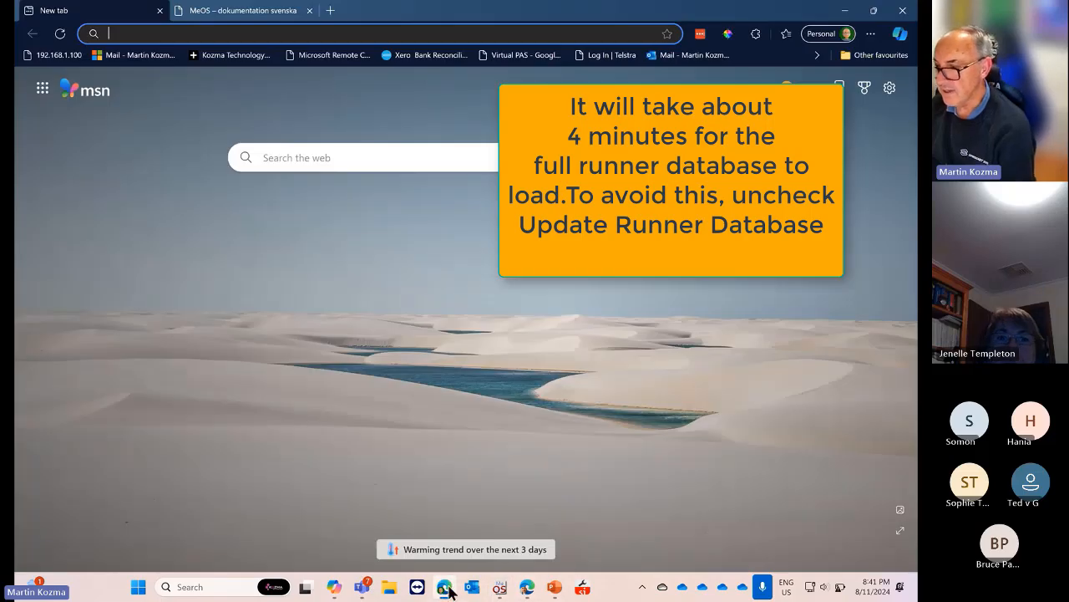
left_click(527, 586)
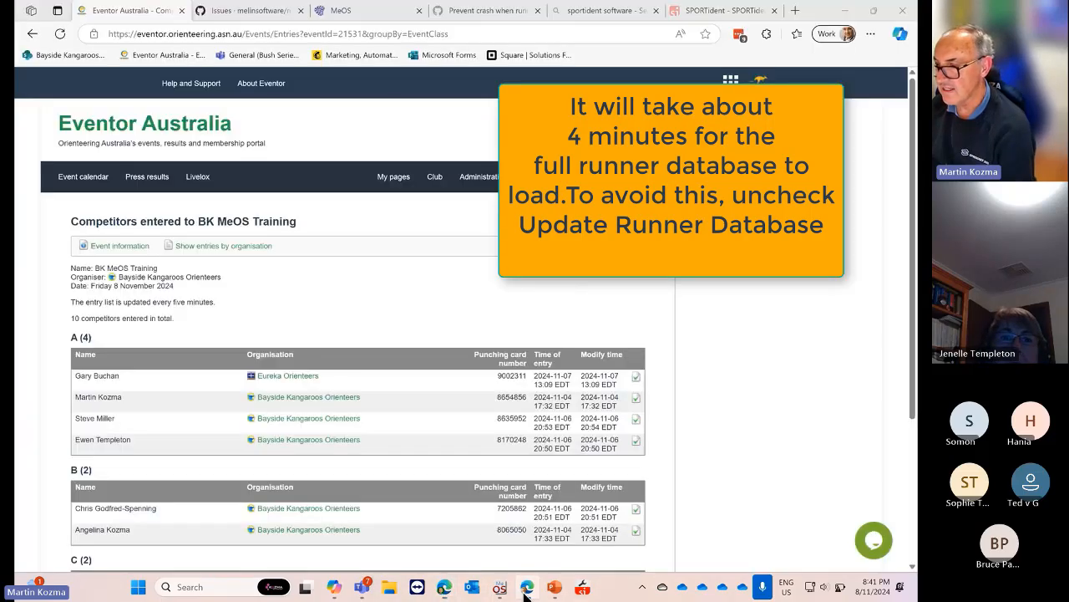
scroll(486, 392, "down", 5)
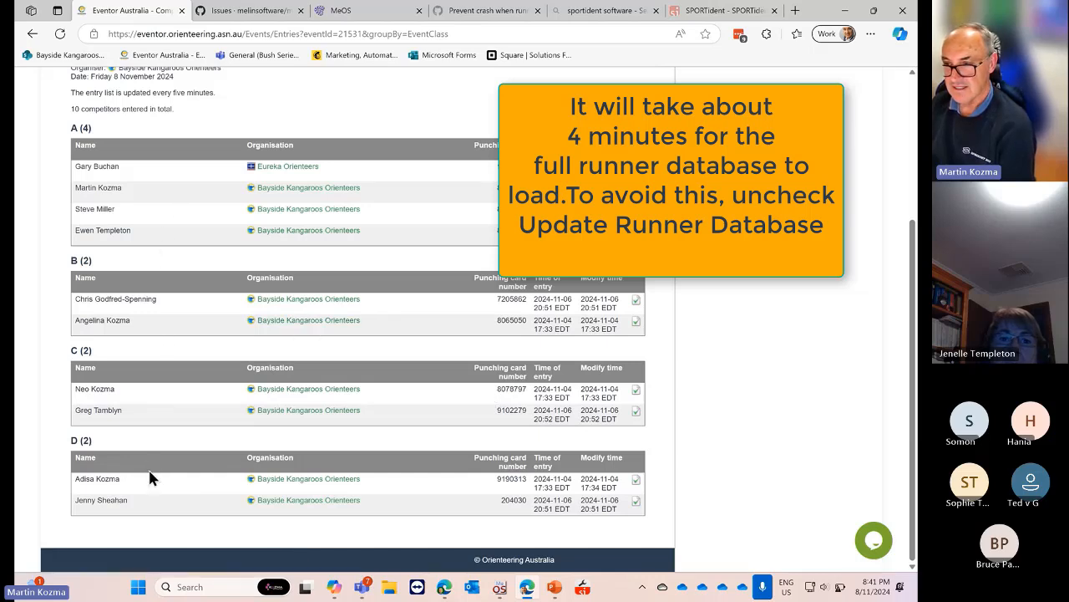
left_click(498, 590)
Scroll the import log to confirm it finished, with 147 duplicate runners ignored
scroll(495, 412, "up", 2)
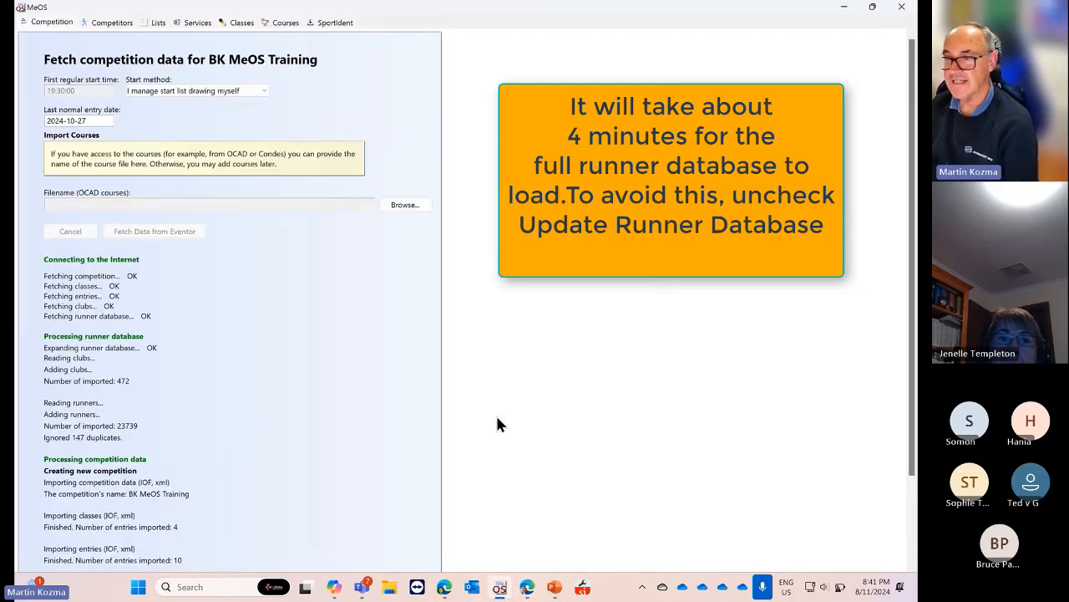
scroll(496, 413, "down", 2)
scroll(495, 412, "up", 1)
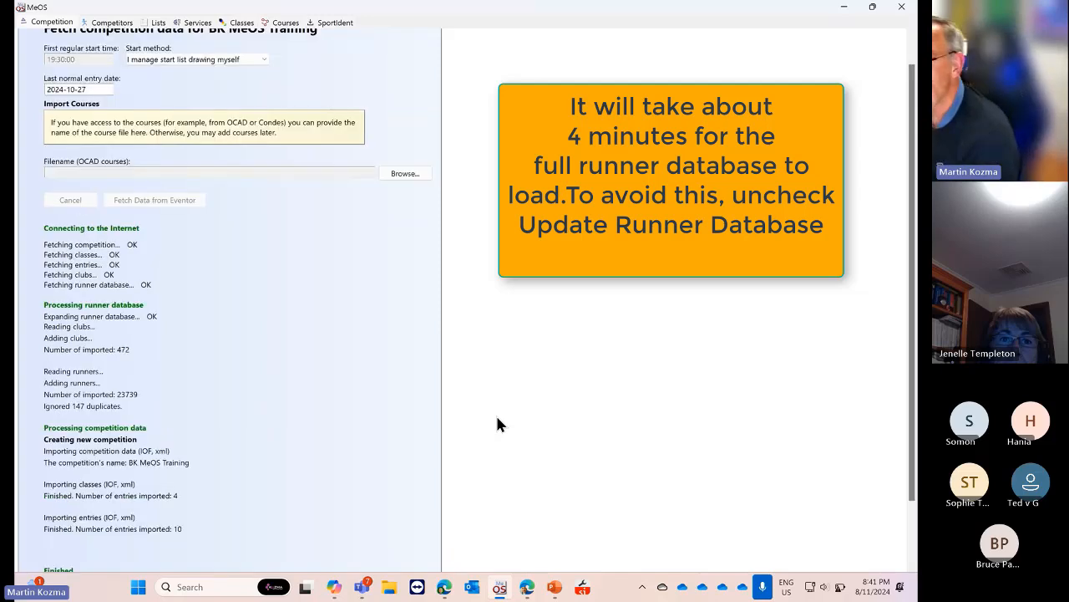
scroll(495, 424, "up", 1)
scroll(334, 341, "down", 1)
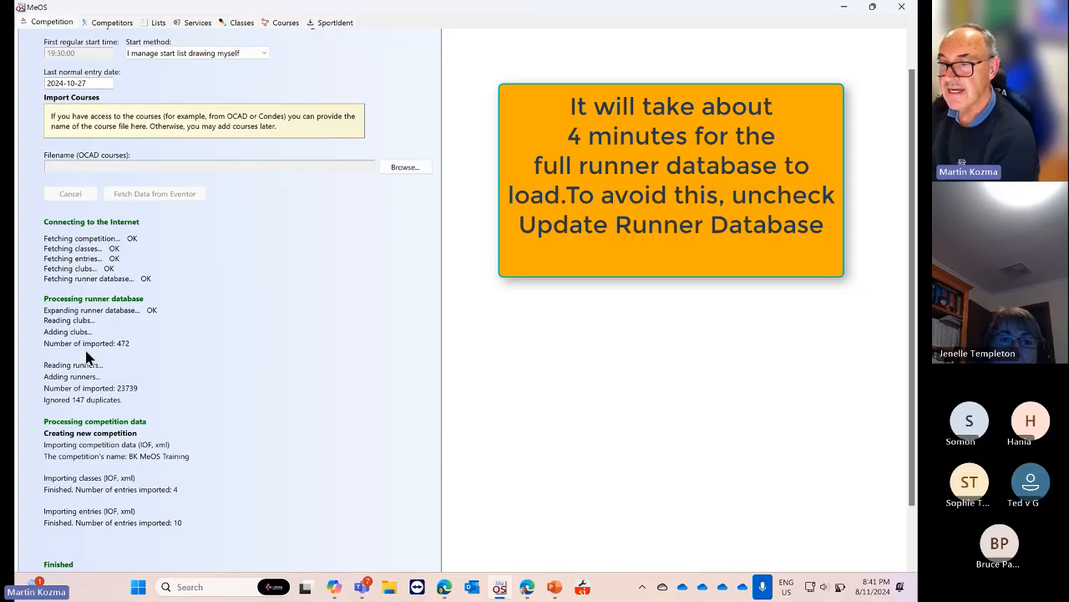
scroll(143, 357, "down", 1)
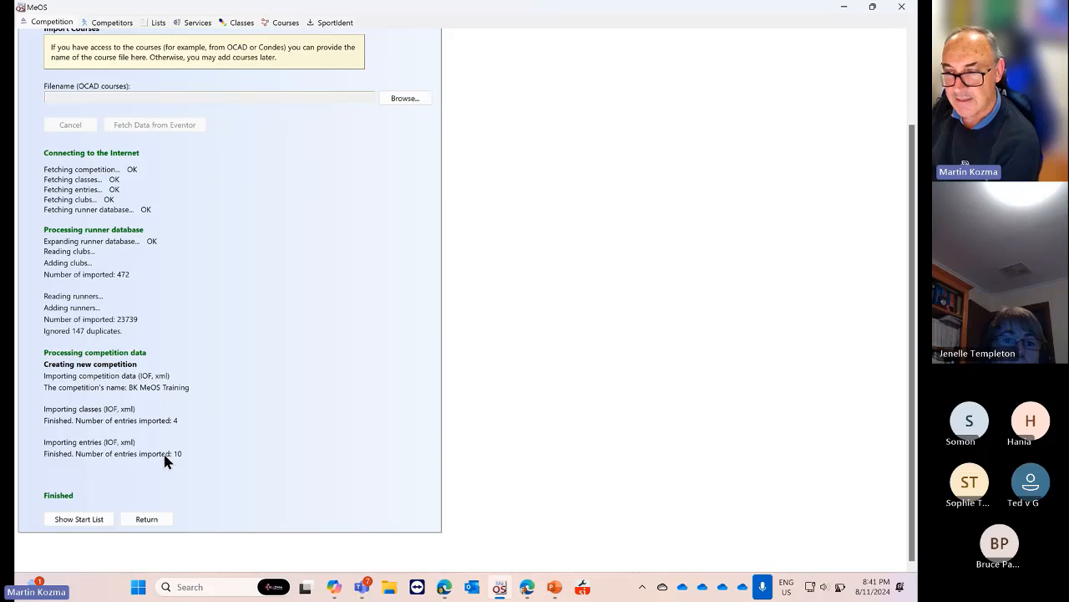
Check the start list and several competitors' clubs, classes and cards, then view classes A–D
left_click(90, 518)
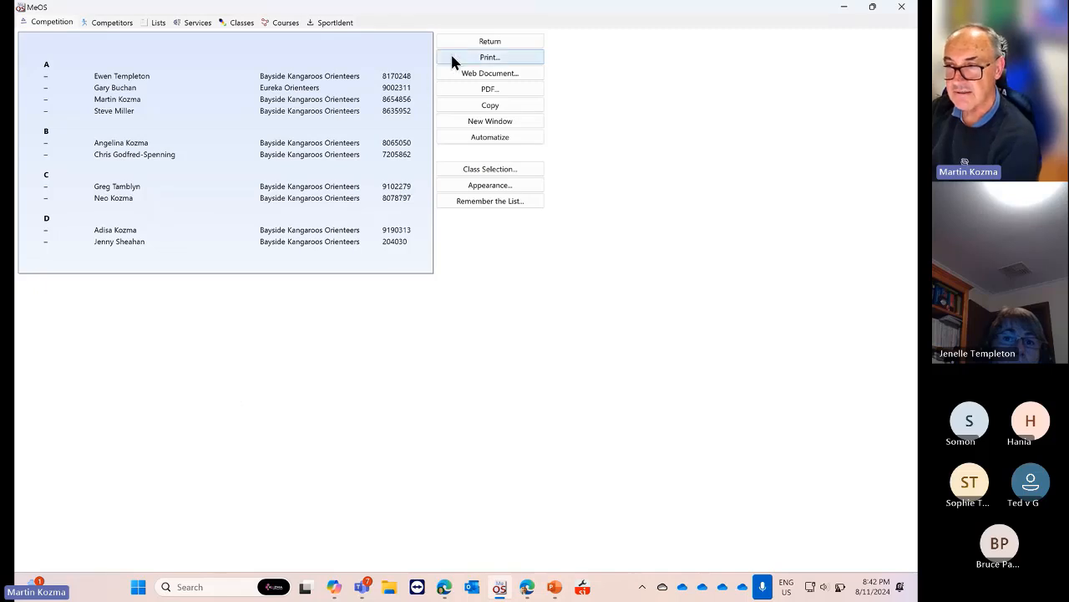
left_click(474, 44)
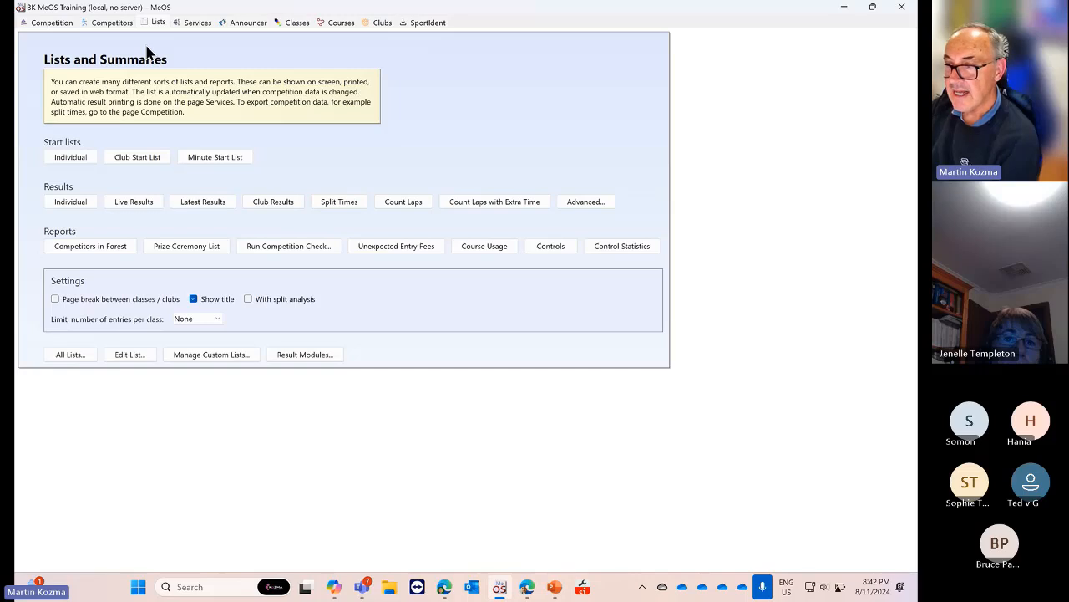
left_click(107, 25)
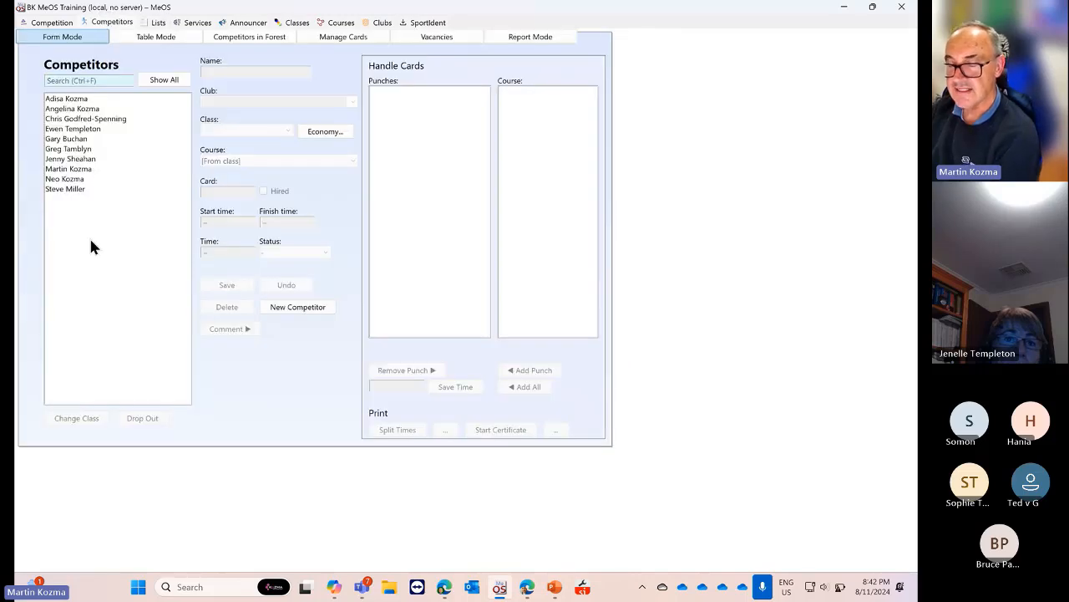
left_click(84, 99)
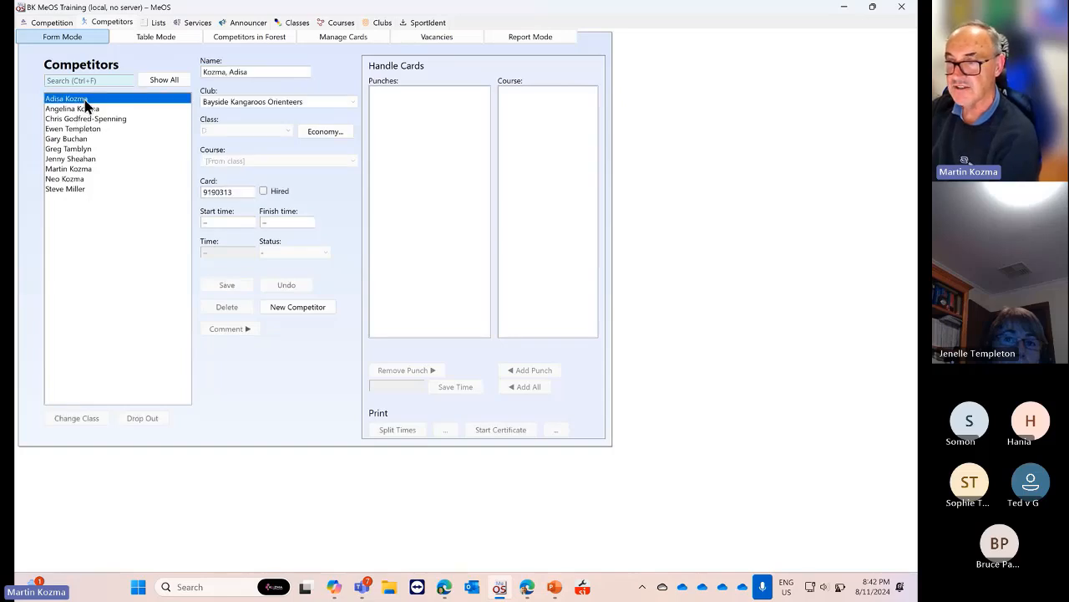
left_click(85, 111)
left_click(80, 138)
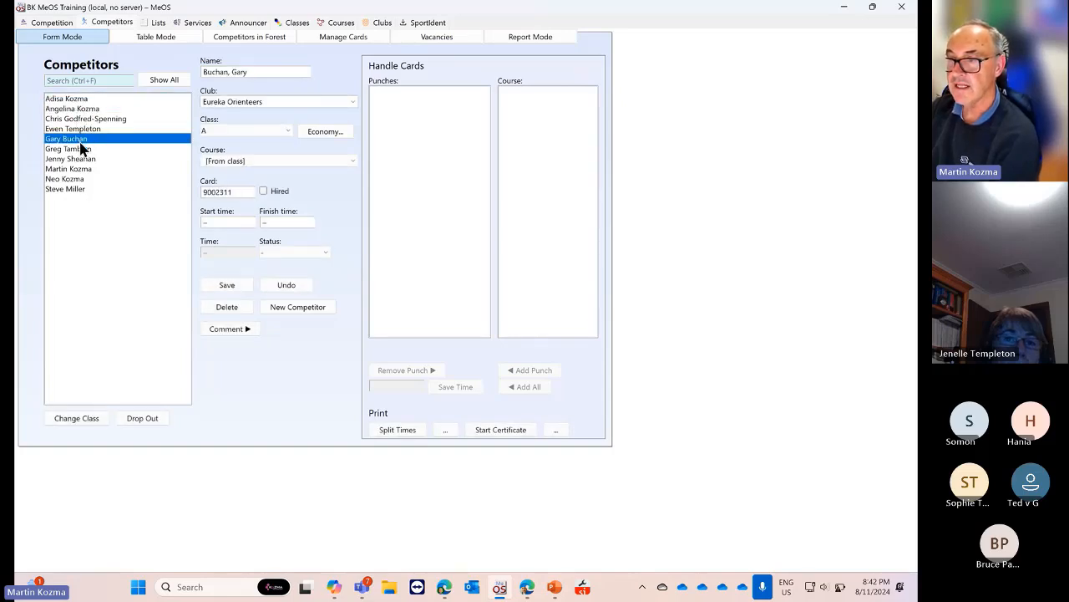
left_click(79, 159)
double_click(228, 192)
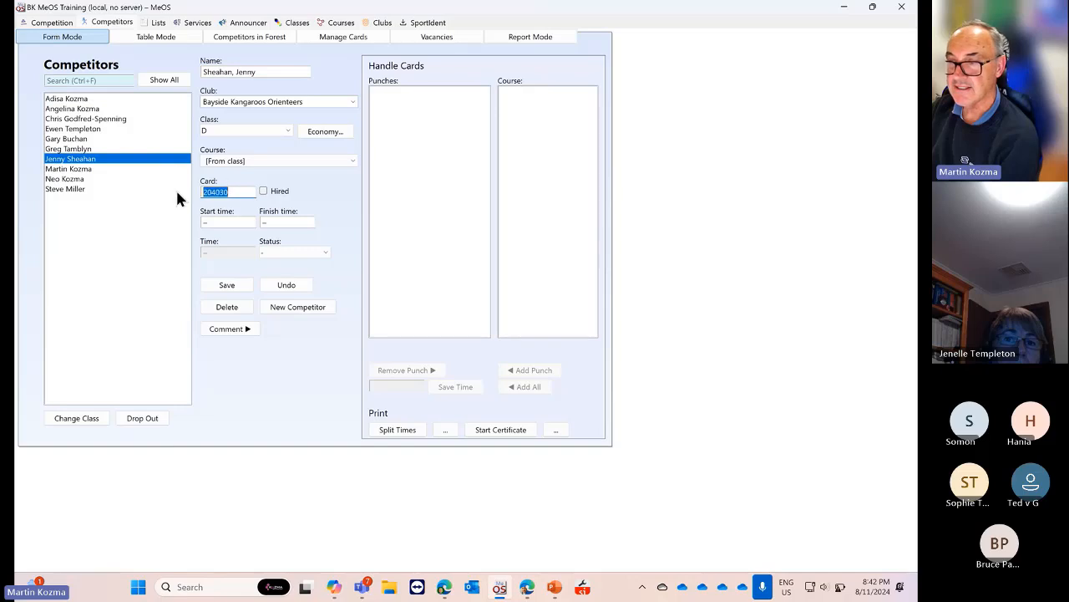
left_click(76, 179)
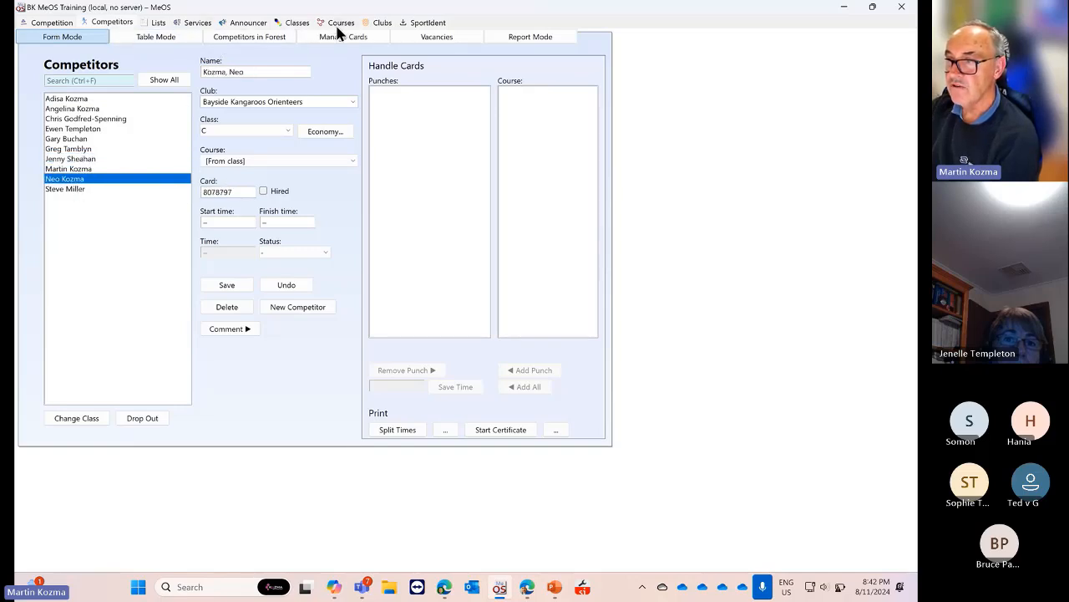
left_click(290, 27)
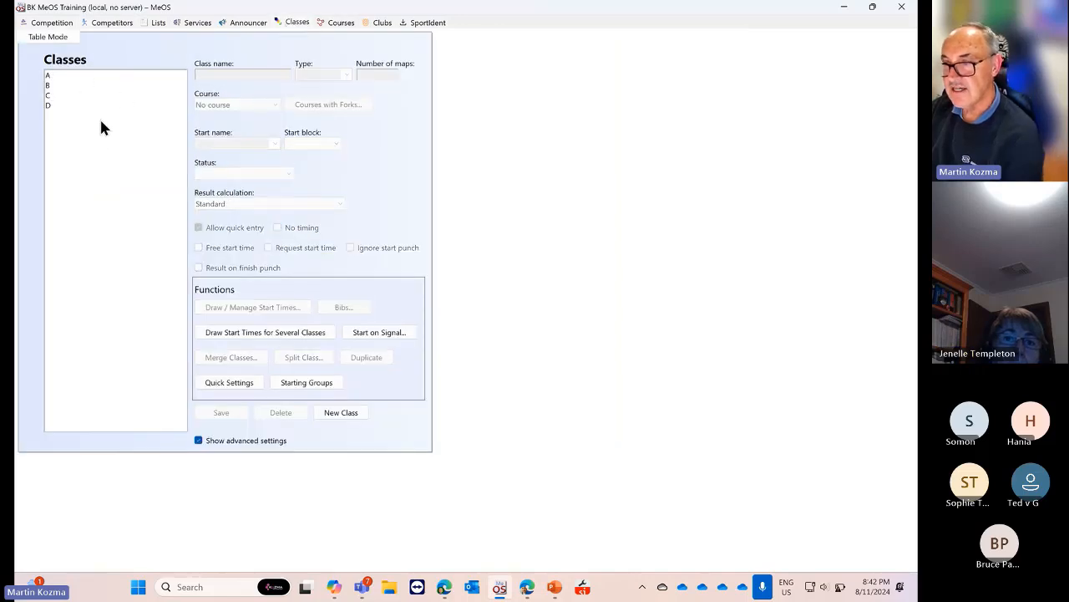
left_click(154, 24)
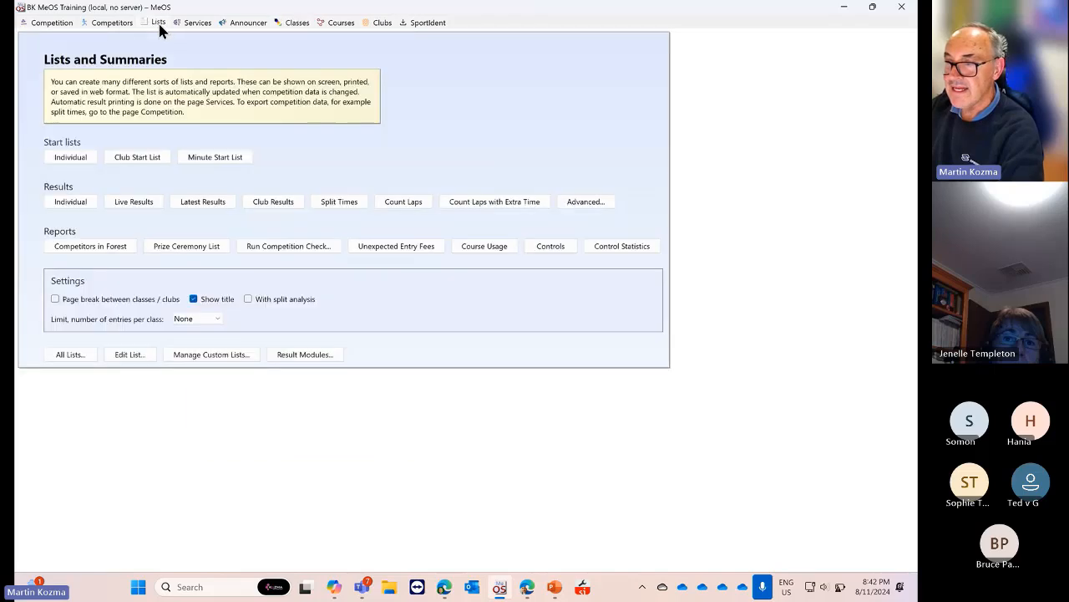
left_click(294, 26)
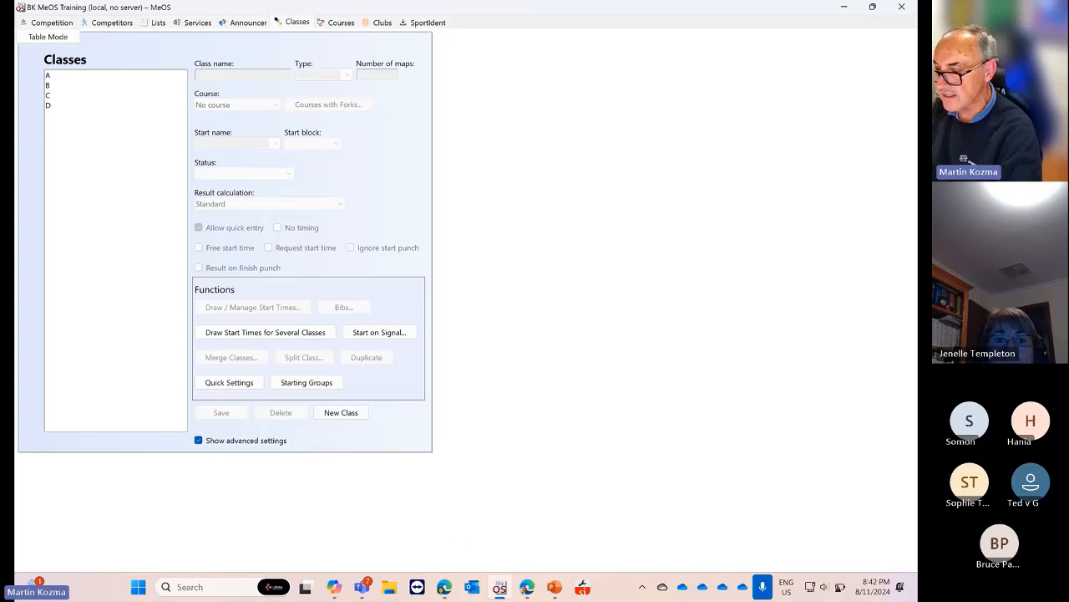
Launch Condes 10 from the Start search and decline the automatic update
left_click(239, 588)
type("c")
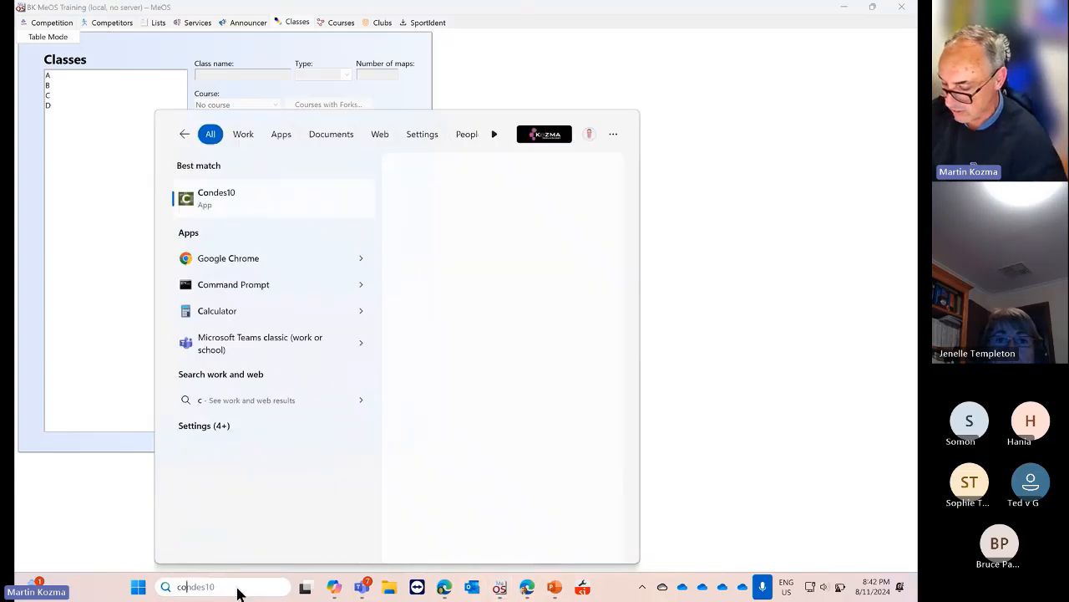
type("on")
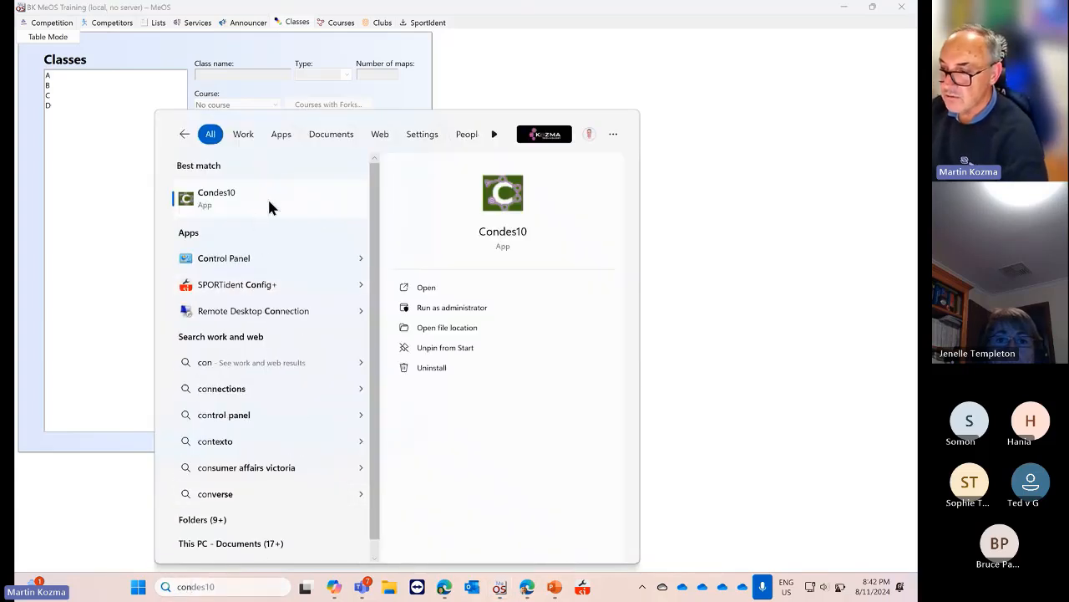
left_click(269, 207)
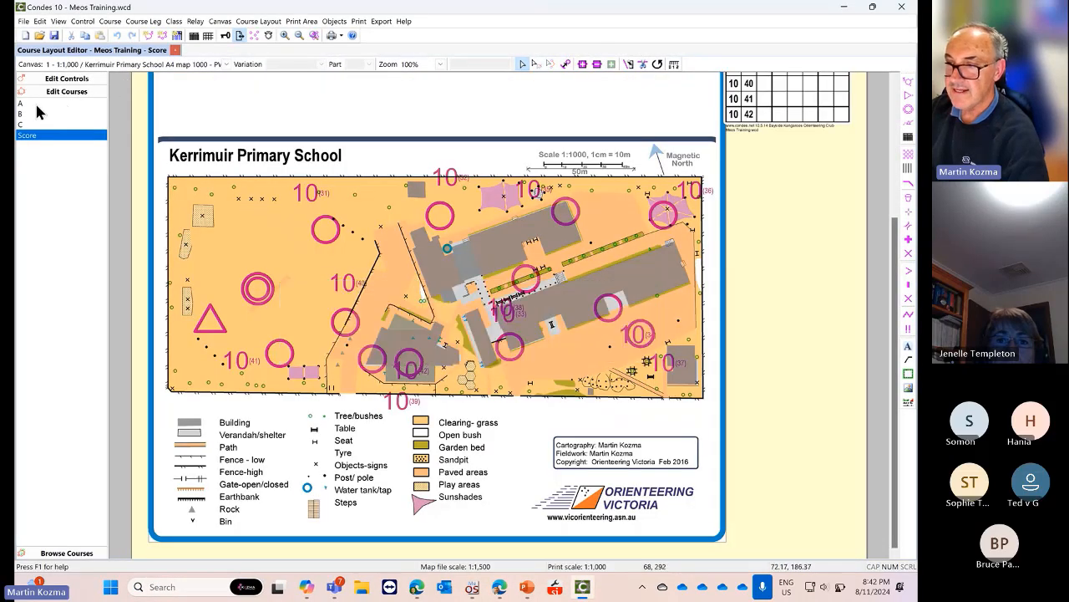
left_click(559, 302)
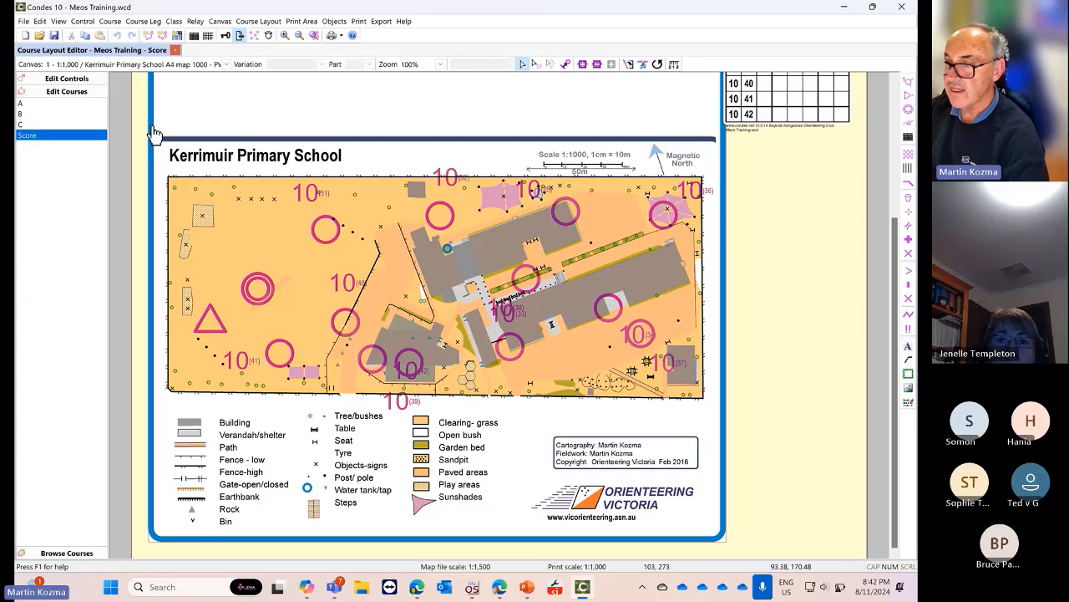
Show courses A, B, C and Score on the map, then minimize Condes
left_click(56, 106)
left_click(48, 115)
left_click(43, 125)
left_click(42, 136)
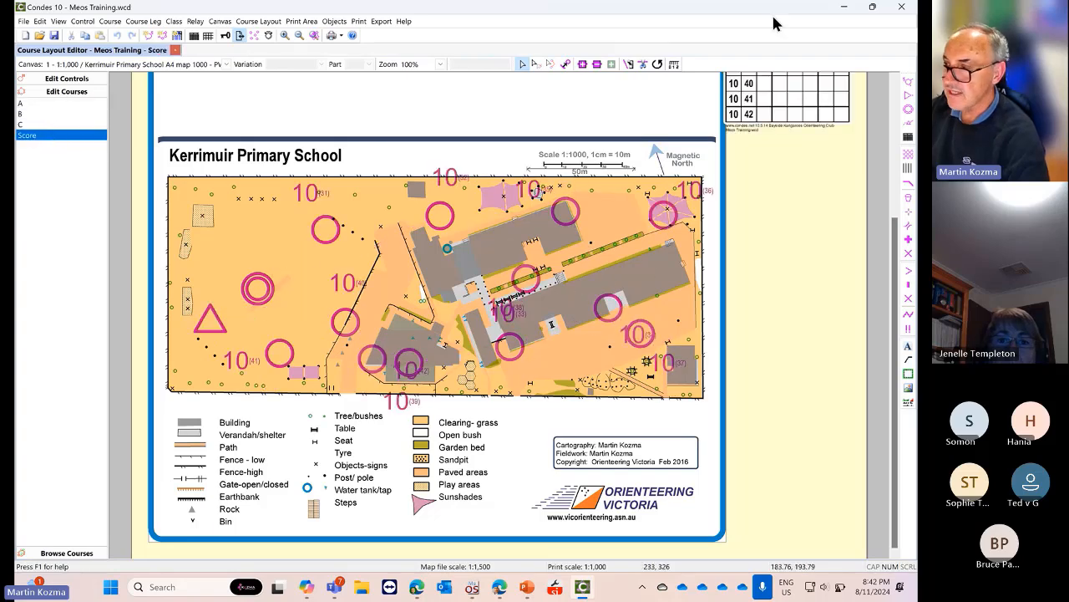
left_click(842, 8)
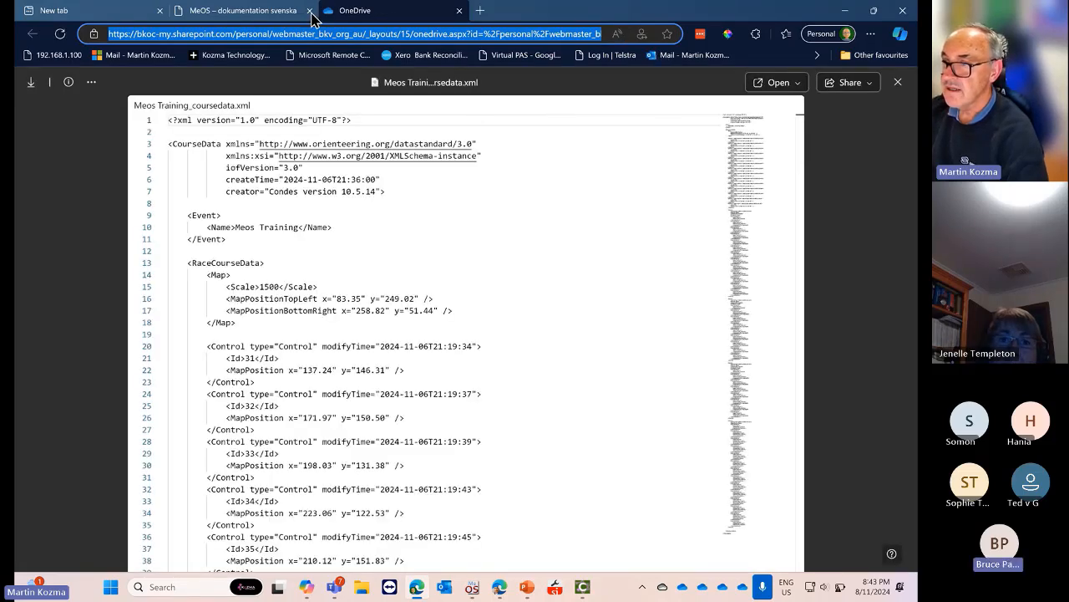
Restore Edge, close the MeOS – dokumentation svenska tab and minimize the browser
double_click(747, 16)
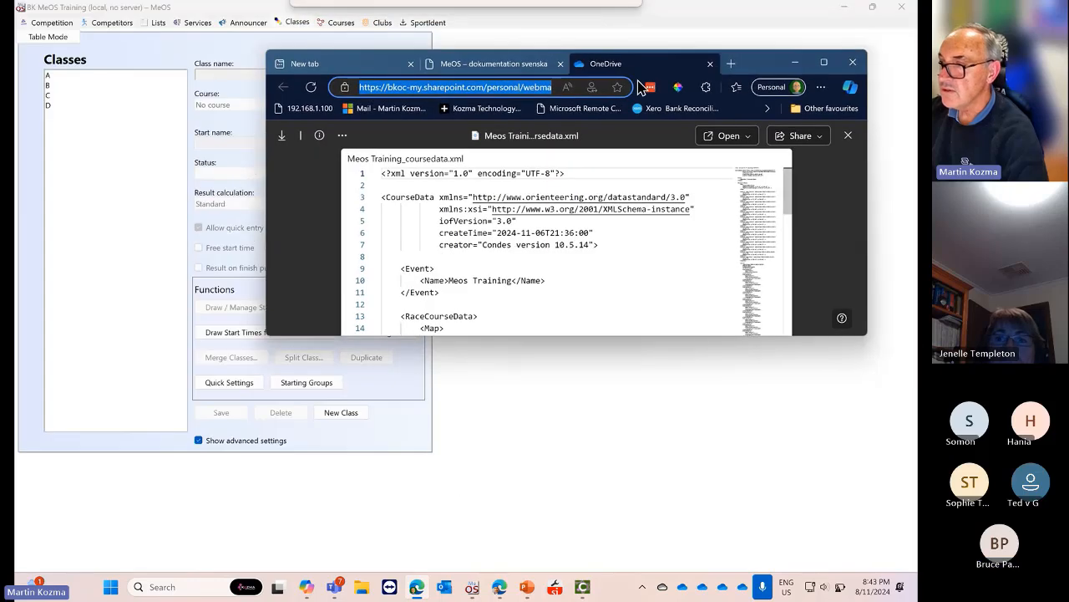
left_click(559, 63)
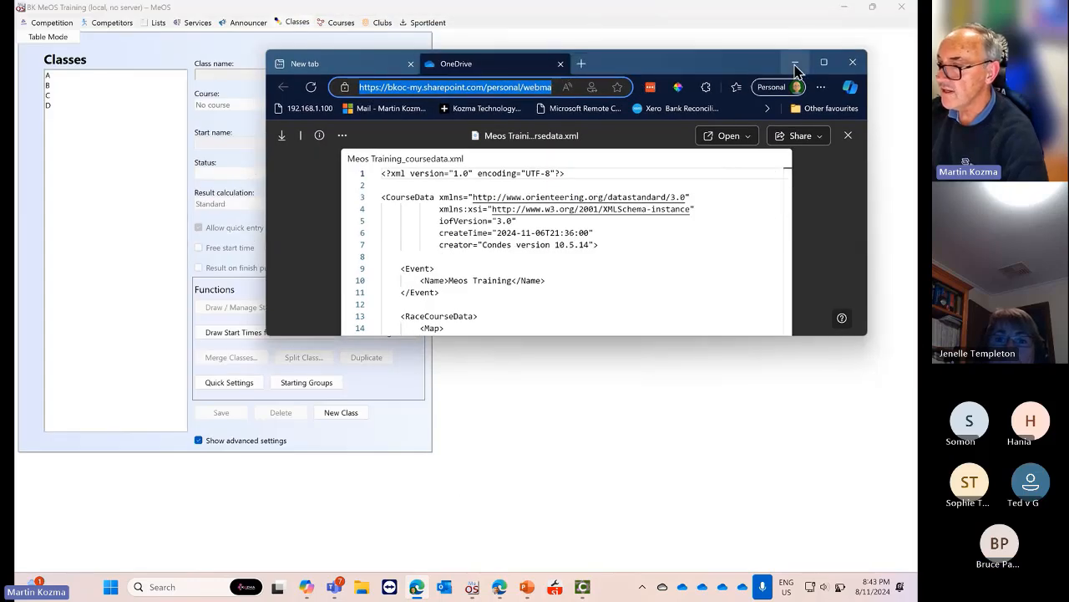
left_click(795, 62)
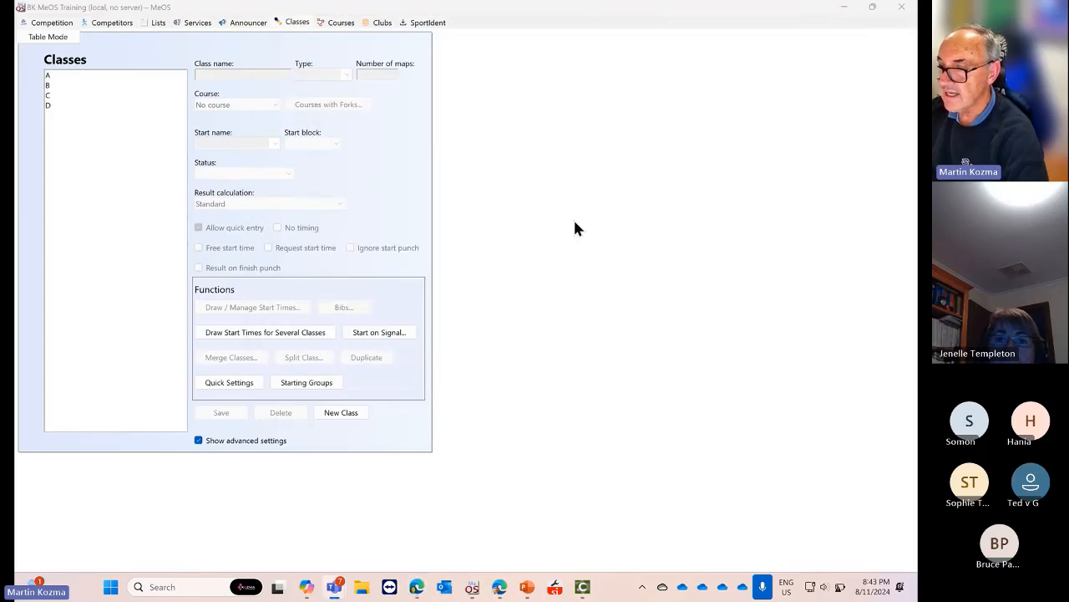
Import courses from Meos Training_coursedata.xml on the Courses page and dismiss the results
left_click(338, 25)
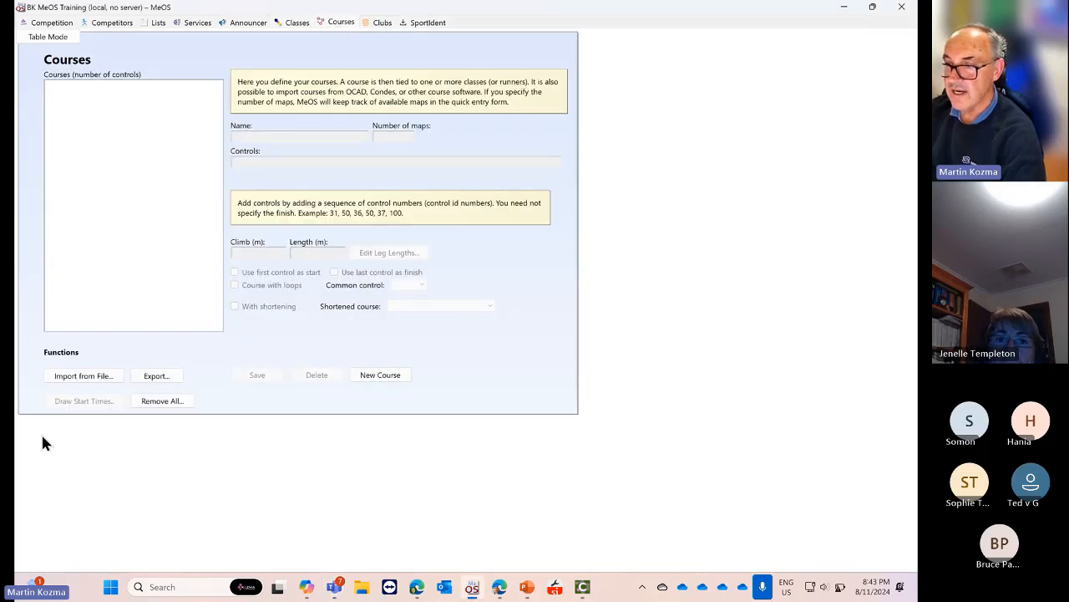
left_click(86, 376)
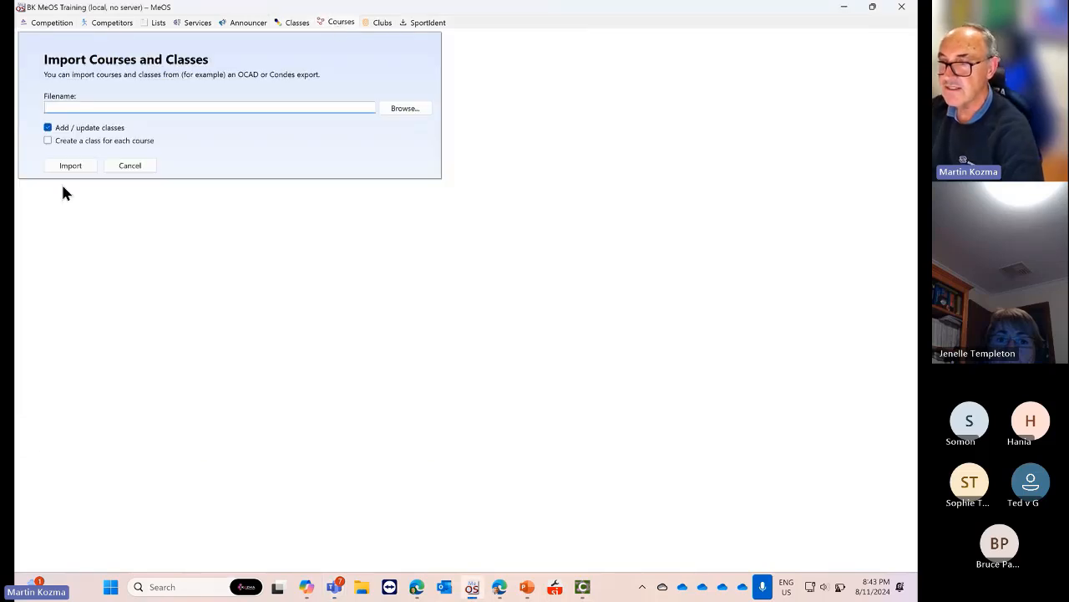
left_click(406, 109)
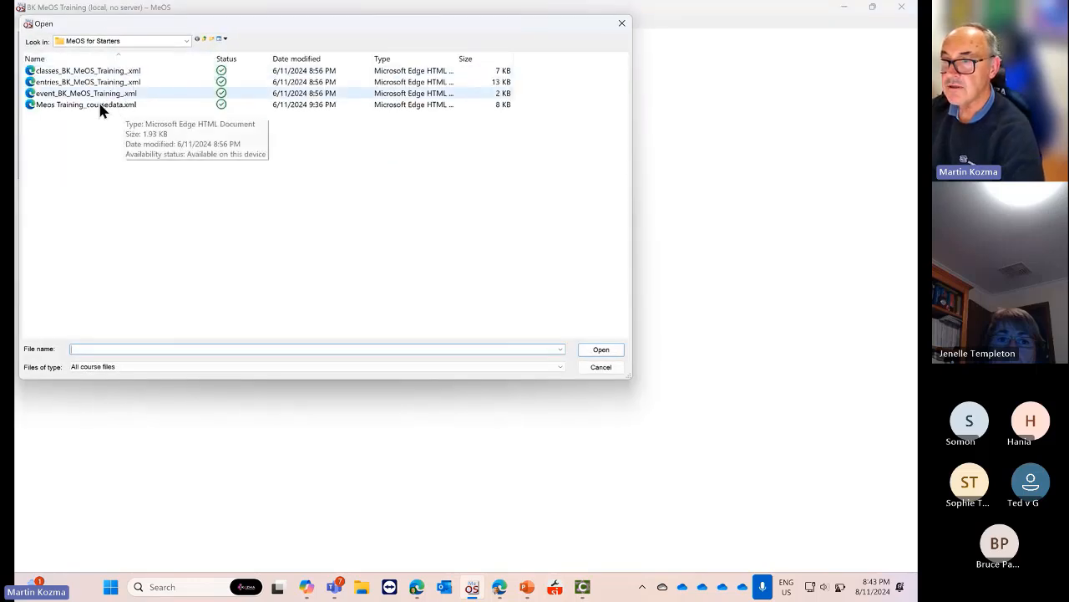
left_click(108, 105)
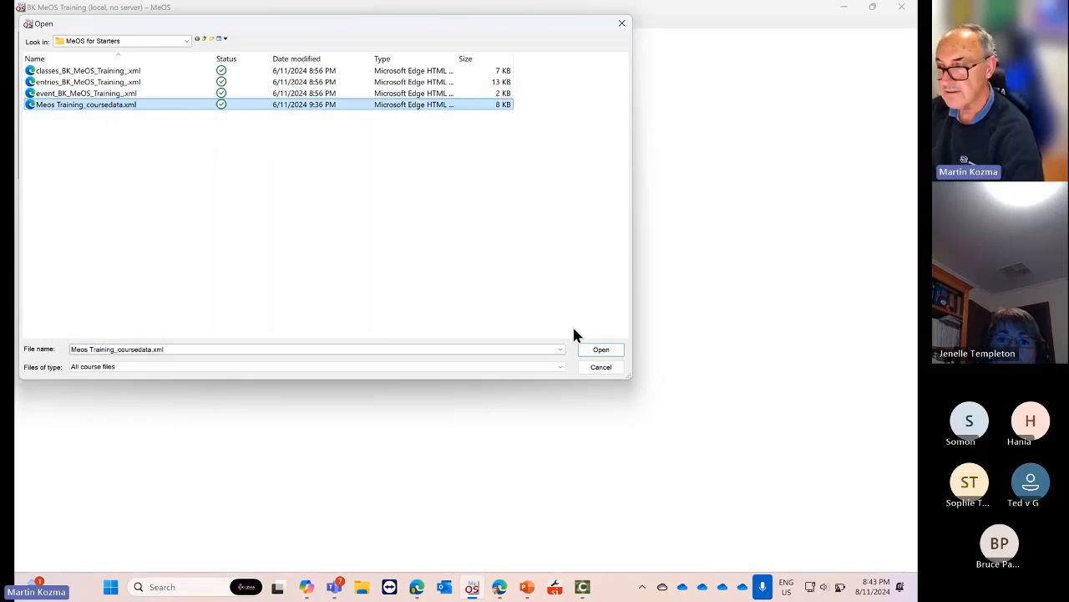
left_click(600, 351)
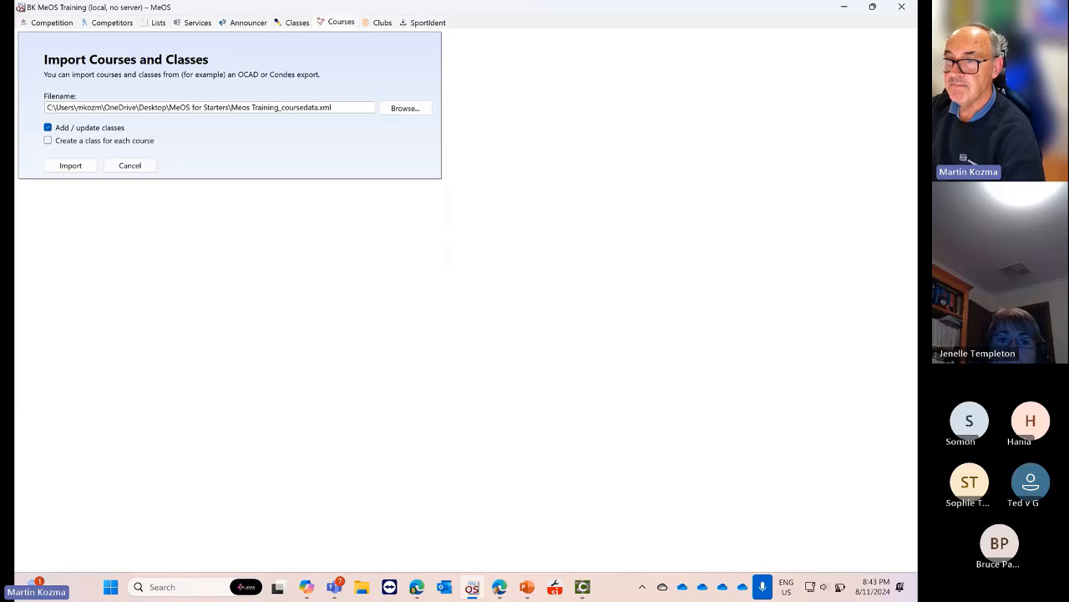
left_click(71, 168)
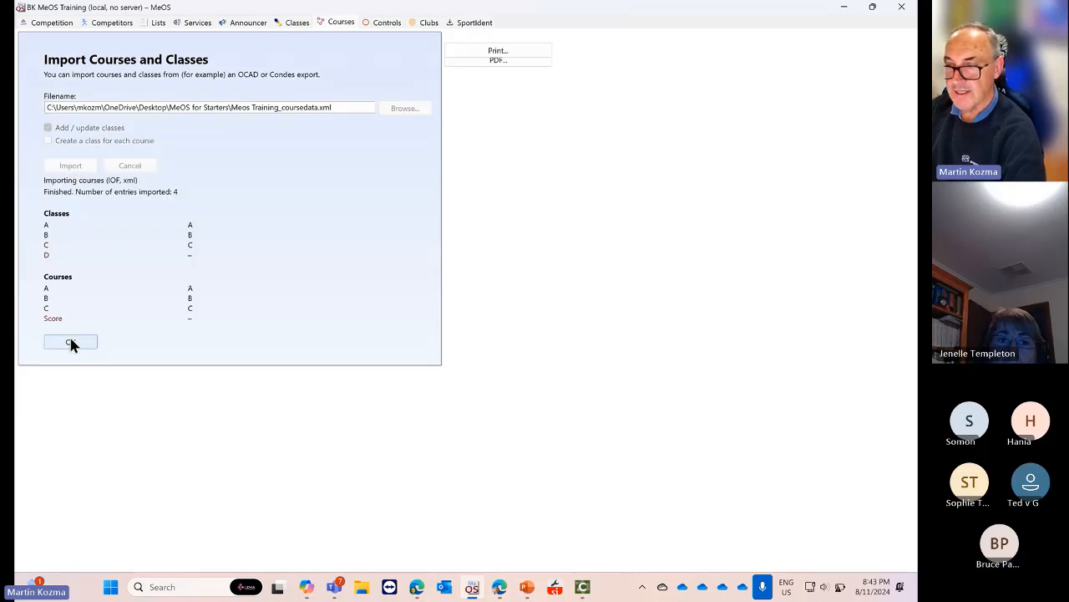
left_click(70, 342)
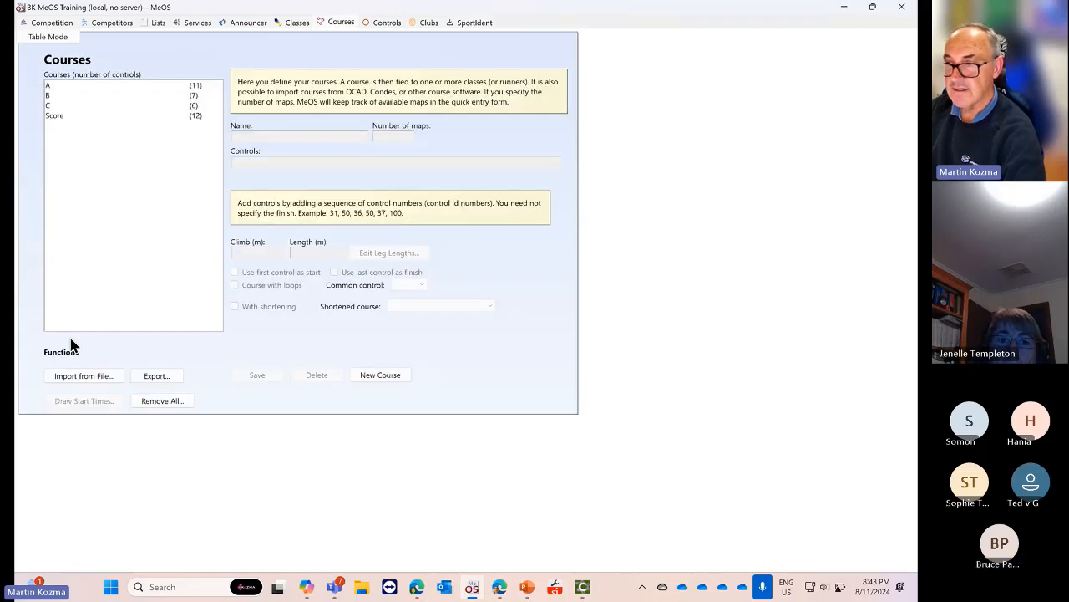
left_click(74, 87)
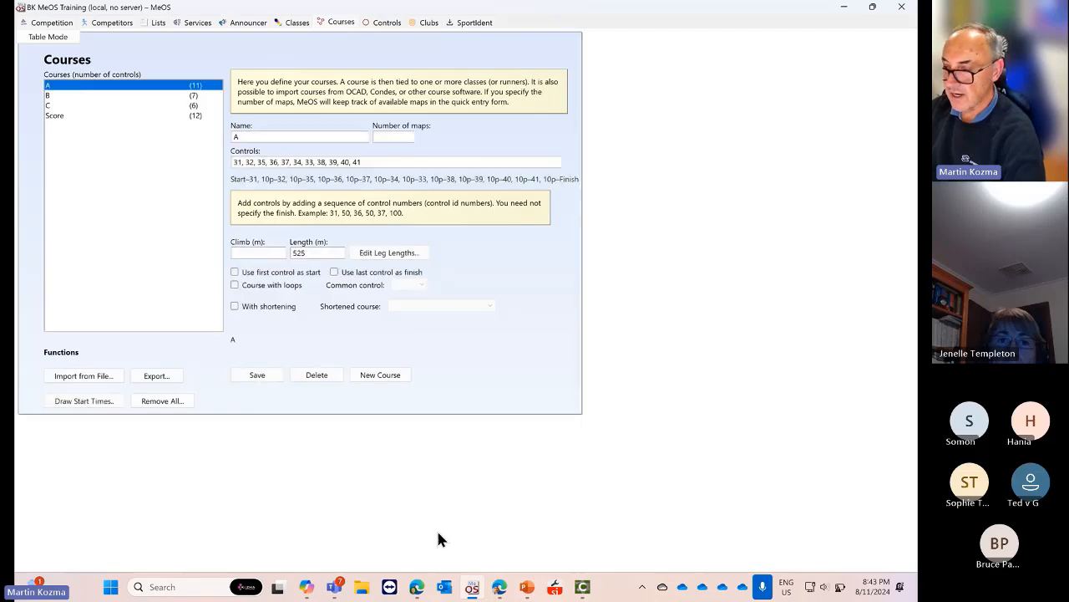
left_click(582, 588)
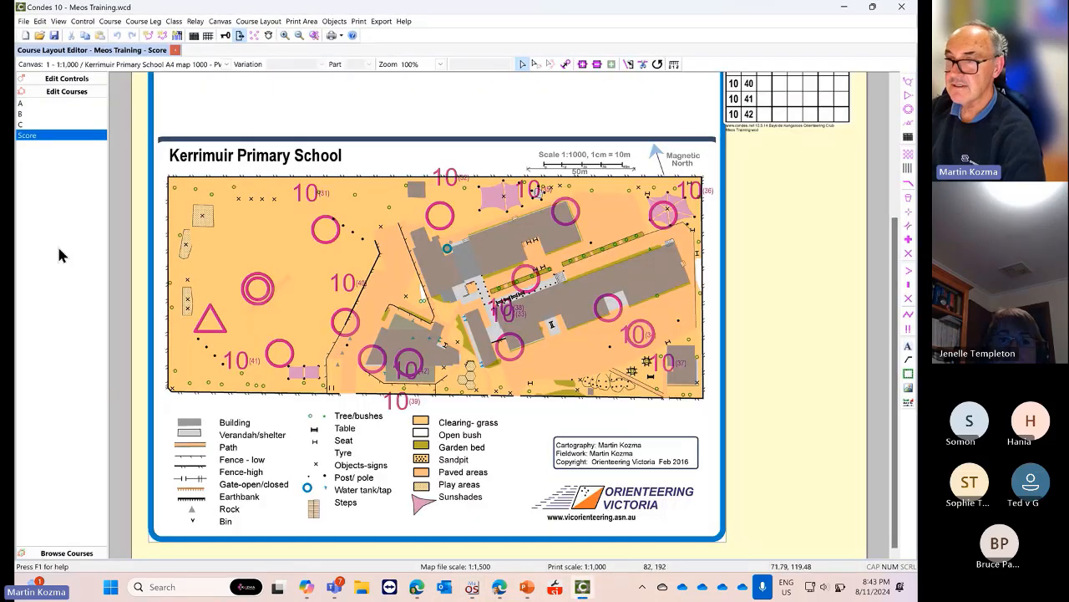
left_click(38, 83)
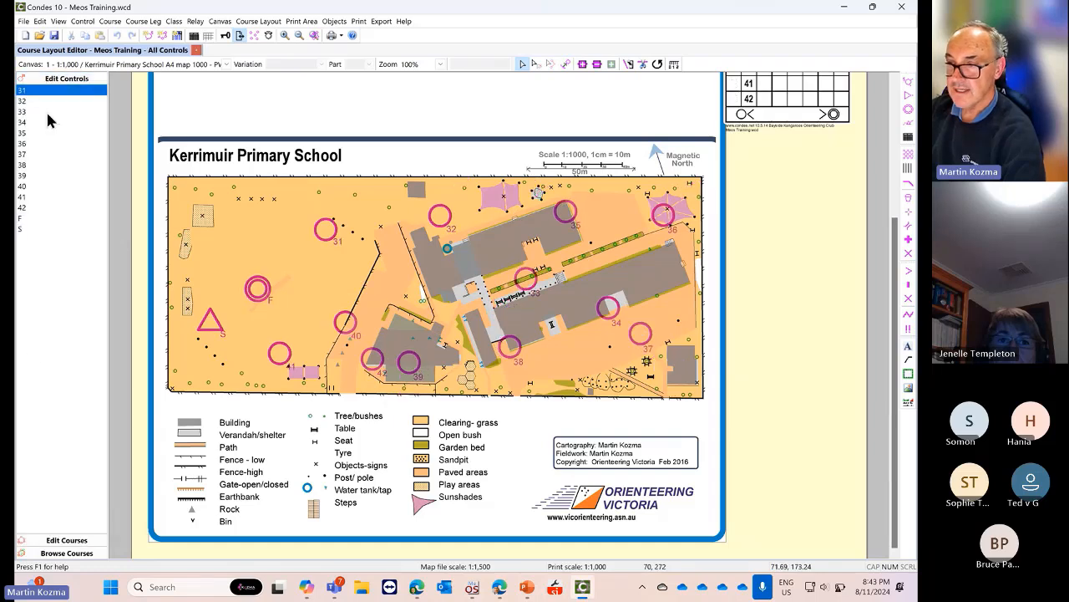
left_click(52, 540)
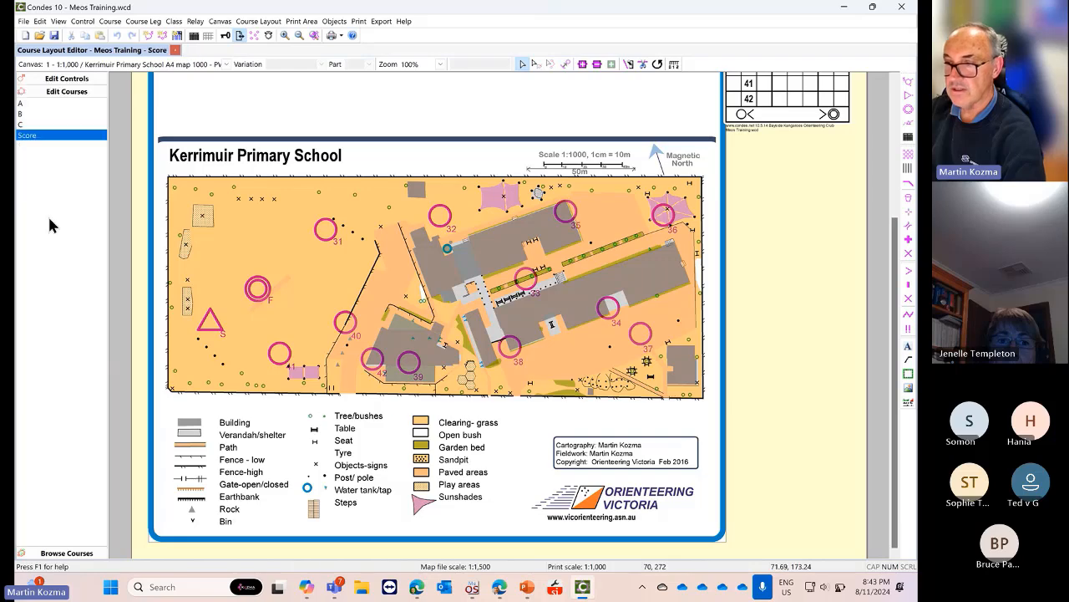
left_click(33, 104)
left_click(31, 115)
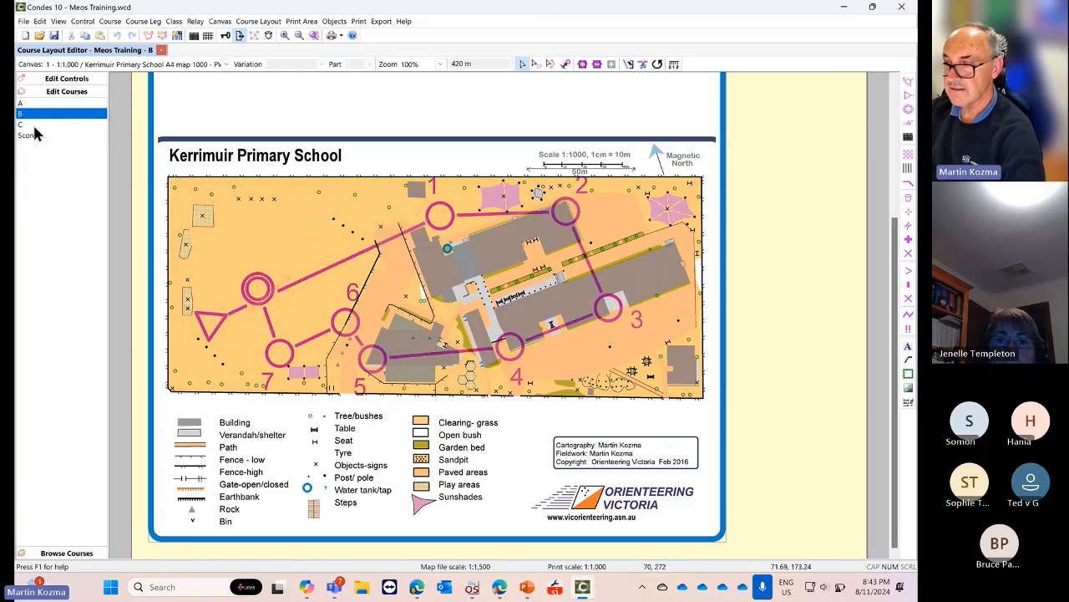
left_click(34, 125)
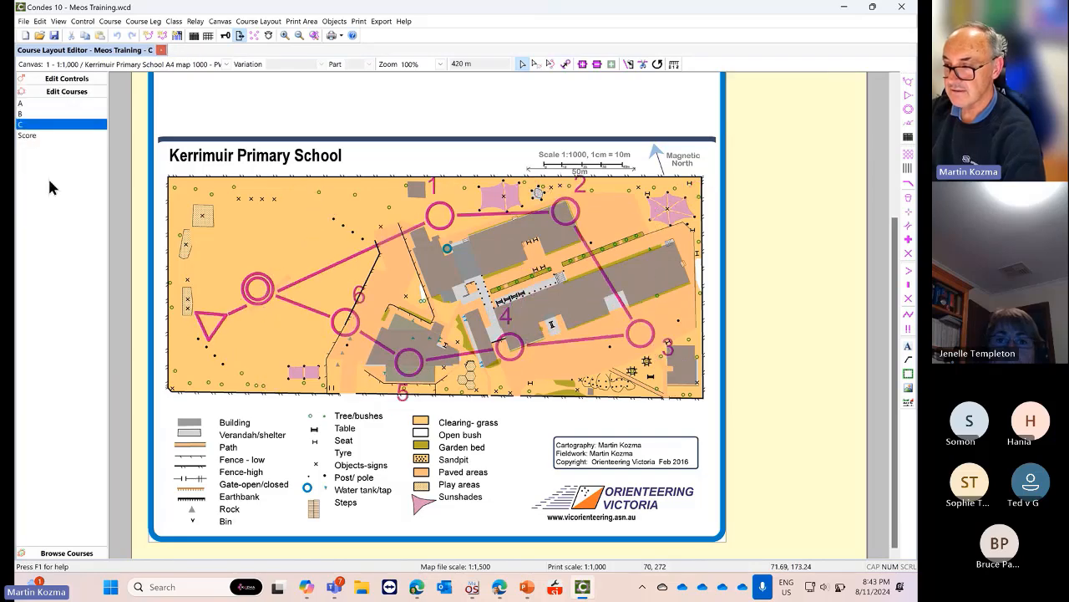
left_click(472, 586)
Check the controls of courses A, B, C and Score, then go to the Competition page
left_click(49, 97)
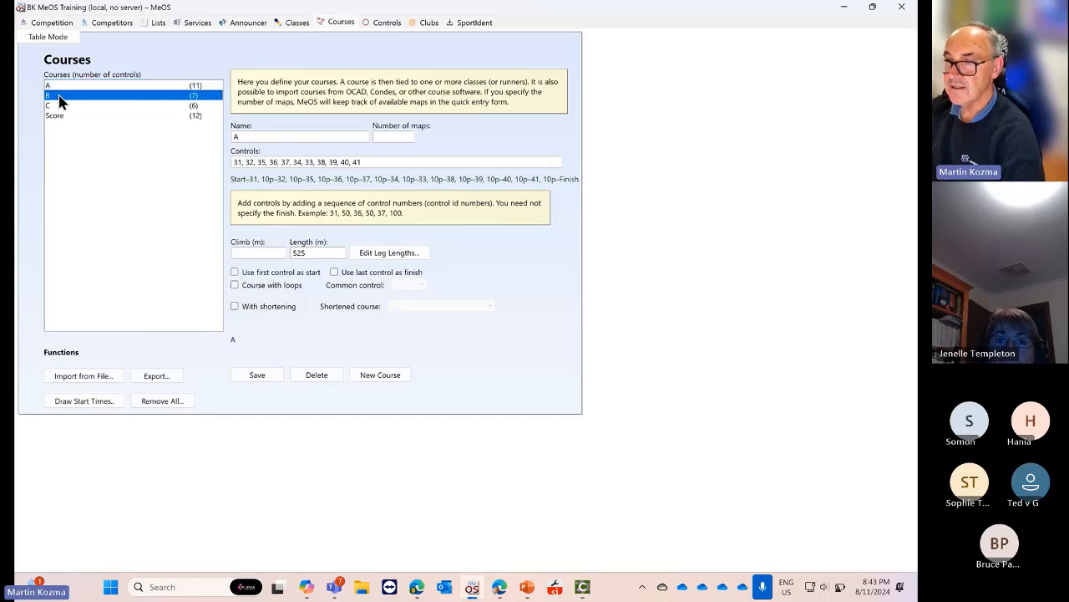
left_click(58, 106)
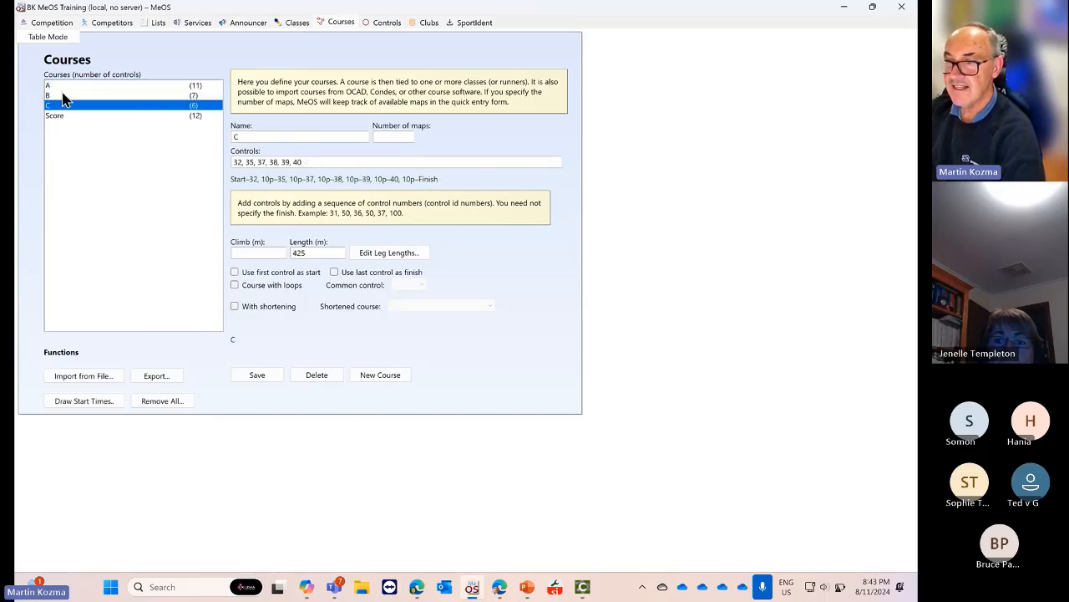
left_click(69, 87)
left_click(63, 95)
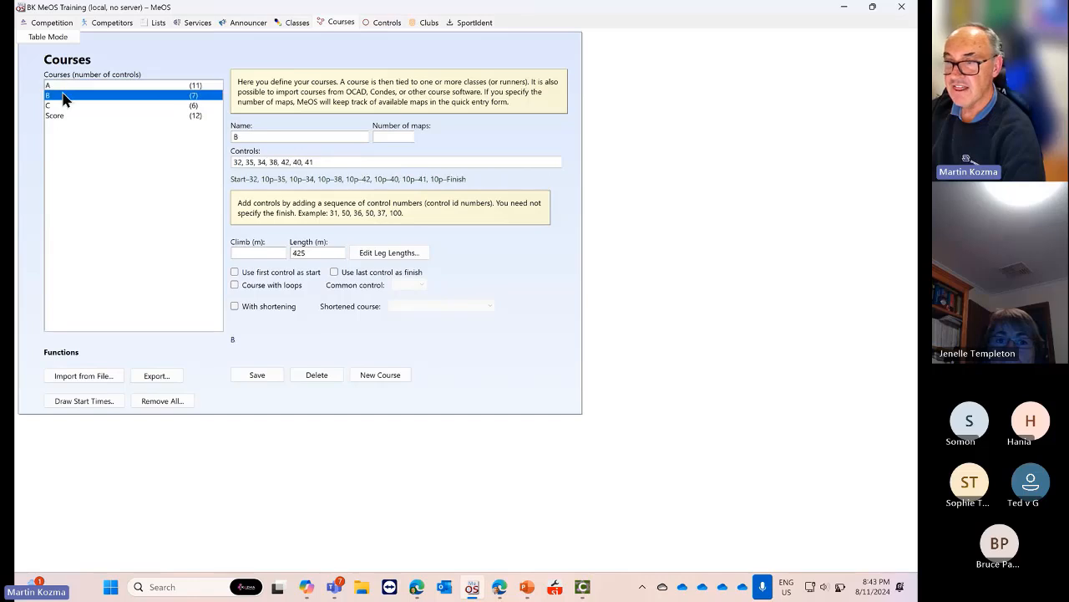
left_click(60, 105)
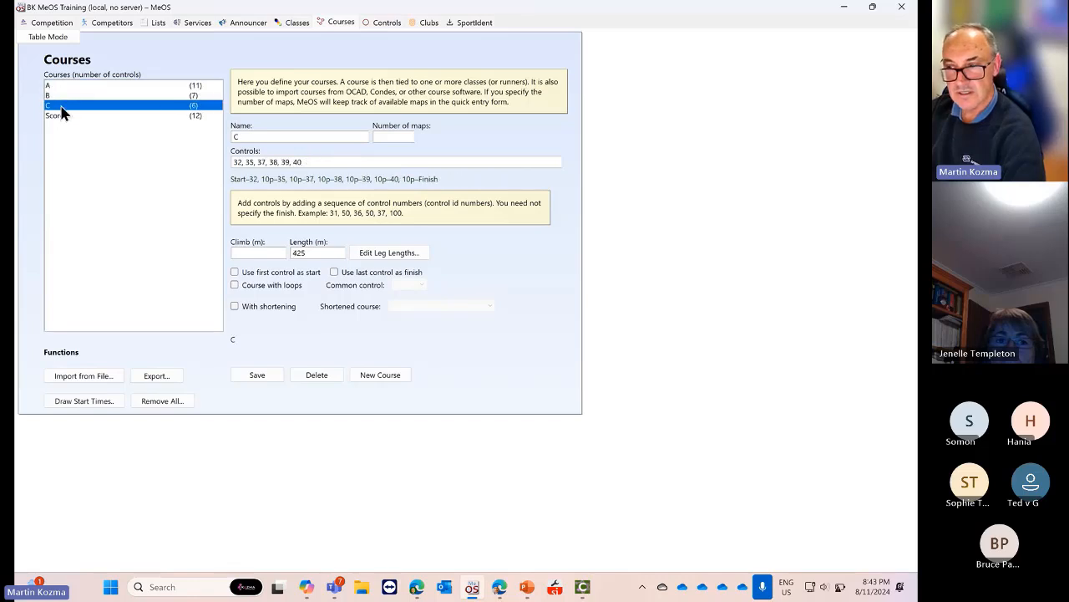
left_click(60, 115)
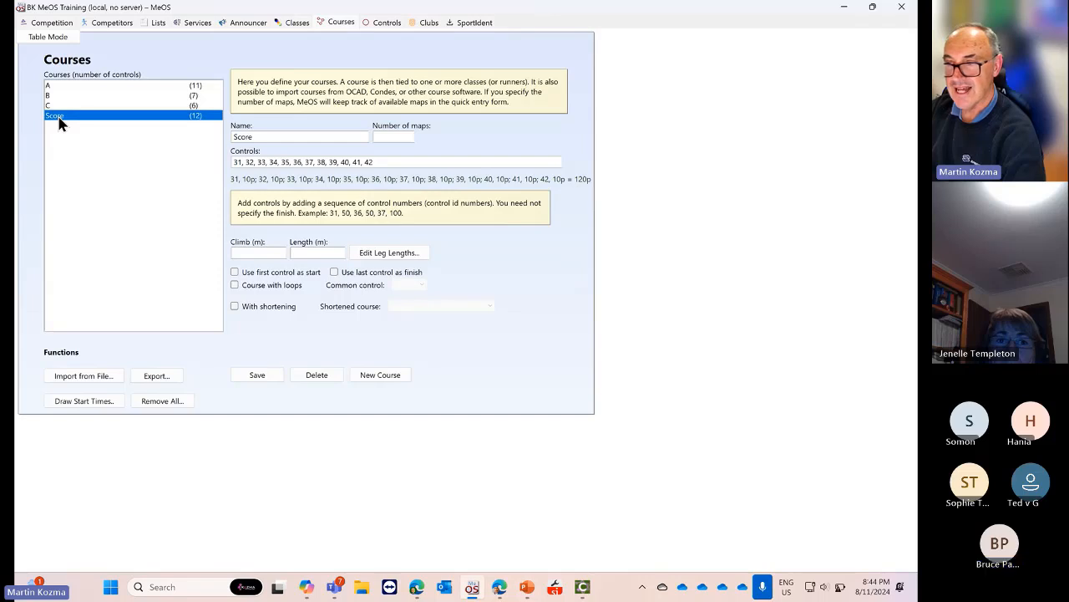
left_click(52, 23)
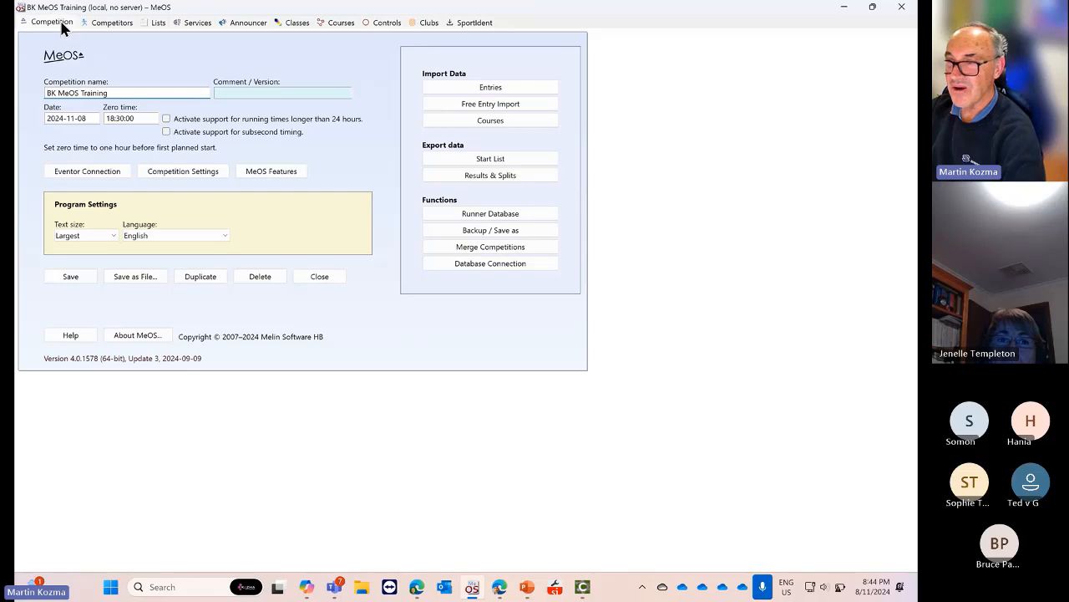
Tick Rogaining under the competition's MeOS Features and save
left_click(341, 23)
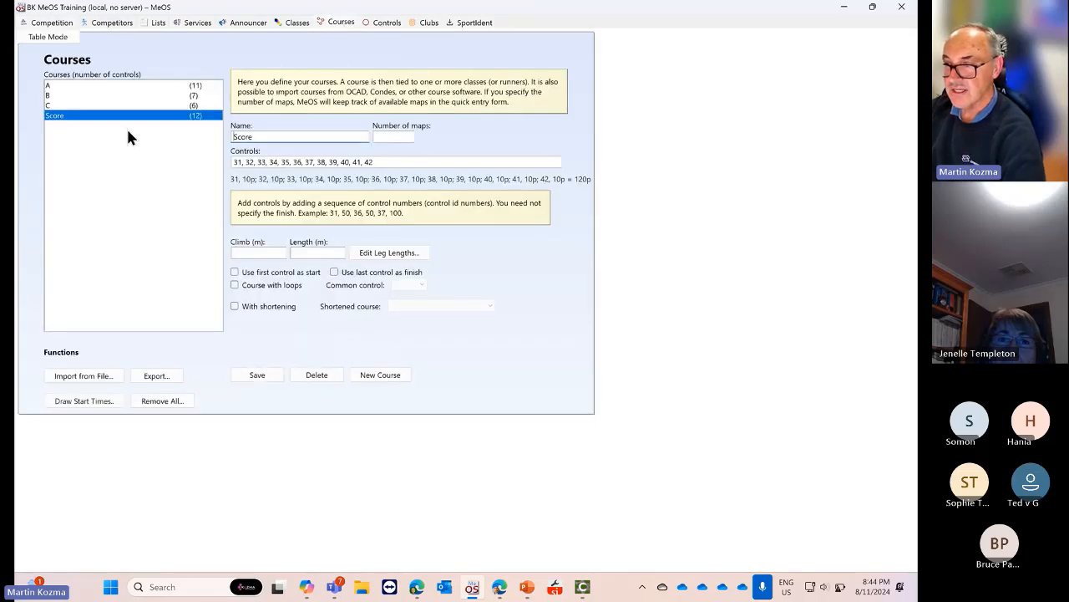
left_click(67, 23)
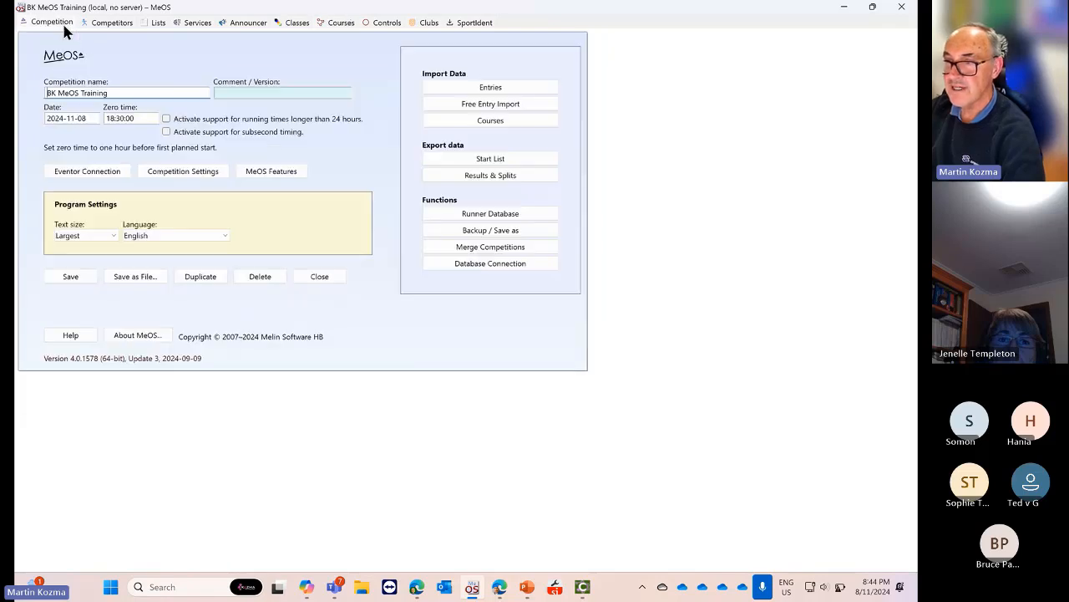
left_click(265, 176)
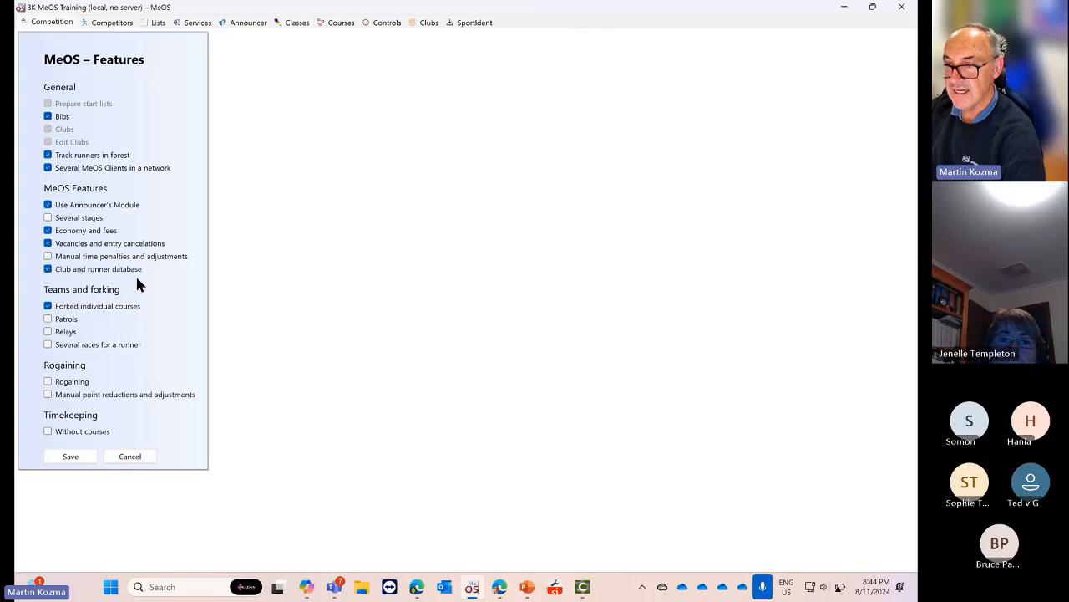
left_click(51, 382)
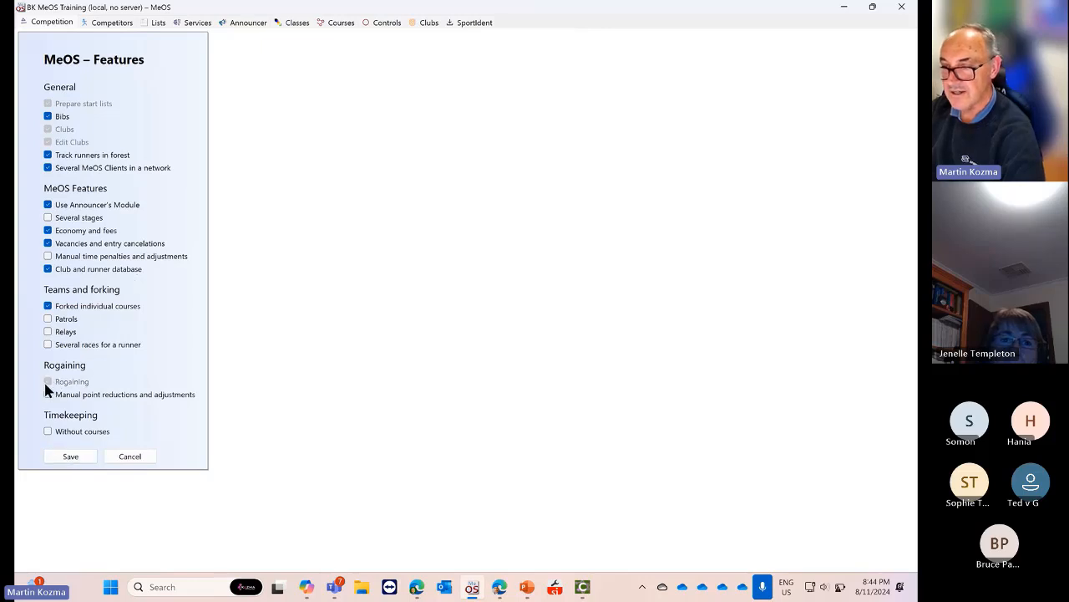
left_click(71, 456)
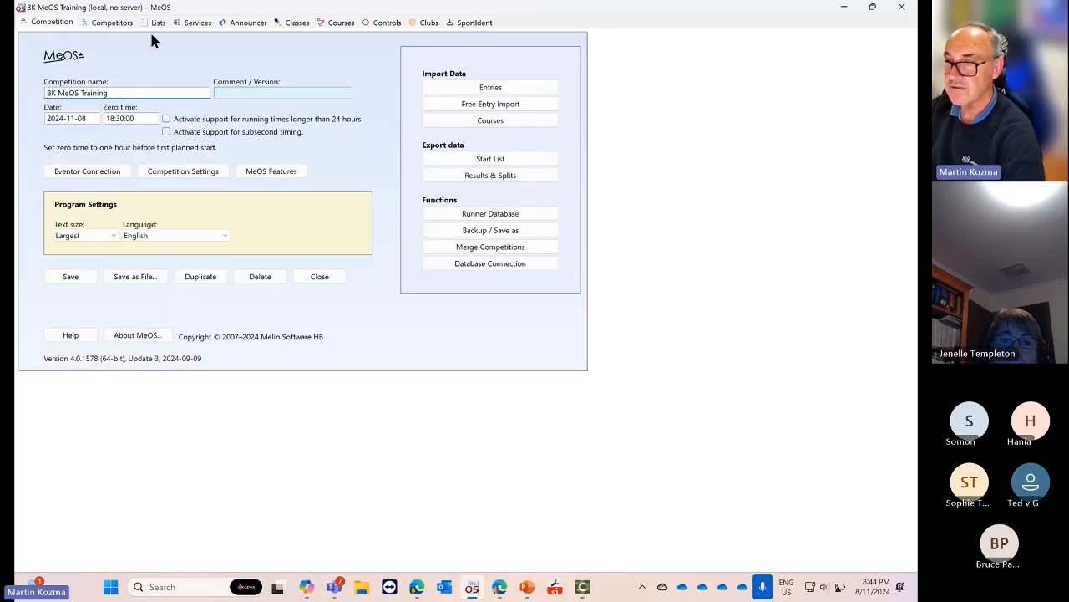
Review courses A and B with their new rogaining settings on the Courses page
left_click(378, 23)
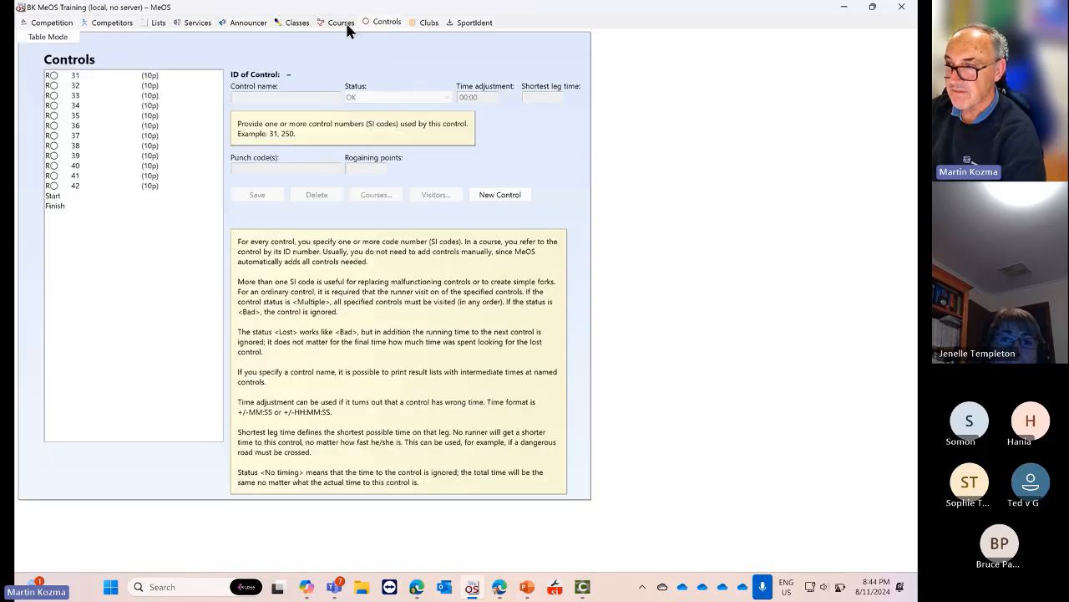
left_click(340, 24)
left_click(84, 86)
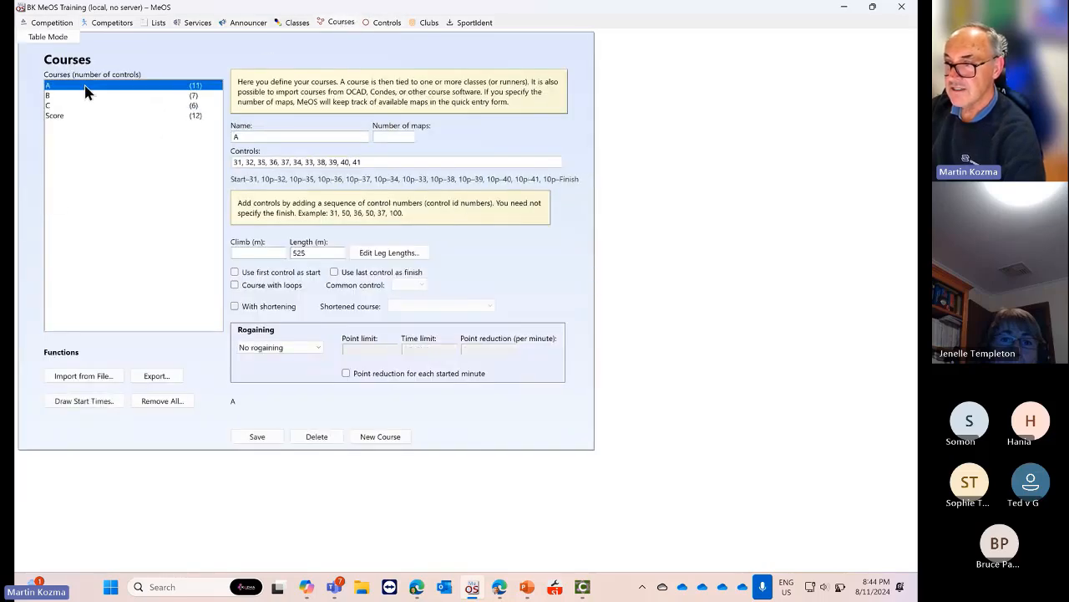
left_click(80, 96)
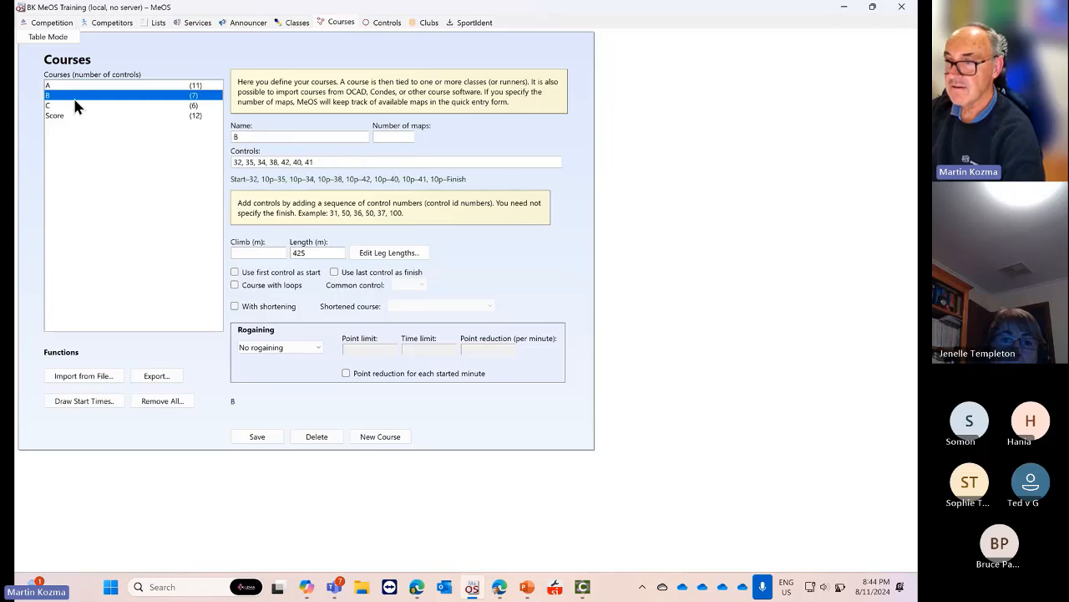
key("Up")
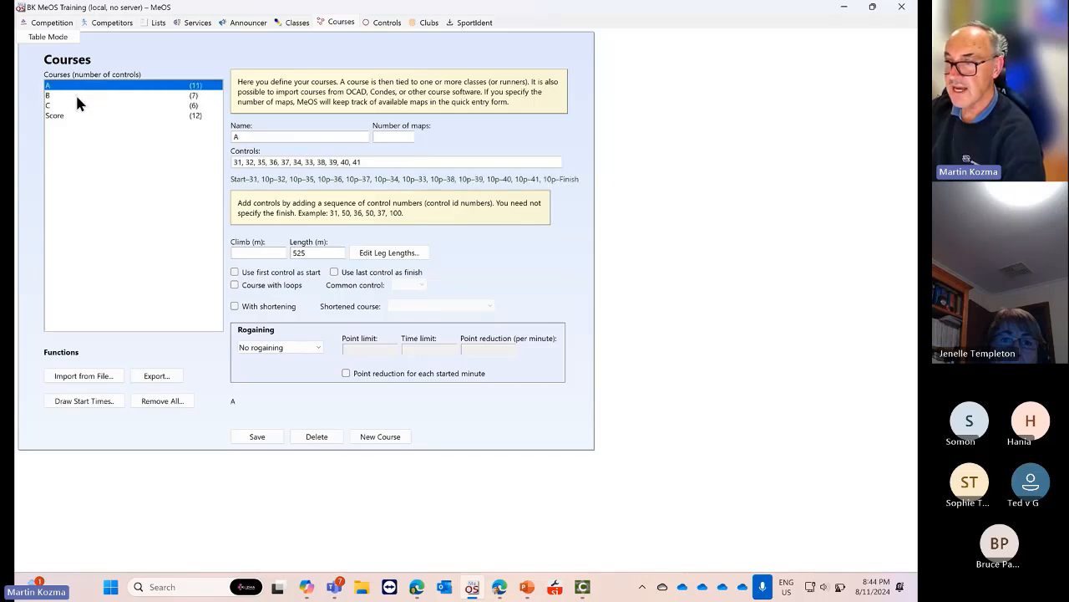
left_click(76, 97)
left_click(68, 106)
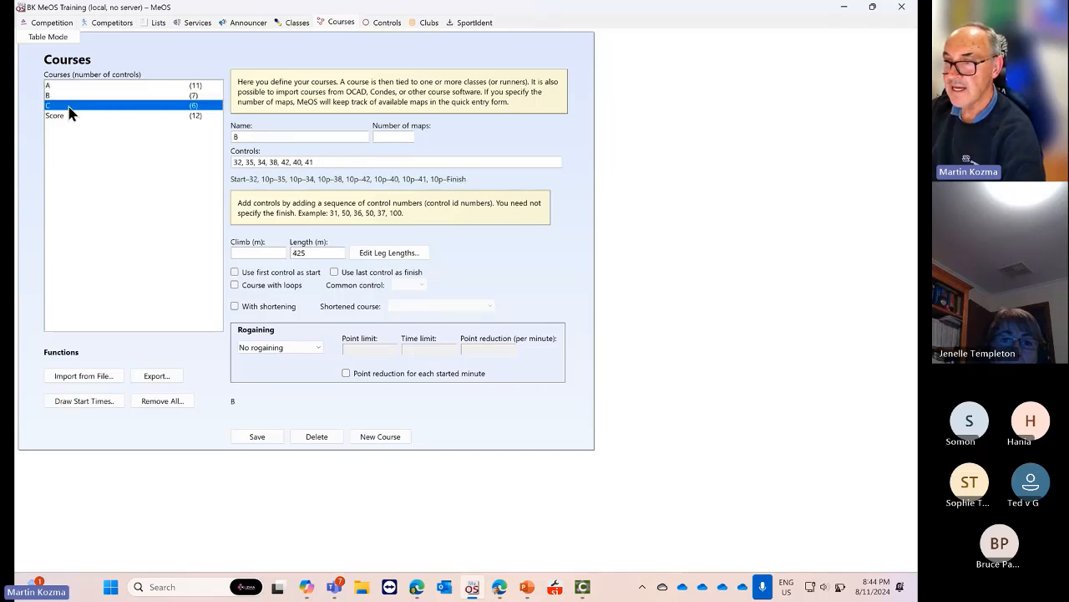
left_click(64, 116)
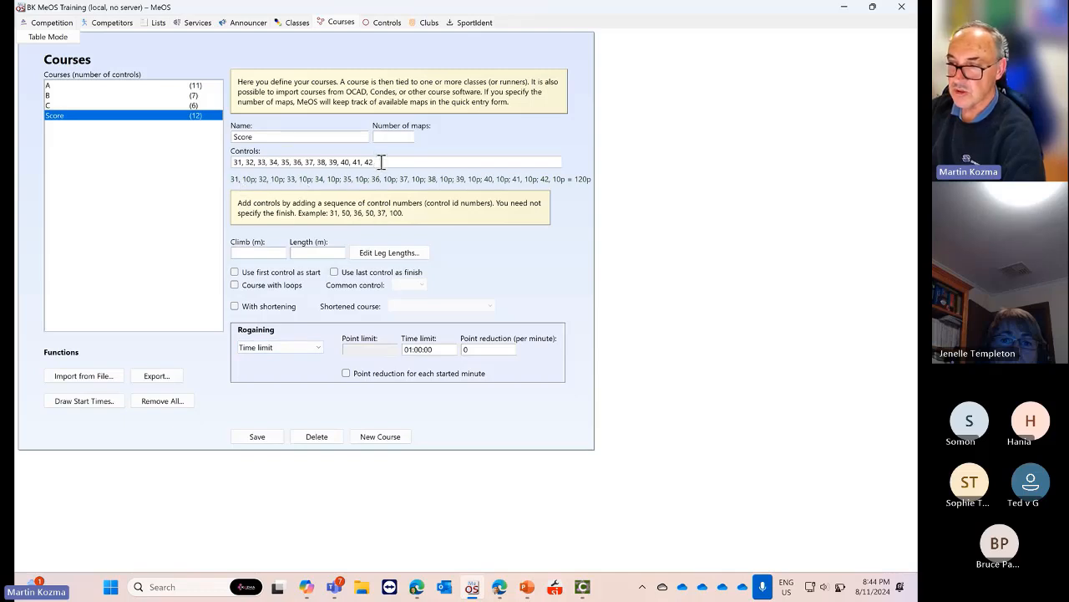
left_click_drag(378, 161, 238, 164)
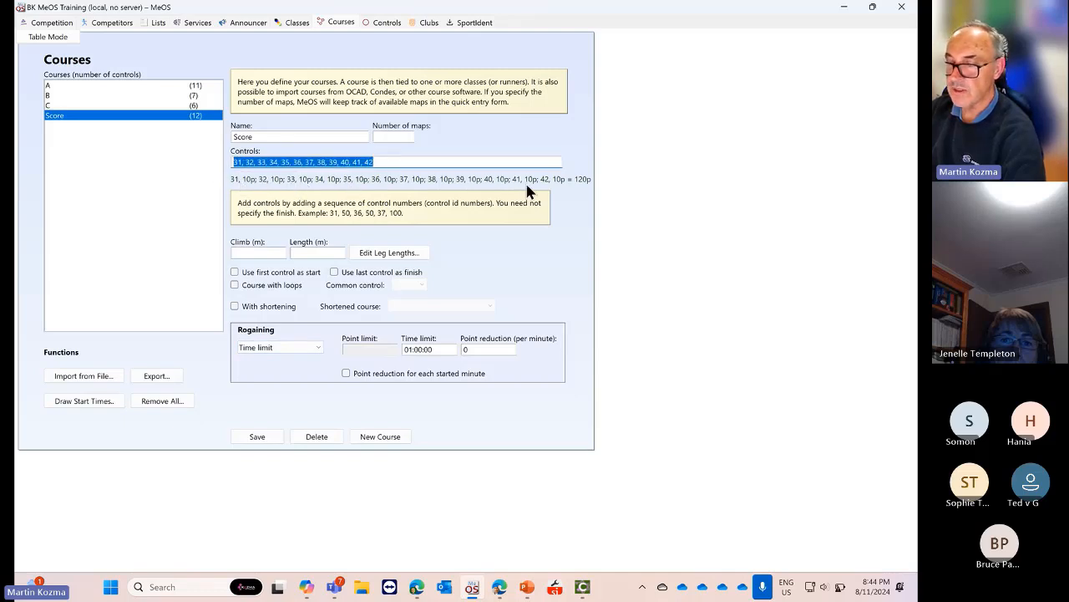
left_click(57, 86)
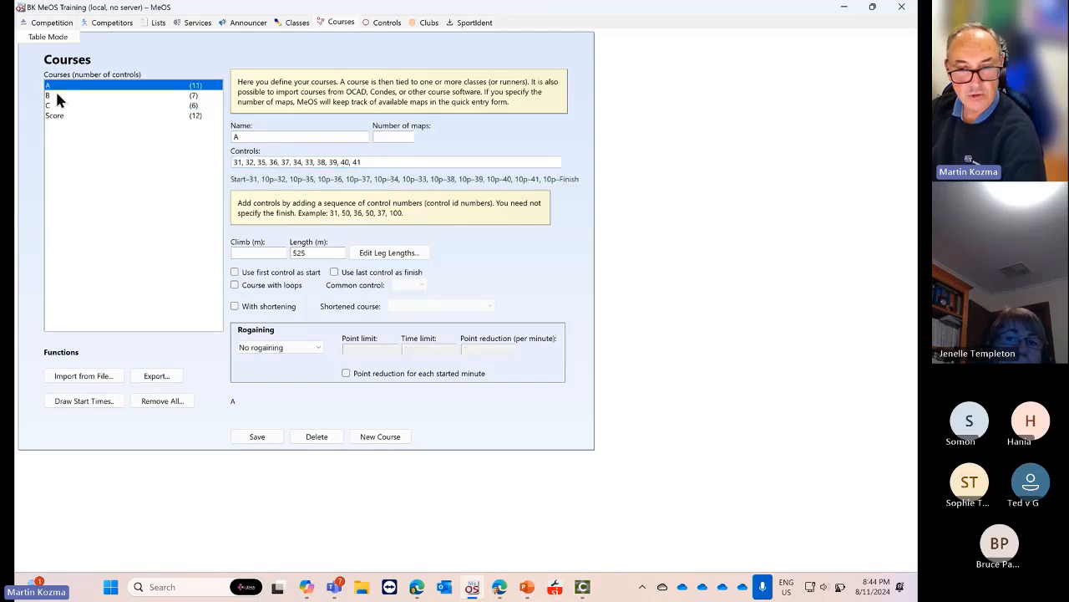
left_click(56, 96)
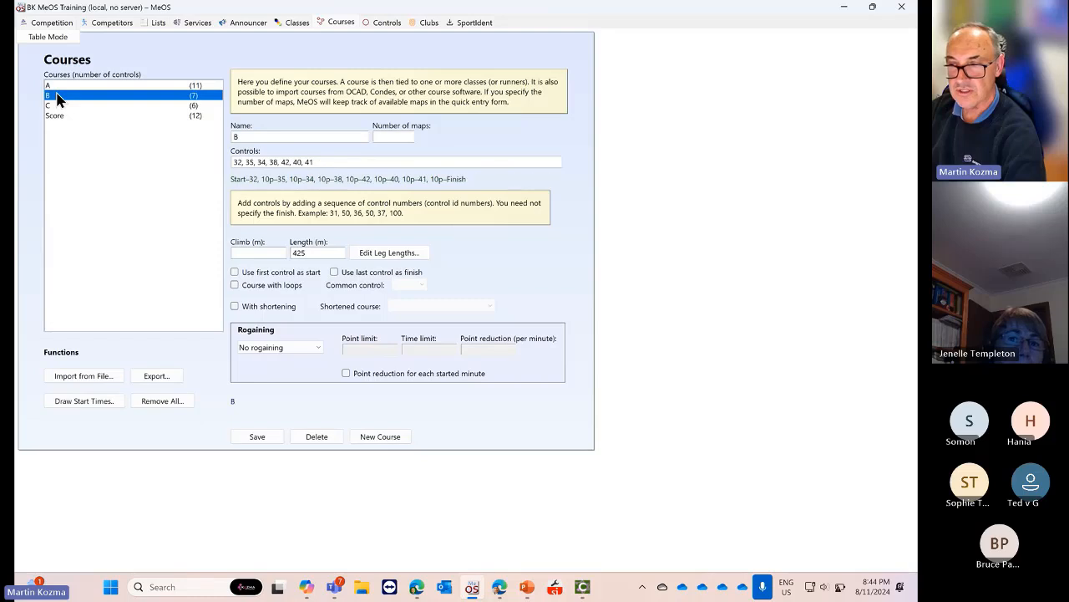
left_click(58, 106)
left_click(60, 116)
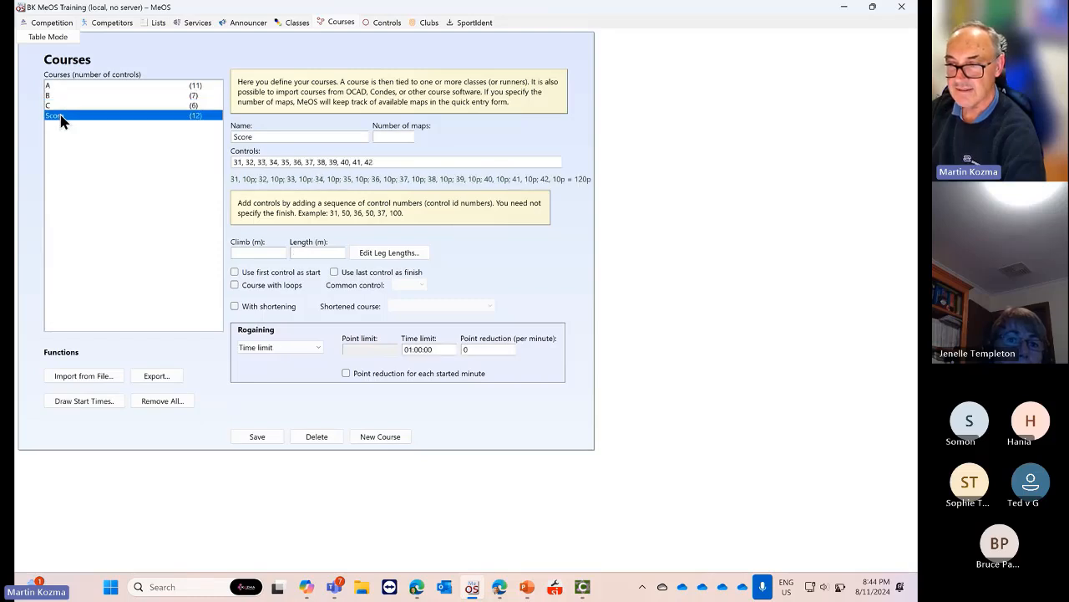
left_click(64, 86)
left_click(66, 96)
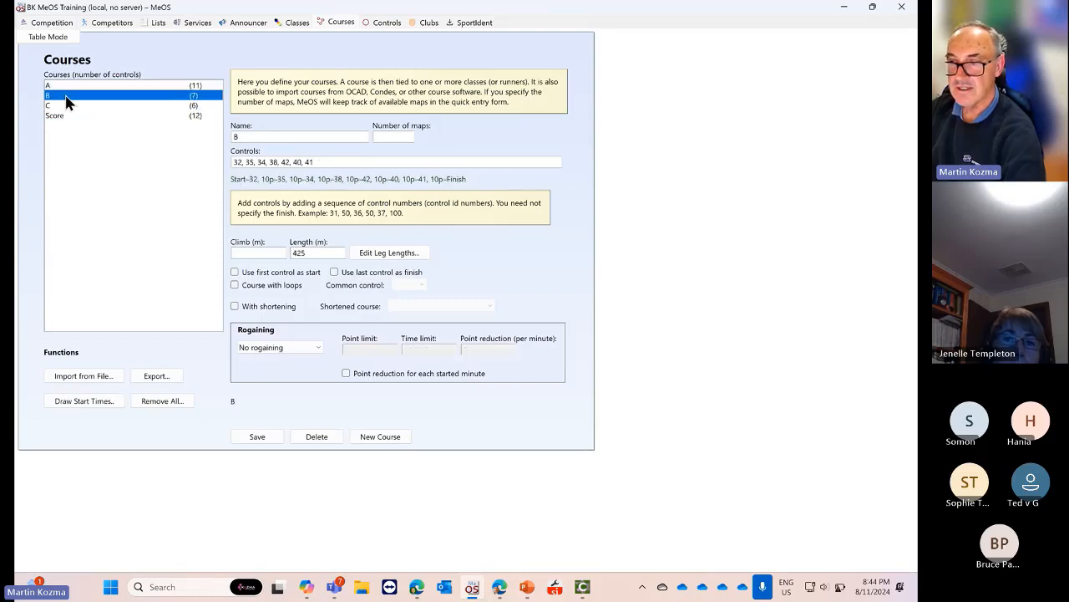
left_click(66, 106)
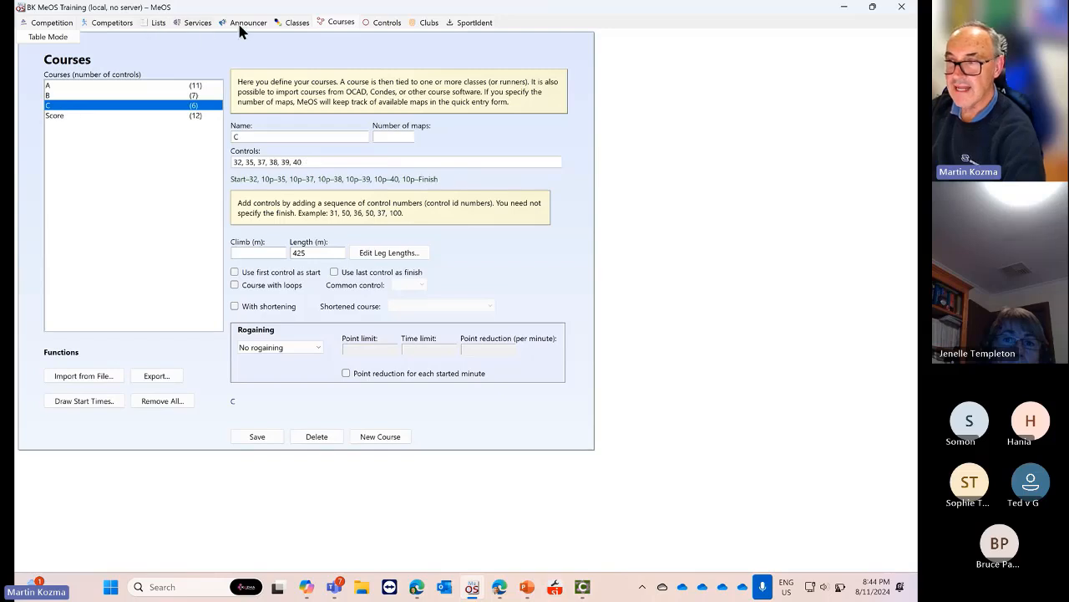
Step through classes A, B, C and D on the Classes page to view their settings
left_click(295, 22)
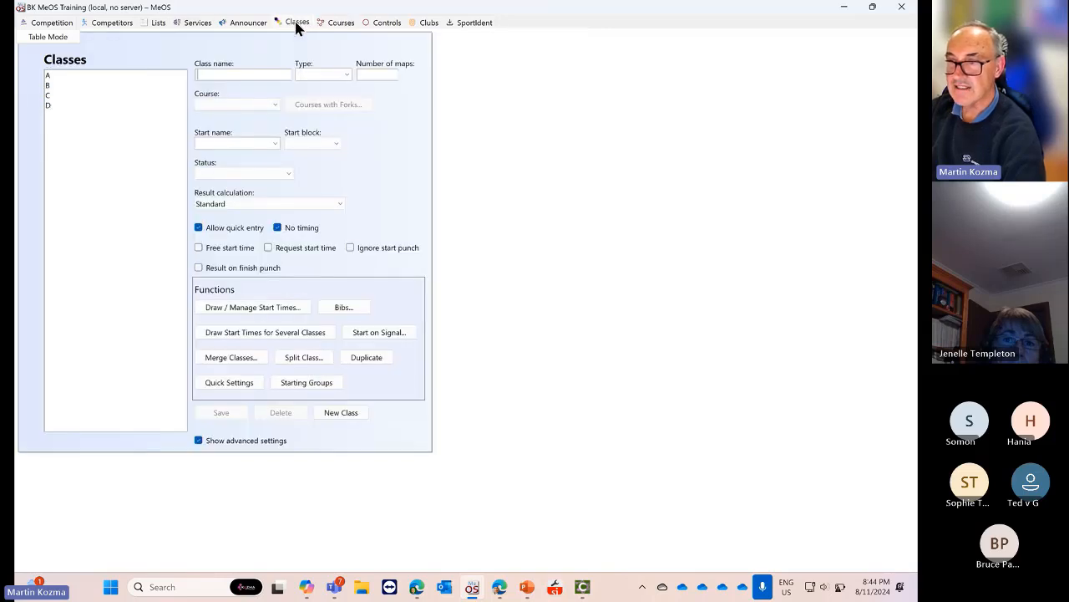
left_click(62, 74)
left_click(60, 85)
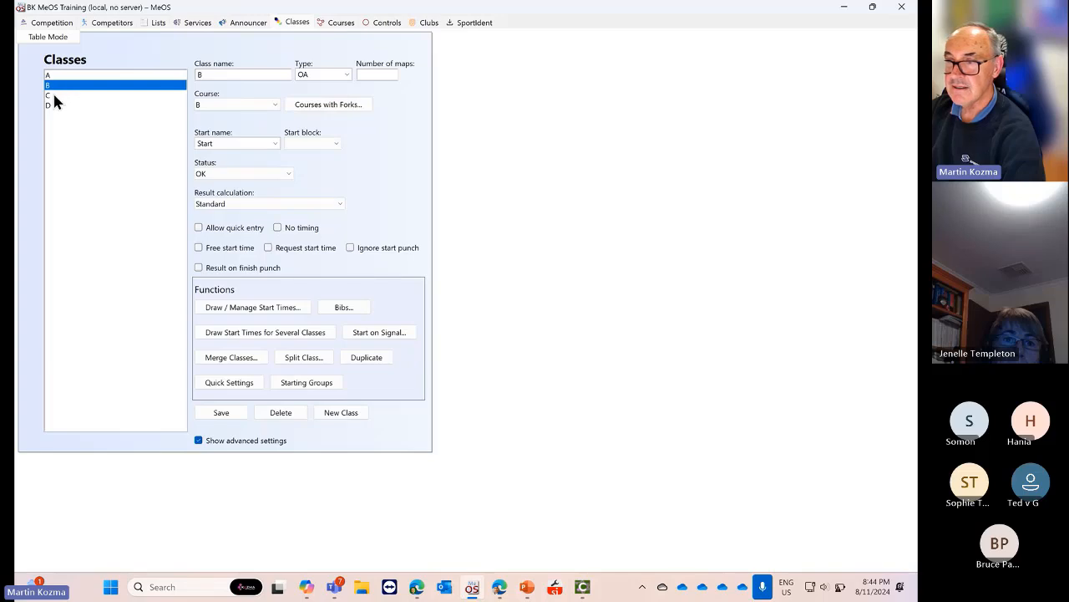
left_click(54, 95)
left_click(54, 107)
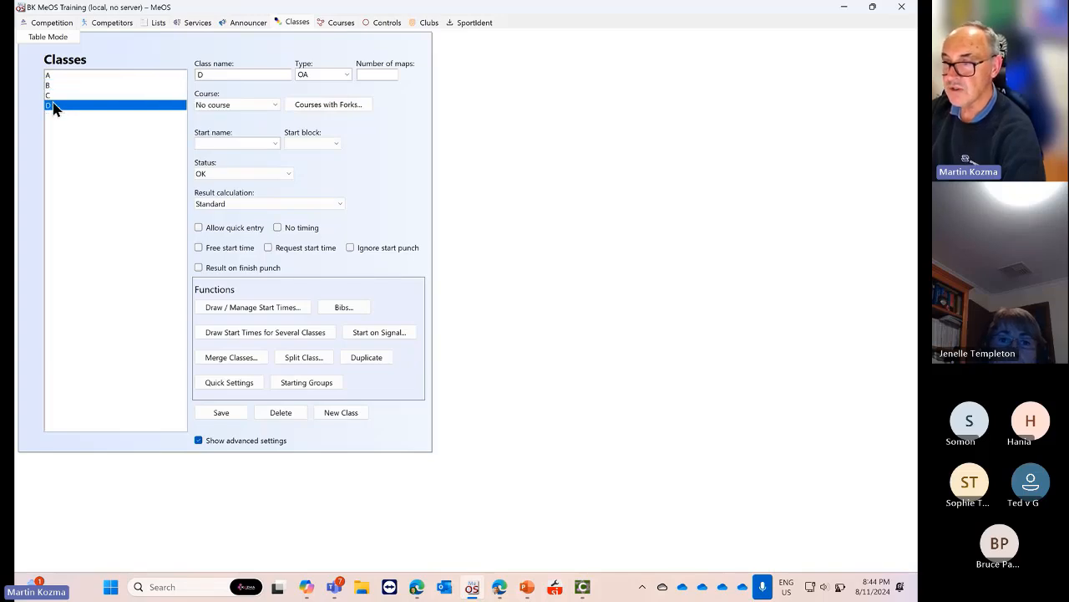
left_click(84, 74)
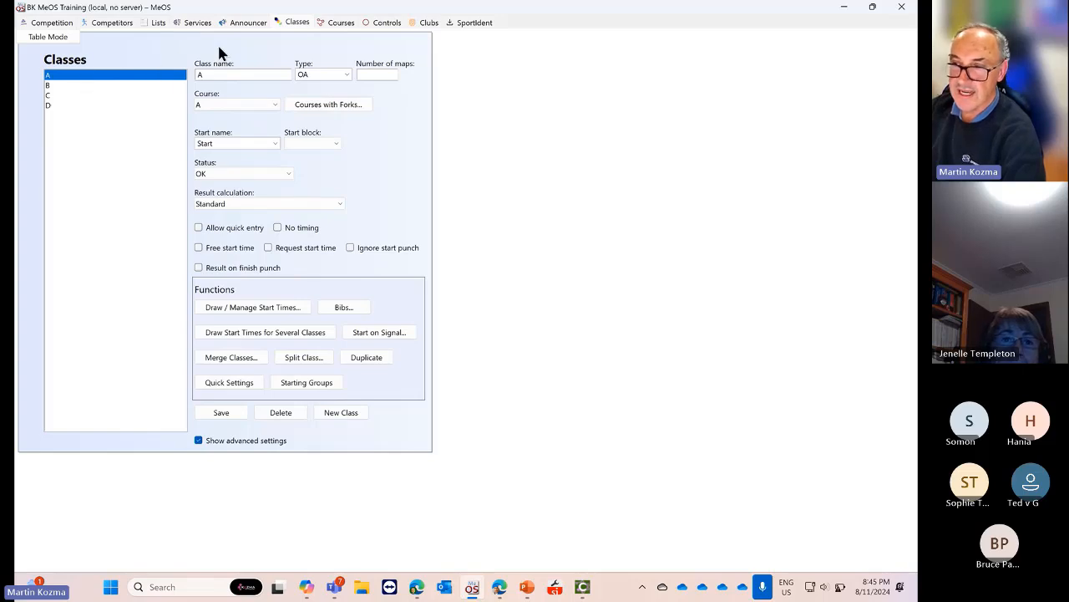
left_click(65, 84)
left_click(67, 94)
left_click(73, 106)
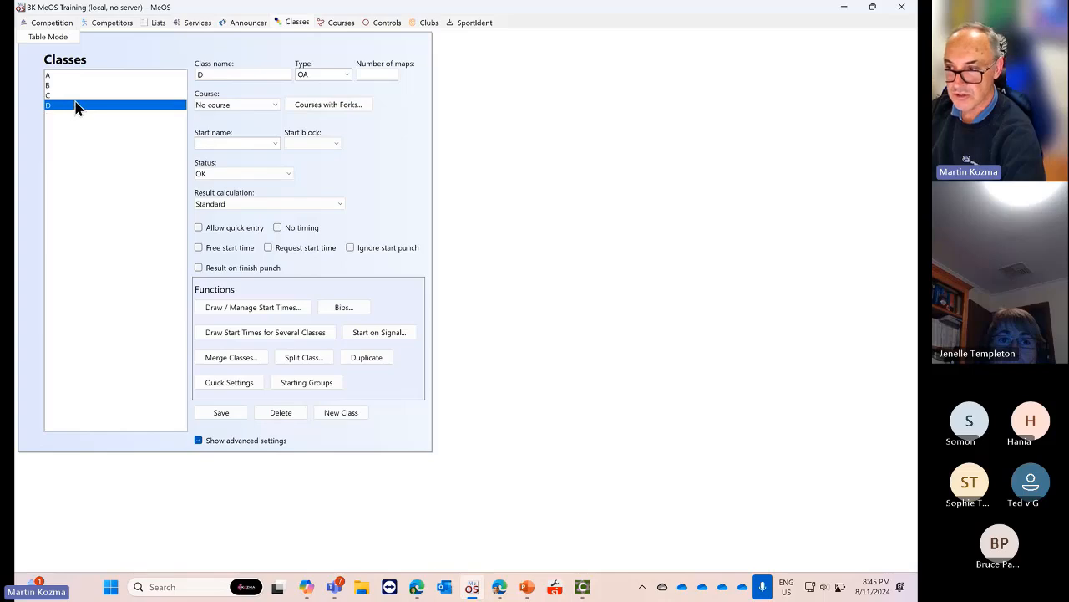
left_click(86, 75)
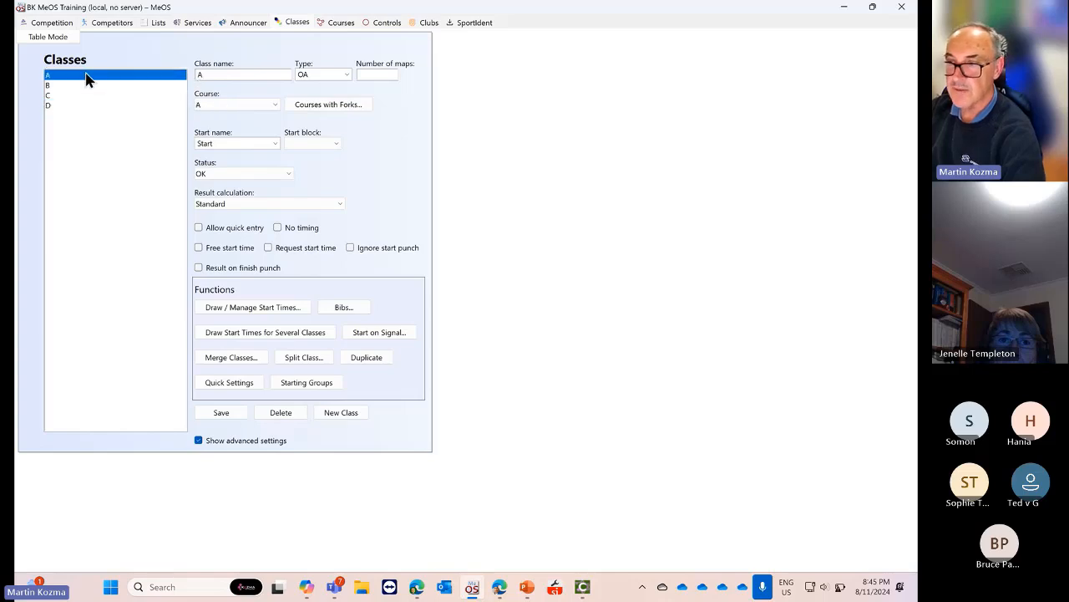
Check class A and B course choices without changing them, and confirm class D has no course
left_click(271, 105)
left_click(272, 105)
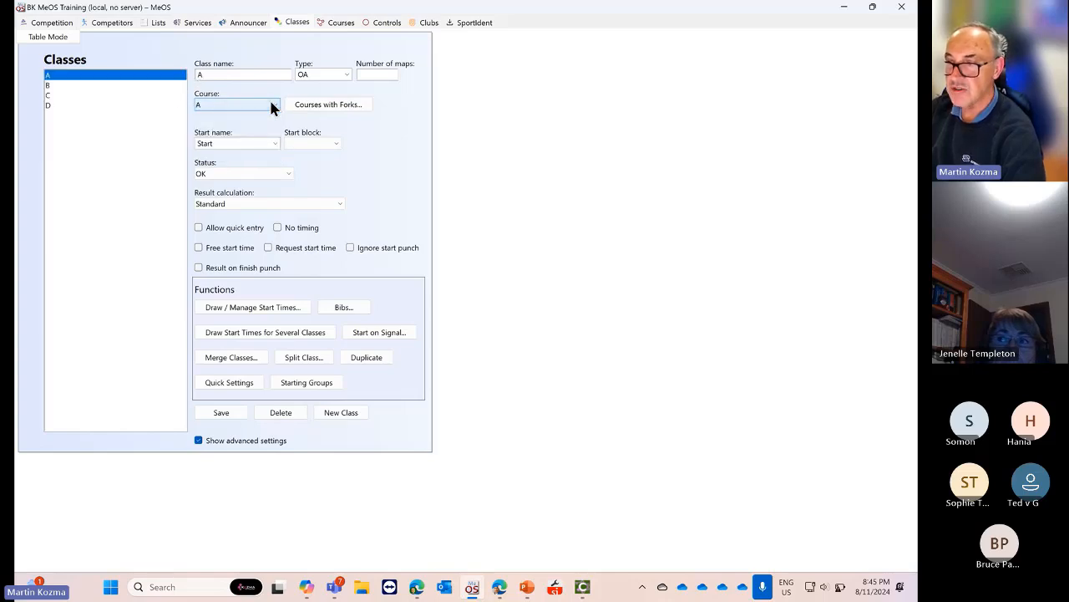
left_click(98, 85)
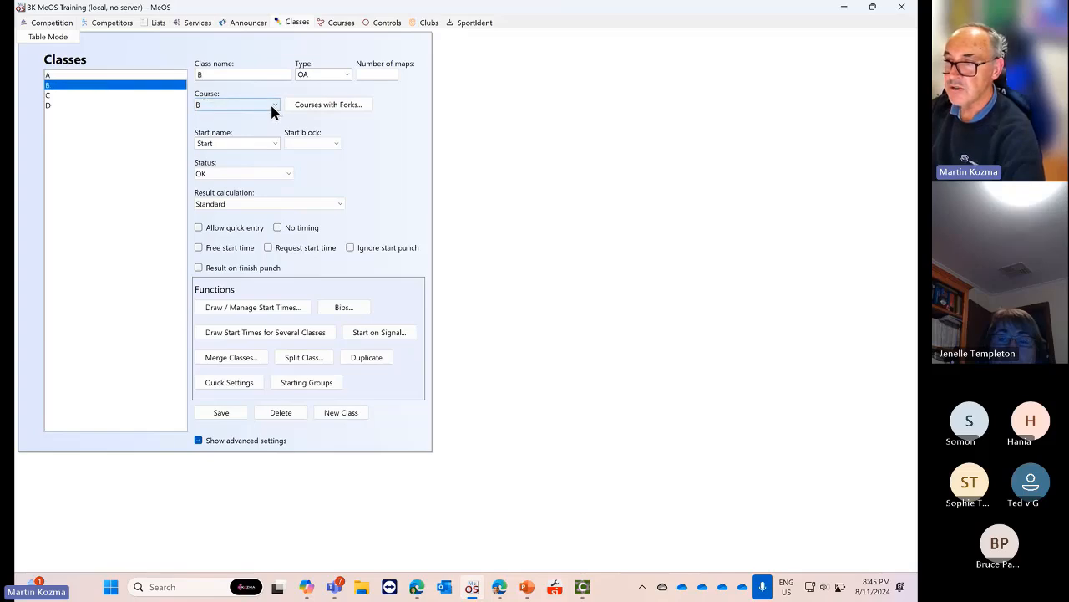
left_click(272, 105)
left_click(234, 127)
left_click(90, 97)
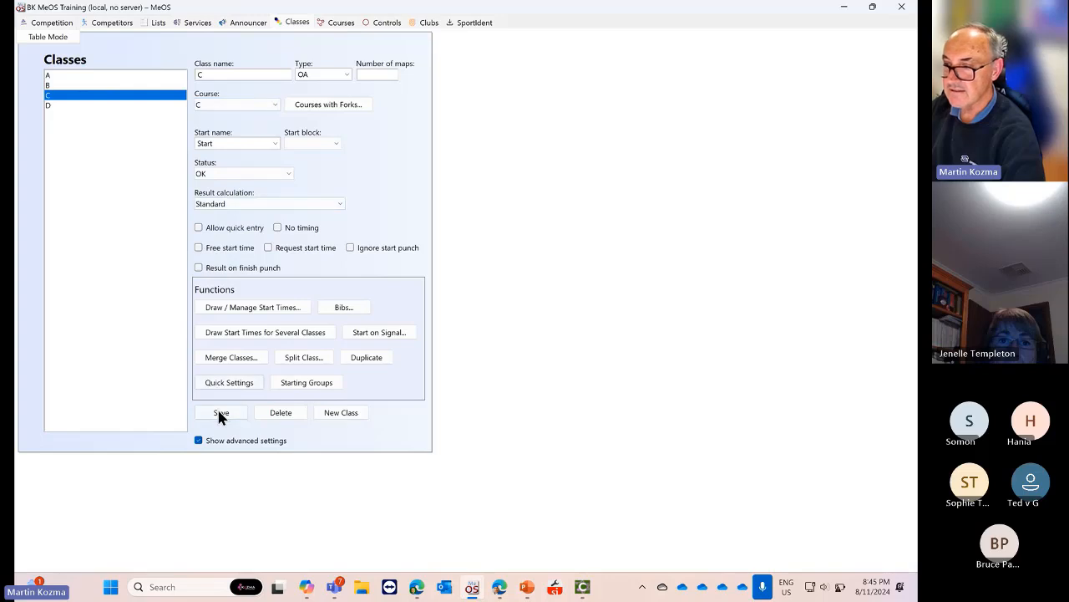
left_click(75, 88)
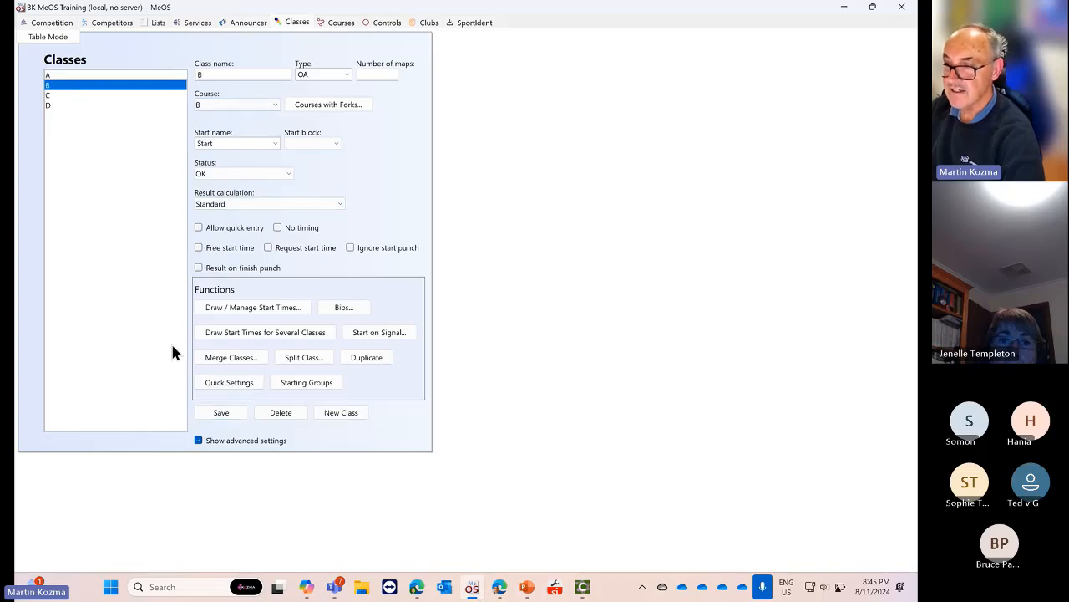
left_click(55, 106)
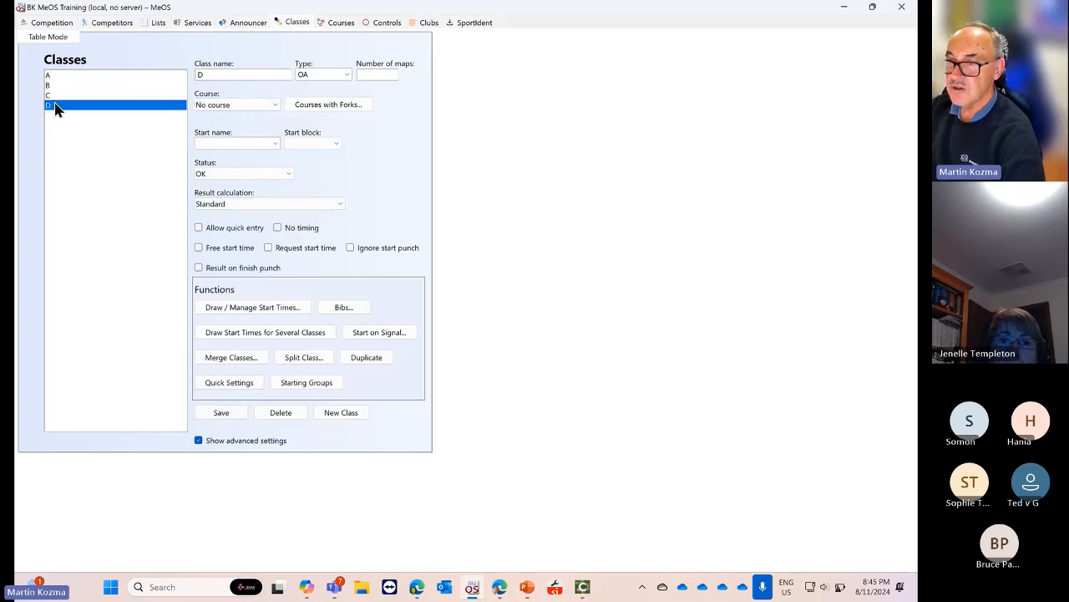
Give class D the Score course and Team Rogaining Collect Points results, and save
left_click(272, 107)
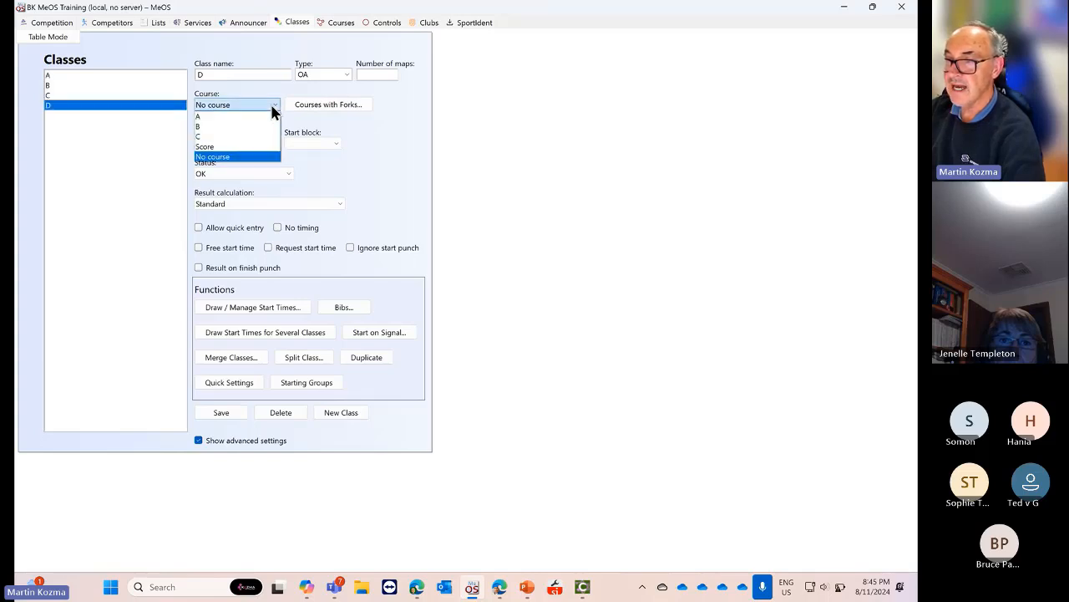
left_click(216, 148)
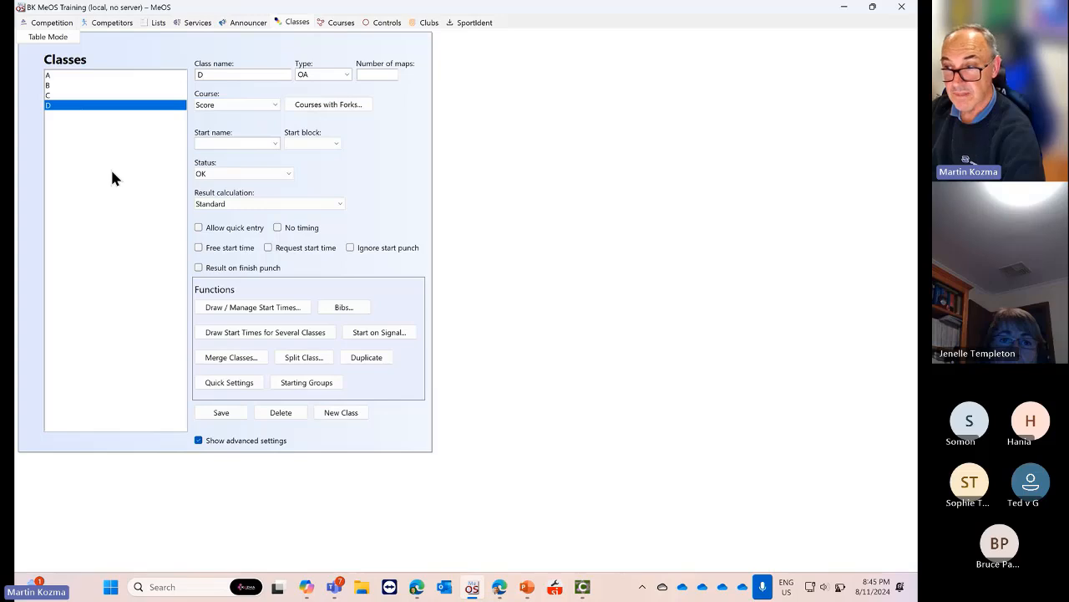
left_click(251, 203)
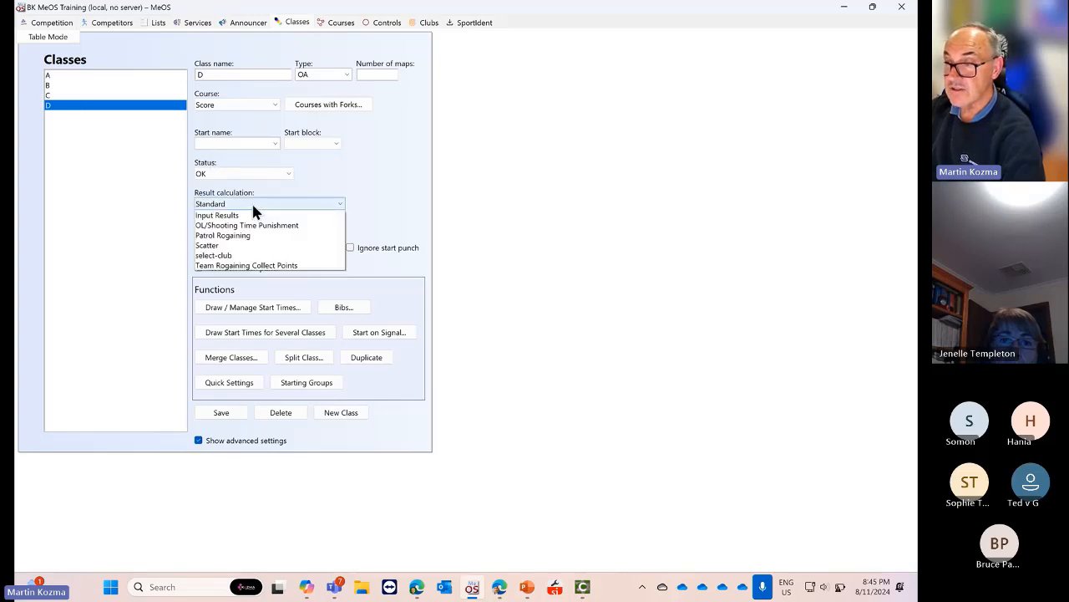
left_click(227, 366)
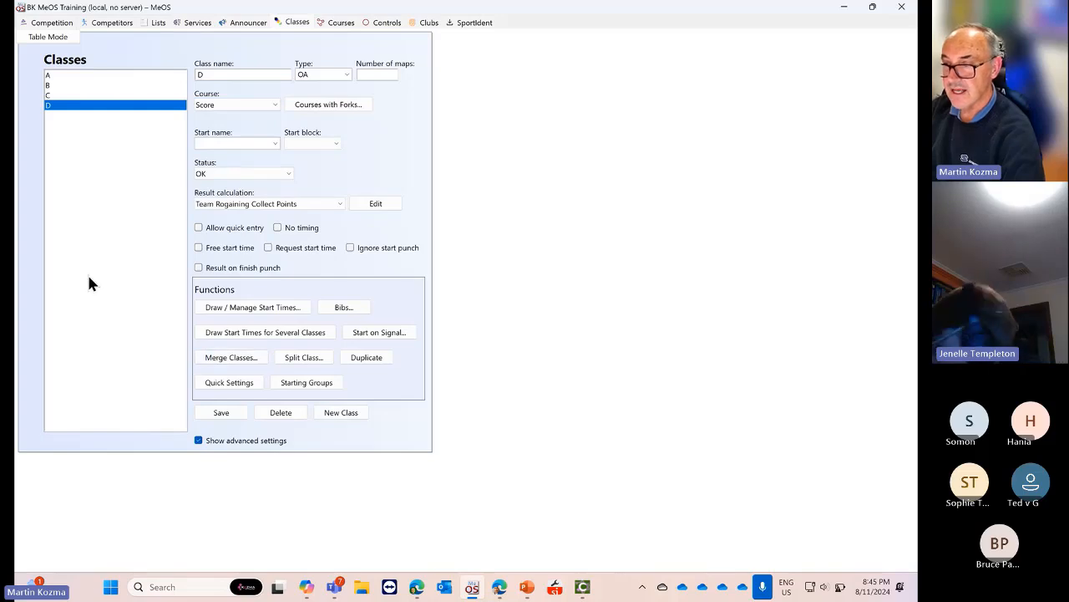
left_click(221, 413)
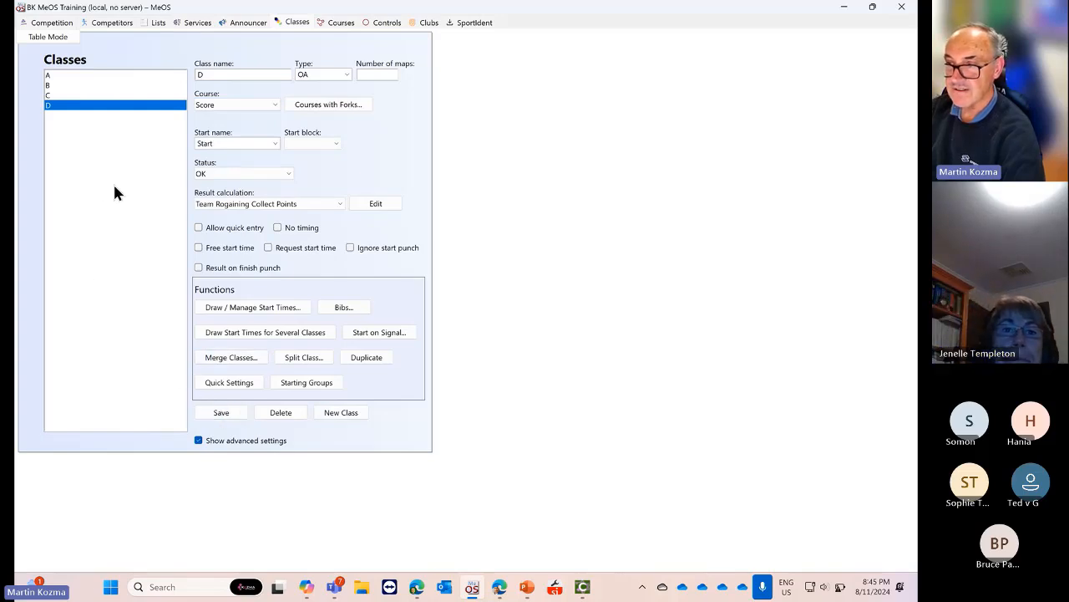
Review classes A–D to confirm class D uses Score, then go to Competitors
left_click(72, 77)
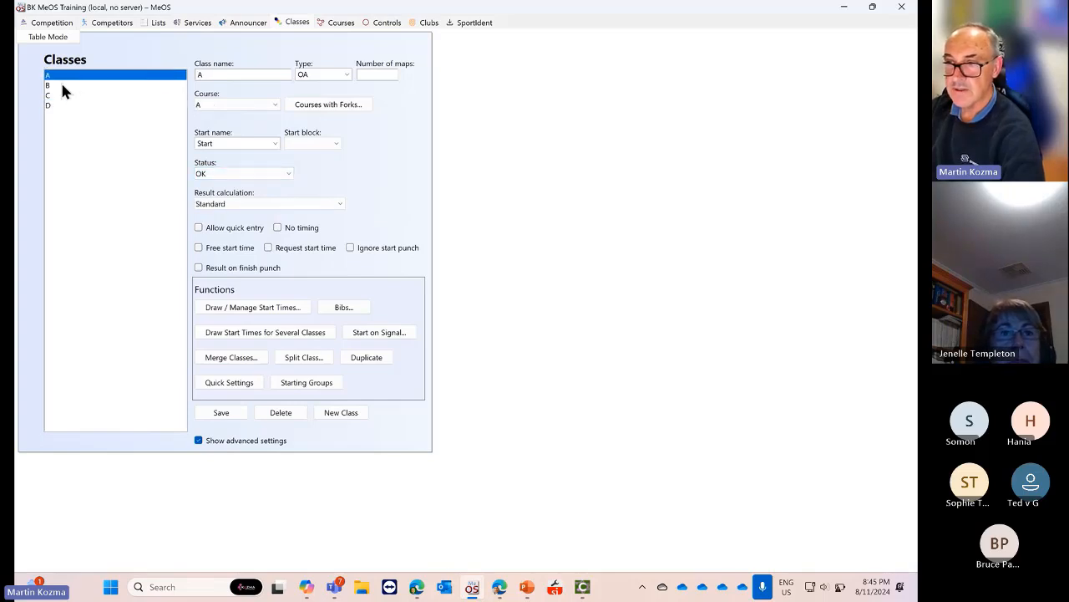
left_click(62, 86)
left_click(89, 97)
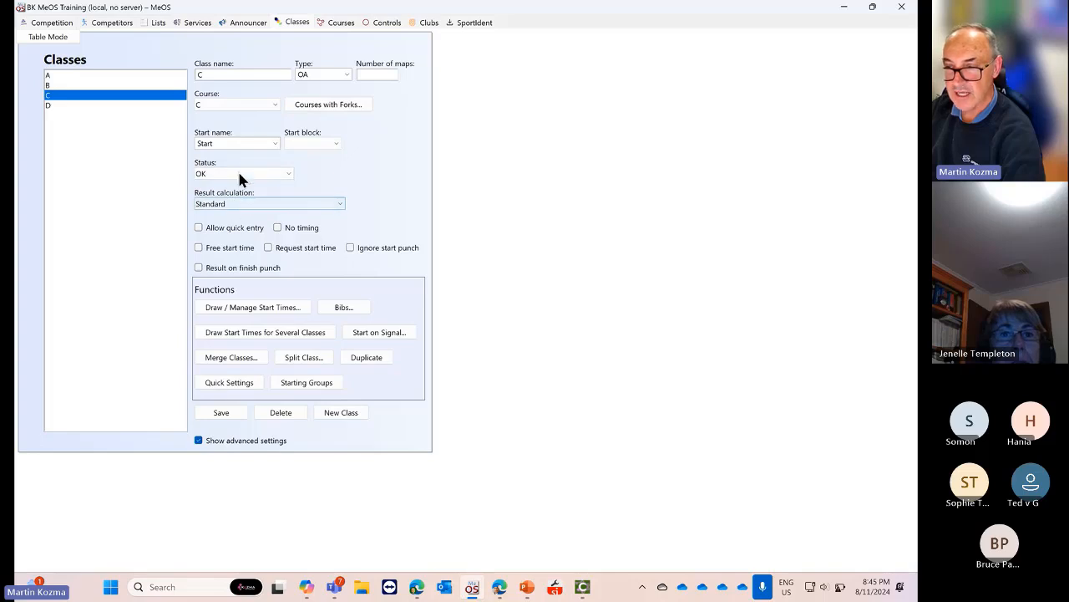
left_click(55, 106)
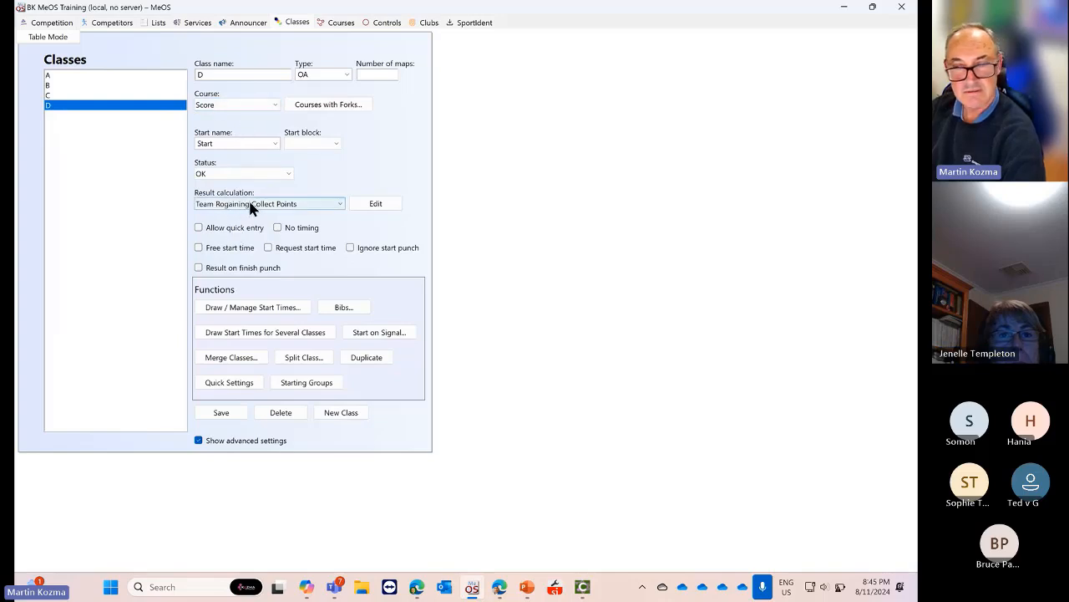
left_click(112, 23)
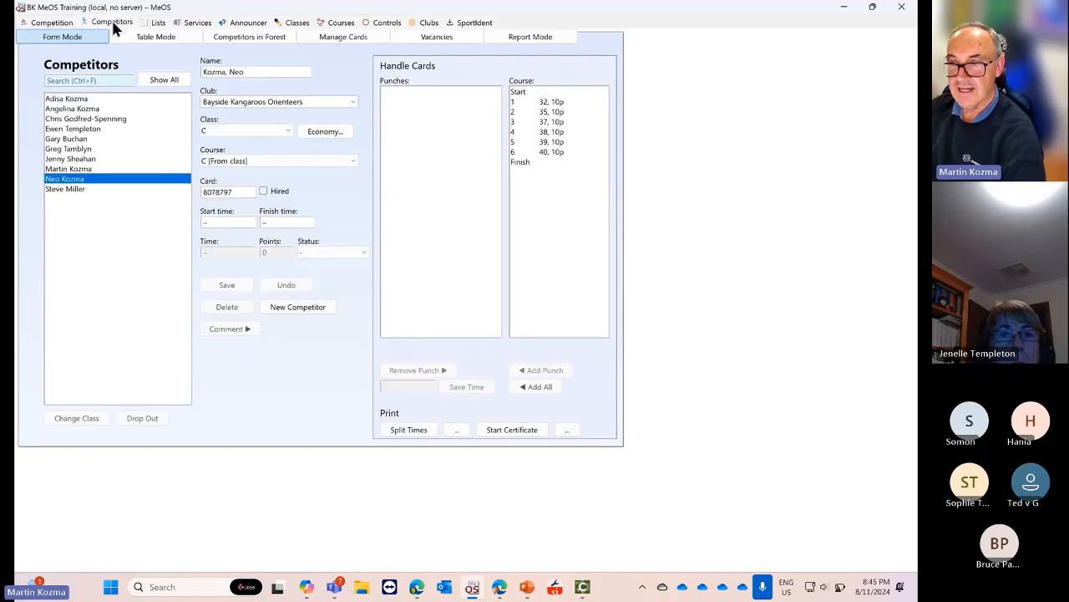
left_click(64, 189)
left_click(67, 100)
left_click(70, 109)
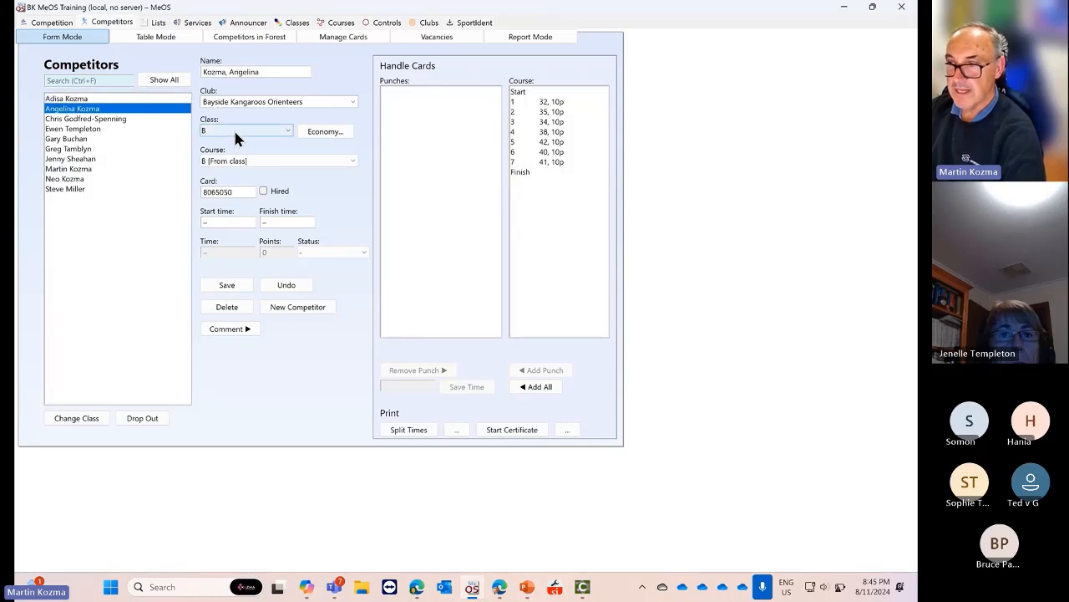
left_click(92, 119)
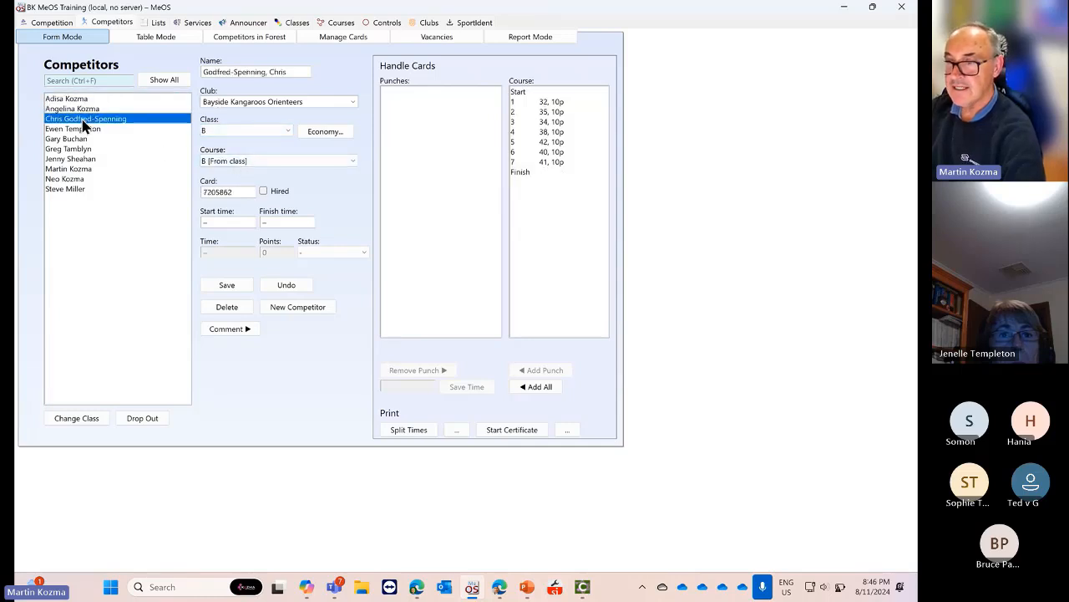
left_click(99, 150)
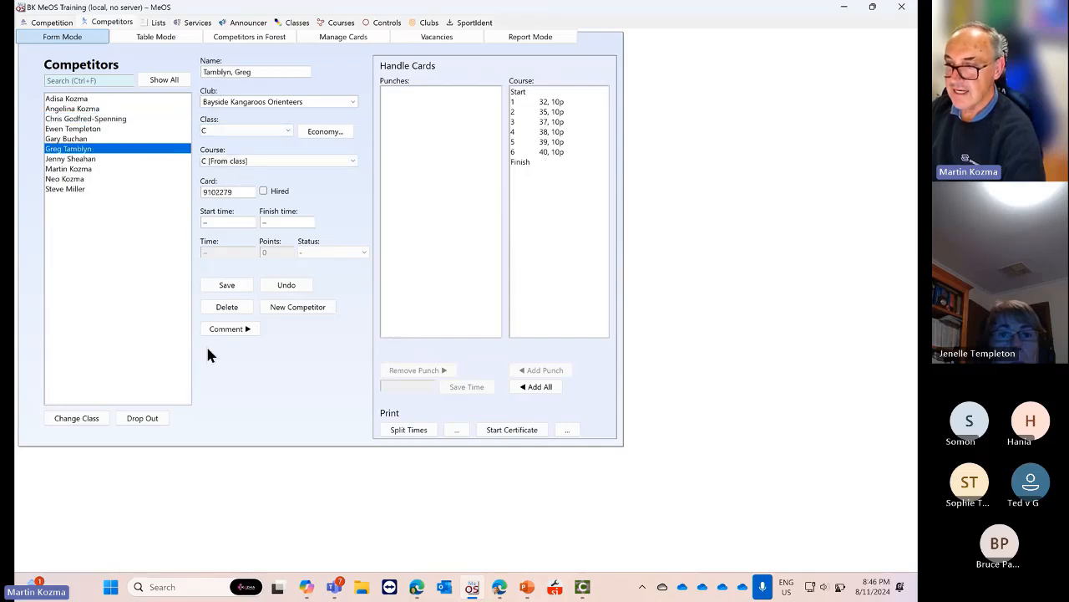
Add a runner from the database to class D with their SI card number and save
left_click(293, 306)
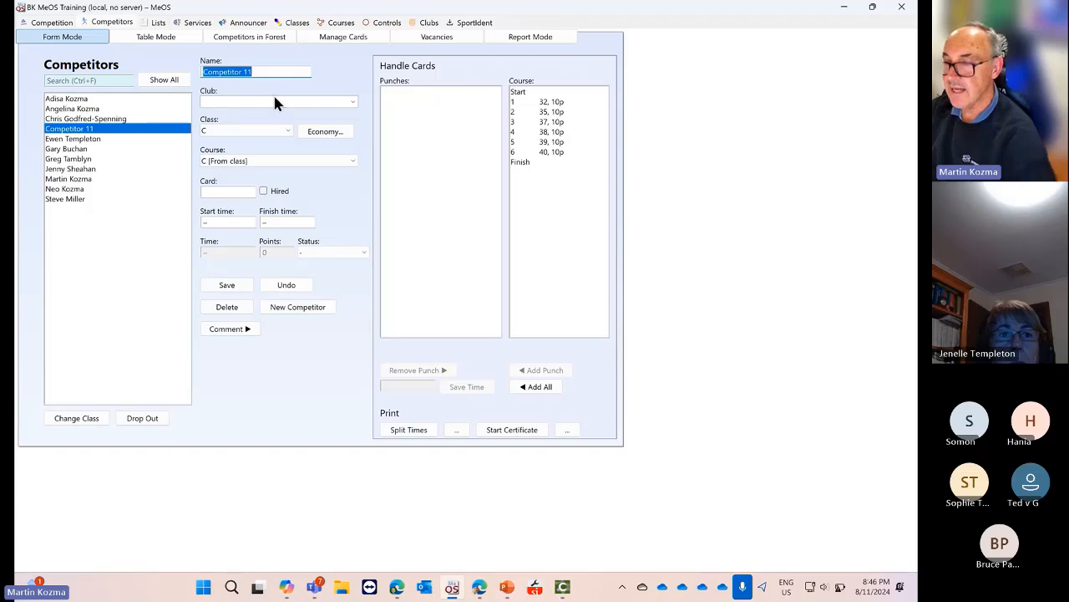
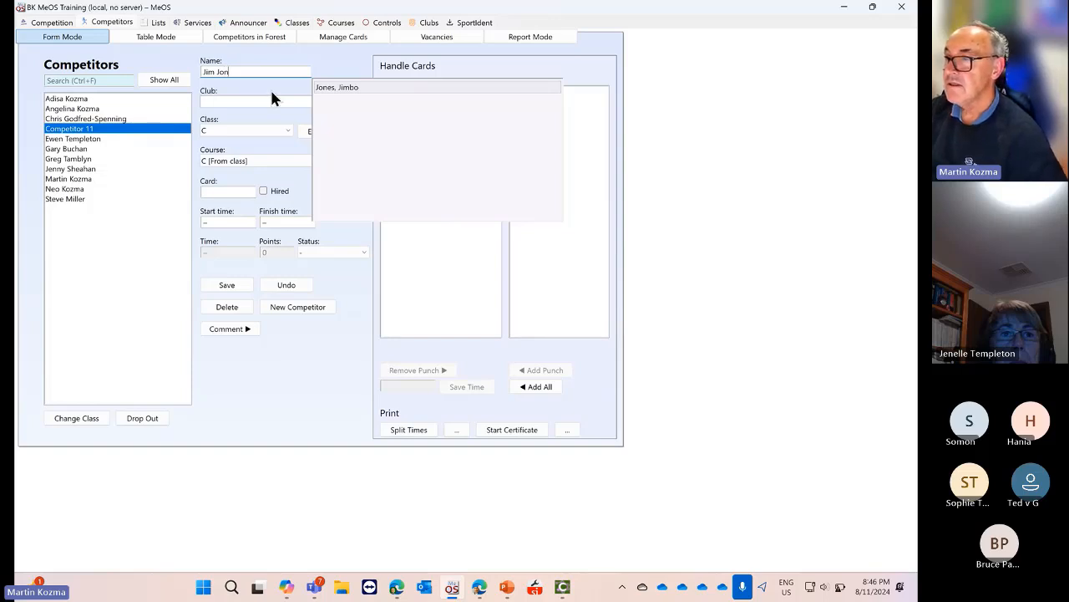
left_click(334, 87)
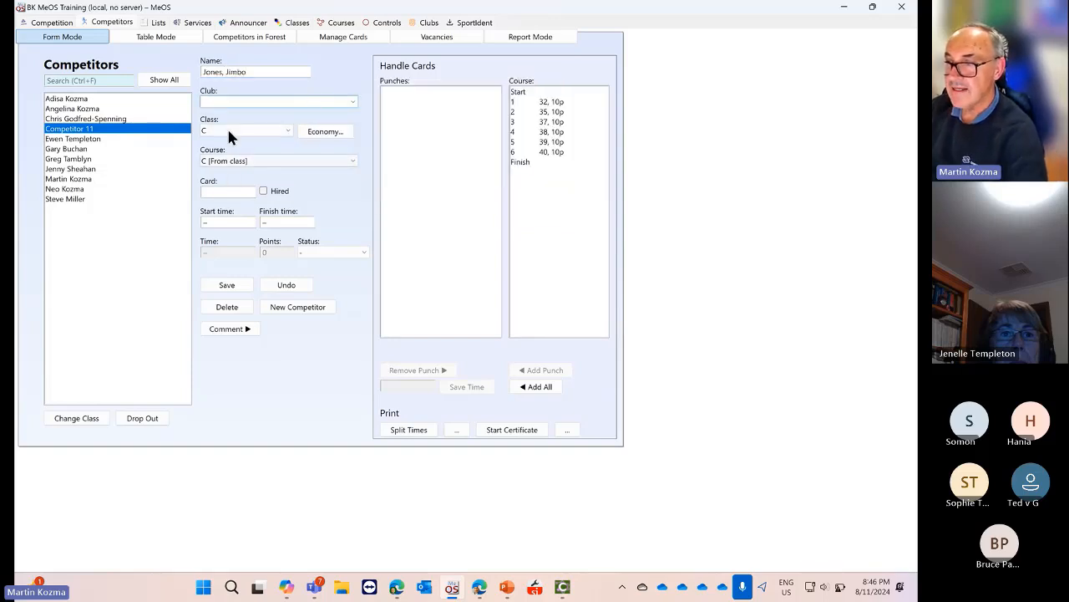
left_click(288, 130)
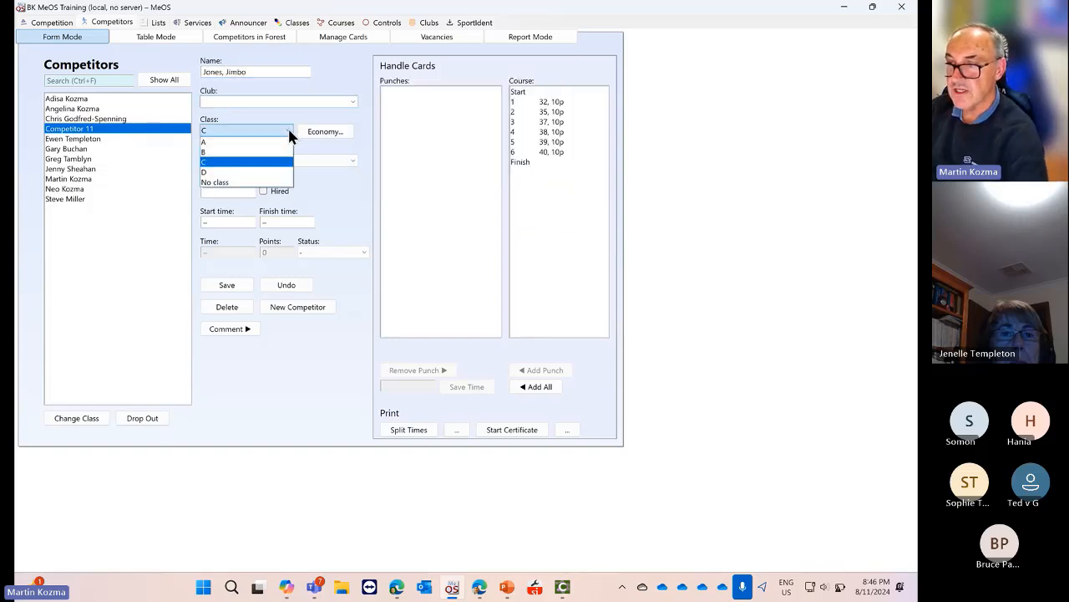
left_click(244, 172)
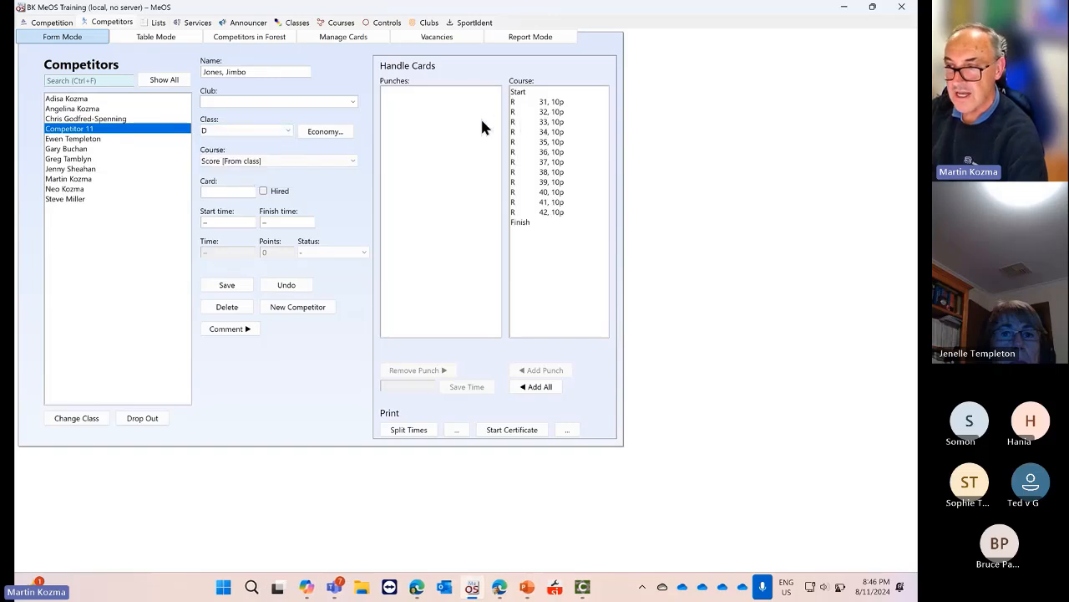
left_click(239, 191)
type("445454")
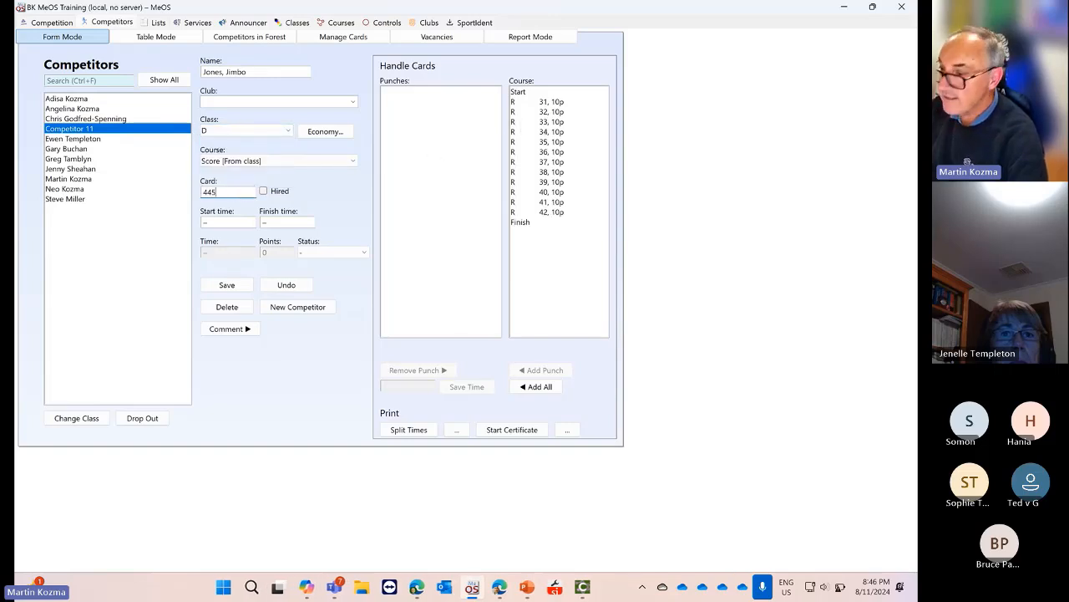
left_click(227, 284)
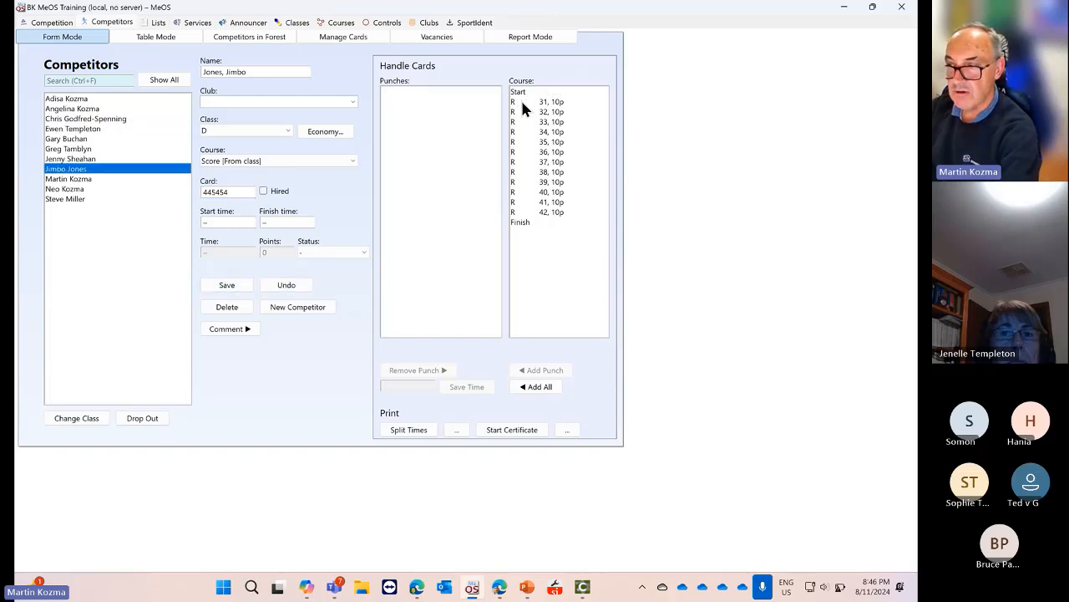
Step through the new runner's course controls down to the last one
left_click(552, 102)
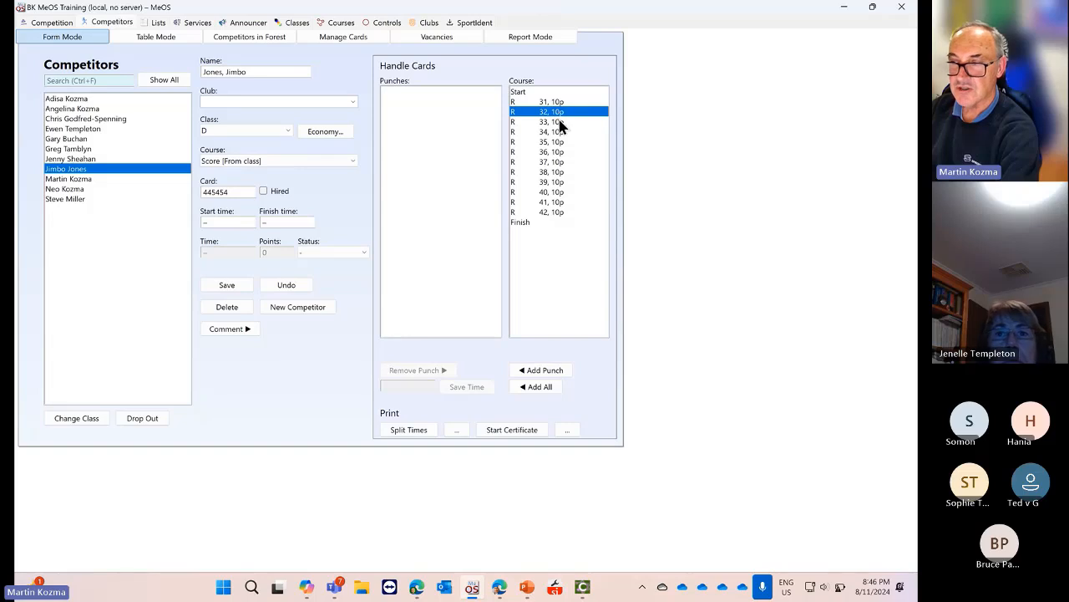
left_click(560, 122)
left_click(559, 134)
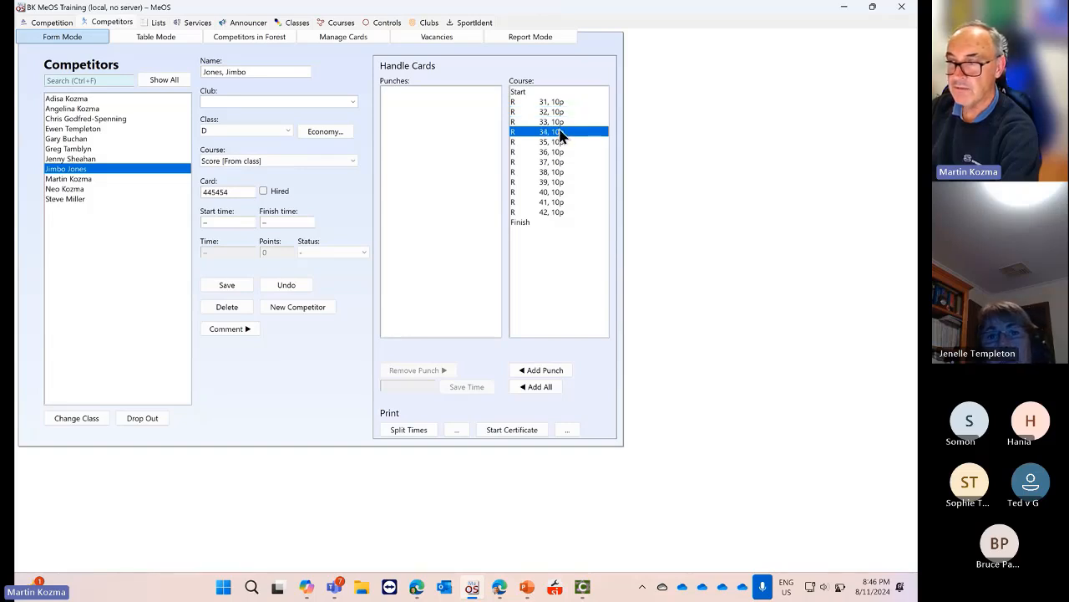
left_click(560, 142)
left_click(559, 152)
left_click_drag(558, 167, 556, 215)
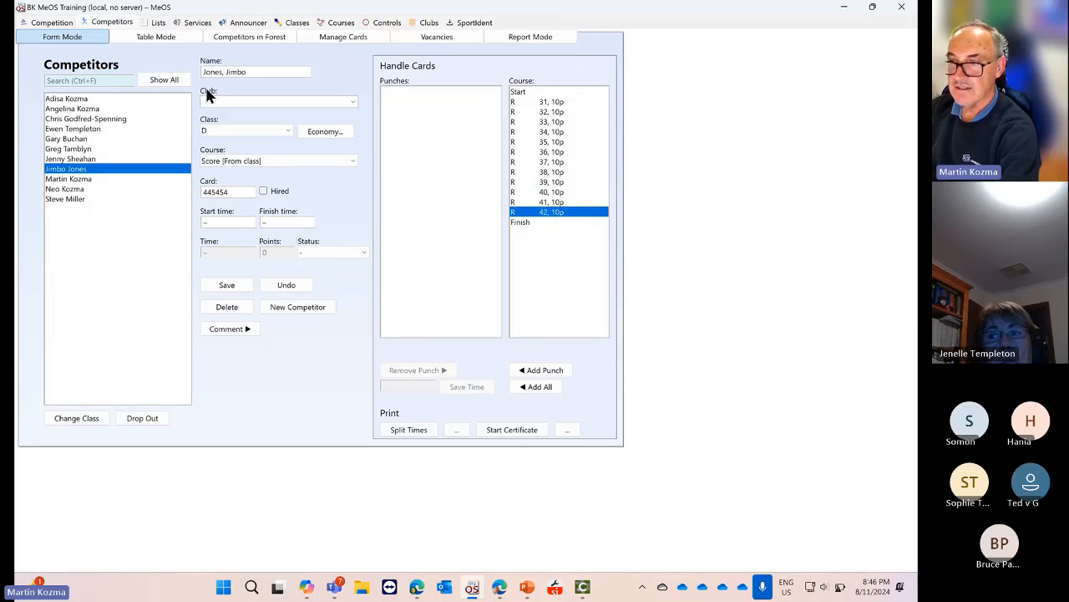
Review the first two competitors and the new entry, then switch to the Courses page
left_click(66, 99)
left_click(74, 111)
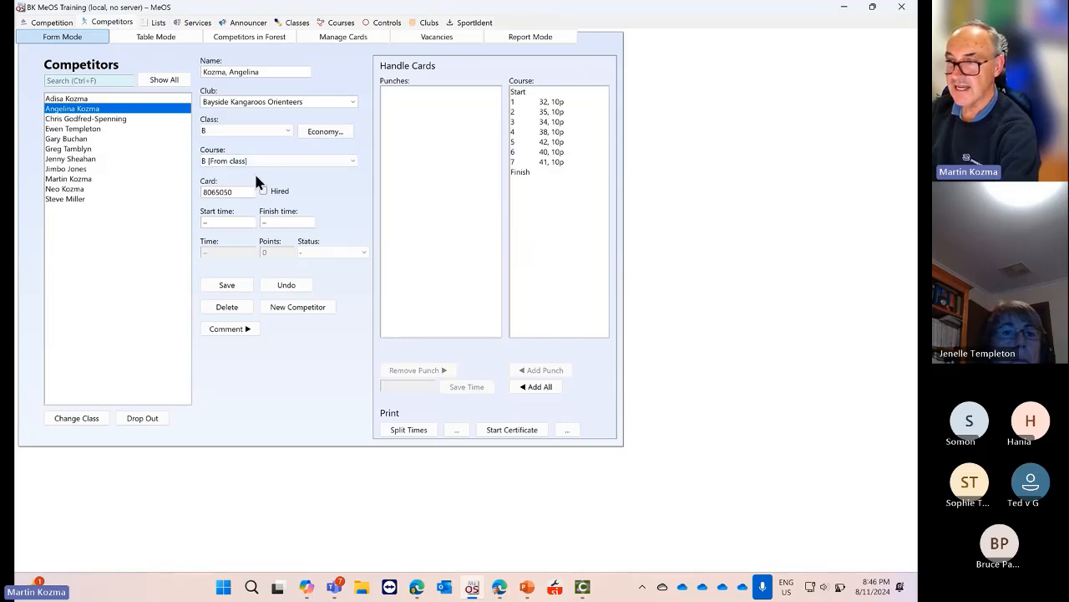
left_click(76, 171)
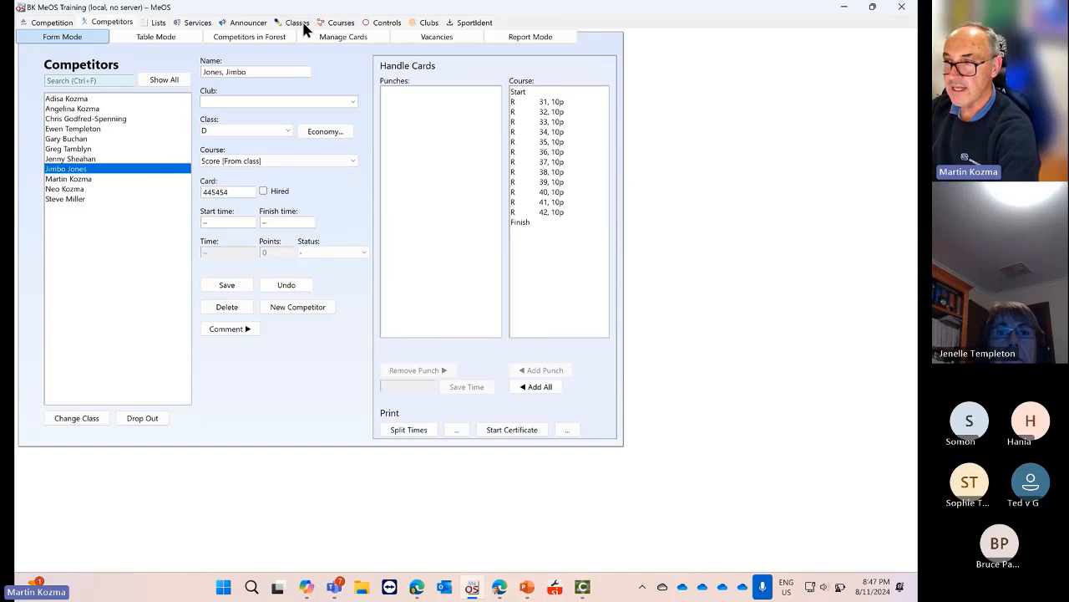
left_click(341, 25)
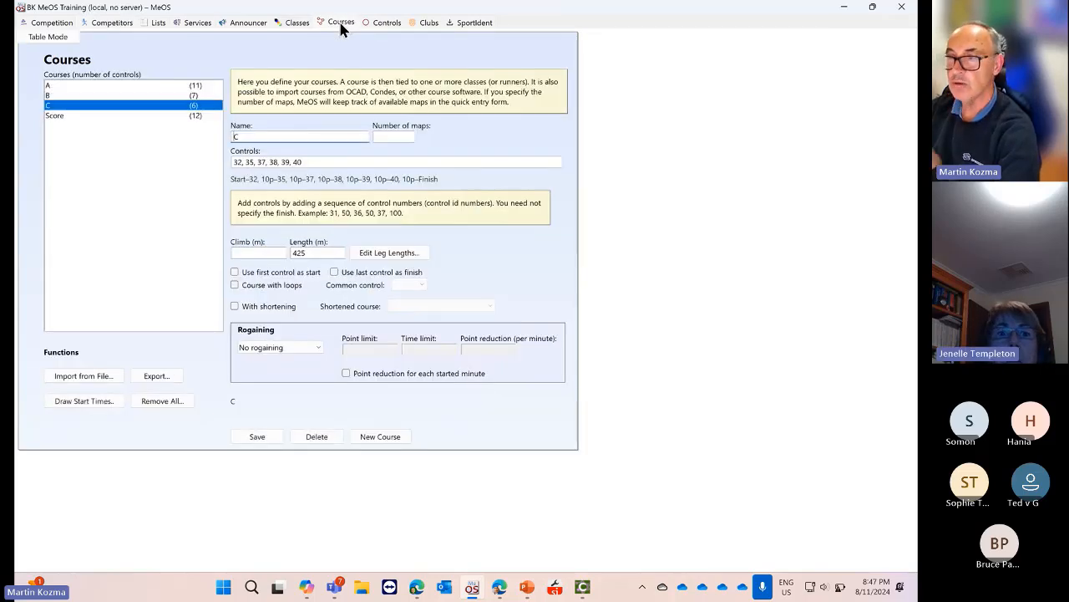
Set the Score course's point reduction to 10 per minute, keeping the Time limit rogaining mode
left_click(81, 119)
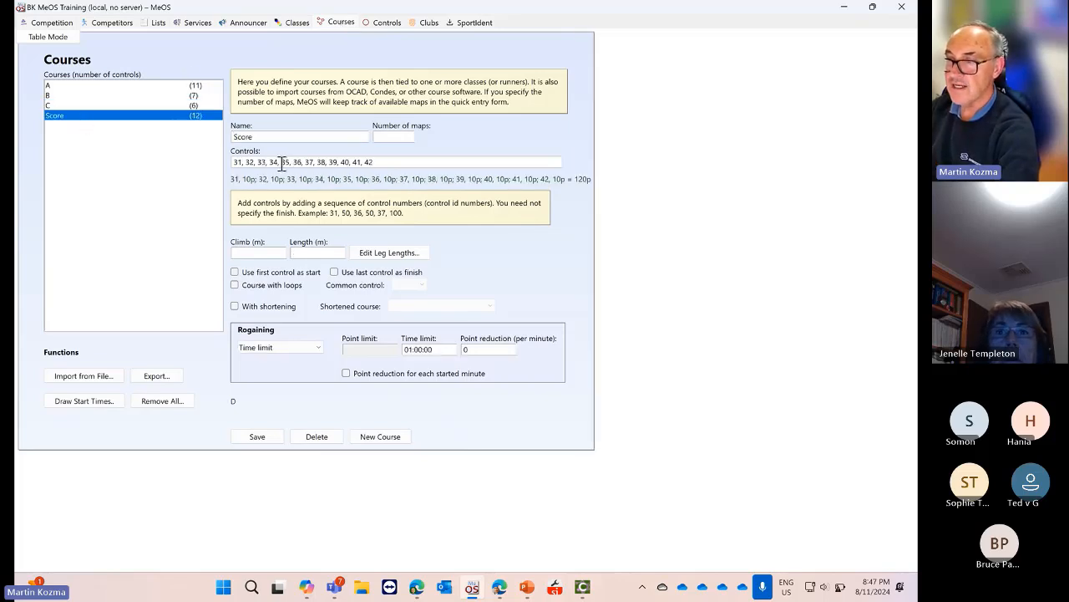
left_click_drag(375, 164, 223, 174)
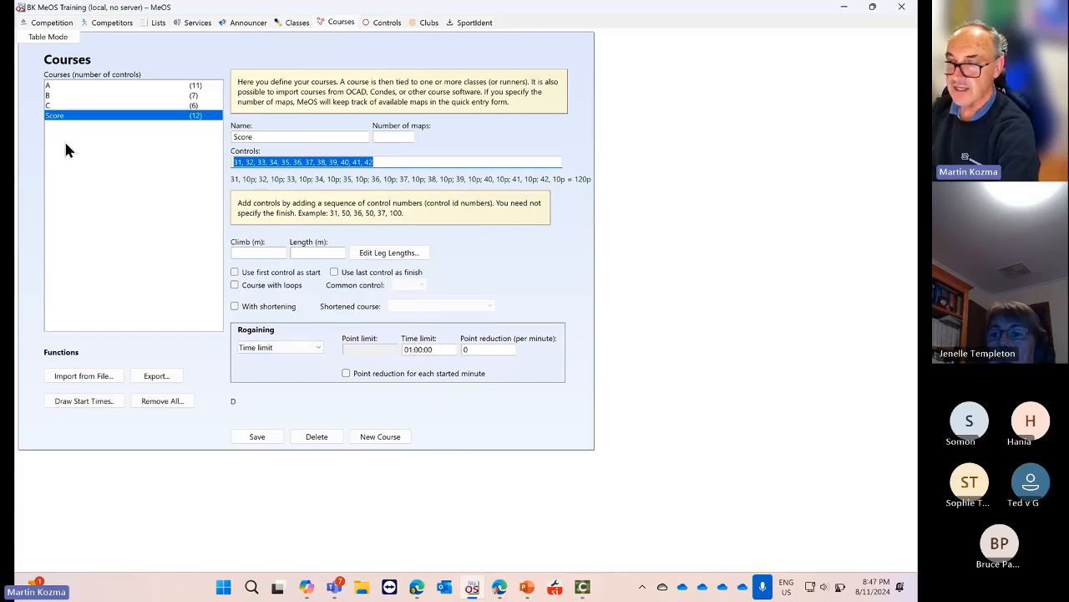
double_click(500, 349)
type("1")
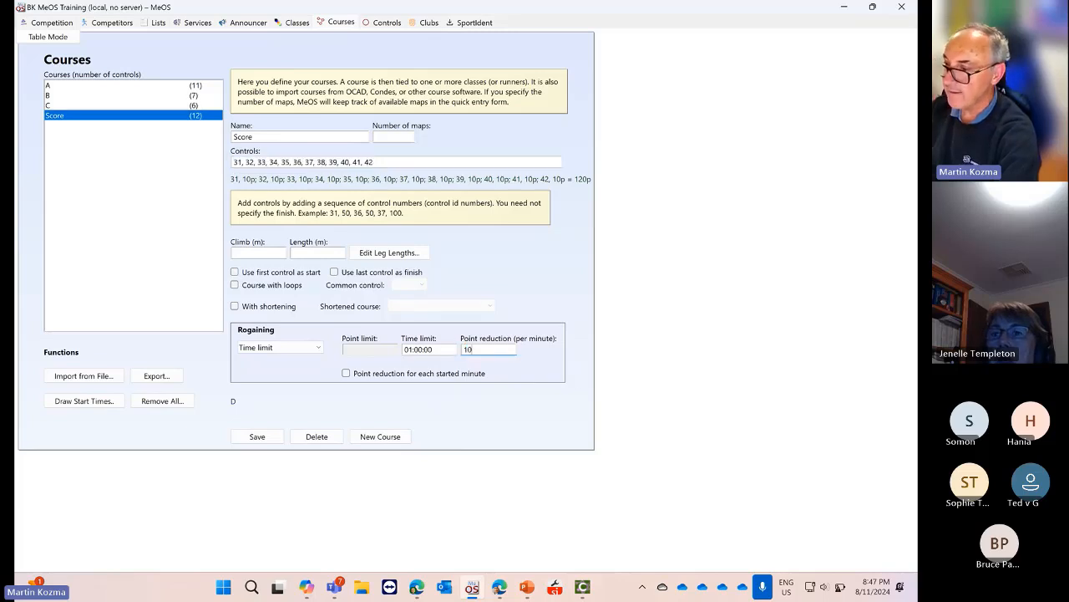
left_click(264, 435)
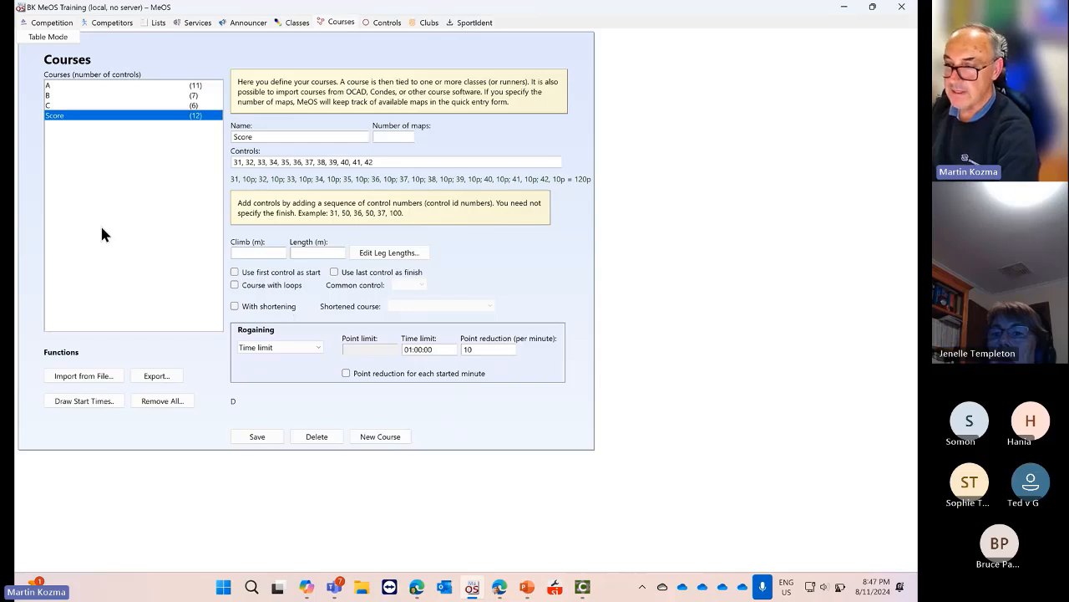
left_click(314, 345)
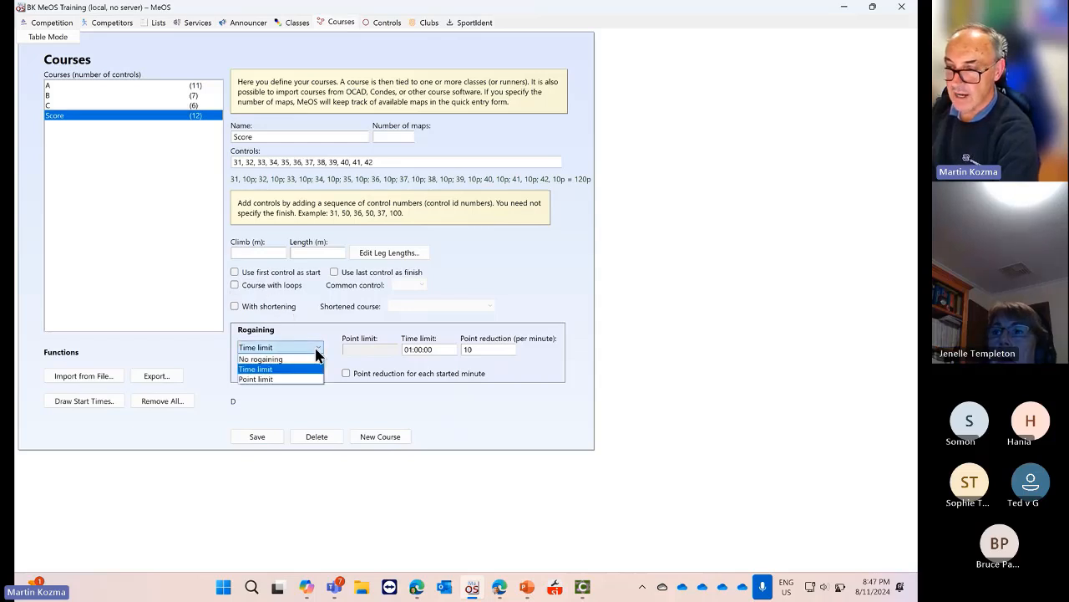
left_click(197, 300)
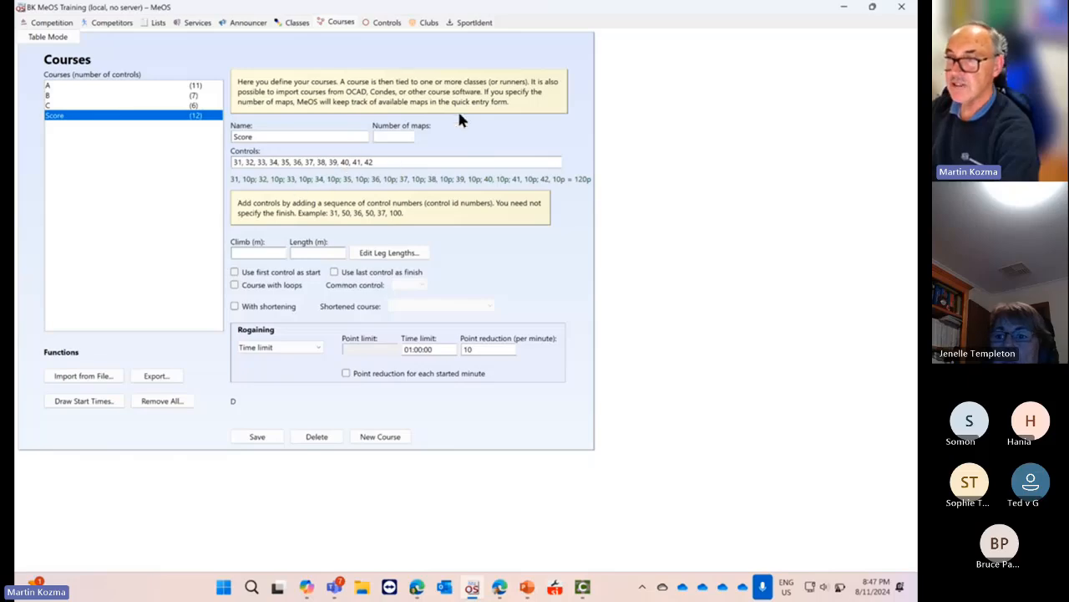
left_click(478, 23)
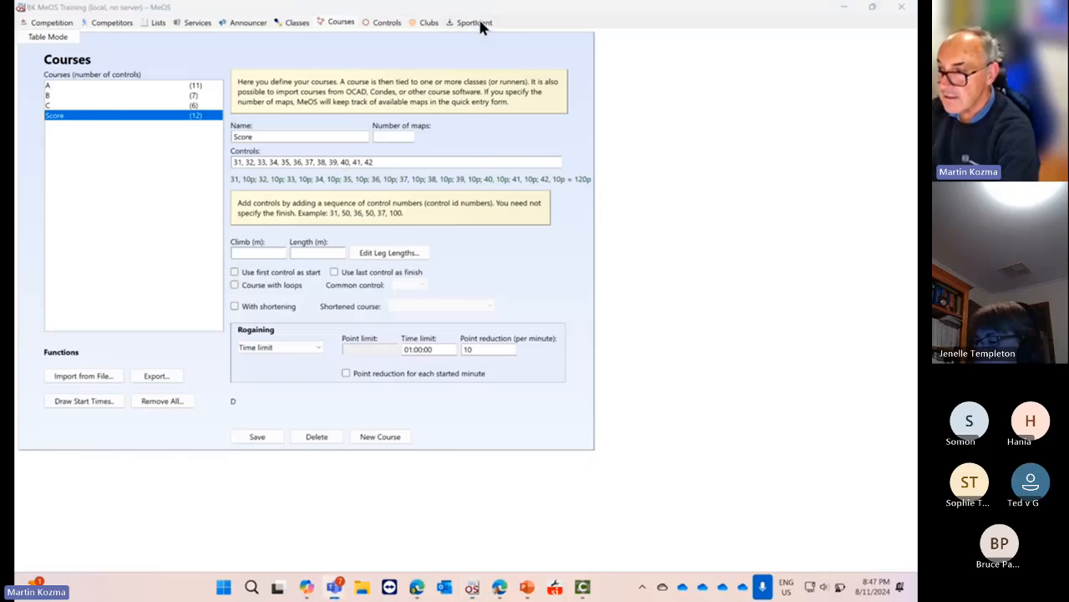
Maximize MeOS and list the 11 runners still in the forest under Competitors
double_click(697, 12)
left_click(571, 46)
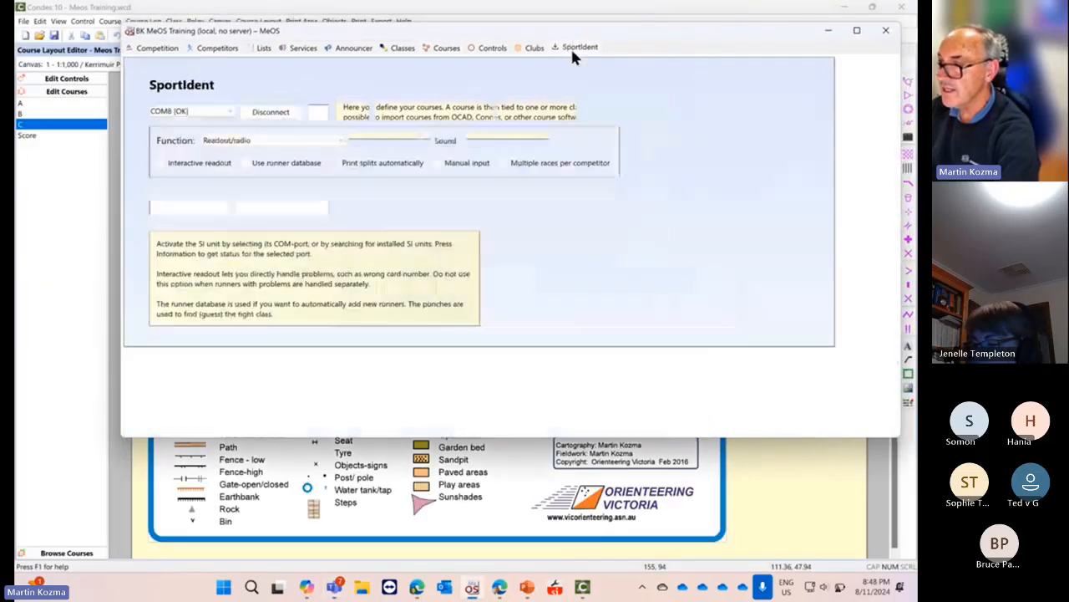
left_click(856, 30)
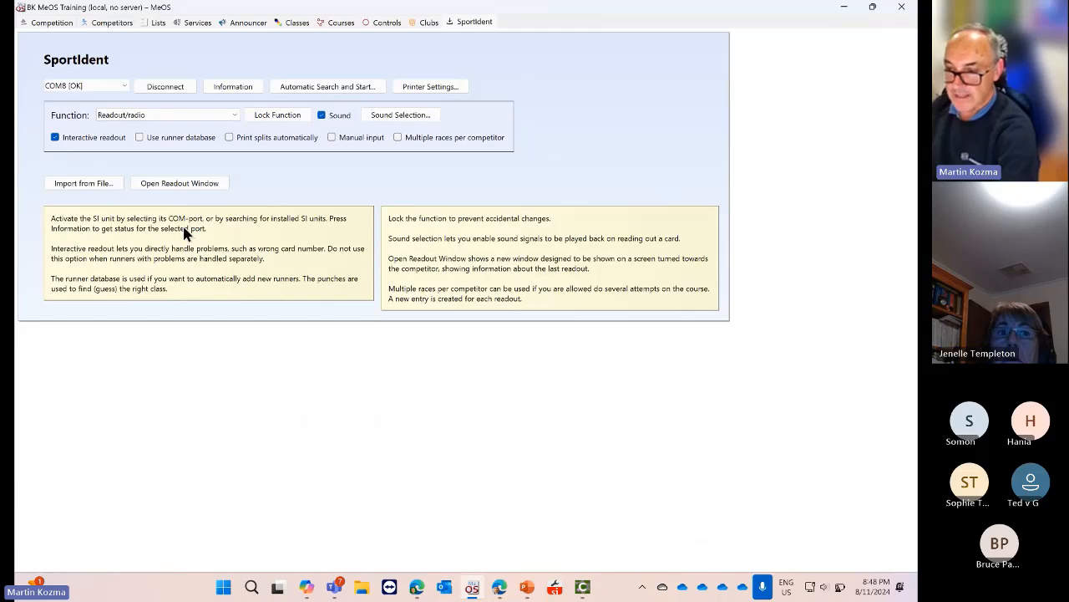
left_click(119, 23)
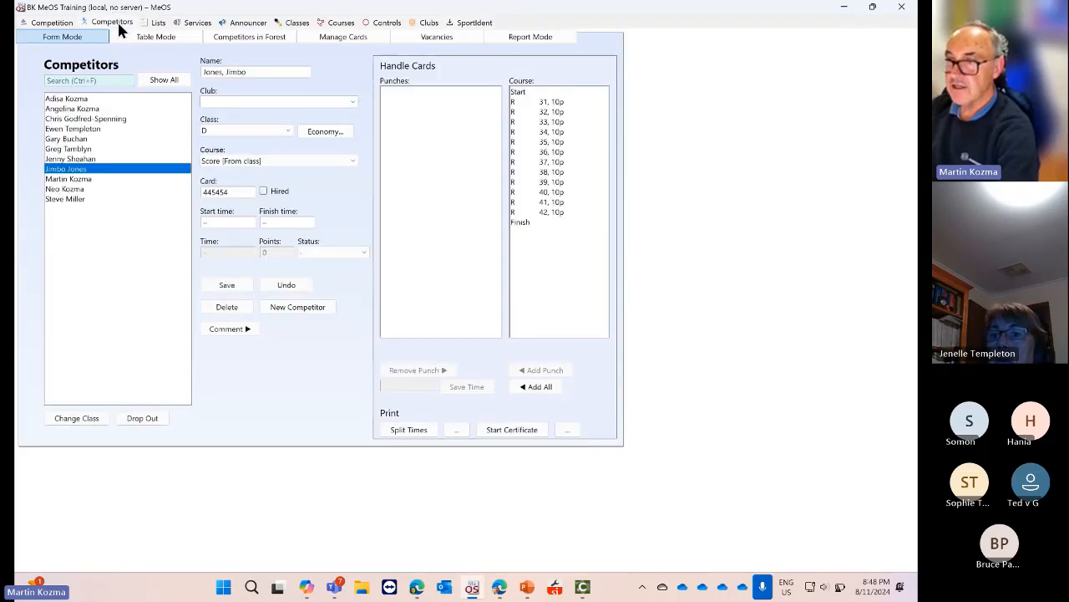
left_click(249, 38)
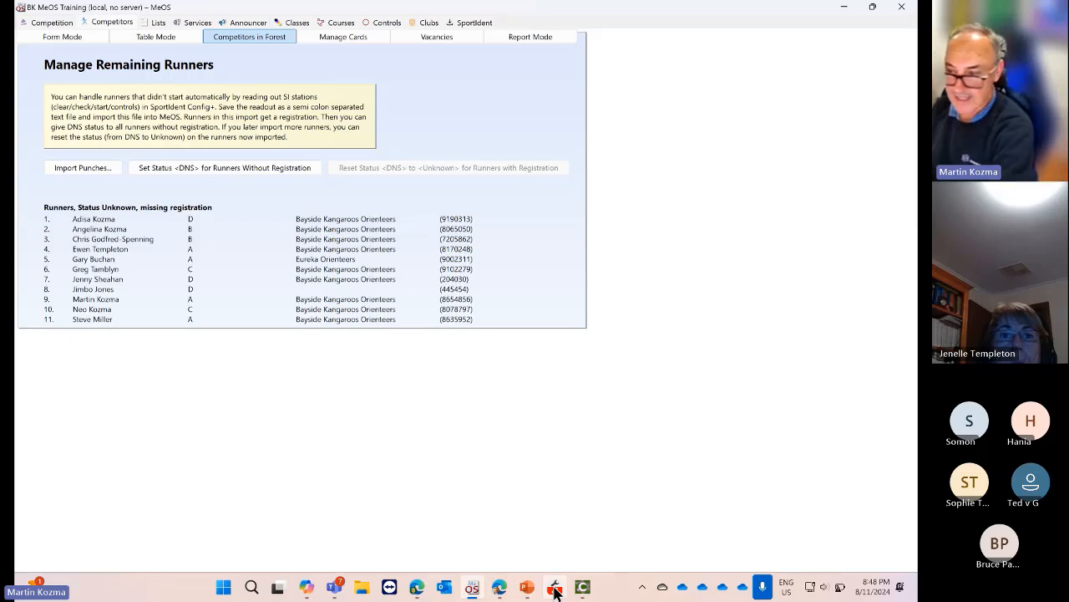
Hide SPORTident Config+ and start Import Punches in MeOS to open the semicolon-separated CSV file chooser
left_click(555, 590)
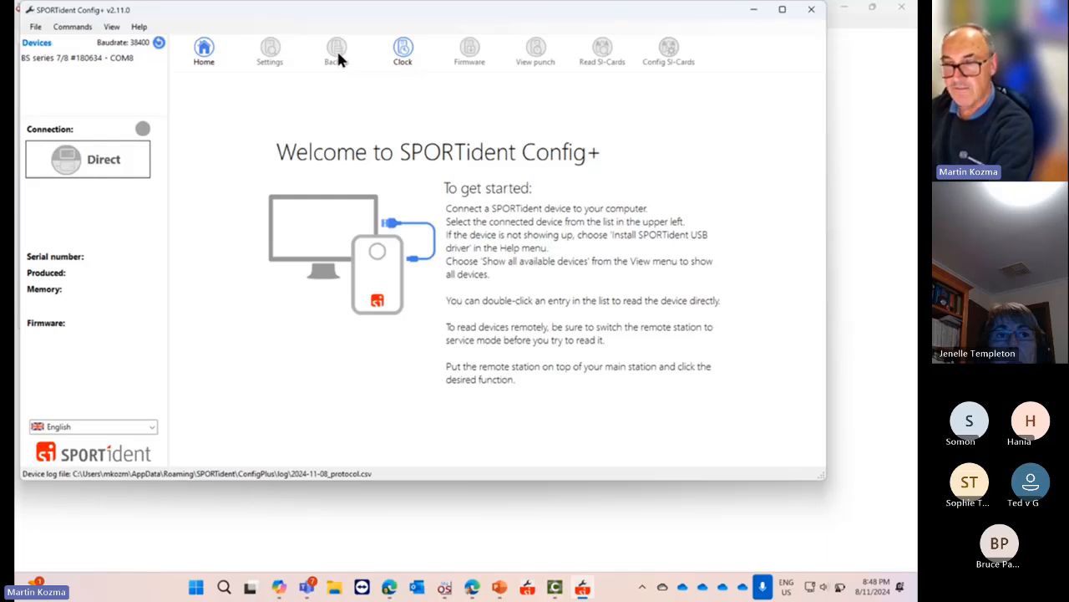
left_click(755, 15)
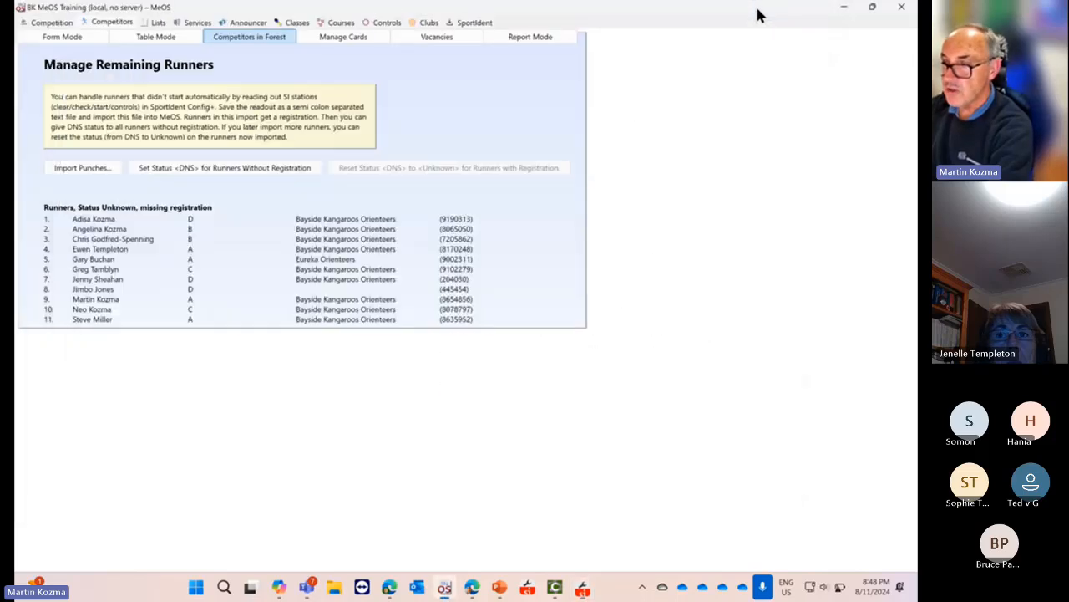
left_click(83, 168)
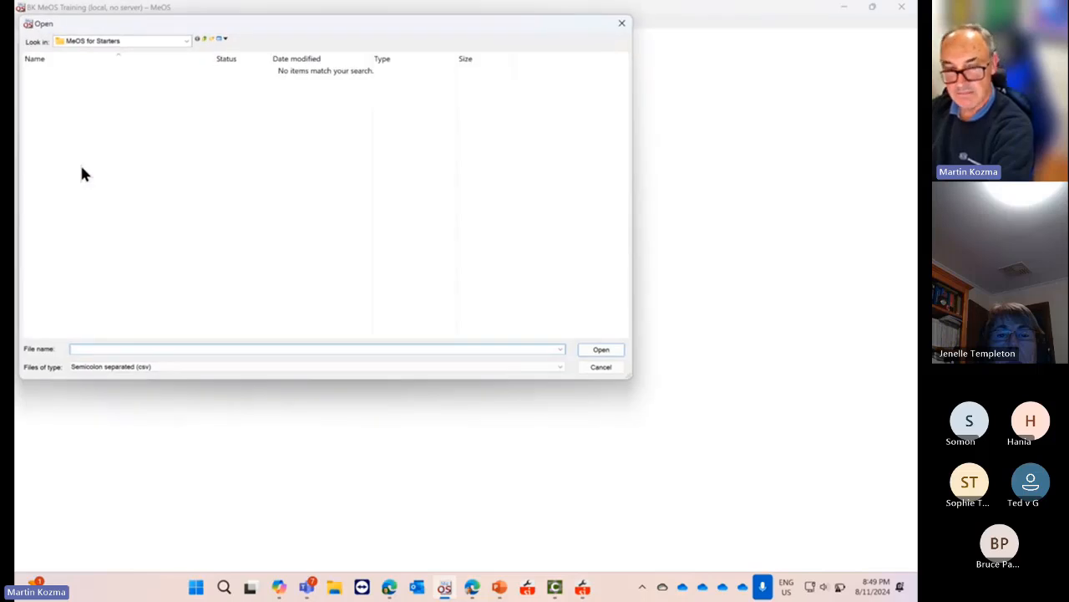
Cancel the punch import dialog, returning to the 11 runners on Manage Remaining Runners
left_click(619, 26)
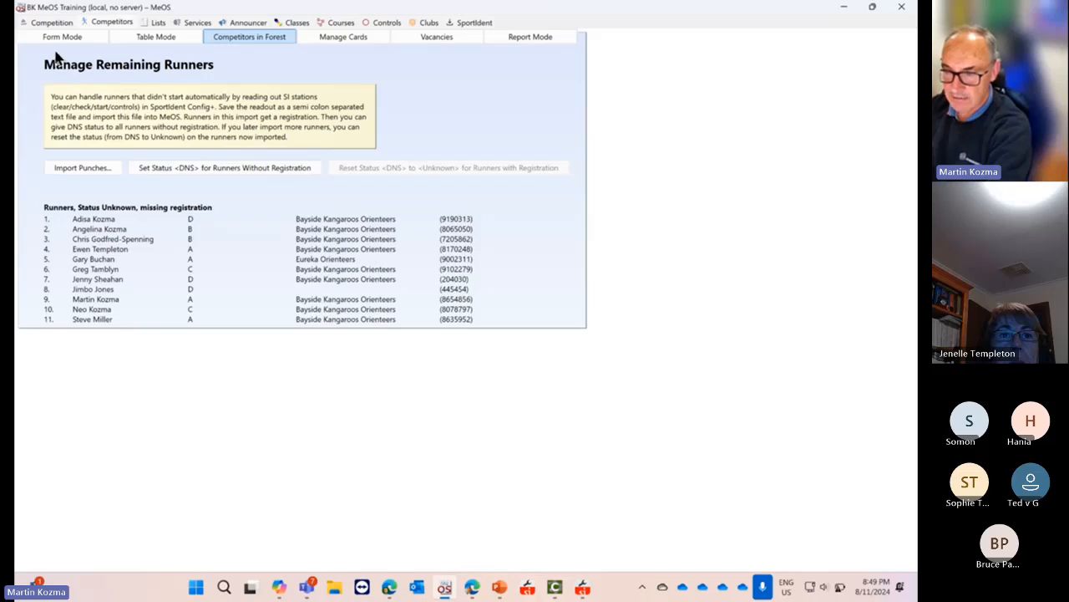
Look through the MeOS tabs, then open Eventor Connection from the Competition page
left_click(55, 24)
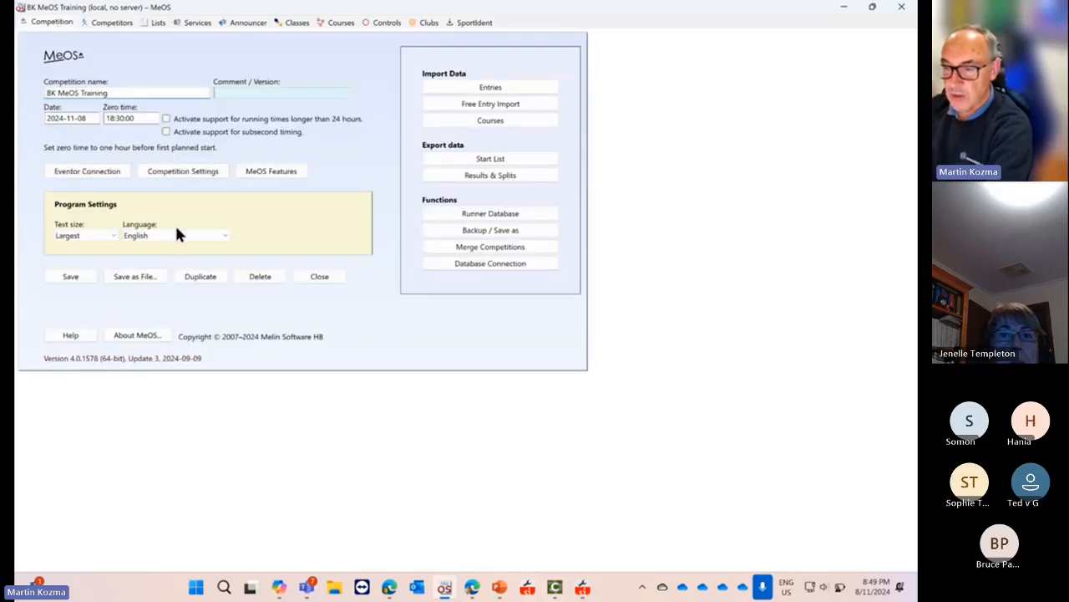
left_click(116, 23)
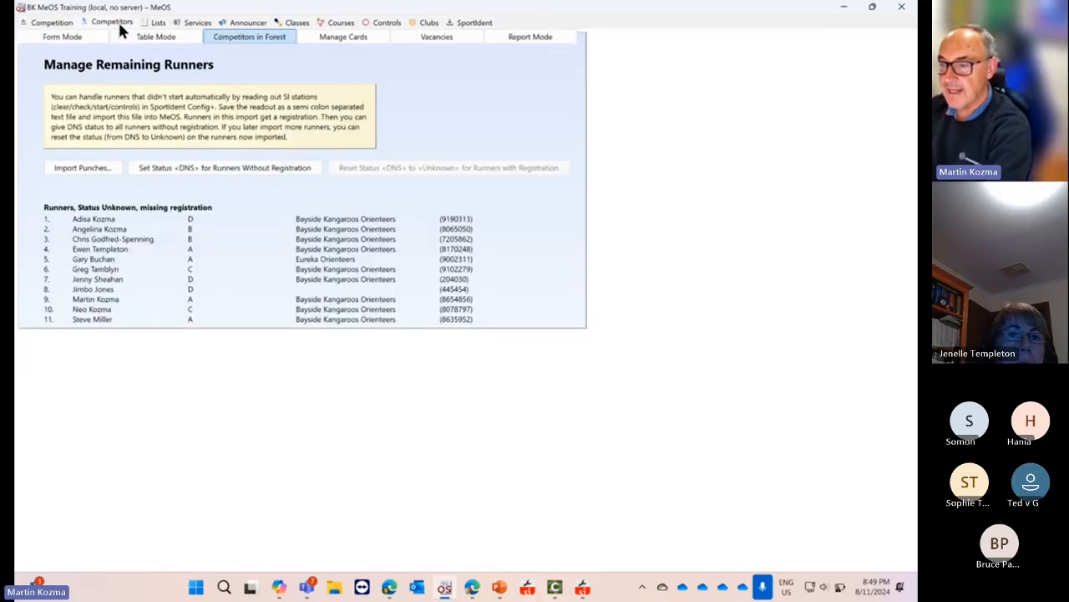
left_click(153, 22)
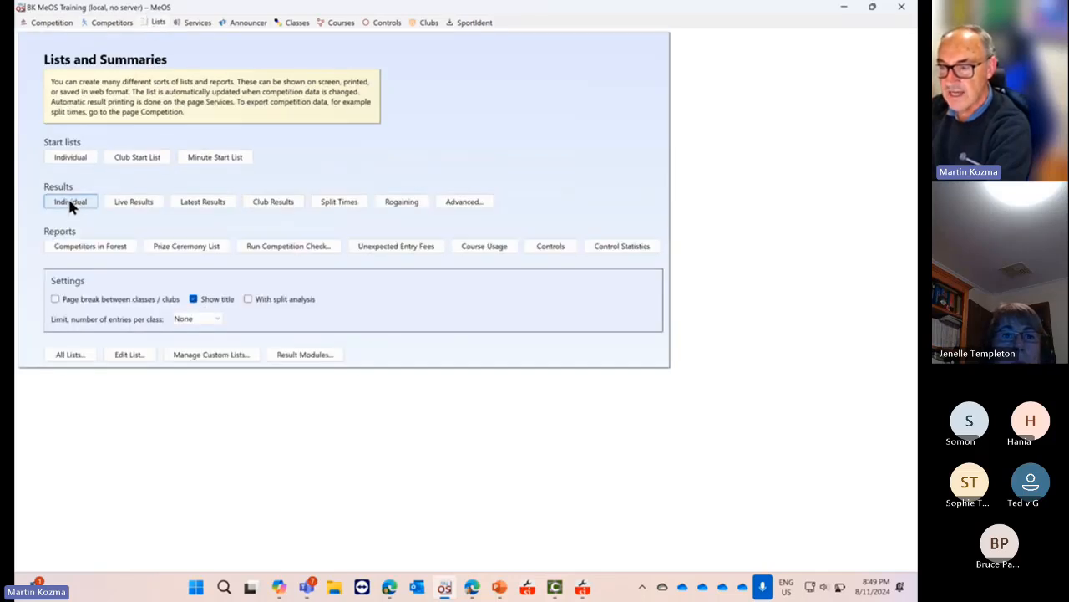
left_click(116, 27)
left_click(58, 26)
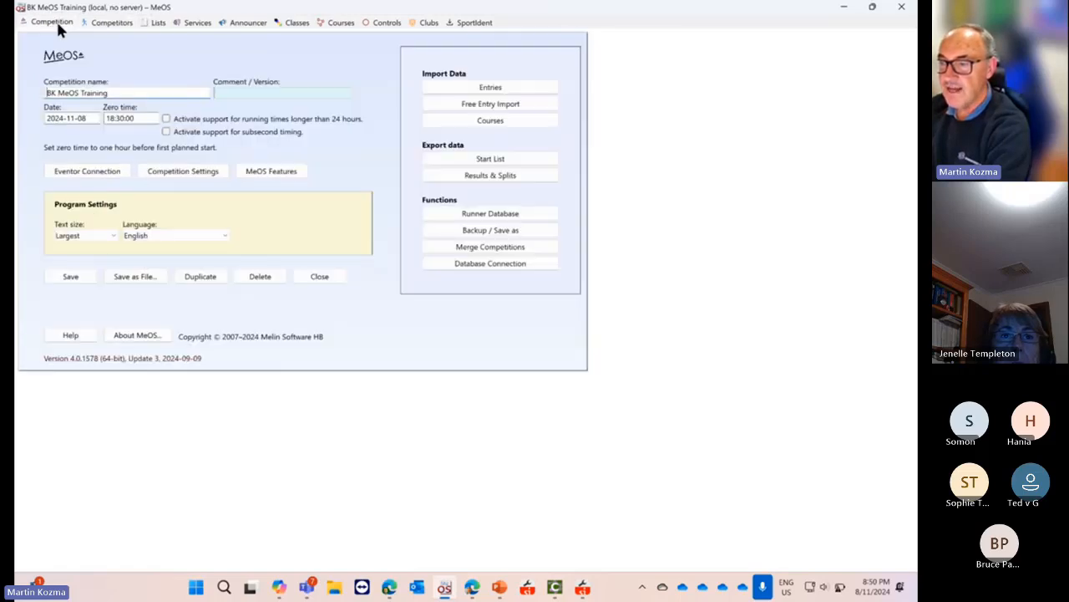
left_click(86, 171)
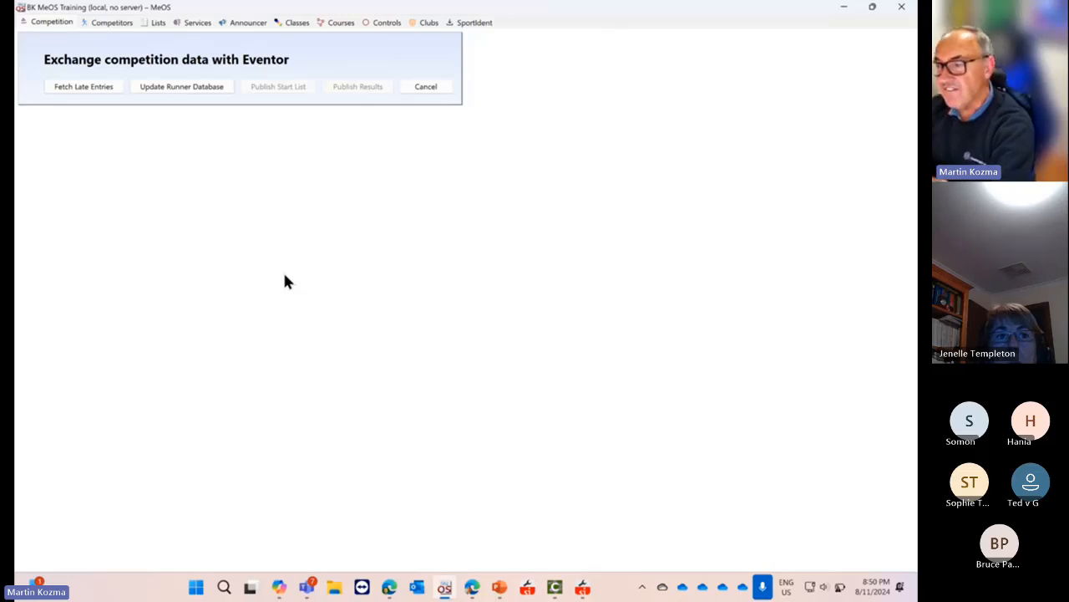
View a competitor's entry details on the Competitors page in Form Mode
left_click(117, 25)
left_click(70, 36)
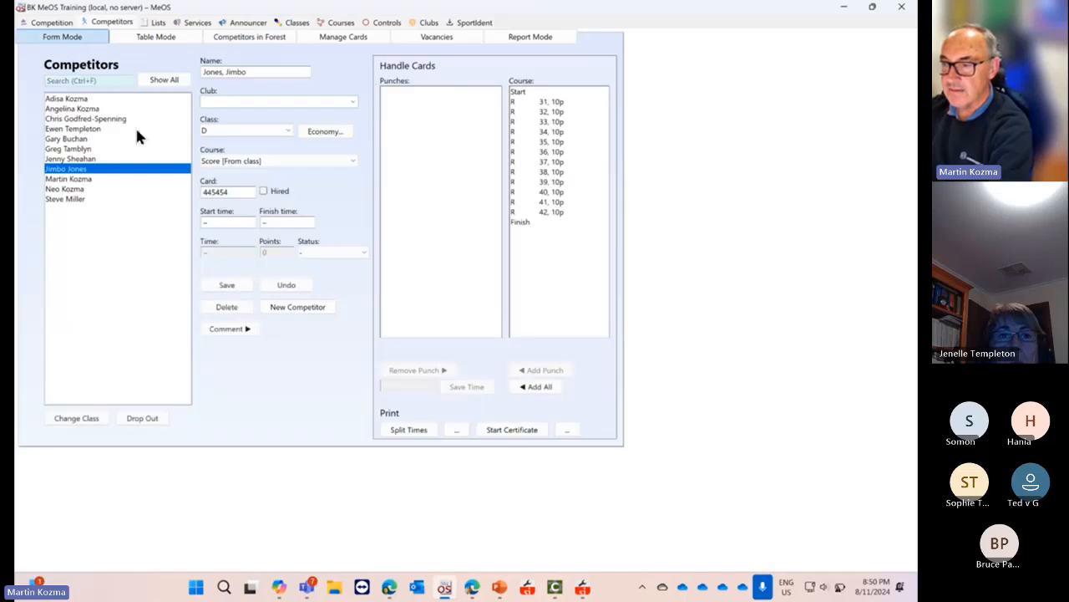
left_click(80, 150)
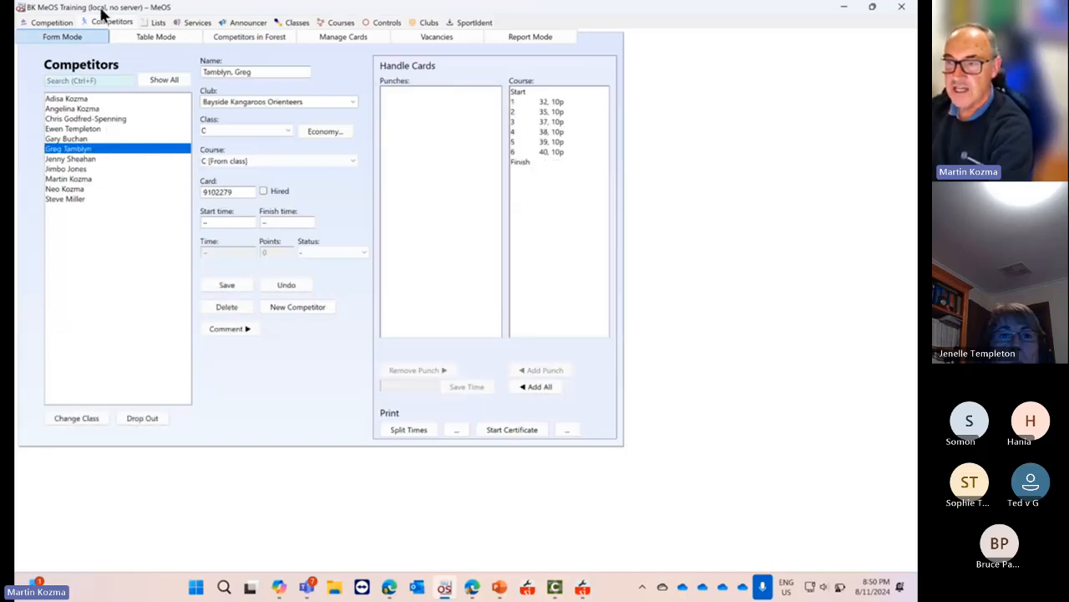
Revisit the Eventor Connection page, then return to the BK MeOS Training competition overview
left_click(54, 23)
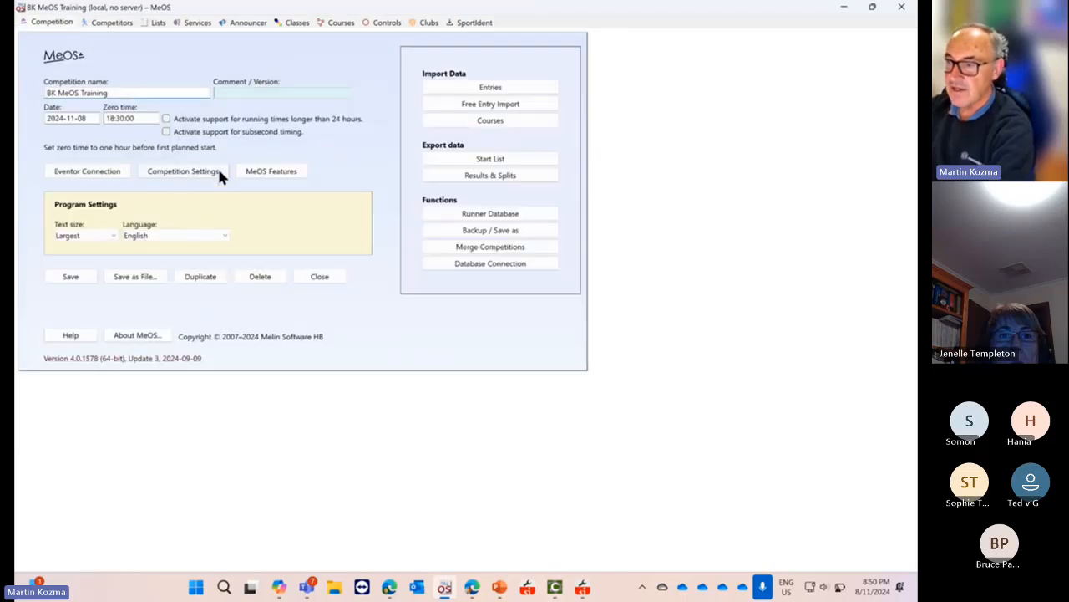
left_click(108, 171)
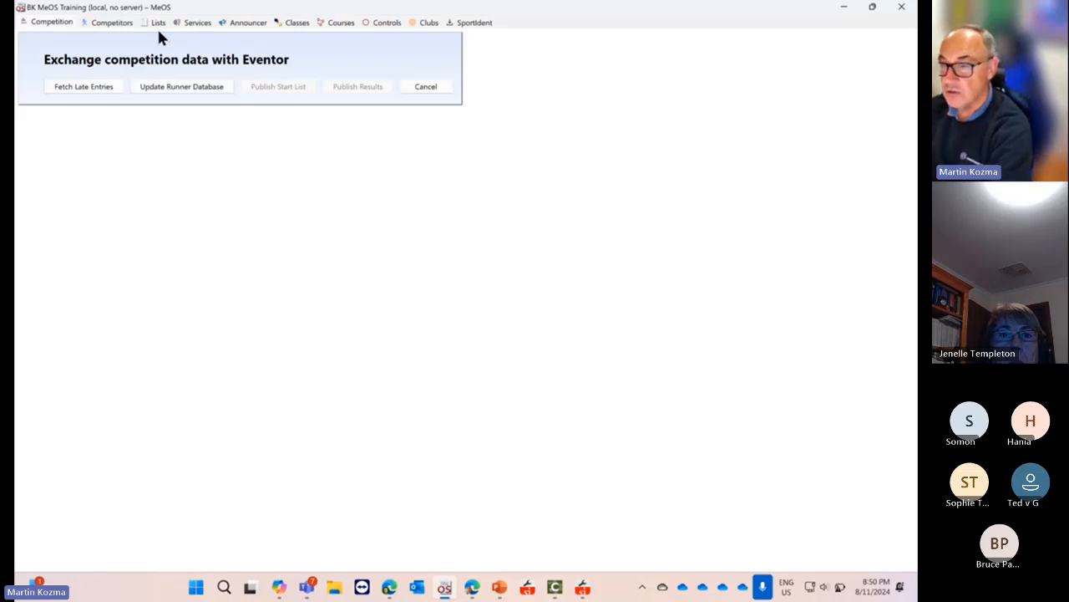
left_click(114, 25)
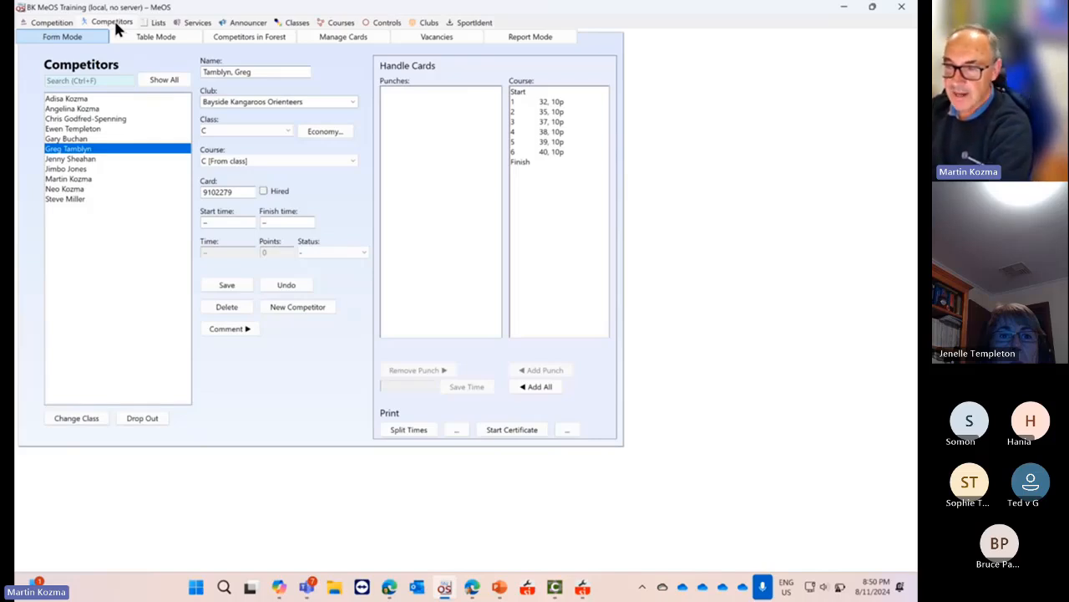
left_click(46, 23)
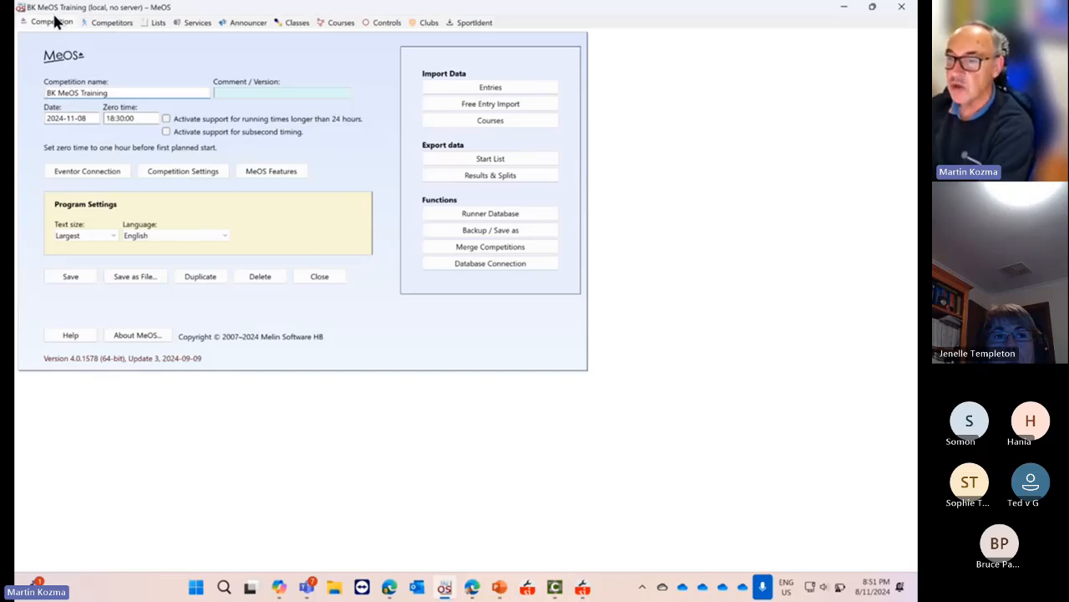
Close BK MeOS Training, glance at the local settings, and open ITESTTÄVLING from the start screen
left_click(320, 276)
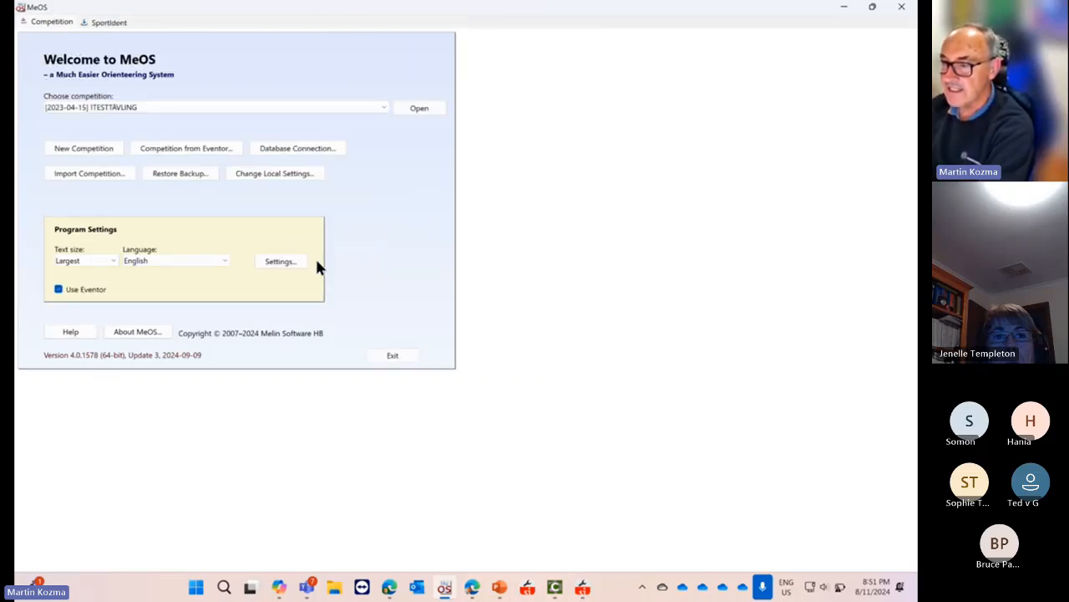
left_click(282, 173)
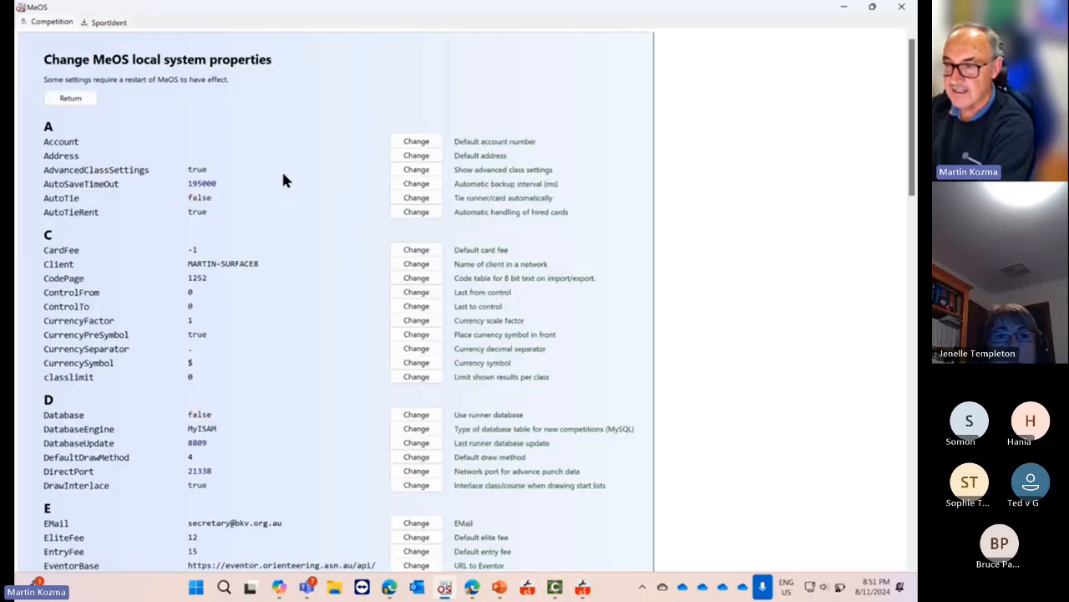
scroll(244, 371, "down", 3)
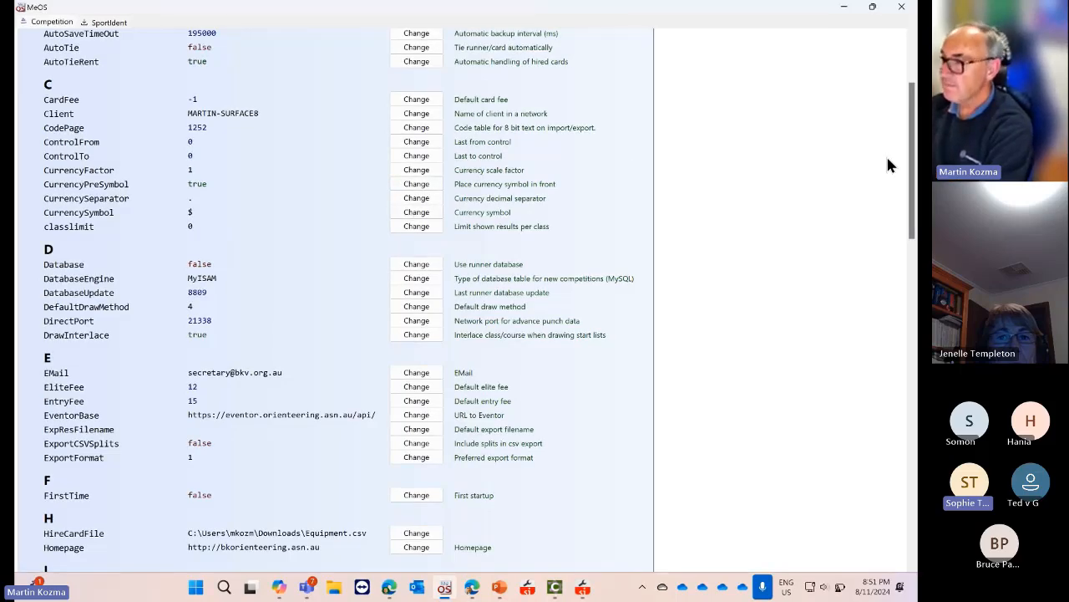
scroll(898, 123, "up", 3)
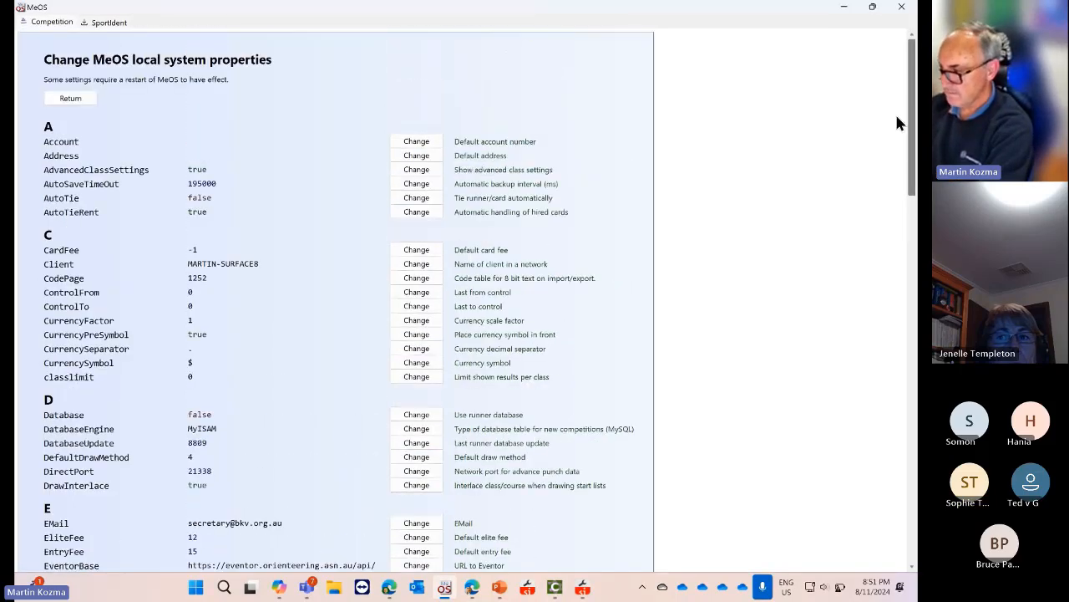
left_click(69, 97)
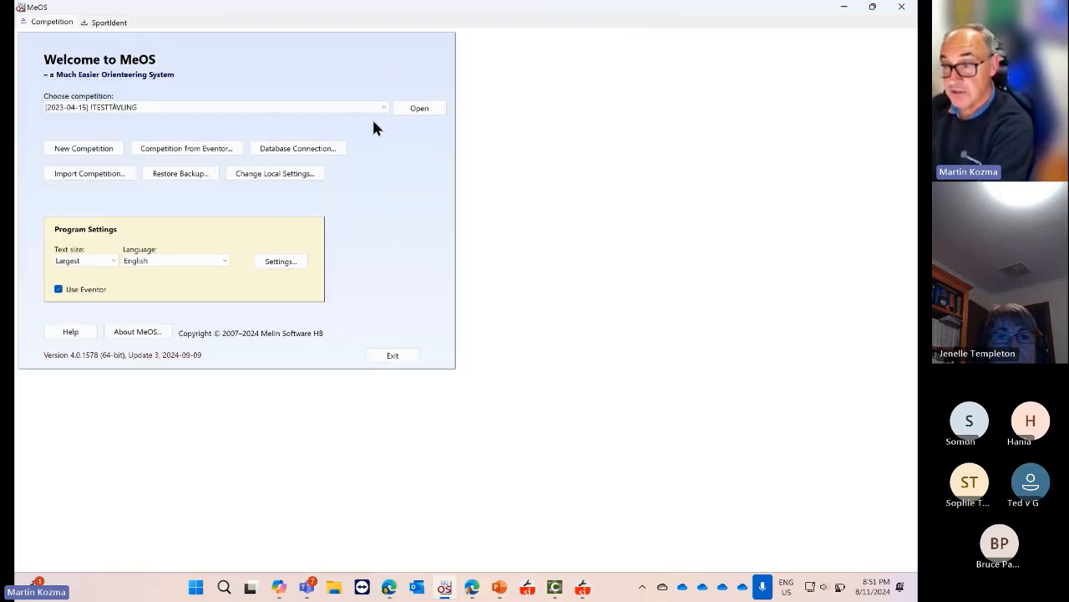
left_click(420, 108)
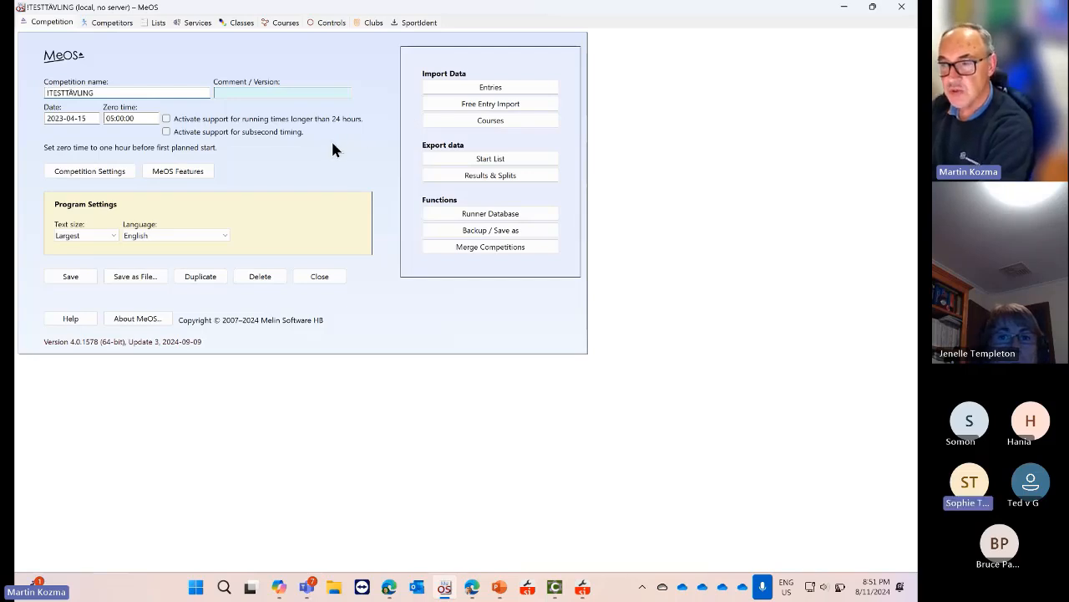
Show the Services page under Lists, listing Results Online, Interval Backup and Information Server
left_click(160, 25)
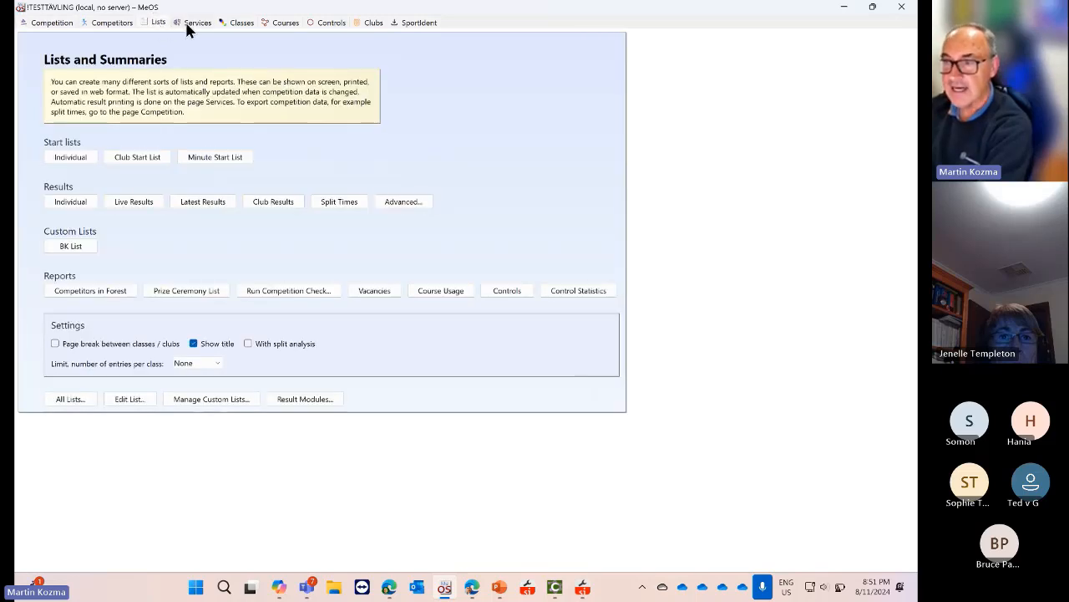
left_click(199, 26)
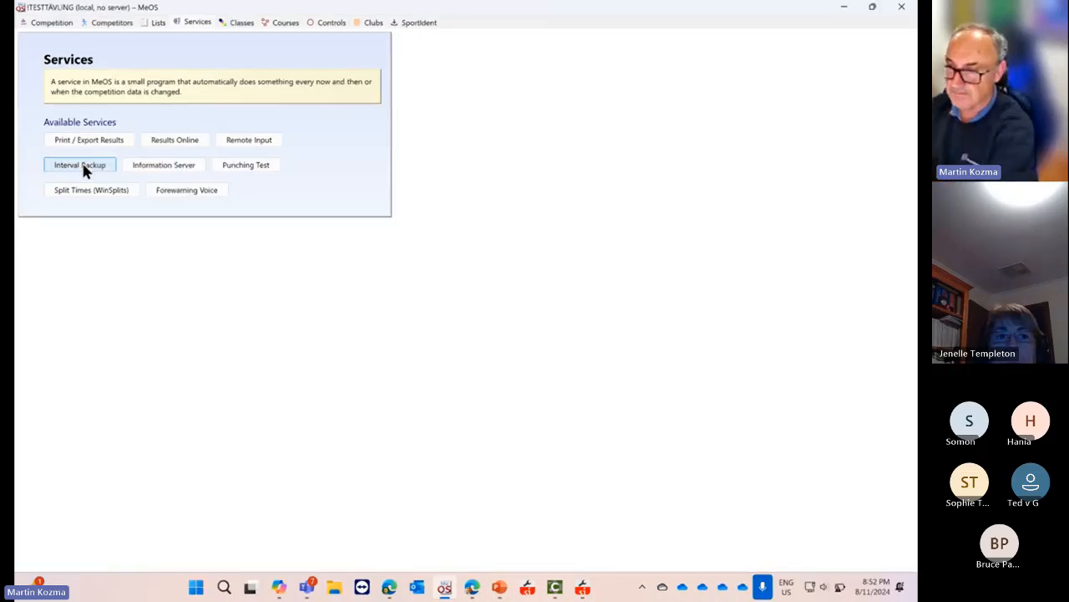
left_click(83, 170)
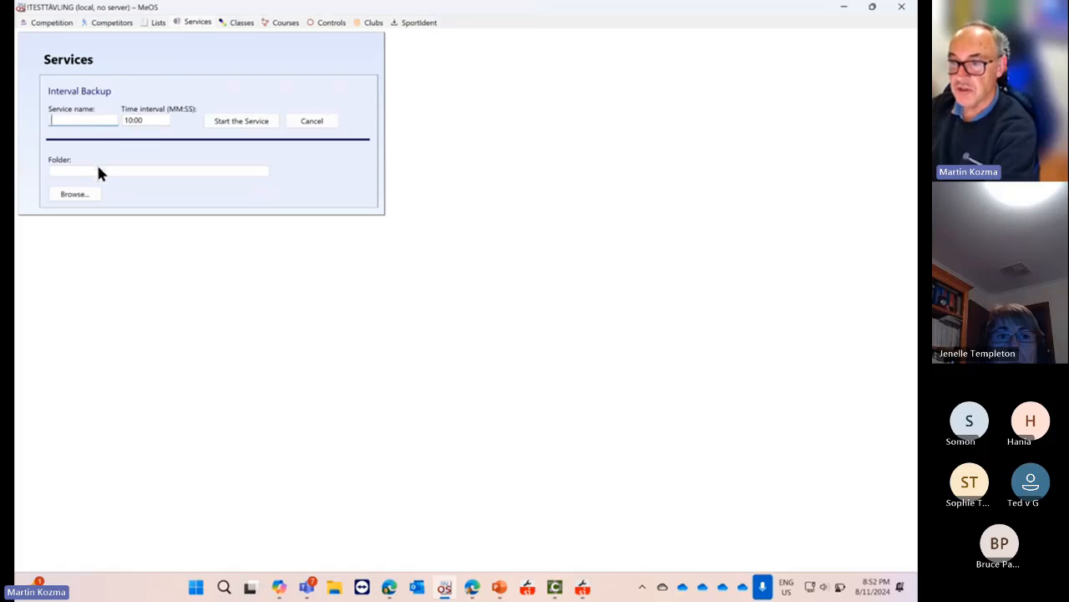
left_click(95, 170)
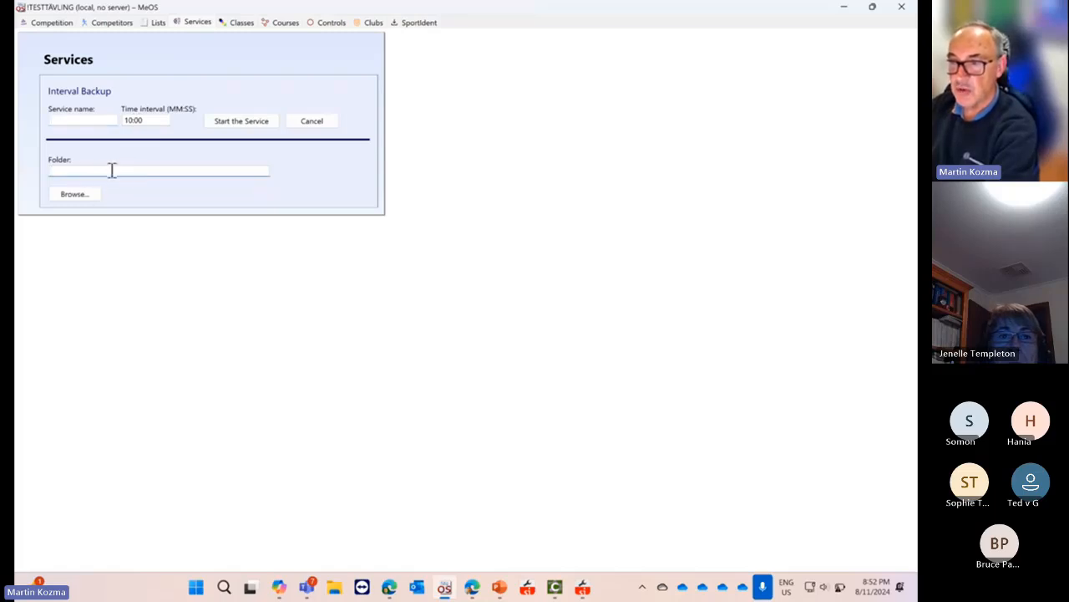
left_click(79, 118)
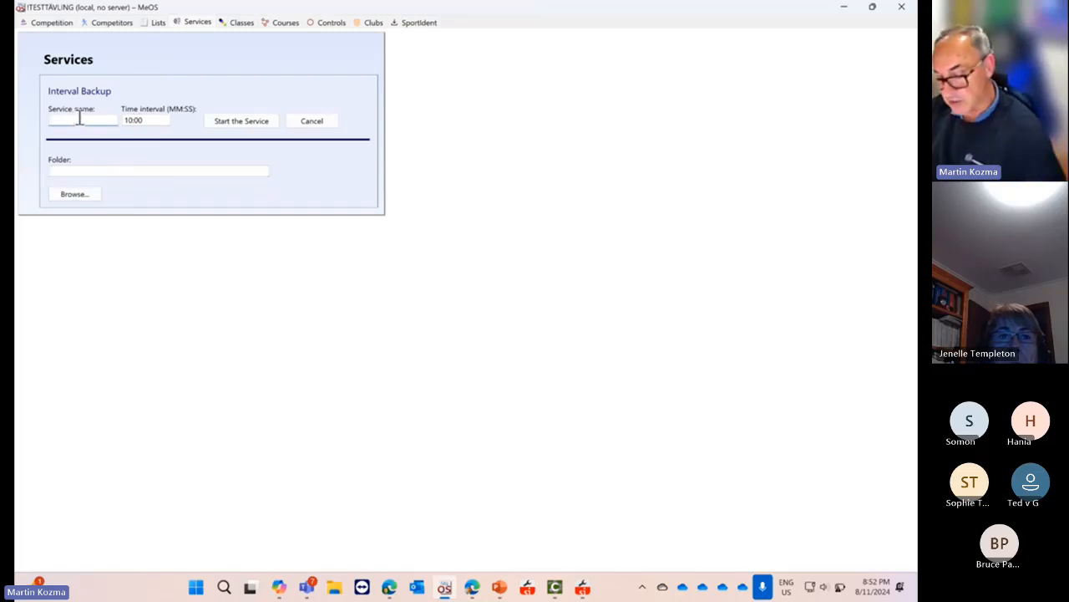
type("backu")
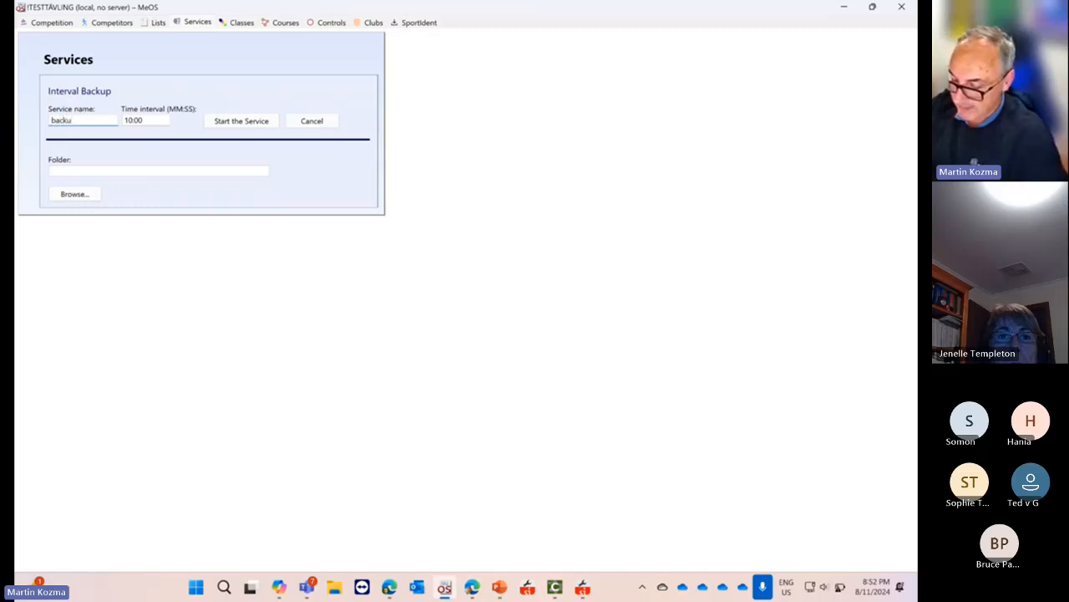
type("p")
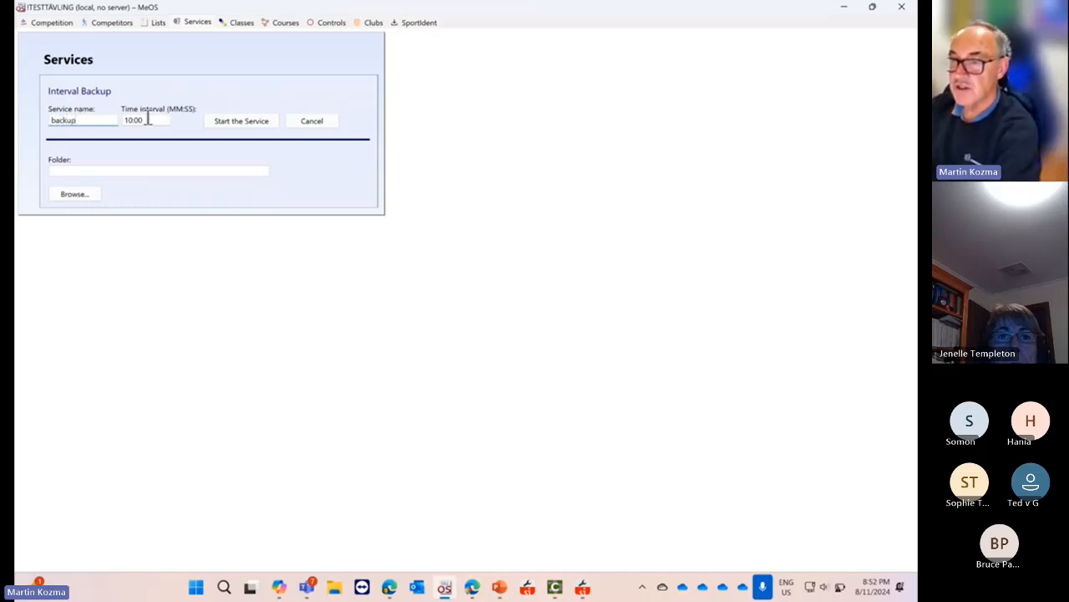
left_click(96, 170)
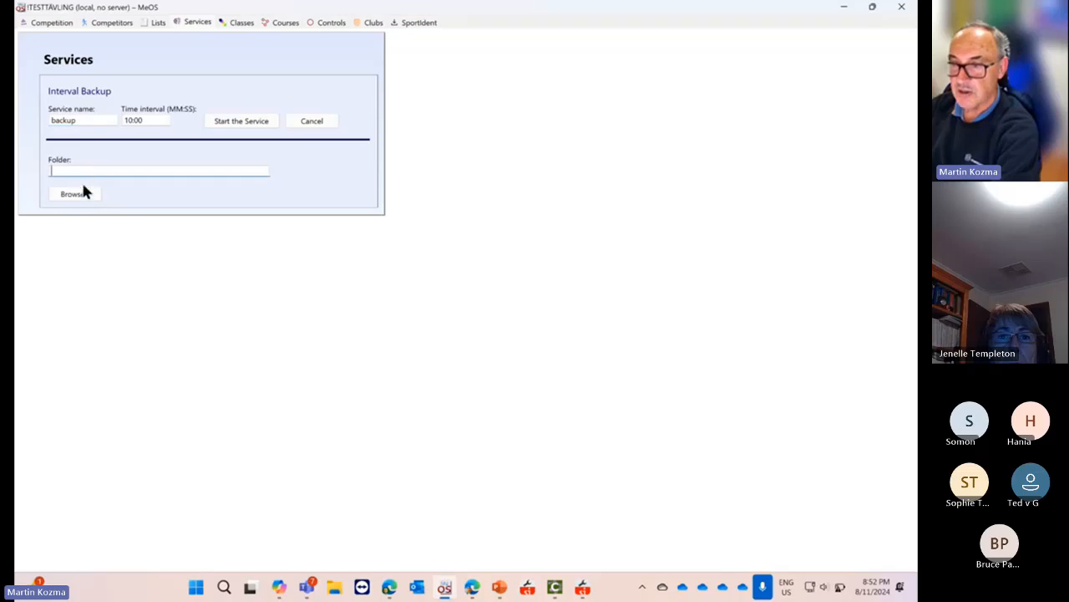
left_click(83, 192)
scroll(433, 276, "down", 3)
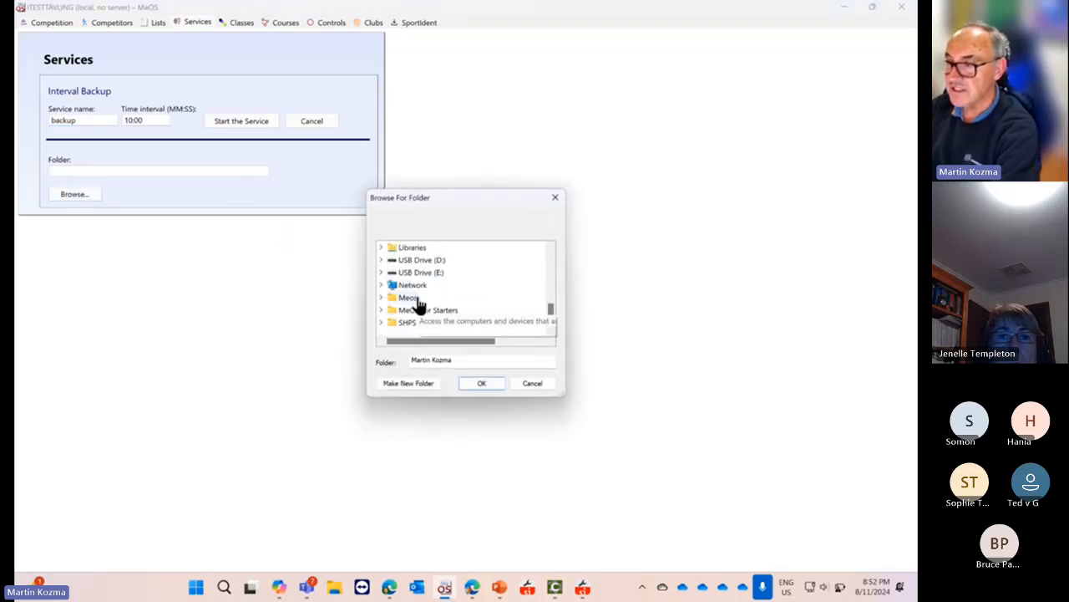
scroll(428, 297, "up", 3)
scroll(436, 289, "down", 2)
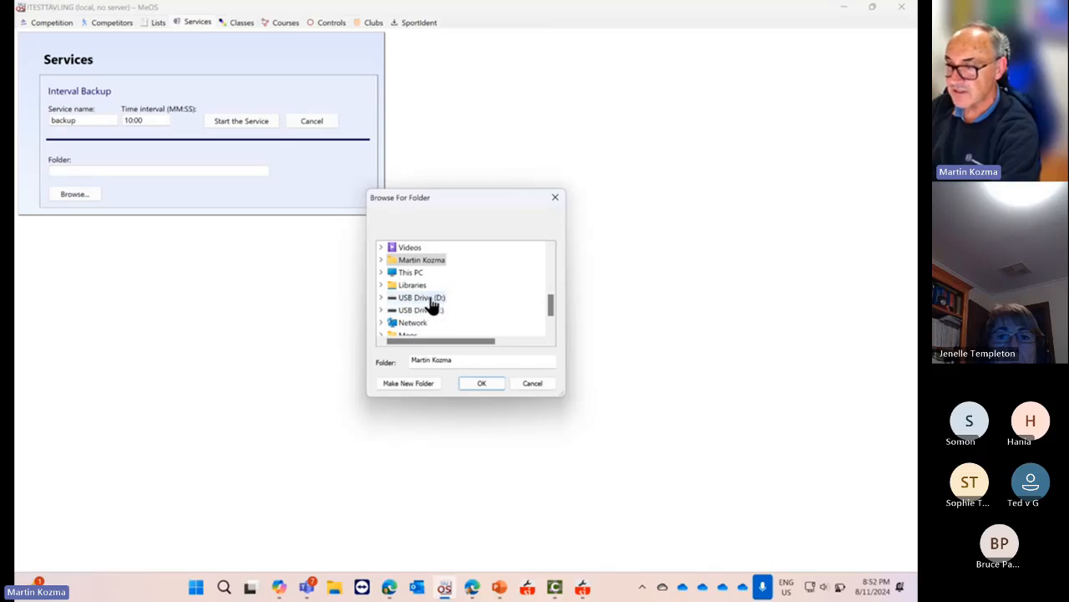
left_click(430, 301)
left_click(534, 309)
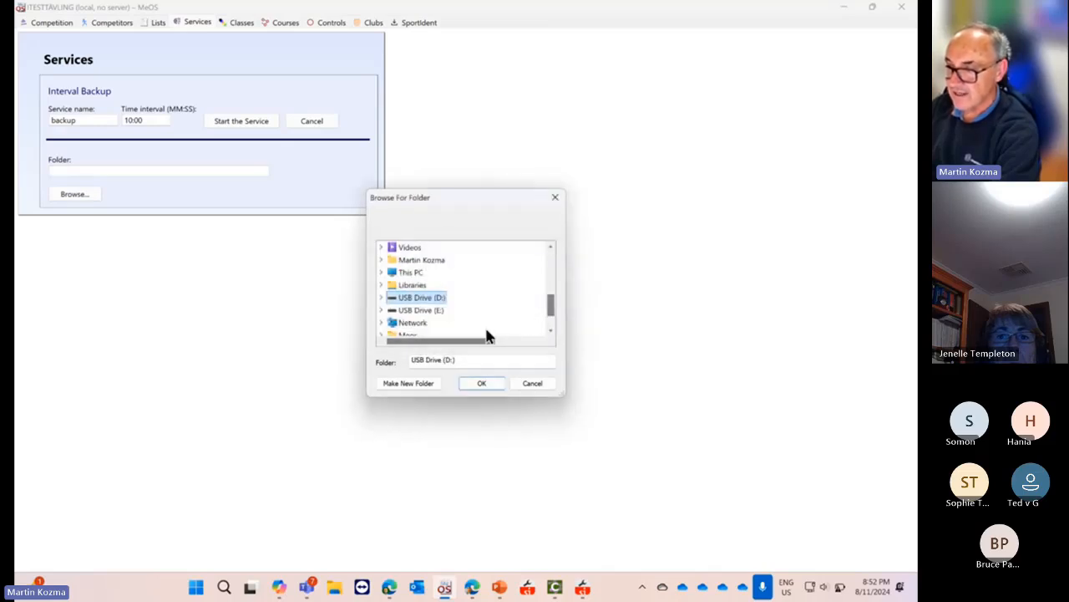
double_click(413, 273)
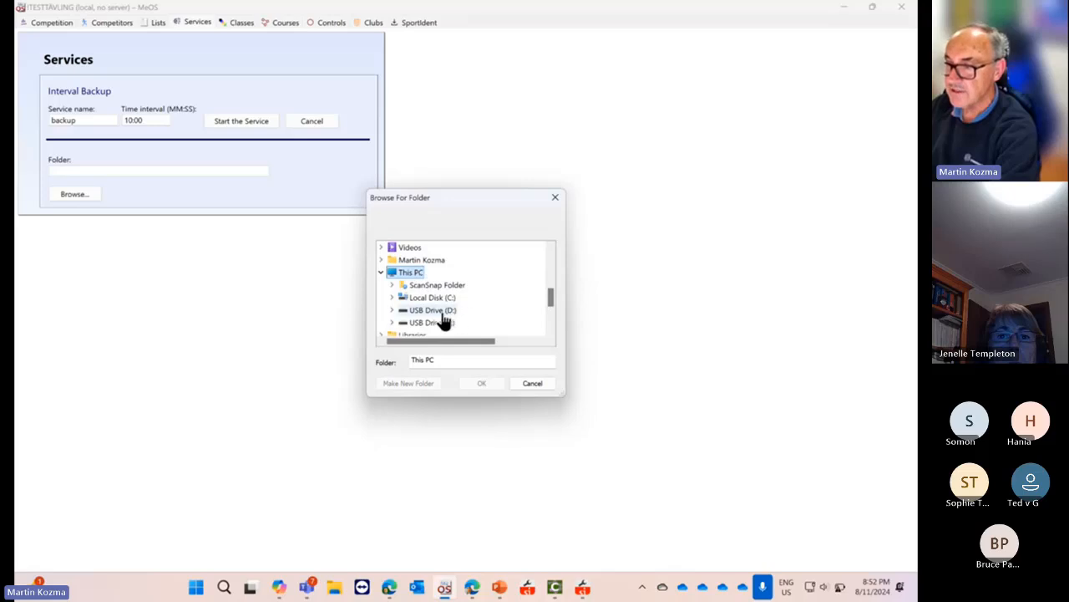
double_click(431, 297)
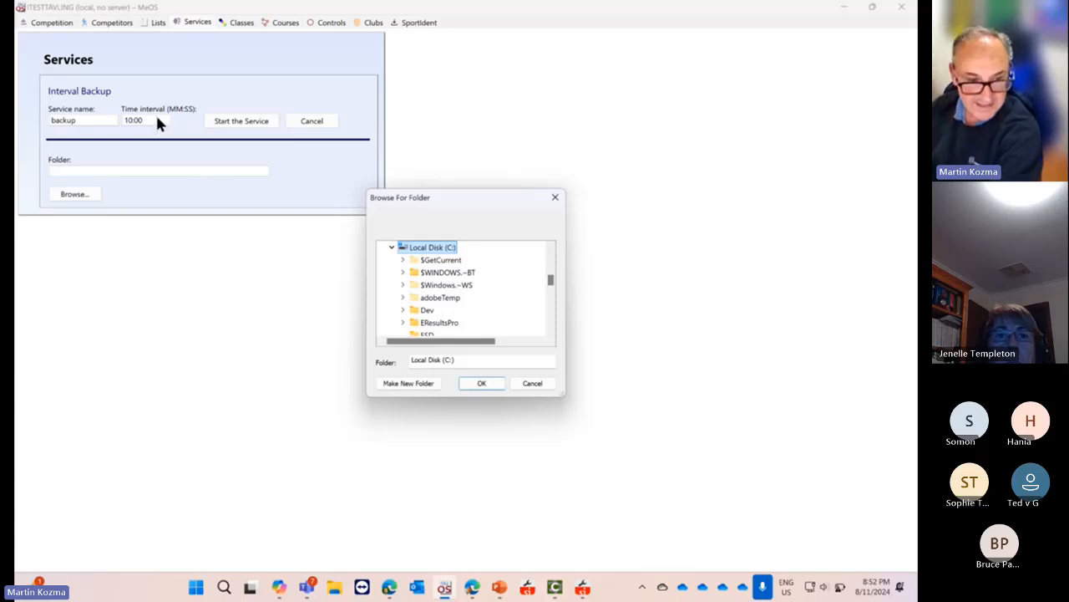
left_click(554, 198)
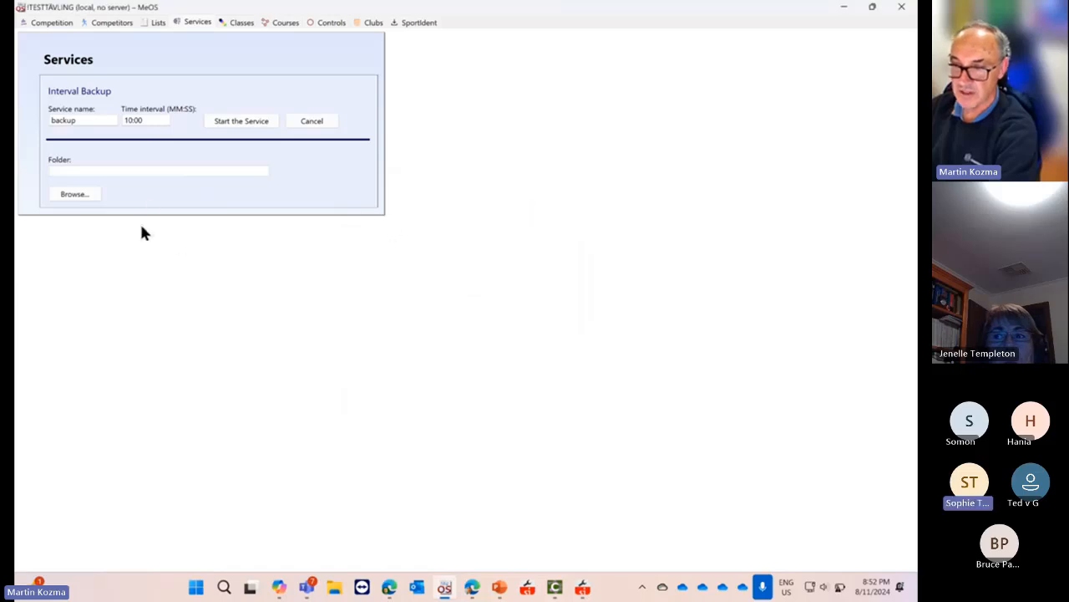
left_click(311, 122)
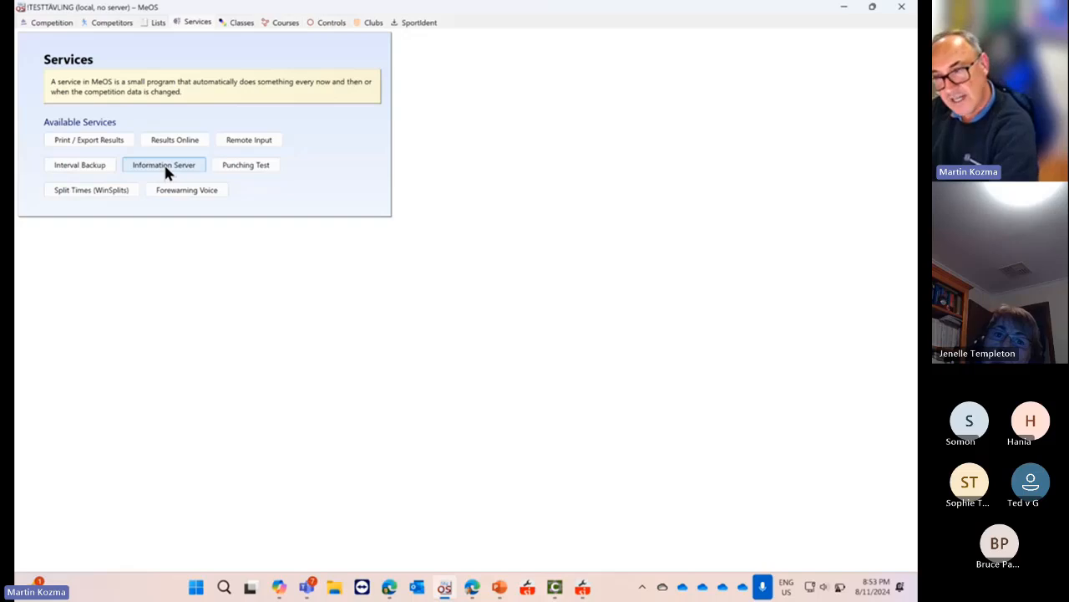
Tick Allow Entry in the Information Server settings, then move to the Competitors page
left_click(167, 163)
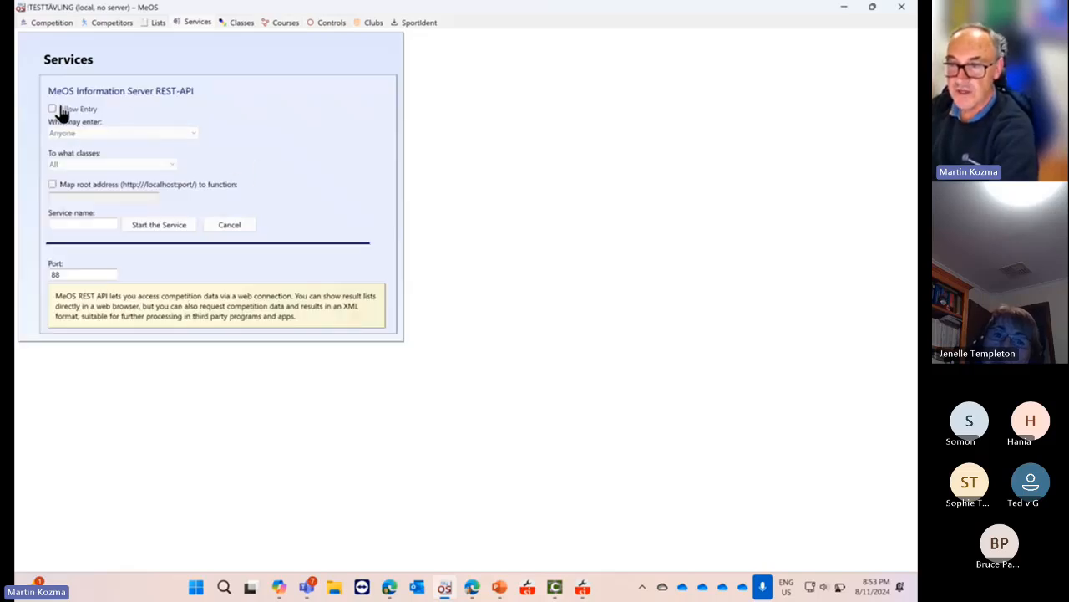
left_click(52, 110)
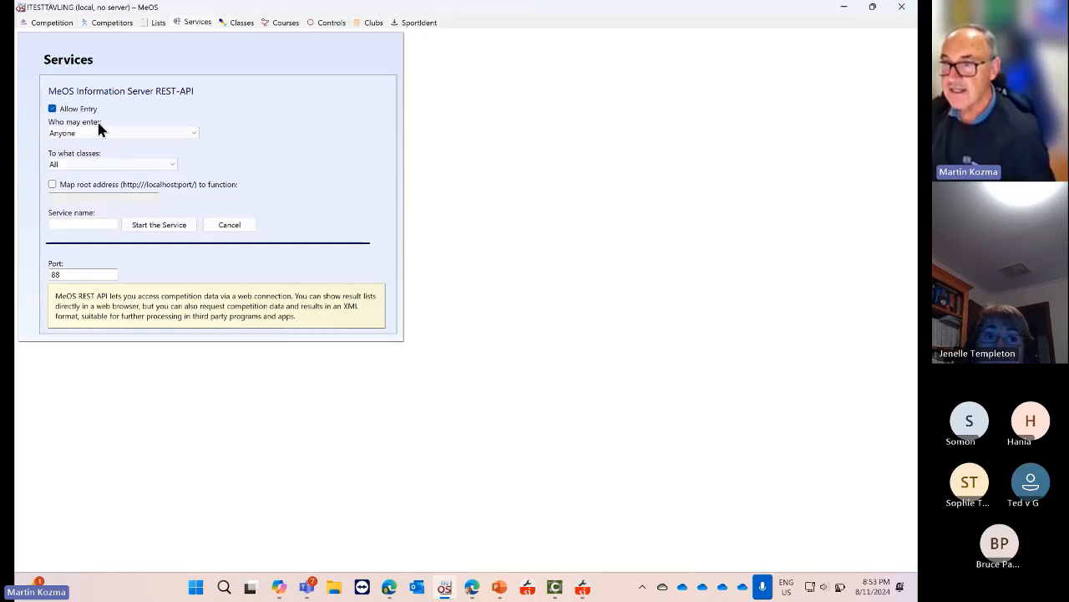
left_click(96, 225)
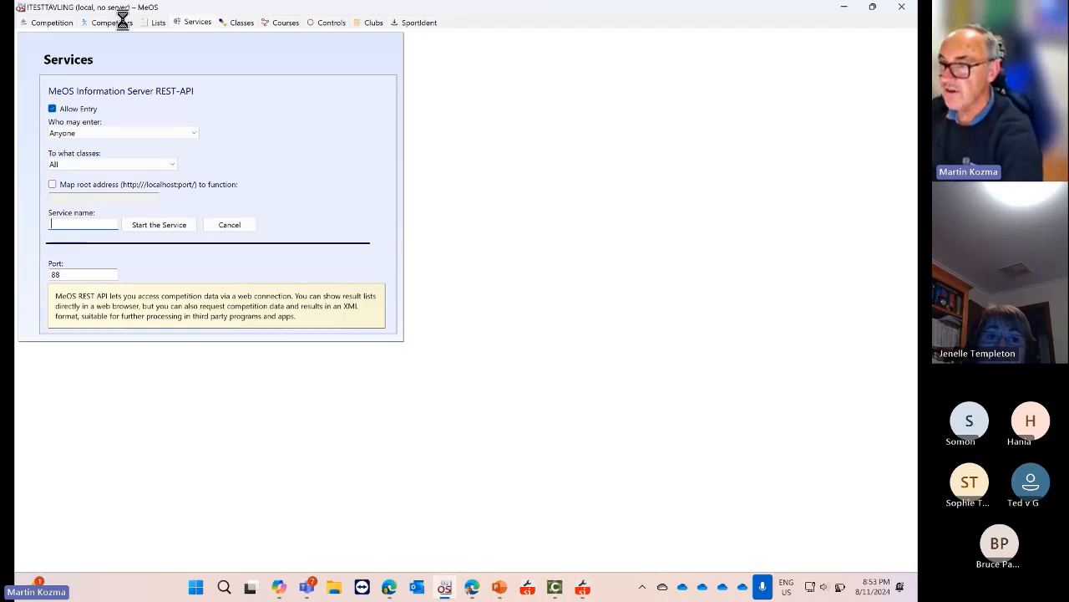
left_click(167, 24)
Decline starting the service, then enable and save Allow quick entry for class HD 10
left_click(418, 335)
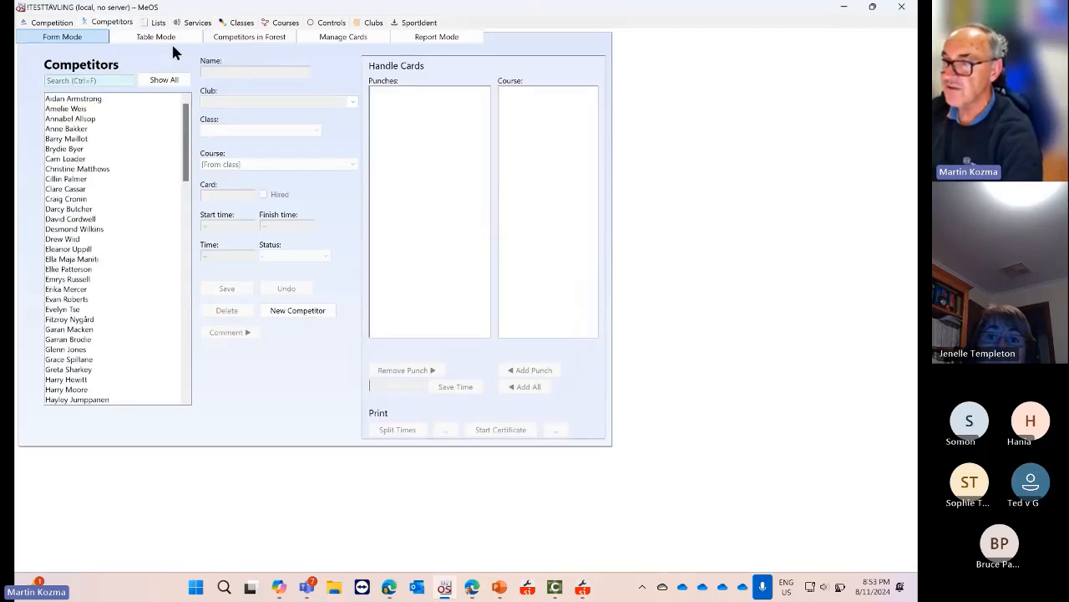
left_click(239, 22)
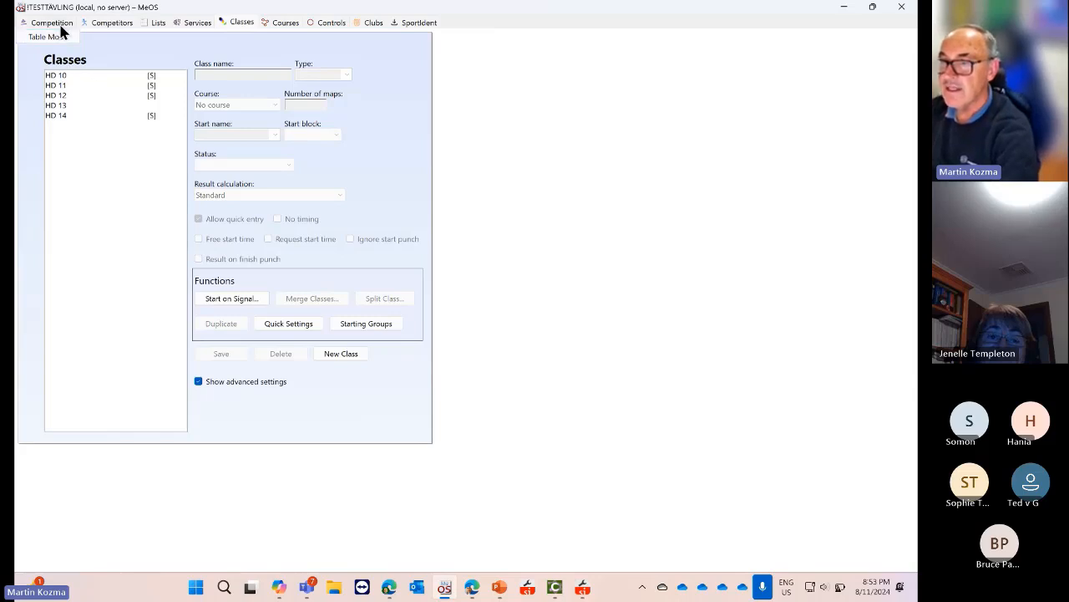
left_click(57, 76)
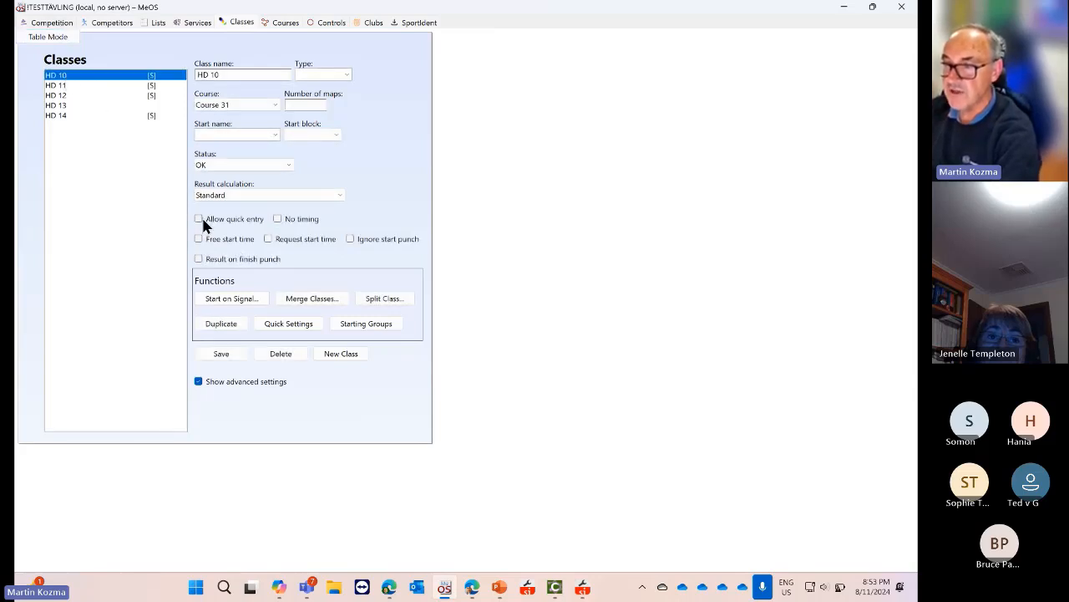
left_click(199, 219)
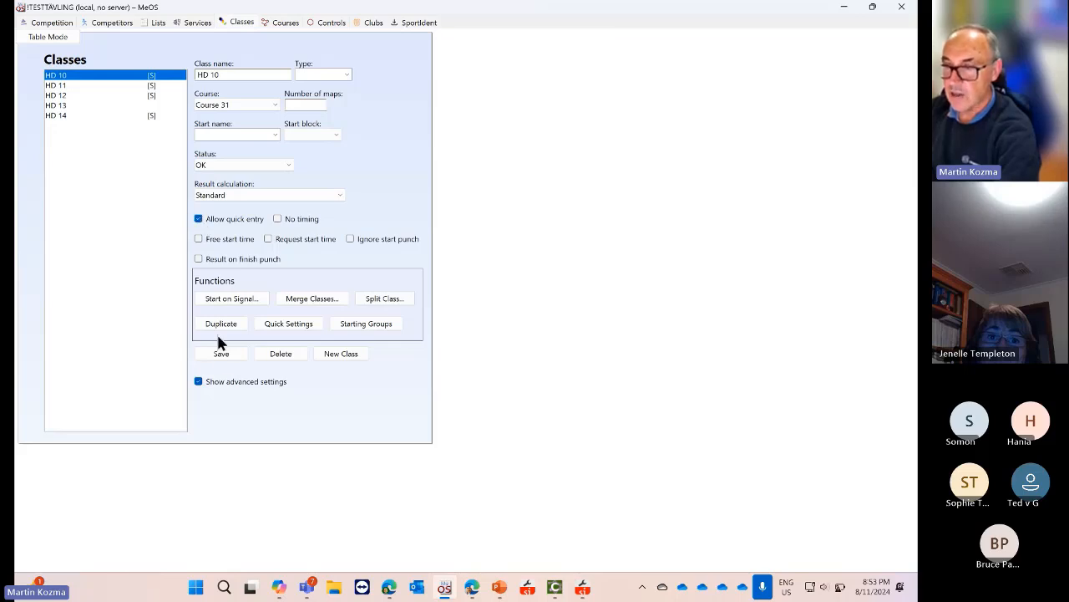
left_click(62, 95)
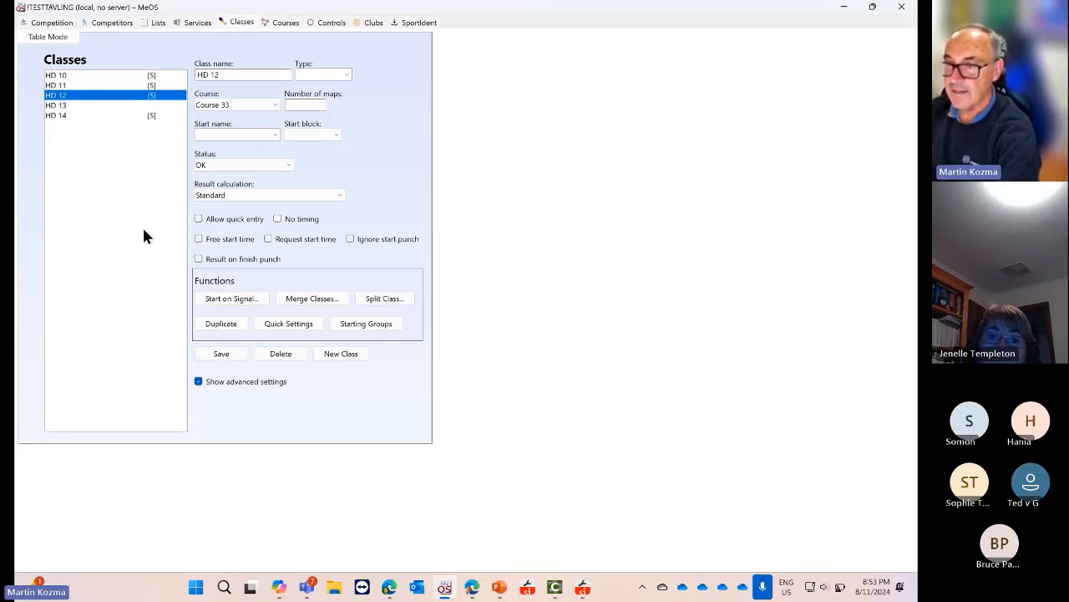
left_click(222, 353)
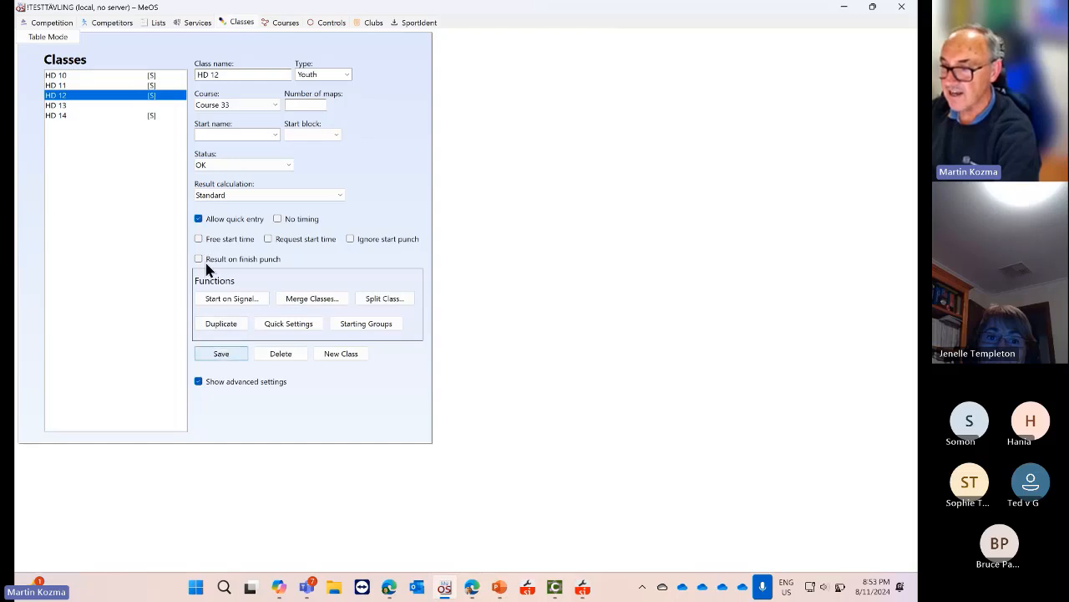
left_click(199, 25)
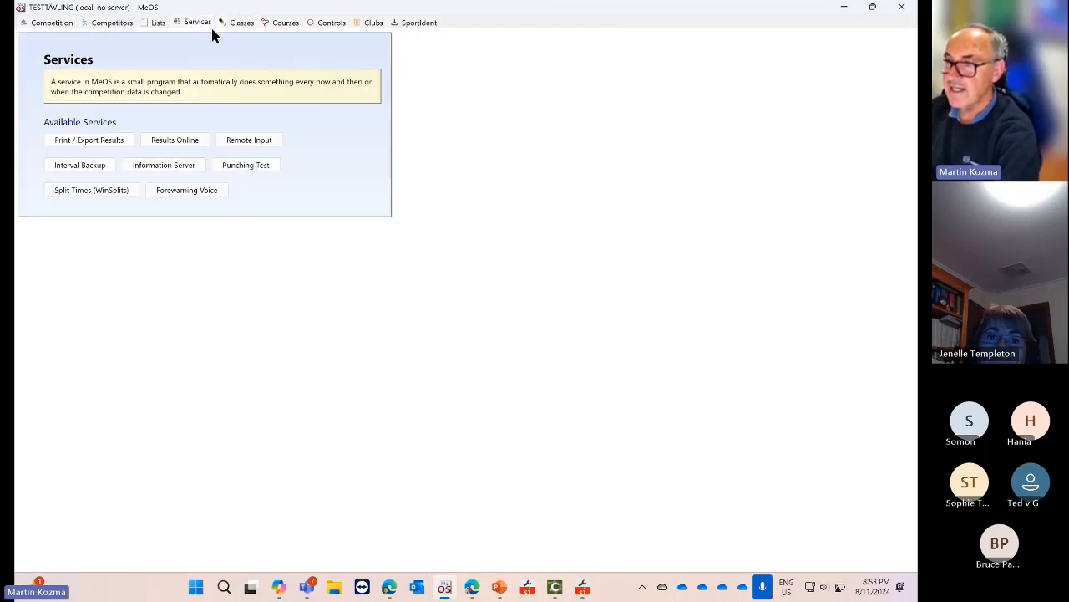
Start the entry-enabled Information Server named 'entry' on port 88 and open its third external link
left_click(169, 163)
left_click(52, 108)
left_click(78, 222)
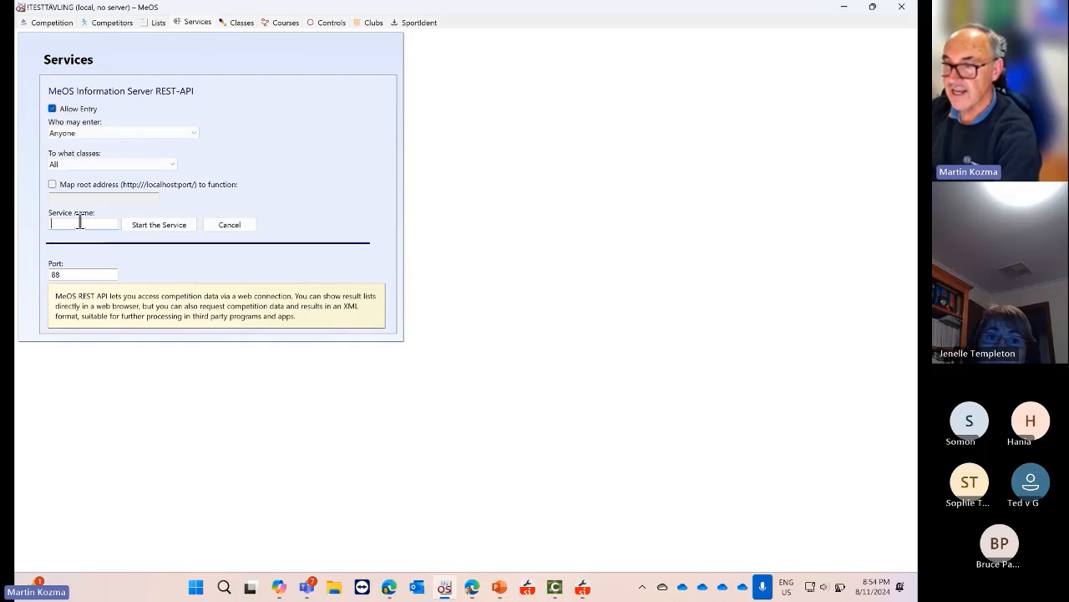
type("entry")
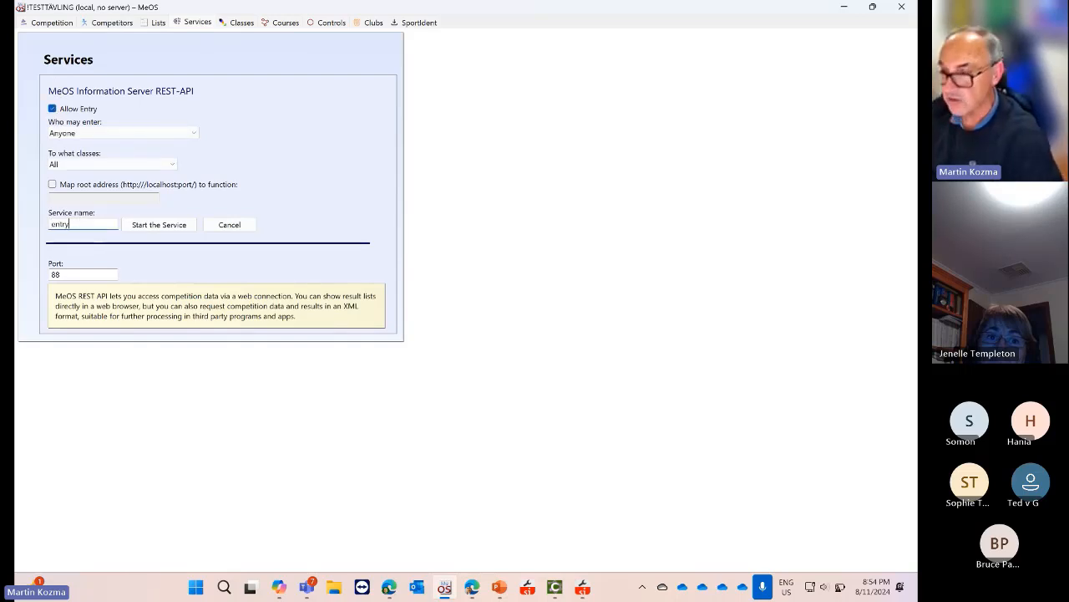
left_click(160, 222)
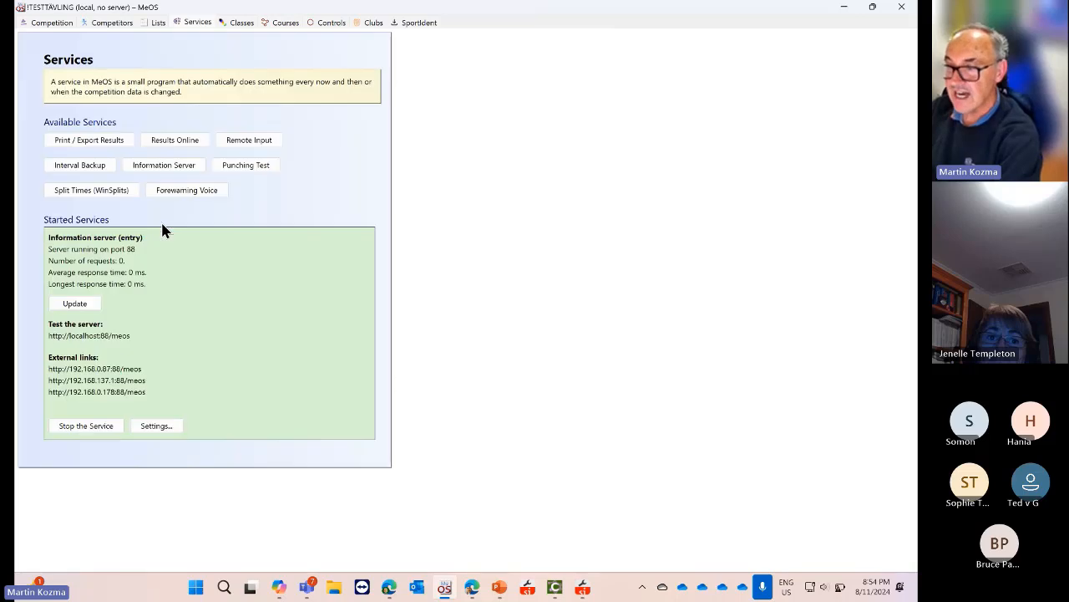
left_click(101, 391)
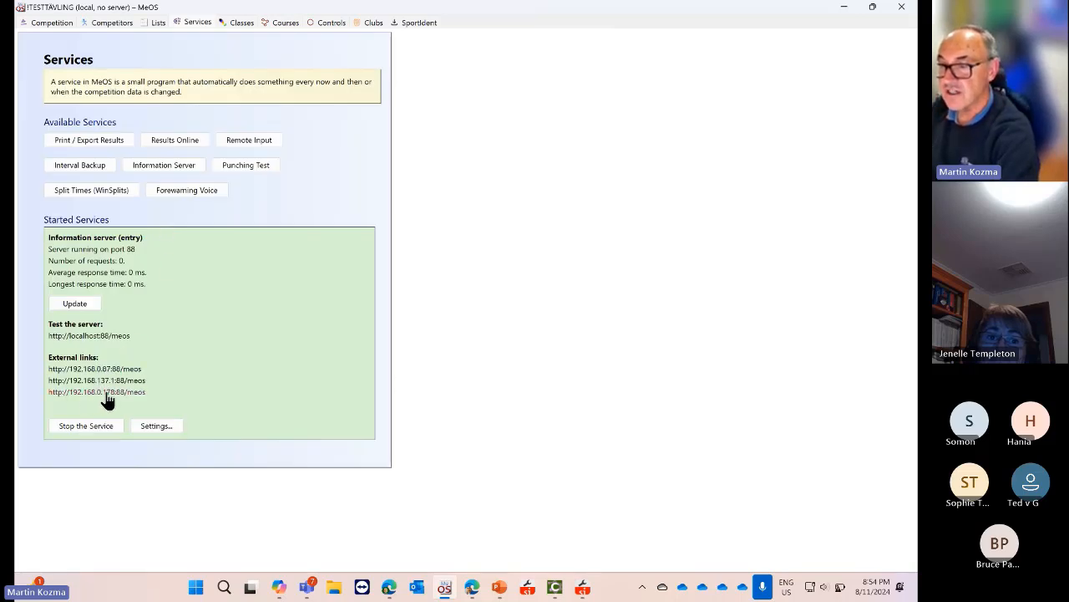
Maximise the browser, scroll the page, then resize it to sit beside MeOS
left_click(824, 62)
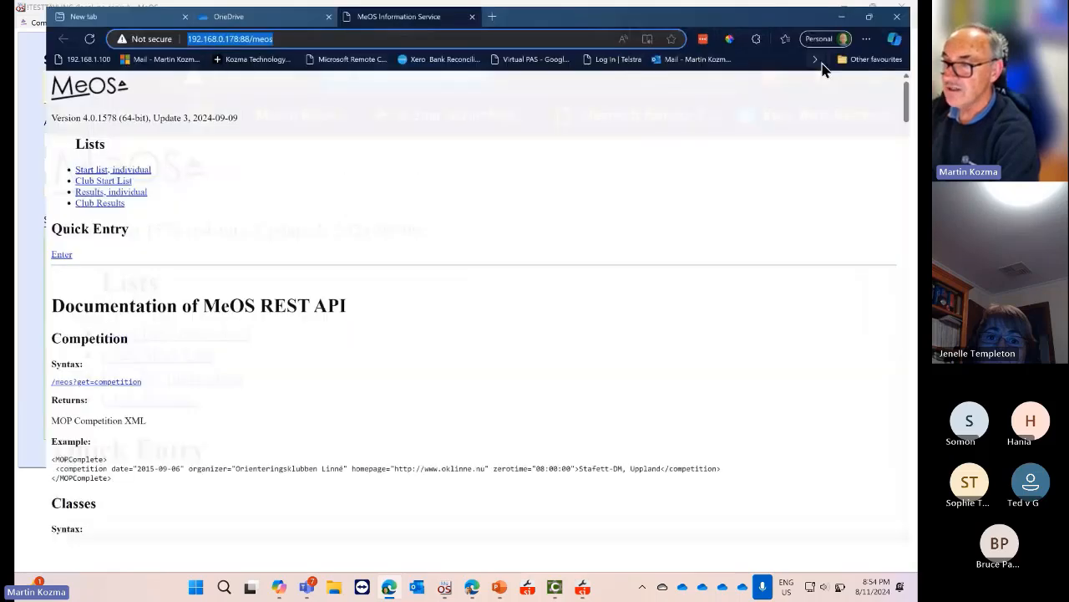
scroll(410, 203, "down", 1)
scroll(410, 203, "down", 3)
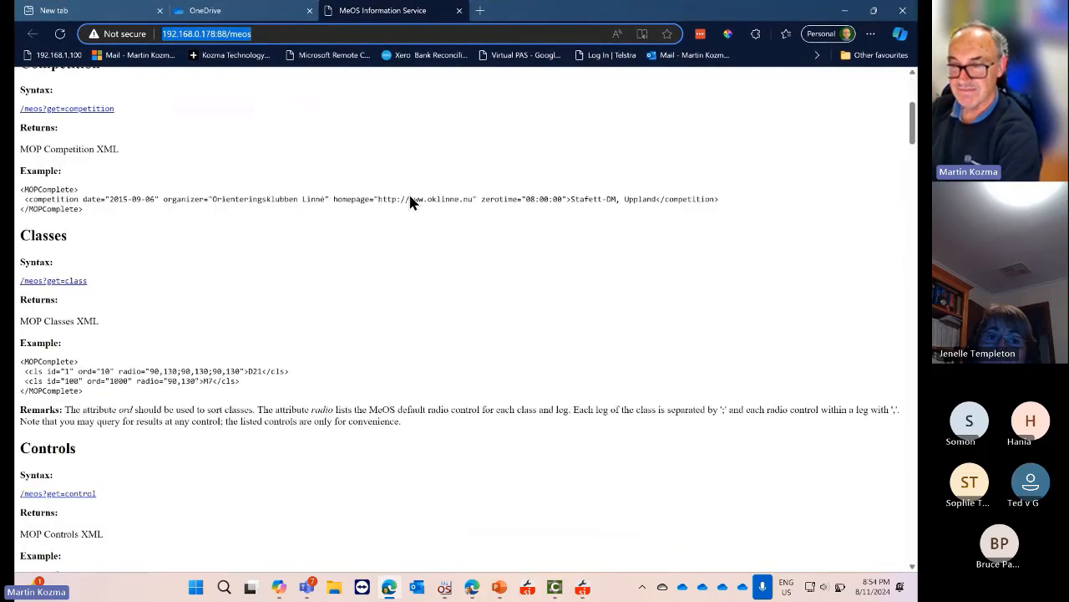
scroll(409, 202, "up", 4)
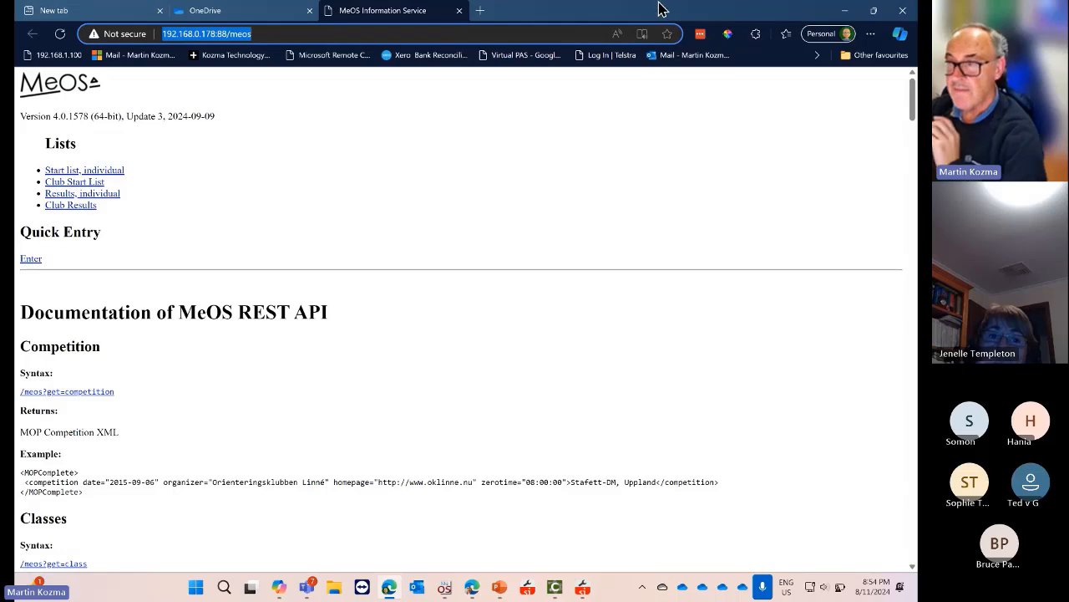
left_click_drag(655, 22, 628, 103)
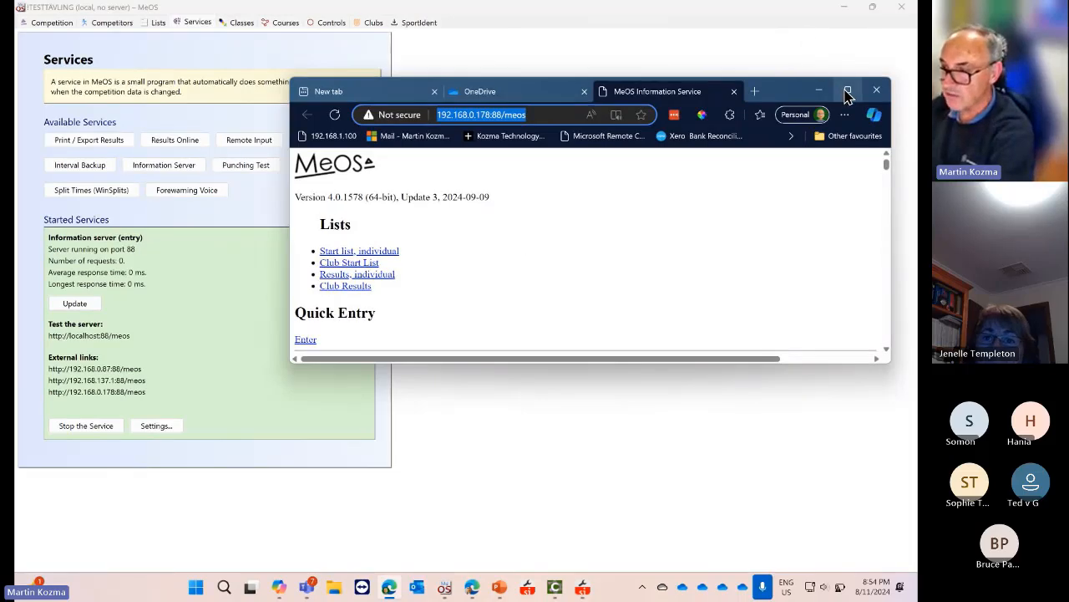
On the Quick Entry form, pick club Bayside Kangaroos Orienteers and try a runner name, then clear it
left_click(305, 339)
left_click(357, 241)
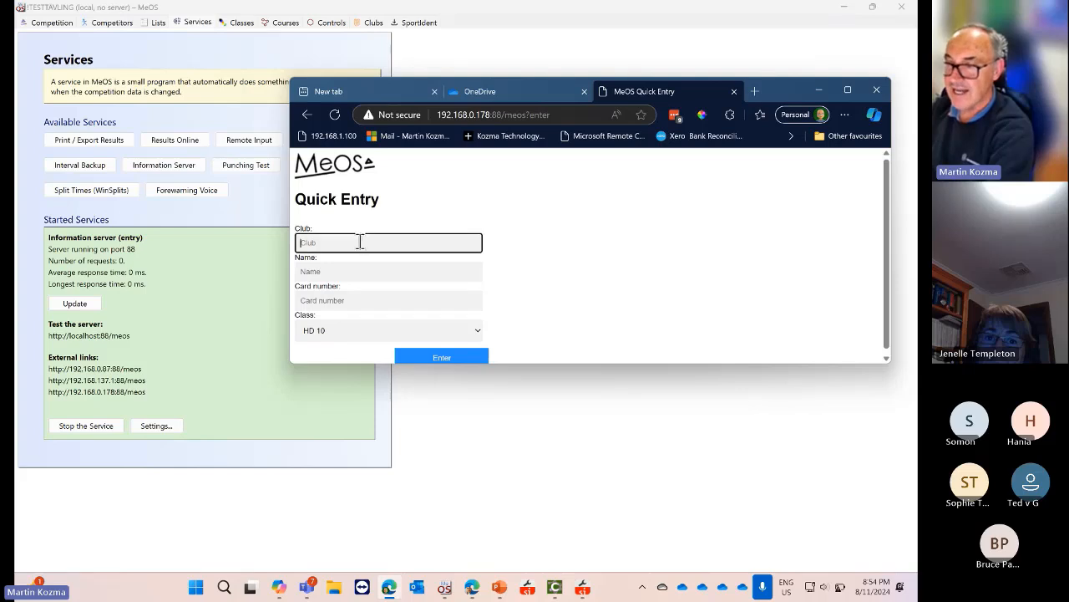
type("Bay")
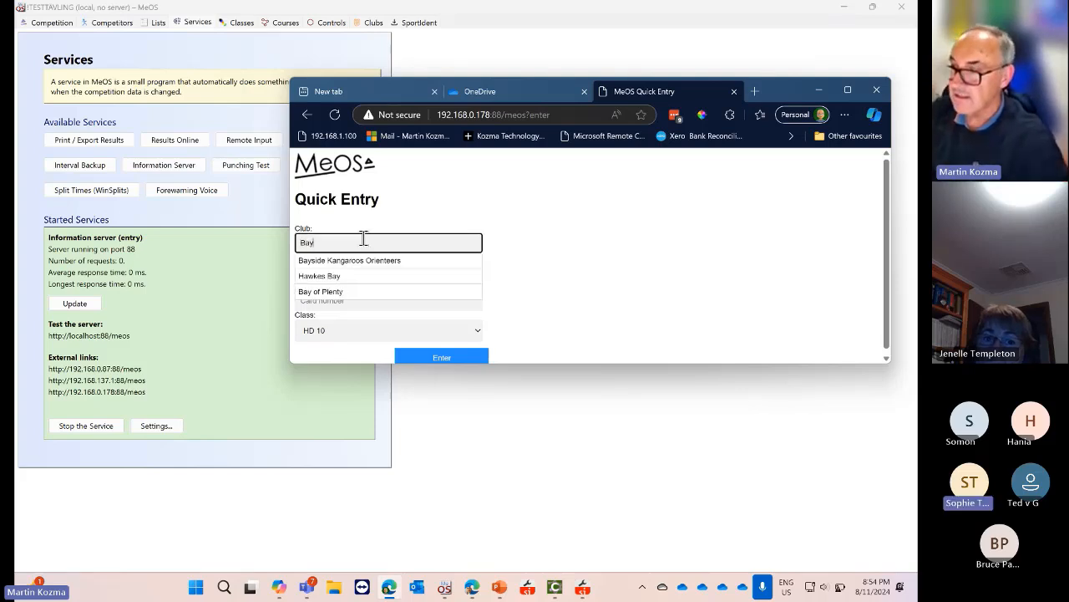
left_click(401, 265)
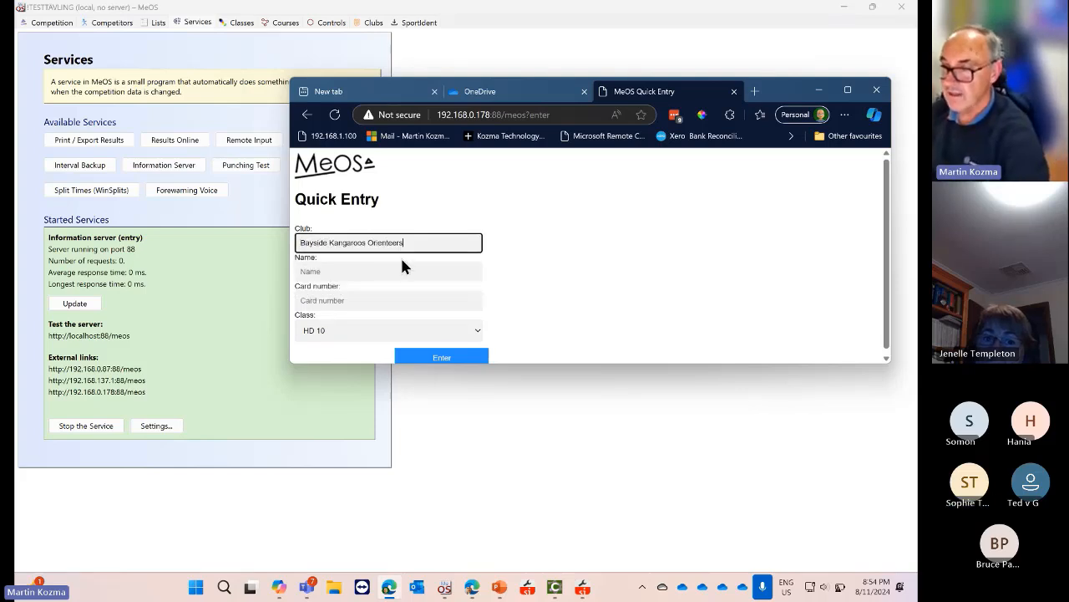
left_click(352, 272)
type("bruce")
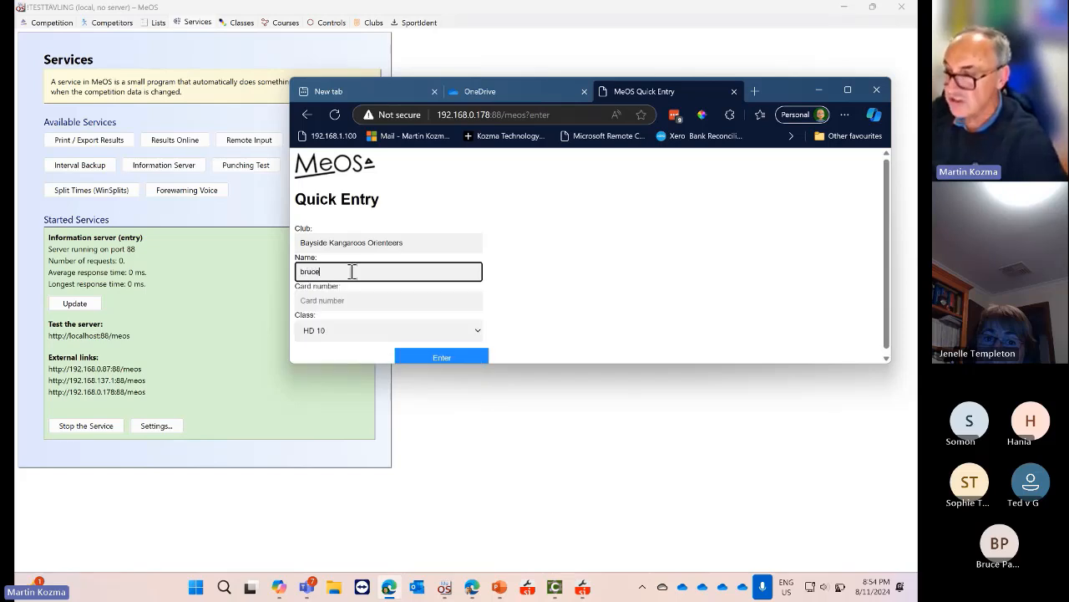
left_click_drag(352, 271, 284, 274)
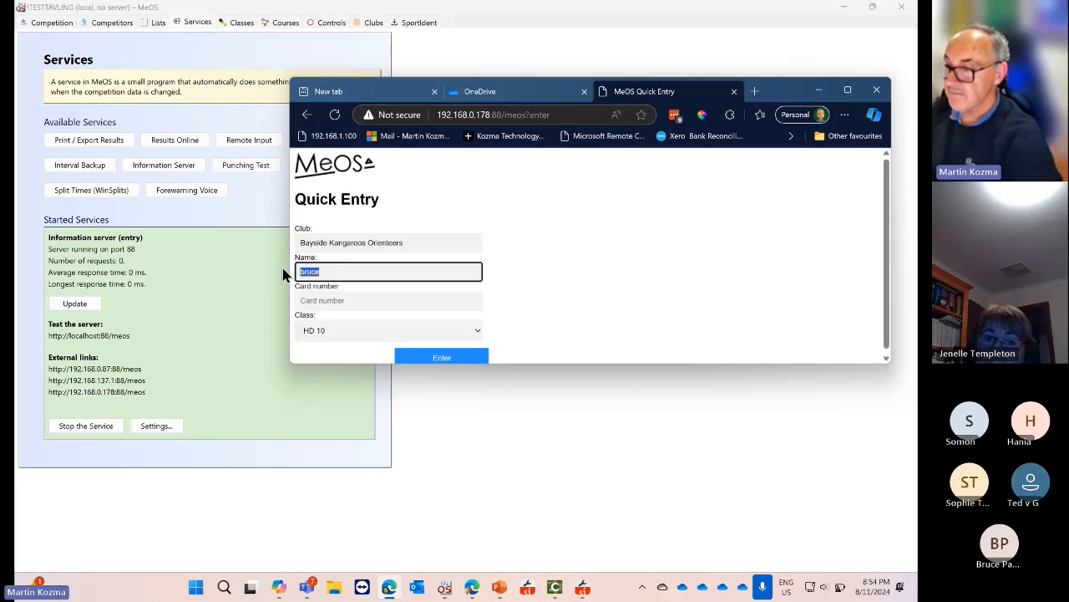
type("Bru")
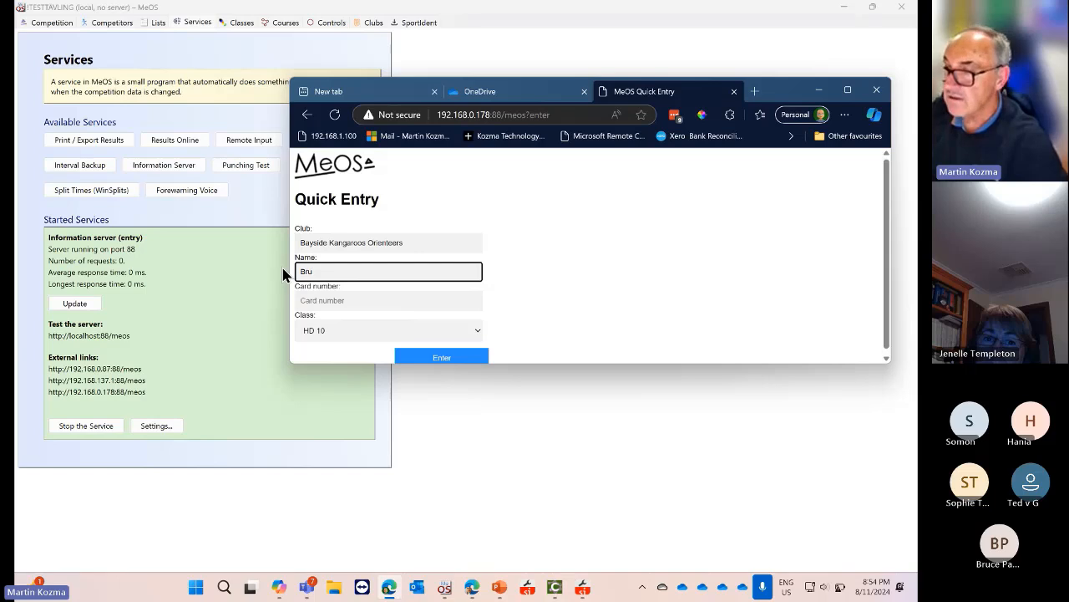
key("BackSpace")
key("BackSpace")
key("BackSpace")
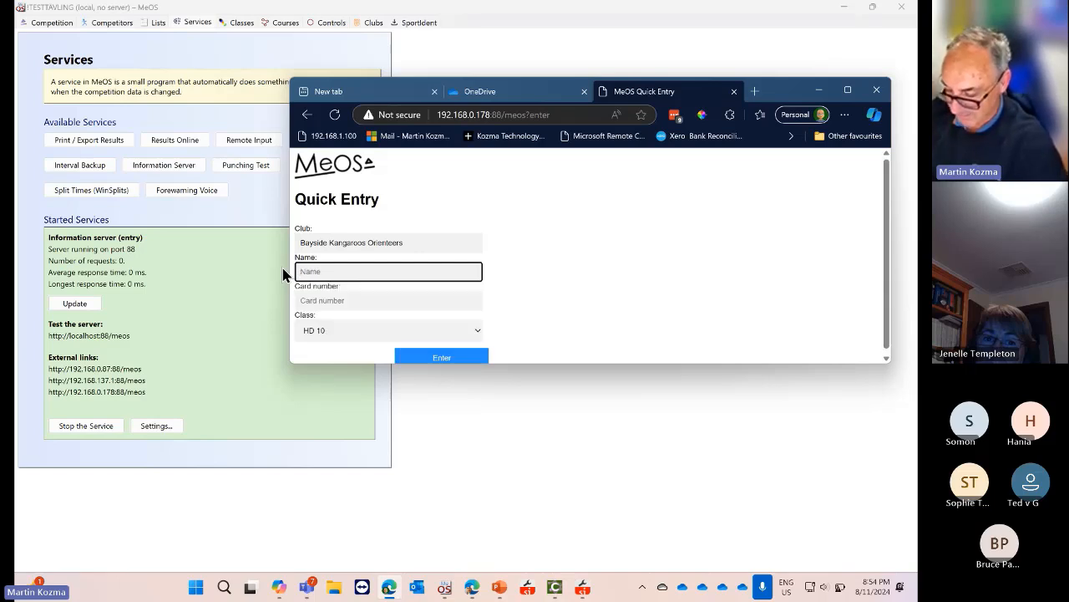
Change the club to Dandenong Ranges Orienteering Club and pick the matching runner from suggestions
left_click_drag(413, 242, 284, 237)
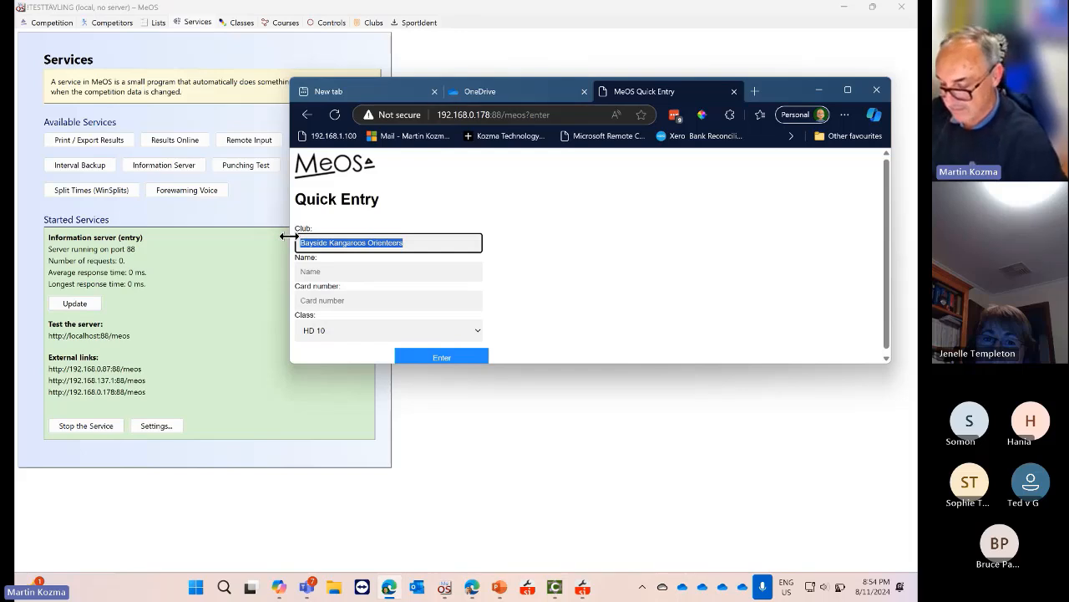
type("dande")
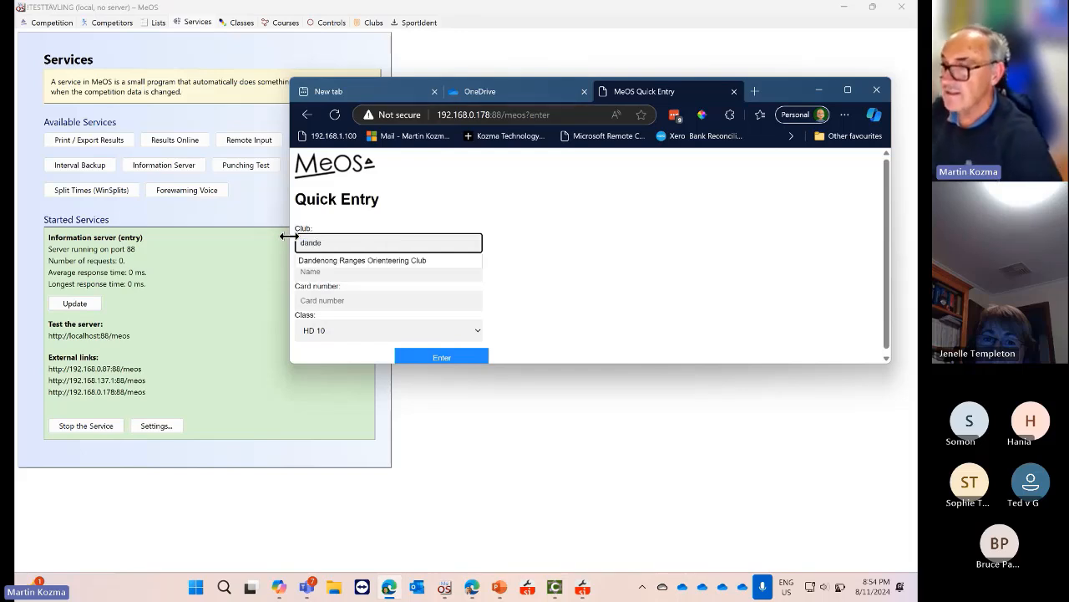
left_click(401, 261)
left_click(357, 274)
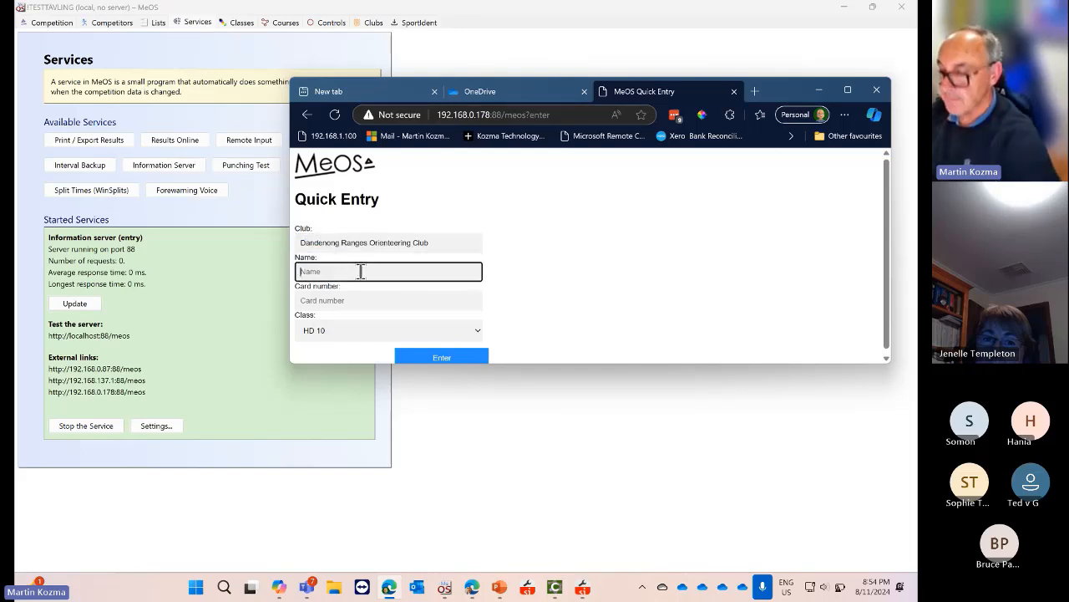
type("Ian")
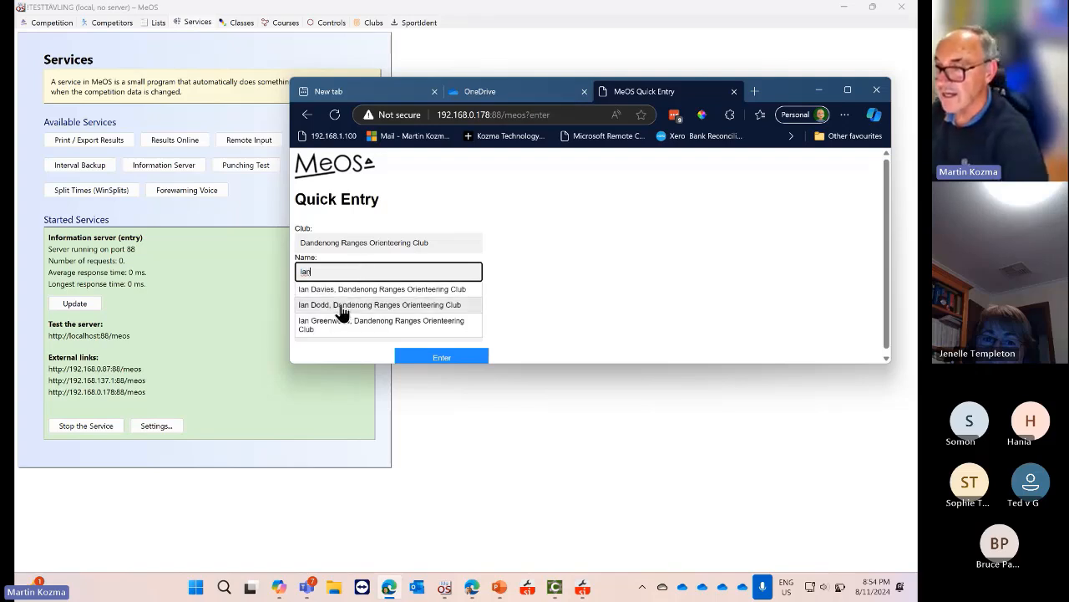
left_click(342, 306)
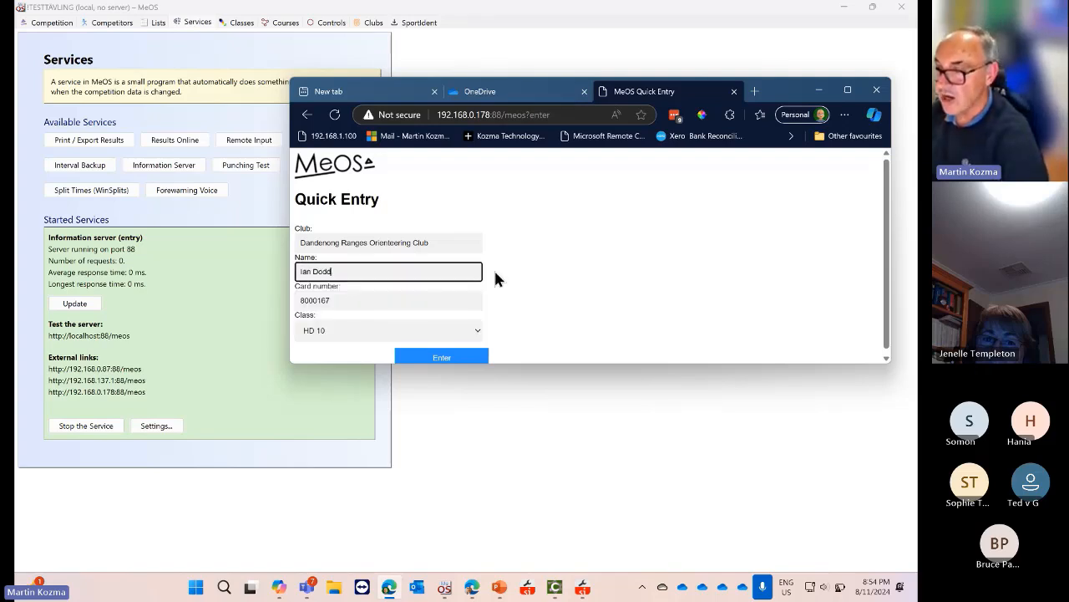
Keep class HD 10, submit the entry to get 'Accepted entry', and minimise the browser
left_click(473, 332)
left_click(473, 333)
left_click(436, 355)
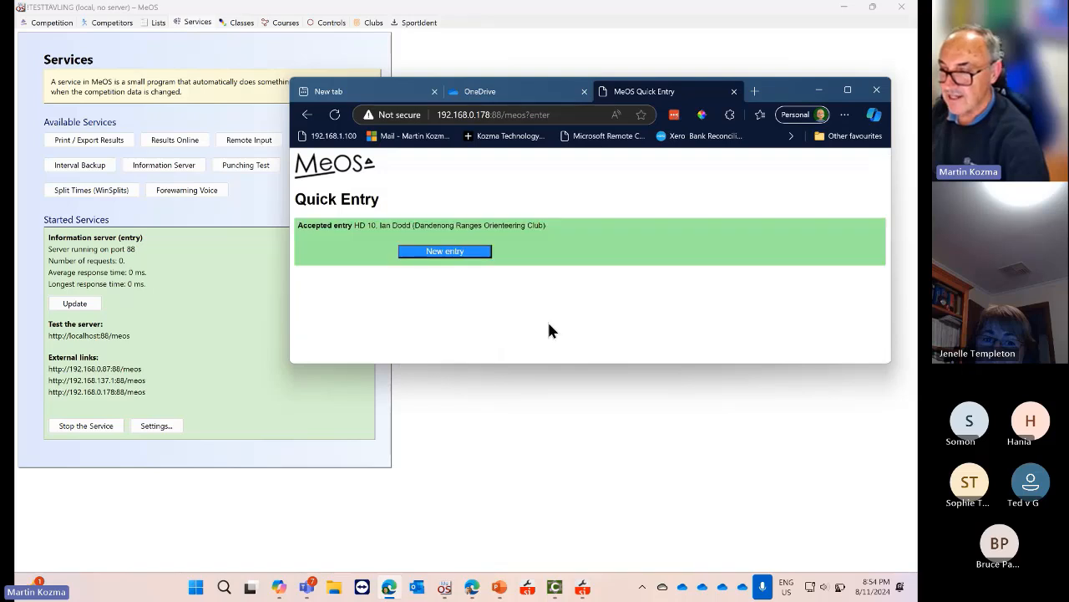
left_click(819, 90)
Search the competitors for 'ian' and open the new HD 10 competitor's details
left_click(114, 22)
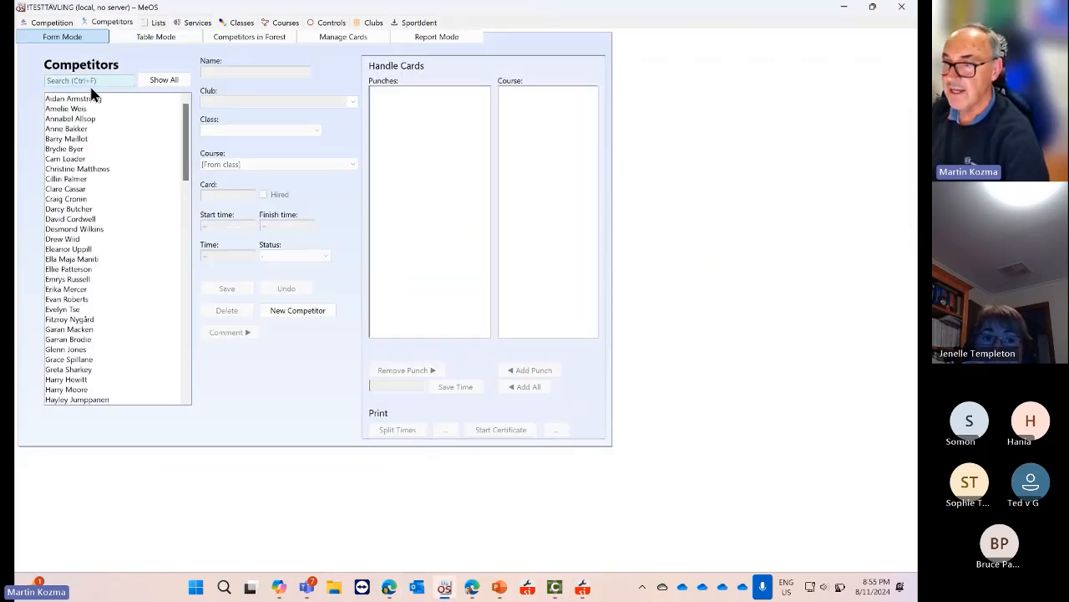
left_click(99, 79)
type("ian")
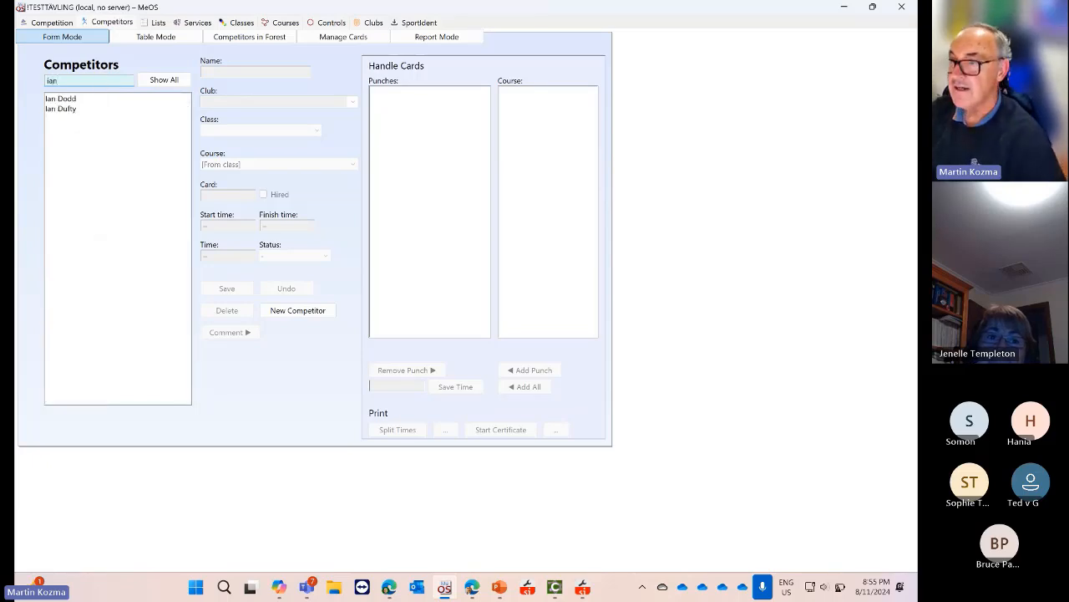
left_click(63, 98)
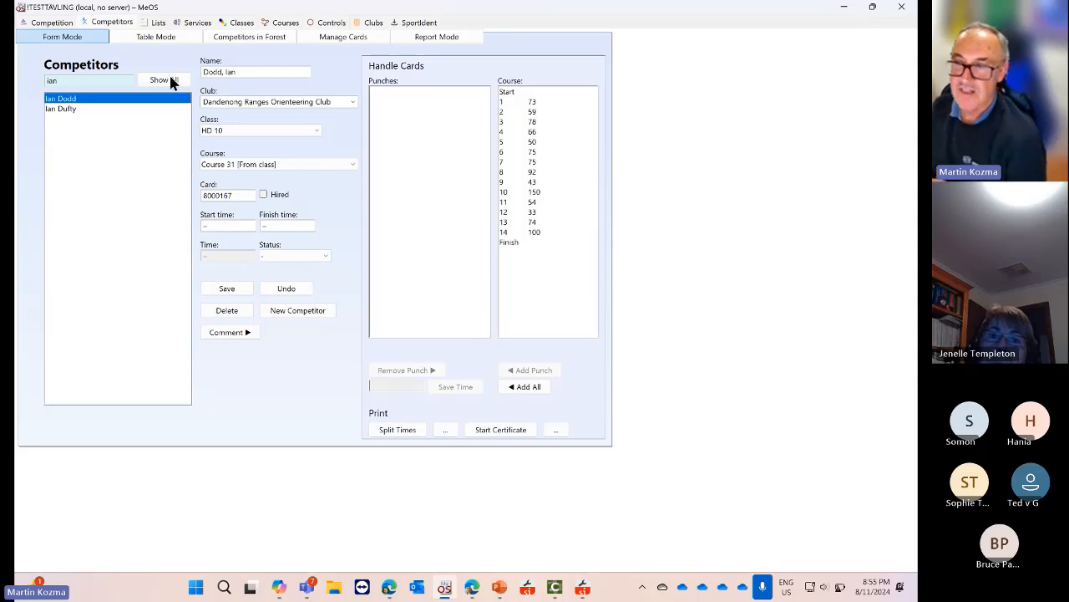
Check the Information Server request count under Services, then show Lists and Summaries
left_click(200, 24)
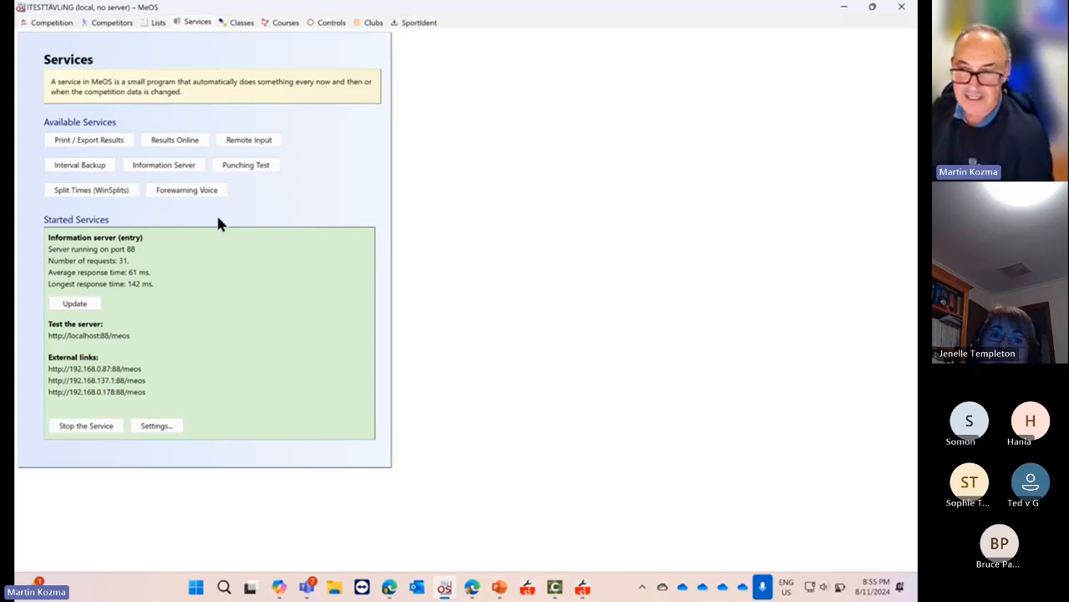
left_click(111, 22)
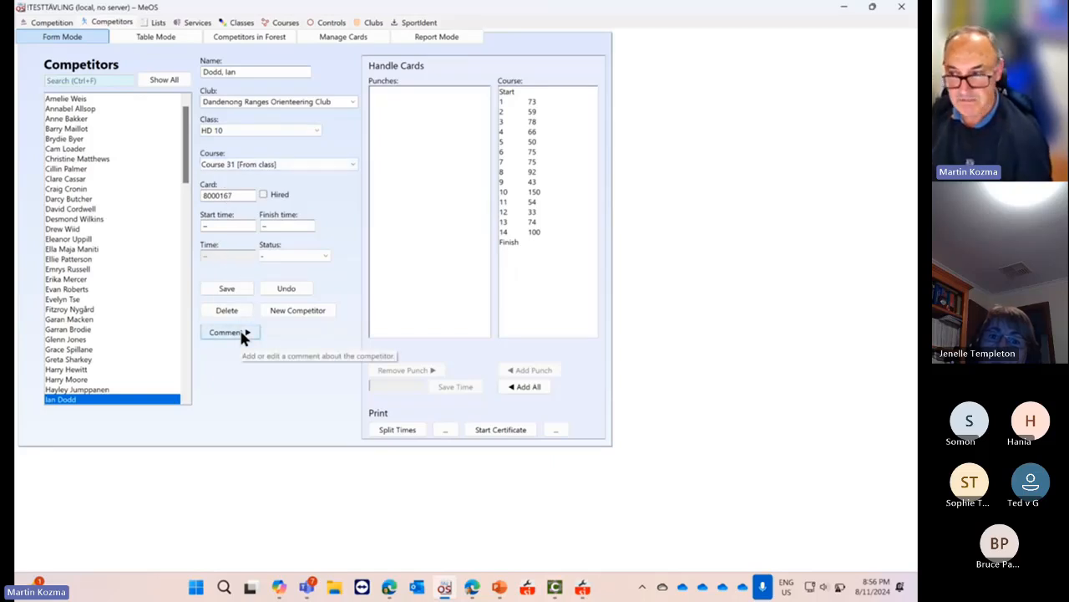
left_click(198, 23)
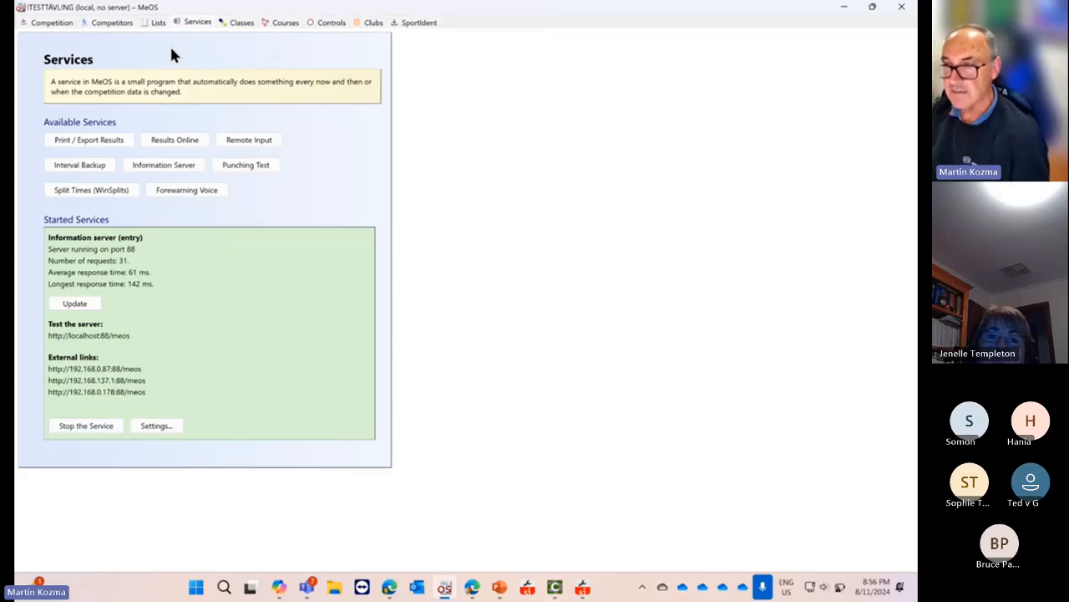
left_click(153, 23)
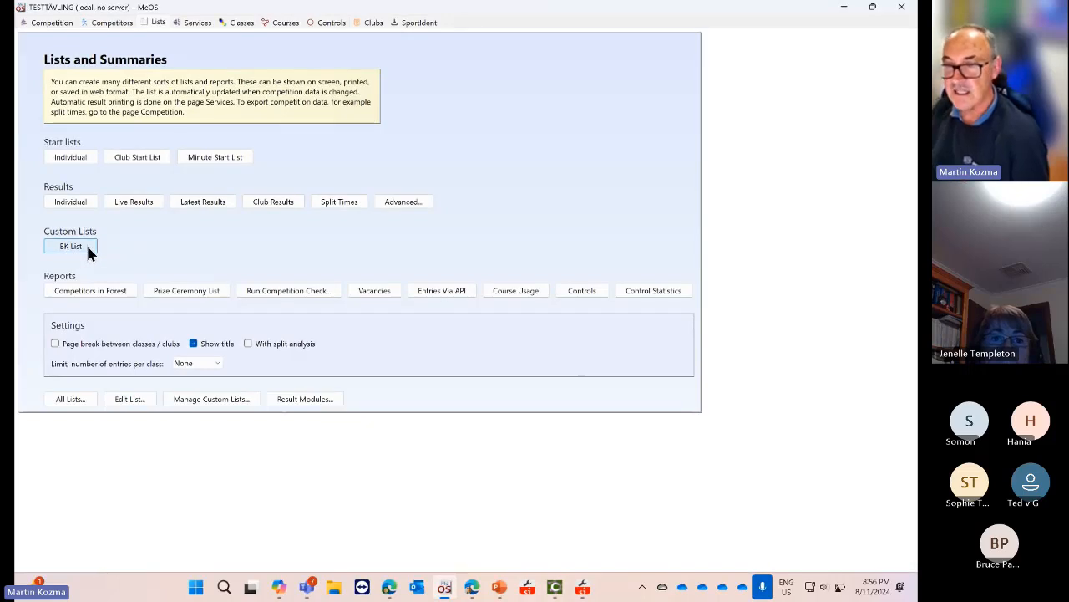
left_click(207, 401)
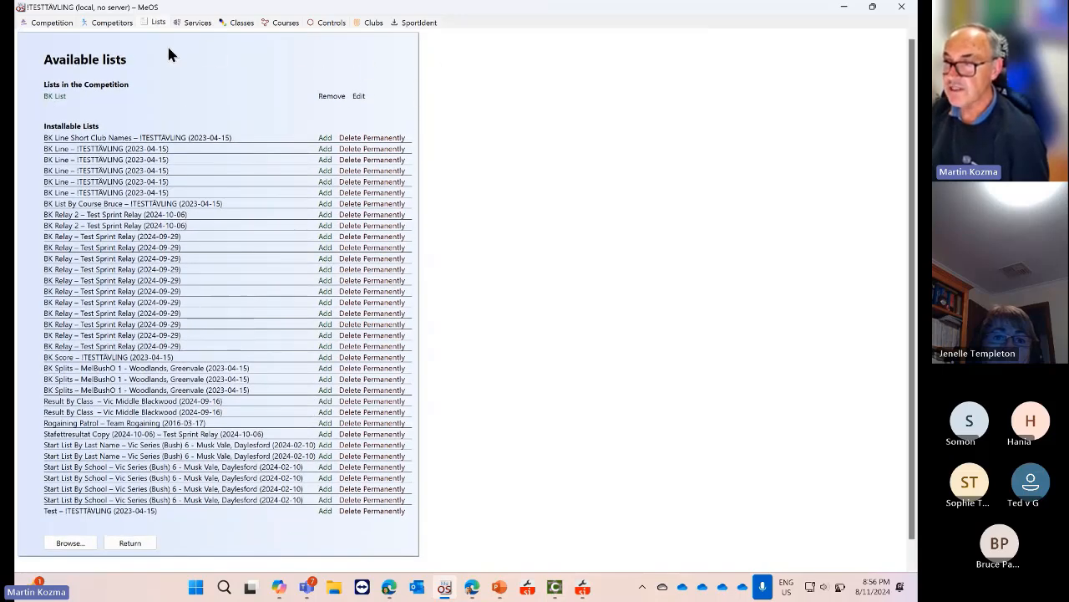
scroll(269, 314, "down", 1)
left_click(124, 519)
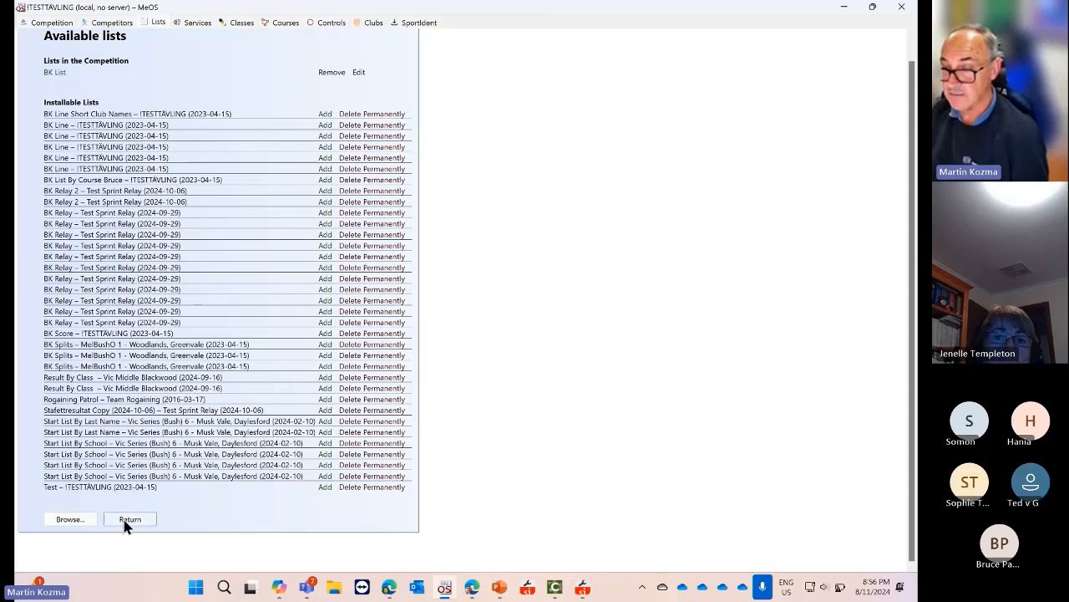
left_click(70, 248)
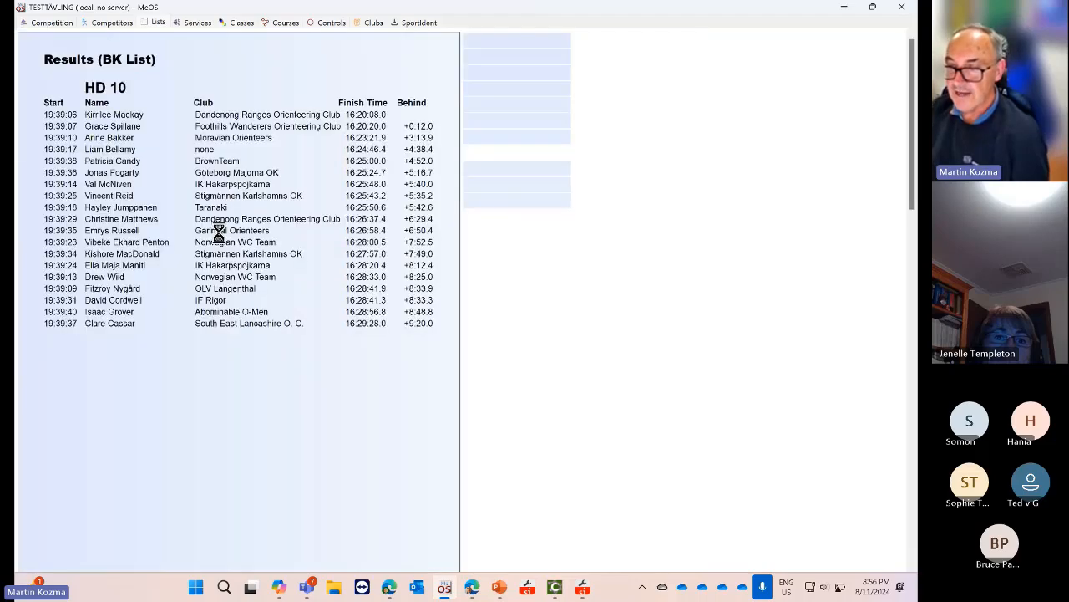
scroll(280, 268, "down", 6)
scroll(280, 267, "down", 8)
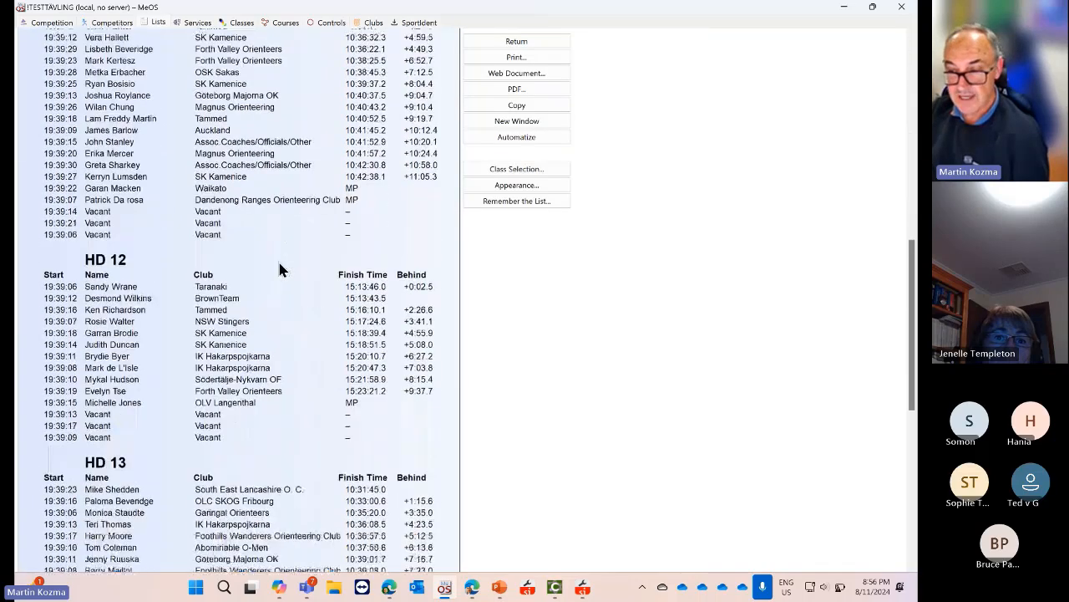
scroll(282, 268, "up", 6)
scroll(282, 267, "down", 3)
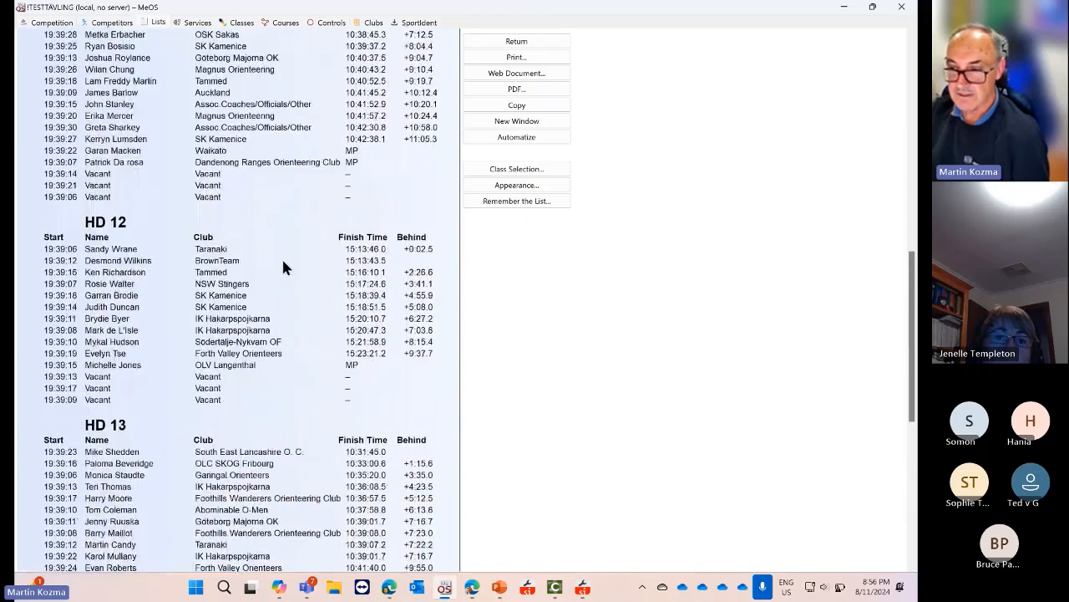
scroll(281, 266, "up", 8)
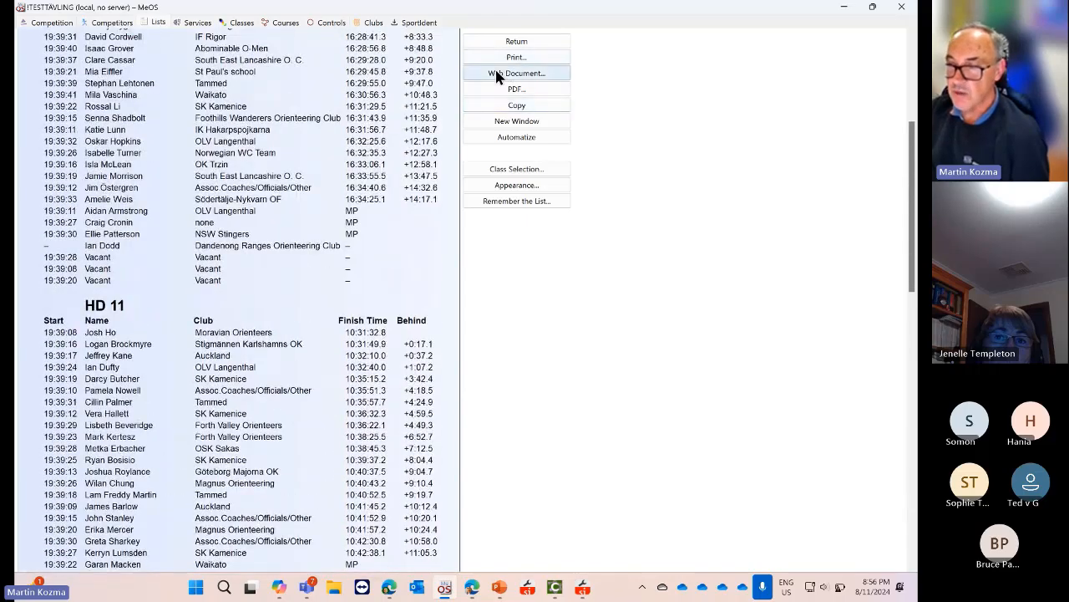
left_click(508, 73)
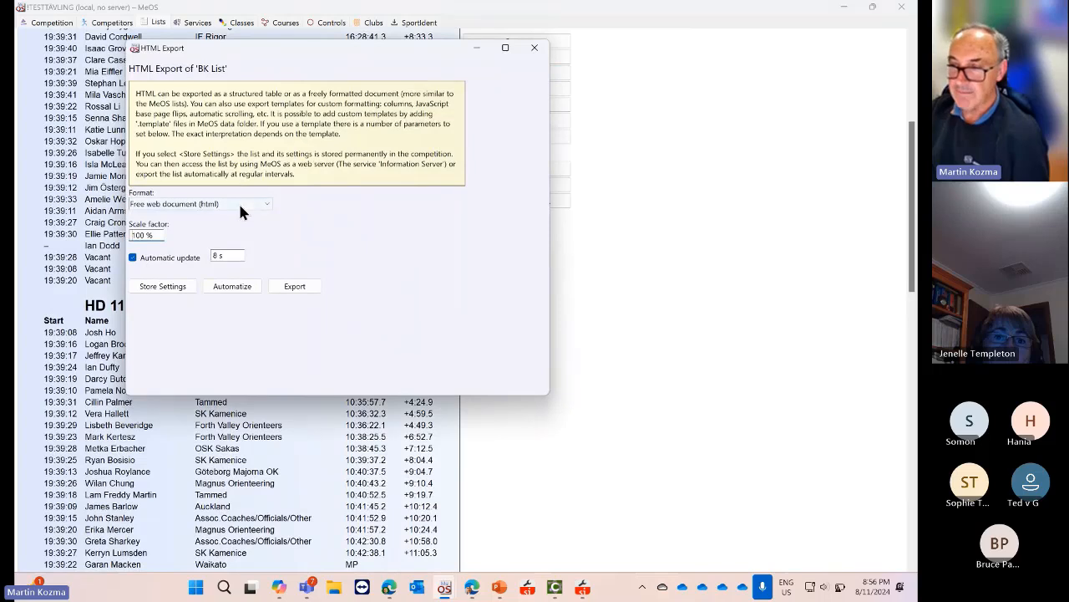
left_click(261, 204)
left_click(261, 207)
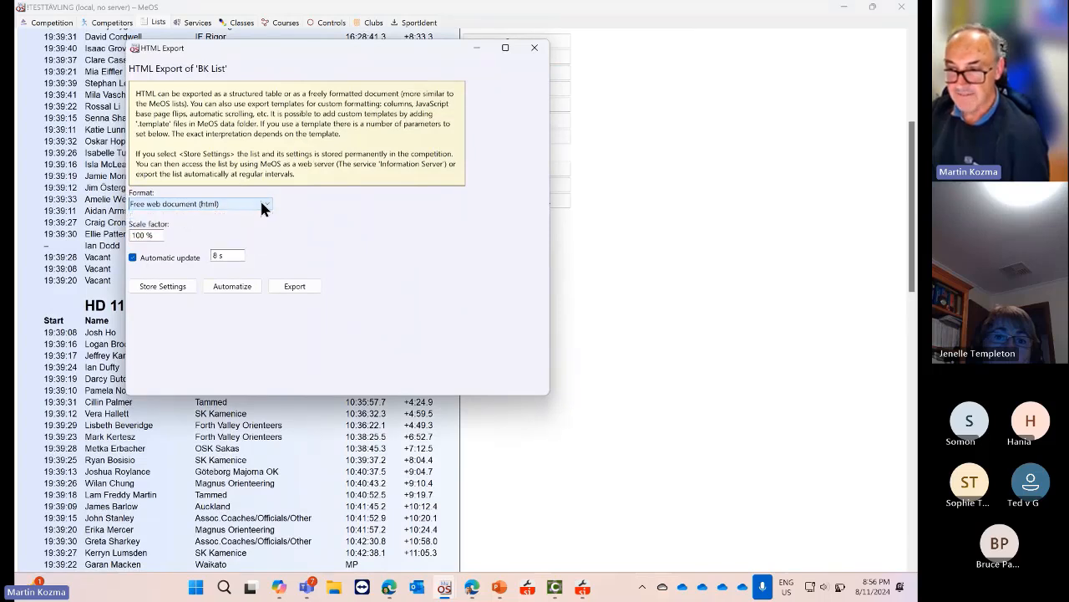
left_click(262, 207)
left_click(261, 207)
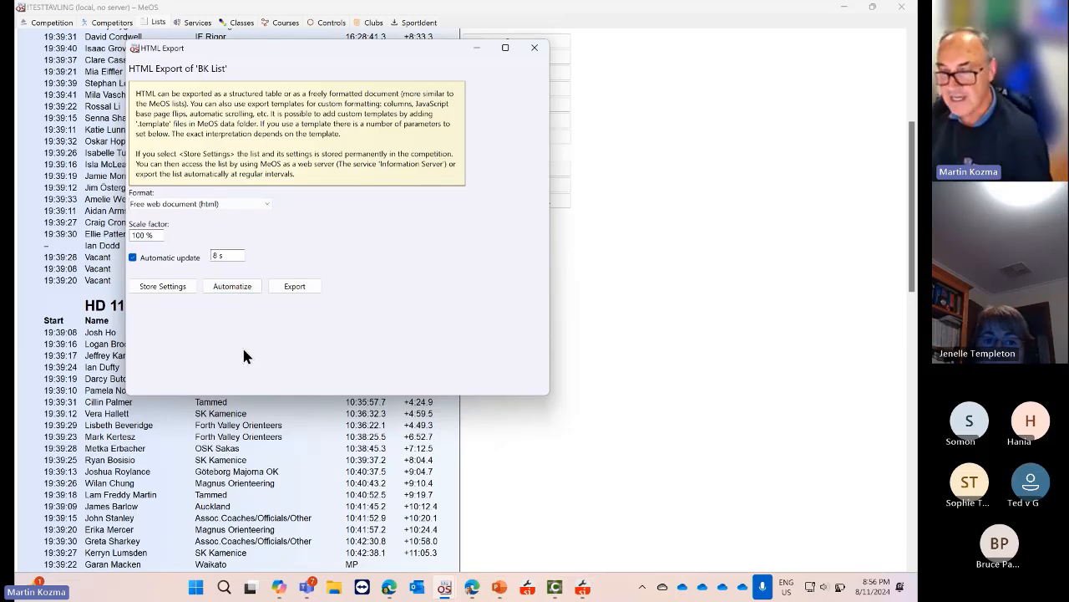
left_click(535, 47)
scroll(584, 120, "up", 7)
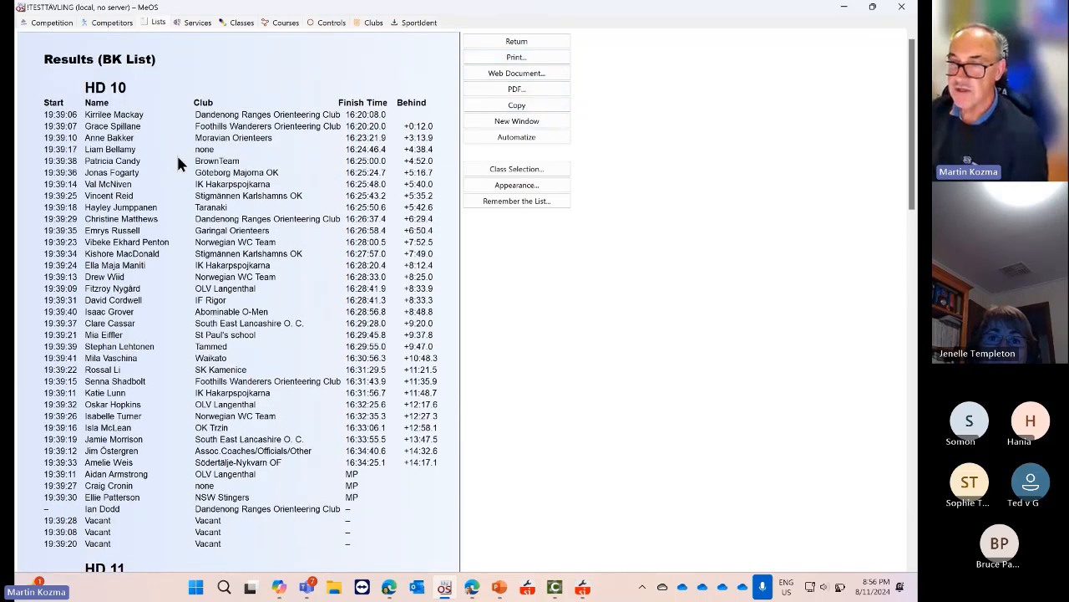
left_click(508, 41)
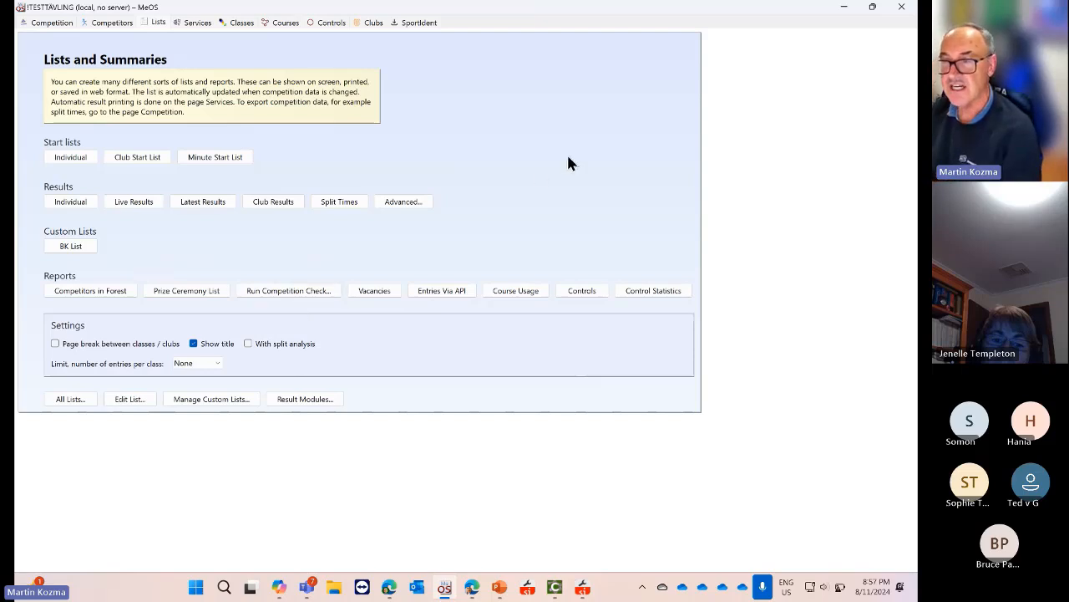
Close the !TESTTÄVLING competition and reopen it from the Welcome screen
left_click(109, 25)
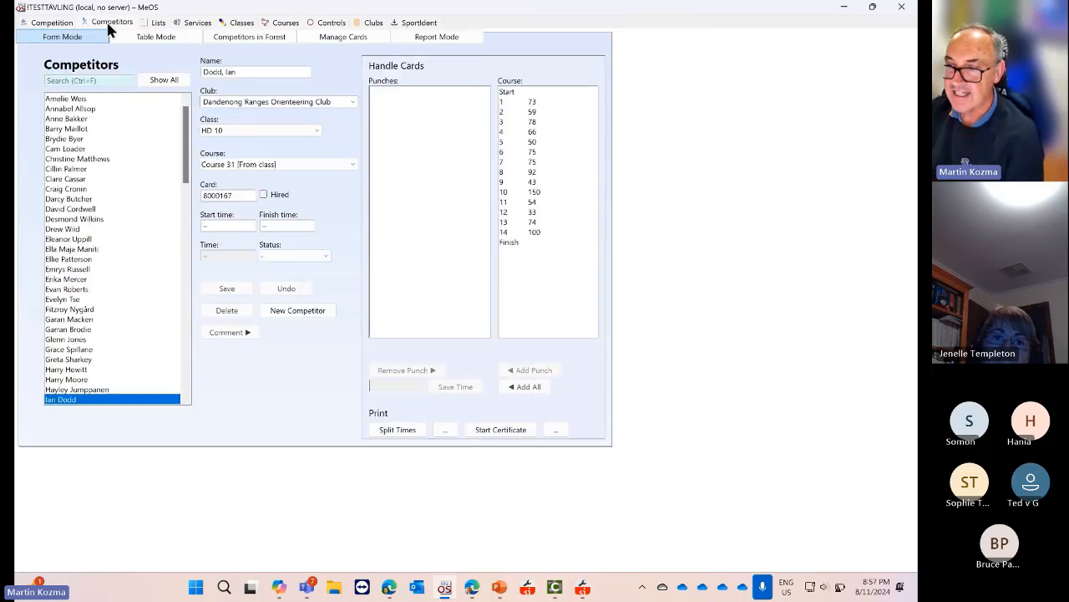
left_click(61, 25)
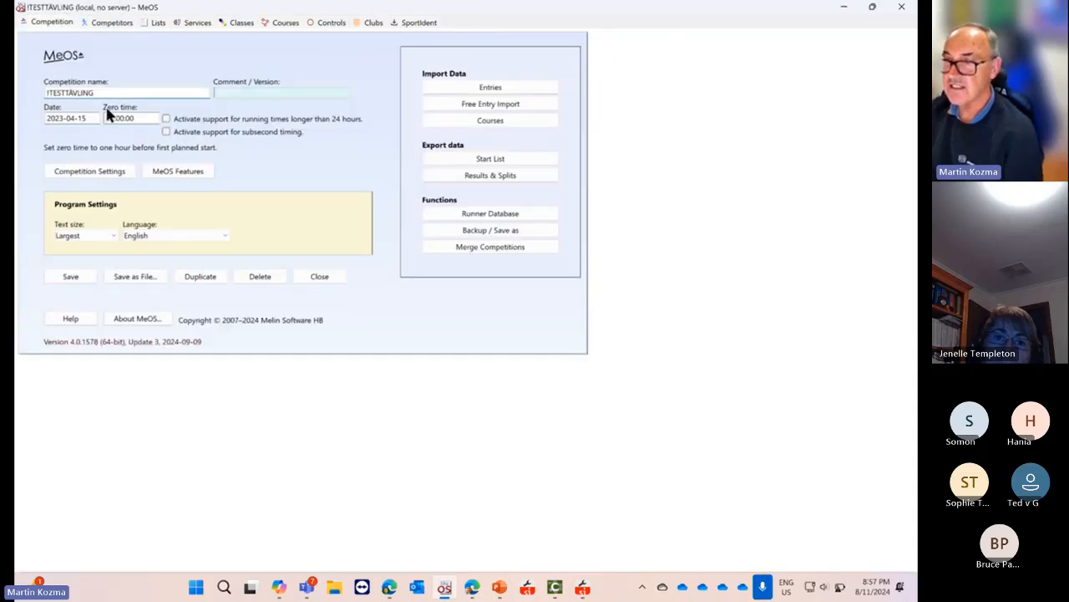
left_click(317, 277)
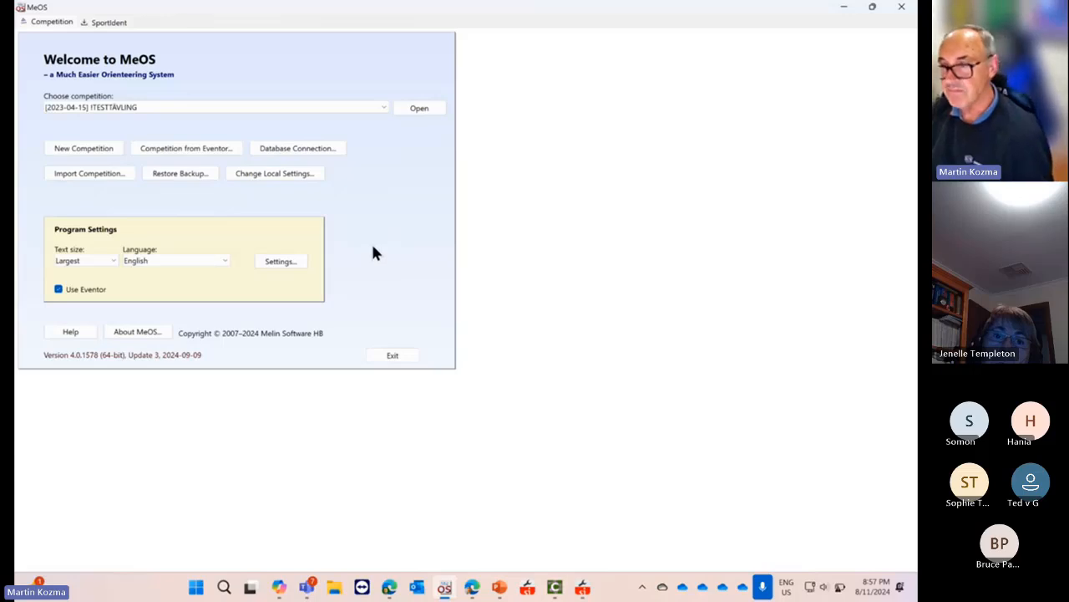
left_click(434, 109)
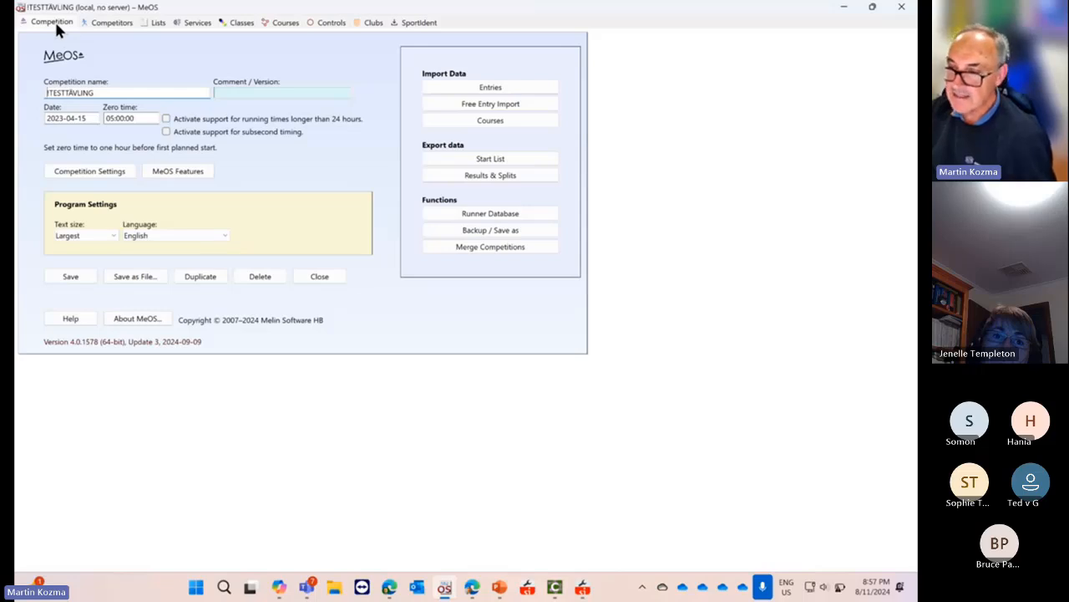
Confirm no services are started, then close !TESTTÄVLING, leaving it chosen on the Welcome screen
left_click(159, 24)
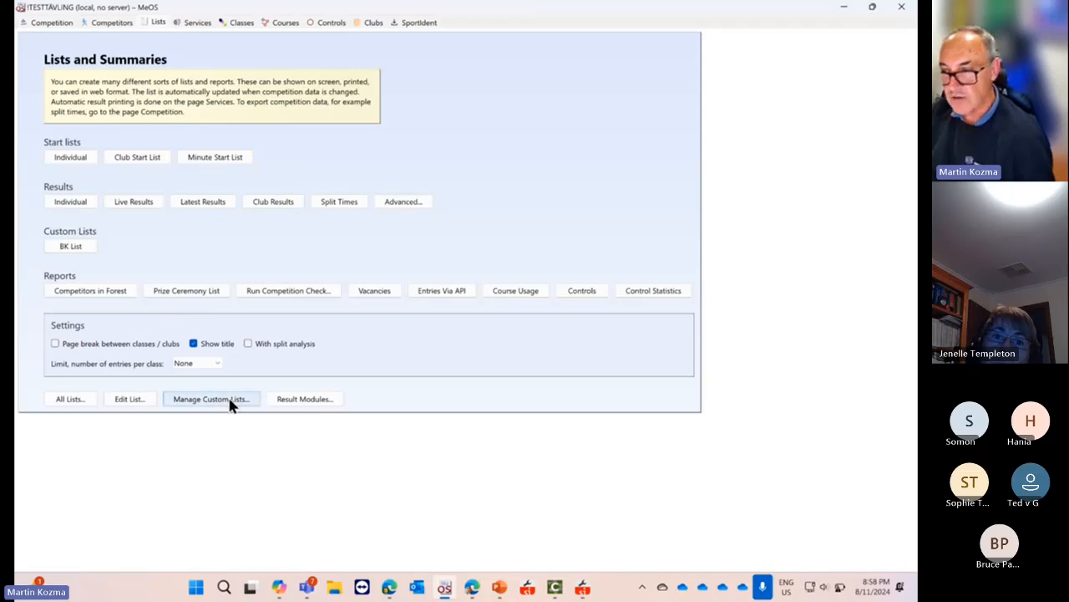
left_click(199, 23)
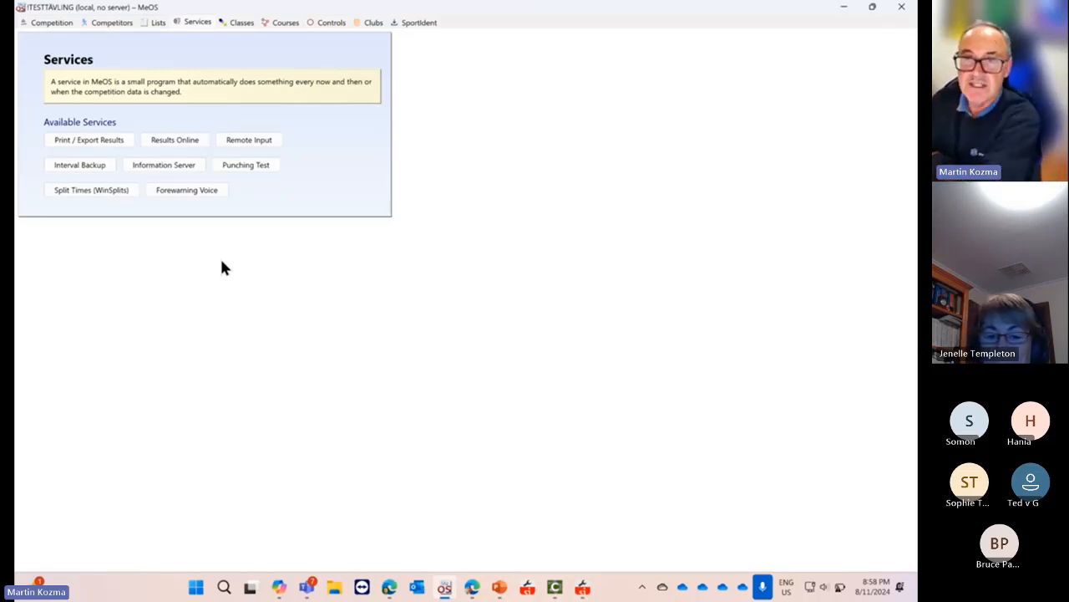
left_click(55, 22)
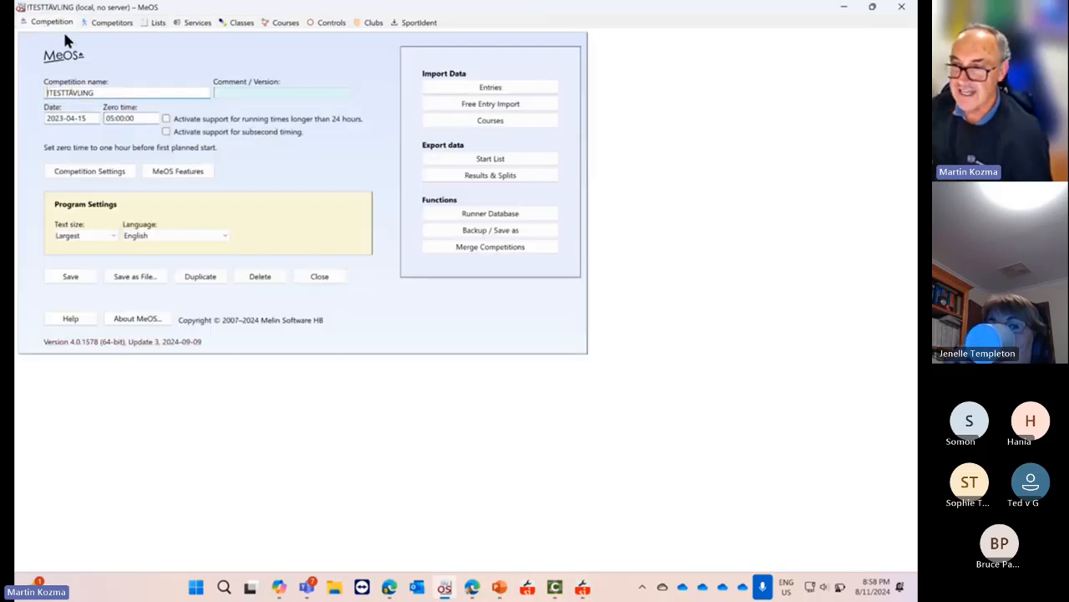
left_click(319, 275)
left_click(383, 107)
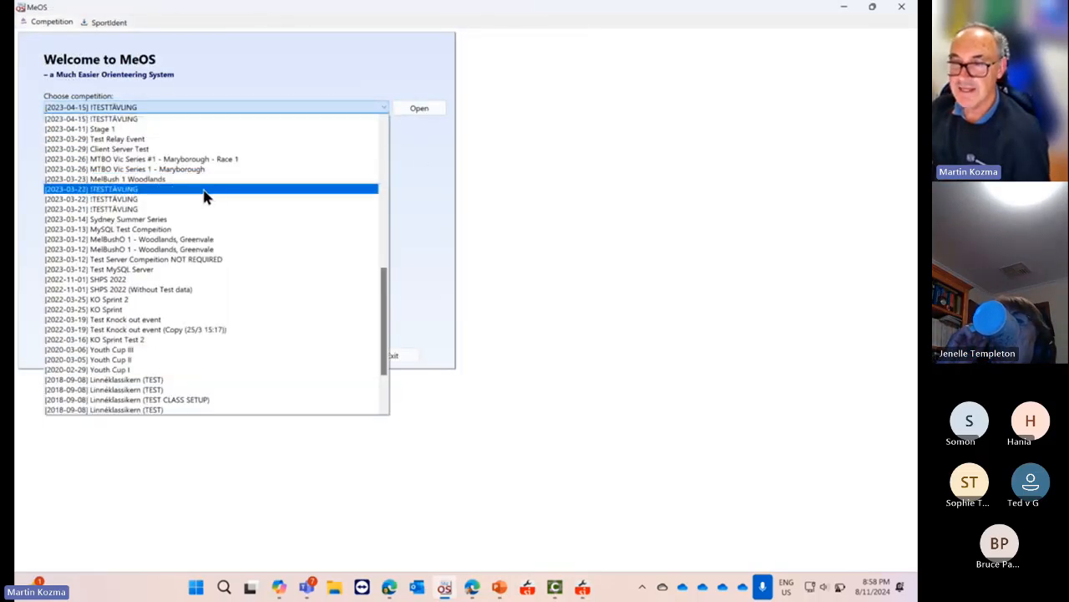
left_click(245, 121)
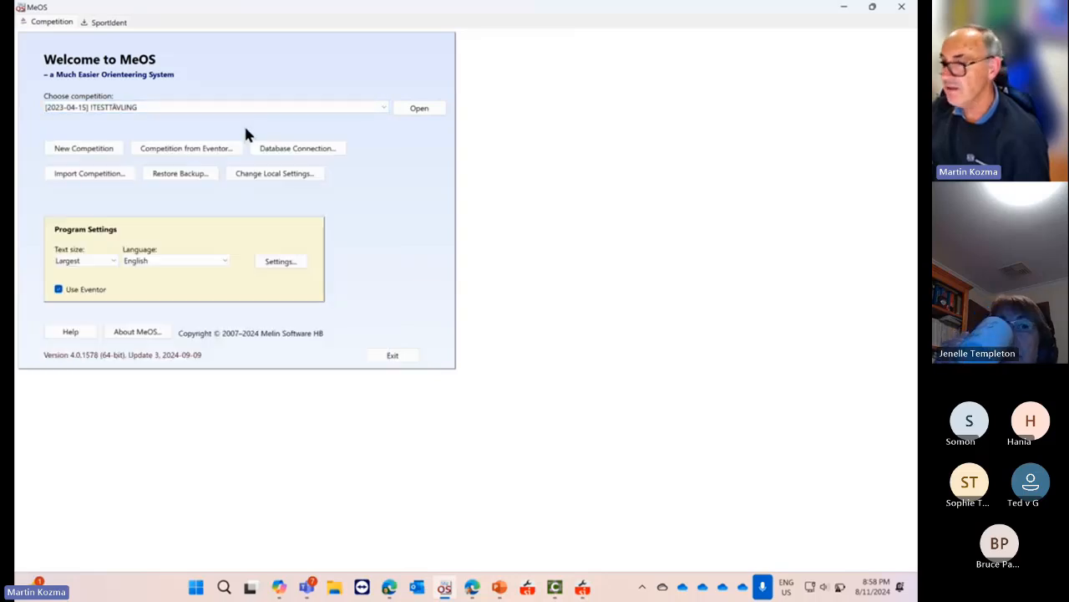